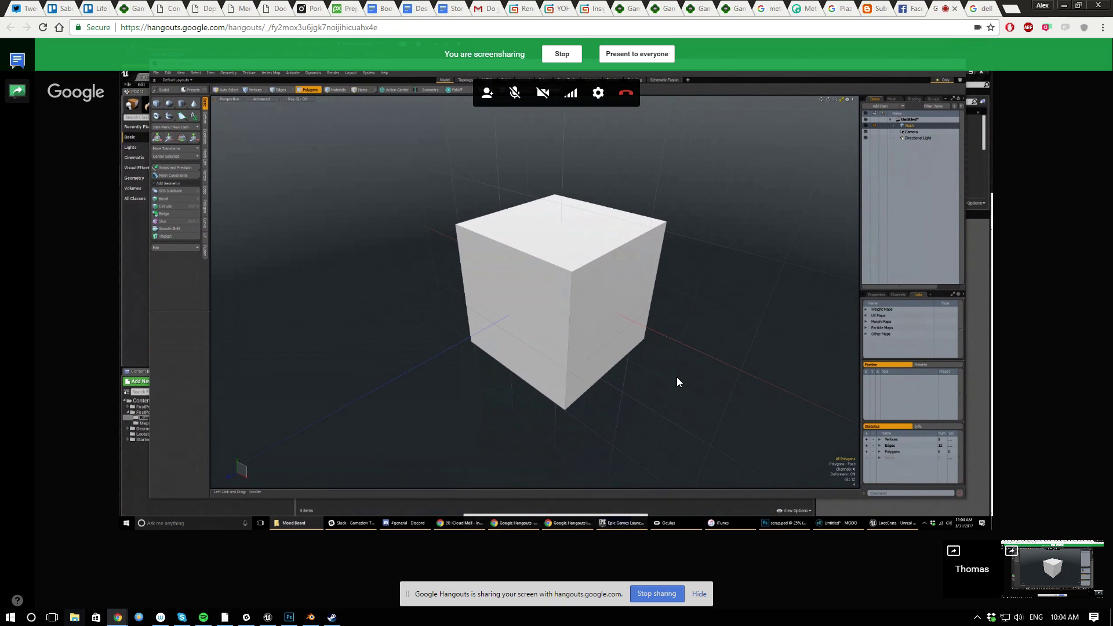
# Hide the screen-sharing notice and present the shared screen to everyone in the call
pyautogui.click(695, 594)
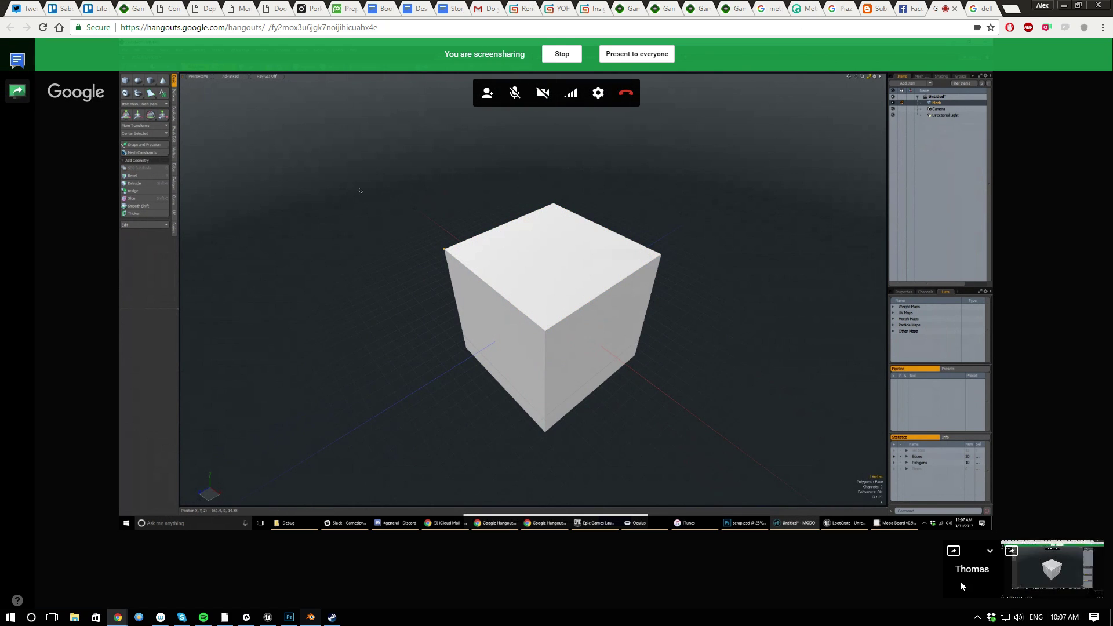
pyautogui.click(989, 579)
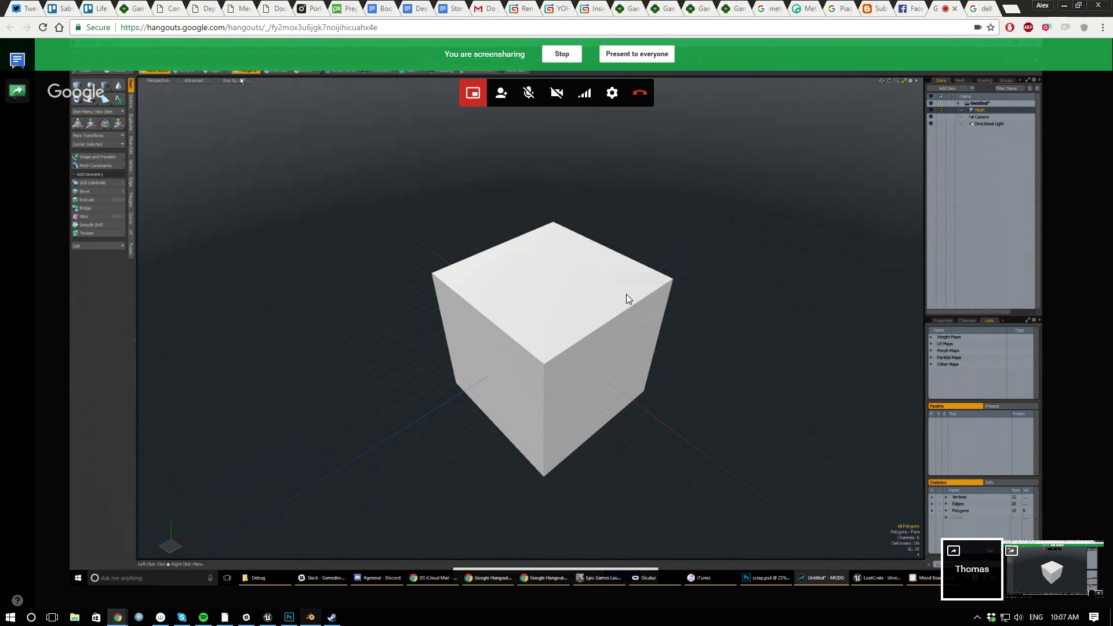
pyautogui.click(631, 60)
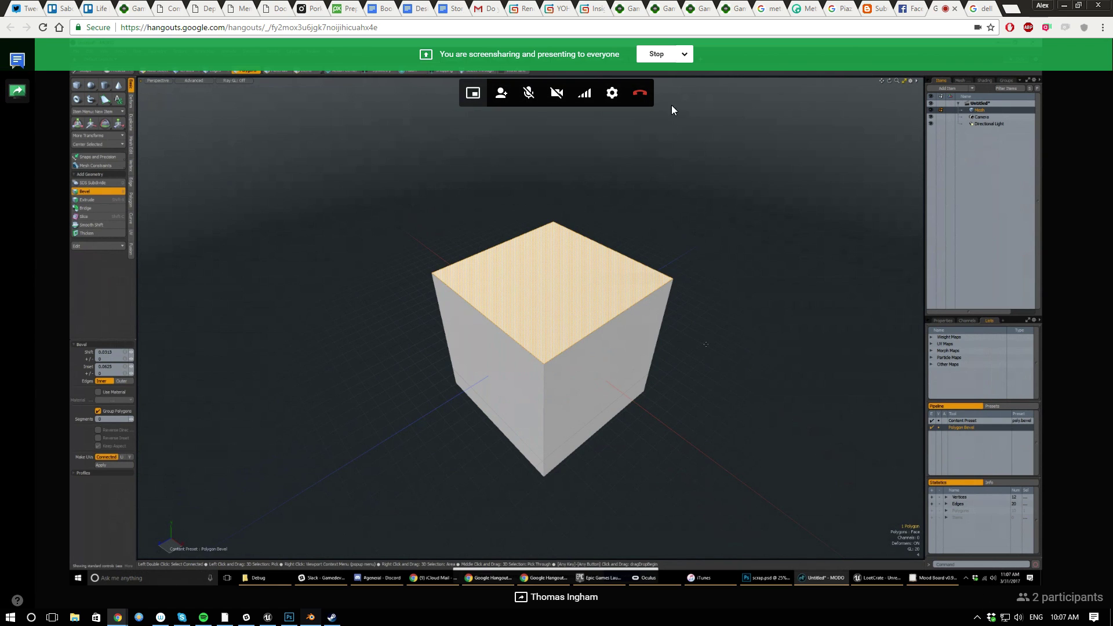
pyautogui.click(684, 54)
pyautogui.click(681, 54)
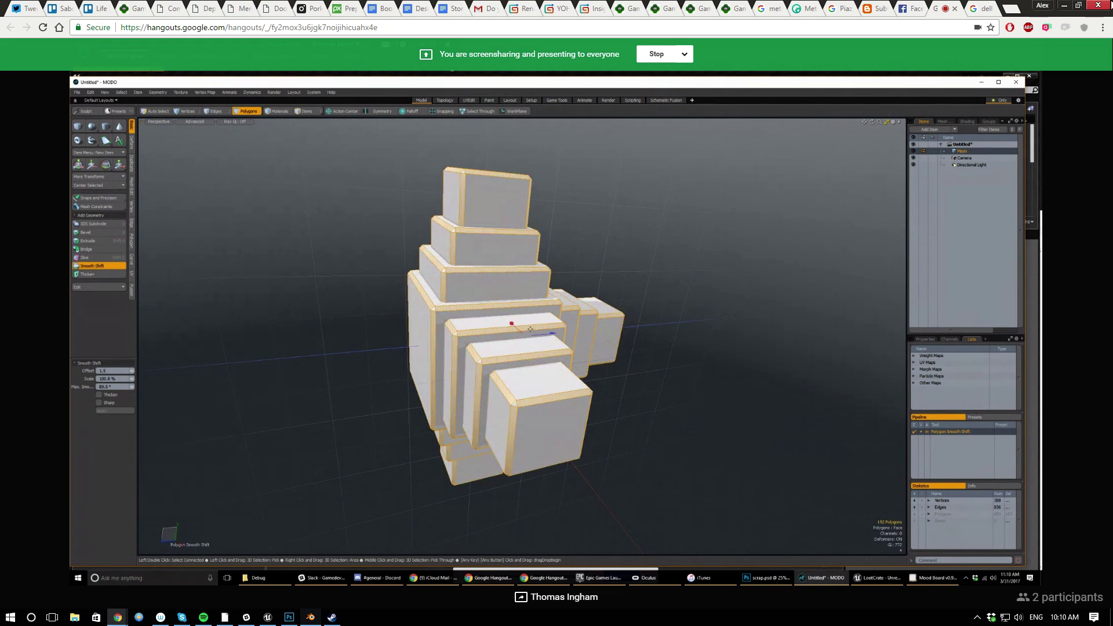
# Drop the Smooth Shift tool and deselect all polygons on the stepped block model
pyautogui.press('q')
pyautogui.click(305, 291)
pyautogui.keyDown('alt'); pyautogui.moveTo(305, 291); pyautogui.dragTo(467, 259); pyautogui.keyUp('alt')
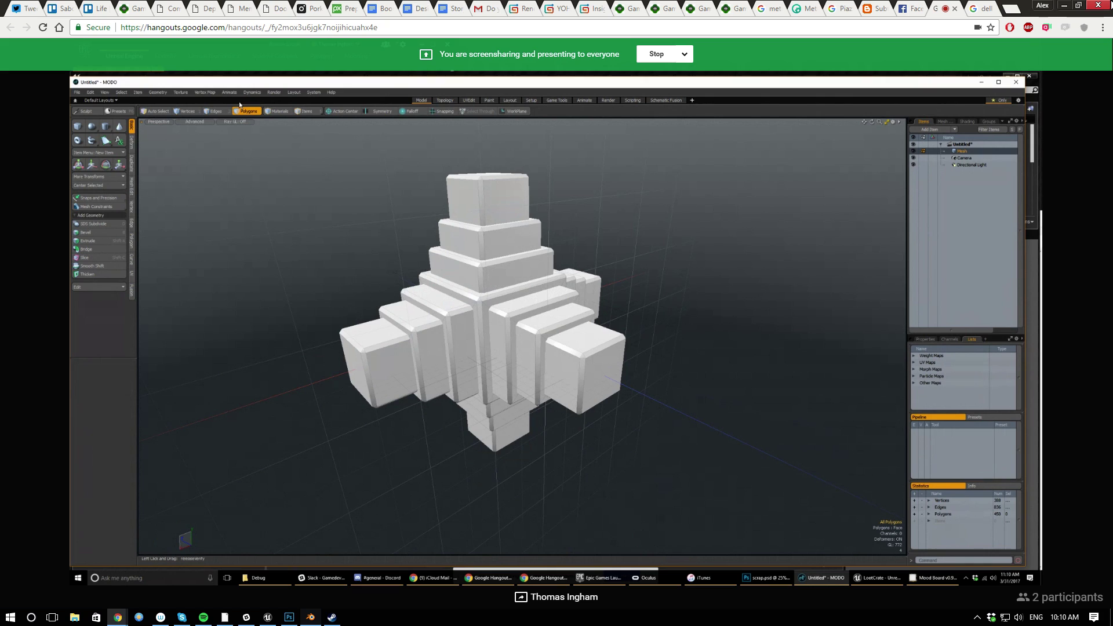
pyautogui.click(78, 93)
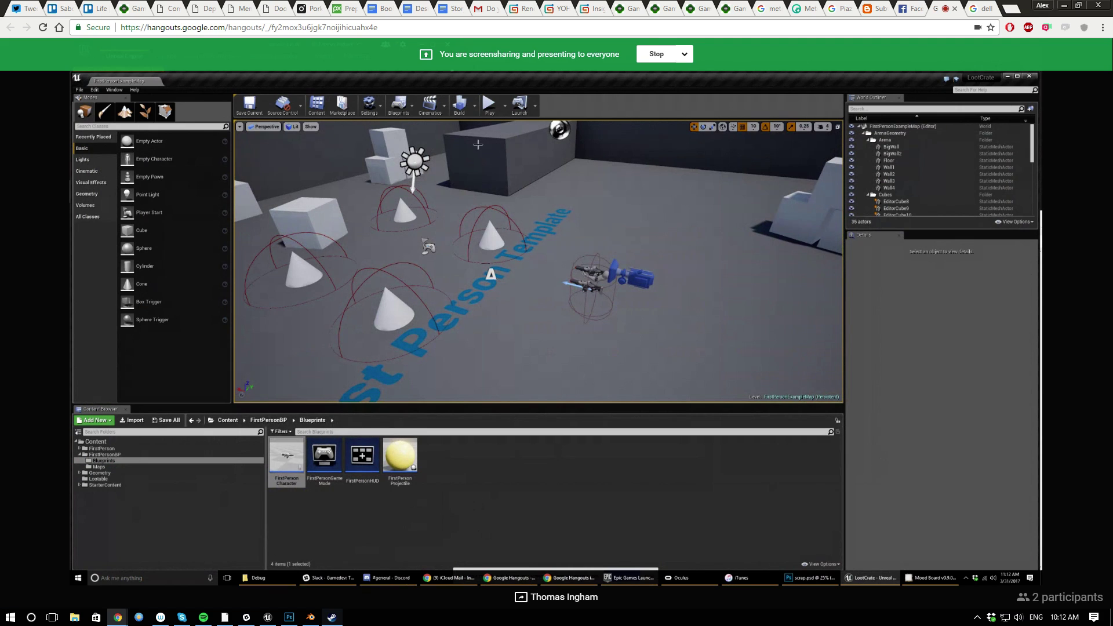
# Play the LootCrate level in the editor, walk up to the white cones and trigger the interact action at them
pyautogui.click(488, 107)
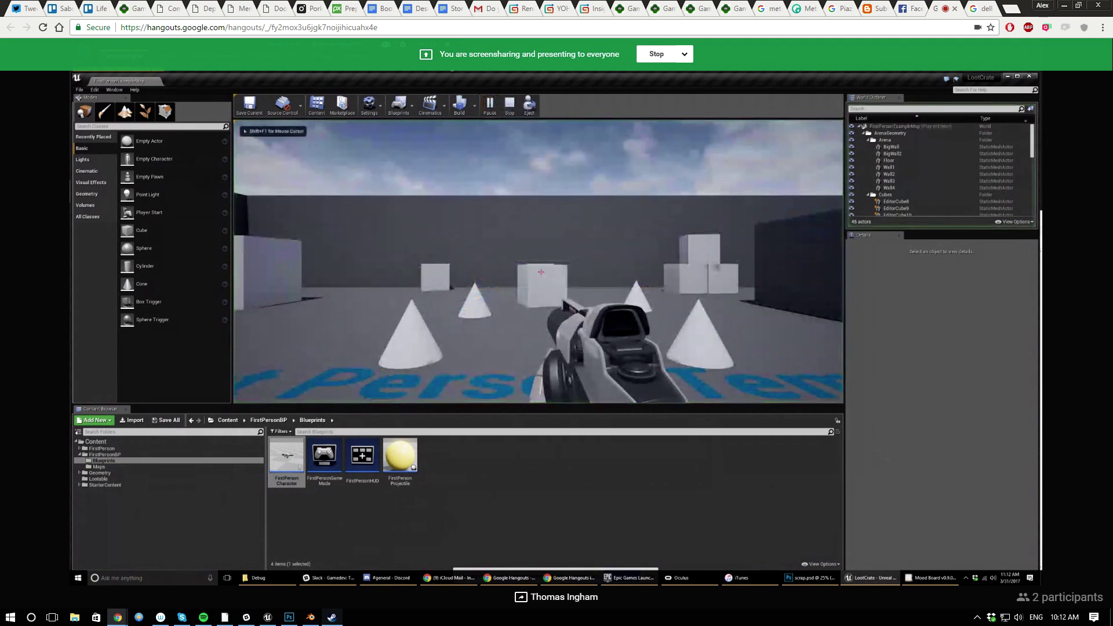
pyautogui.press('w')
pyautogui.press('e')
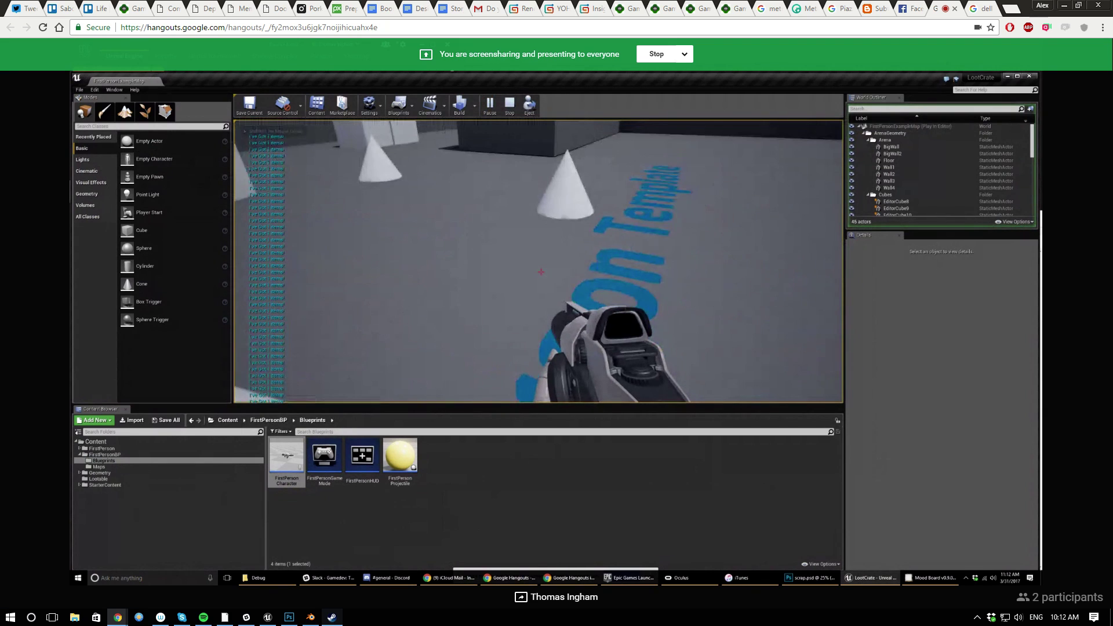
pyautogui.press('w')
pyautogui.press('e')
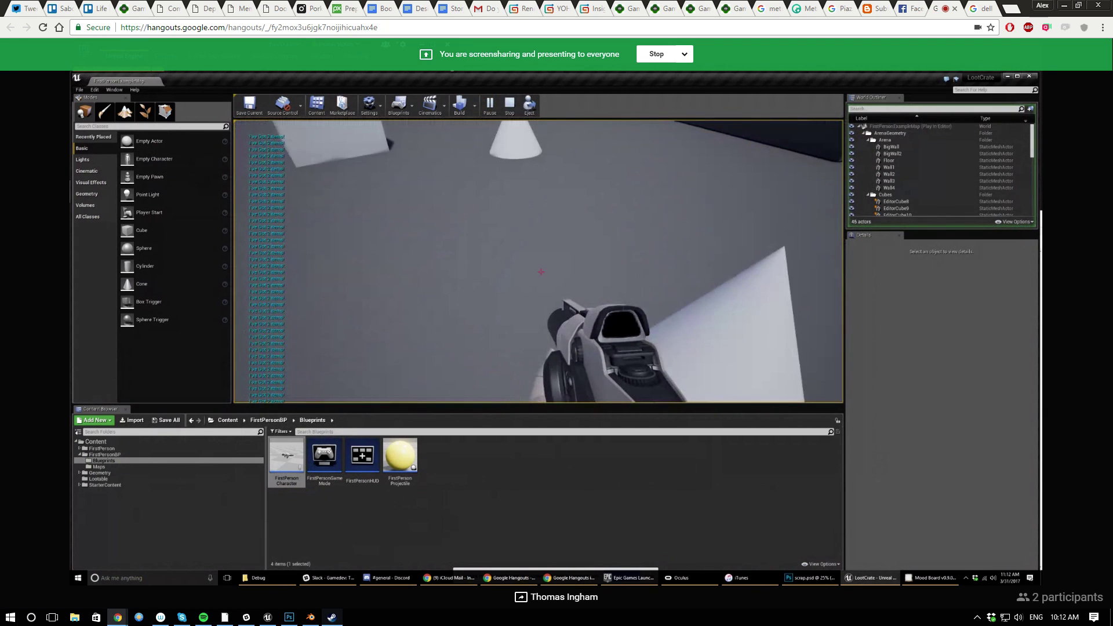
pyautogui.press('w')
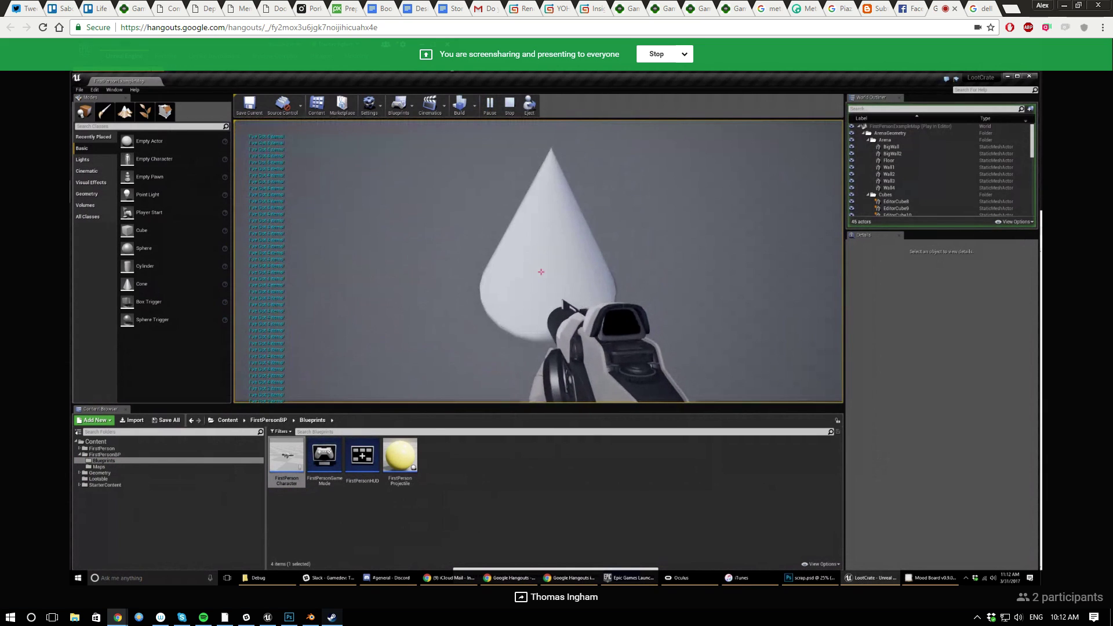
pyautogui.press('e')
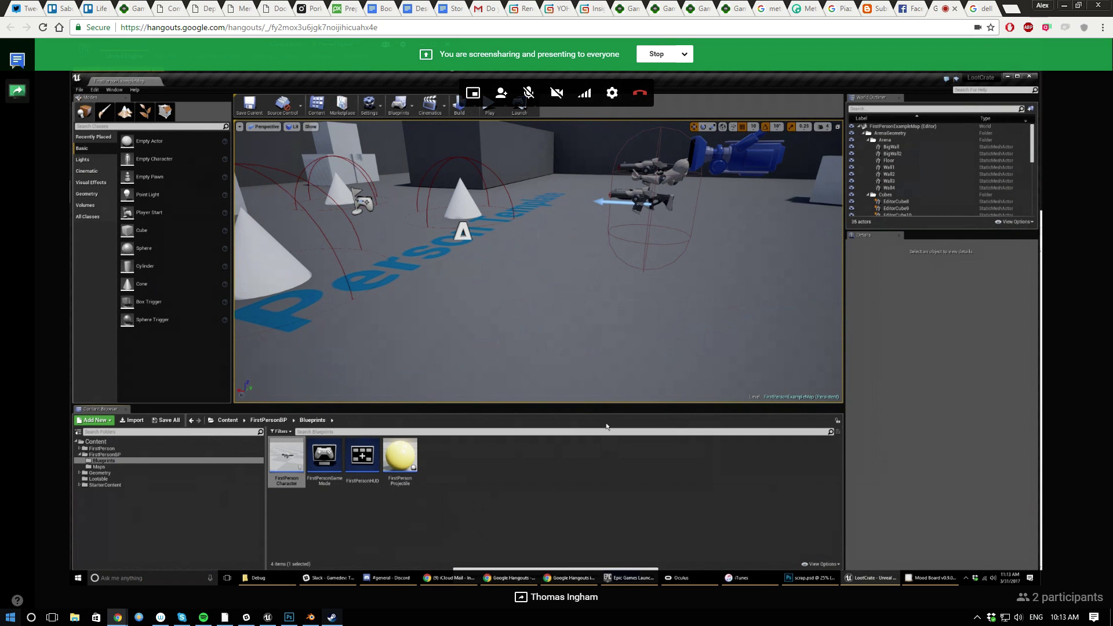
# Launch 3D-Coat(DX) and switch to the Retopo room with the crate model
pyautogui.click(10, 618)
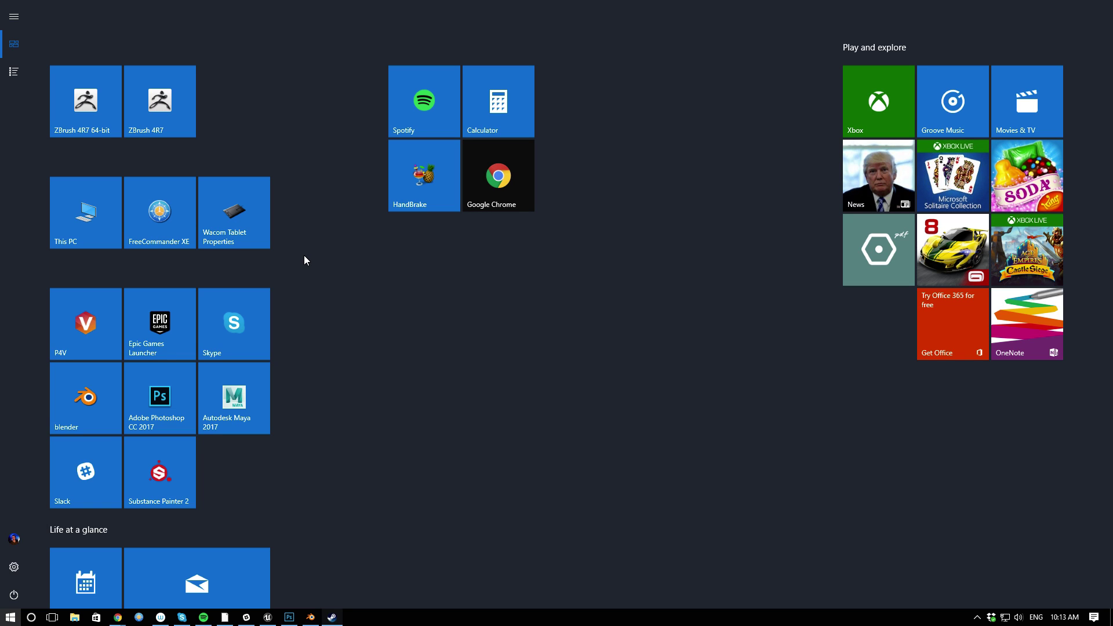
pyautogui.write('3')
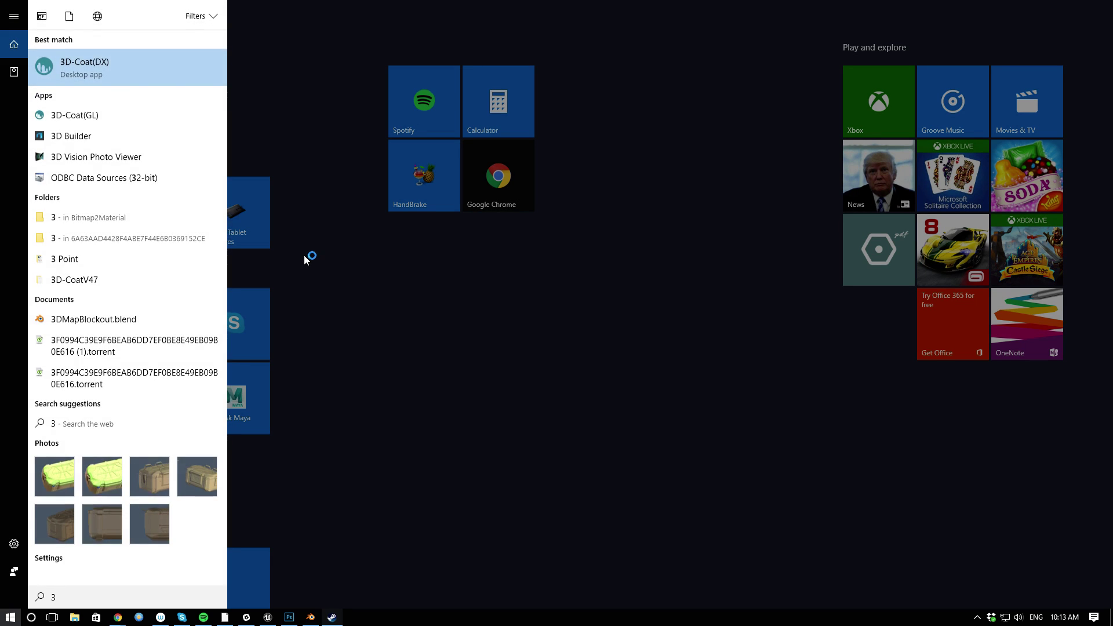
pyautogui.press('Return')
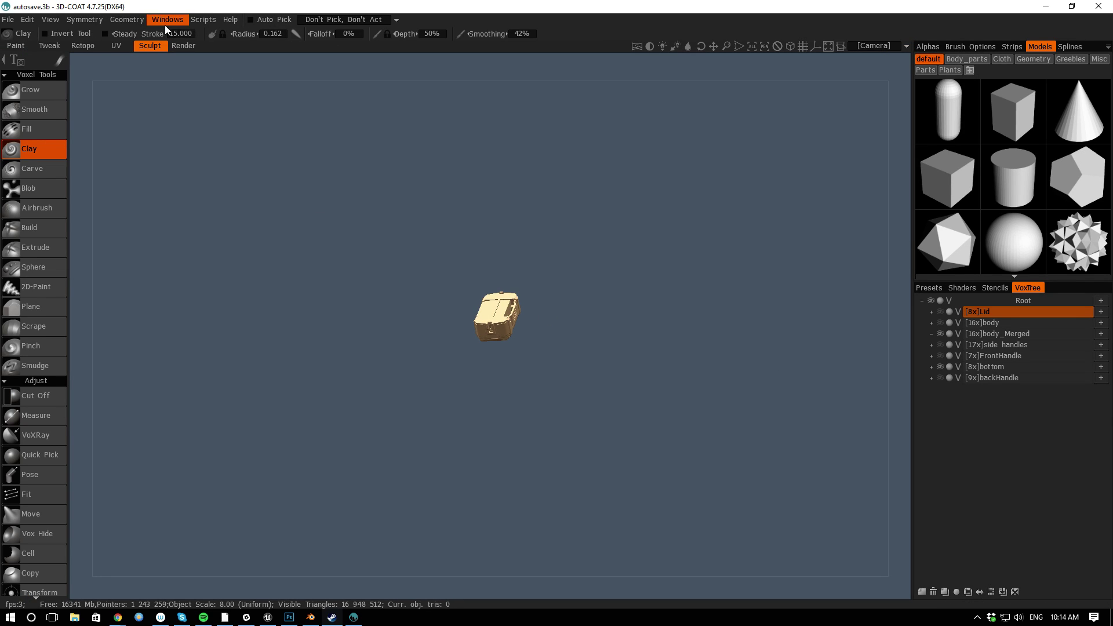
pyautogui.click(80, 48)
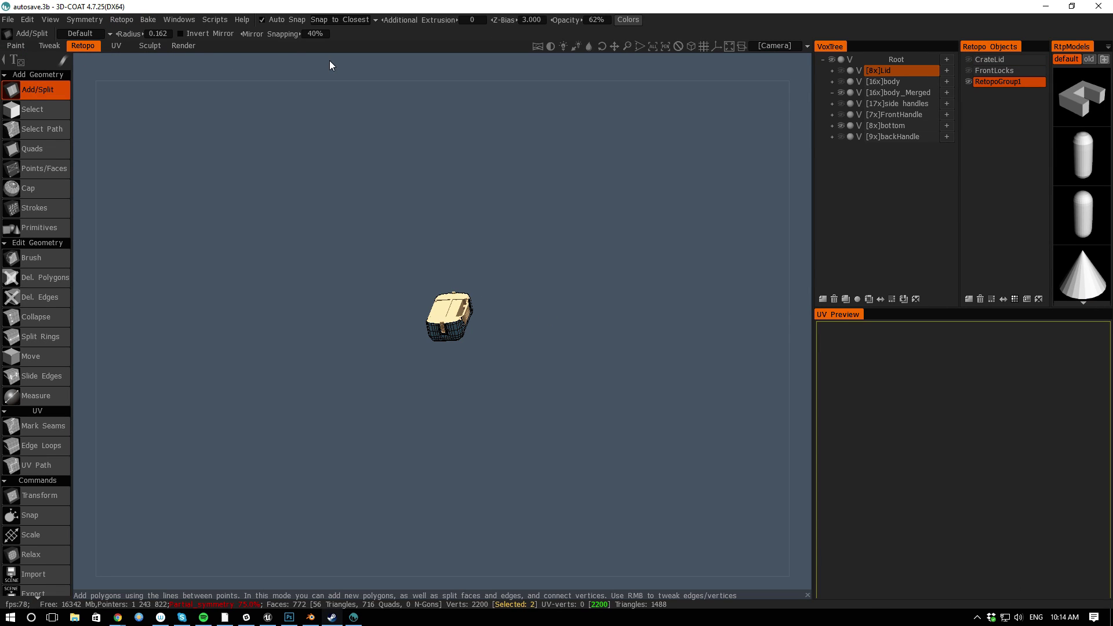
# Examine the crate body's retopology mesh from the front and the back
pyautogui.keyDown('alt'); pyautogui.keyDown('shift'); pyautogui.moveTo(298, 65); pyautogui.dragTo(219, 71); pyautogui.keyUp('shift'); pyautogui.keyUp('alt')
pyautogui.keyDown('alt'); pyautogui.moveTo(255, 359); pyautogui.dragTo(282, 406, button='middle'); pyautogui.keyUp('alt')
pyautogui.keyDown('alt'); pyautogui.moveTo(282, 406); pyautogui.dragTo(399, 467, button='right'); pyautogui.keyUp('alt')
pyautogui.keyDown('alt'); pyautogui.moveTo(398, 467); pyautogui.dragTo(126, 196, button='middle'); pyautogui.keyUp('alt')
pyautogui.keyDown('alt'); pyautogui.moveTo(126, 202); pyautogui.dragTo(186, 293, button='right'); pyautogui.keyUp('alt')
pyautogui.keyDown('alt'); pyautogui.moveTo(186, 292); pyautogui.dragTo(538, 580, button='middle'); pyautogui.keyUp('alt')
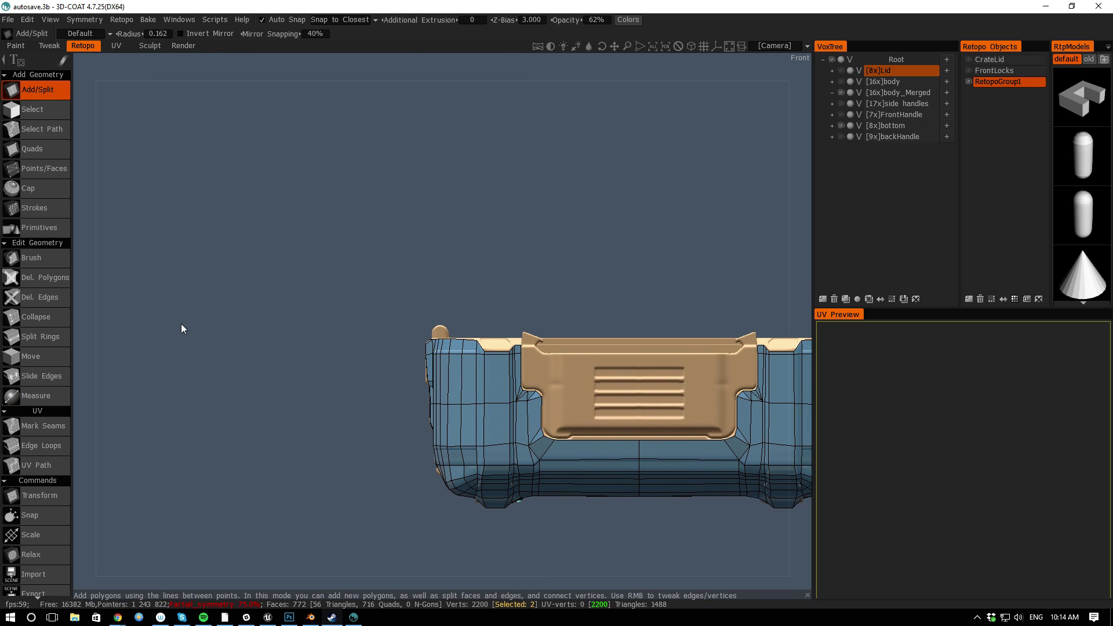
pyautogui.keyDown('alt'); pyautogui.moveTo(204, 343); pyautogui.dragTo(64, 271, button='middle'); pyautogui.keyUp('alt')
pyautogui.moveTo(84, 273)
pyautogui.keyDown('alt'); pyautogui.mouseDown()
pyautogui.moveTo(196, 282)
pyautogui.moveTo(199, 157)
pyautogui.moveTo(87, 228)
pyautogui.moveTo(85, 266)
pyautogui.mouseUp(); pyautogui.keyUp('alt')
pyautogui.keyDown('alt'); pyautogui.moveTo(91, 304); pyautogui.dragTo(81, 574); pyautogui.keyUp('alt')
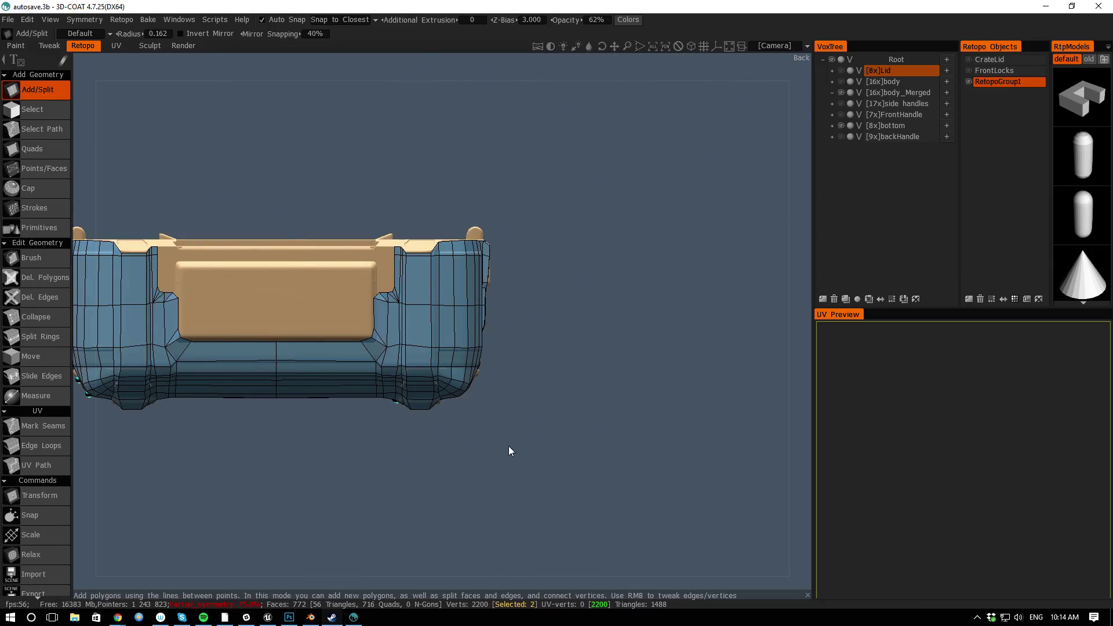
pyautogui.keyDown('alt'); pyautogui.moveTo(470, 437); pyautogui.dragTo(593, 503, button='middle'); pyautogui.keyUp('alt')
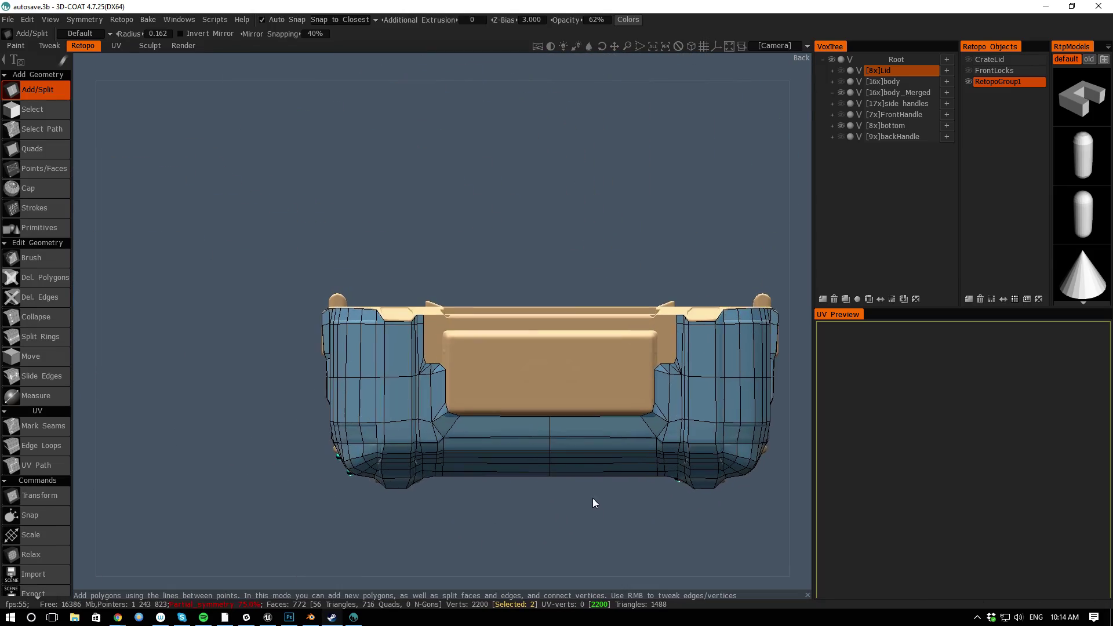
# Hide the body_Merged volume and RetopoGroup1, and add a new retopo group
pyautogui.click(840, 92)
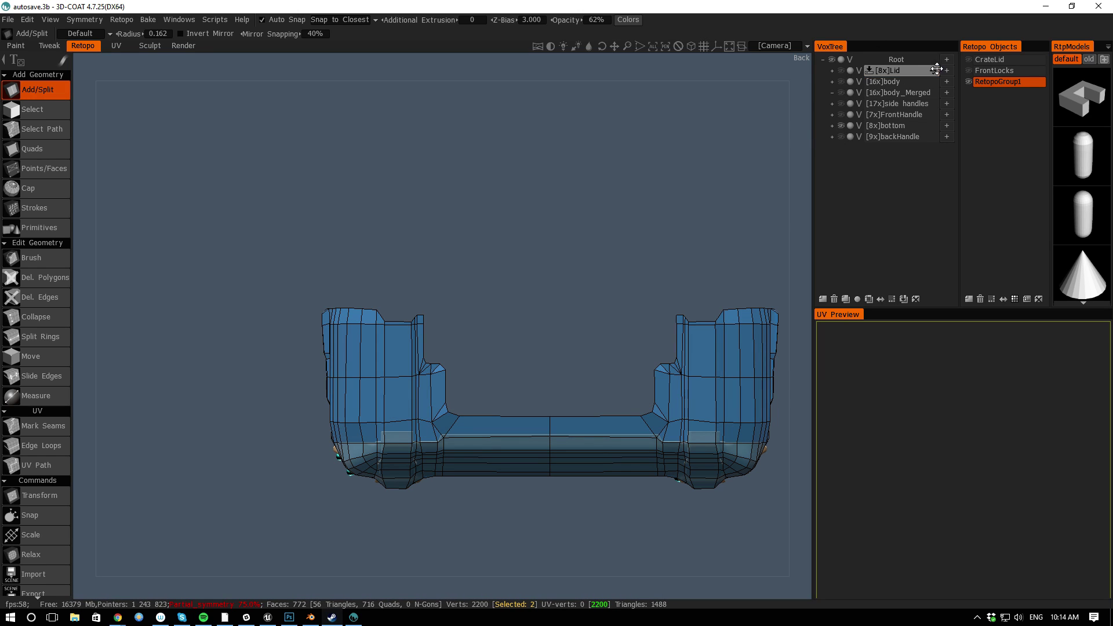
pyautogui.click(967, 81)
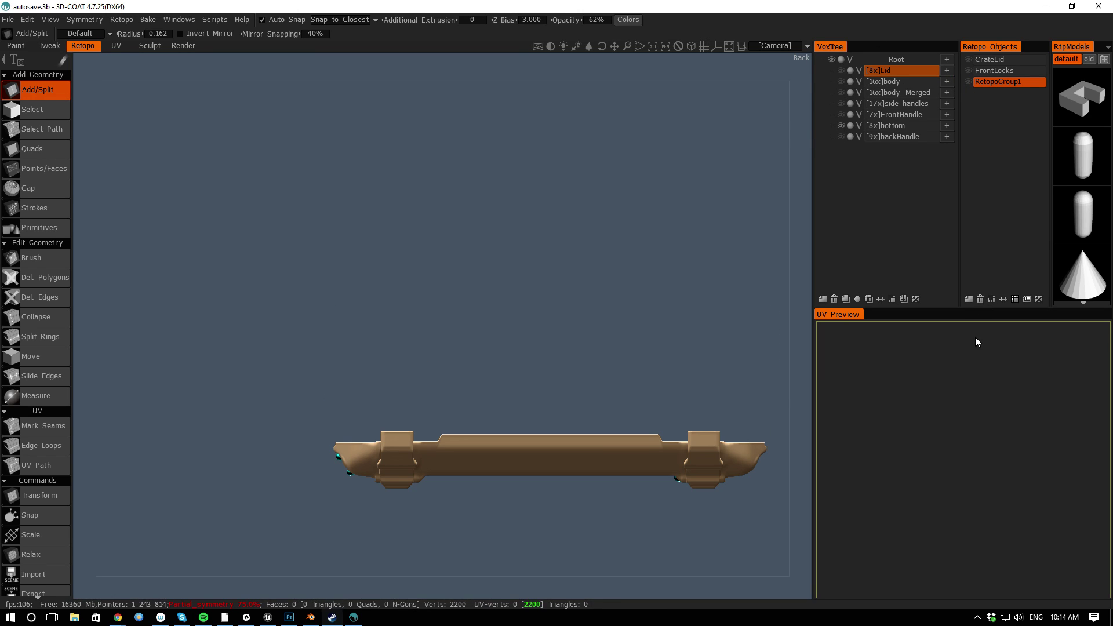
pyautogui.click(971, 301)
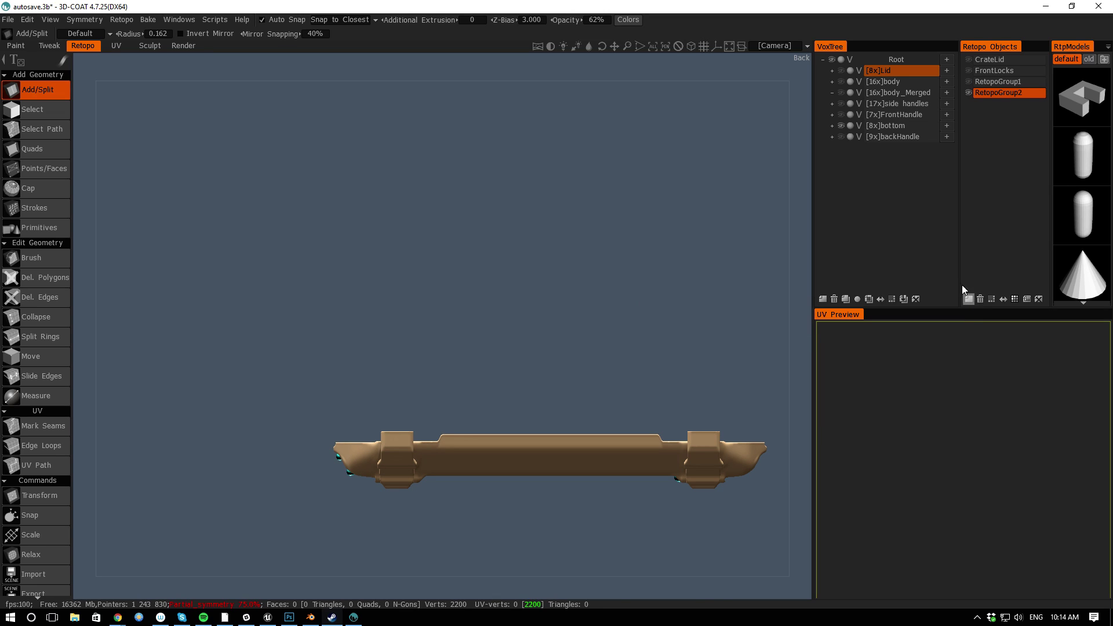
# Show the FrontHandle volume and slice two cross-sections across one end of its straight grip with the Strokes tool
pyautogui.click(840, 114)
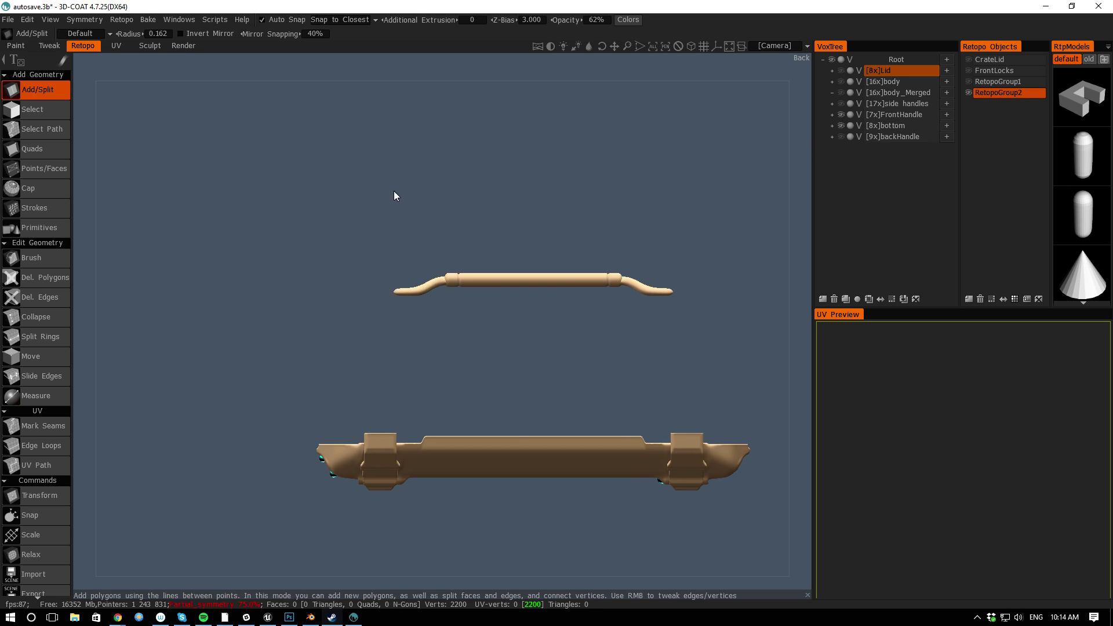
pyautogui.scroll(3, 461, 378)
pyautogui.scroll(1, 432, 387)
pyautogui.press('space')
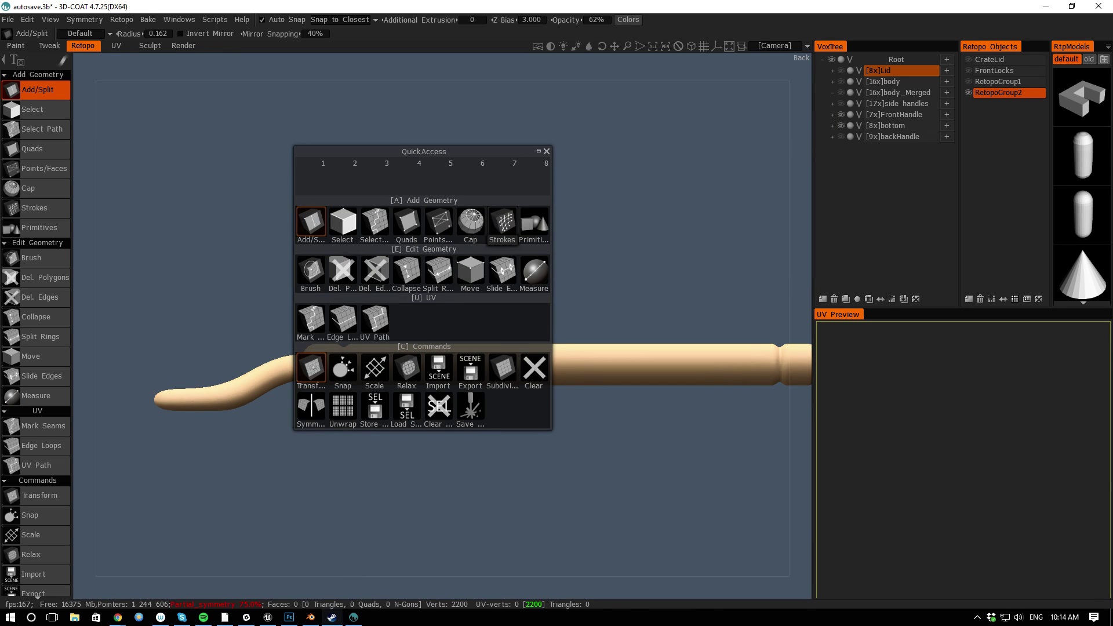
pyautogui.click(502, 223)
pyautogui.click(384, 236)
pyautogui.click(384, 529)
pyautogui.moveTo(478, 482)
pyautogui.mouseDown(button='middle')
pyautogui.moveTo(432, 440)
pyautogui.moveTo(444, 438)
pyautogui.mouseUp(button='middle')
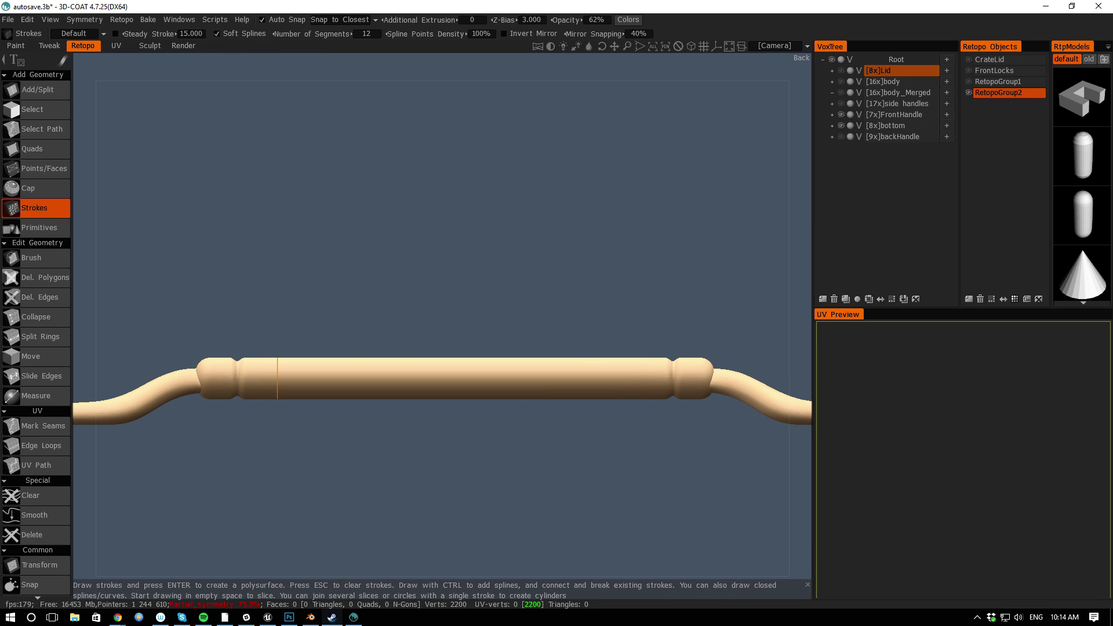
pyautogui.moveTo(87, 241); pyautogui.dragTo(234, 289, button='middle')
pyautogui.moveTo(353, 199)
pyautogui.mouseDown()
pyautogui.moveTo(380, 348)
pyautogui.moveTo(354, 477)
pyautogui.moveTo(404, 224)
pyautogui.moveTo(331, 440)
pyautogui.mouseUp()
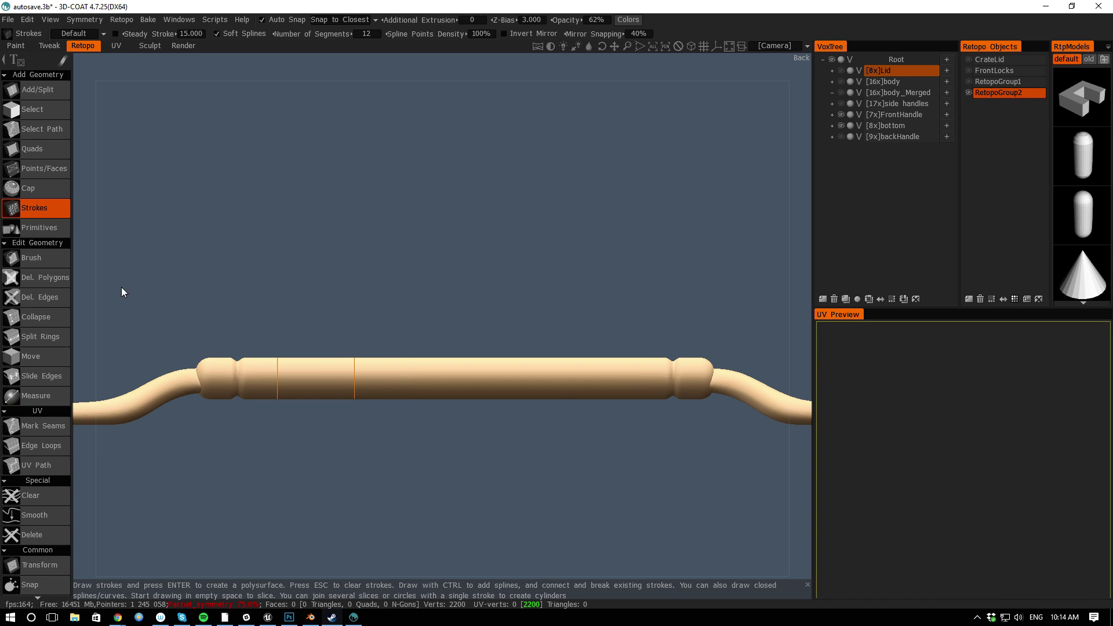
pyautogui.moveTo(85, 263)
pyautogui.mouseDown()
pyautogui.moveTo(83, 280)
pyautogui.moveTo(85, 268)
pyautogui.mouseUp()
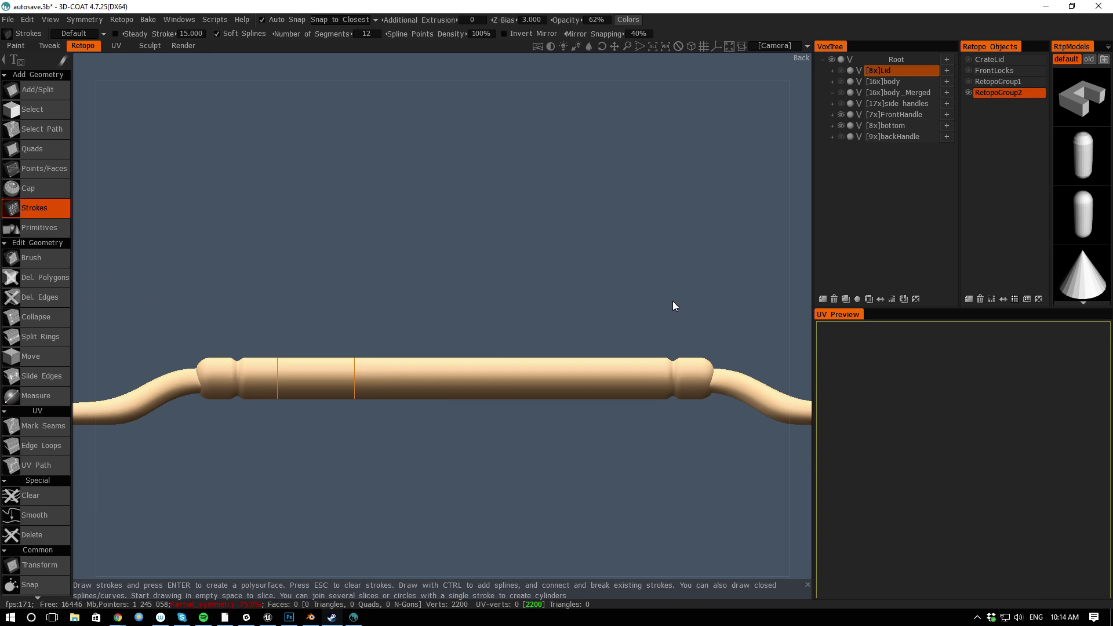
# Check the symmetry settings against the whole front handle
pyautogui.press('s')
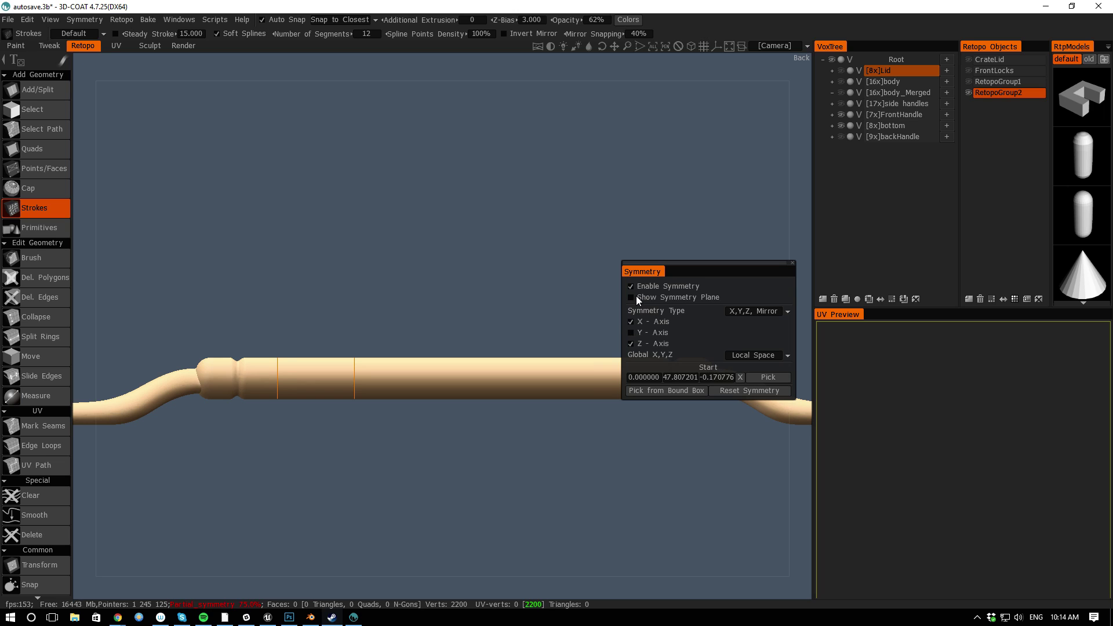
pyautogui.moveTo(132, 320)
pyautogui.mouseDown(button='middle')
pyautogui.moveTo(122, 223)
pyautogui.moveTo(95, 232)
pyautogui.moveTo(139, 333)
pyautogui.moveTo(128, 322)
pyautogui.mouseUp(button='middle')
pyautogui.keyDown('alt'); pyautogui.keyDown('shift'); pyautogui.moveTo(124, 316); pyautogui.dragTo(125, 275); pyautogui.keyUp('shift'); pyautogui.keyUp('alt')
pyautogui.keyDown('alt'); pyautogui.moveTo(140, 226); pyautogui.dragTo(234, 131, button='right'); pyautogui.keyUp('alt')
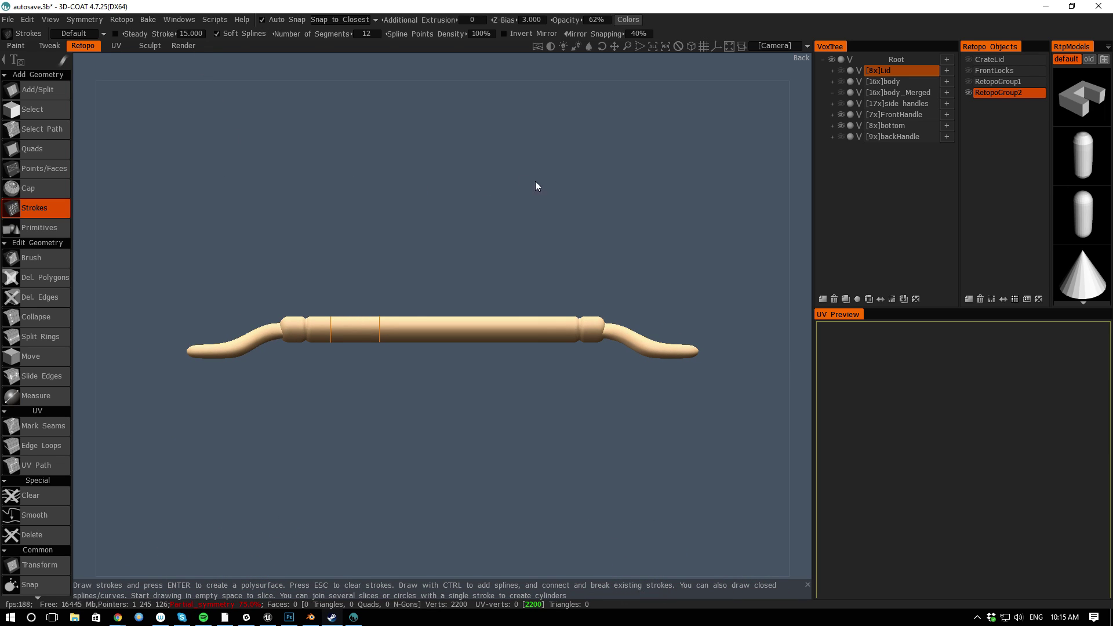
pyautogui.keyDown('alt'); pyautogui.moveTo(482, 212); pyautogui.dragTo(497, 328, button='right'); pyautogui.keyUp('alt')
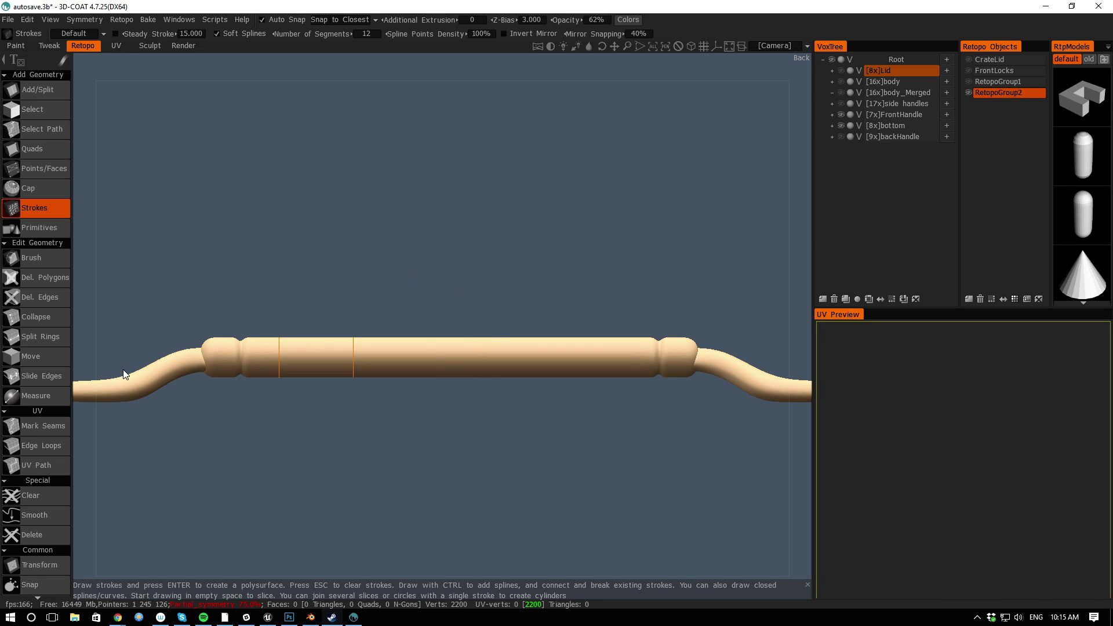
pyautogui.moveTo(253, 362); pyautogui.dragTo(485, 364)
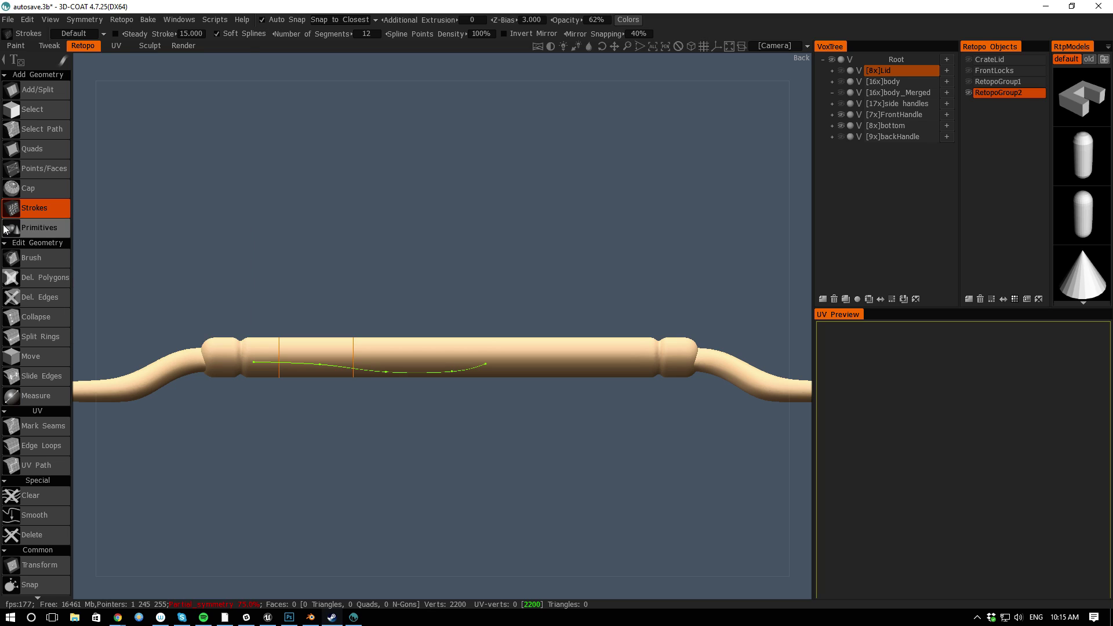
pyautogui.moveTo(269, 354); pyautogui.dragTo(358, 356)
pyautogui.keyDown('alt'); pyautogui.moveTo(196, 406); pyautogui.dragTo(202, 369); pyautogui.keyUp('alt')
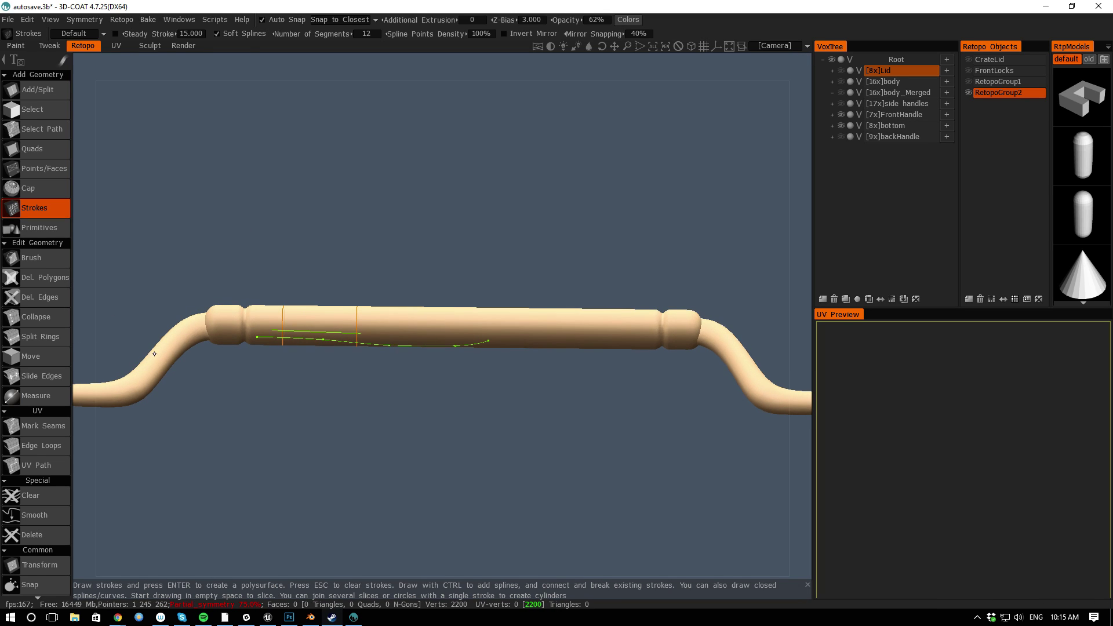
pyautogui.hotkey('ctrl', 'z')
pyautogui.hotkey('ctrl', 'z')
# Draw one lengthwise stroke along the handle's grip that crosses both cross-section slices
pyautogui.moveTo(271, 331); pyautogui.dragTo(365, 332)
pyautogui.moveTo(92, 290)
pyautogui.keyDown('alt'); pyautogui.mouseDown()
pyautogui.moveTo(117, 258)
pyautogui.moveTo(116, 302)
pyautogui.mouseUp(); pyautogui.keyUp('alt')
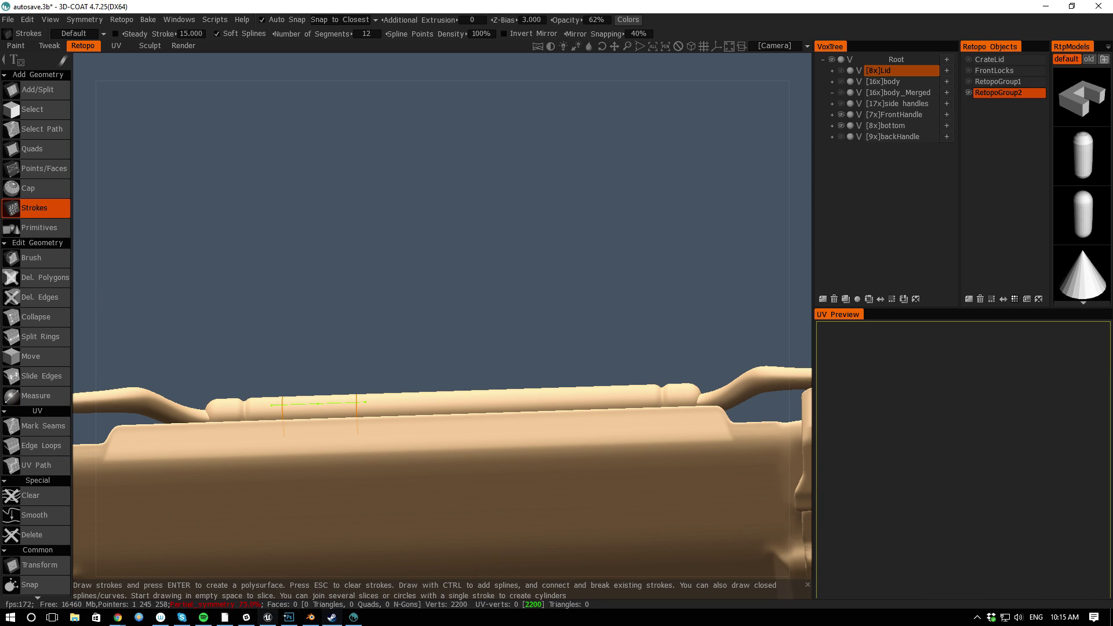
# Try to open the Wacom tablet properties and dismiss the error dialog
pyautogui.click(11, 616)
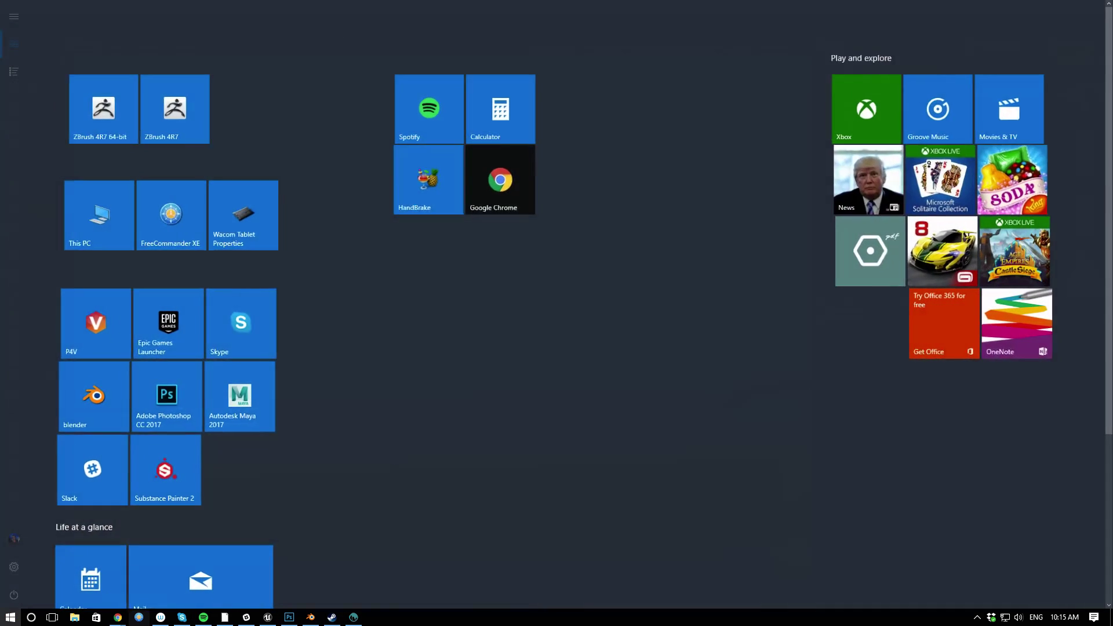
pyautogui.click(11, 616)
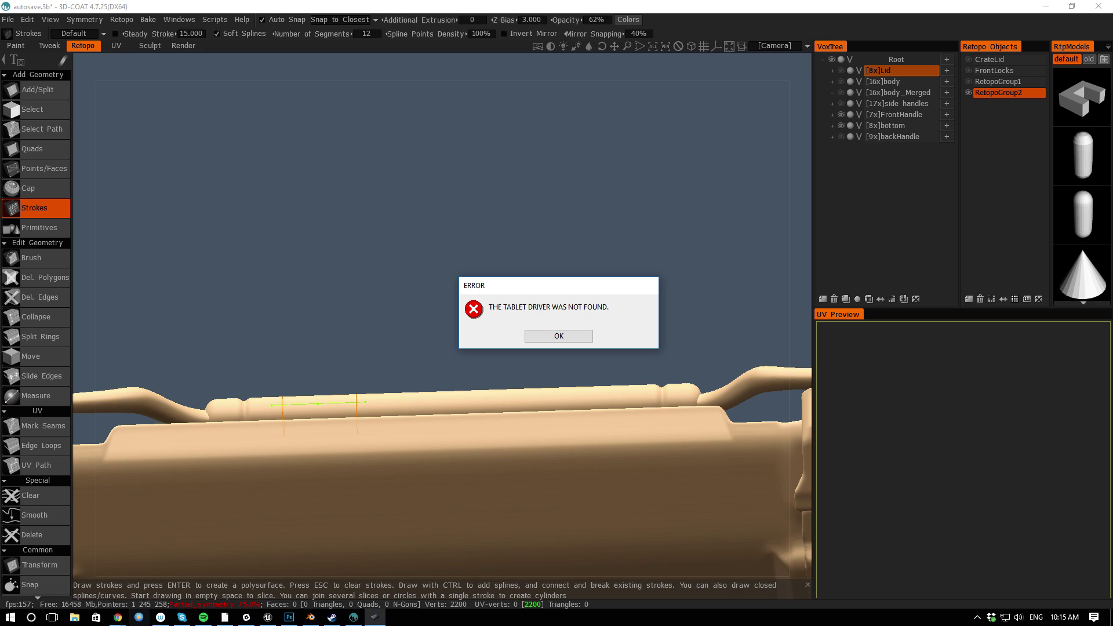
pyautogui.click(528, 333)
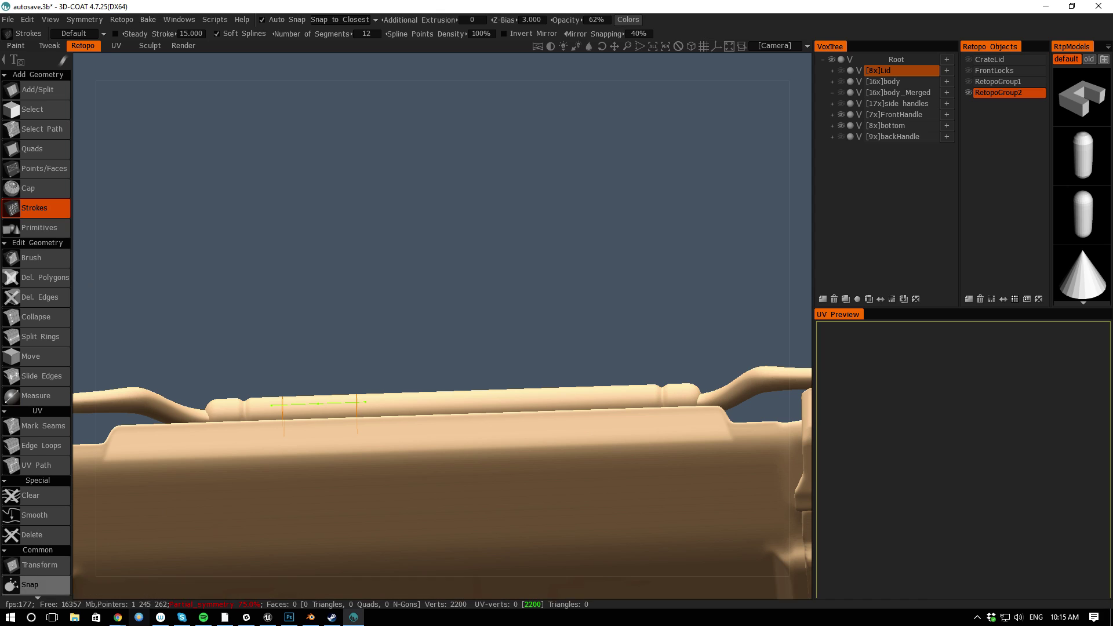
# Open the Windows Services manager, stop the Wacom Professional Service and start it again
pyautogui.click(10, 617)
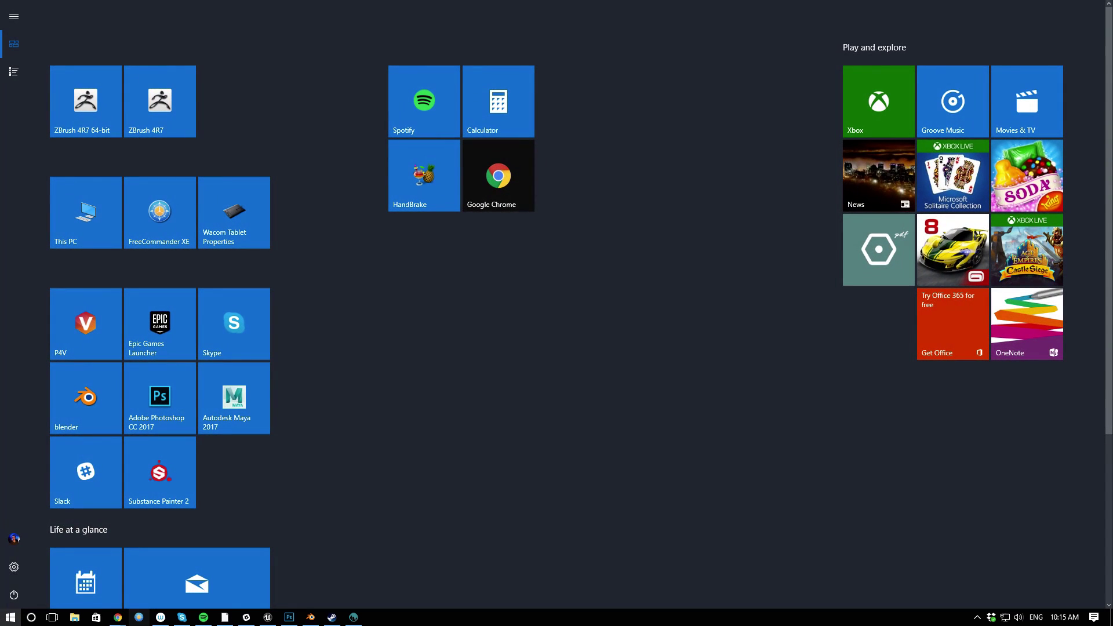
pyautogui.write('ser')
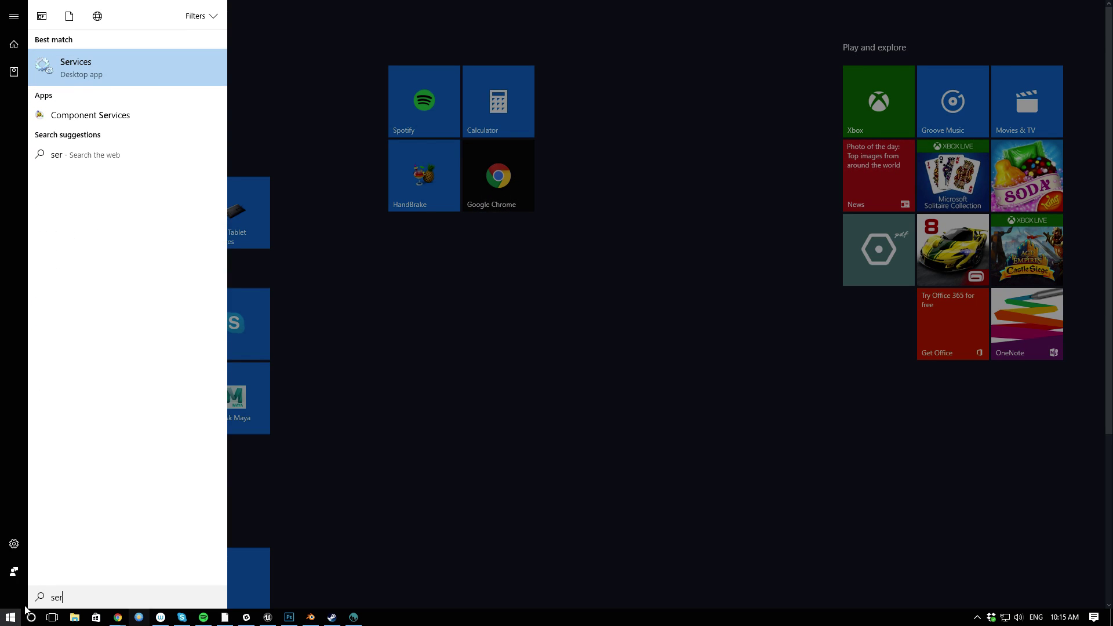
pyautogui.press('Escape')
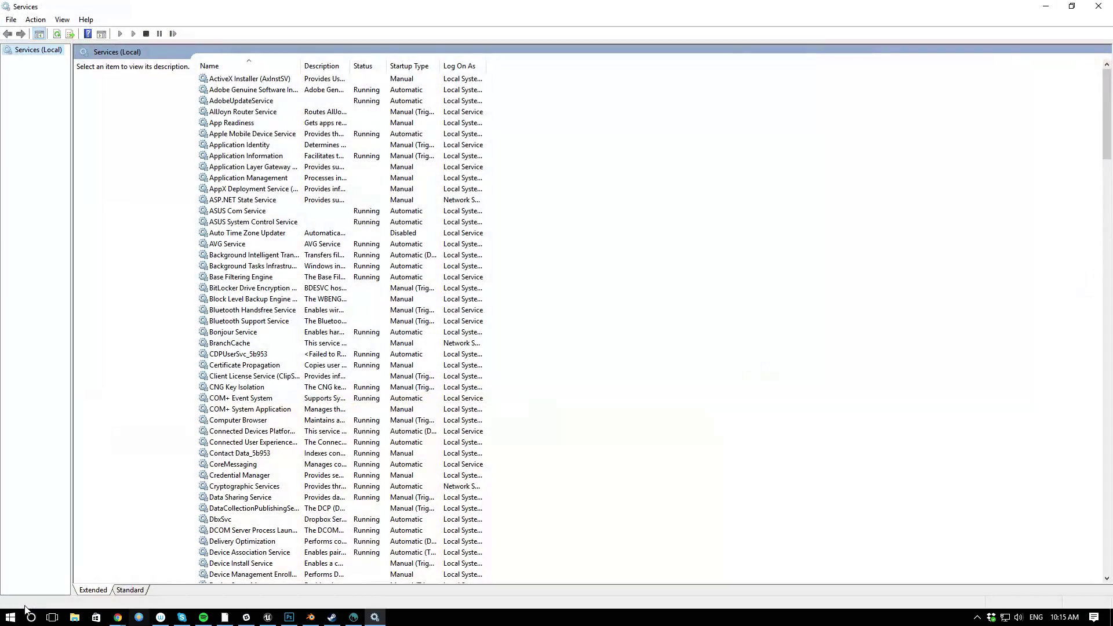
pyautogui.click(203, 104)
pyautogui.press('w')
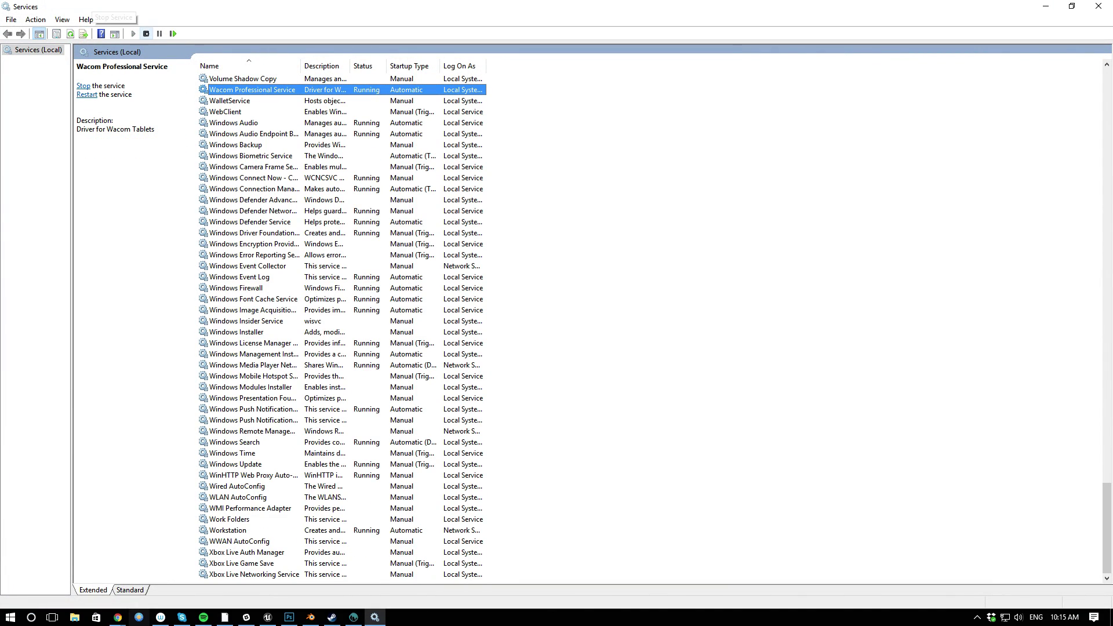
pyautogui.click(146, 34)
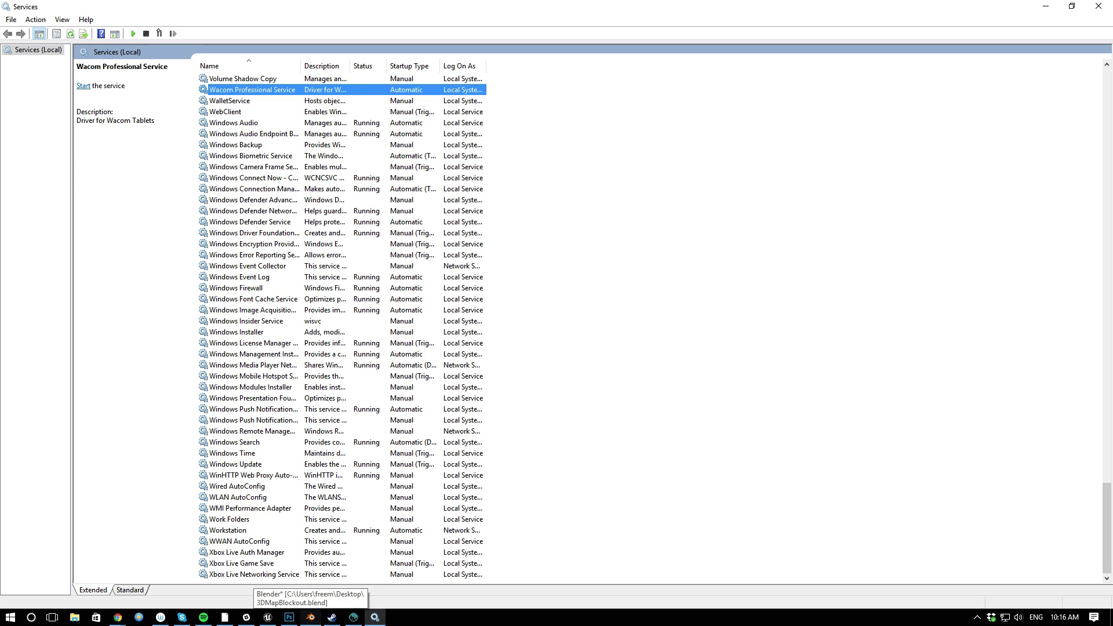
pyautogui.click(83, 86)
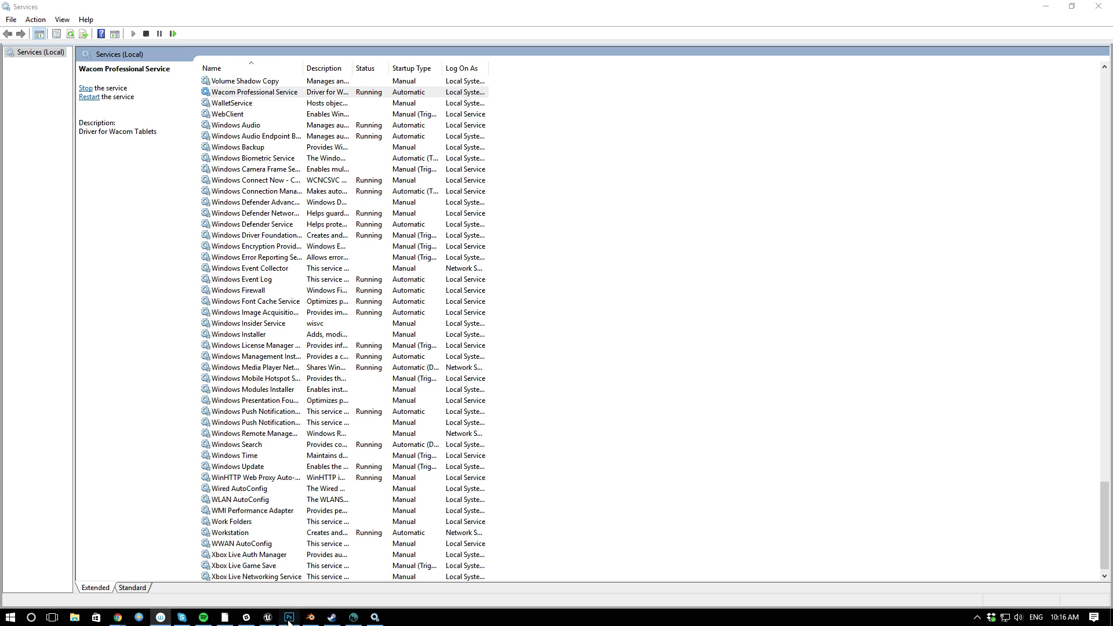
# Return to 3D-Coat and draw a second lengthwise stroke along the grip's lower side, crossing both cross-section slices
pyautogui.click(352, 617)
pyautogui.keyDown('alt'); pyautogui.moveTo(83, 186); pyautogui.dragTo(83, 210); pyautogui.keyUp('alt')
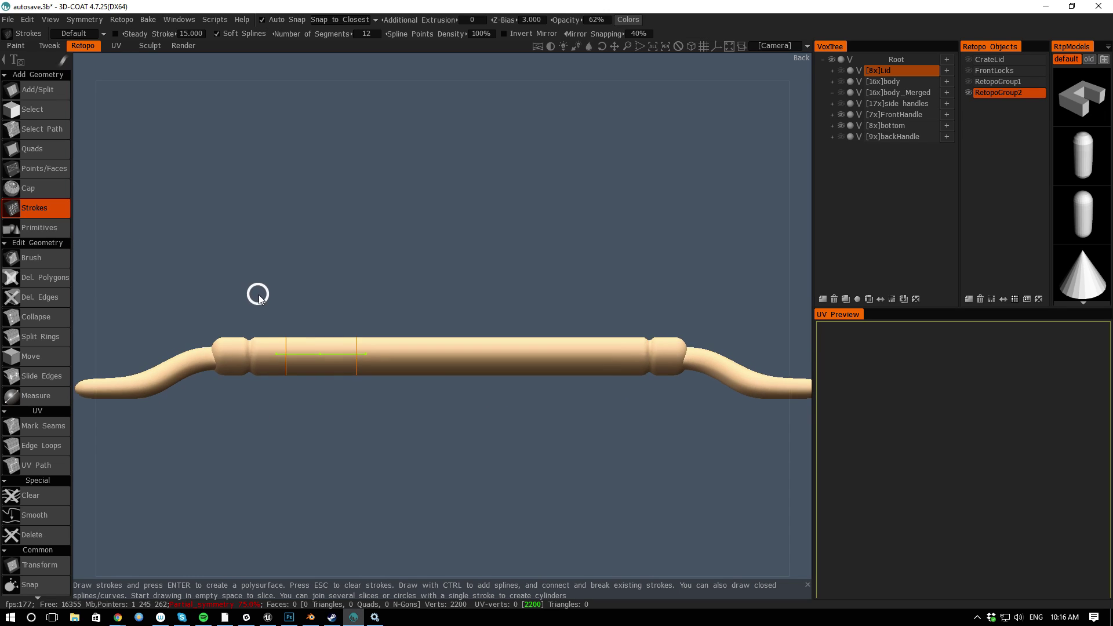
pyautogui.moveTo(271, 365); pyautogui.dragTo(378, 370)
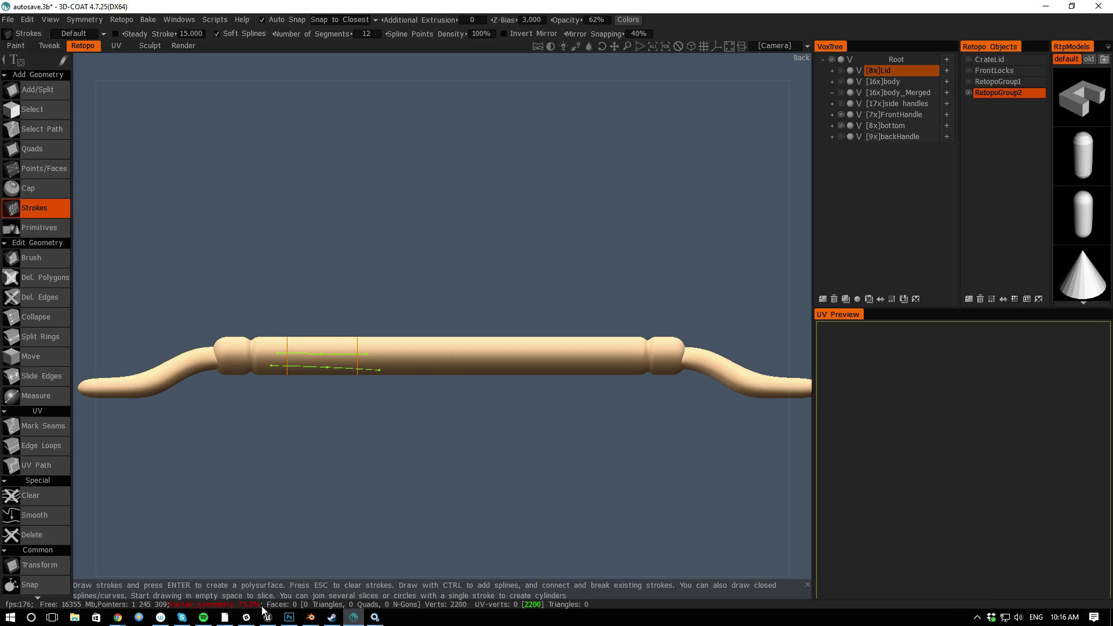
# Switch to Photoshop, create a new blank white document and maximize the window
pyautogui.rightClick(289, 617)
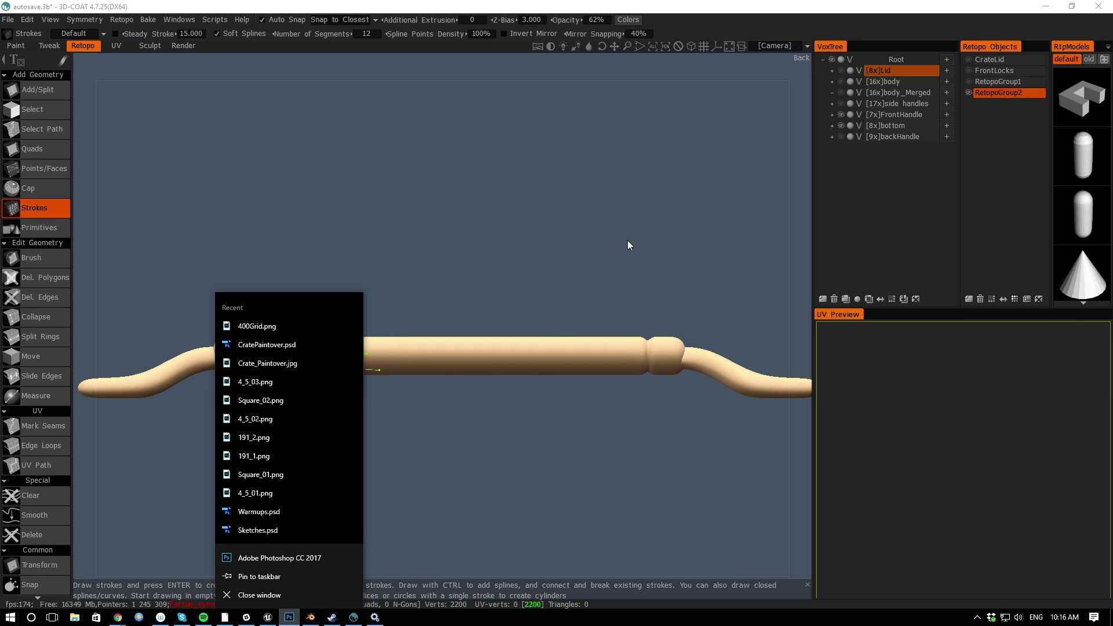
pyautogui.press('Escape')
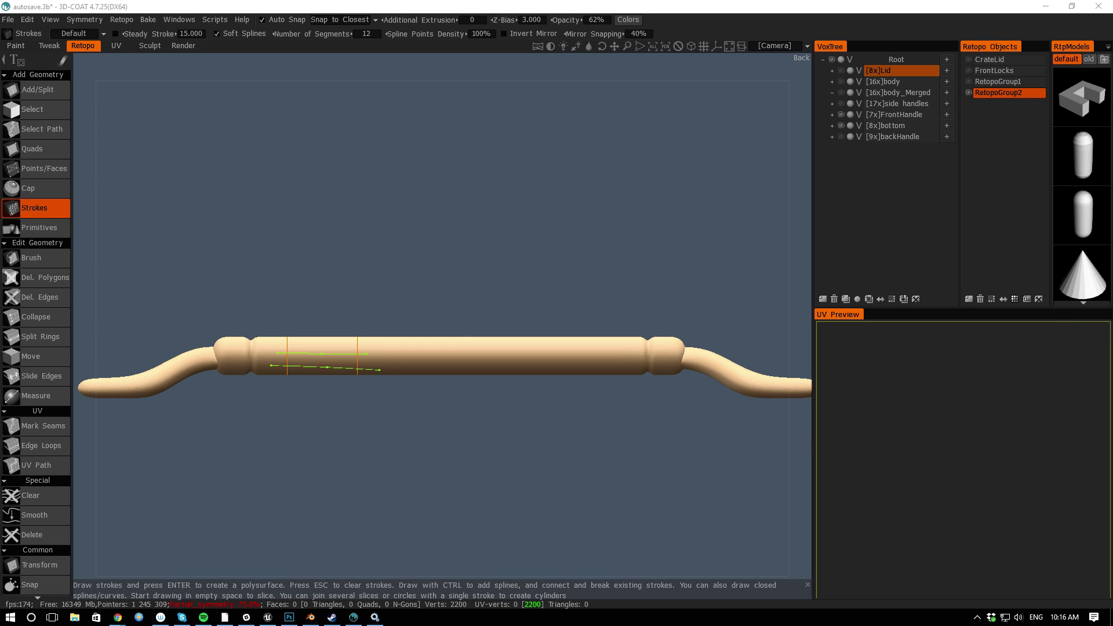
pyautogui.hotkey('ctrl', 'n')
pyautogui.press('Escape')
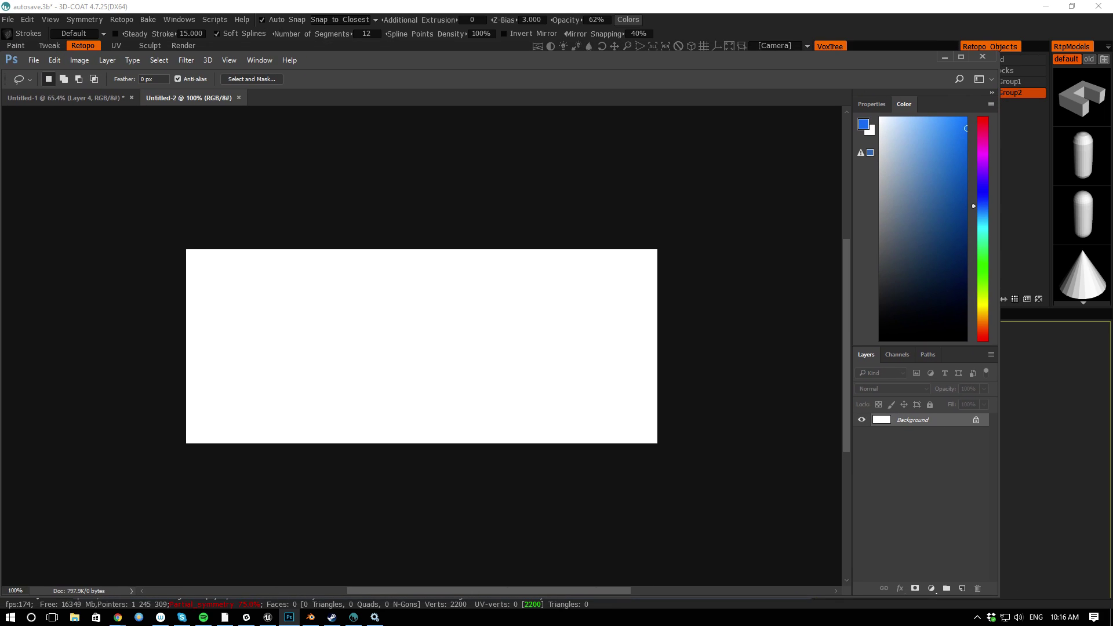
pyautogui.doubleClick(581, 60)
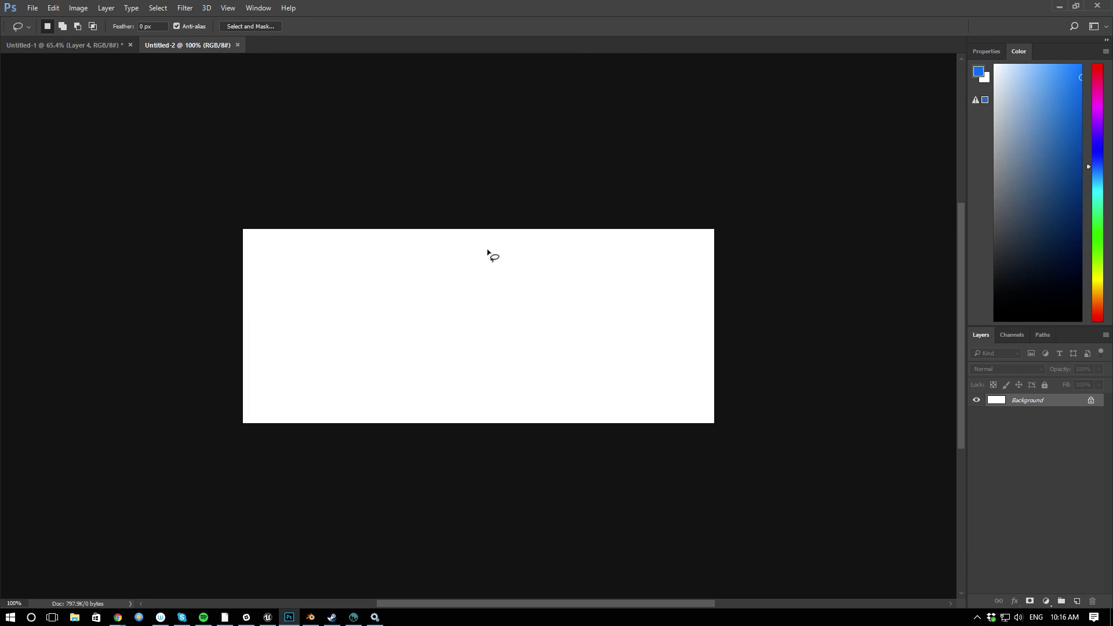
# Paint several blue test strokes on the blank canvas with the Brush tool, toggling pen pressure for size
pyautogui.press('b')
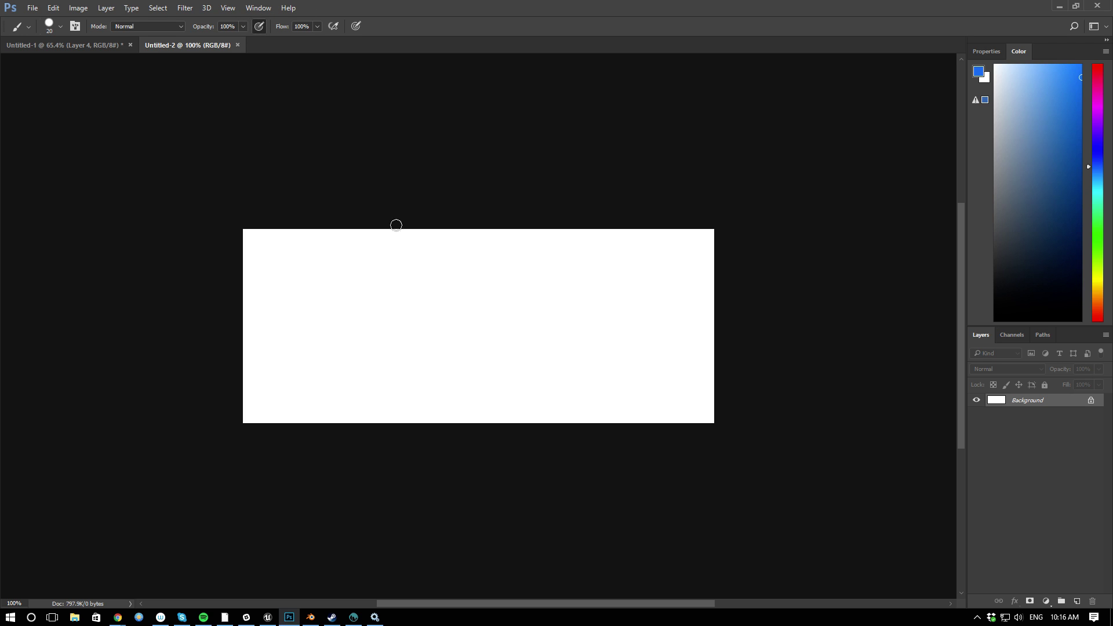
pyautogui.moveTo(437, 290)
pyautogui.mouseDown()
pyautogui.moveTo(415, 315)
pyautogui.moveTo(386, 313)
pyautogui.mouseUp()
pyautogui.moveTo(367, 316)
pyautogui.mouseDown()
pyautogui.moveTo(345, 323)
pyautogui.moveTo(374, 359)
pyautogui.mouseUp()
pyautogui.click(356, 26)
pyautogui.moveTo(563, 317)
pyautogui.mouseDown()
pyautogui.moveTo(536, 340)
pyautogui.moveTo(492, 319)
pyautogui.moveTo(507, 318)
pyautogui.mouseUp()
pyautogui.moveTo(435, 349); pyautogui.dragTo(420, 360)
pyautogui.moveTo(398, 353); pyautogui.dragTo(343, 335)
pyautogui.moveTo(370, 294); pyautogui.dragTo(347, 335)
pyautogui.moveTo(581, 366); pyautogui.dragTo(496, 347)
pyautogui.moveTo(480, 288); pyautogui.dragTo(341, 276)
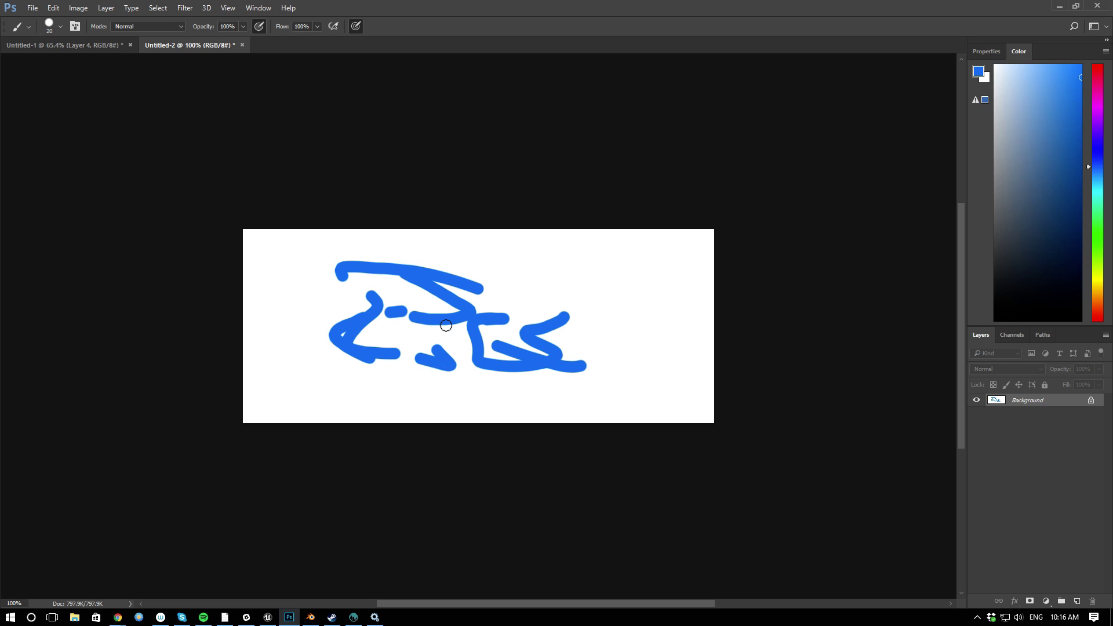
# Minimize Photoshop with the unsaved test document left open and return to 3D-Coat
pyautogui.click(1095, 6)
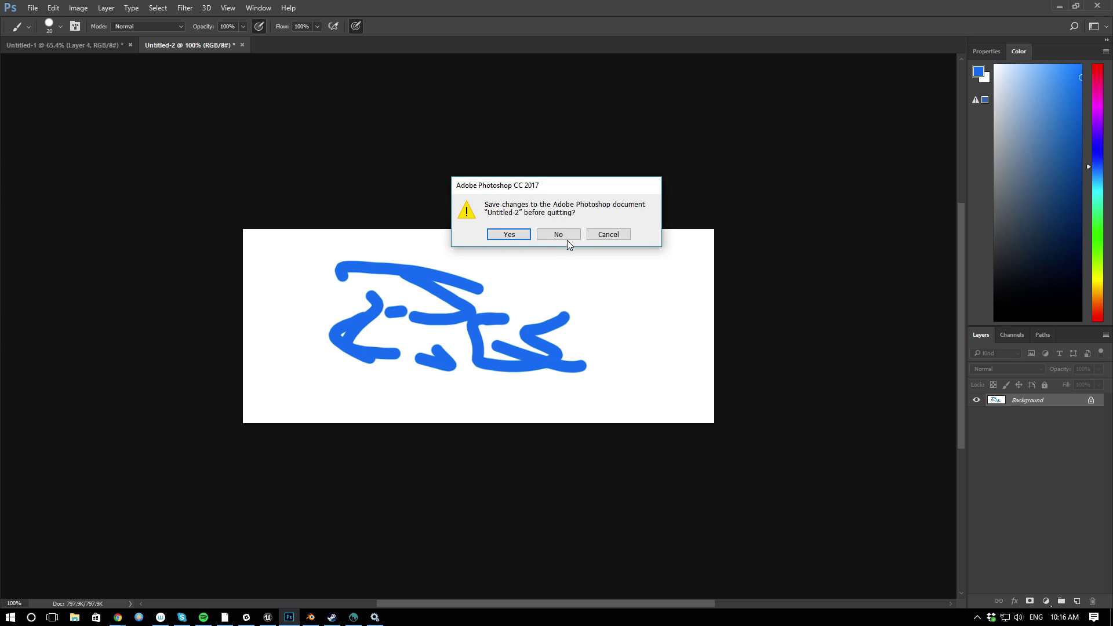
pyautogui.click(609, 236)
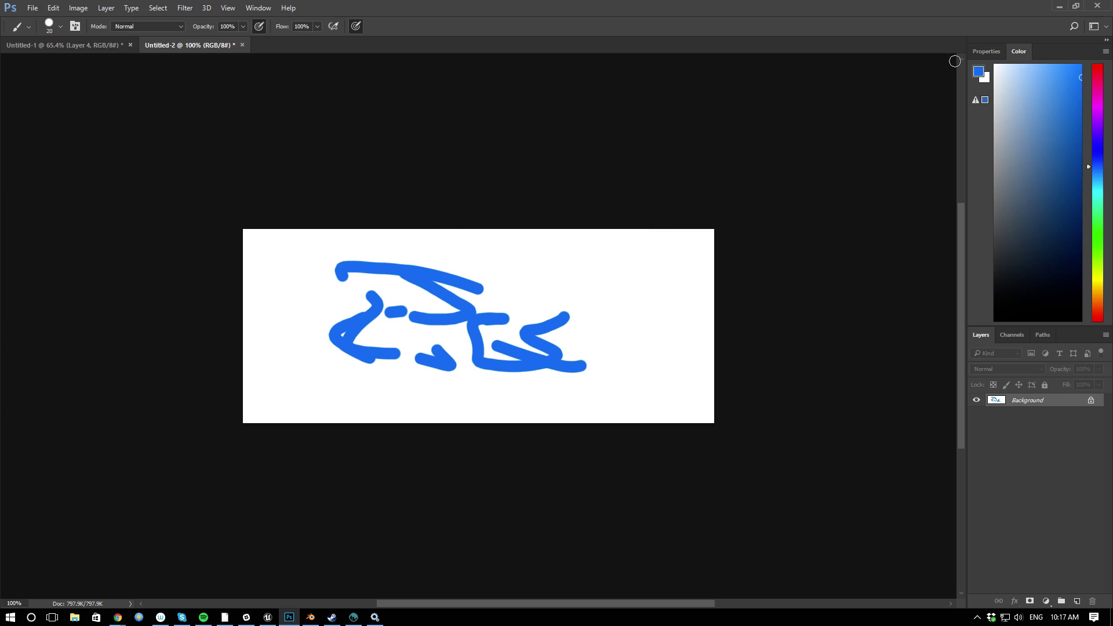
pyautogui.click(1059, 7)
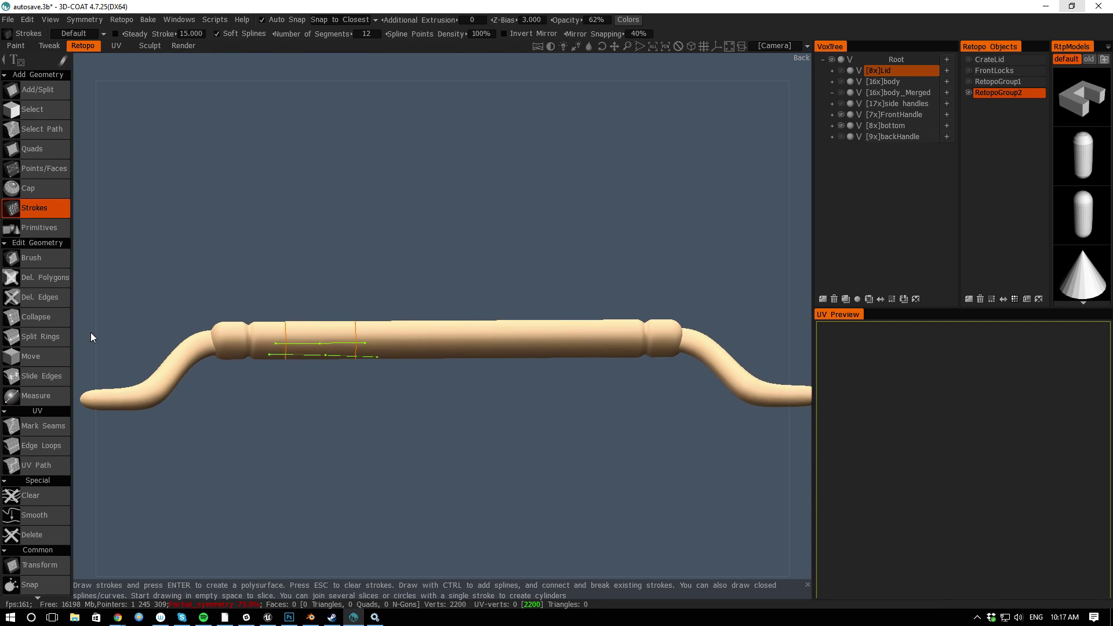
# Draw the remaining lengthwise strokes around the handle's grip so that each crosses both cross-section slices
pyautogui.keyDown('alt'); pyautogui.moveTo(89, 331); pyautogui.dragTo(175, 401); pyautogui.keyUp('alt')
pyautogui.moveTo(270, 327); pyautogui.dragTo(366, 326)
pyautogui.keyDown('alt'); pyautogui.moveTo(81, 272); pyautogui.dragTo(98, 325); pyautogui.keyUp('alt')
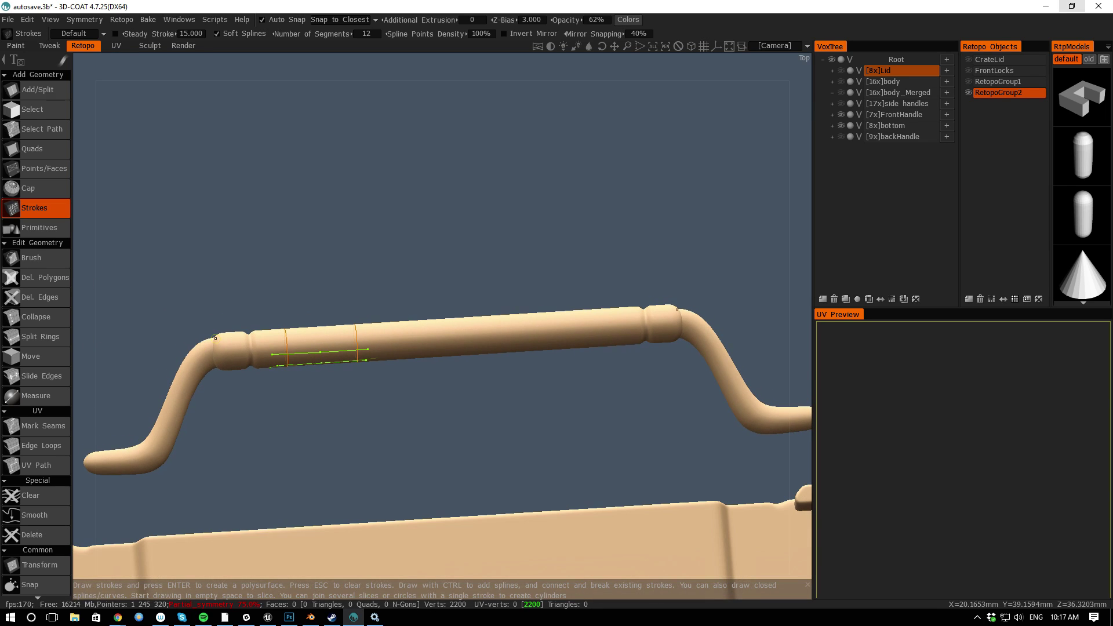
pyautogui.moveTo(271, 339); pyautogui.dragTo(380, 333)
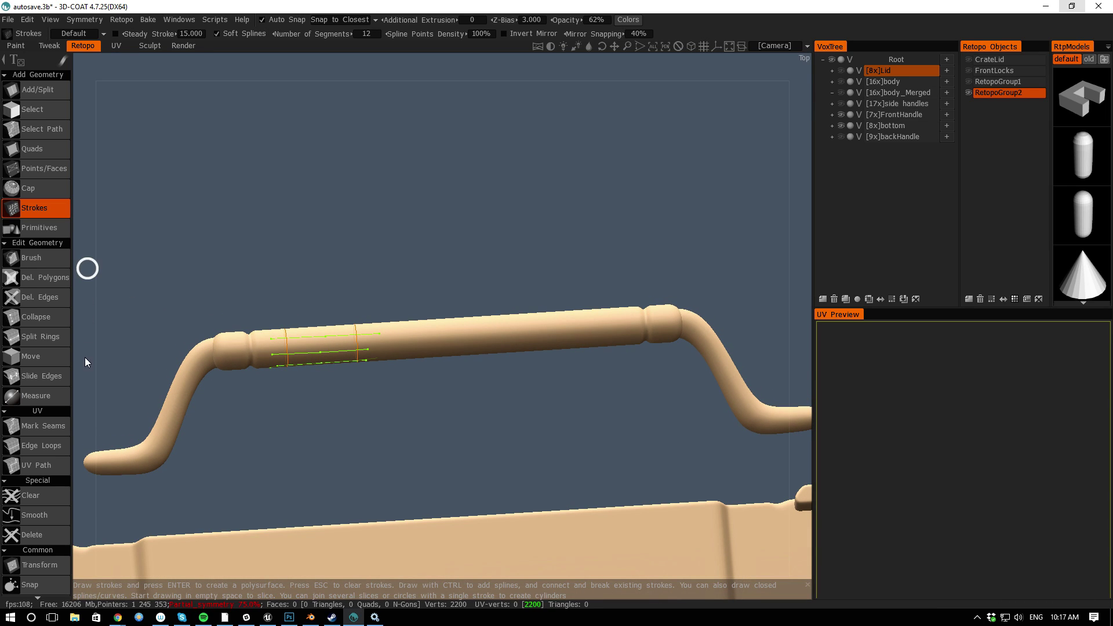
pyautogui.keyDown('alt'); pyautogui.moveTo(89, 385); pyautogui.dragTo(85, 307); pyautogui.keyUp('alt')
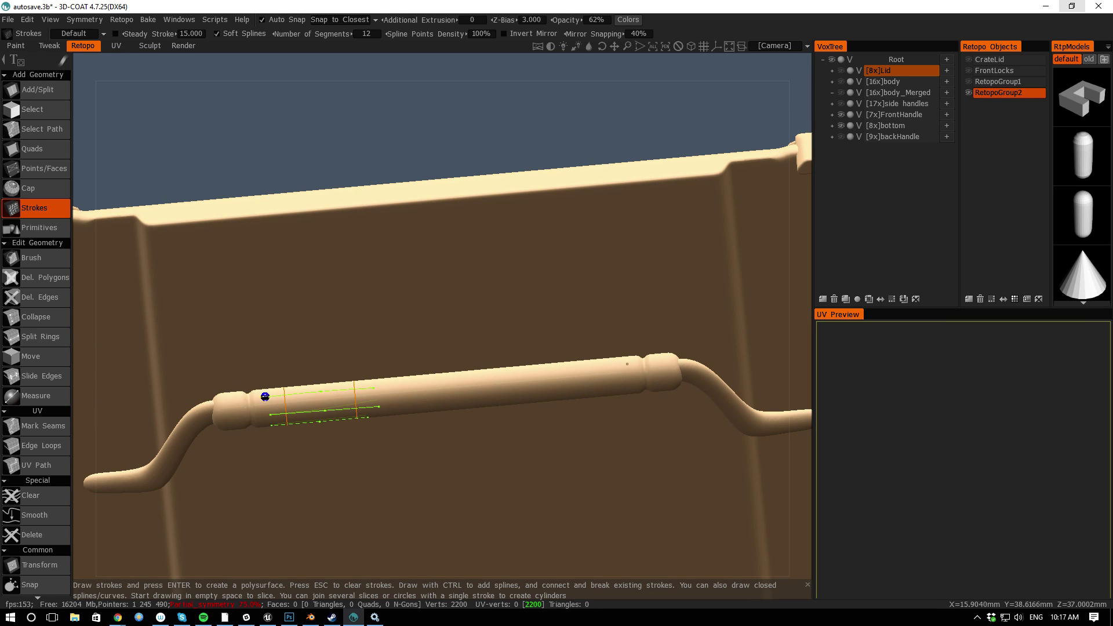
pyautogui.keyDown('alt'); pyautogui.moveTo(84, 319); pyautogui.dragTo(82, 337); pyautogui.keyUp('alt')
pyautogui.moveTo(98, 446); pyautogui.dragTo(95, 523)
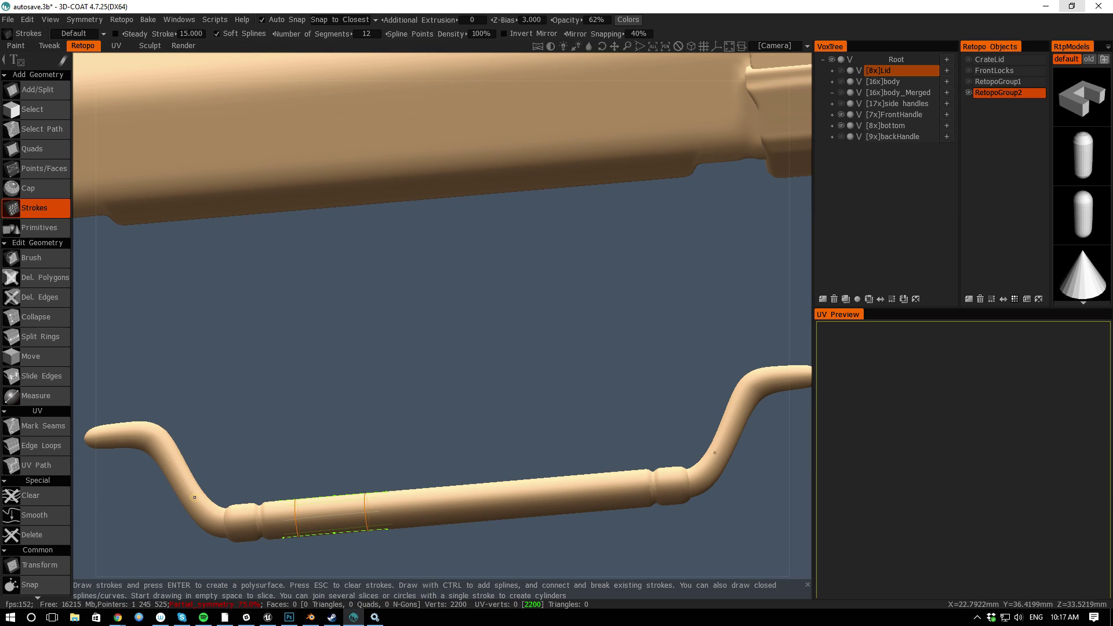
# Generate the polysurface from the strokes and inspect the resulting faces from the end of the handle
pyautogui.press('Return')
pyautogui.moveTo(81, 510); pyautogui.dragTo(261, 221)
pyautogui.moveTo(399, 280); pyautogui.dragTo(245, 322)
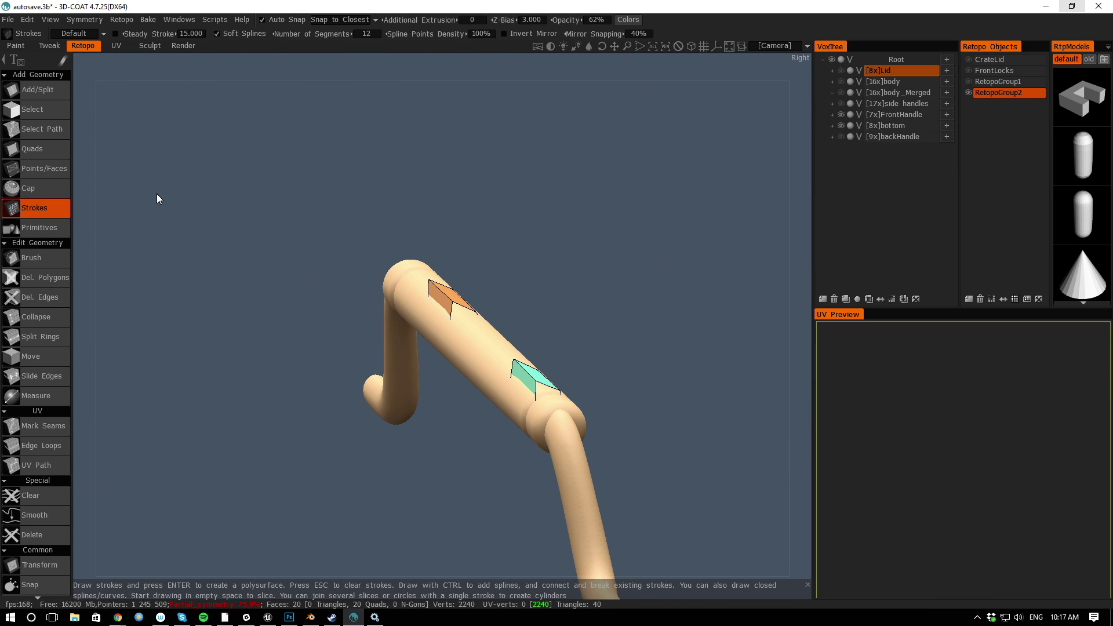
# Try to close the gap in the grip's new polygon strip with Quads and Points/Faces, and undo the added faces
pyautogui.click(30, 143)
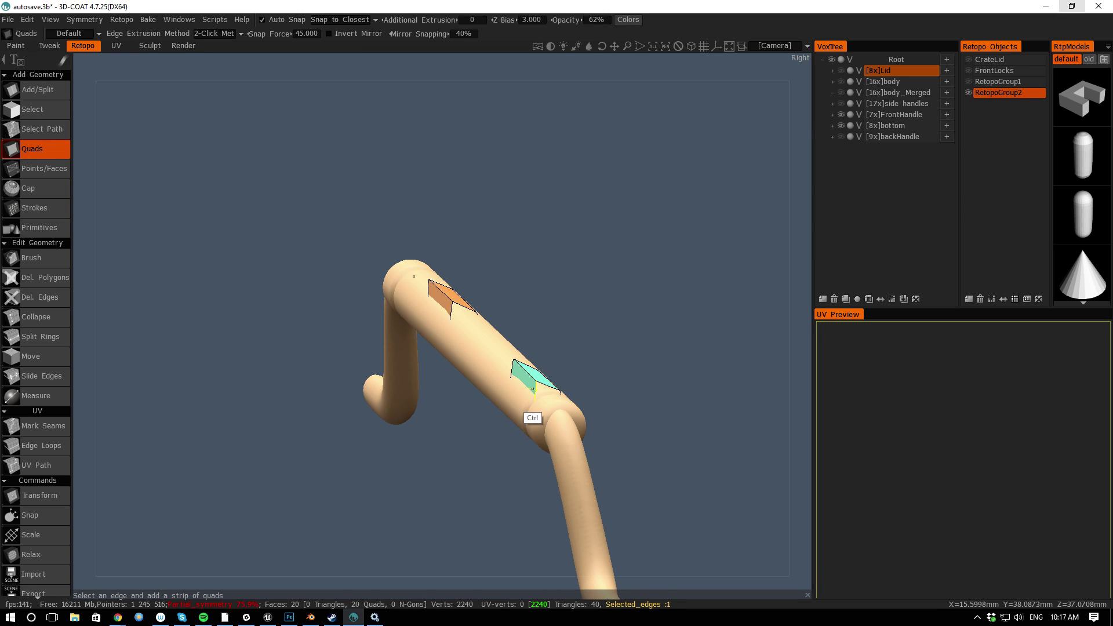
pyautogui.moveTo(127, 402); pyautogui.dragTo(76, 399)
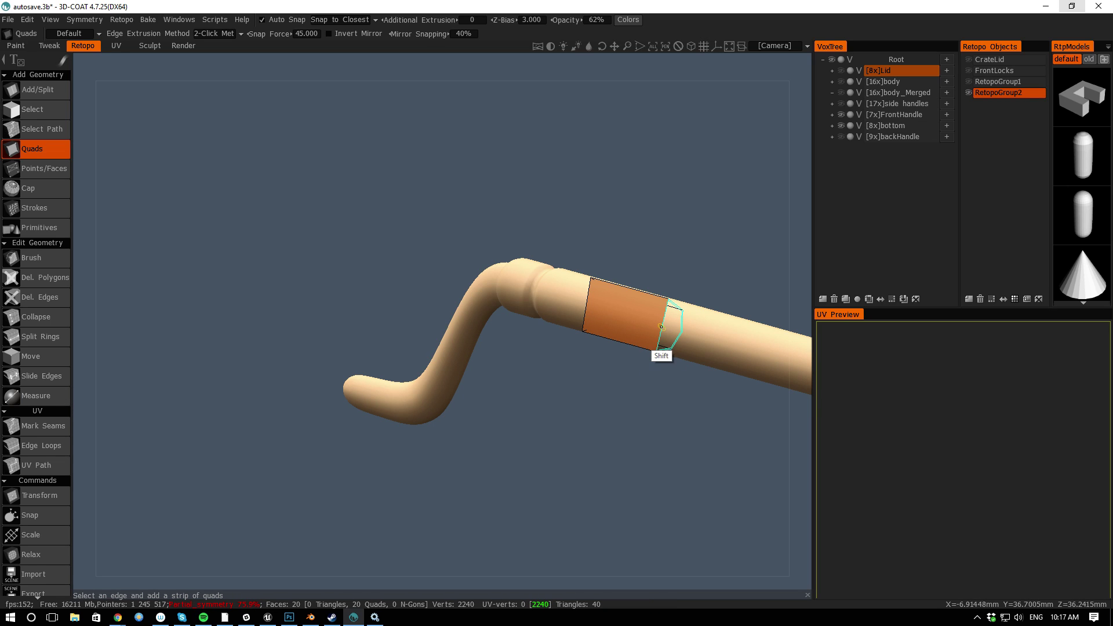
pyautogui.click(36, 169)
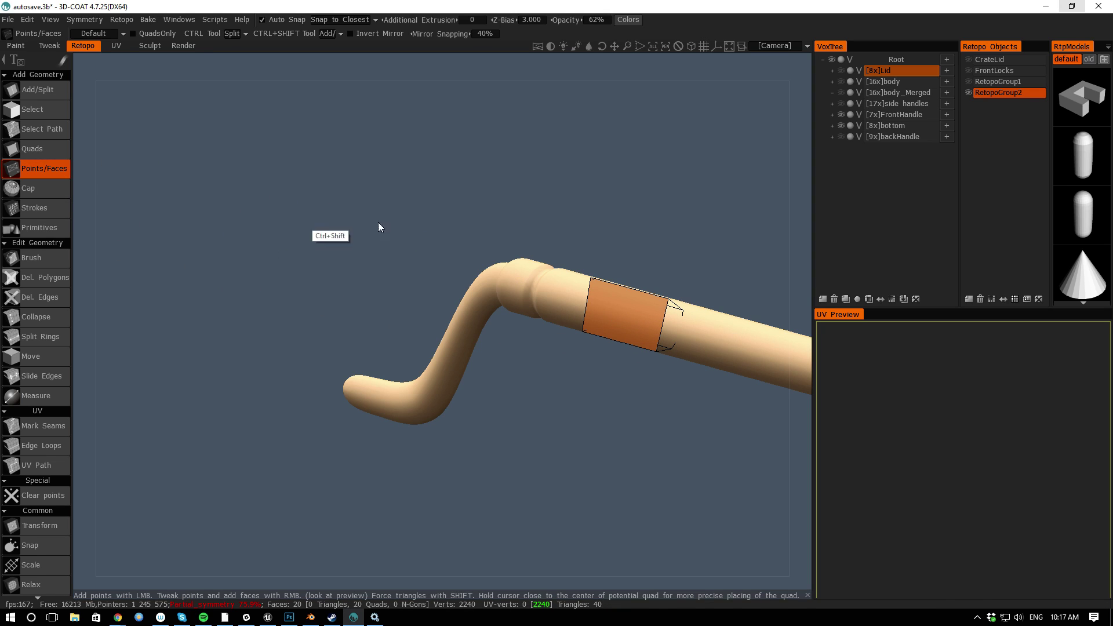
pyautogui.keyDown('ctrl'); pyautogui.click(659, 334); pyautogui.keyUp('ctrl')
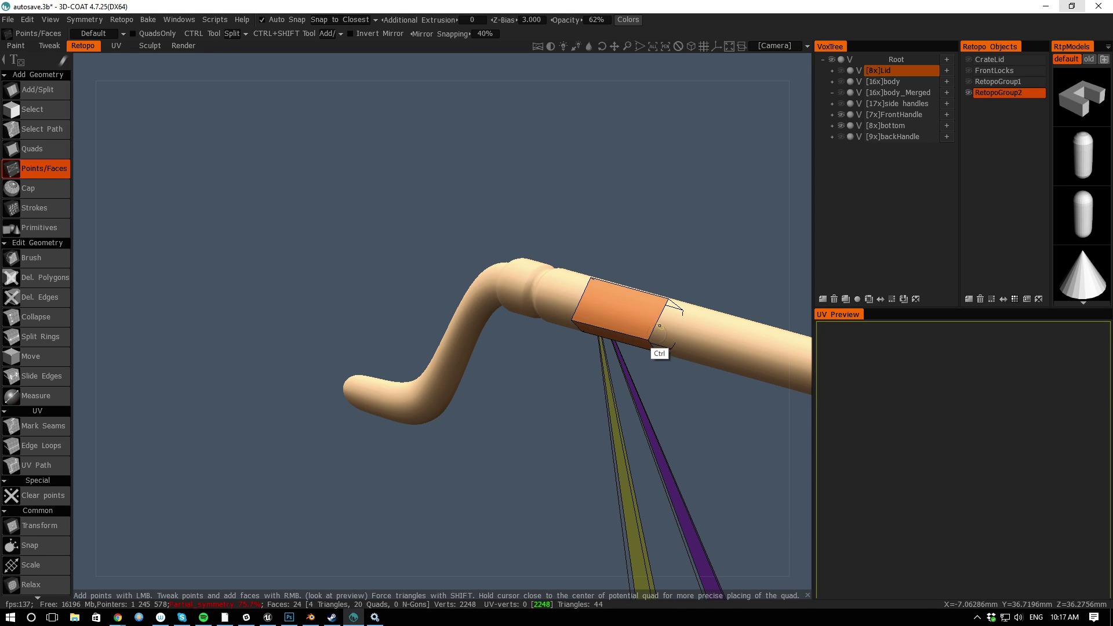
pyautogui.keyDown('alt'); pyautogui.moveTo(496, 438); pyautogui.dragTo(293, 287, button='right'); pyautogui.keyUp('alt')
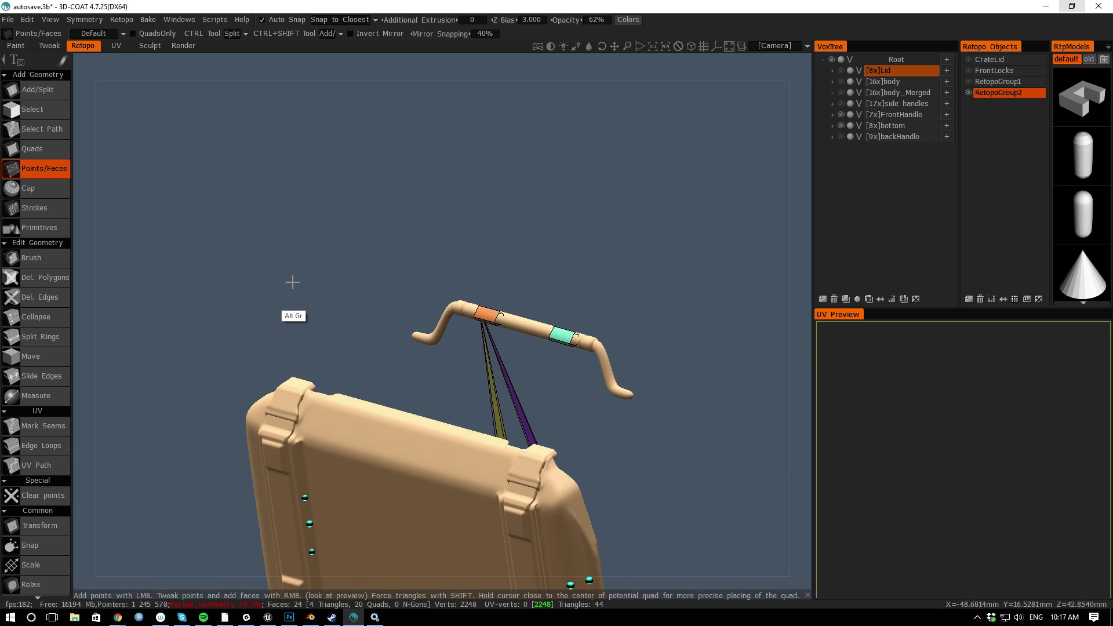
pyautogui.keyDown('alt'); pyautogui.moveTo(90, 203); pyautogui.dragTo(47, 404); pyautogui.keyUp('alt')
pyautogui.hotkey('ctrl', 'z')
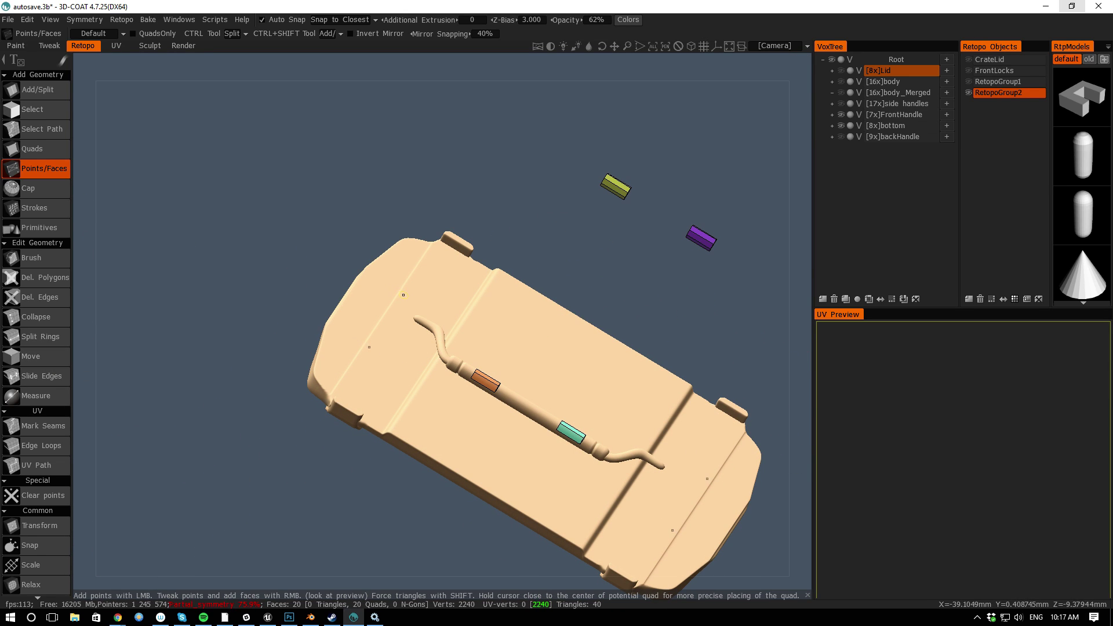
# Turn off Z-axis symmetry and delete the stray mirrored polygons floating away from the handle with Del. Polygons
pyautogui.press('s')
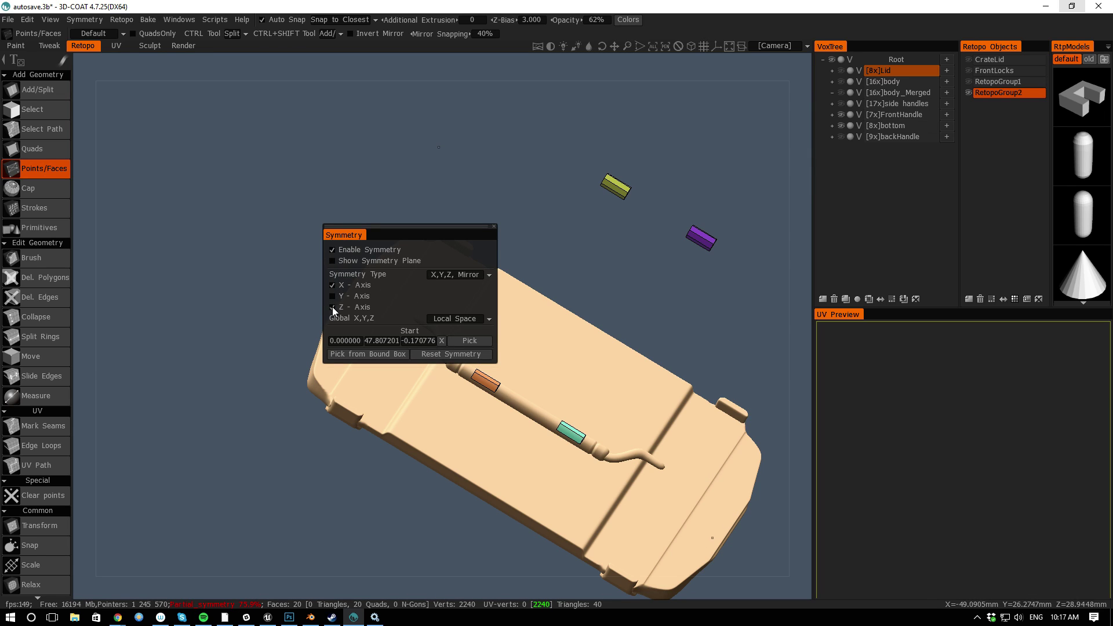
pyautogui.press('space')
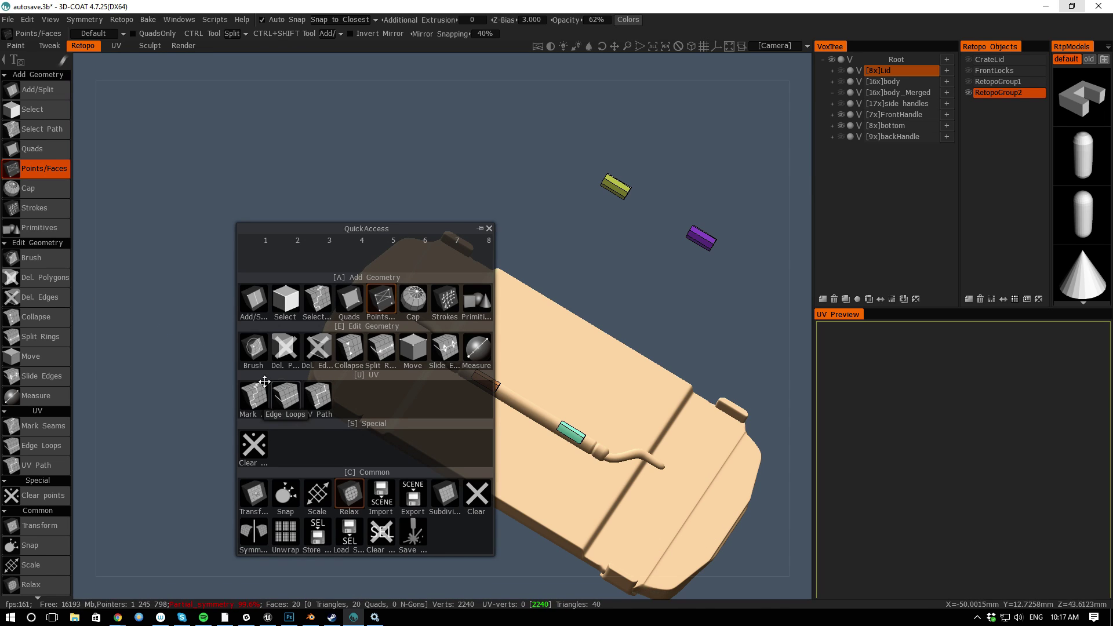
pyautogui.click(284, 348)
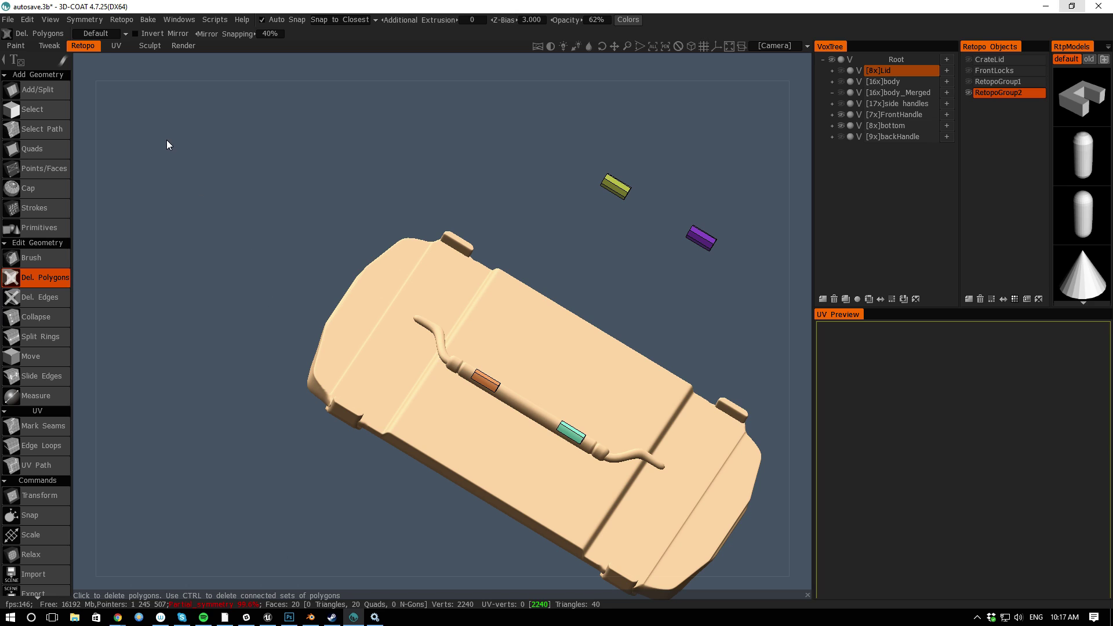
pyautogui.press('e')
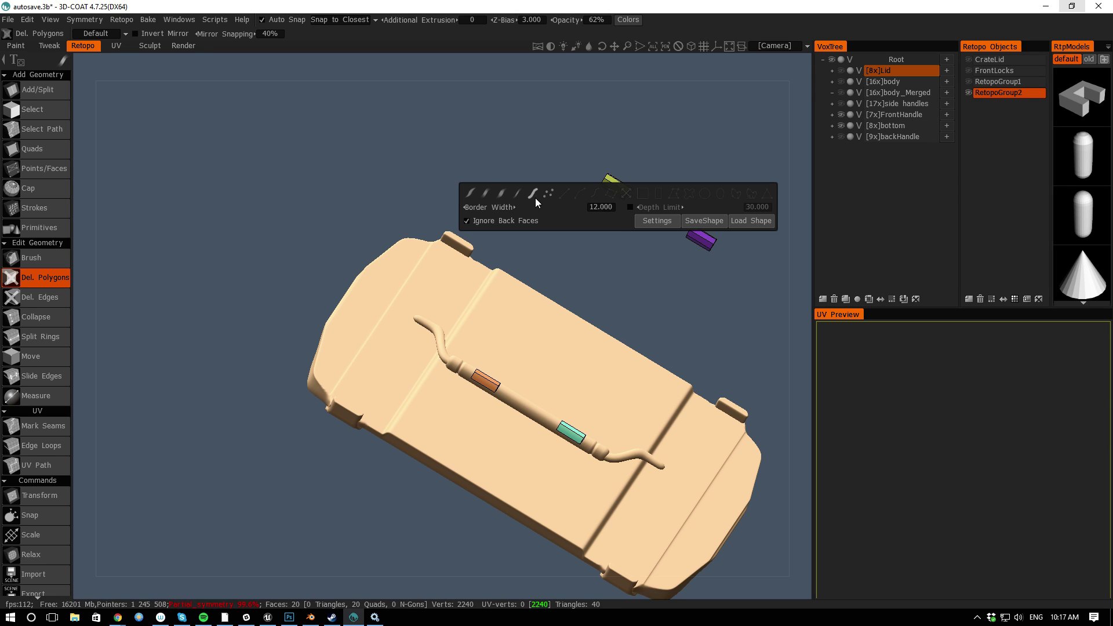
pyautogui.moveTo(574, 161); pyautogui.dragTo(587, 169)
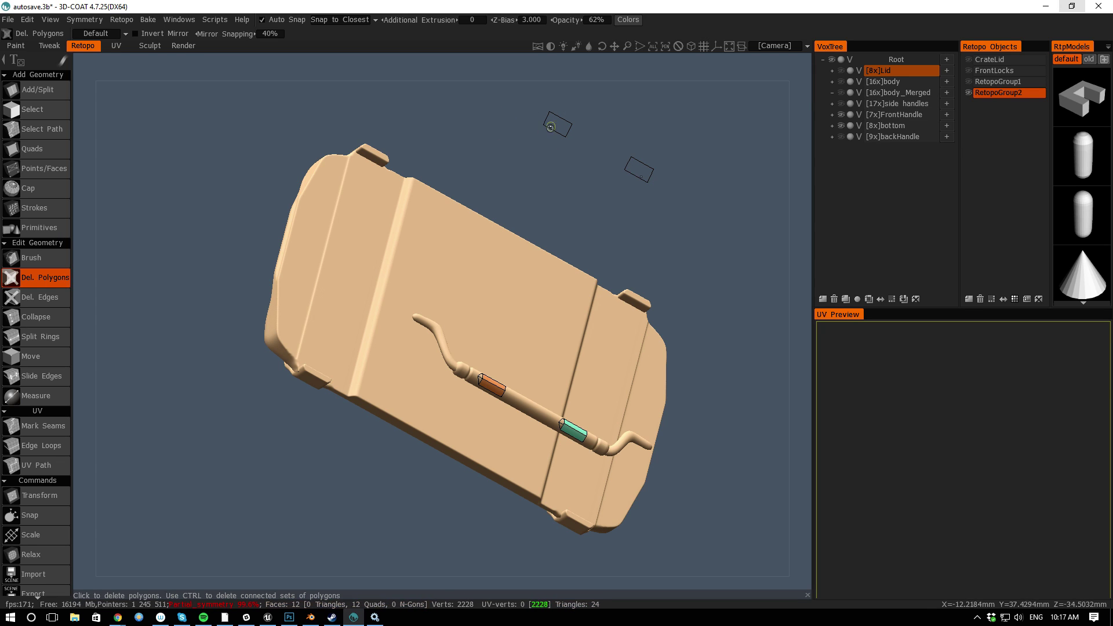
pyautogui.moveTo(494, 74); pyautogui.dragTo(368, 386)
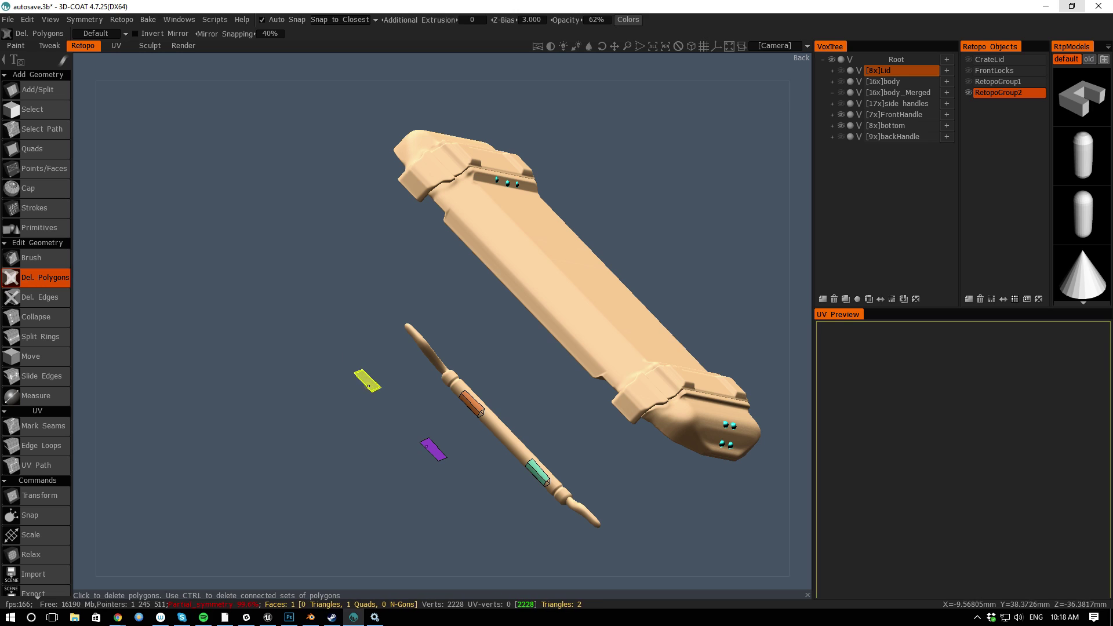
pyautogui.moveTo(174, 276); pyautogui.dragTo(153, 289)
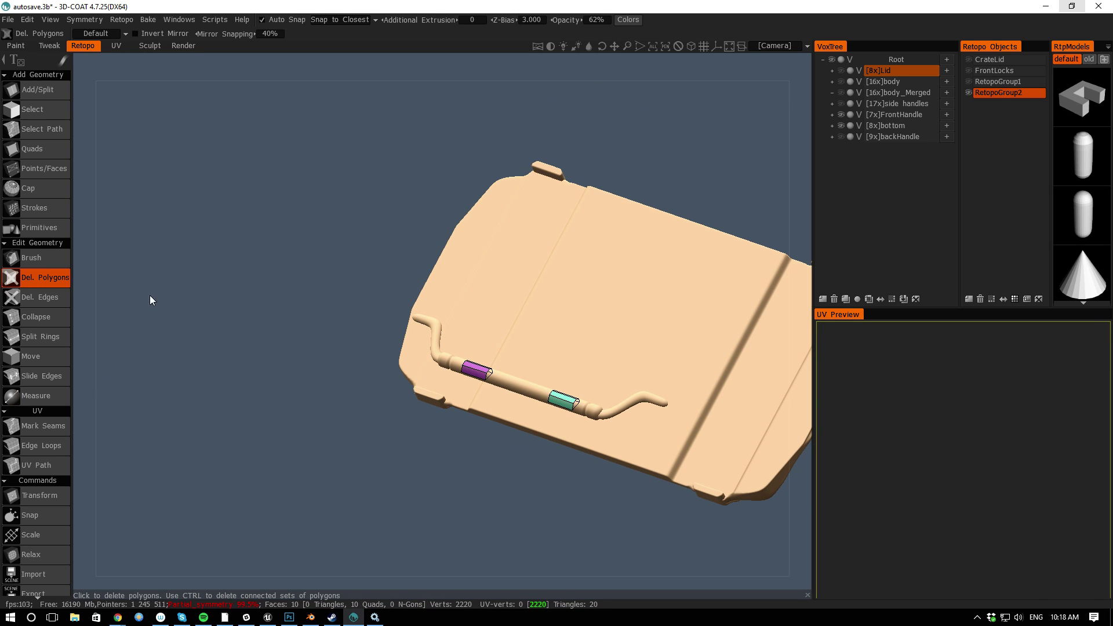
# Fill the missing quads around the handle's short grip strip with Points/Faces until it wraps the full tube
pyautogui.moveTo(92, 447); pyautogui.dragTo(125, 322)
pyautogui.moveTo(252, 310); pyautogui.dragTo(387, 371, button='right')
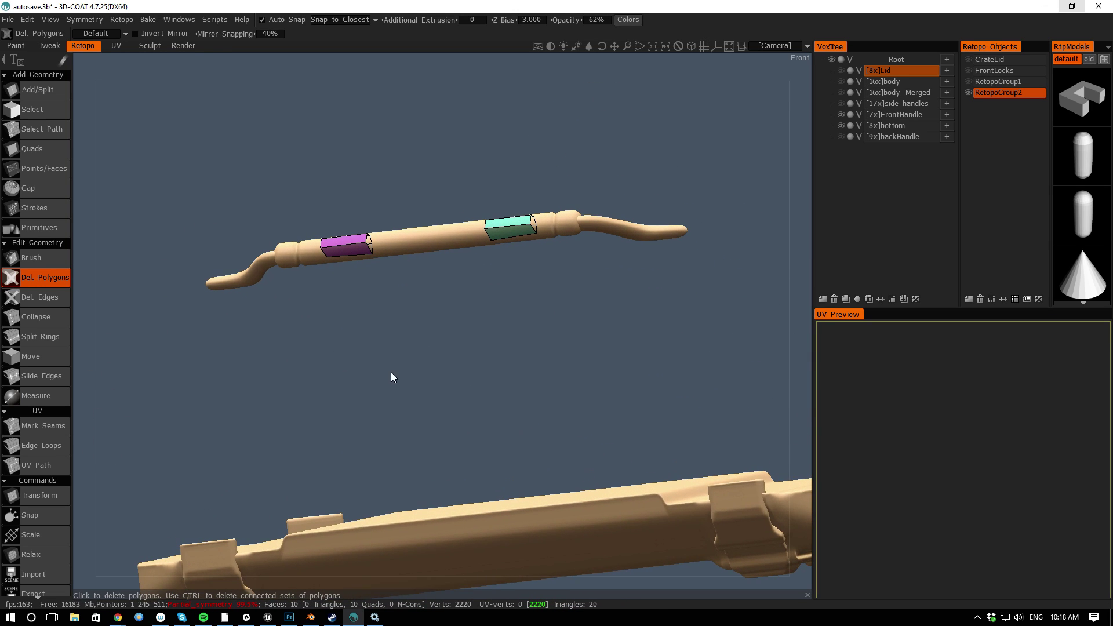
pyautogui.click(60, 169)
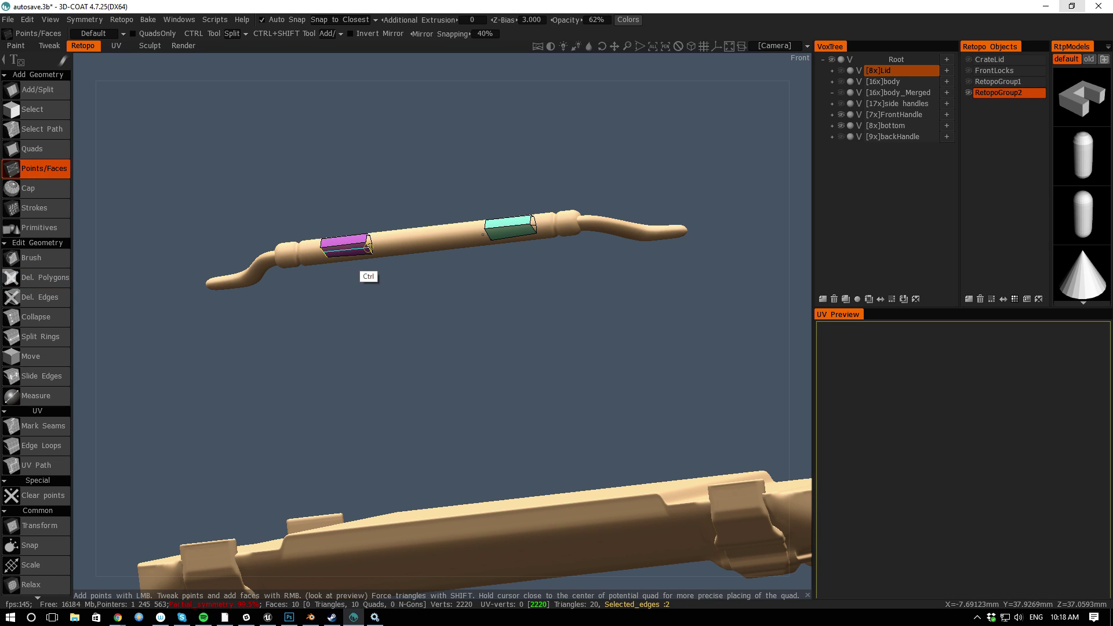
pyautogui.keyDown('ctrl'); pyautogui.click(359, 253); pyautogui.keyUp('ctrl')
pyautogui.moveTo(74, 301); pyautogui.dragTo(191, 191)
pyautogui.keyDown('ctrl'); pyautogui.click(318, 226); pyautogui.keyUp('ctrl')
pyautogui.moveTo(86, 210); pyautogui.dragTo(296, 185)
pyautogui.keyDown('ctrl'); pyautogui.click(273, 165); pyautogui.keyUp('ctrl')
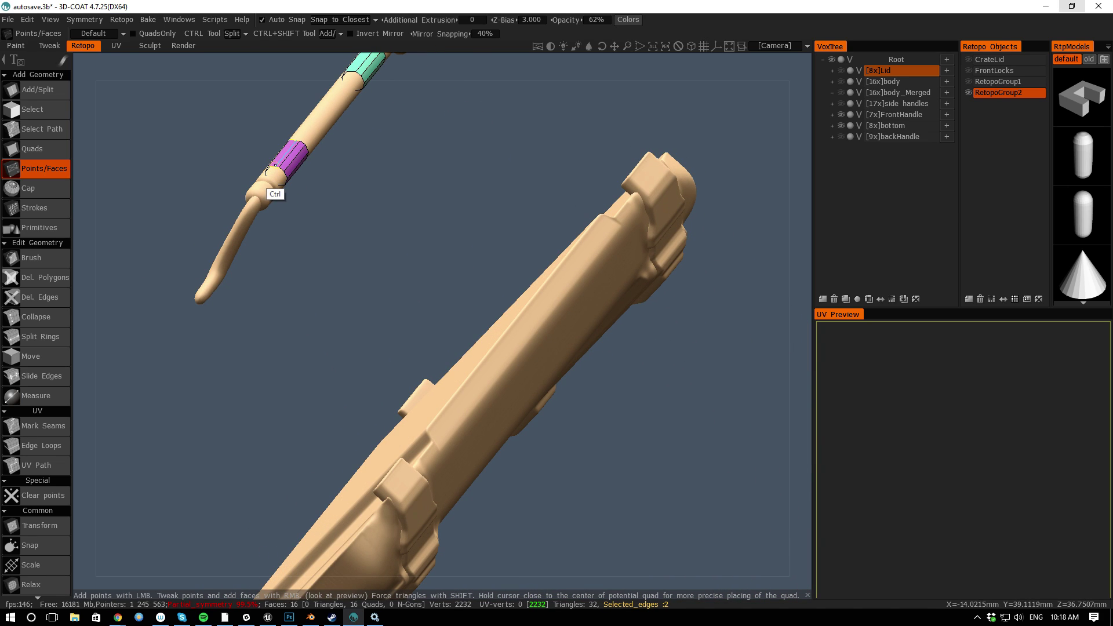
pyautogui.moveTo(103, 211); pyautogui.dragTo(476, 414)
pyautogui.moveTo(81, 340); pyautogui.dragTo(111, 371)
pyautogui.moveTo(520, 365); pyautogui.dragTo(530, 396, button='middle')
# Select the vertices along the purple strip's inner end with a rectangular selection in Vertices mode
pyautogui.press('space')
pyautogui.click(375, 455)
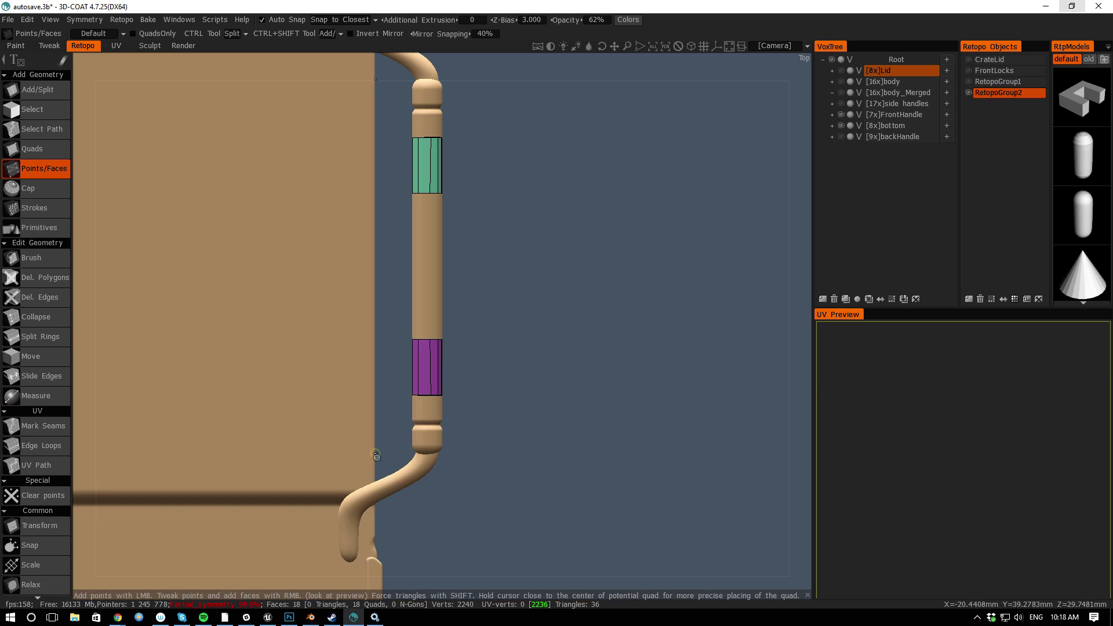
pyautogui.press('space')
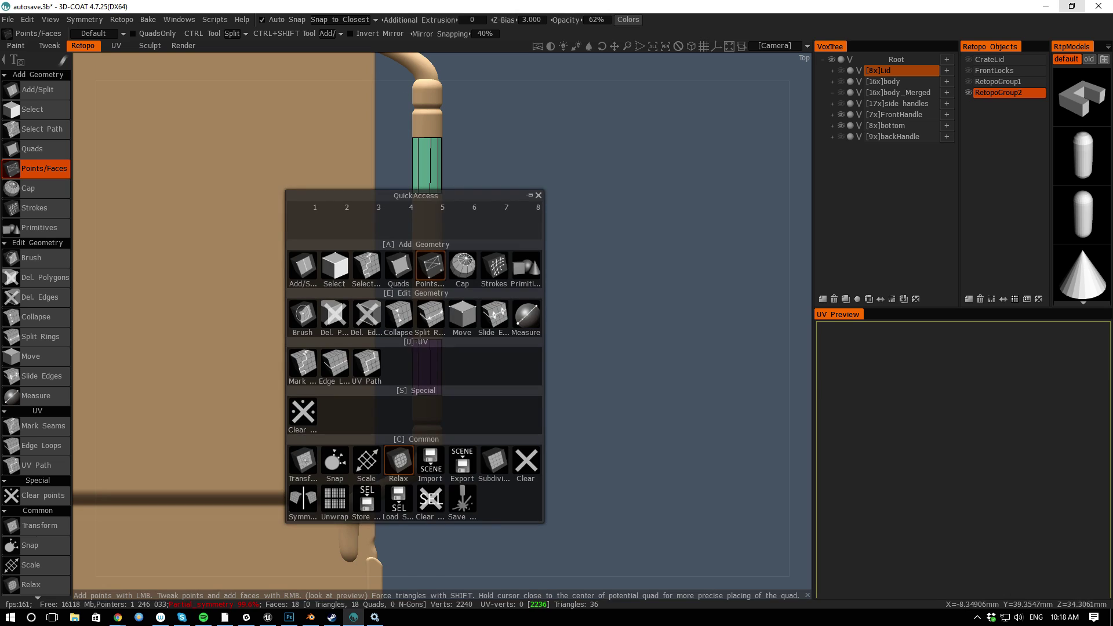
pyautogui.click(335, 266)
pyautogui.scroll(2, 545, 376)
pyautogui.click(1094, 567)
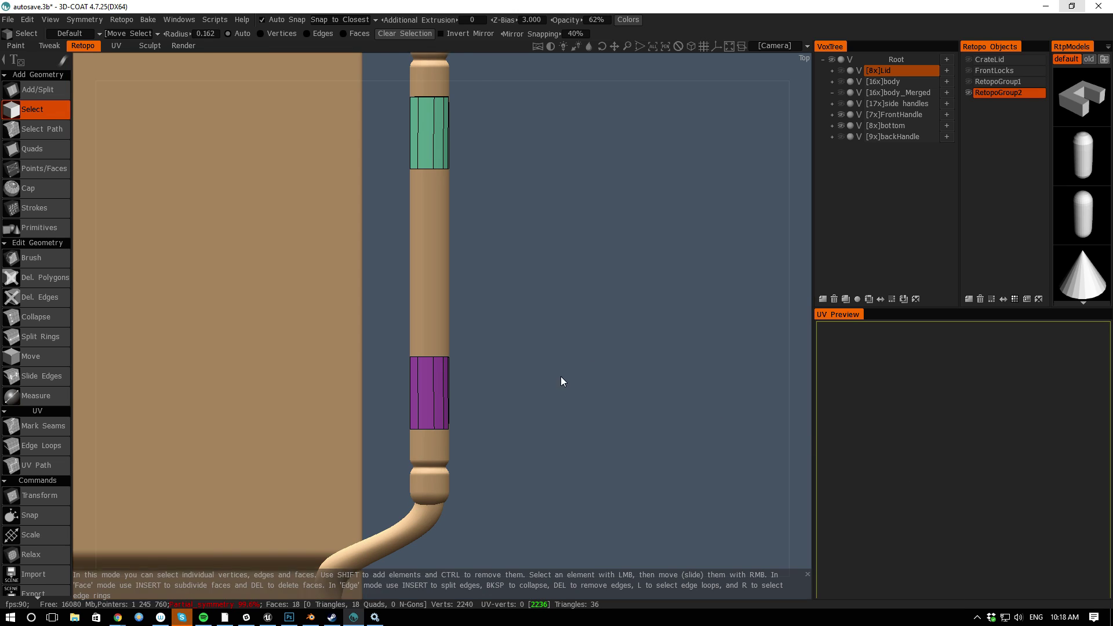
pyautogui.moveTo(559, 378); pyautogui.dragTo(603, 410, button='middle')
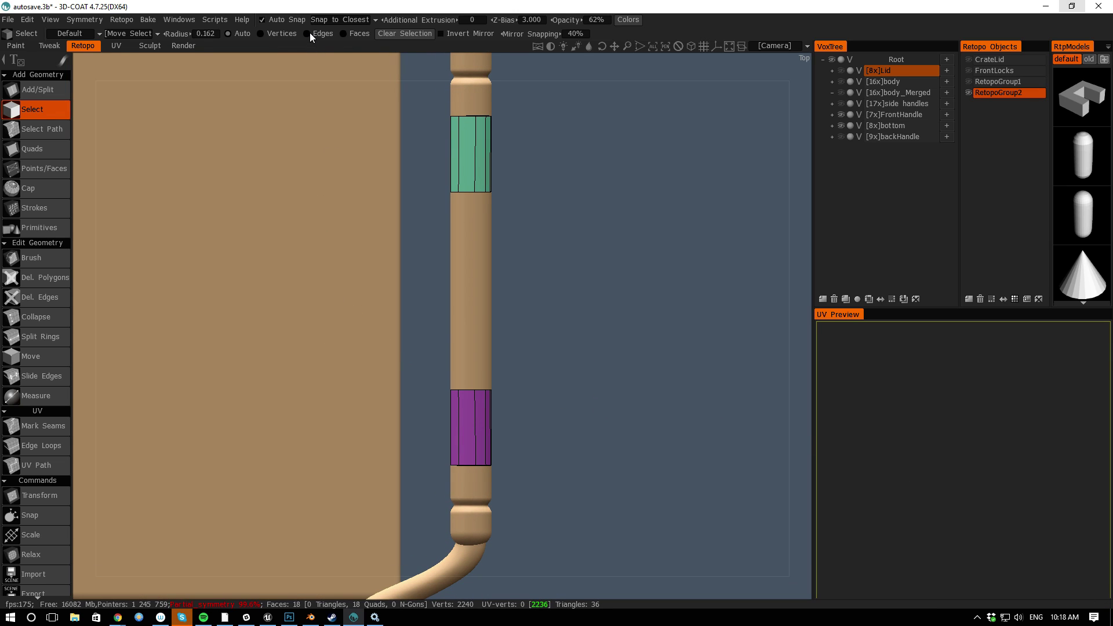
pyautogui.click(308, 33)
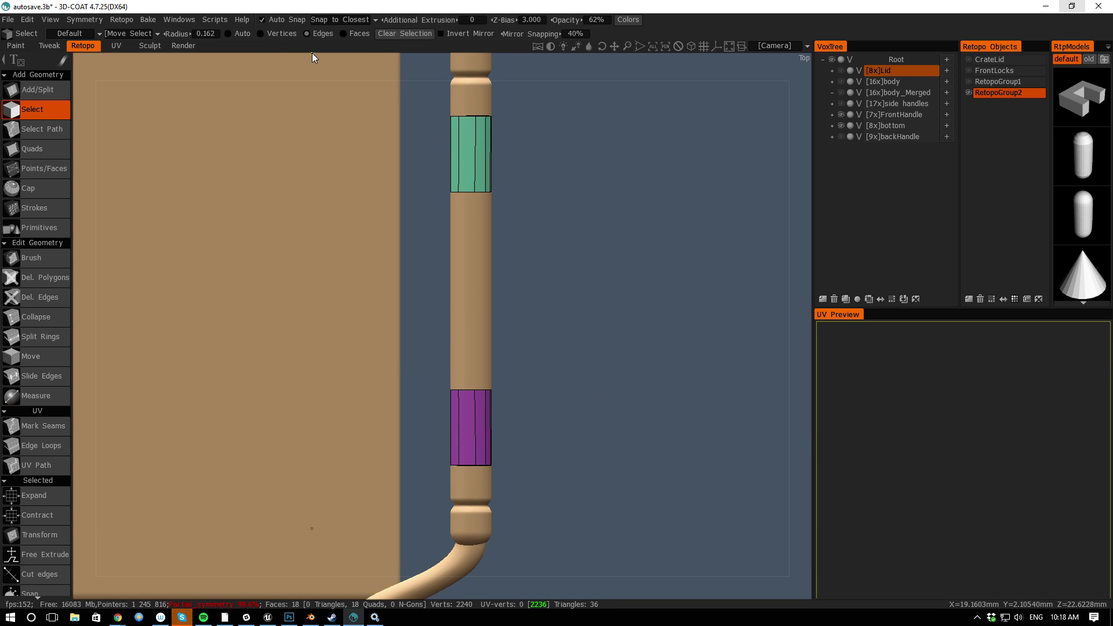
pyautogui.moveTo(424, 342)
pyautogui.mouseDown()
pyautogui.moveTo(460, 374)
pyautogui.moveTo(428, 348)
pyautogui.mouseUp()
pyautogui.click(261, 34)
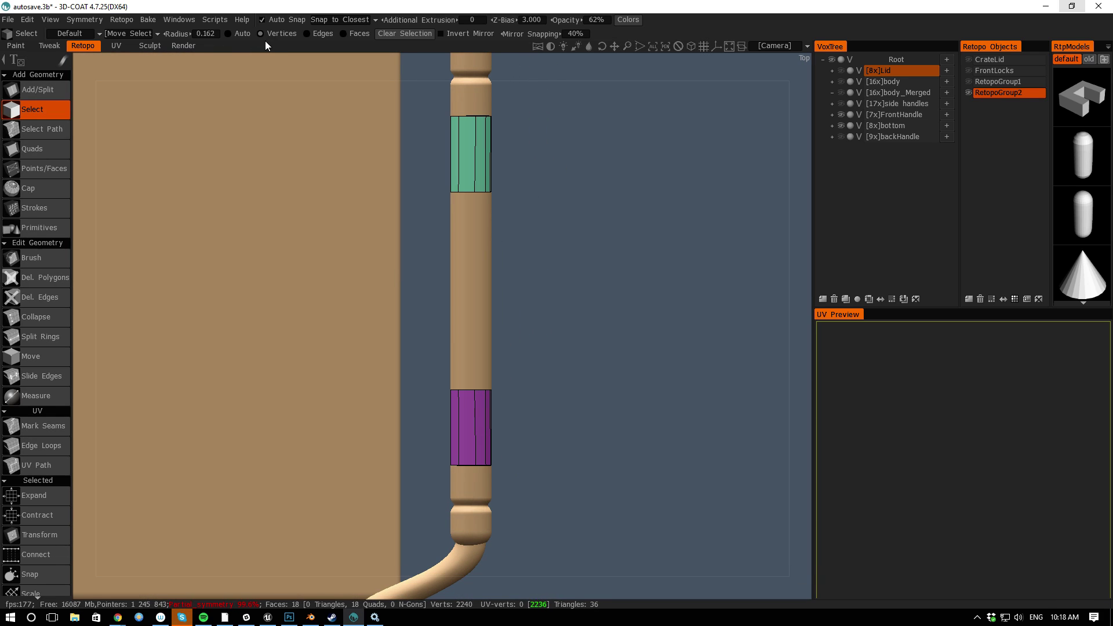
pyautogui.press('space')
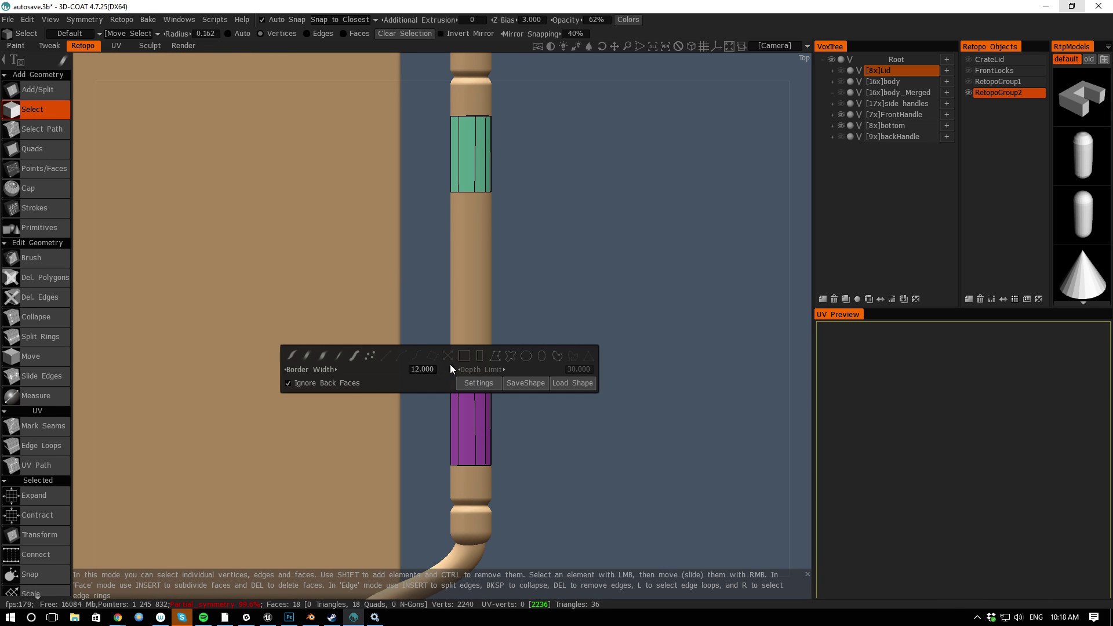
pyautogui.moveTo(427, 369); pyautogui.dragTo(540, 411)
pyautogui.moveTo(343, 381)
pyautogui.keyDown('alt'); pyautogui.mouseDown()
pyautogui.moveTo(382, 385)
pyautogui.moveTo(356, 382)
pyautogui.mouseUp(); pyautogui.keyUp('alt')
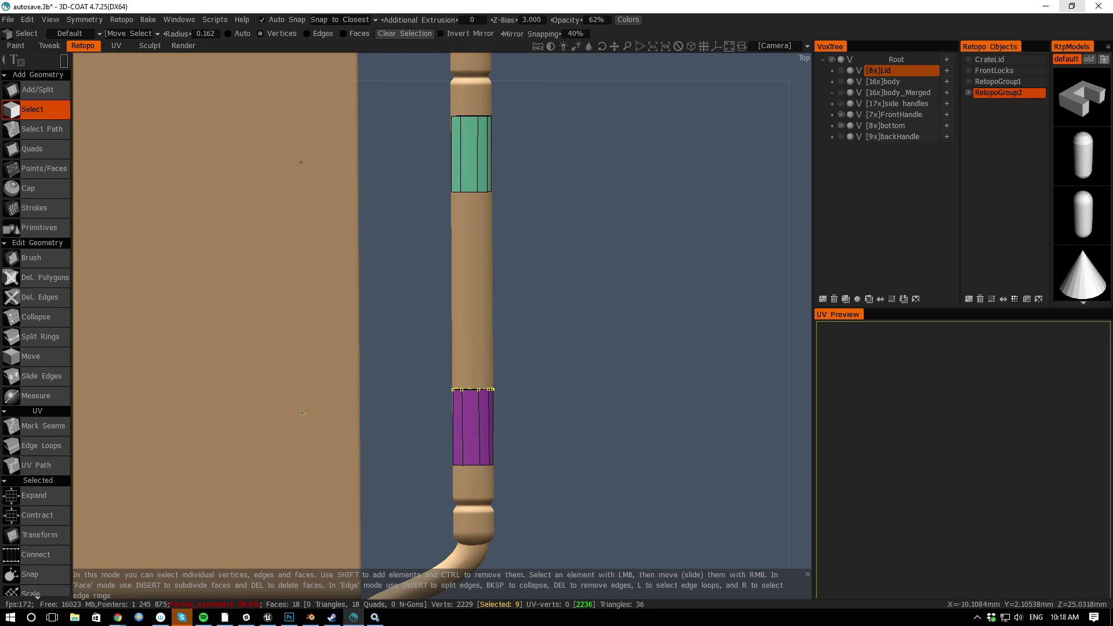
# Try to slide the selected vertices lengthwise along the grip with the Transform gizmo
pyautogui.press('space')
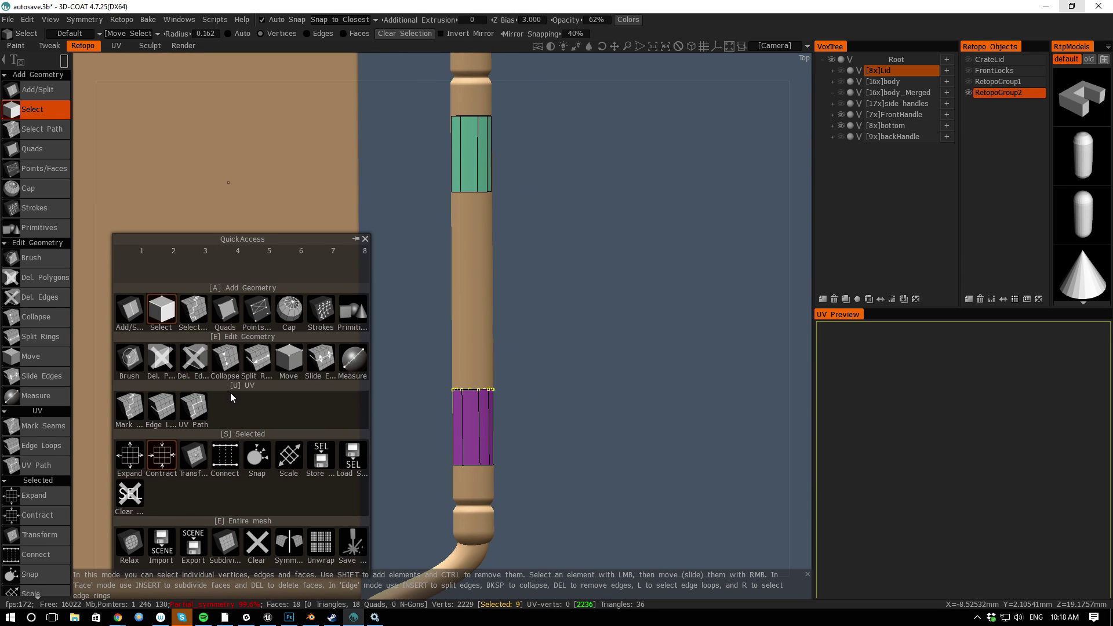
pyautogui.click(194, 457)
pyautogui.moveTo(466, 289); pyautogui.dragTo(464, 428)
# Retry moving the inner-end vertices along the grip with Transform from a straight-on view, and deselect them
pyautogui.keyDown('alt'); pyautogui.moveTo(289, 330); pyautogui.dragTo(142, 418); pyautogui.keyUp('alt')
pyautogui.keyDown('alt'); pyautogui.moveTo(233, 433); pyautogui.dragTo(519, 427, button='middle'); pyautogui.keyUp('alt')
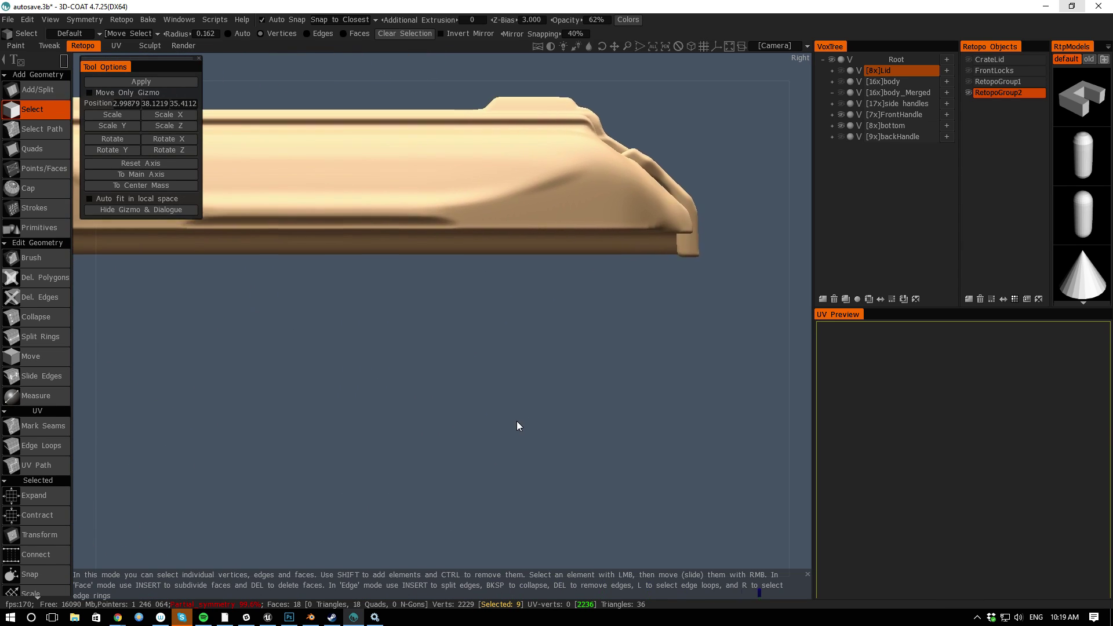
pyautogui.keyDown('alt'); pyautogui.moveTo(519, 427); pyautogui.dragTo(178, 320, button='right'); pyautogui.keyUp('alt')
pyautogui.keyDown('alt'); pyautogui.moveTo(351, 445); pyautogui.dragTo(291, 364, button='middle'); pyautogui.keyUp('alt')
pyautogui.keyDown('alt'); pyautogui.moveTo(740, 544); pyautogui.dragTo(507, 474); pyautogui.keyUp('alt')
pyautogui.scroll(3, 514, 471)
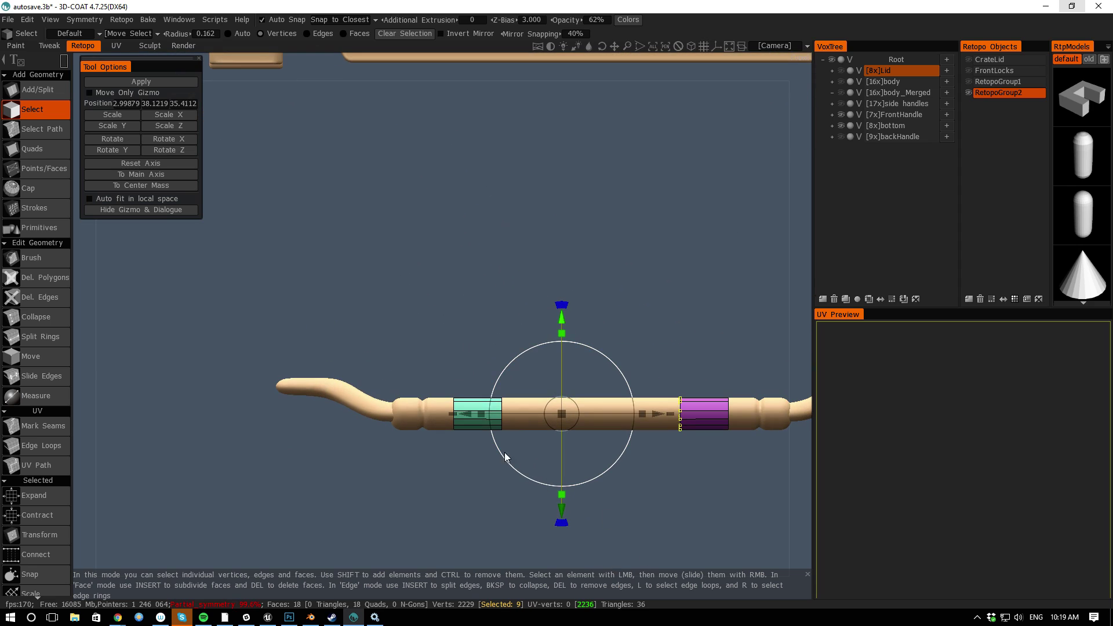
pyautogui.moveTo(465, 415); pyautogui.dragTo(559, 414)
pyautogui.press('space')
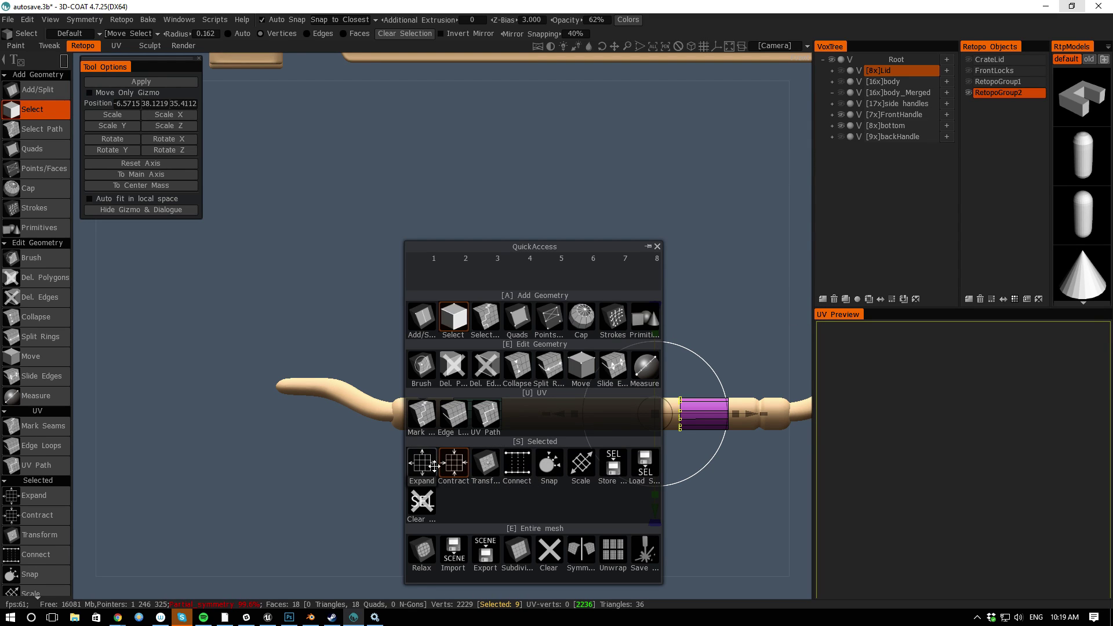
pyautogui.click(486, 462)
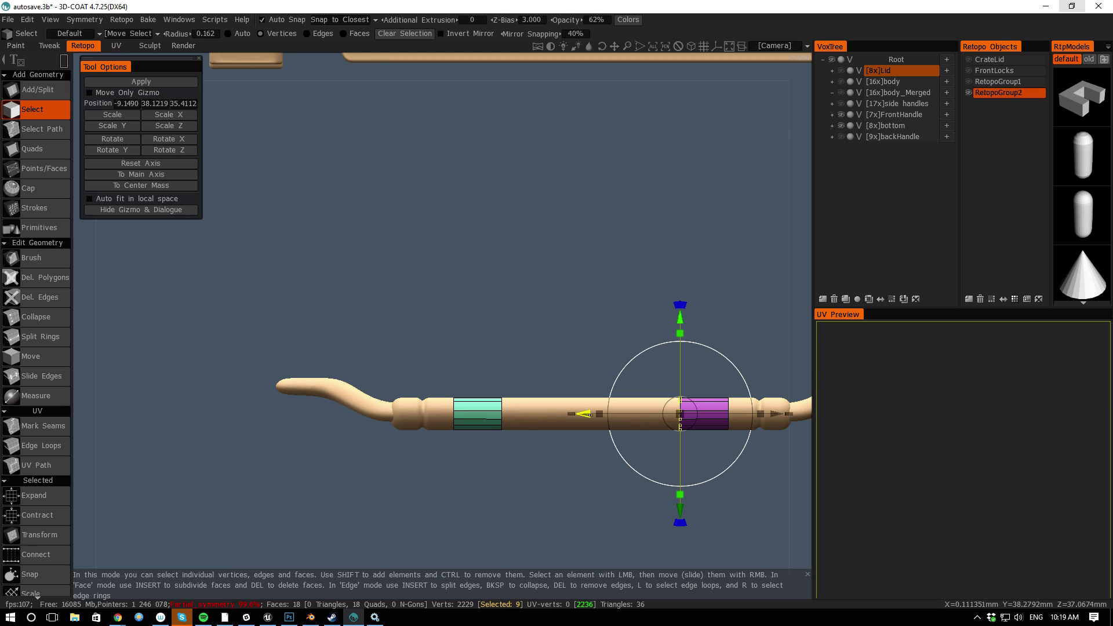
pyautogui.moveTo(545, 416)
pyautogui.mouseDown()
pyautogui.moveTo(593, 415)
pyautogui.moveTo(564, 415)
pyautogui.mouseUp()
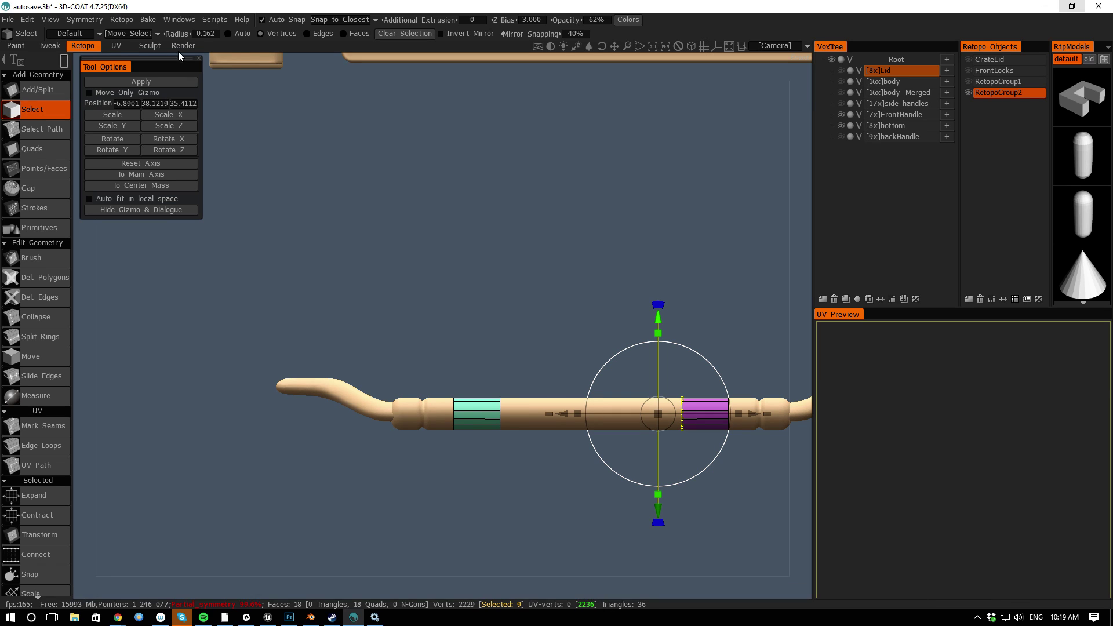
pyautogui.click(44, 110)
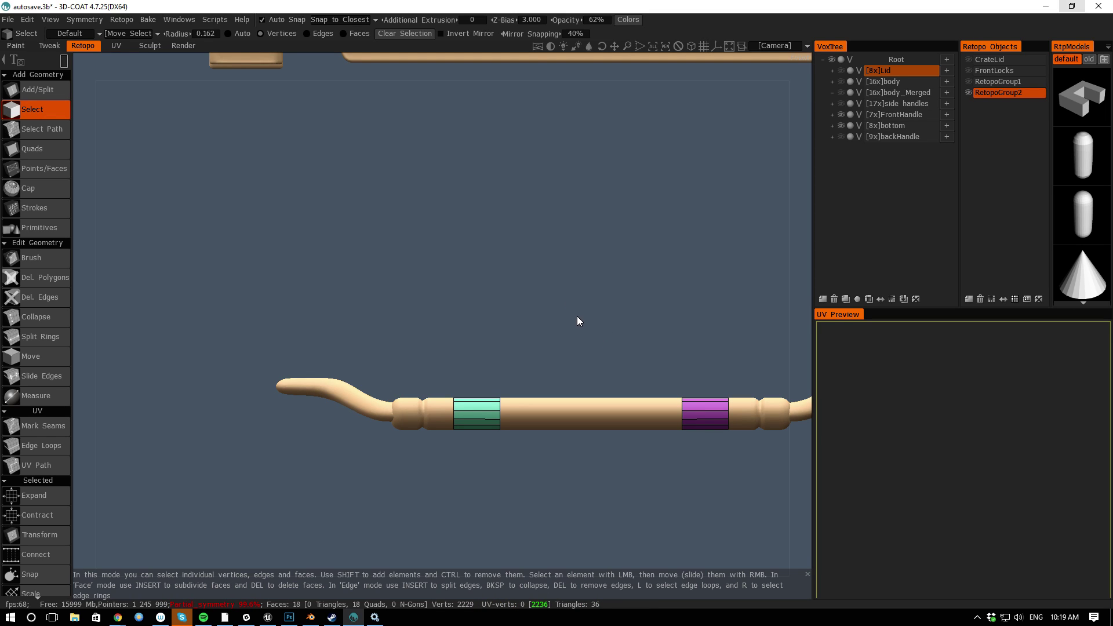
# Select the ring of edges at the purple strip's inner end with a rectangular selection in Edges mode
pyautogui.moveTo(590, 293); pyautogui.dragTo(451, 250, button='middle')
pyautogui.scroll(3, 474, 227)
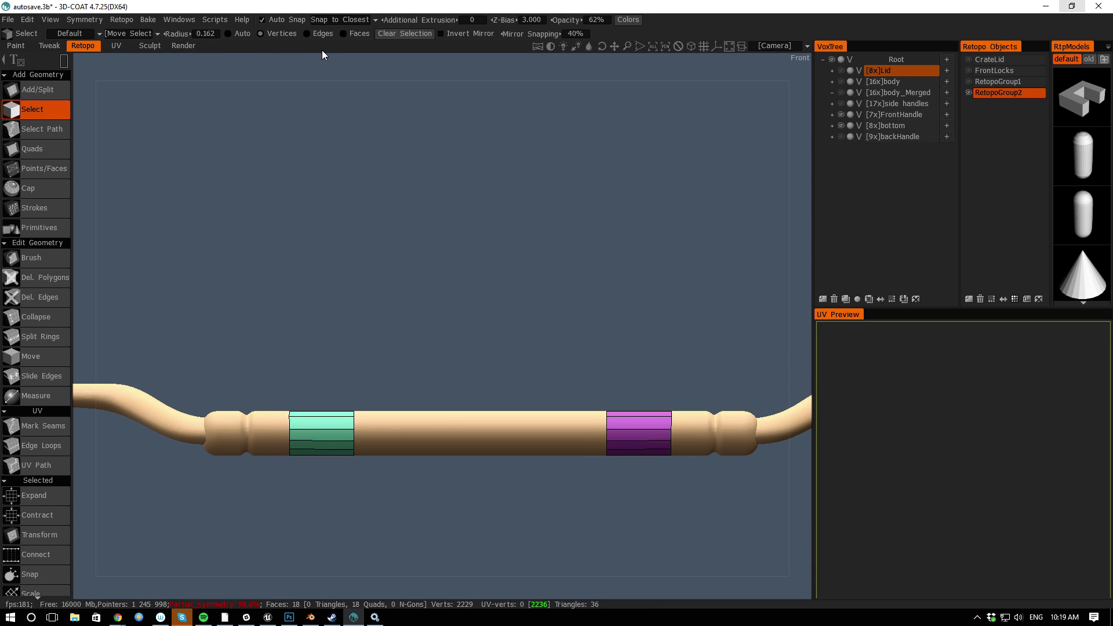
pyautogui.click(319, 34)
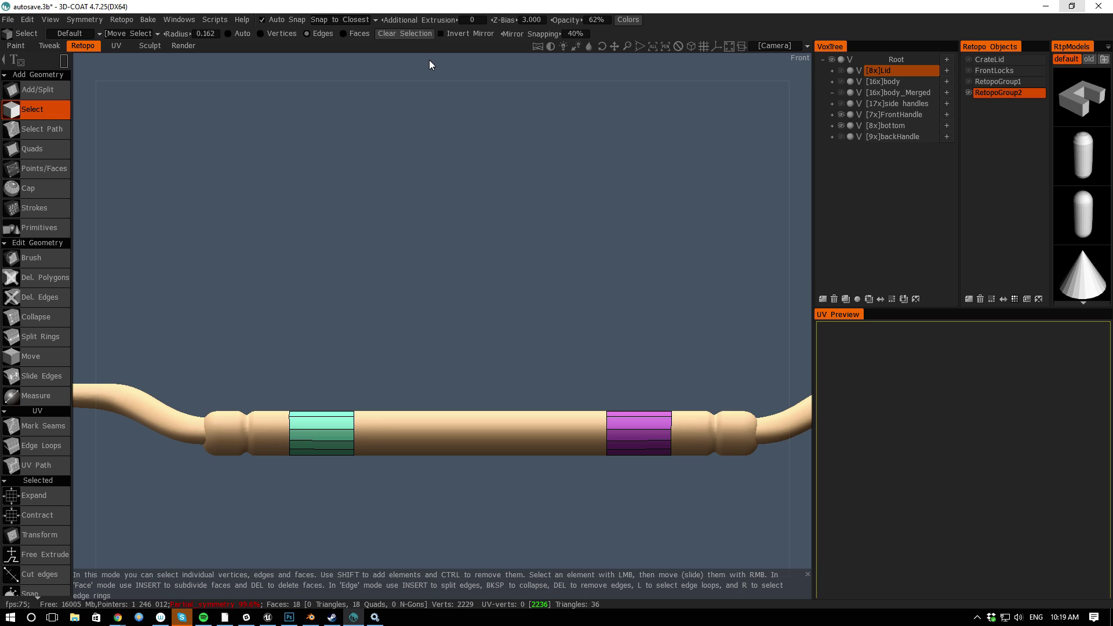
pyautogui.moveTo(504, 225); pyautogui.dragTo(623, 364)
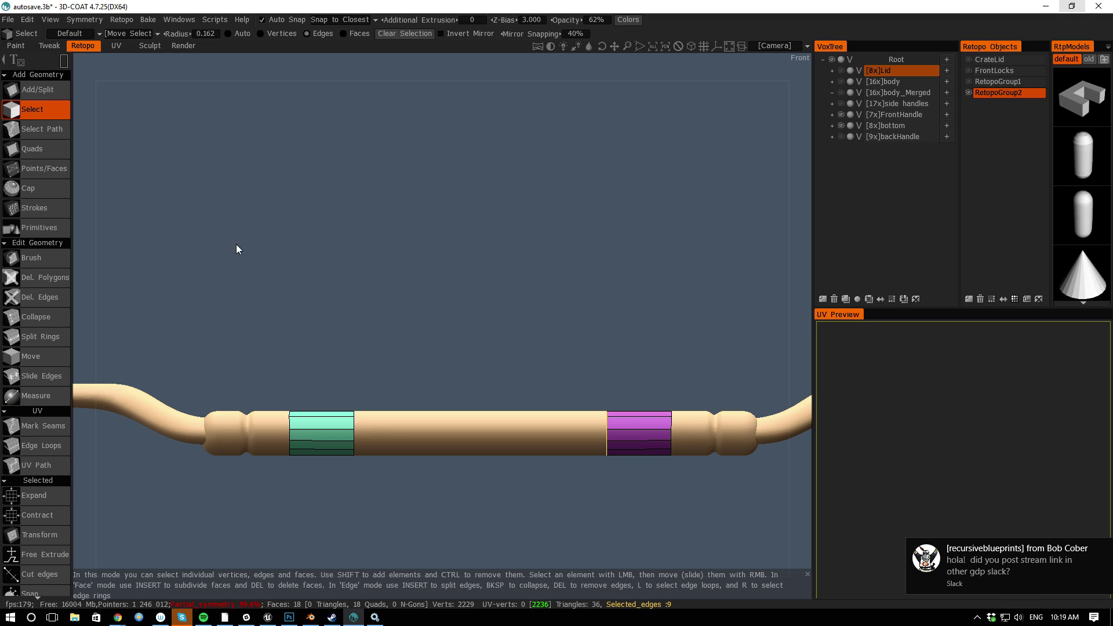
pyautogui.keyDown('alt'); pyautogui.moveTo(79, 268); pyautogui.dragTo(102, 276); pyautogui.keyUp('alt')
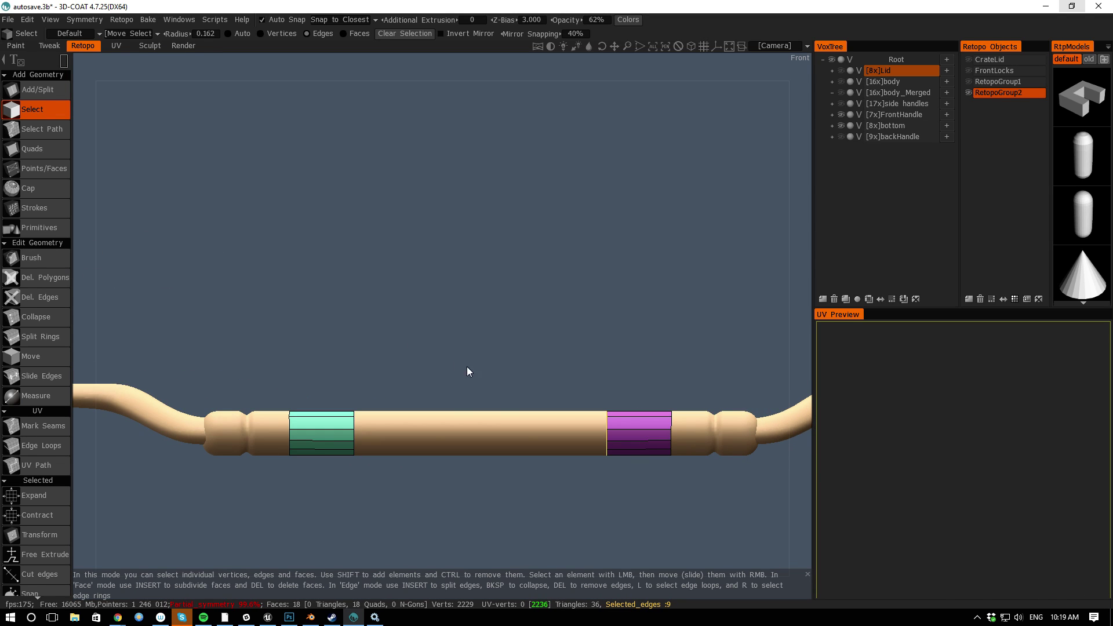
# Turn off Auto Snap and move the selected edge ring to the grip's middle with Transform, closing the gap to the mirrored strip
pyautogui.press('space')
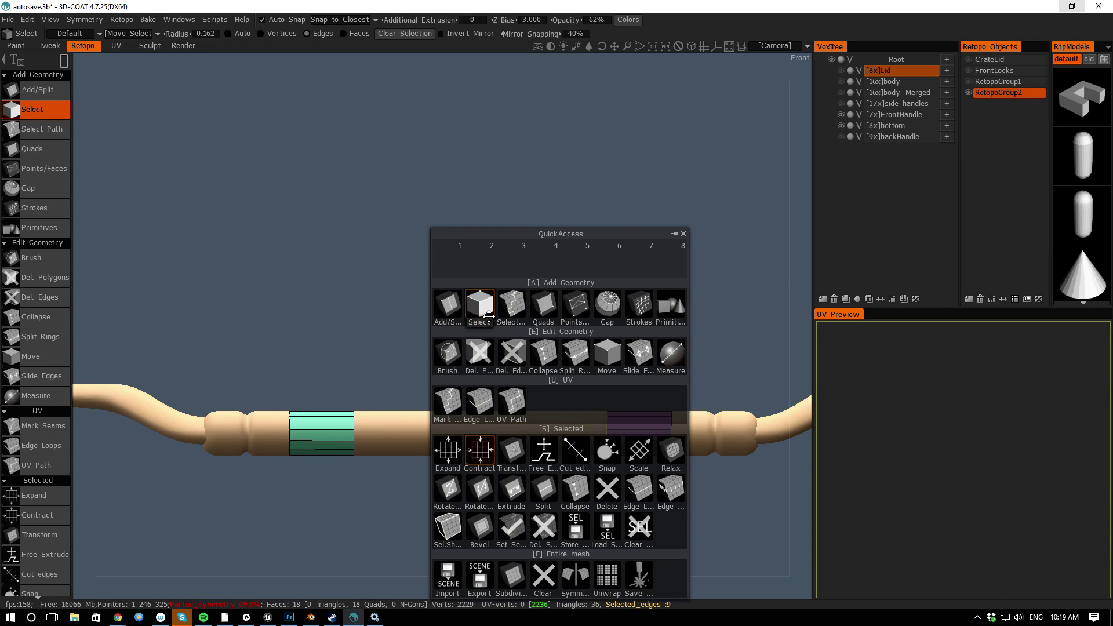
pyautogui.click(514, 451)
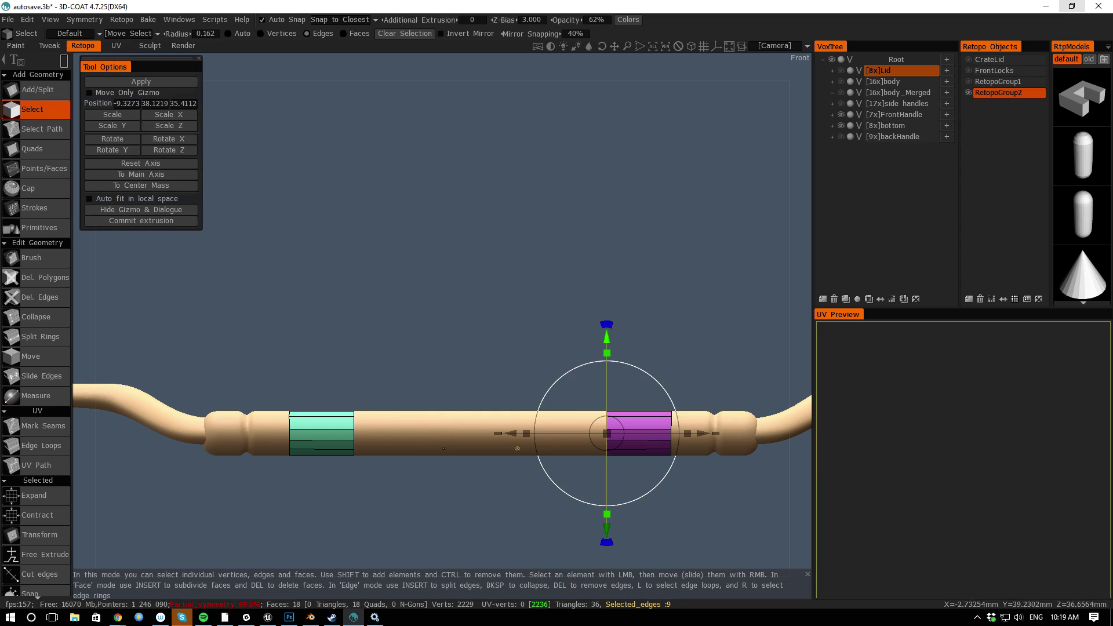
pyautogui.moveTo(512, 433)
pyautogui.mouseDown()
pyautogui.moveTo(417, 432)
pyautogui.moveTo(518, 433)
pyautogui.mouseUp()
pyautogui.moveTo(586, 443); pyautogui.dragTo(469, 438)
pyautogui.moveTo(579, 430)
pyautogui.mouseDown()
pyautogui.moveTo(559, 429)
pyautogui.moveTo(574, 433)
pyautogui.mouseUp()
pyautogui.moveTo(97, 319); pyautogui.dragTo(85, 477)
pyautogui.moveTo(320, 544); pyautogui.dragTo(332, 519, button='right')
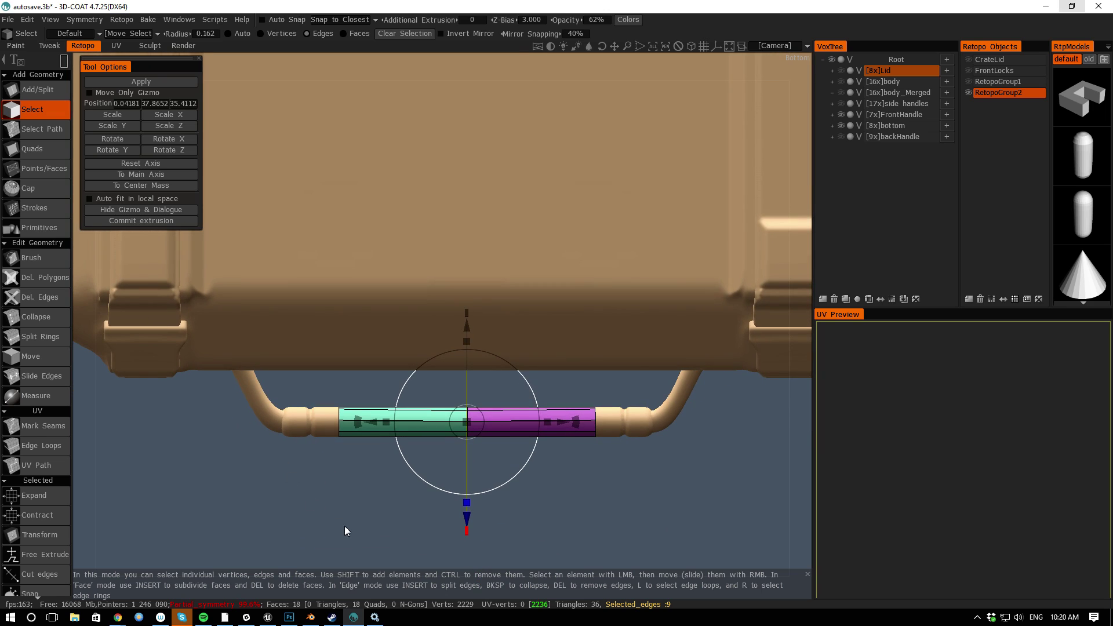
pyautogui.press('Escape')
# Examine the extended grip polygons and their centre seam from the front and below
pyautogui.moveTo(148, 480); pyautogui.dragTo(284, 381)
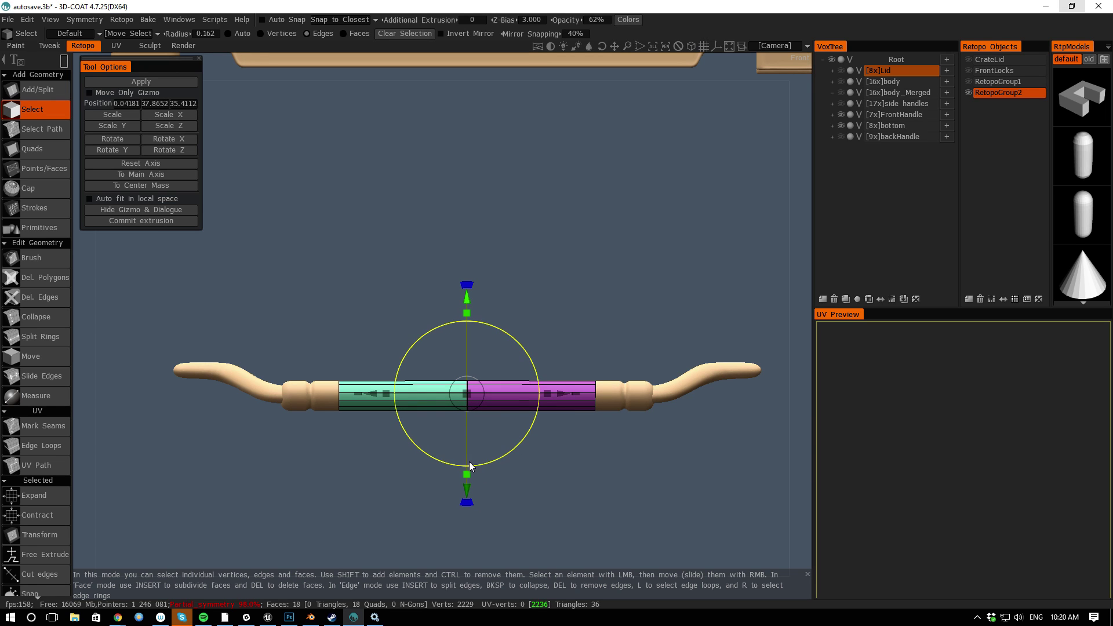
pyautogui.moveTo(80, 387); pyautogui.dragTo(119, 425)
pyautogui.scroll(5, 323, 499)
pyautogui.press('space')
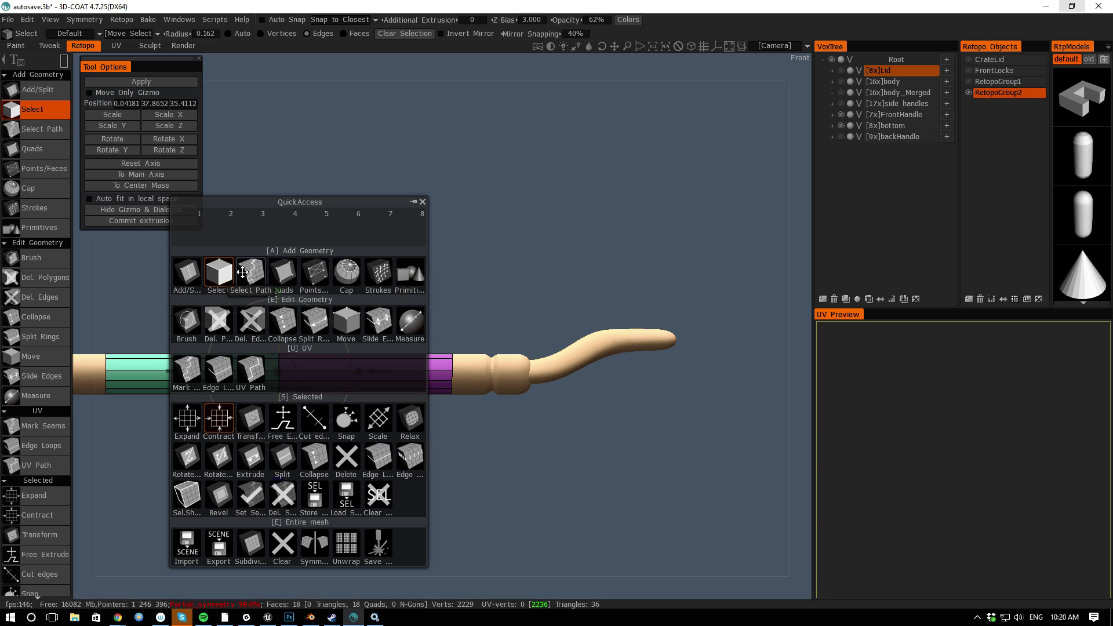
pyautogui.moveTo(564, 504); pyautogui.dragTo(557, 496, button='middle')
pyautogui.moveTo(556, 496); pyautogui.dragTo(290, 260, button='right')
pyautogui.moveTo(341, 373); pyautogui.dragTo(377, 405, button='middle')
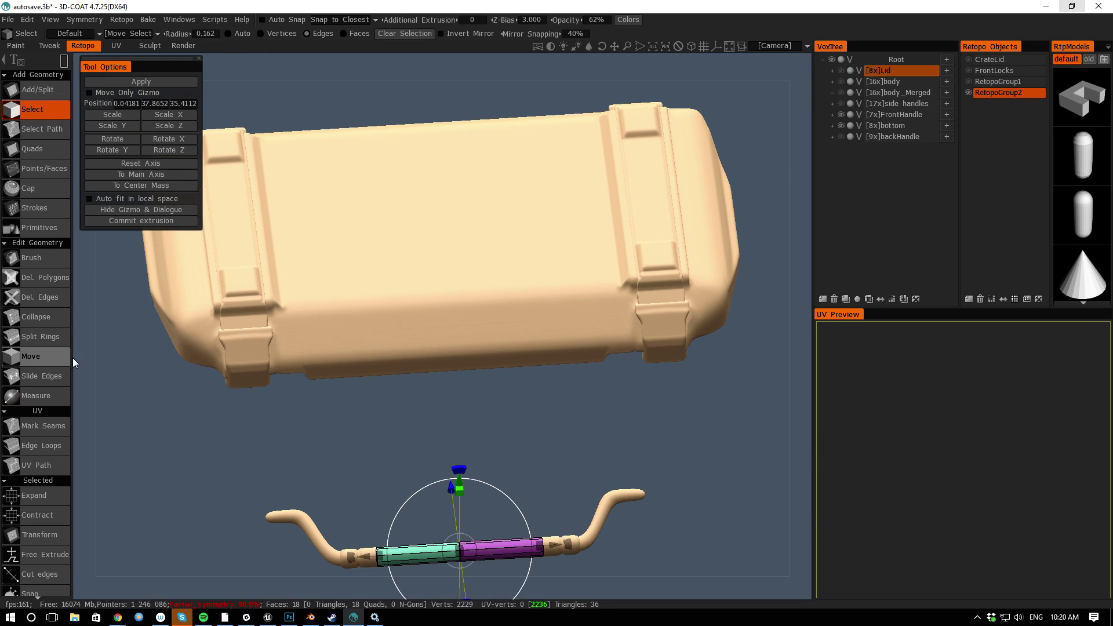
# Use Strokes to draw overlapping closed rectangles on the crate's underside, one about 8 × 22 mm, and generate a polysurface from them
pyautogui.press('space')
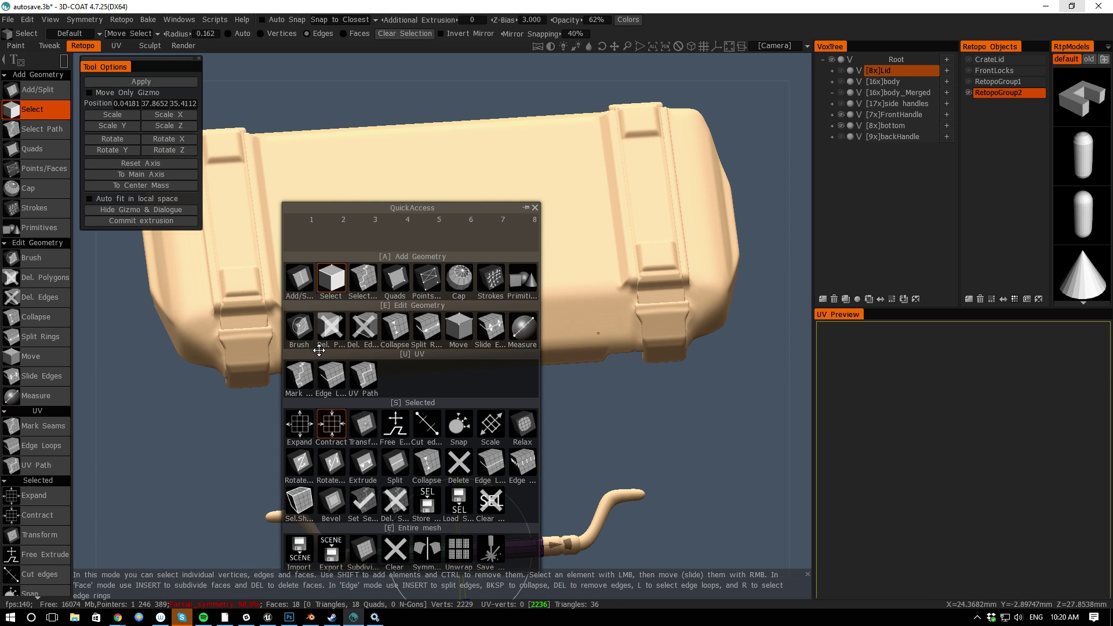
pyautogui.click(490, 279)
pyautogui.moveTo(445, 183); pyautogui.dragTo(578, 273)
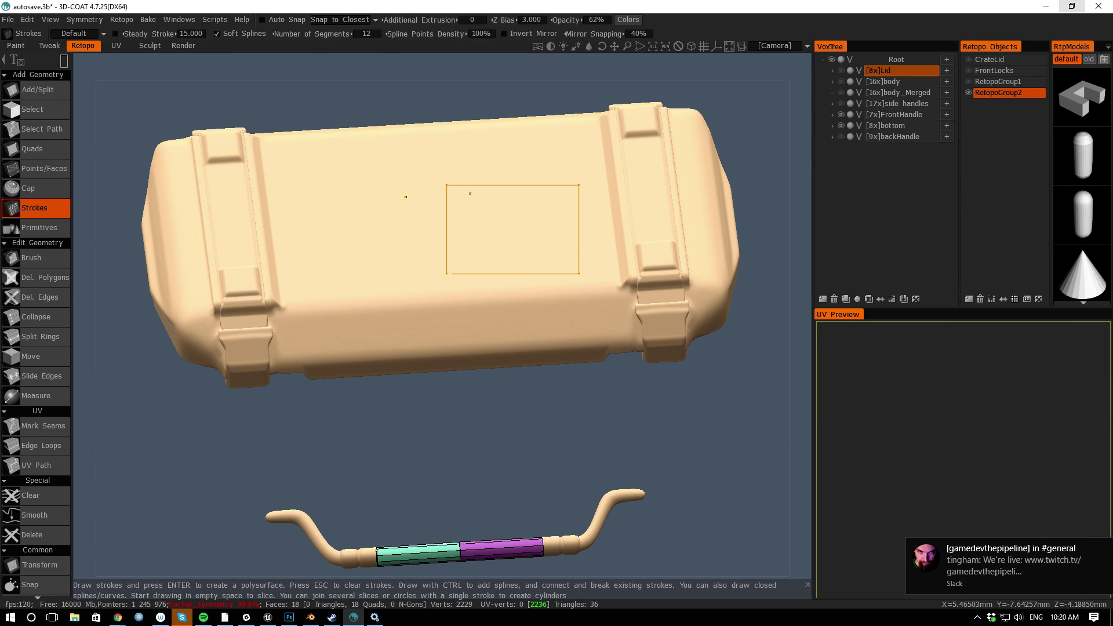
pyautogui.moveTo(80, 222); pyautogui.dragTo(116, 279)
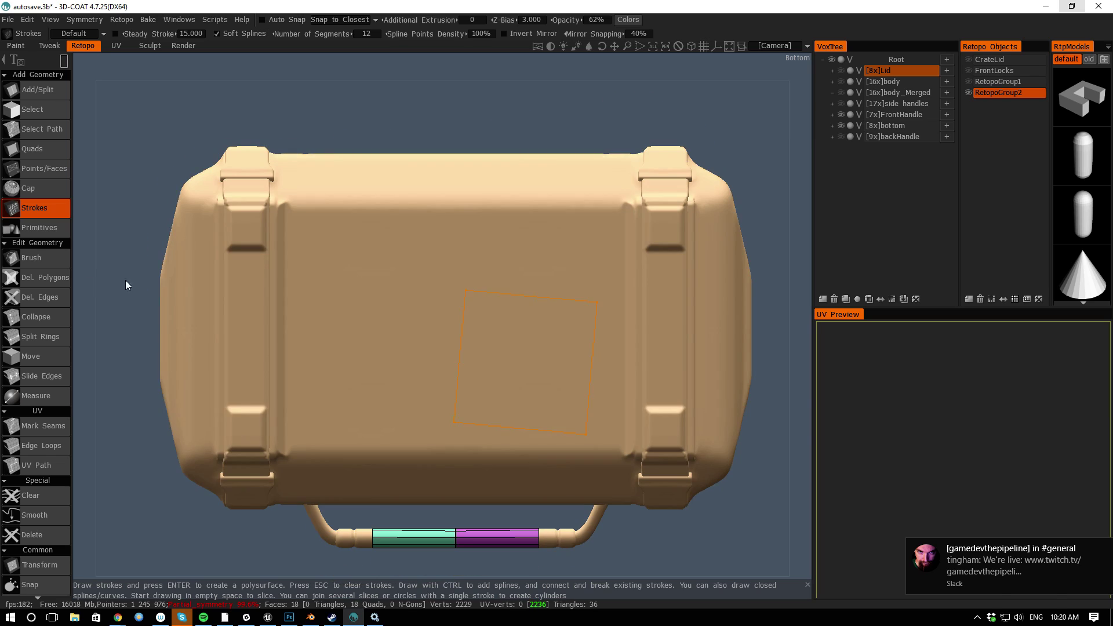
pyautogui.press('Escape')
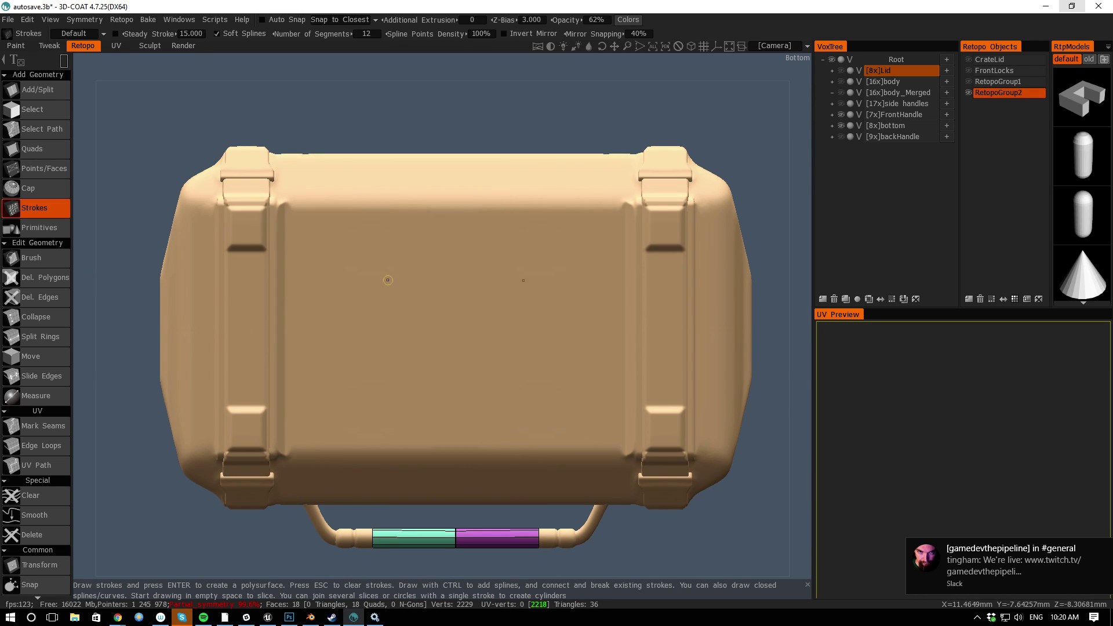
pyautogui.moveTo(446, 286)
pyautogui.mouseDown()
pyautogui.moveTo(522, 325)
pyautogui.moveTo(555, 383)
pyautogui.mouseUp()
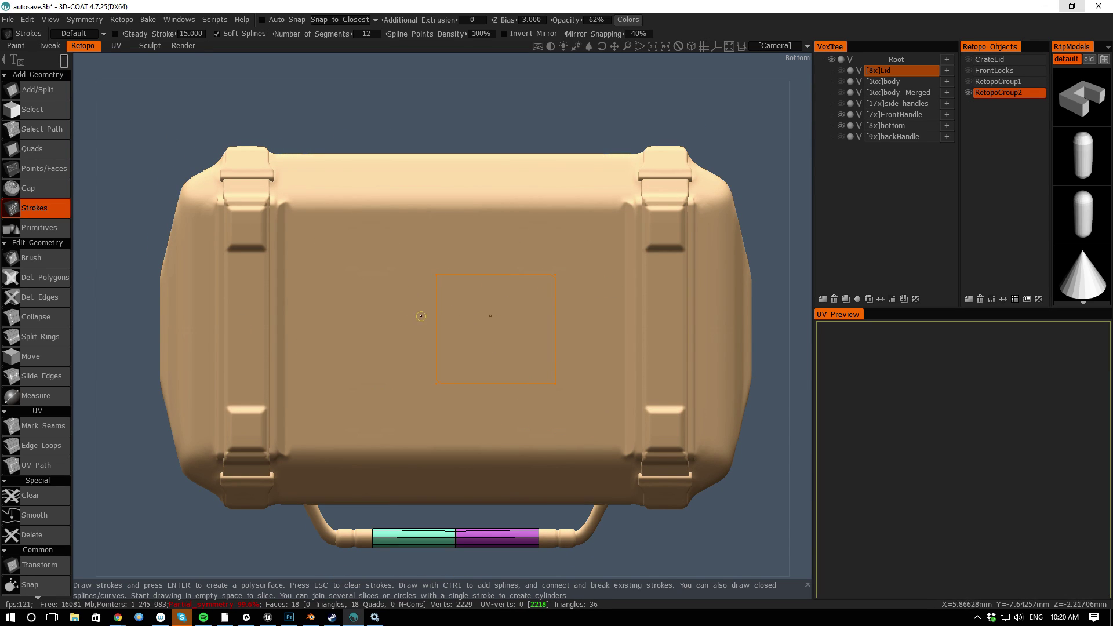
pyautogui.moveTo(596, 319); pyautogui.dragTo(350, 343)
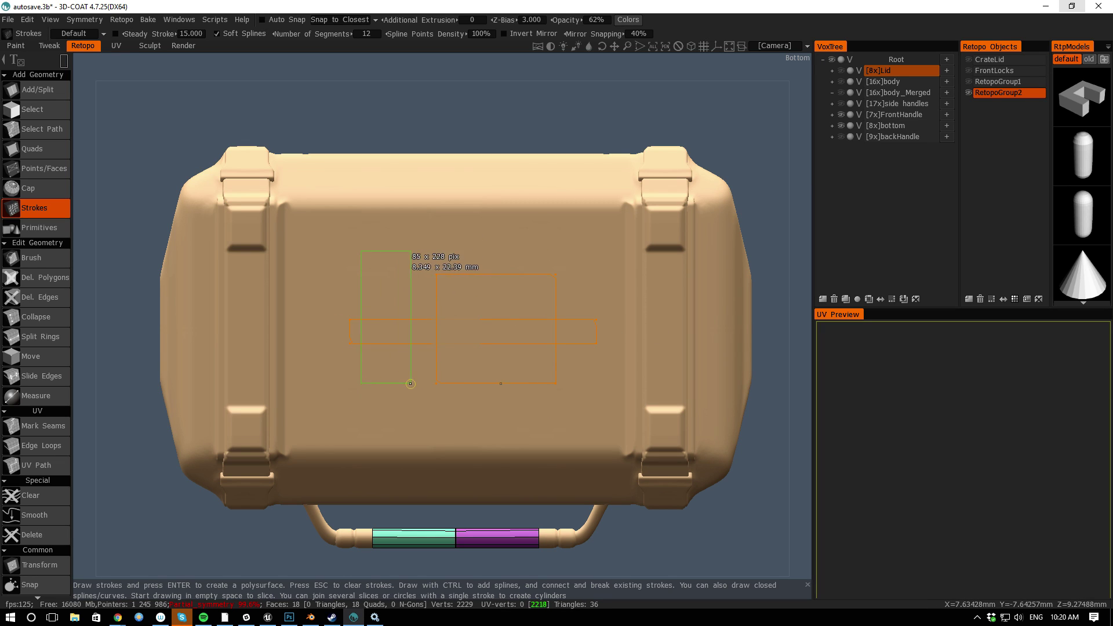
pyautogui.press('Return')
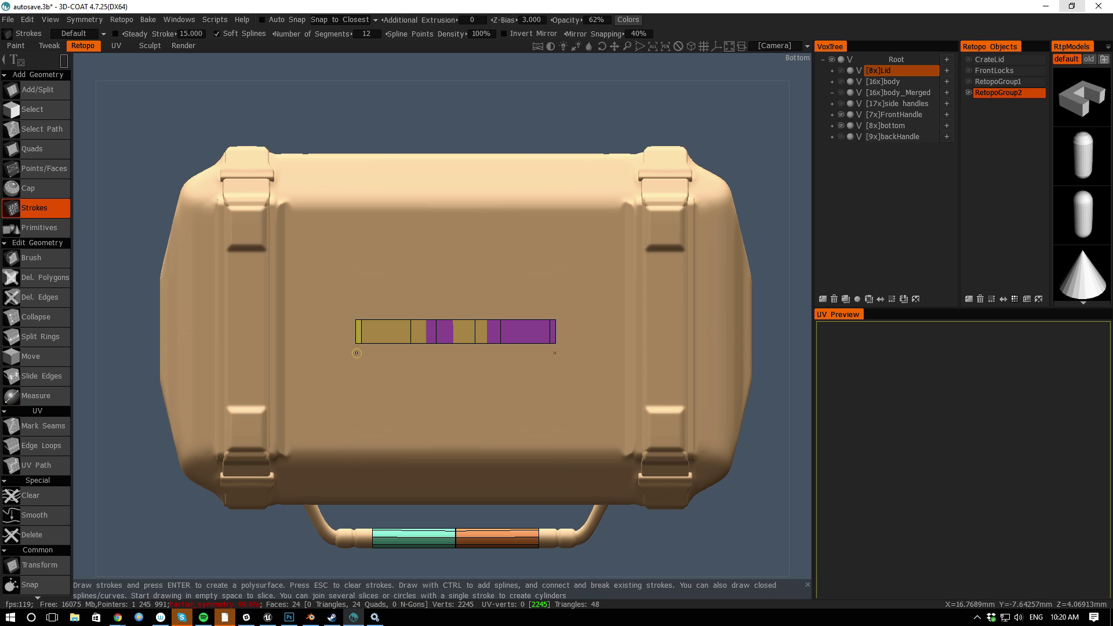
# Undo the generated polysurface and the rectangular strokes on the crate's underside
pyautogui.hotkey('ctrl', 'z')
pyautogui.hotkey('ctrl', 'z')
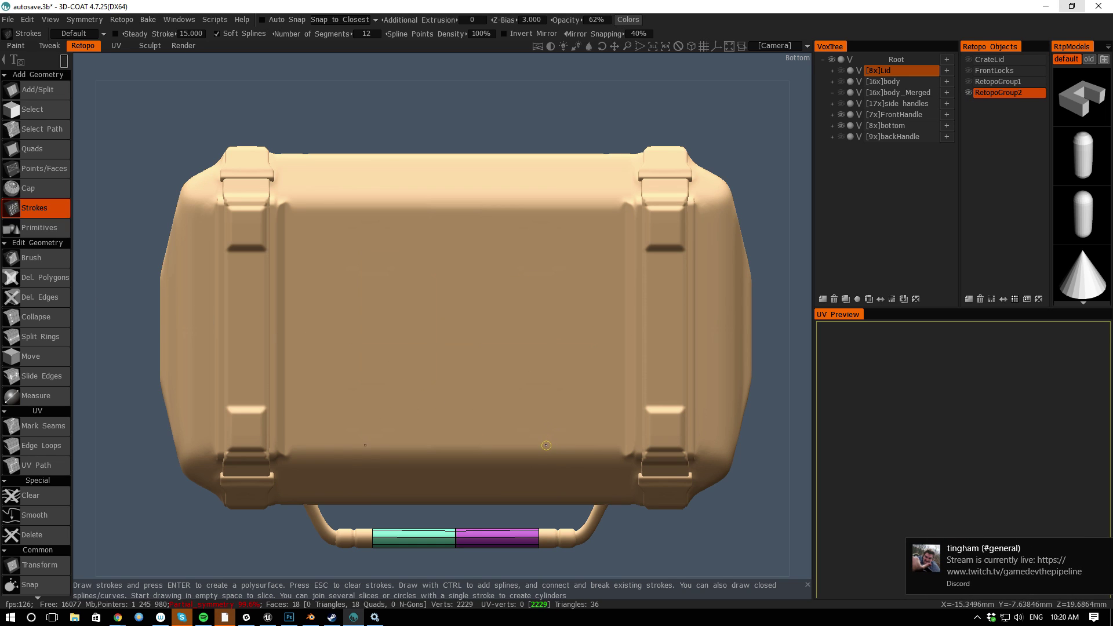
pyautogui.keyDown('alt'); pyautogui.moveTo(134, 559); pyautogui.dragTo(90, 491); pyautogui.keyUp('alt')
pyautogui.keyDown('alt'); pyautogui.moveTo(90, 491); pyautogui.dragTo(80, 320, button='right'); pyautogui.keyUp('alt')
pyautogui.keyDown('alt'); pyautogui.moveTo(89, 127); pyautogui.dragTo(360, 268); pyautogui.keyUp('alt')
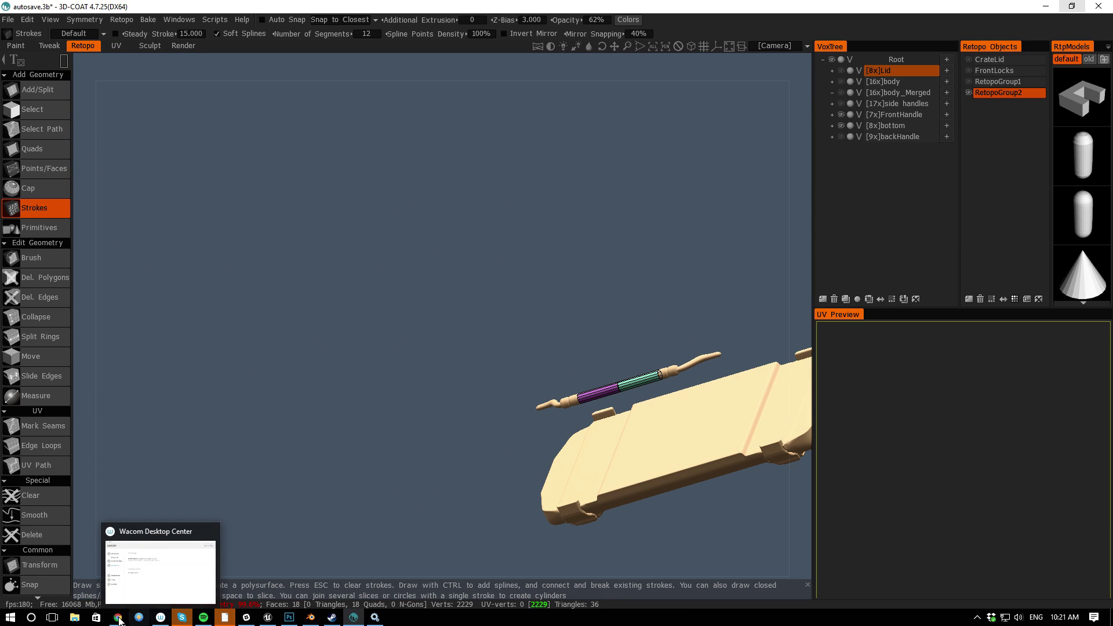
# Switch to the browser's Hangouts call and move its window away from the 3D-Coat screen
pyautogui.moveTo(118, 617)
pyautogui.click(82, 565)
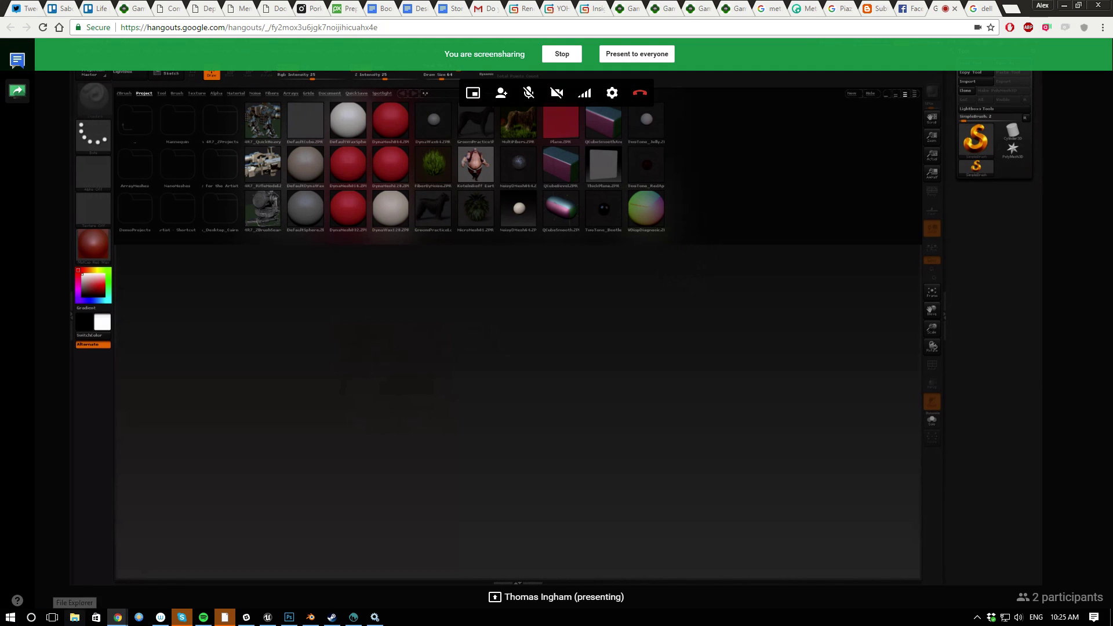
pyautogui.moveTo(1029, 6); pyautogui.dragTo(1112, 221)
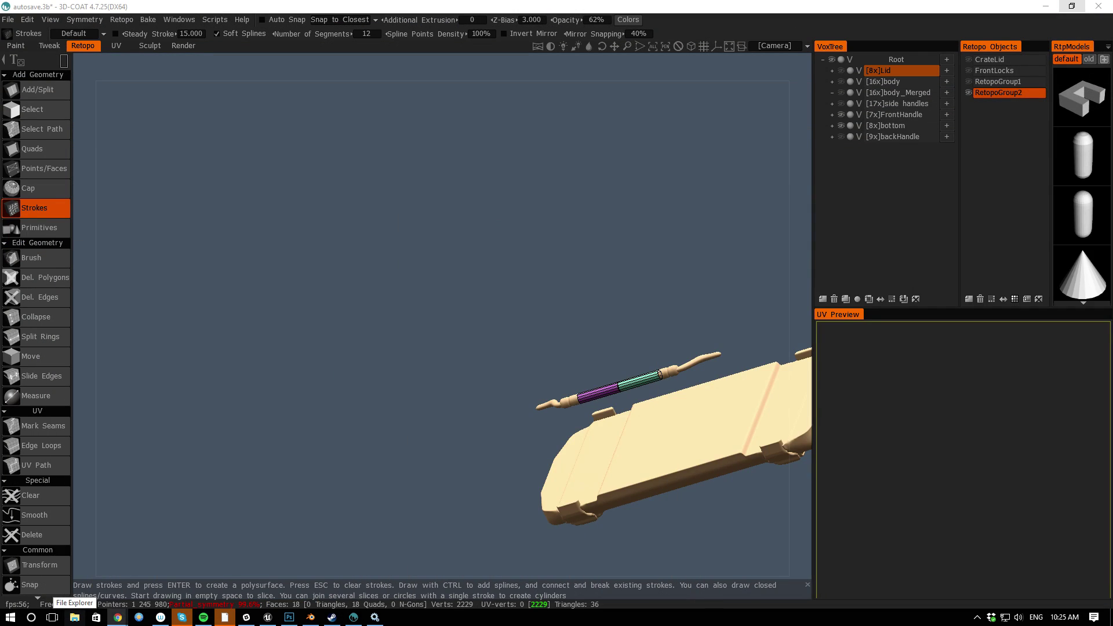
# Launch PureRef, resize its empty canvas window and place it over the 3D-Coat viewport
pyautogui.moveTo(182, 617)
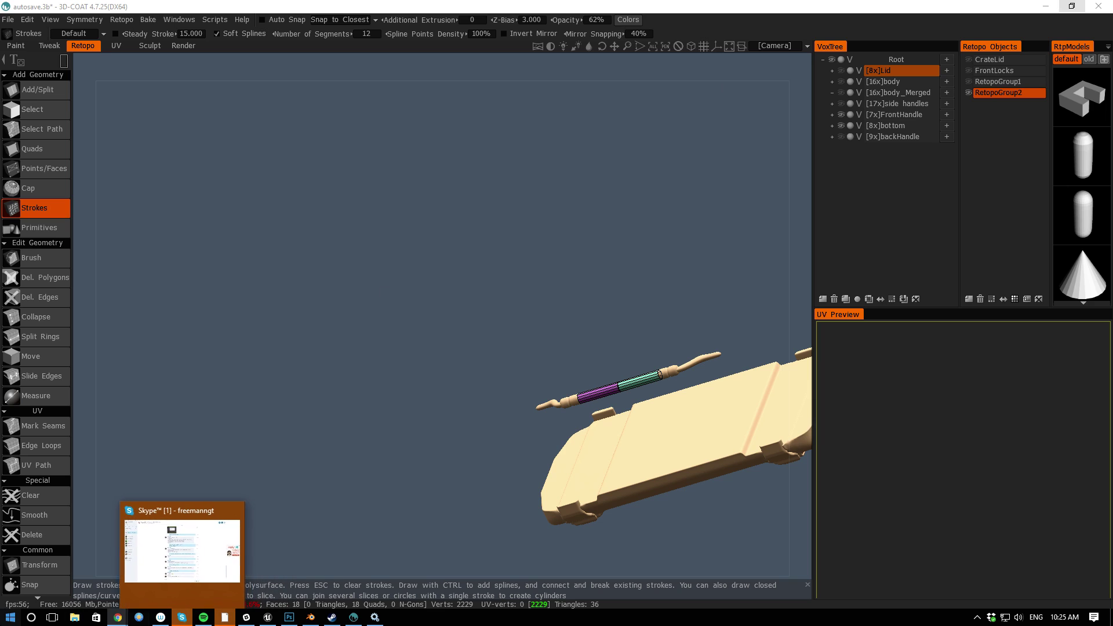
pyautogui.click(10, 618)
pyautogui.write('pu')
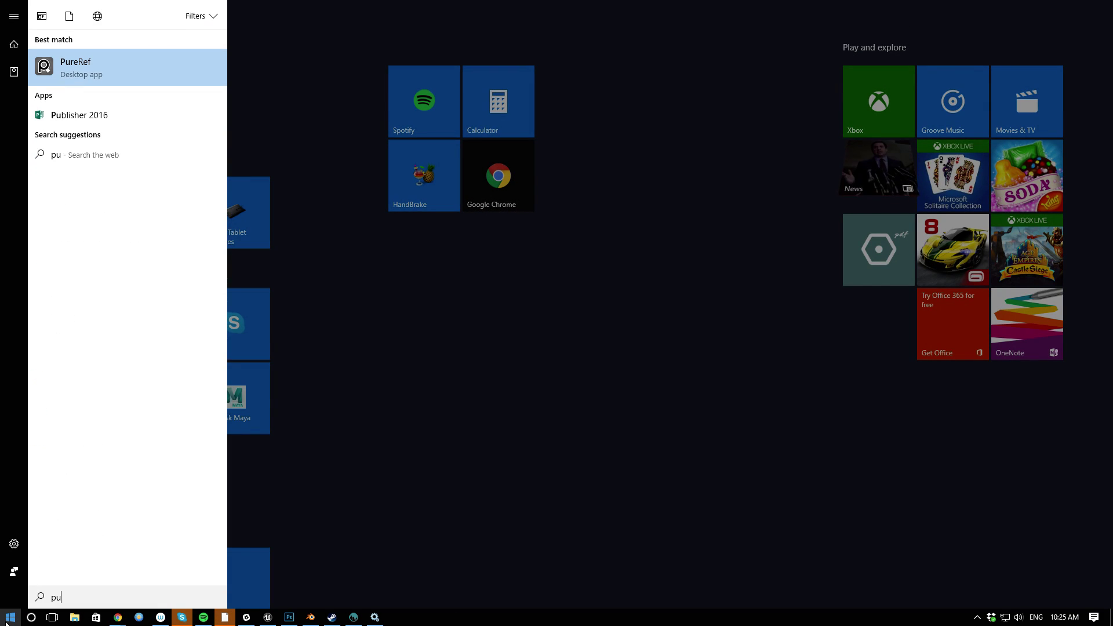
pyautogui.press('Return')
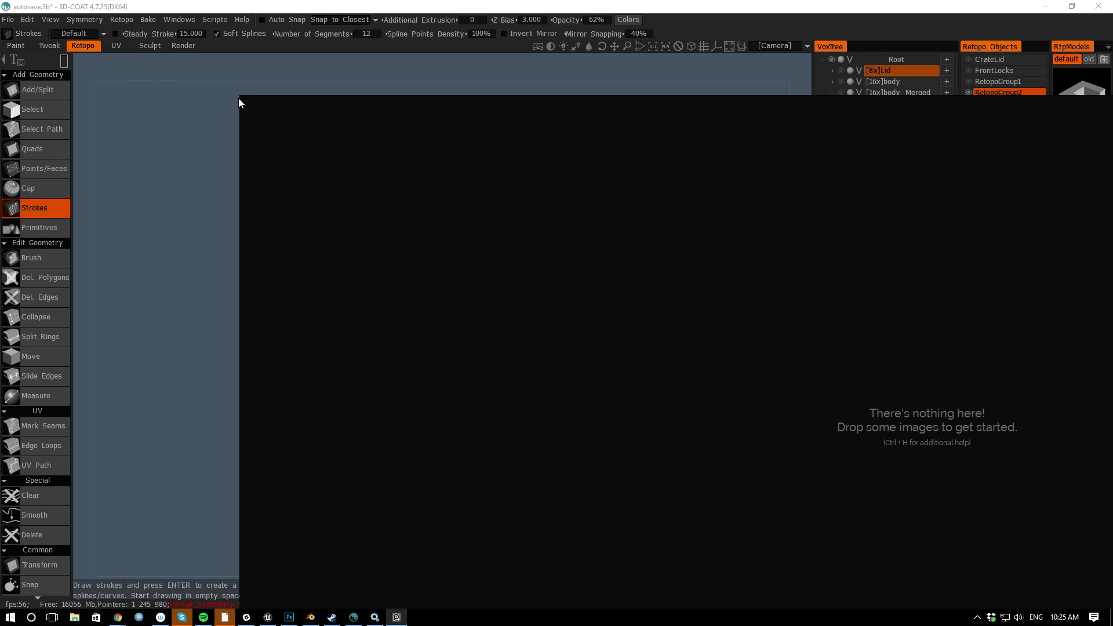
pyautogui.moveTo(253, 97); pyautogui.dragTo(677, 365)
pyautogui.moveTo(839, 448); pyautogui.dragTo(217, 198, button='right')
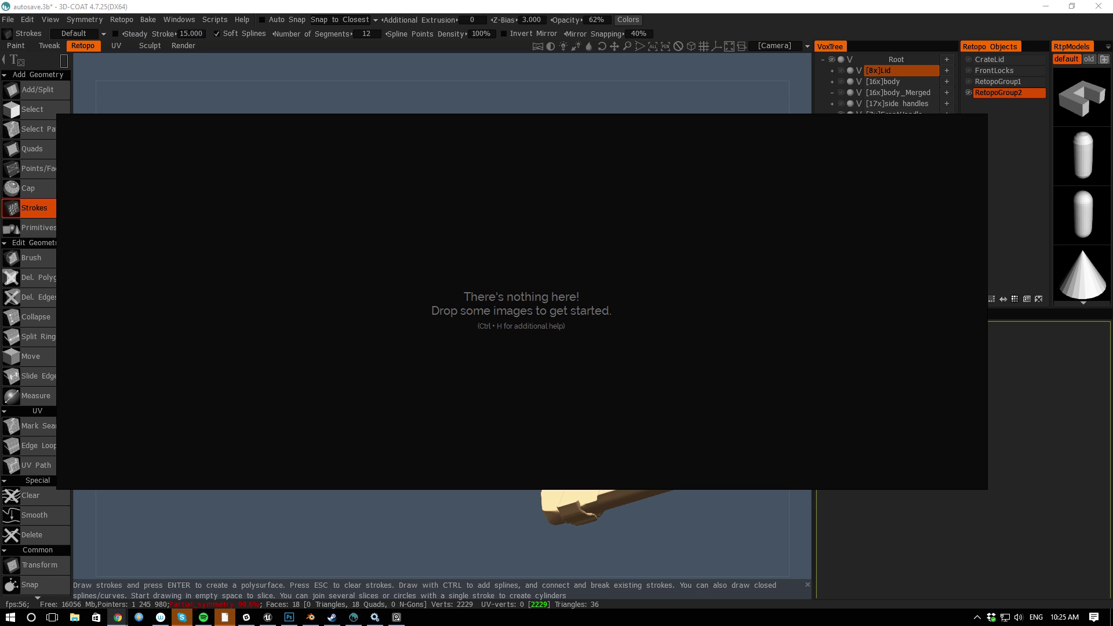
# Paste the copied portrait of a man on a white background into the empty PureRef canvas
pyautogui.click(316, 377)
pyautogui.hotkey('ctrl', 'v')
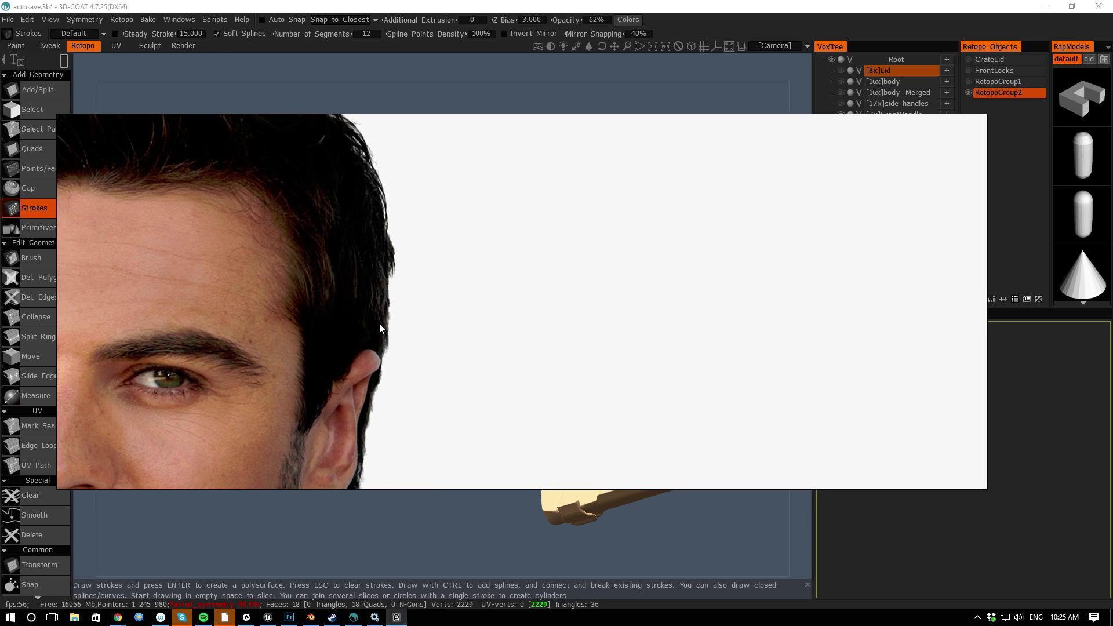
pyautogui.scroll(-5, 379, 323)
pyautogui.scroll(6, 377, 360)
pyautogui.scroll(-1, 367, 353)
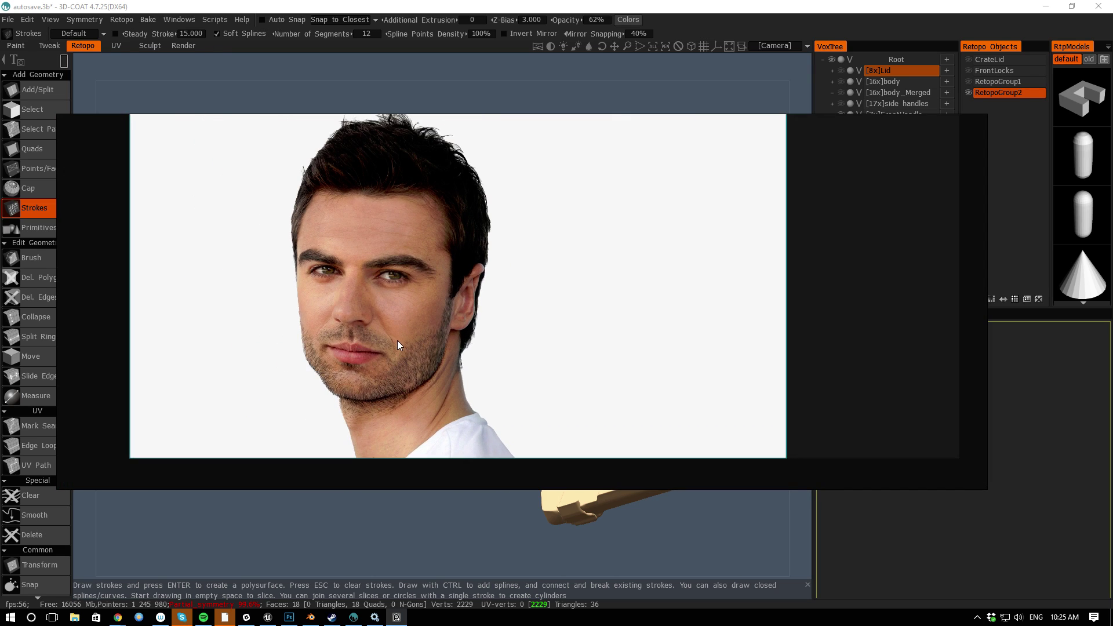
pyautogui.scroll(2, 395, 339)
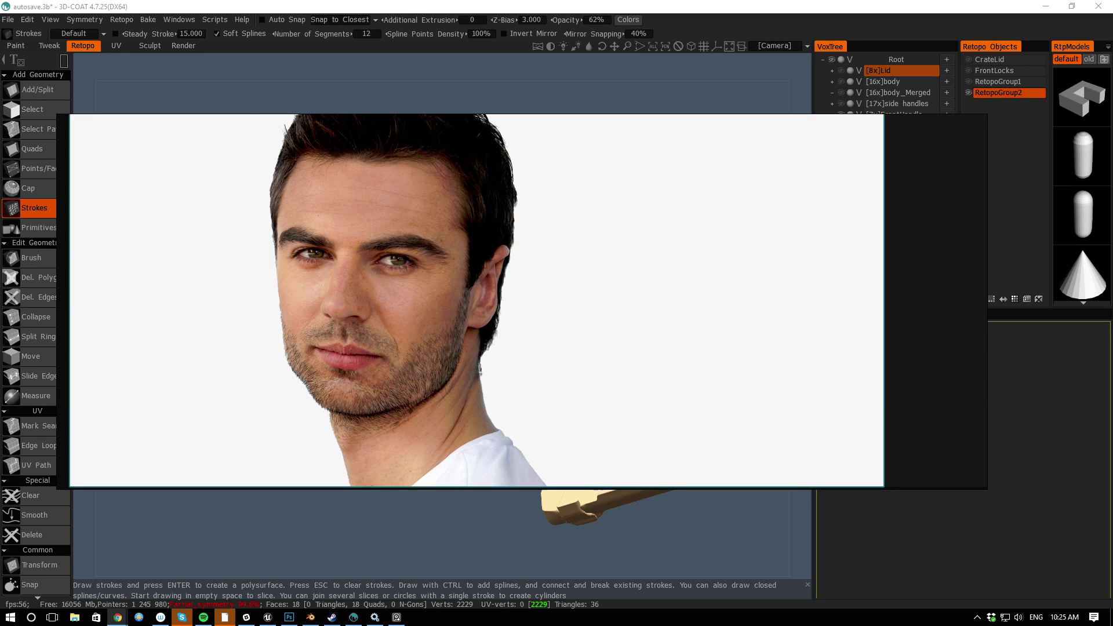
pyautogui.scroll(-2, 931, 310)
pyautogui.scroll(-3, 631, 238)
# Paste the smiling man's portrait into PureRef and arrange both portraits side by side with a narrow gap
pyautogui.click(339, 328)
pyautogui.hotkey('ctrl', 'v')
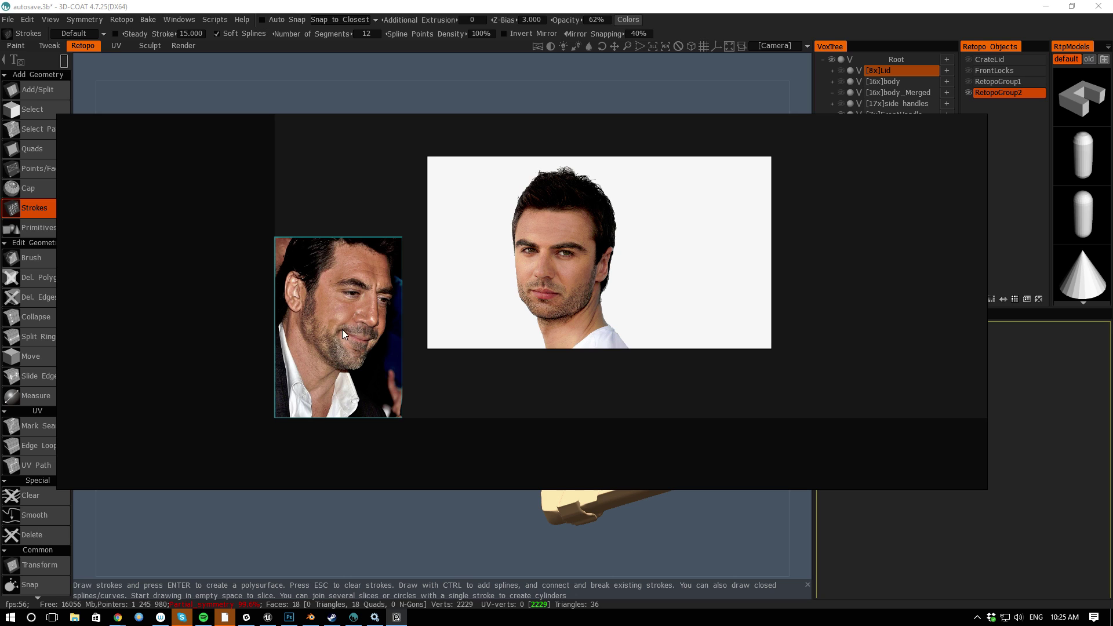
pyautogui.moveTo(342, 329); pyautogui.dragTo(352, 249)
pyautogui.scroll(3, 349, 248)
pyautogui.moveTo(555, 309); pyautogui.dragTo(565, 298)
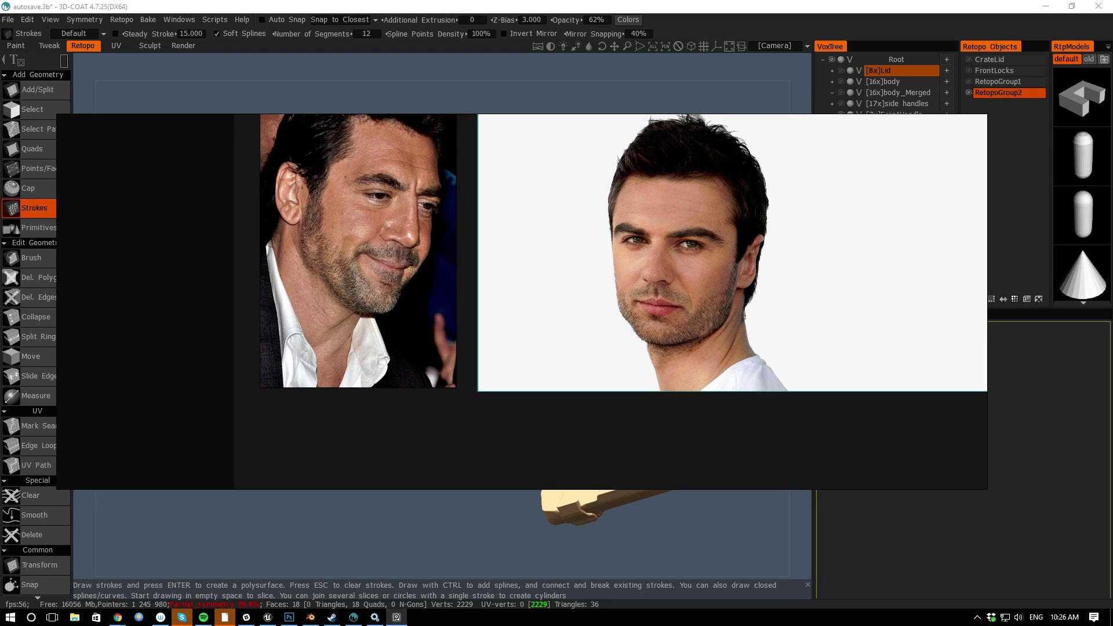
pyautogui.scroll(3, 371, 168)
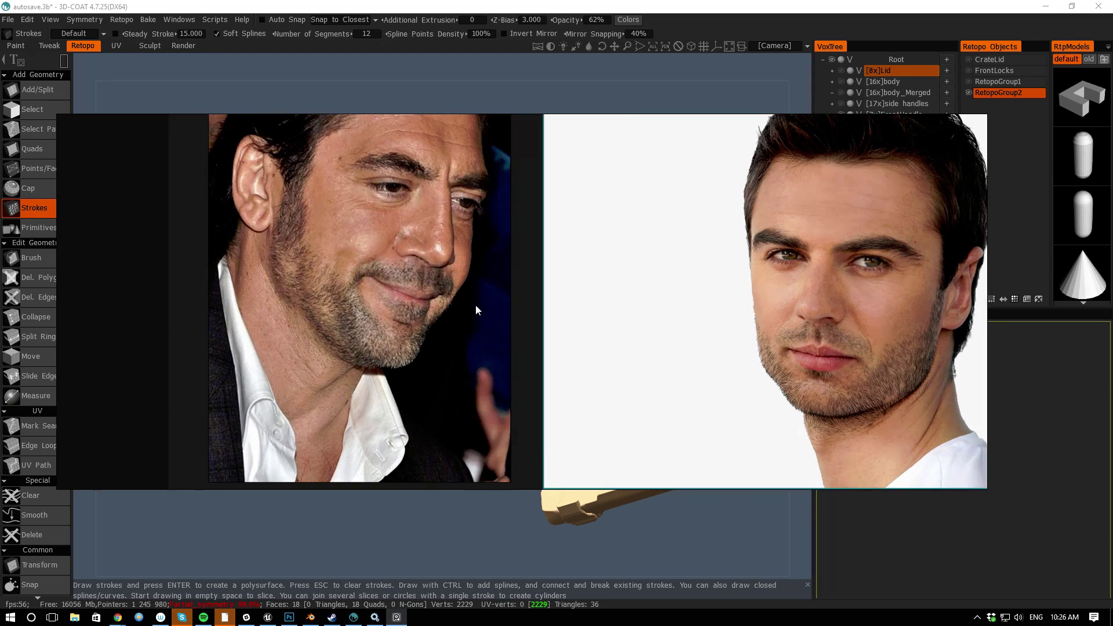
pyautogui.moveTo(895, 329); pyautogui.dragTo(886, 326)
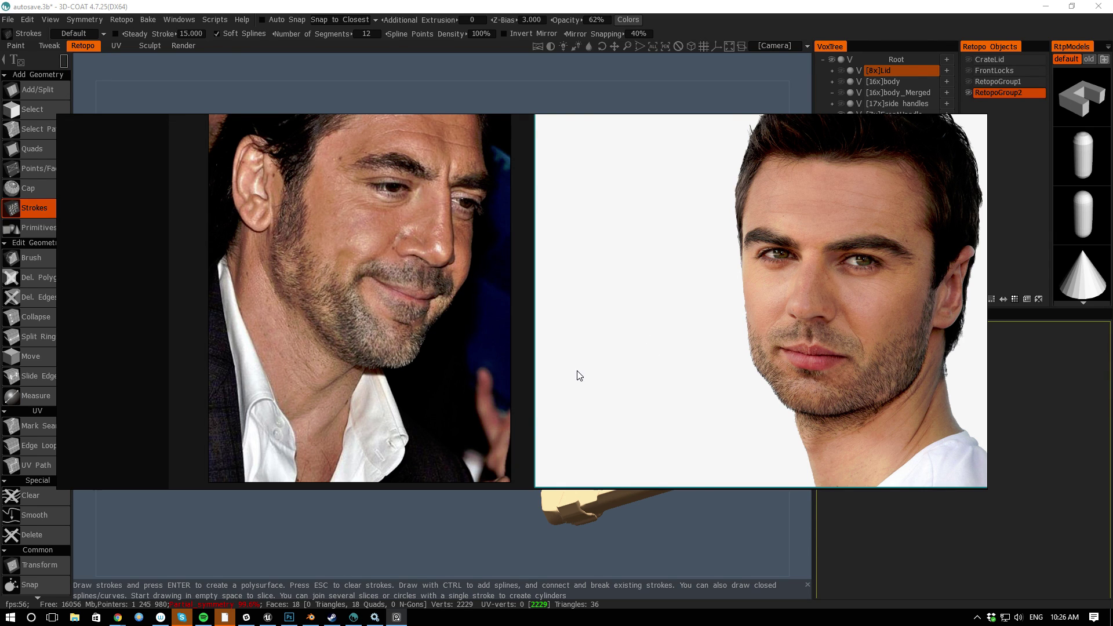
# Examine the cheeks, jawlines and facial planes of the two portraits up close
pyautogui.scroll(4, 760, 329)
pyautogui.scroll(-3, 901, 331)
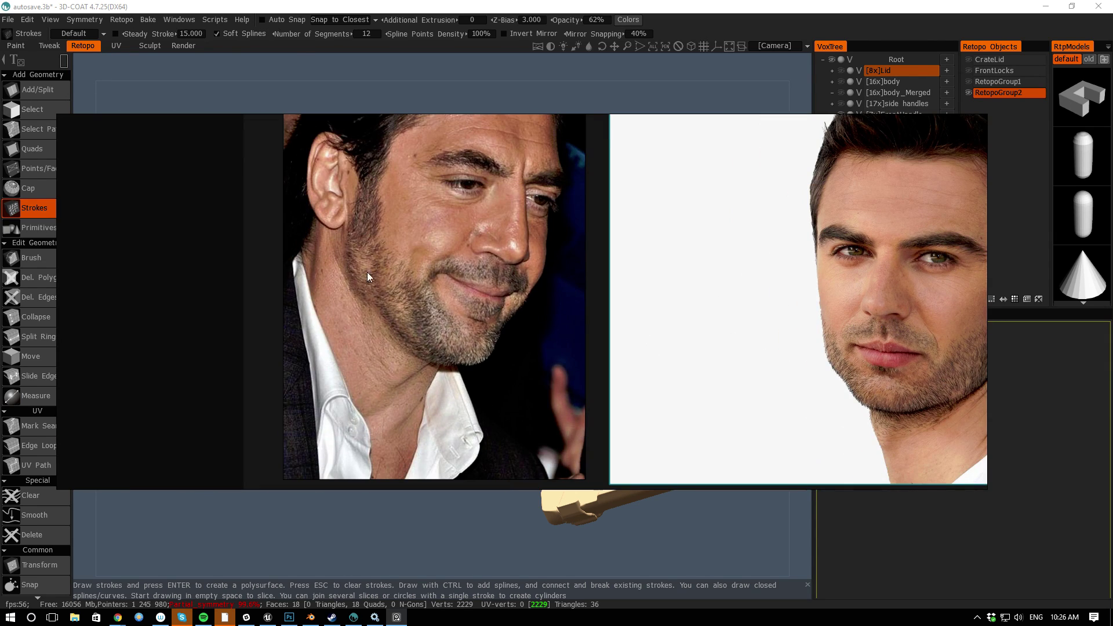
pyautogui.scroll(3, 373, 239)
pyautogui.scroll(-2, 330, 252)
pyautogui.moveTo(463, 245); pyautogui.dragTo(450, 267, button='right')
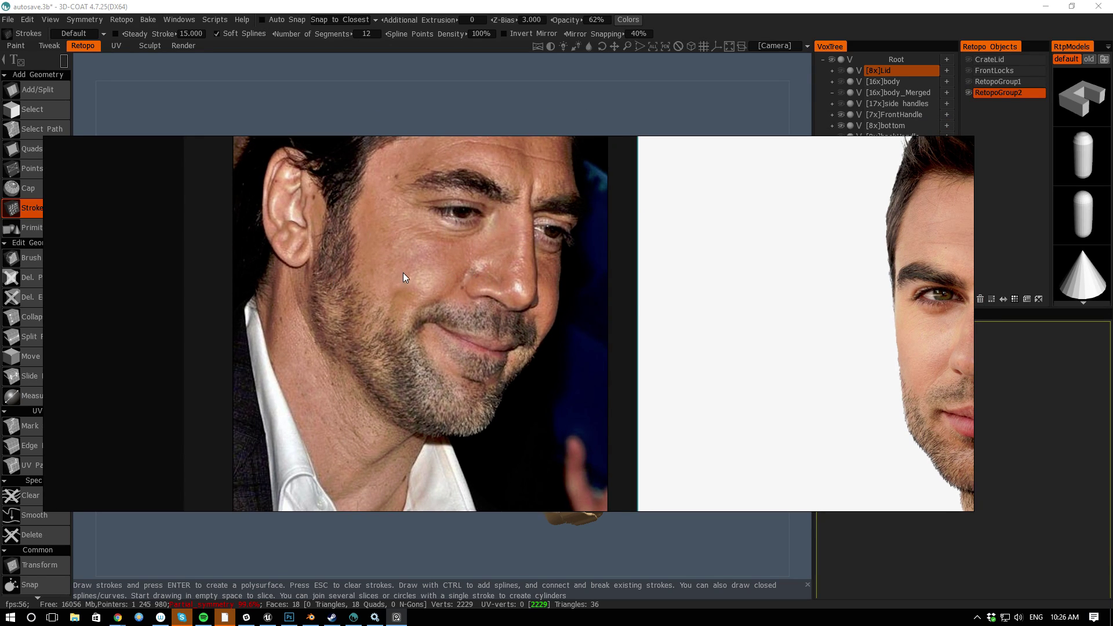
pyautogui.scroll(-1, 403, 289)
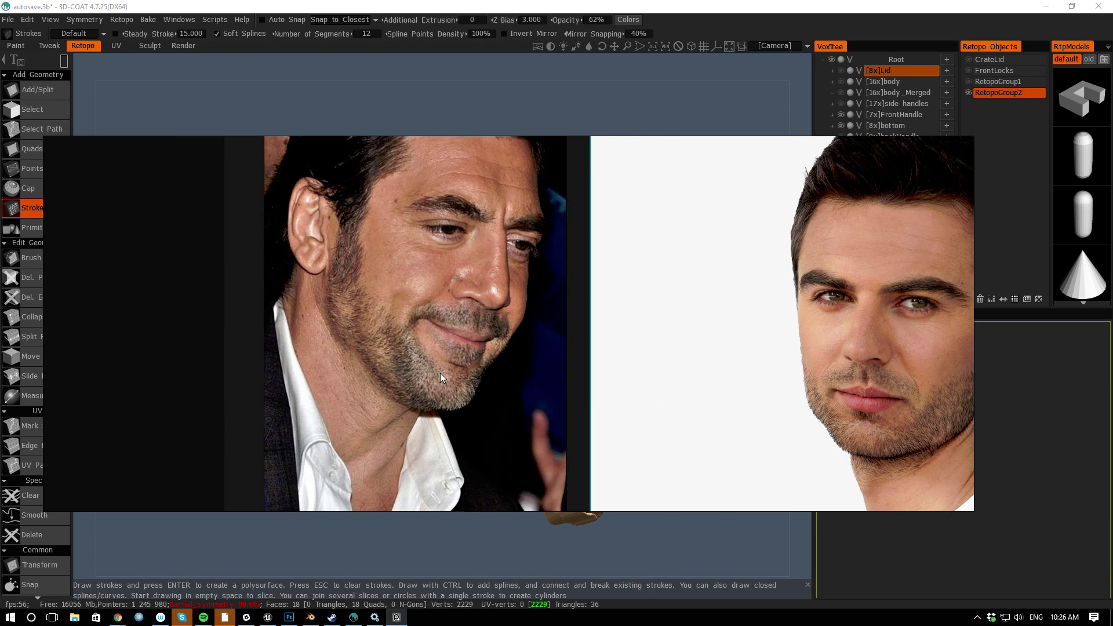
pyautogui.scroll(2, 440, 377)
pyautogui.scroll(-4, 471, 357)
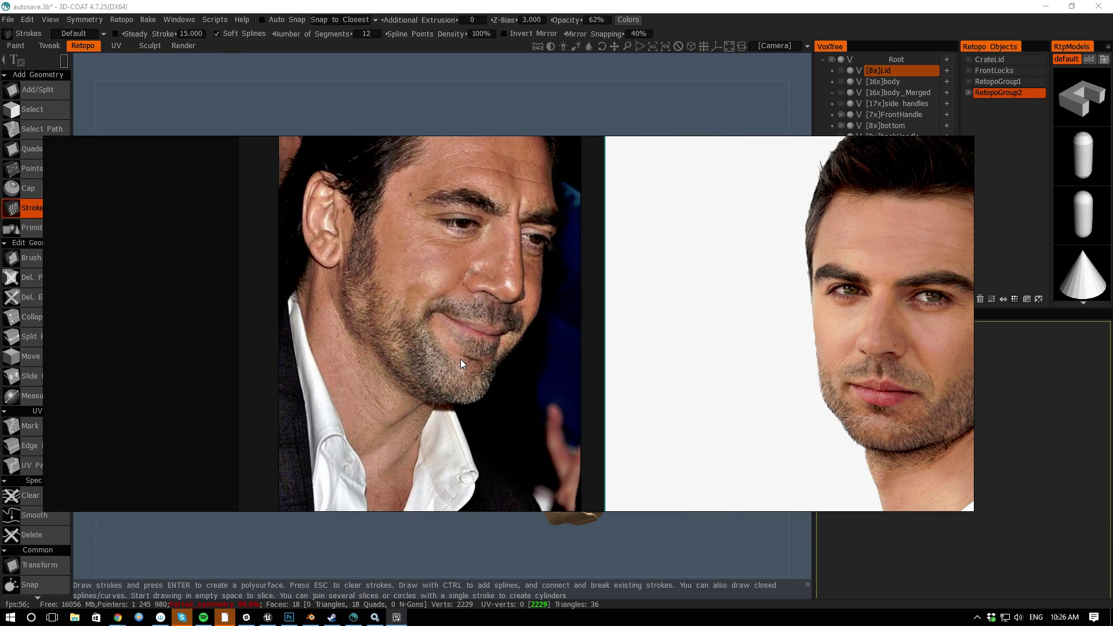
pyautogui.scroll(3, 475, 358)
pyautogui.moveTo(851, 370); pyautogui.dragTo(770, 338, button='right')
pyautogui.moveTo(672, 333); pyautogui.dragTo(329, 325, button='middle')
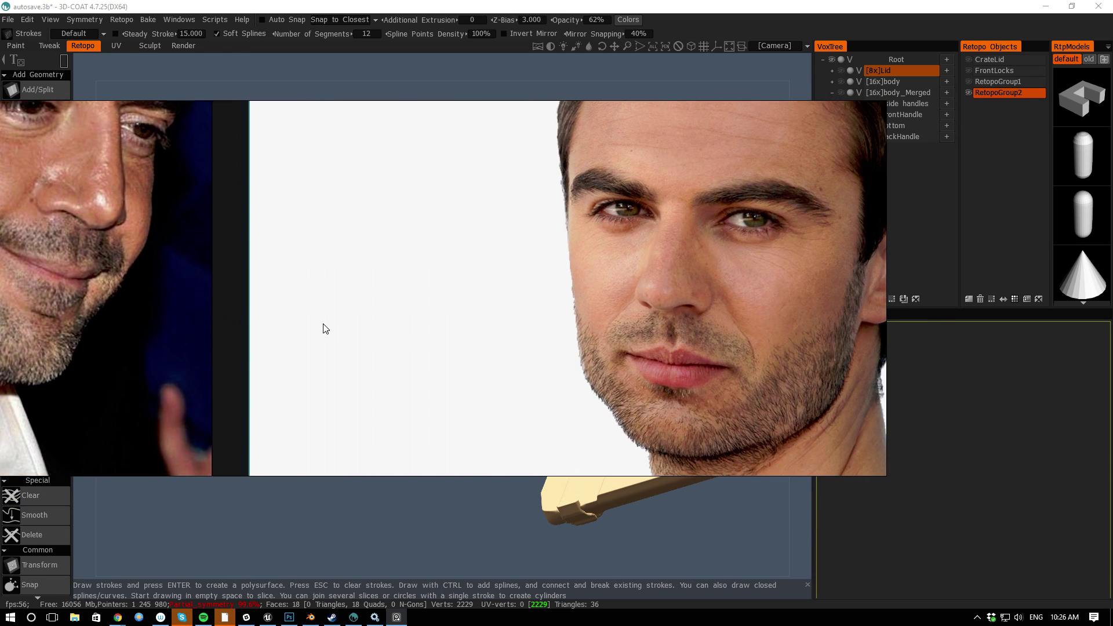
pyautogui.scroll(-1, 660, 396)
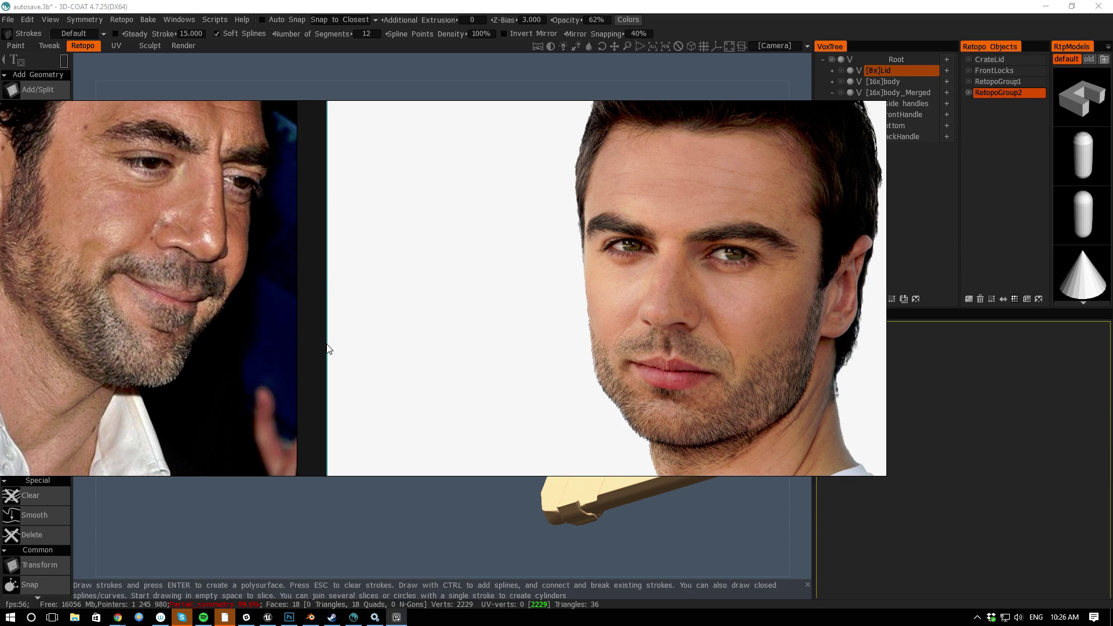
pyautogui.scroll(-3, 197, 324)
pyautogui.moveTo(270, 318); pyautogui.dragTo(402, 324, button='middle')
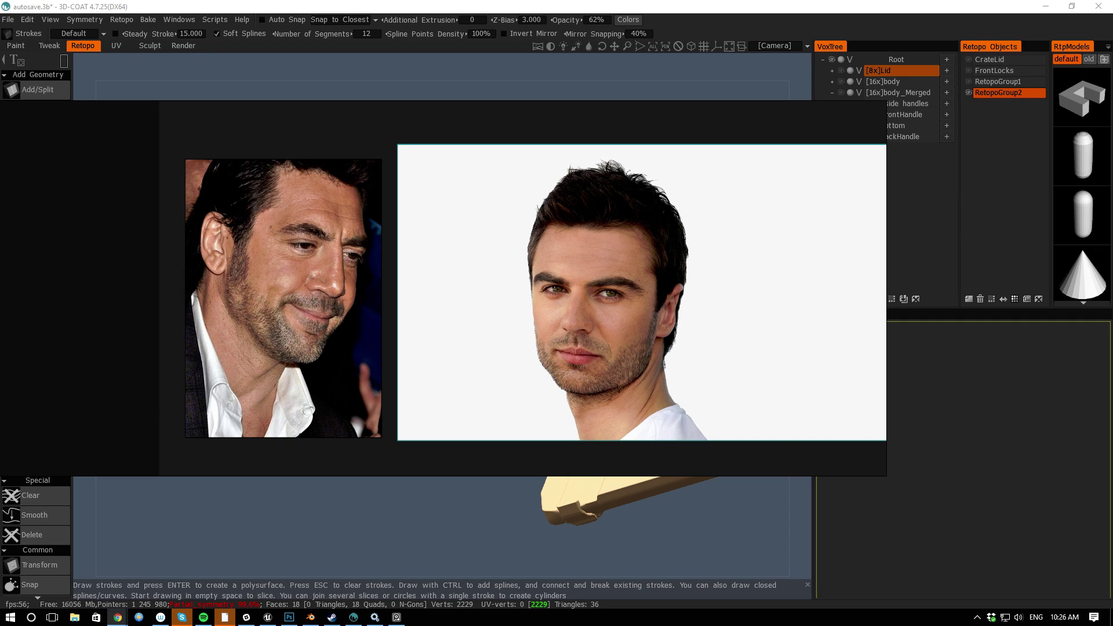
# Paste the portrait of a man in front of water beside the white-background portrait and inspect his face
pyautogui.click(572, 247)
pyautogui.scroll(-4, 573, 247)
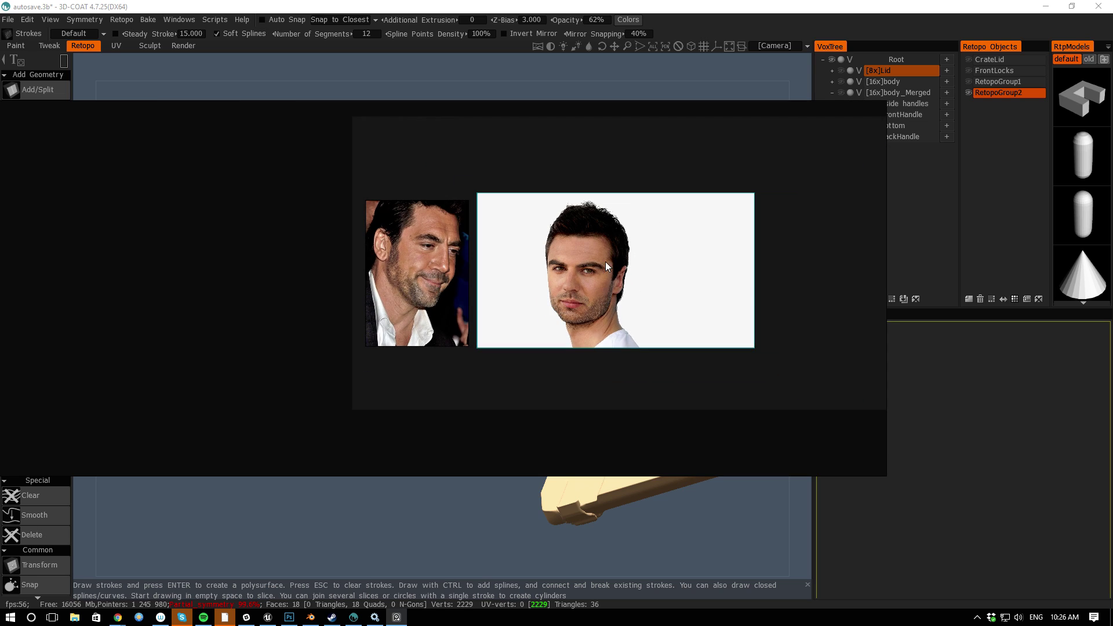
pyautogui.hotkey('ctrl', 'v')
pyautogui.moveTo(797, 307); pyautogui.dragTo(823, 277)
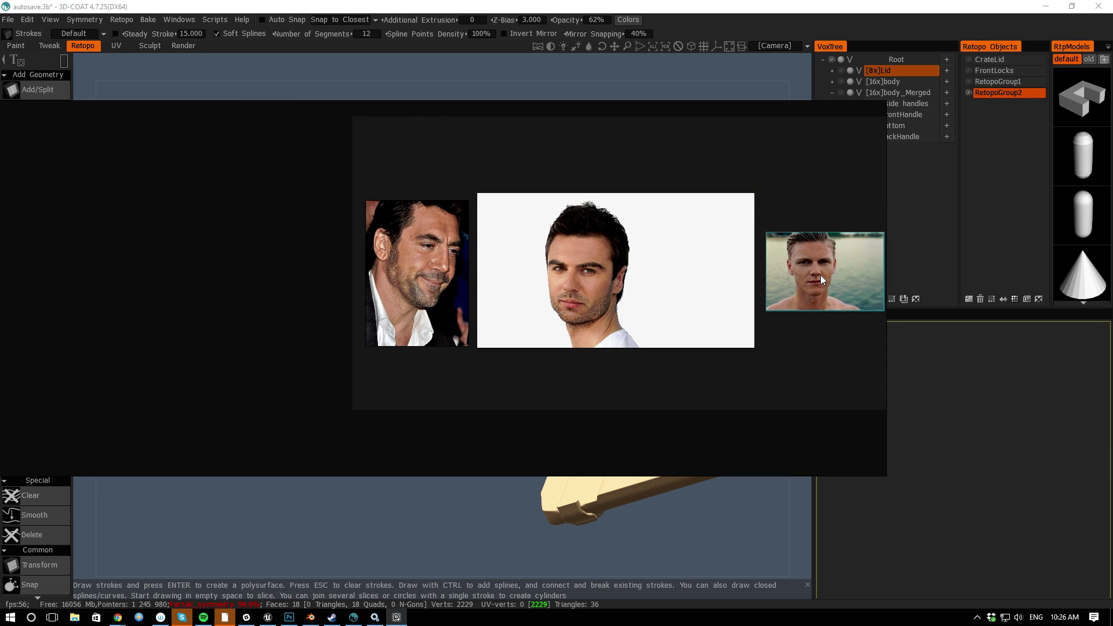
pyautogui.scroll(5, 816, 271)
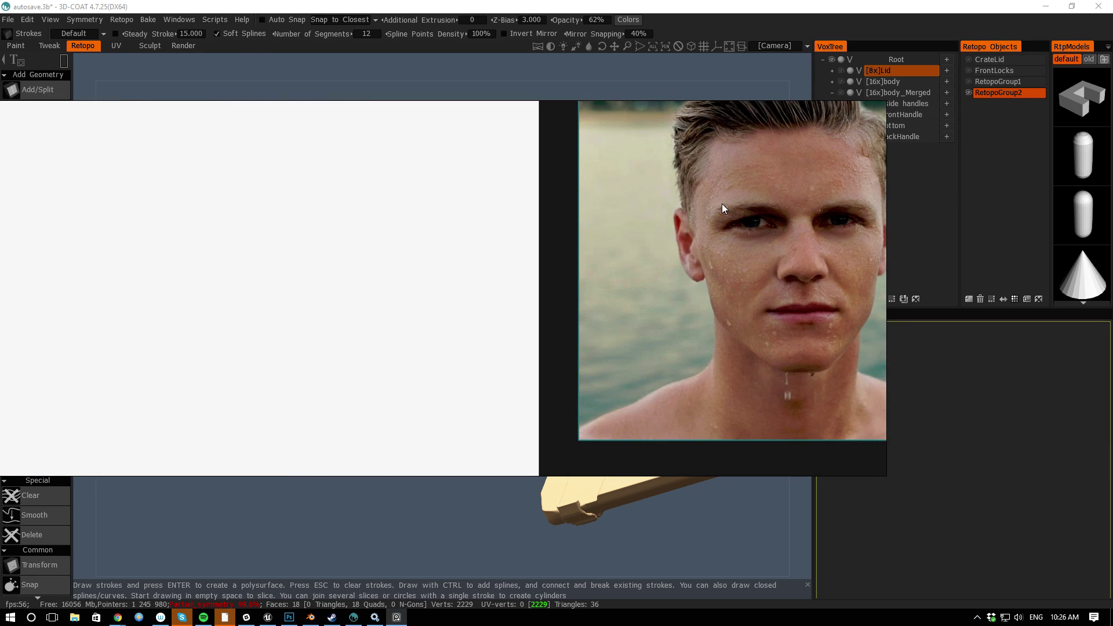
pyautogui.scroll(-3, 766, 287)
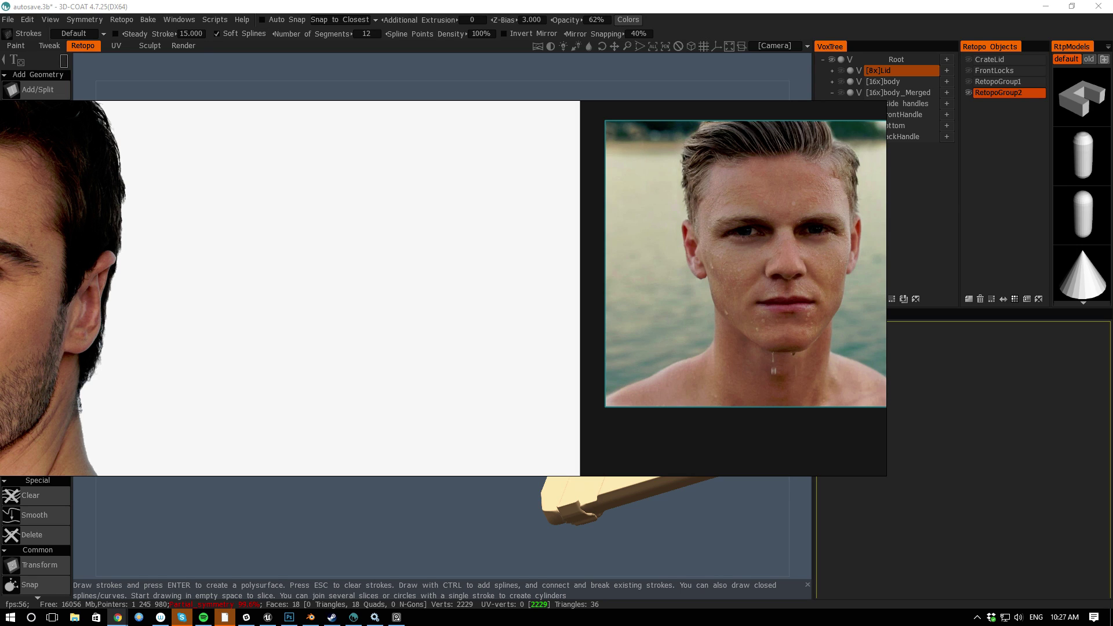
# Paste the grey sculpted head image above the water portrait and move the PureRef window lower on the screen
pyautogui.scroll(-3, 727, 378)
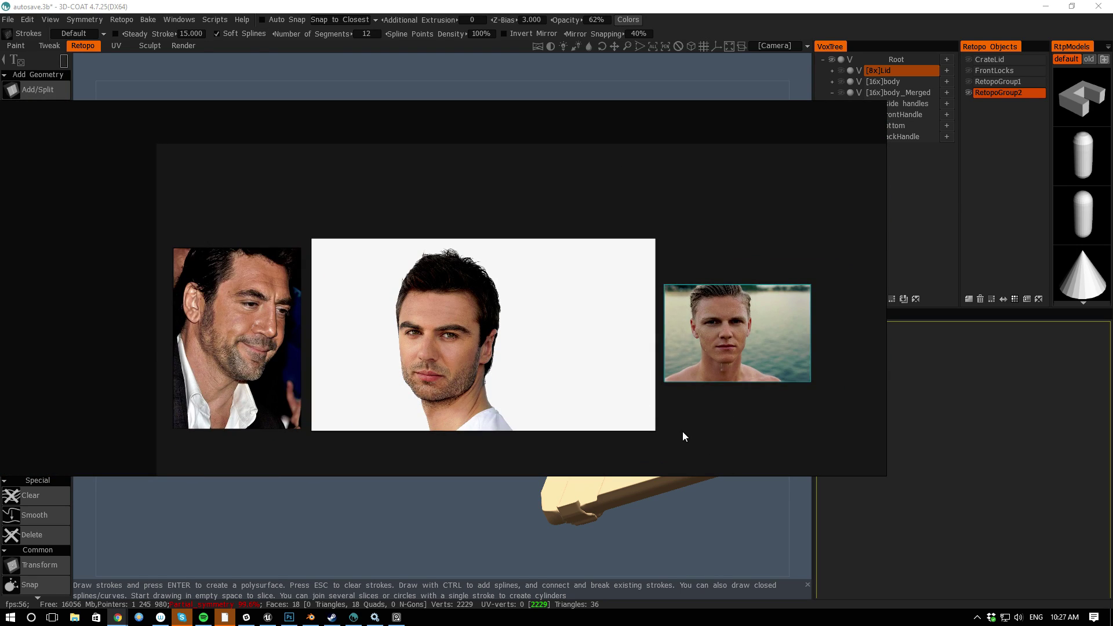
pyautogui.hotkey('ctrl', 'v')
pyautogui.moveTo(699, 411)
pyautogui.mouseDown()
pyautogui.moveTo(744, 248)
pyautogui.moveTo(700, 215)
pyautogui.mouseUp()
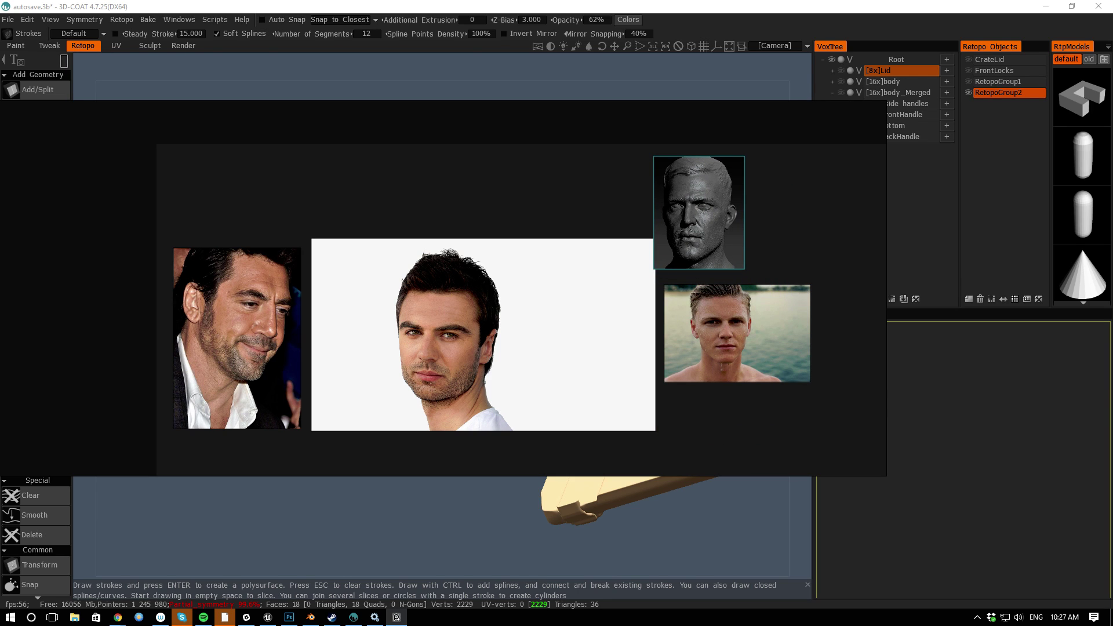
pyautogui.scroll(5, 760, 420)
pyautogui.moveTo(662, 311); pyautogui.dragTo(662, 443)
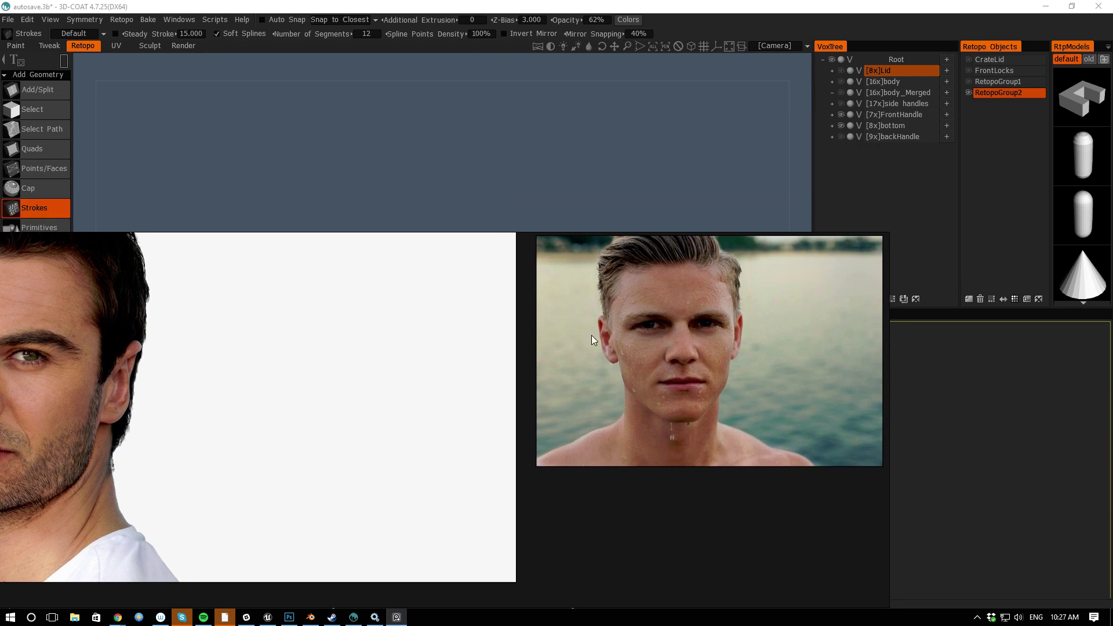
# Examine the sculpted head's brow, cheek, mouth and jaw planes up close in PureRef
pyautogui.scroll(-2, 582, 346)
pyautogui.scroll(3, 568, 329)
pyautogui.scroll(-3, 629, 336)
pyautogui.scroll(2, 643, 365)
pyautogui.moveTo(656, 384); pyautogui.dragTo(679, 359, button='middle')
pyautogui.moveTo(802, 345); pyautogui.dragTo(776, 422, button='middle')
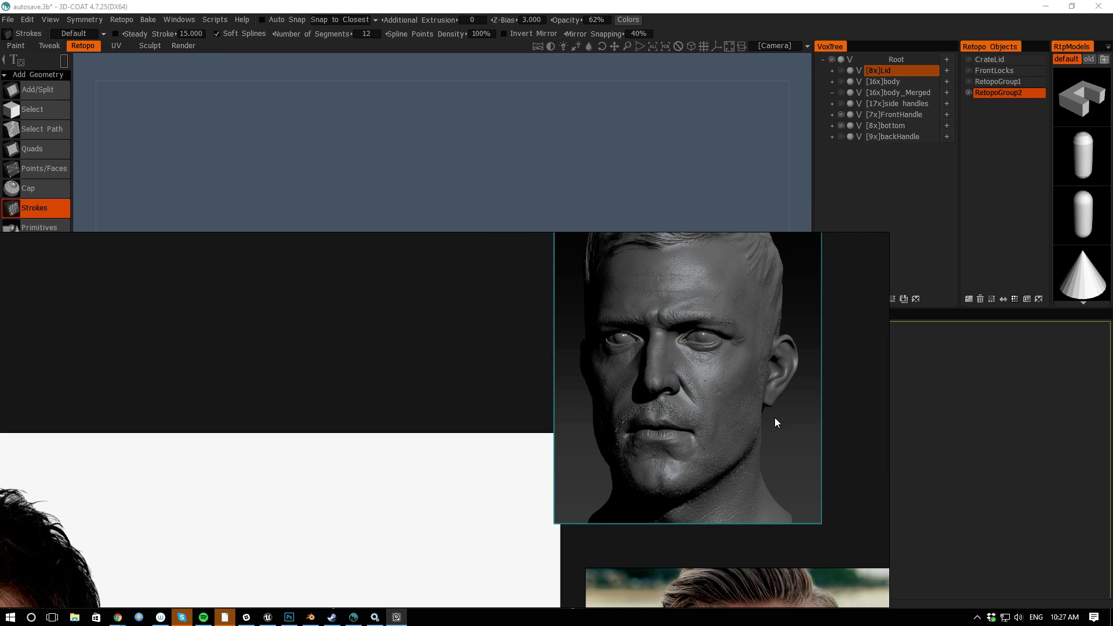
pyautogui.scroll(1, 776, 422)
pyautogui.scroll(2, 692, 406)
pyautogui.scroll(2, 689, 500)
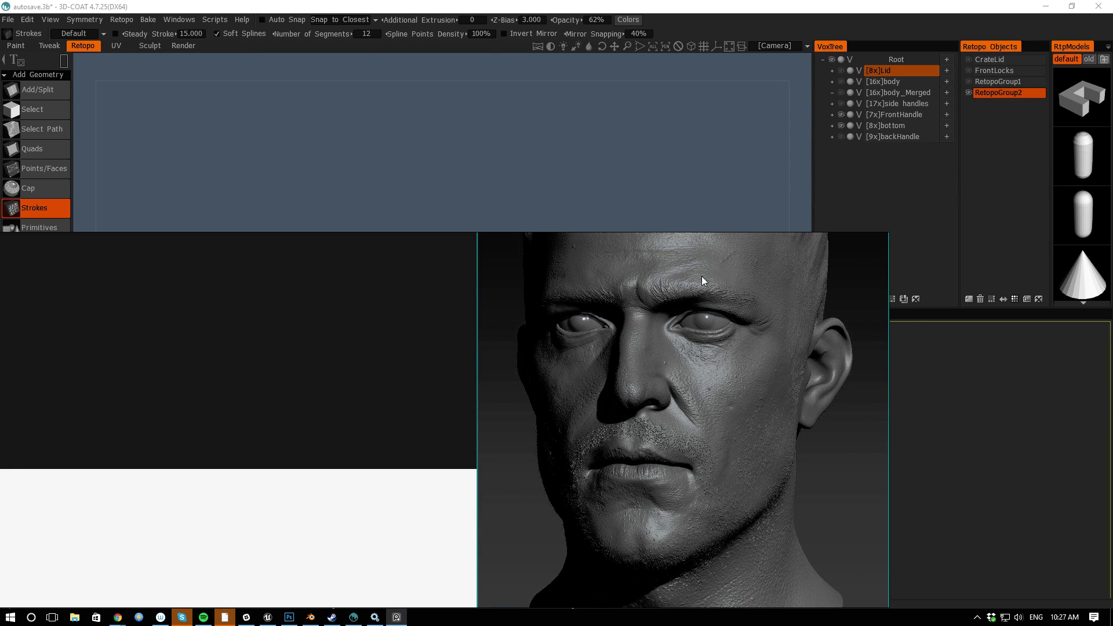
pyautogui.scroll(-1, 695, 527)
pyautogui.moveTo(654, 461); pyautogui.dragTo(682, 482)
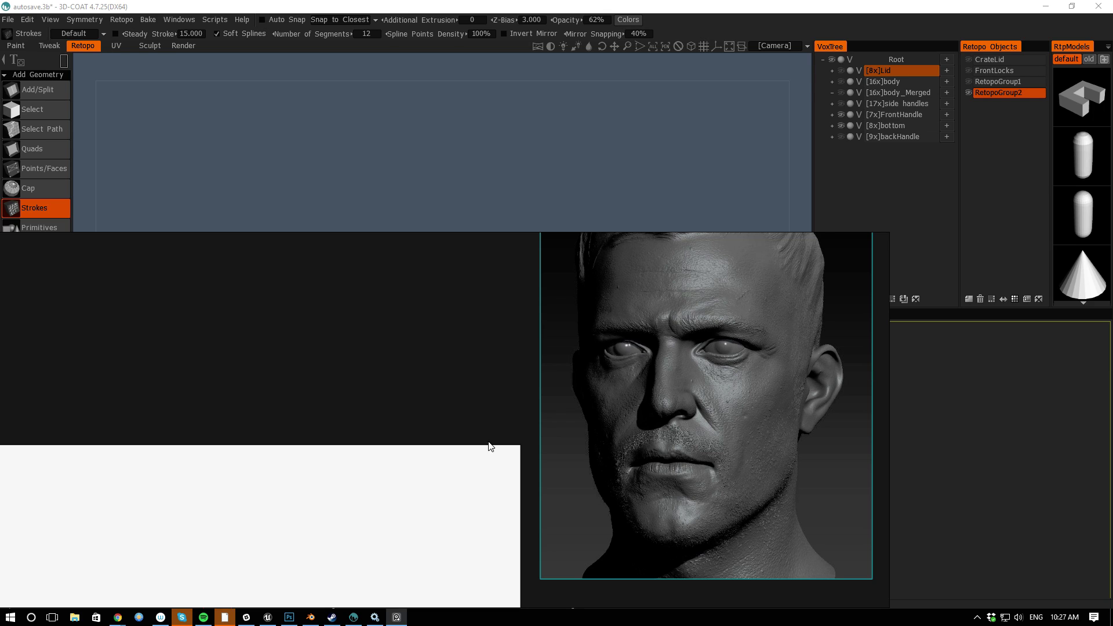
pyautogui.scroll(-2, 715, 398)
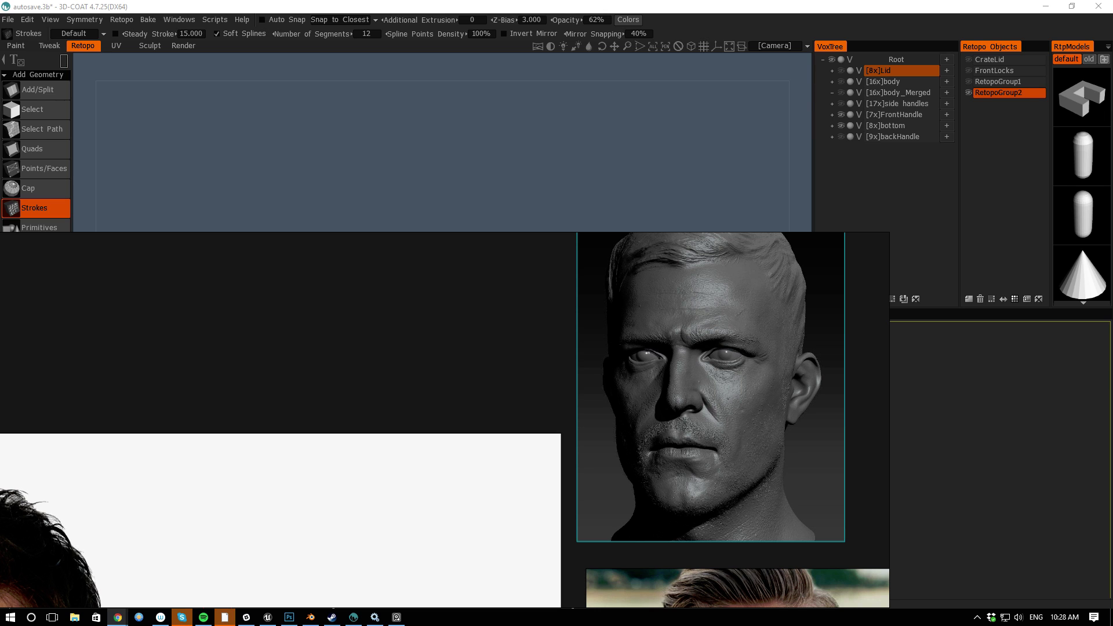
# Bring back the browser with the "male facial planes" image results and open the first result's three-view planar head
pyautogui.moveTo(1112, 313); pyautogui.dragTo(1102, 32)
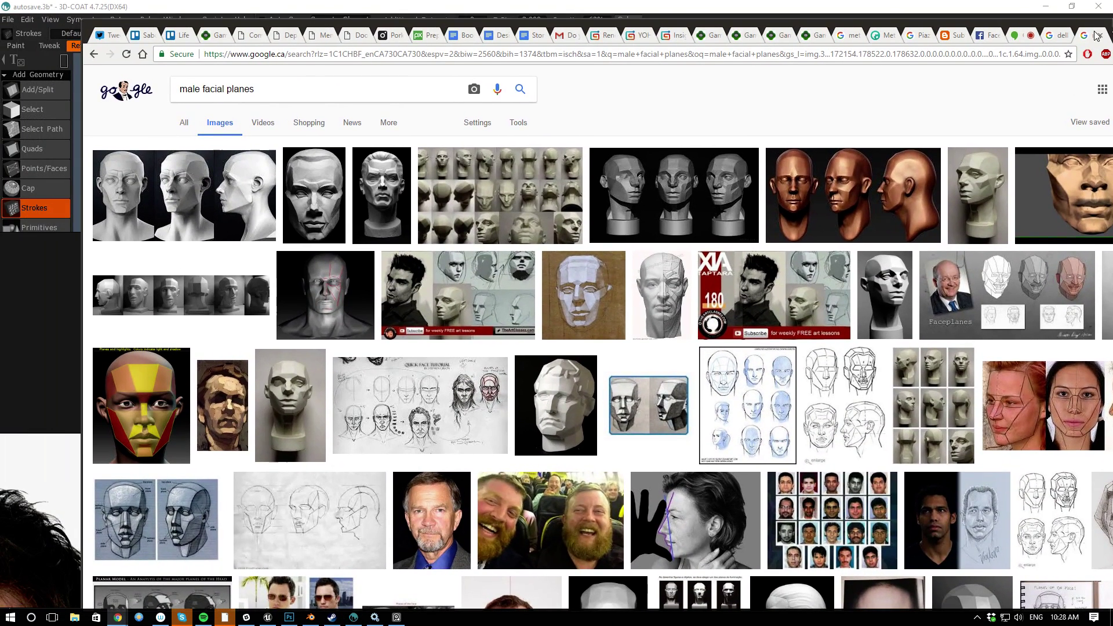
pyautogui.click(173, 193)
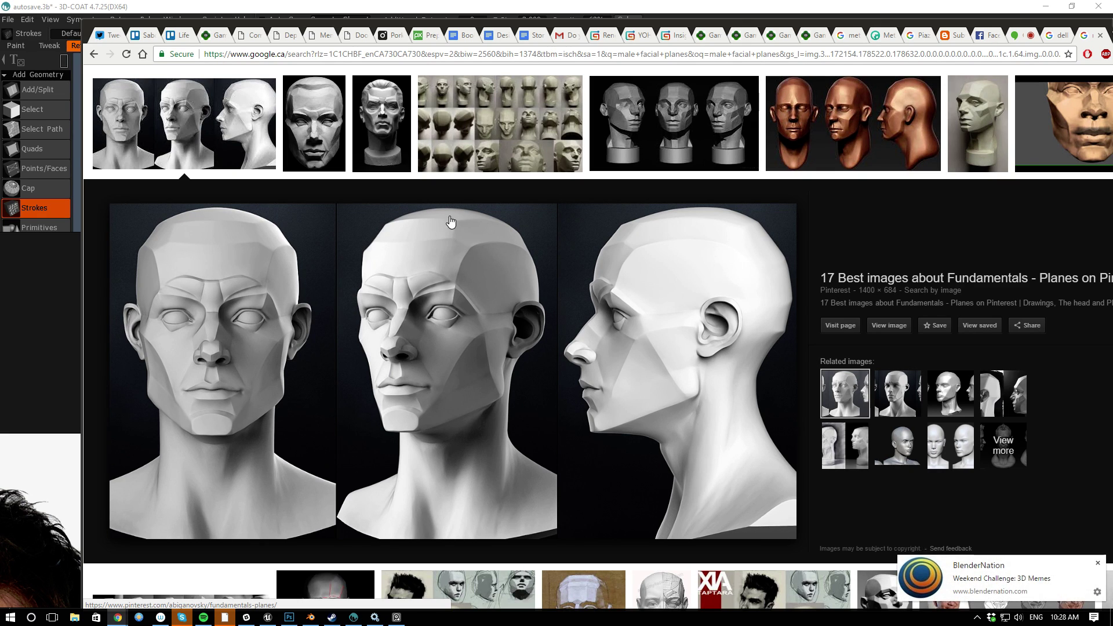
# View the second result's planar face and copy the third result's Male Planes Head Reference Cast image
pyautogui.click(1097, 563)
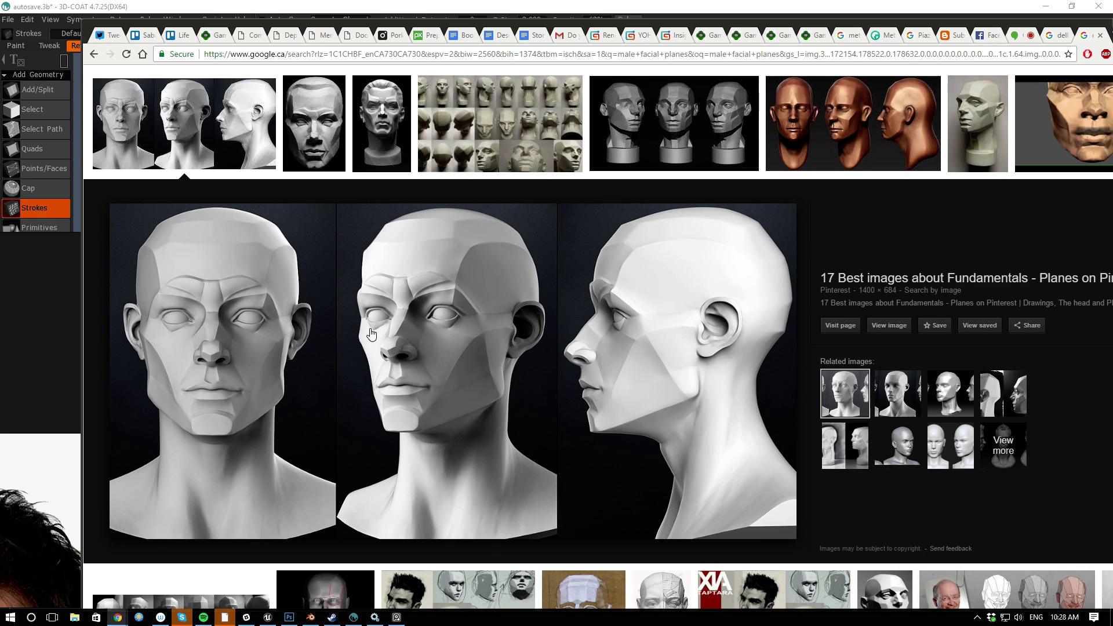
pyautogui.click(328, 124)
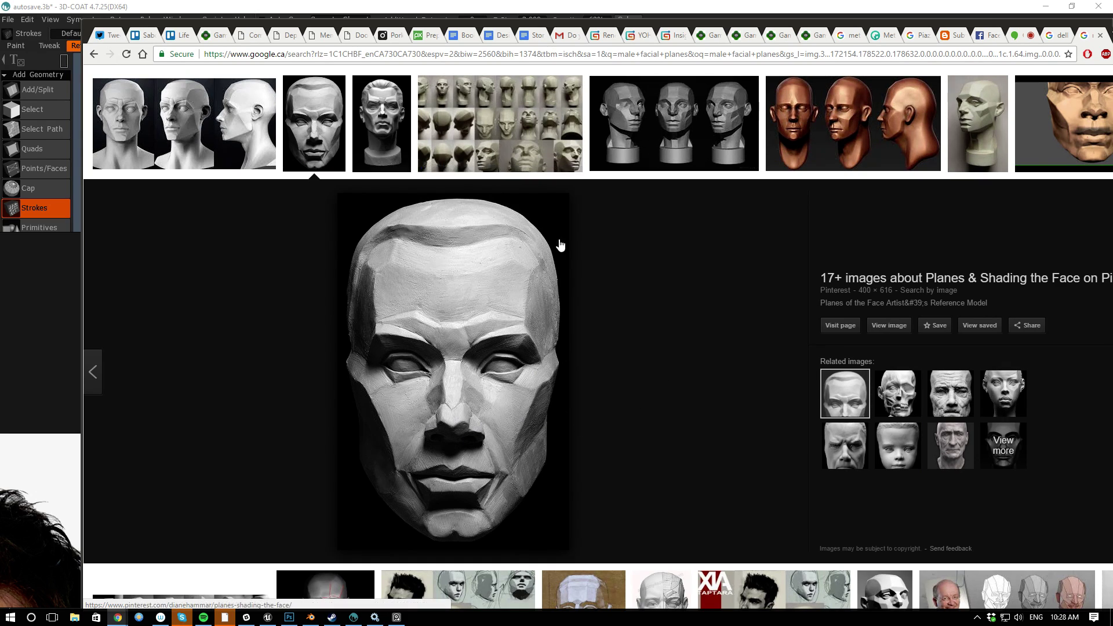
pyautogui.scroll(-3, 561, 302)
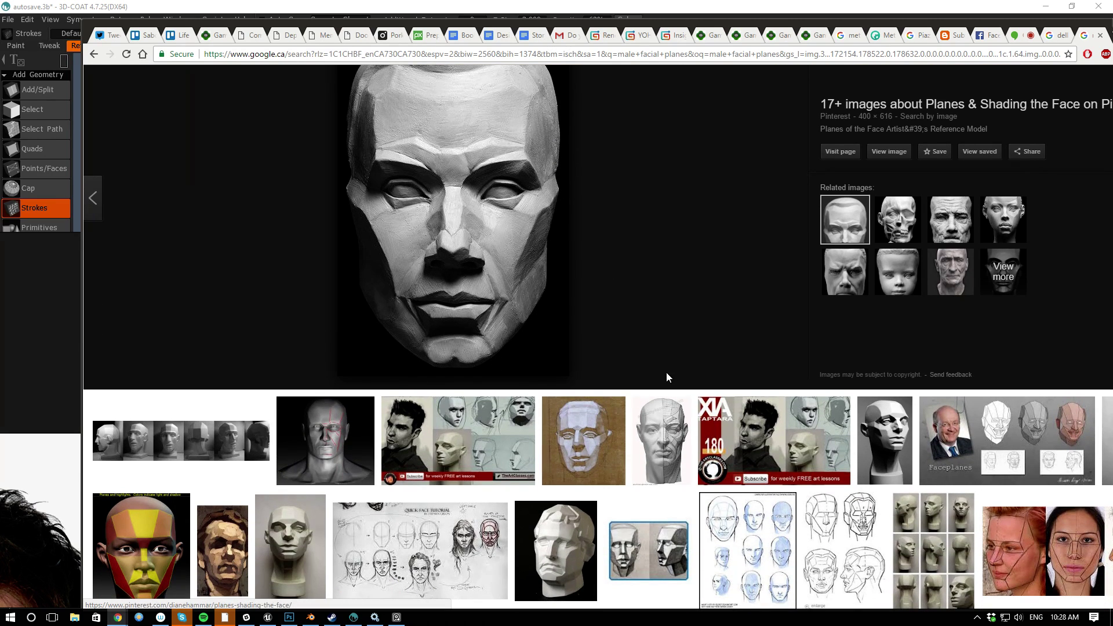
pyautogui.scroll(4, 608, 296)
pyautogui.click(325, 210)
pyautogui.click(405, 180)
pyautogui.rightClick(452, 381)
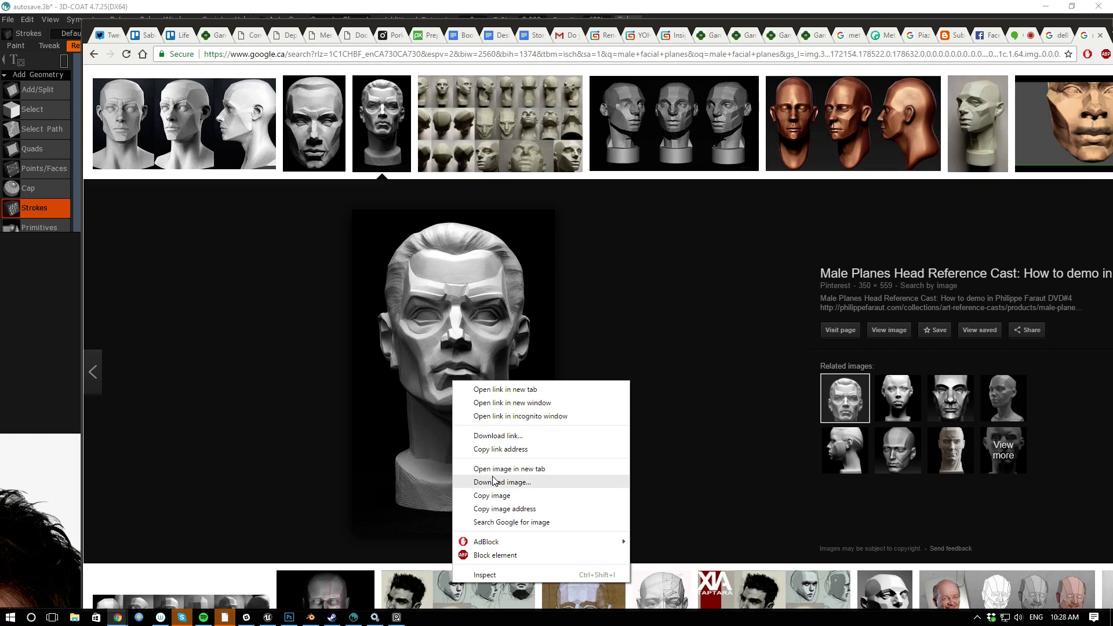
pyautogui.click(497, 496)
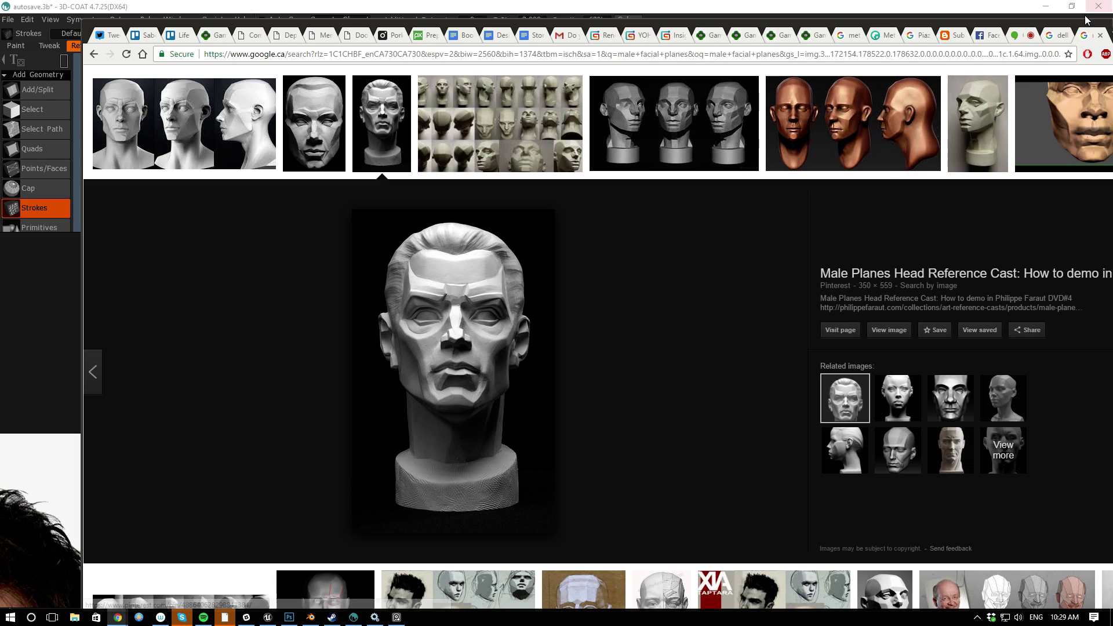
# Add the copied planar head cast to the PureRef board, to the right of the grey sculpted head
pyautogui.moveTo(659, 24); pyautogui.dragTo(1112, 174)
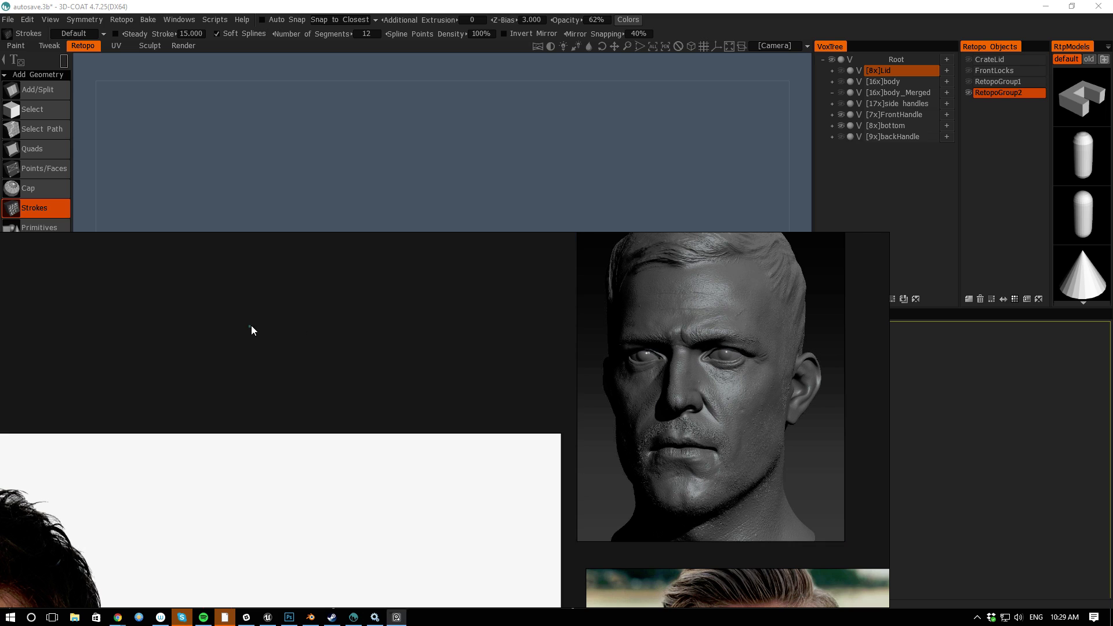
pyautogui.scroll(-4, 372, 323)
pyautogui.moveTo(306, 320); pyautogui.dragTo(551, 340)
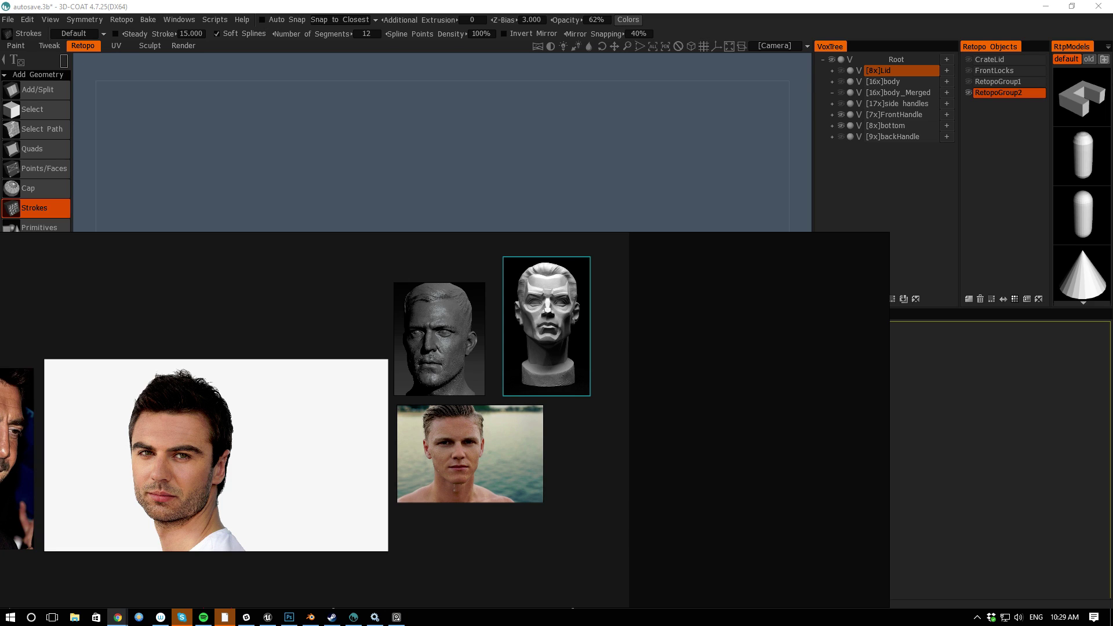
# Paste the sheet of multi-view planar heads into PureRef and place it above the white-background portrait
pyautogui.click(155, 323)
pyautogui.hotkey('ctrl', 'v')
pyautogui.moveTo(217, 290); pyautogui.dragTo(269, 294)
pyautogui.scroll(-3, 260, 282)
pyautogui.scroll(1, 269, 296)
pyautogui.moveTo(269, 296); pyautogui.dragTo(441, 309, button='middle')
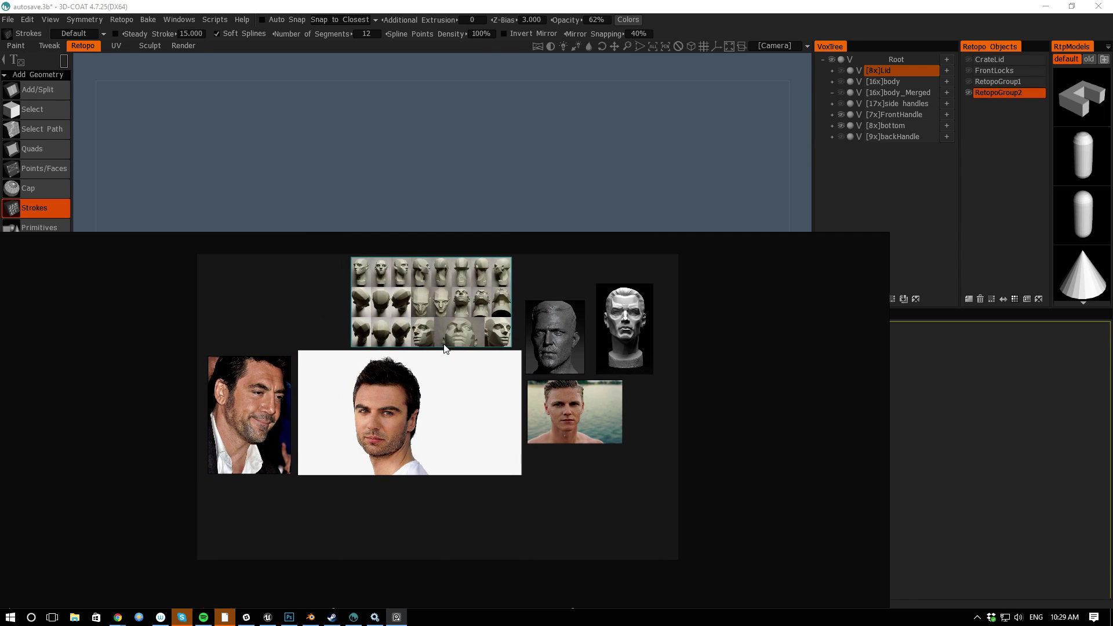
# Select all the reference images on the PureRef board and normalize them to the same width
pyautogui.moveTo(655, 491); pyautogui.dragTo(219, 252)
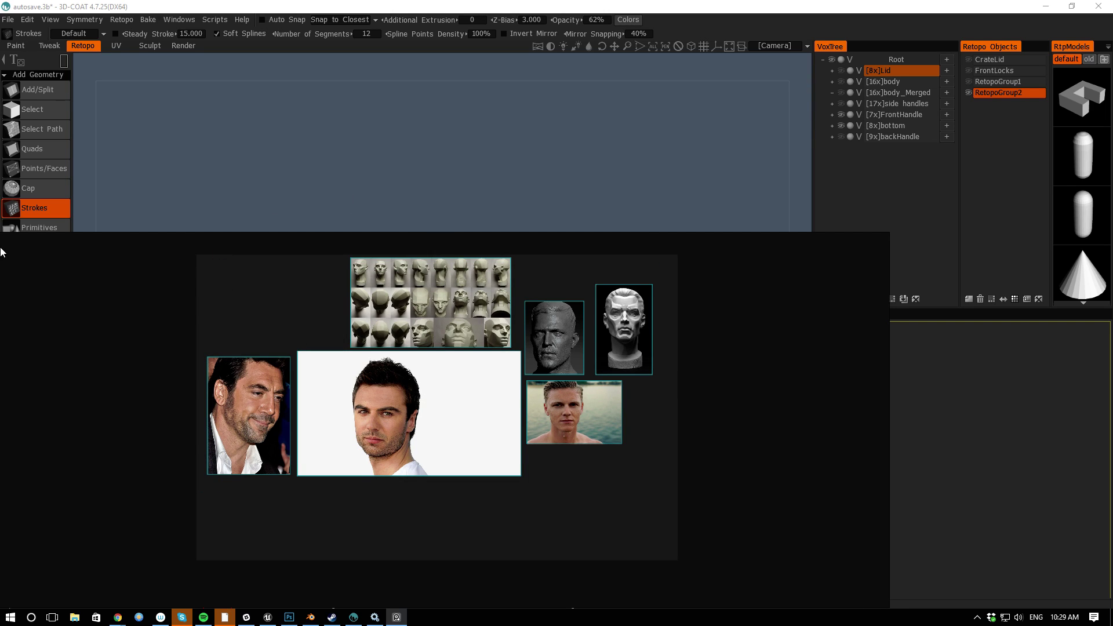
pyautogui.scroll(3, 528, 368)
pyautogui.scroll(-2, 223, 372)
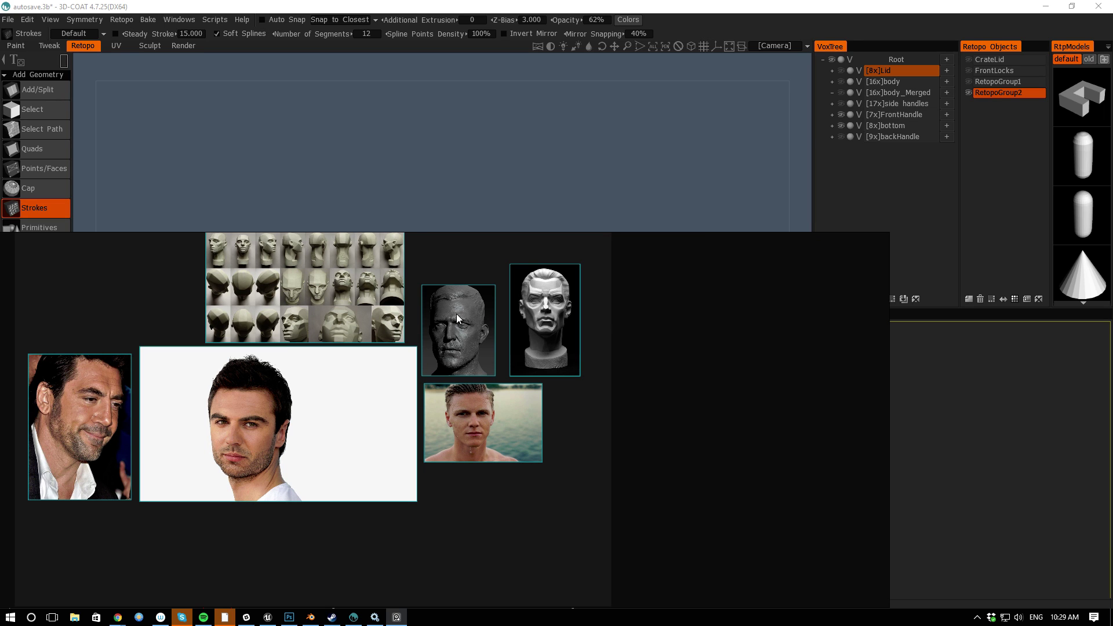
pyautogui.scroll(2, 185, 412)
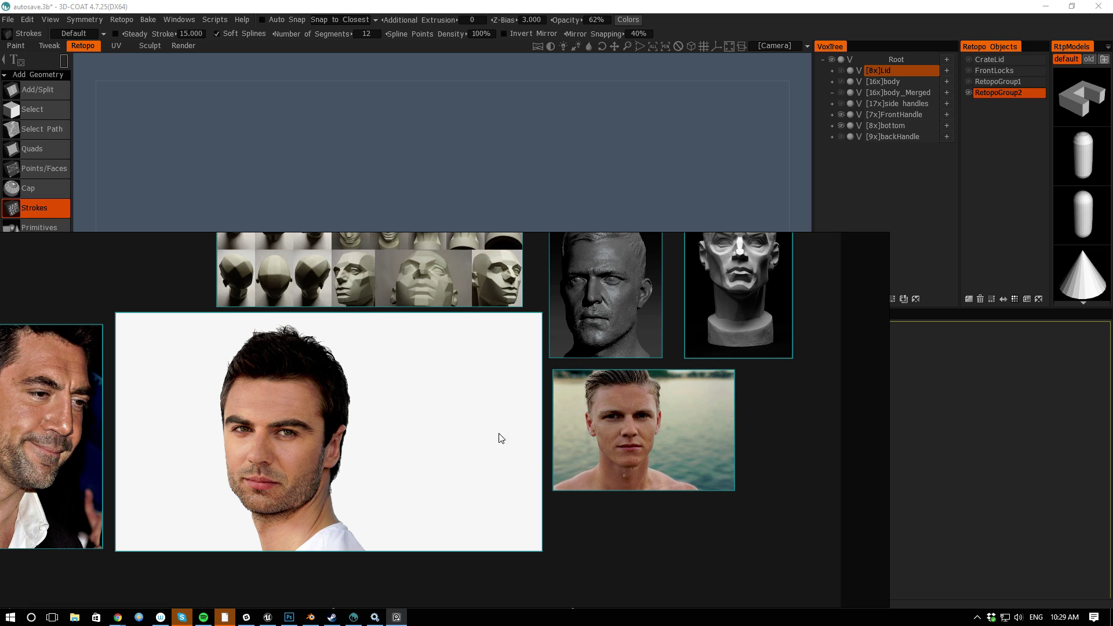
pyautogui.scroll(-2, 517, 413)
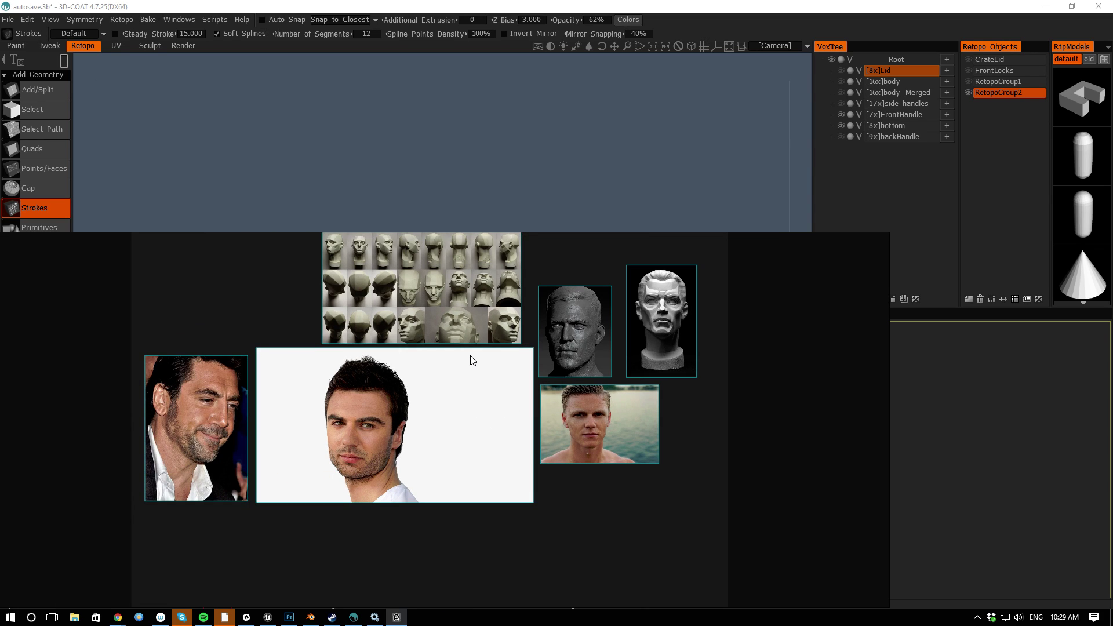
pyautogui.rightClick(471, 356)
pyautogui.moveTo(532, 510)
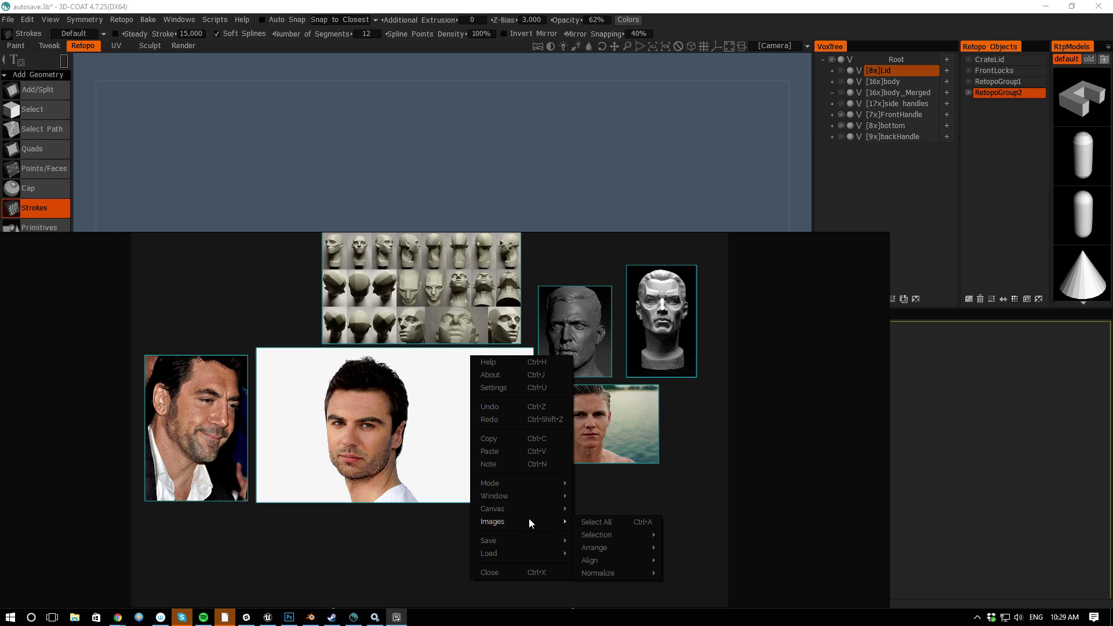
pyautogui.moveTo(607, 574)
pyautogui.click(688, 589)
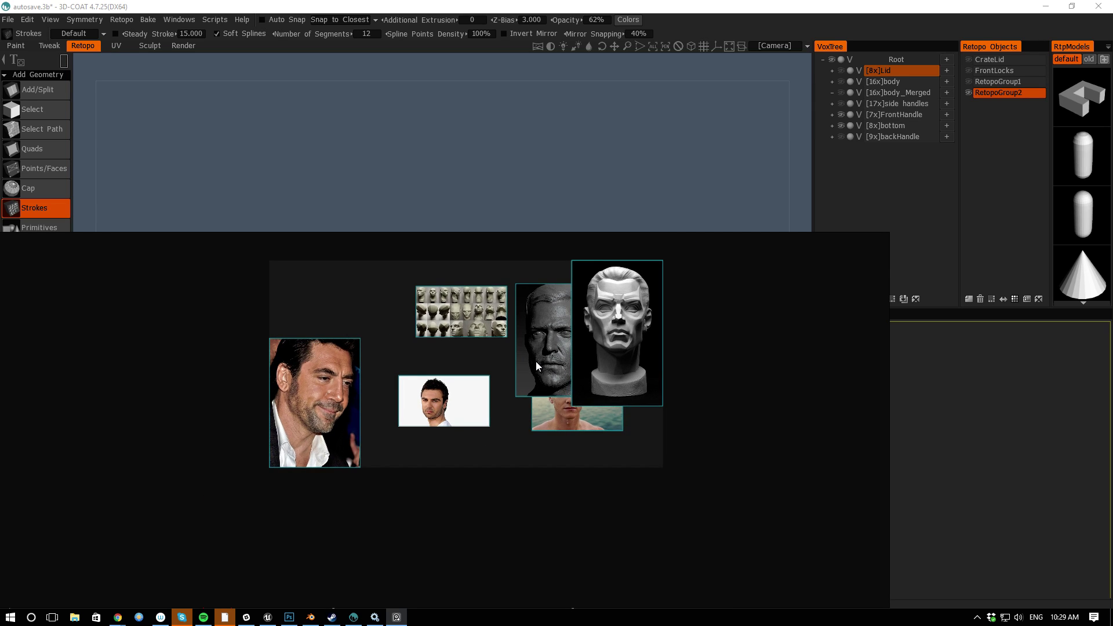
# Arrange the selected reference images into a tightly packed grid and check the resulting layout
pyautogui.hotkey('ctrl', 'p')
pyautogui.scroll(2, 437, 359)
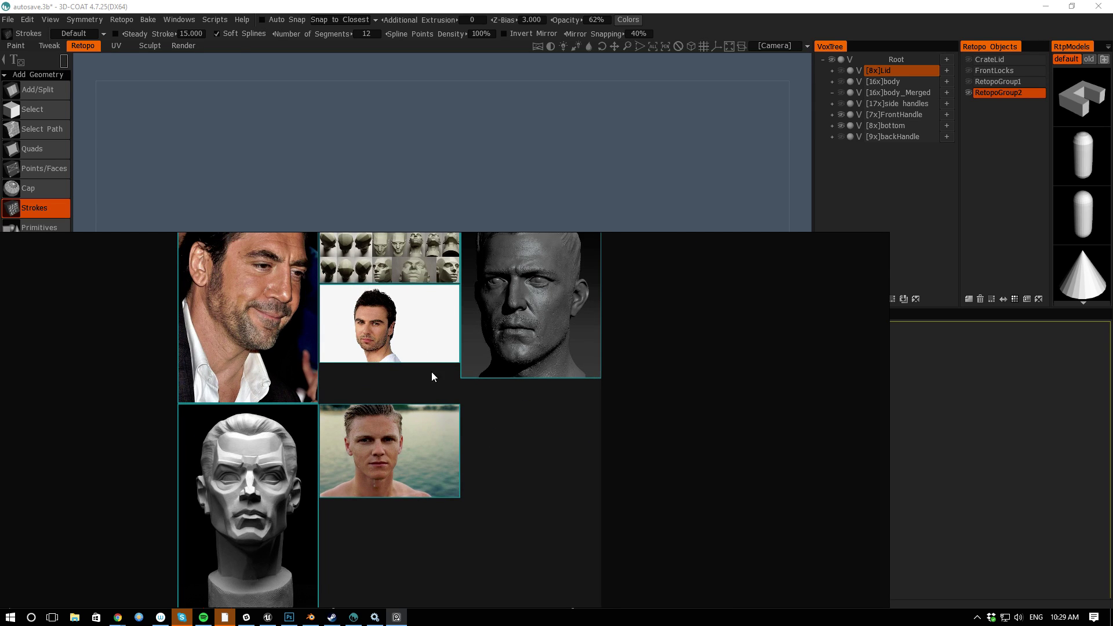
pyautogui.moveTo(426, 366); pyautogui.dragTo(525, 433, button='middle')
pyautogui.scroll(2, 423, 386)
pyautogui.scroll(-1, 431, 352)
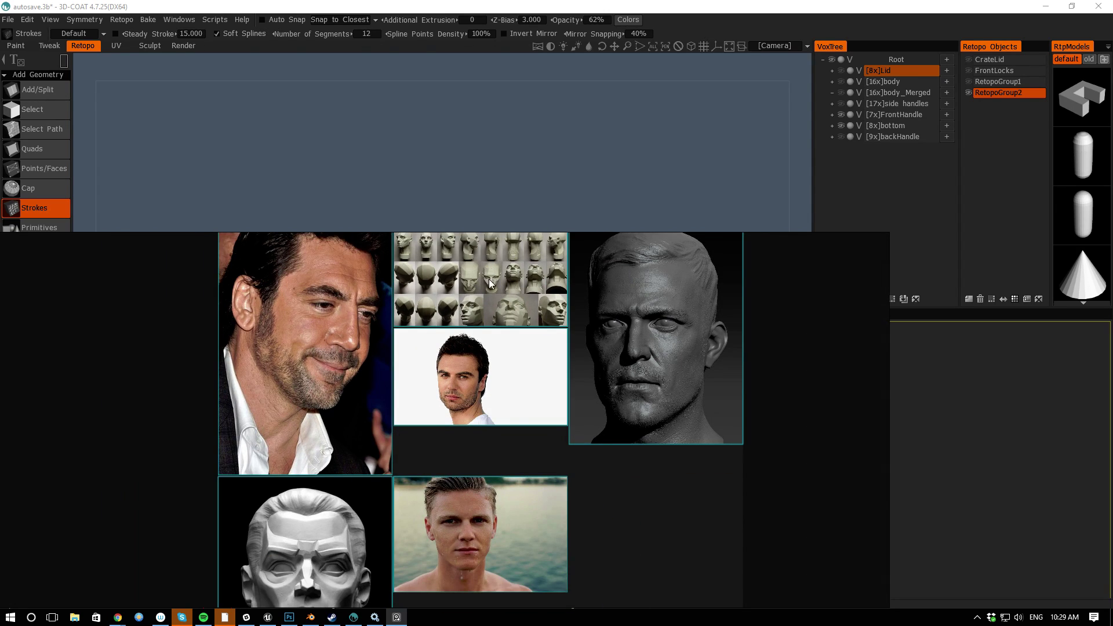
pyautogui.moveTo(492, 300); pyautogui.dragTo(499, 347, button='middle')
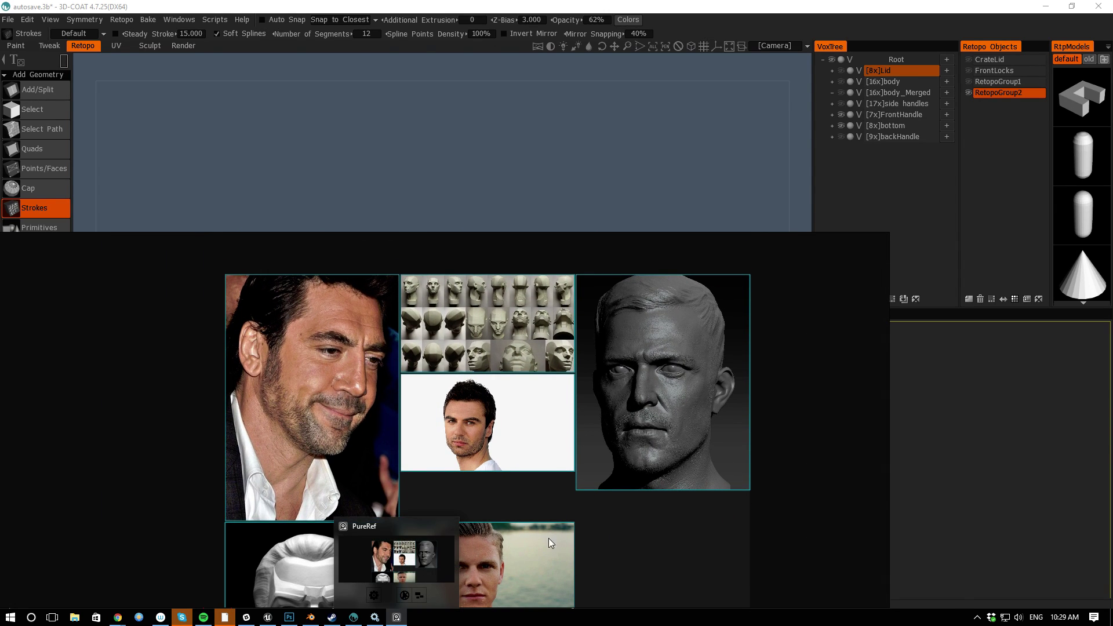
# Put the PureRef board out of sight and launch ZBrush 4R7 64-bit
pyautogui.moveTo(167, 389); pyautogui.dragTo(898, 184, button='right')
pyautogui.hotkey('alt', 'Tab')
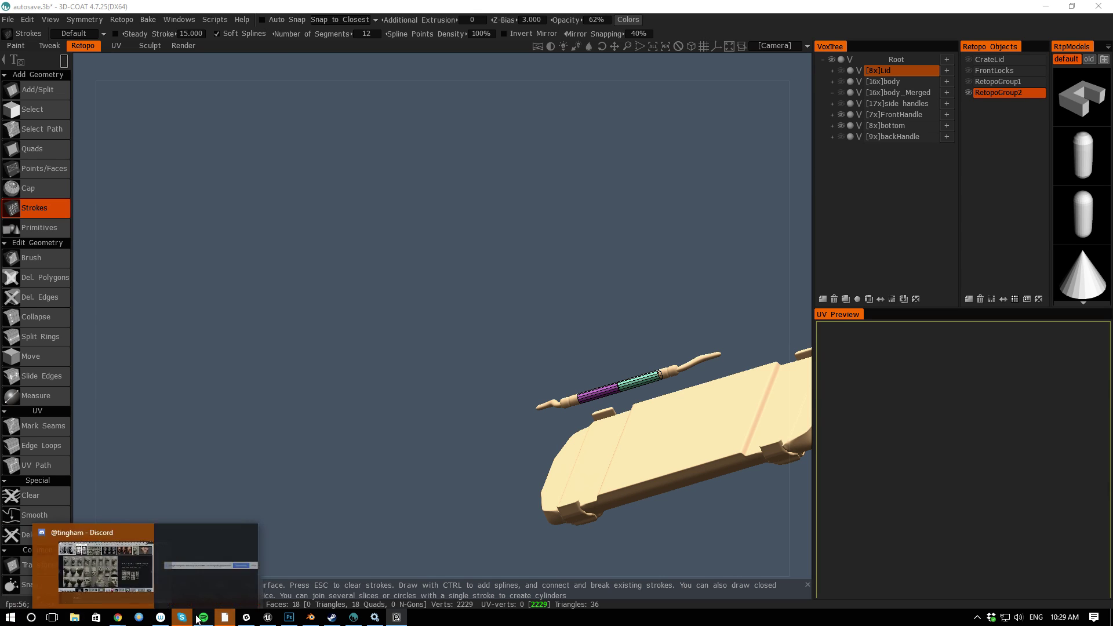
pyautogui.moveTo(124, 619)
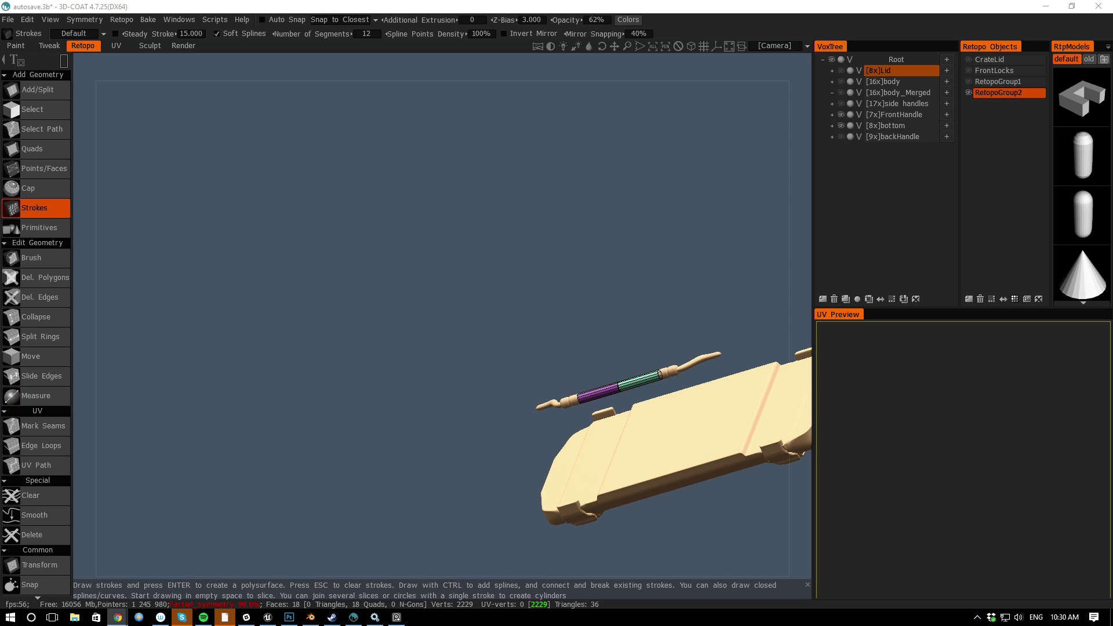
pyautogui.moveTo(1112, 63)
pyautogui.mouseDown()
pyautogui.moveTo(1112, 4)
pyautogui.moveTo(722, 69)
pyautogui.moveTo(739, 51)
pyautogui.moveTo(1079, 18)
pyautogui.moveTo(1025, 62)
pyautogui.moveTo(1112, 58)
pyautogui.mouseUp()
pyautogui.click(4, 619)
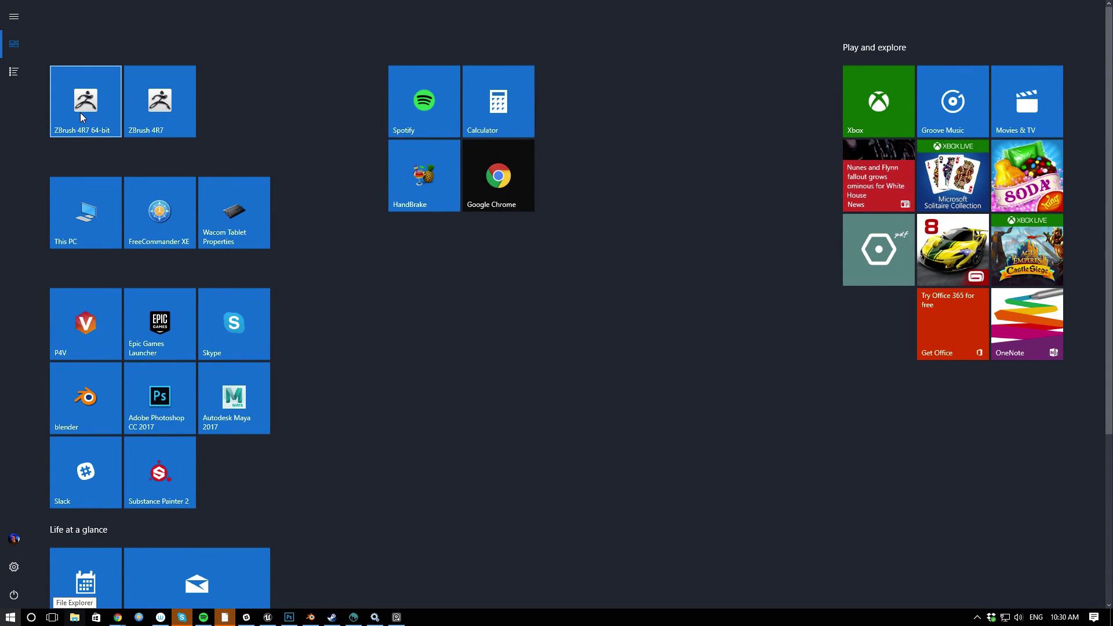
pyautogui.press('Escape')
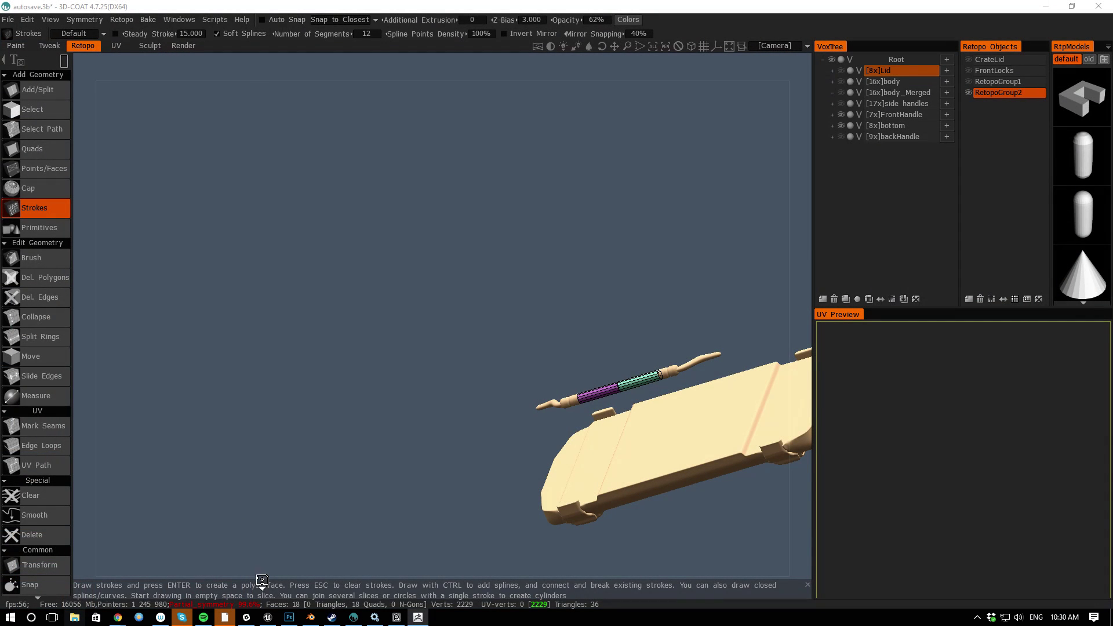
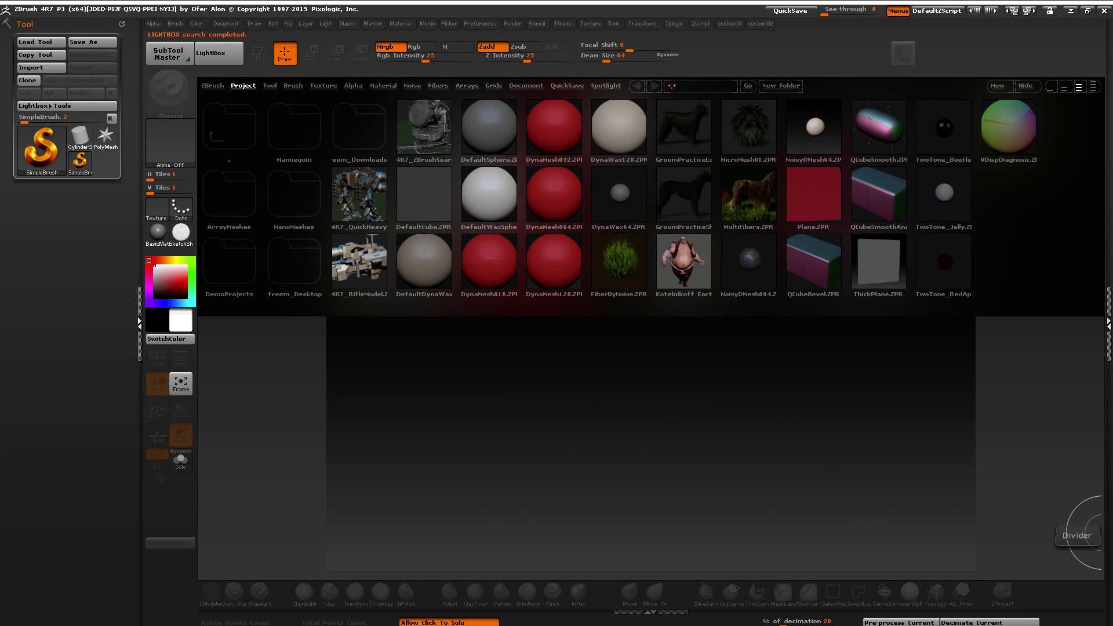
# Close LightBox and scribble SimpleBrush strokes across the whole canvas
pyautogui.moveTo(467, 432); pyautogui.dragTo(513, 443)
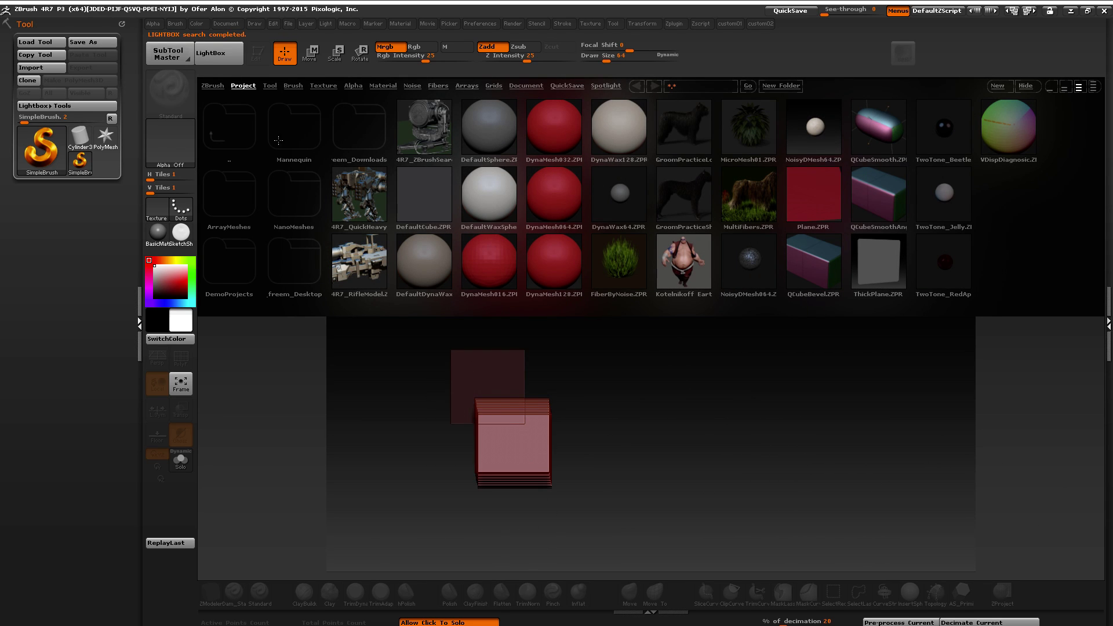
pyautogui.click(212, 51)
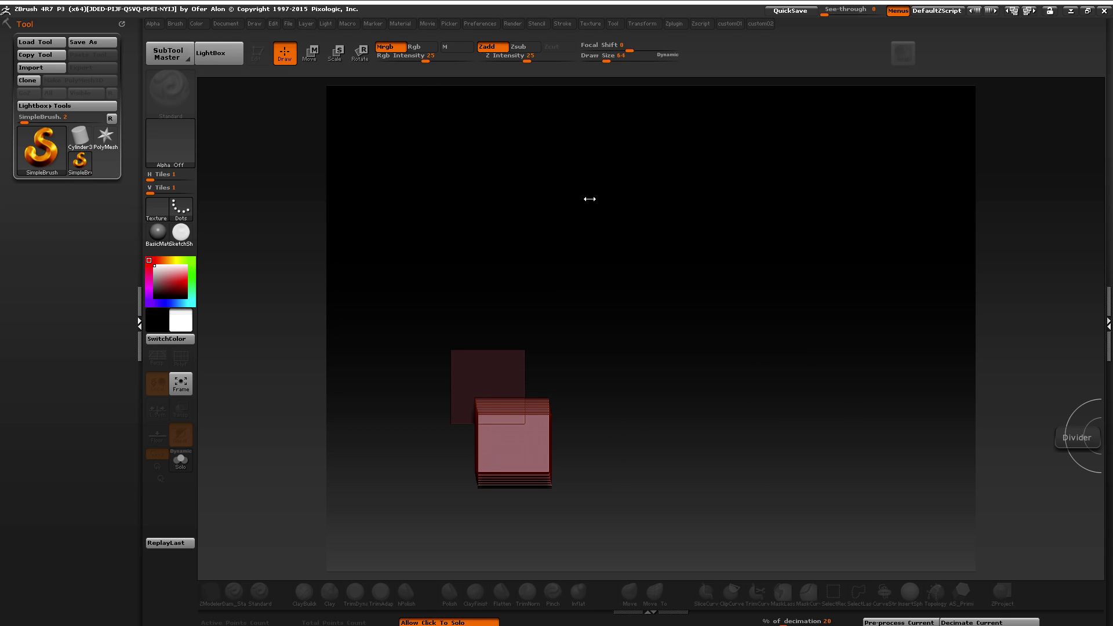
pyautogui.moveTo(624, 335); pyautogui.dragTo(770, 481)
pyautogui.moveTo(621, 288); pyautogui.dragTo(733, 362)
pyautogui.moveTo(872, 335)
pyautogui.mouseDown()
pyautogui.moveTo(754, 539)
pyautogui.moveTo(927, 209)
pyautogui.moveTo(645, 132)
pyautogui.moveTo(475, 463)
pyautogui.moveTo(799, 278)
pyautogui.moveTo(773, 480)
pyautogui.moveTo(666, 347)
pyautogui.moveTo(522, 301)
pyautogui.mouseUp()
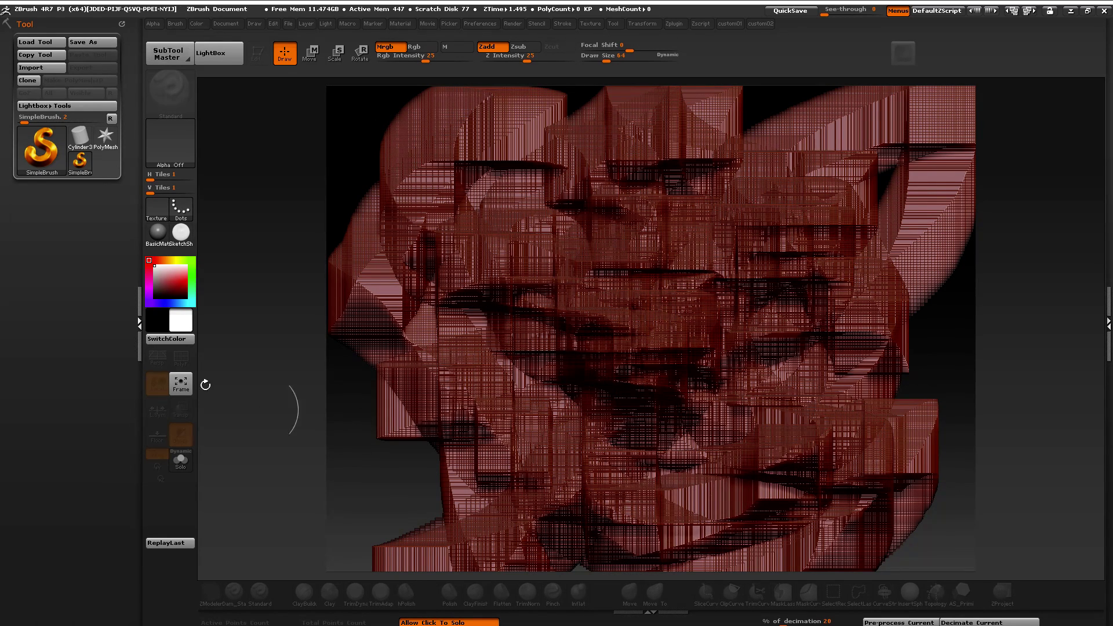
# Draw a PolyMesh3D star in Edit mode, clear the leftover strokes from the canvas and turn the star to face front
pyautogui.click(108, 137)
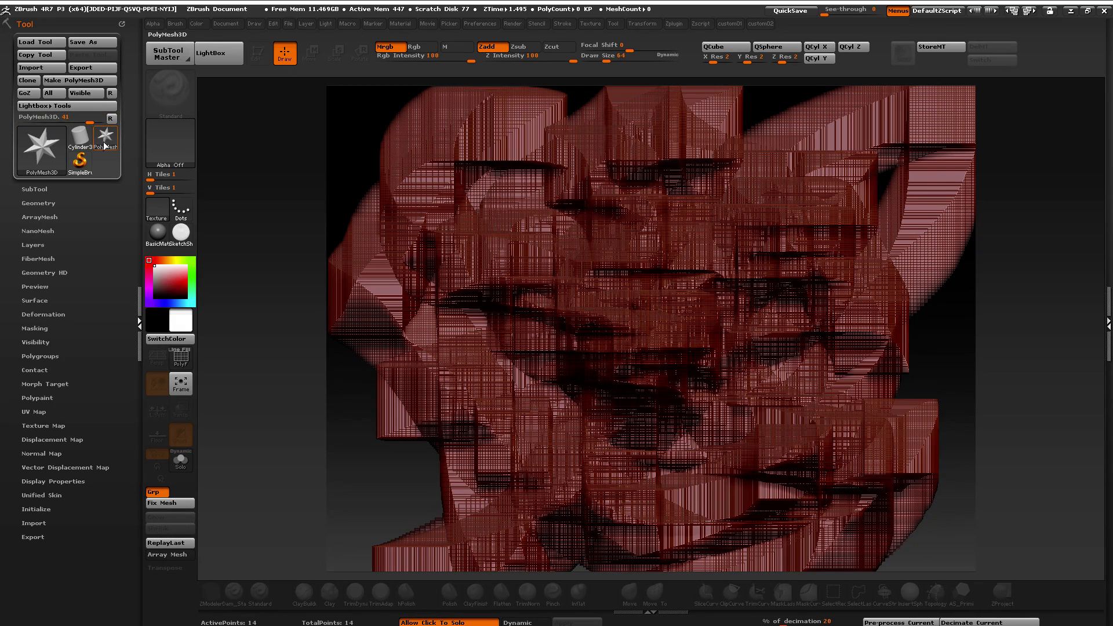
pyautogui.moveTo(597, 260); pyautogui.dragTo(429, 364)
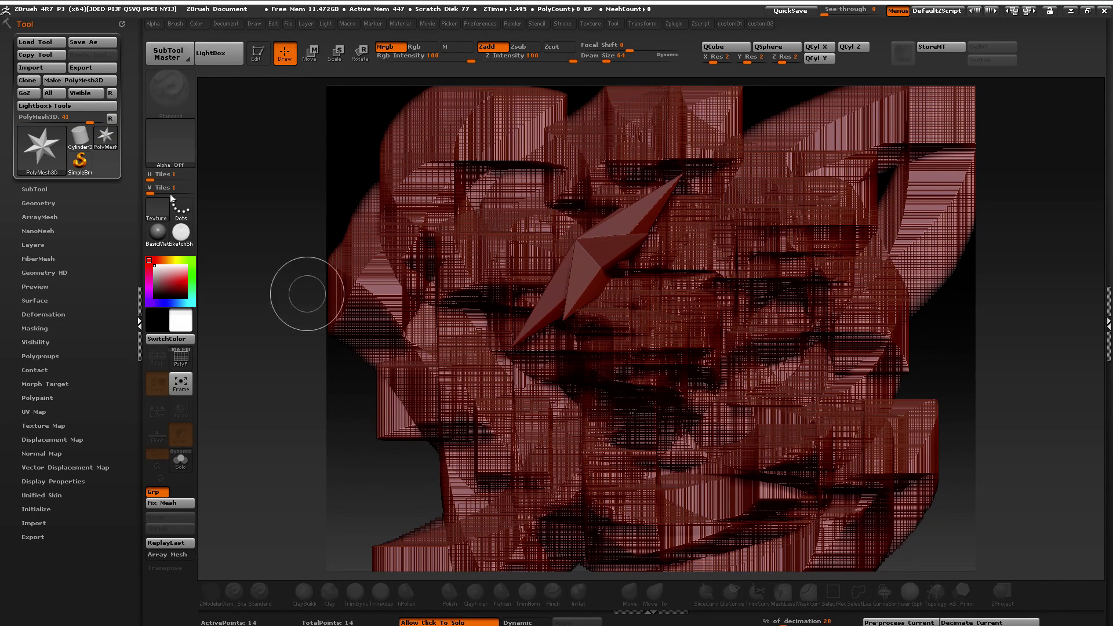
pyautogui.click(256, 54)
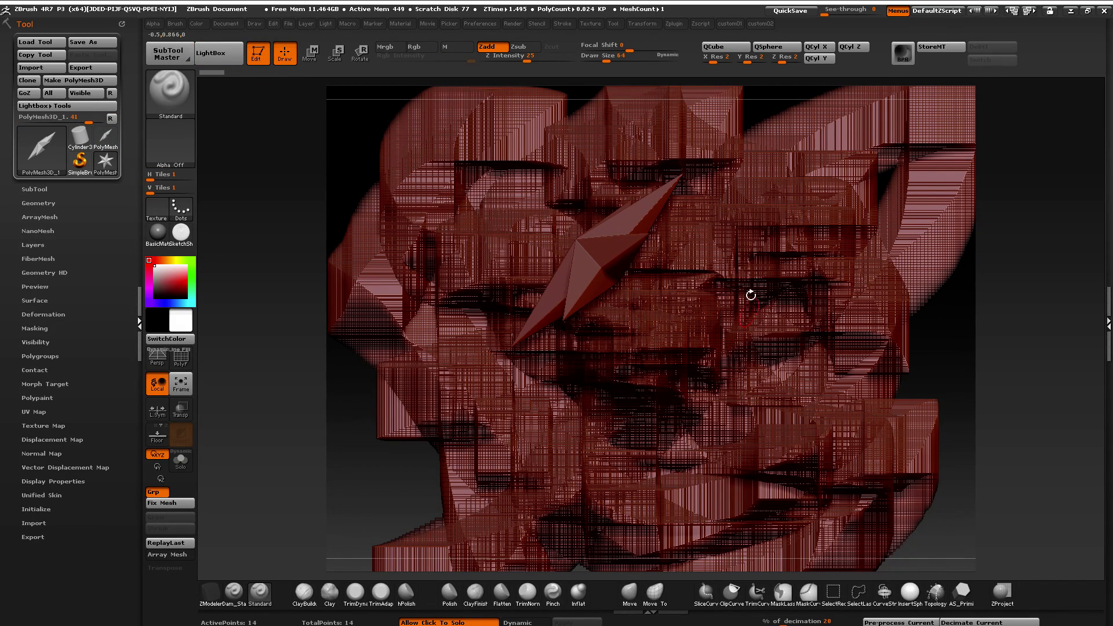
pyautogui.press('ctrl')
pyautogui.hotkey('ctrl', 'n')
pyautogui.moveTo(728, 311)
pyautogui.mouseDown()
pyautogui.moveTo(659, 321)
pyautogui.moveTo(696, 348)
pyautogui.moveTo(663, 202)
pyautogui.moveTo(666, 281)
pyautogui.moveTo(626, 301)
pyautogui.moveTo(752, 400)
pyautogui.moveTo(758, 459)
pyautogui.moveTo(676, 359)
pyautogui.mouseUp()
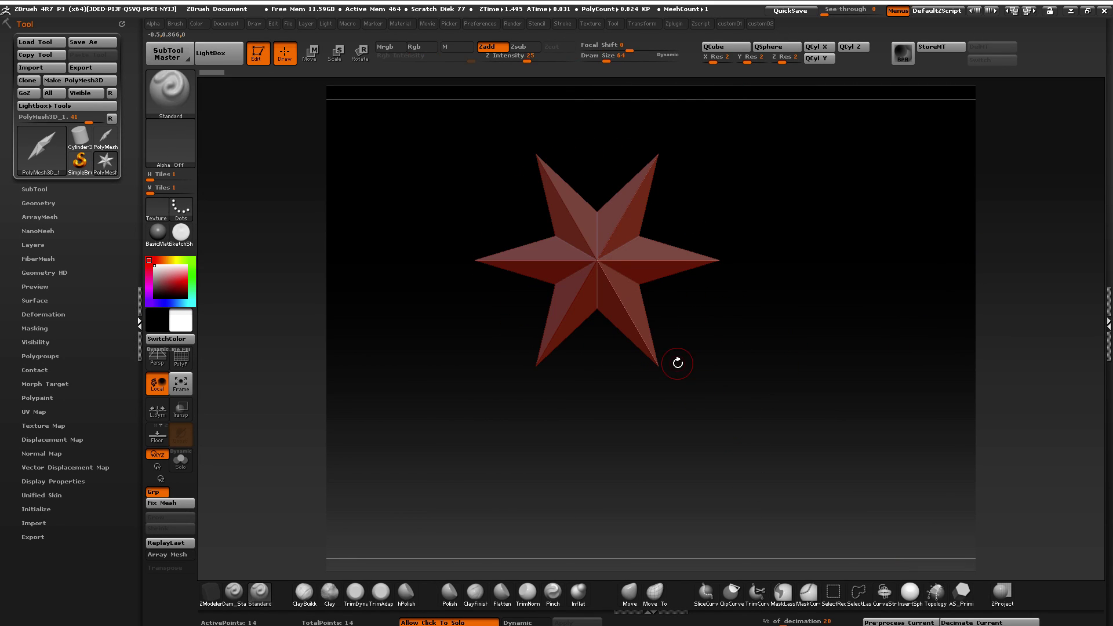
pyautogui.press('f')
# Set the document's background gradient Range to 0 and double the document size
pyautogui.click(225, 23)
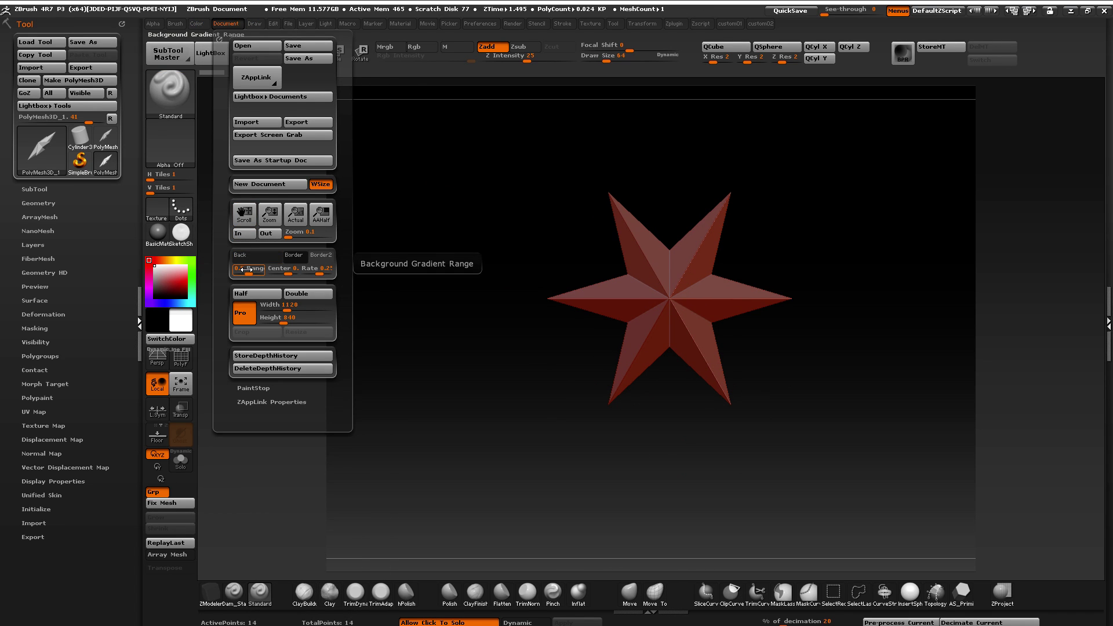
pyautogui.moveTo(245, 268); pyautogui.dragTo(227, 268)
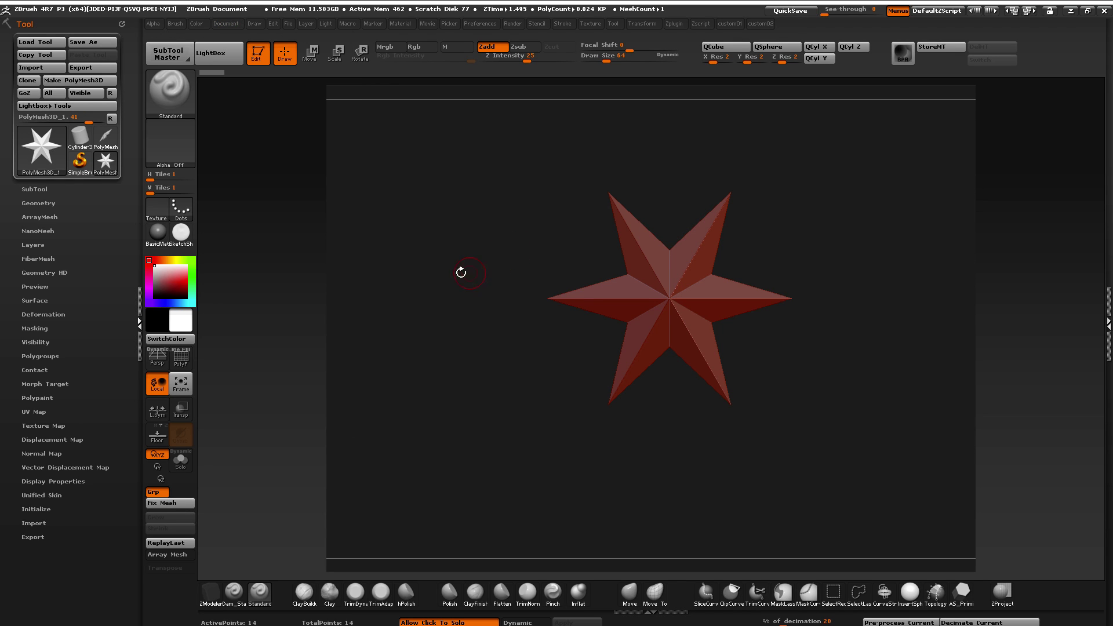
pyautogui.keyDown('alt'); pyautogui.moveTo(453, 206); pyautogui.dragTo(206, 340); pyautogui.keyUp('alt')
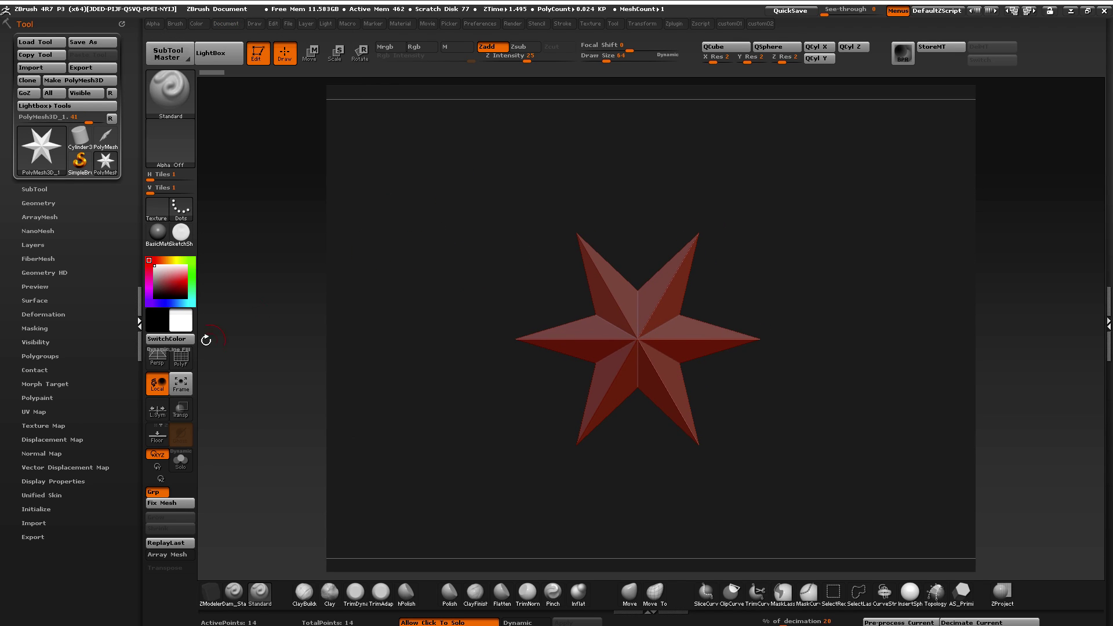
pyautogui.click(226, 26)
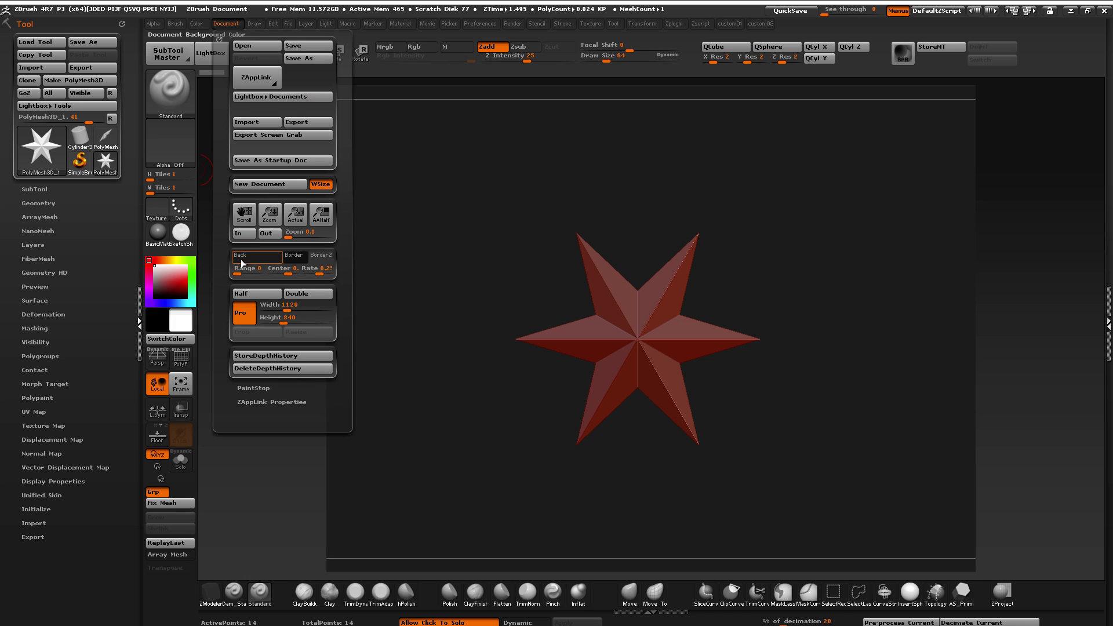
pyautogui.click(301, 295)
pyautogui.press('Return')
# Drop several extra star copies of different sizes around the canvas outside Edit mode
pyautogui.moveTo(467, 262); pyautogui.dragTo(454, 348)
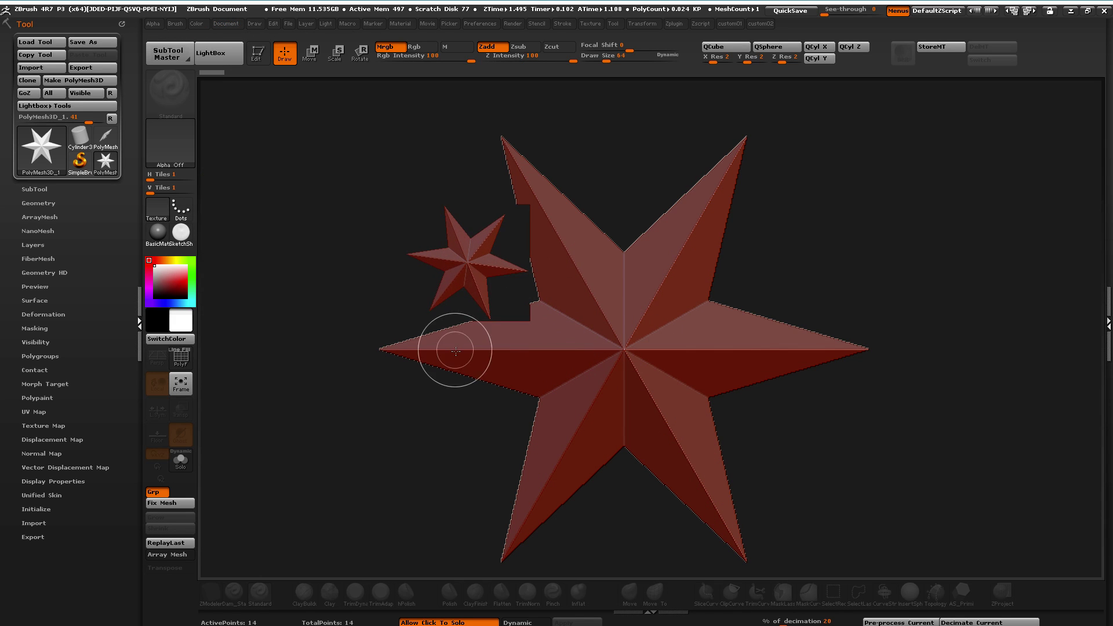
pyautogui.moveTo(847, 208); pyautogui.dragTo(753, 324)
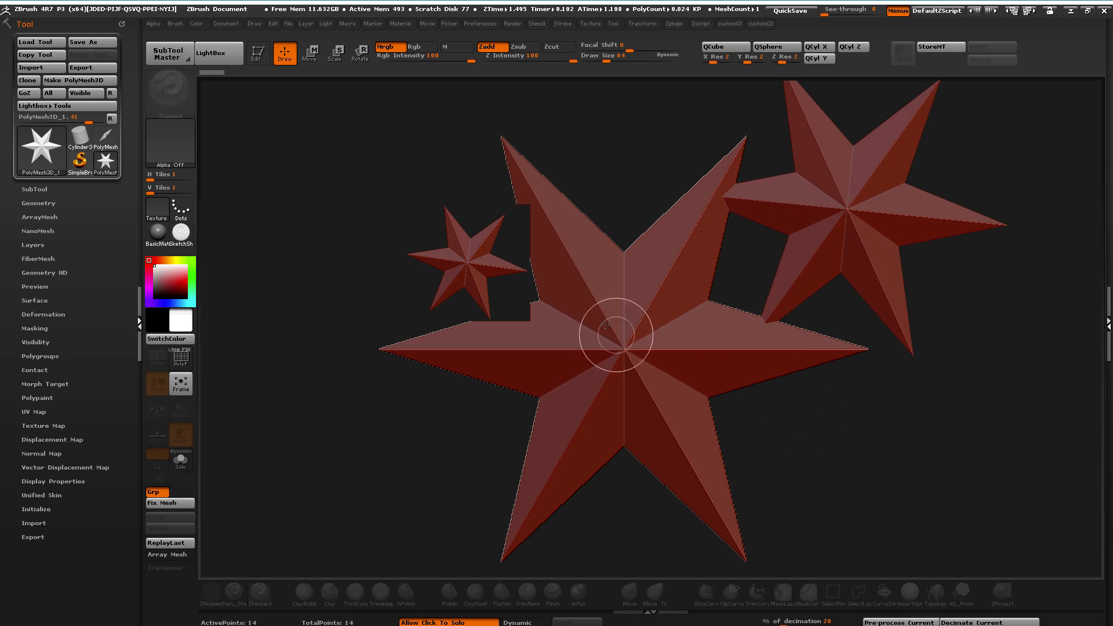
pyautogui.moveTo(582, 327); pyautogui.dragTo(529, 477)
pyautogui.moveTo(802, 393); pyautogui.dragTo(658, 436)
pyautogui.moveTo(559, 264); pyautogui.dragTo(548, 342)
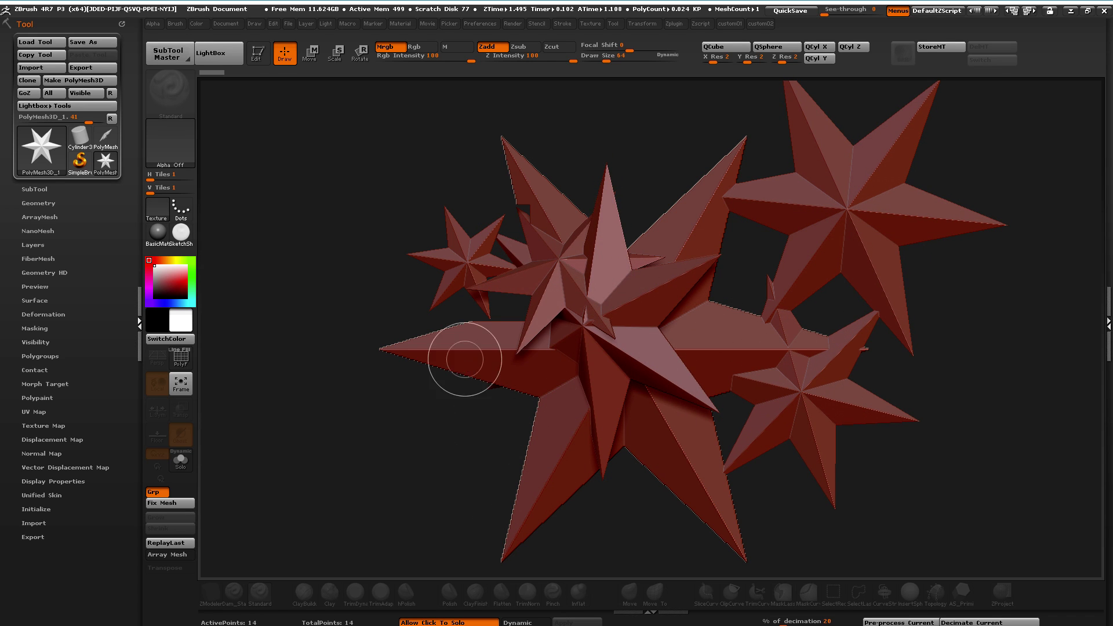
pyautogui.moveTo(482, 406); pyautogui.dragTo(441, 440)
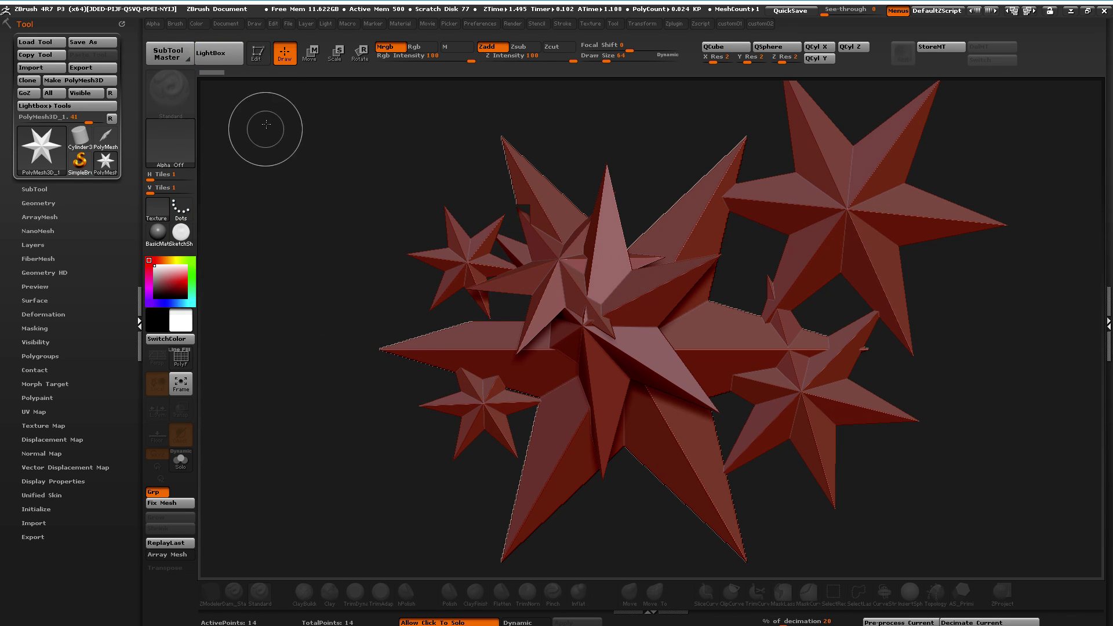
# Return to Edit mode, clear the dropped star copies and bring the editable star to the canvas centre
pyautogui.click(257, 54)
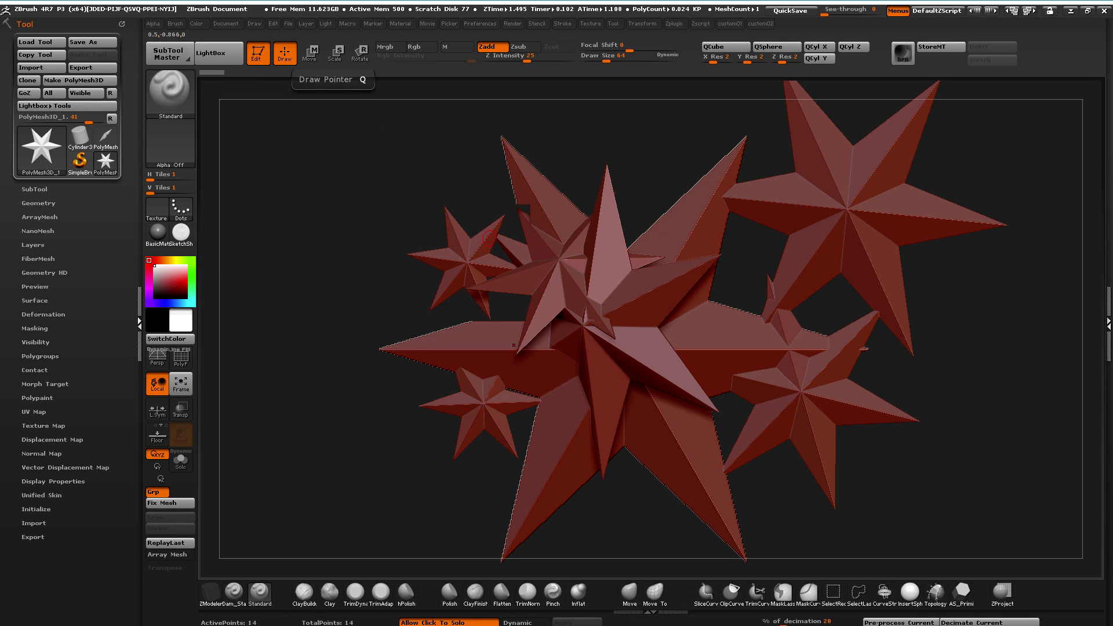
pyautogui.hotkey('ctrl', 'n')
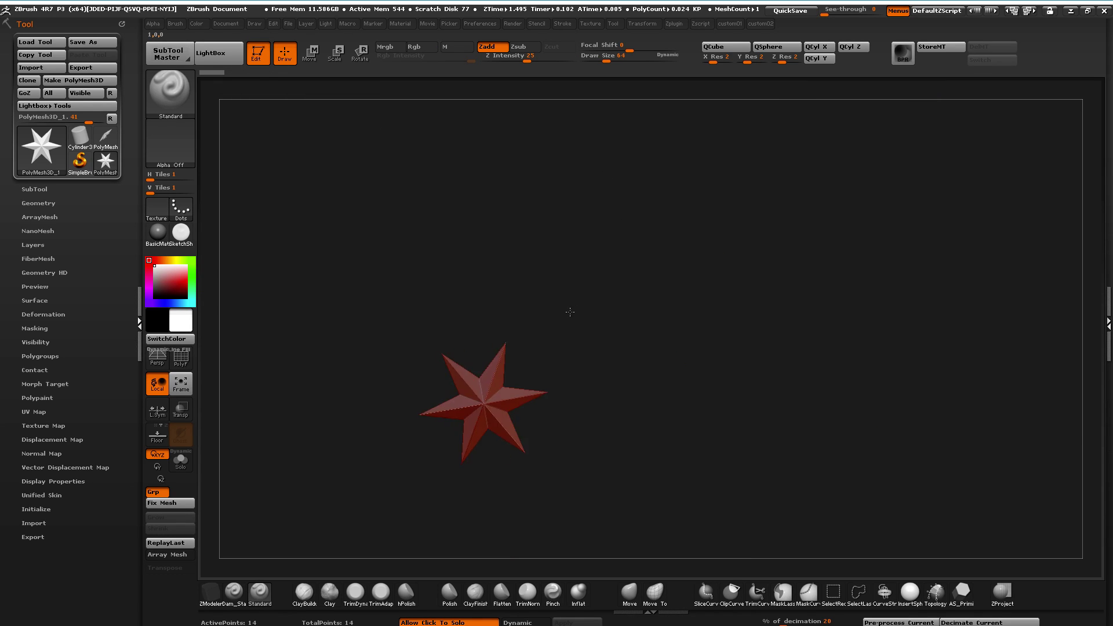
pyautogui.keyDown('alt'); pyautogui.moveTo(813, 314); pyautogui.dragTo(772, 195); pyautogui.keyUp('alt')
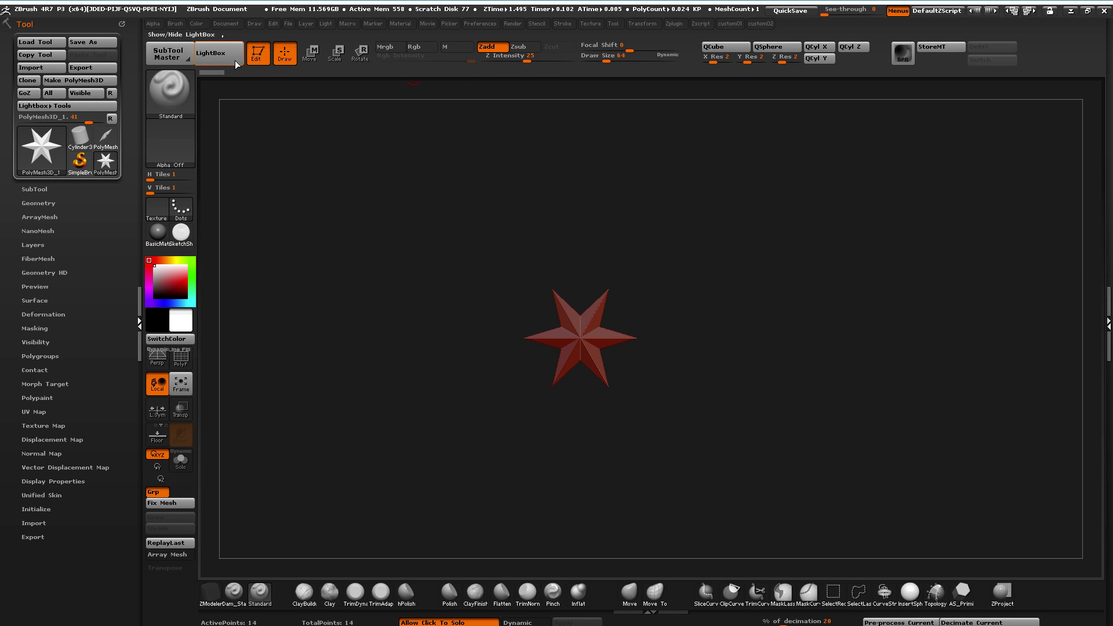
# Load the DynaMesh016.ZPR project from the LightBox projects
pyautogui.press(',')
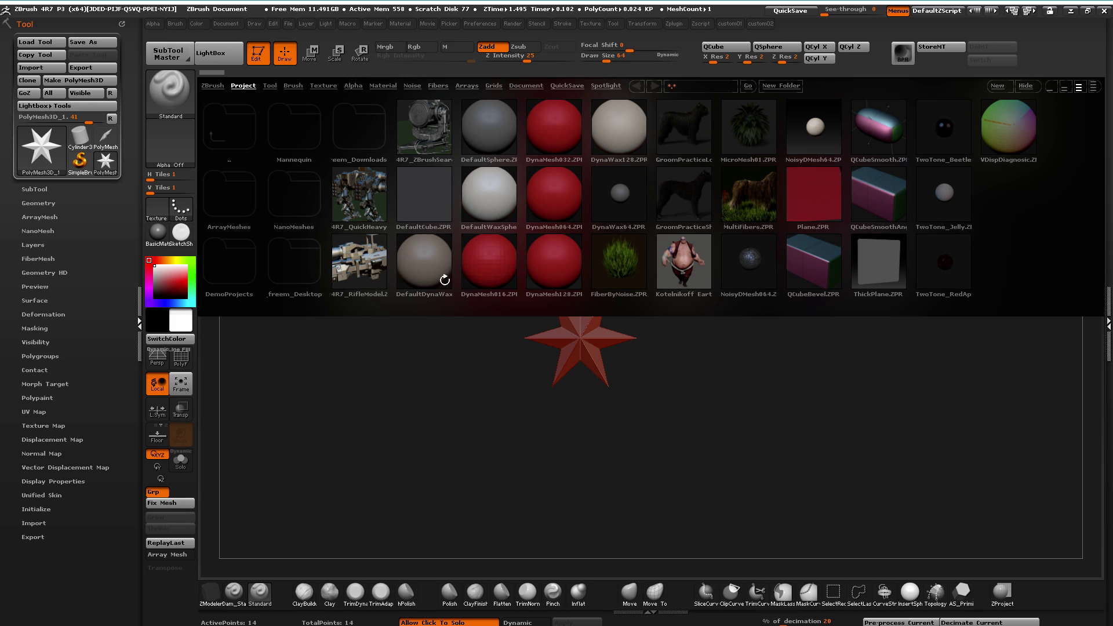
pyautogui.doubleClick(479, 264)
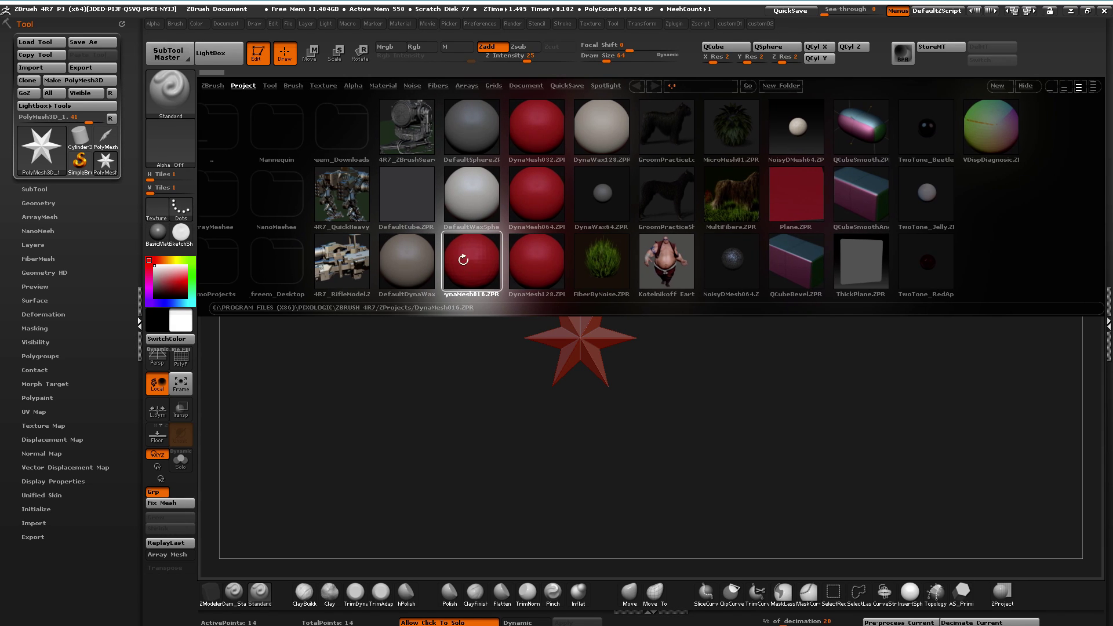
pyautogui.click(582, 351)
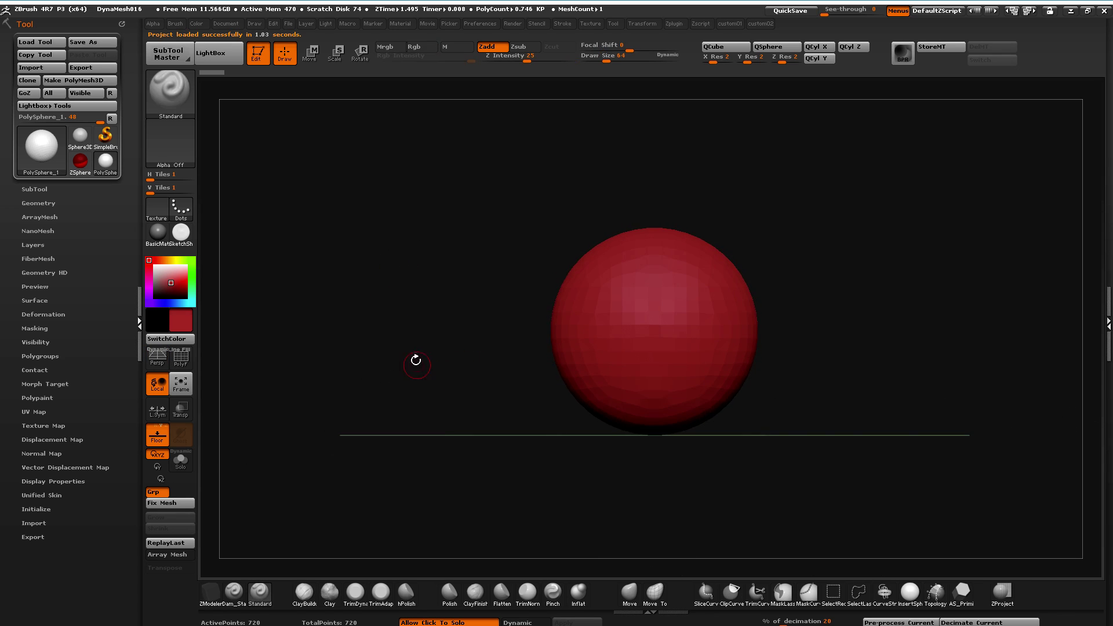
# Try a rectangular mask over the lower part of the sphere and clear it again
pyautogui.press('ctrl')
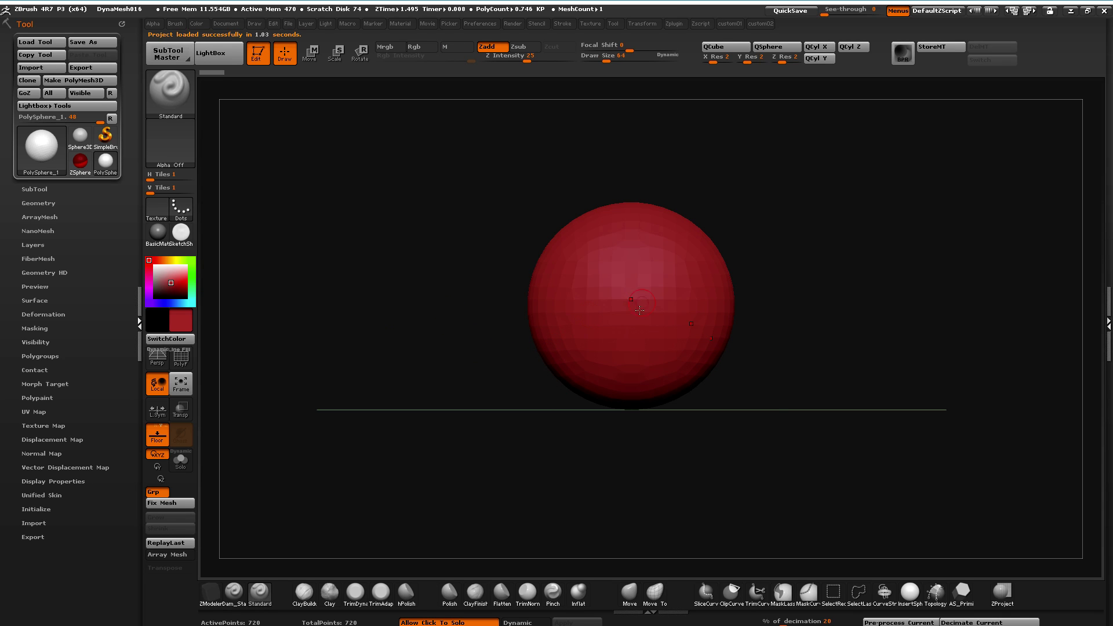
pyautogui.keyDown('ctrl'); pyautogui.moveTo(506, 340); pyautogui.dragTo(784, 491); pyautogui.keyUp('ctrl')
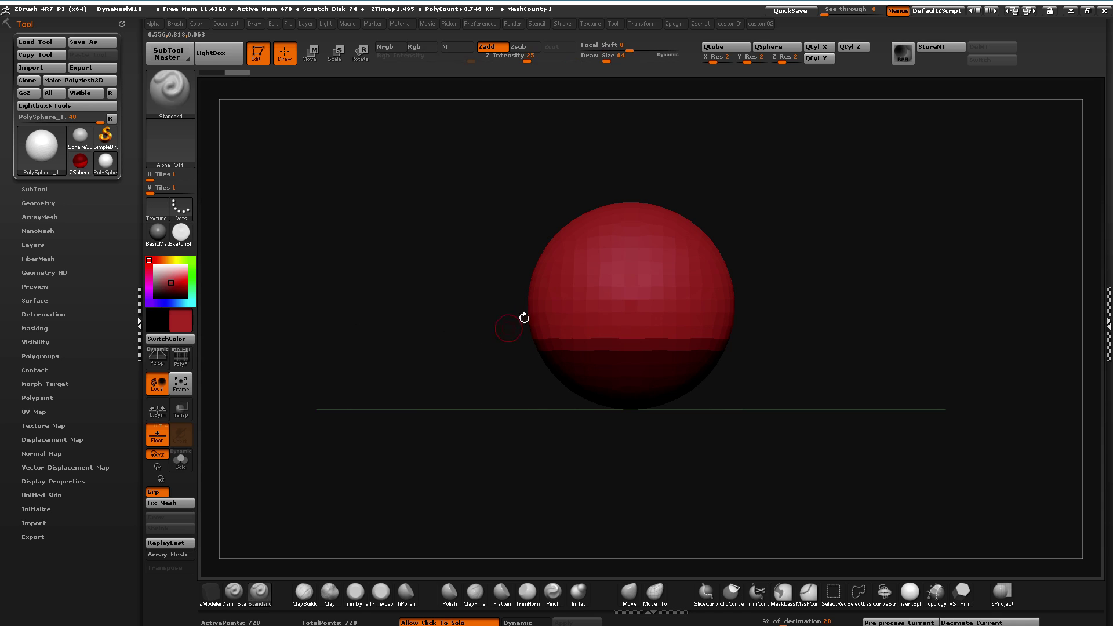
pyautogui.keyDown('ctrl'); pyautogui.moveTo(636, 189); pyautogui.dragTo(763, 458); pyautogui.keyUp('ctrl')
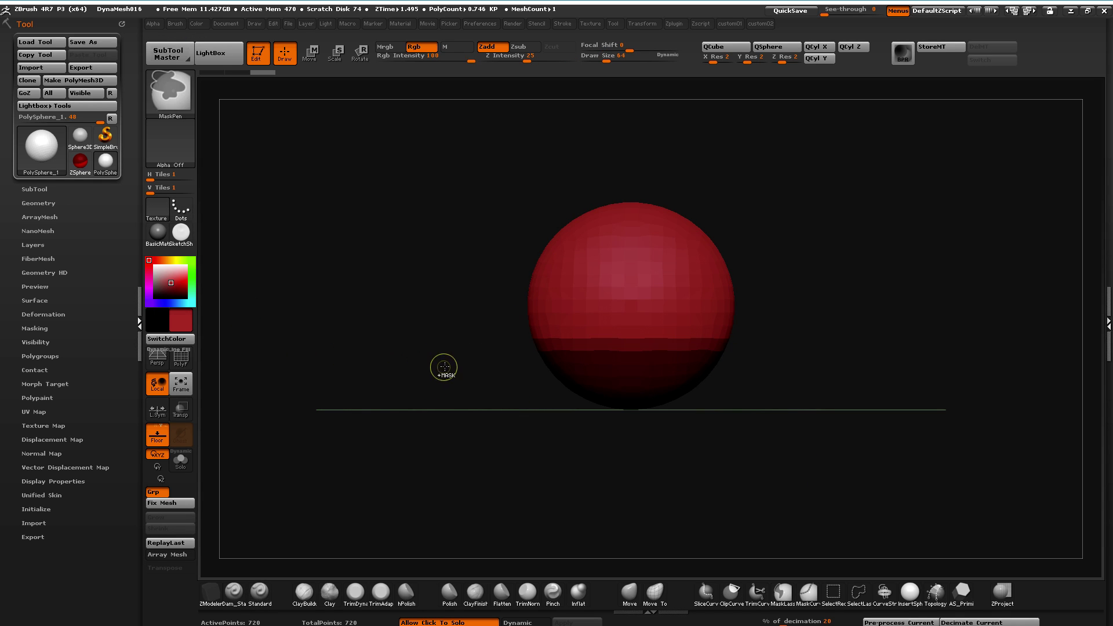
pyautogui.keyDown('ctrl'); pyautogui.moveTo(219, 321); pyautogui.dragTo(235, 336); pyautogui.keyUp('ctrl')
pyautogui.moveTo(261, 330); pyautogui.dragTo(583, 401)
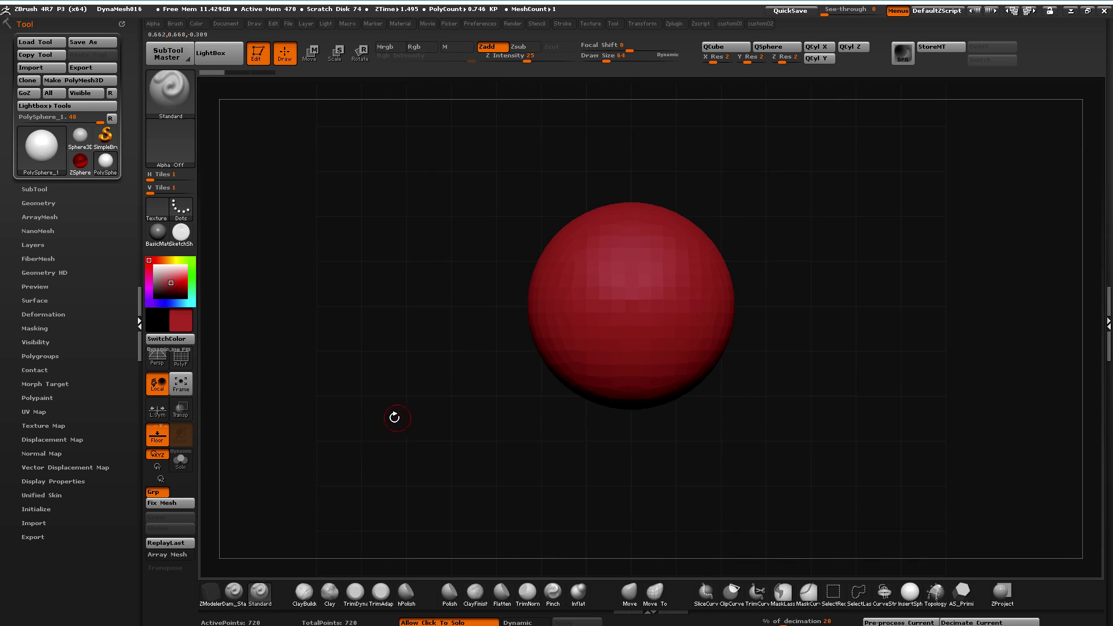
# Switch to an enlarged Move brush, try pulling the sphere's underside and side outward, and undo the pulls
pyautogui.click(630, 591)
pyautogui.press(']')
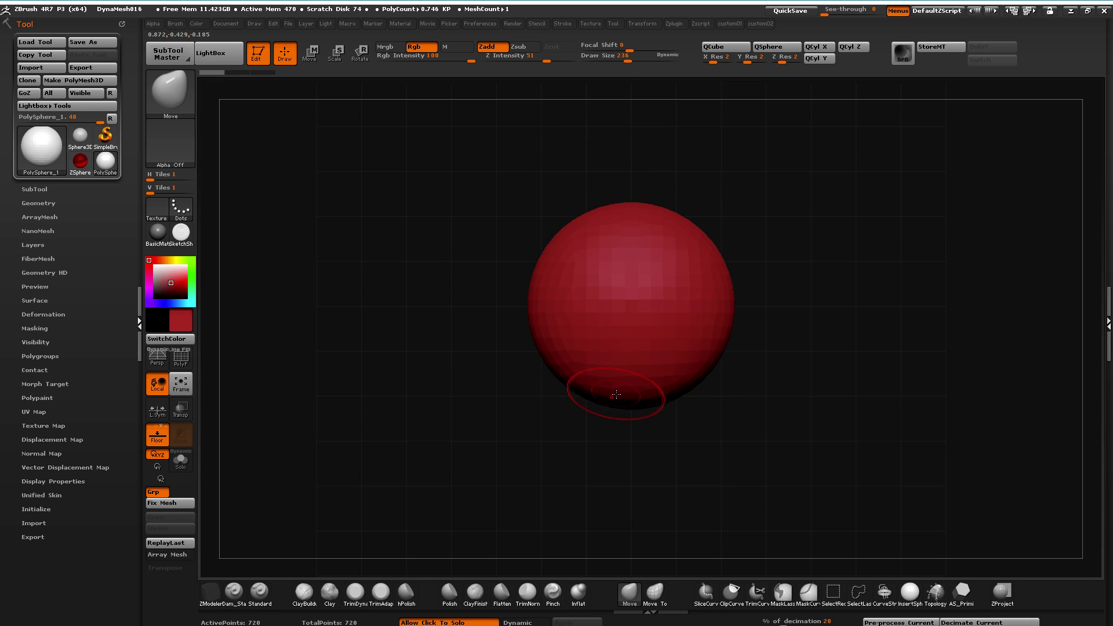
pyautogui.moveTo(619, 392); pyautogui.dragTo(621, 433)
pyautogui.hotkey('ctrl', 'z')
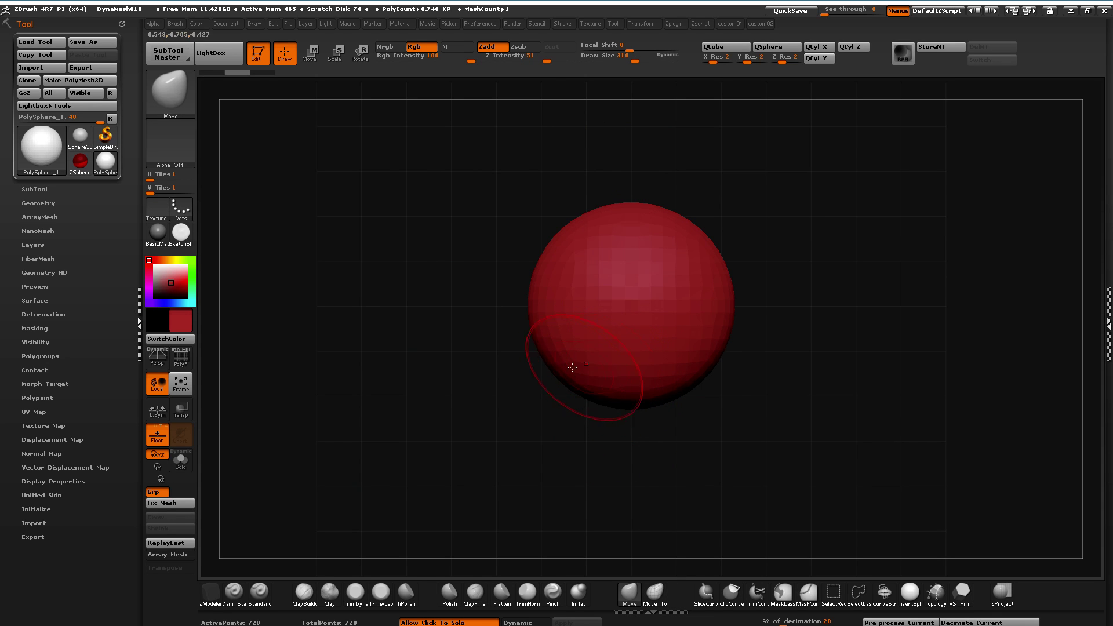
pyautogui.moveTo(545, 294); pyautogui.dragTo(488, 299)
pyautogui.moveTo(493, 384)
pyautogui.mouseDown()
pyautogui.moveTo(515, 429)
pyautogui.moveTo(406, 325)
pyautogui.moveTo(298, 251)
pyautogui.moveTo(220, 371)
pyautogui.moveTo(289, 282)
pyautogui.mouseUp()
pyautogui.hotkey('ctrl', 'z')
pyautogui.moveTo(477, 524); pyautogui.dragTo(285, 195)
pyautogui.moveTo(376, 375)
pyautogui.mouseDown()
pyautogui.moveTo(377, 176)
pyautogui.moveTo(368, 173)
pyautogui.mouseUp()
pyautogui.moveTo(466, 409); pyautogui.dragTo(464, 444)
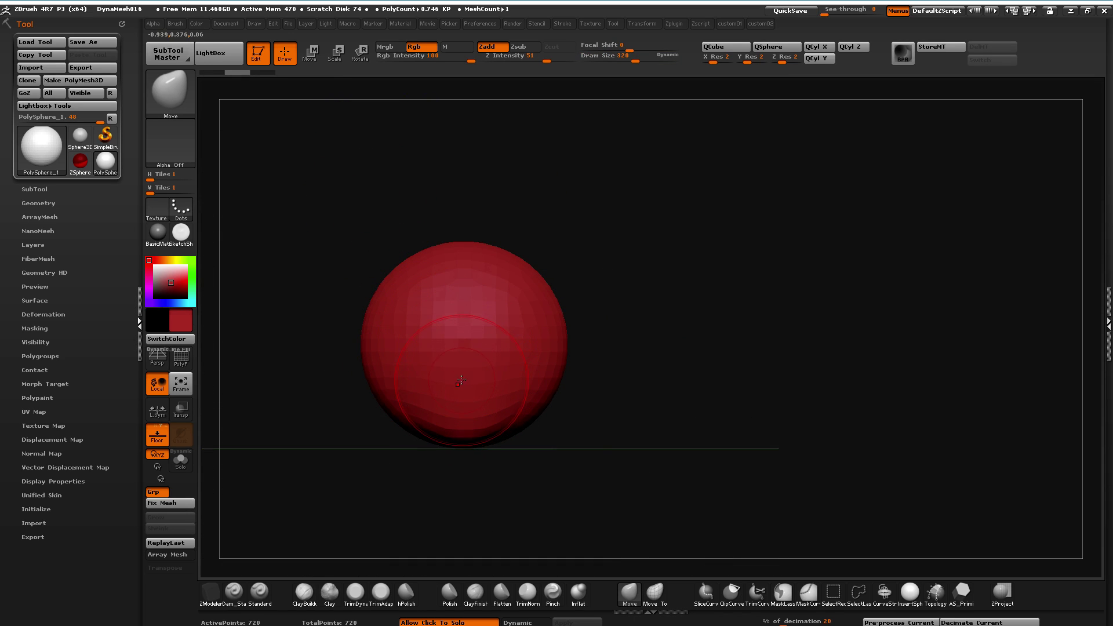
# Activate mirrored symmetry across the X axis for the sphere
pyautogui.hotkey('shift', '1')
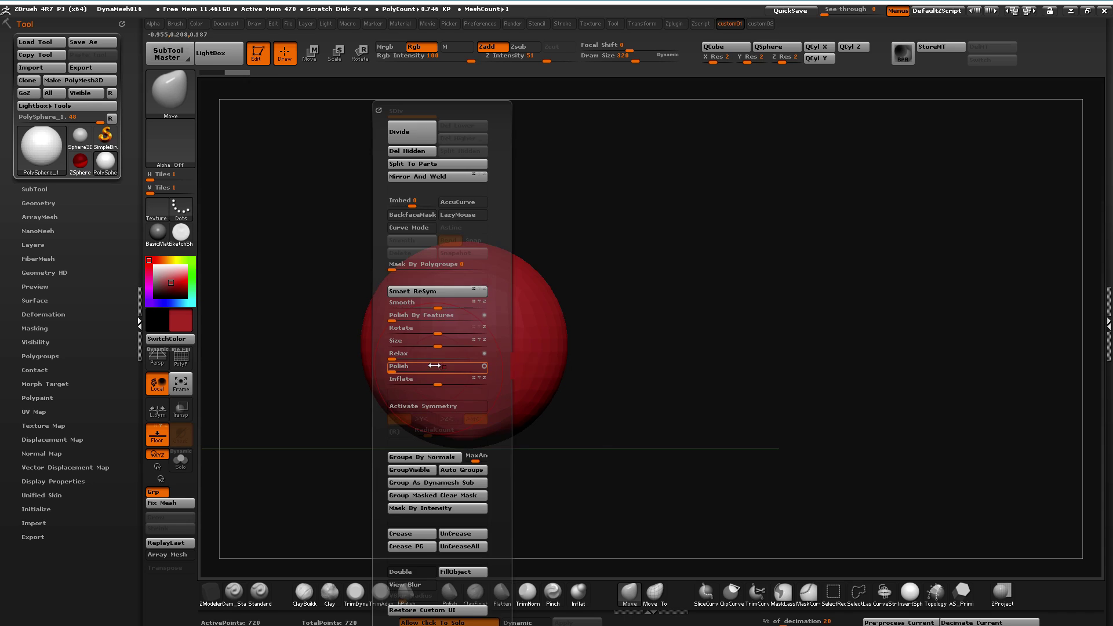
pyautogui.hotkey('shift', '2')
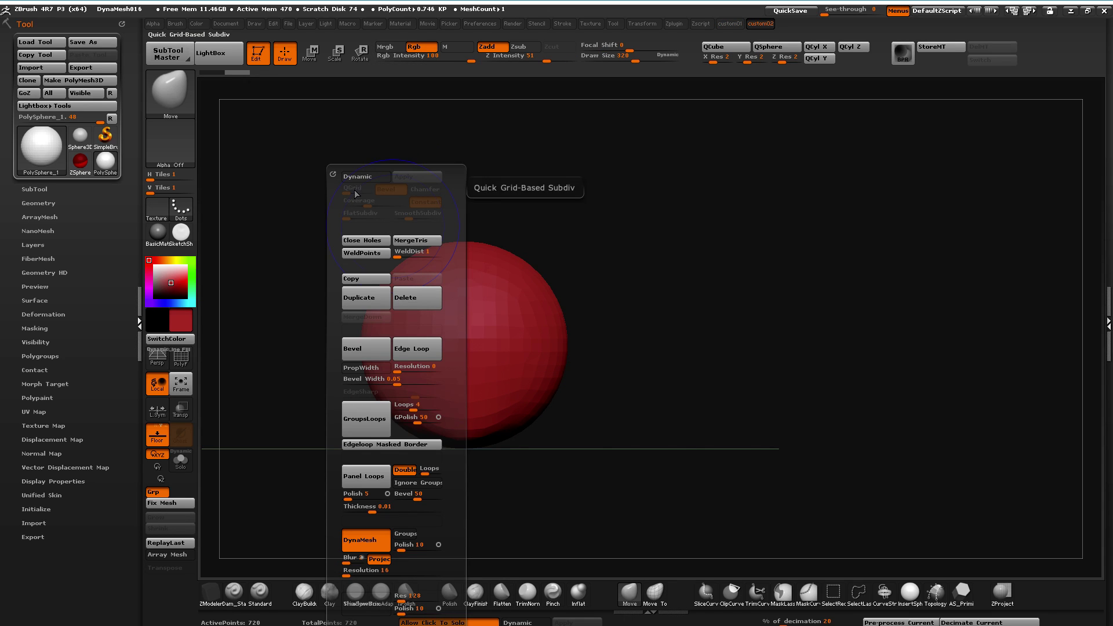
pyautogui.hotkey('shift', '1')
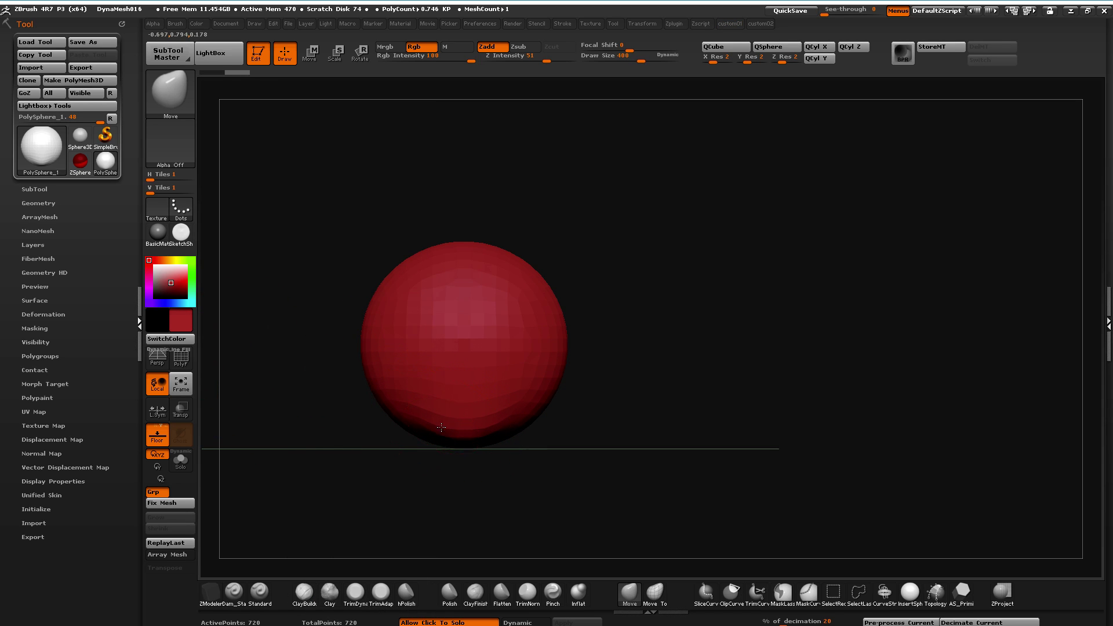
pyautogui.press('ctrl')
pyautogui.hotkey('shift', '1')
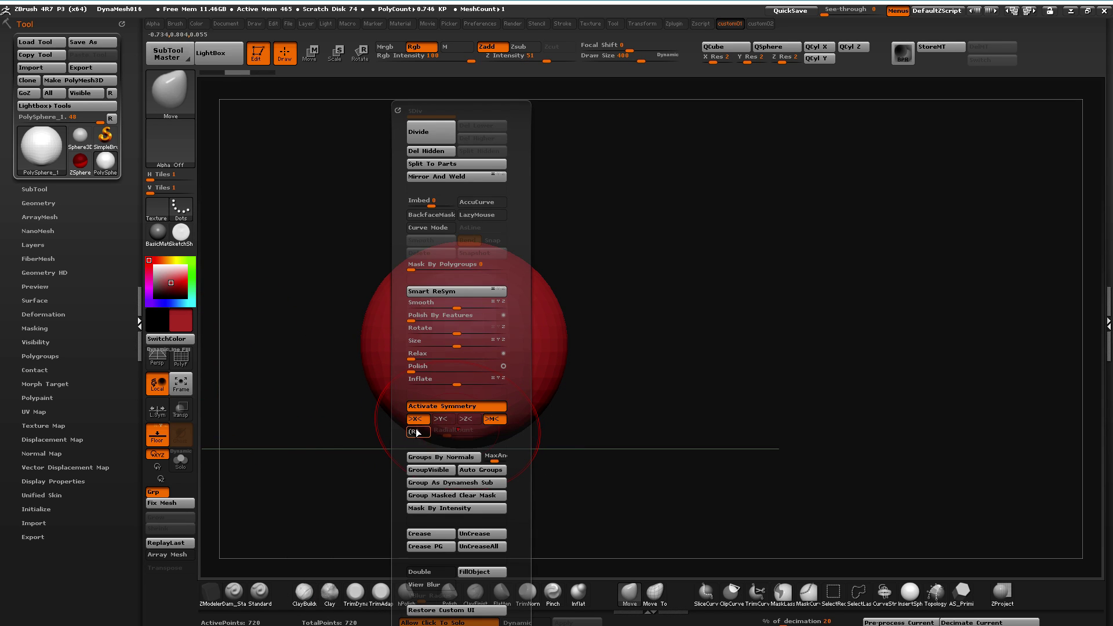
# Pull the sphere's underside downward with the Move brush to begin a chin
pyautogui.moveTo(410, 427)
pyautogui.mouseDown()
pyautogui.moveTo(449, 460)
pyautogui.moveTo(514, 471)
pyautogui.moveTo(457, 462)
pyautogui.moveTo(469, 461)
pyautogui.mouseUp()
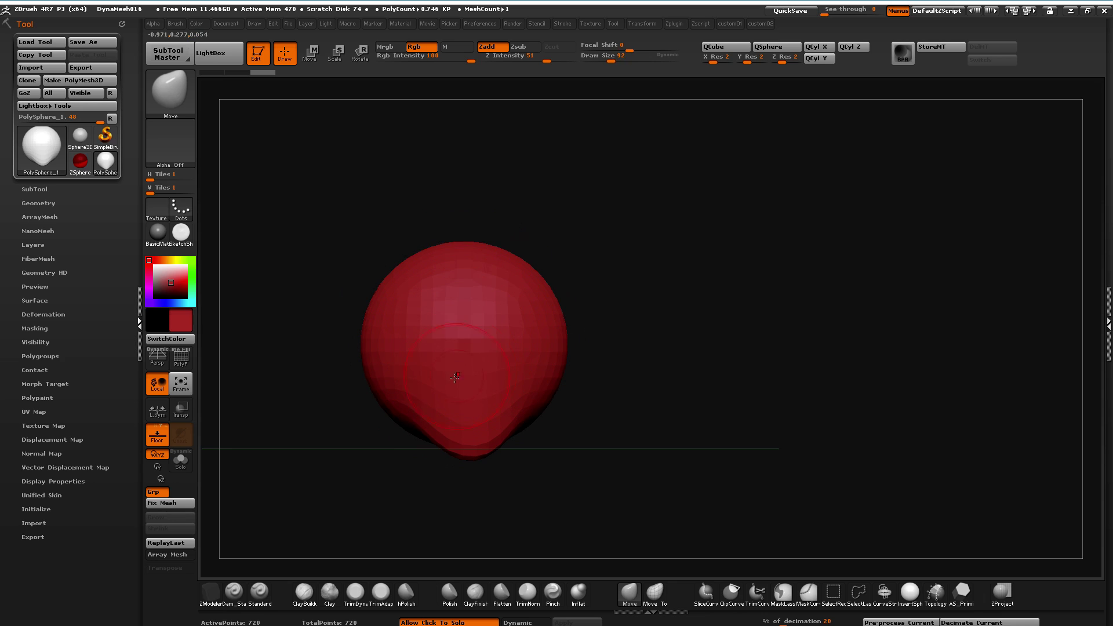
pyautogui.moveTo(255, 325)
pyautogui.keyDown('alt'); pyautogui.mouseDown()
pyautogui.moveTo(233, 290)
pyautogui.moveTo(313, 385)
pyautogui.moveTo(296, 375)
pyautogui.moveTo(325, 391)
pyautogui.mouseUp(); pyautogui.keyUp('alt')
pyautogui.moveTo(429, 408); pyautogui.dragTo(430, 437)
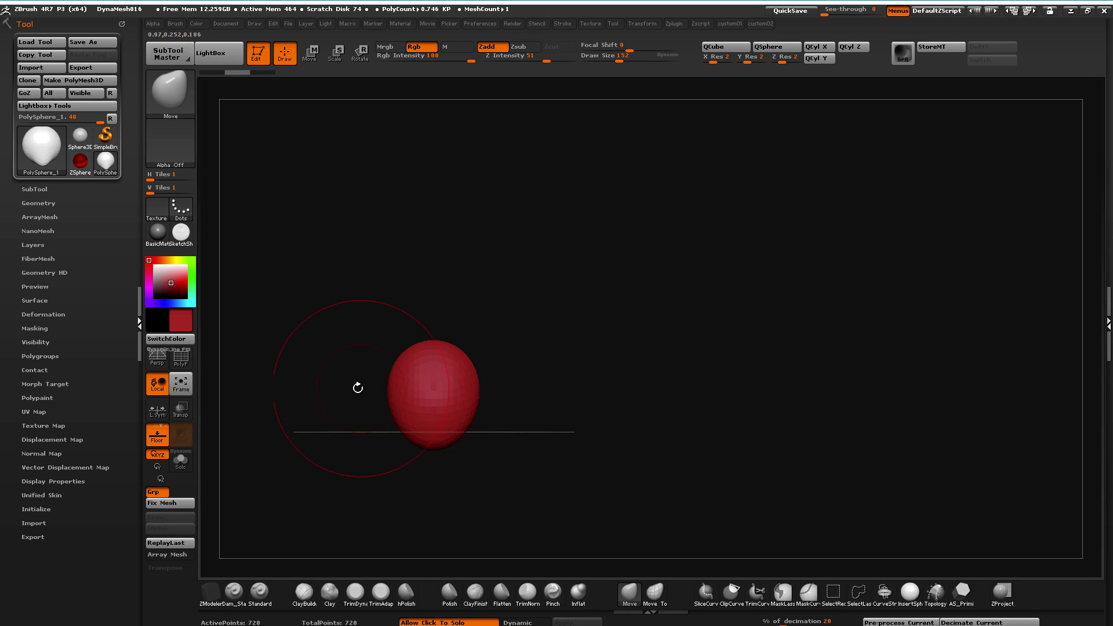
# Push in the lower back and sides with the Move brush to taper the form into an egg-shaped head
pyautogui.keyDown('shift'); pyautogui.moveTo(361, 387); pyautogui.dragTo(392, 392); pyautogui.keyUp('shift')
pyautogui.moveTo(505, 411); pyautogui.dragTo(496, 402)
pyautogui.moveTo(445, 363); pyautogui.dragTo(429, 359)
pyautogui.moveTo(426, 397)
pyautogui.mouseDown()
pyautogui.moveTo(470, 410)
pyautogui.moveTo(431, 380)
pyautogui.mouseUp()
pyautogui.moveTo(483, 352)
pyautogui.mouseDown()
pyautogui.moveTo(433, 357)
pyautogui.moveTo(426, 384)
pyautogui.mouseUp()
pyautogui.press('[')
pyautogui.press('[')
pyautogui.press('[')
pyautogui.press('[')
pyautogui.moveTo(347, 374)
pyautogui.keyDown('shift'); pyautogui.mouseDown()
pyautogui.moveTo(307, 382)
pyautogui.moveTo(370, 370)
pyautogui.moveTo(374, 406)
pyautogui.mouseUp(); pyautogui.keyUp('shift')
pyautogui.keyDown('alt'); pyautogui.moveTo(602, 481); pyautogui.dragTo(708, 397); pyautogui.keyUp('alt')
pyautogui.keyDown('alt'); pyautogui.moveTo(675, 467); pyautogui.dragTo(757, 408); pyautogui.keyUp('alt')
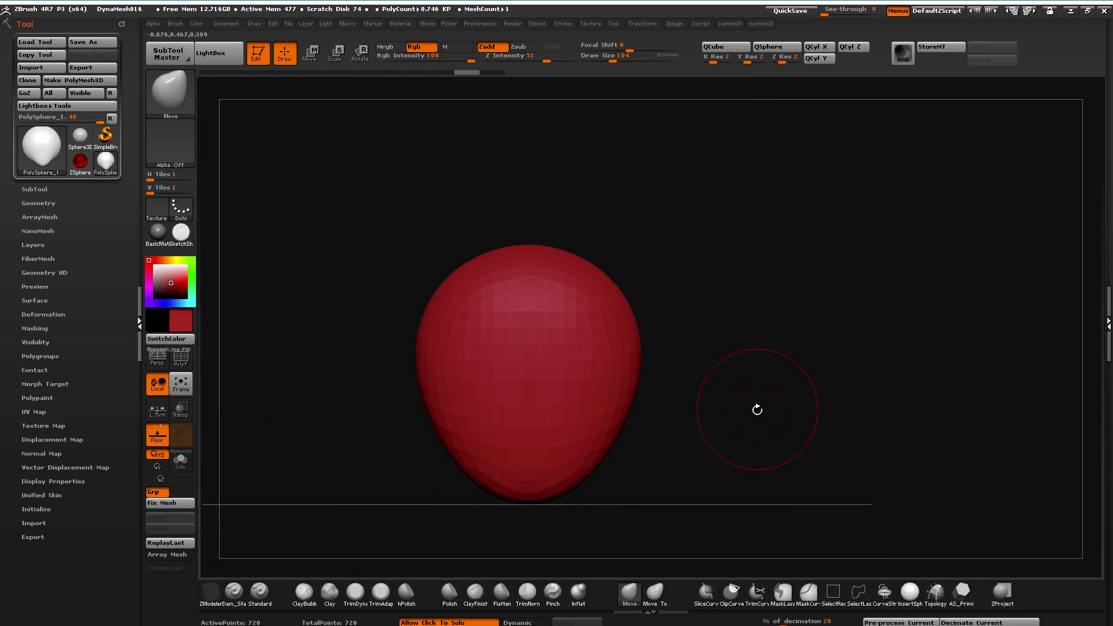
# Push both sides of the head inward with a larger Move brush to narrow the temples and cheeks
pyautogui.press(']')
pyautogui.press(']')
pyautogui.press(']')
pyautogui.press(']')
pyautogui.moveTo(417, 356); pyautogui.dragTo(427, 355)
pyautogui.moveTo(408, 350); pyautogui.dragTo(435, 330)
pyautogui.moveTo(431, 389); pyautogui.dragTo(440, 382)
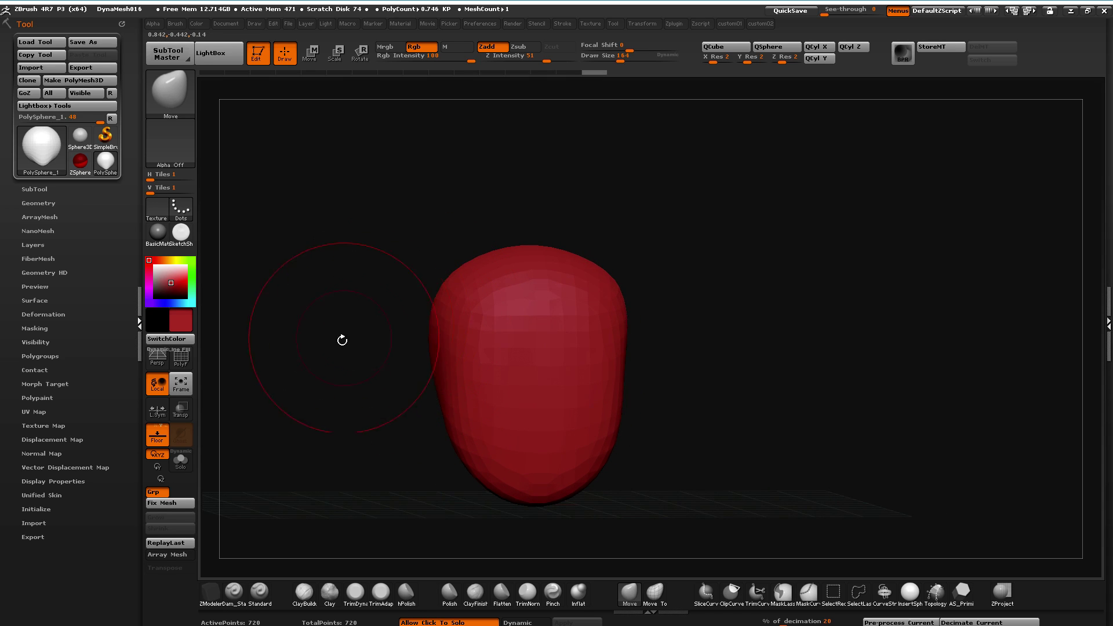
# Shape the back of the skull and its slope toward the chin with the Move brush from the side
pyautogui.moveTo(343, 336); pyautogui.dragTo(533, 362)
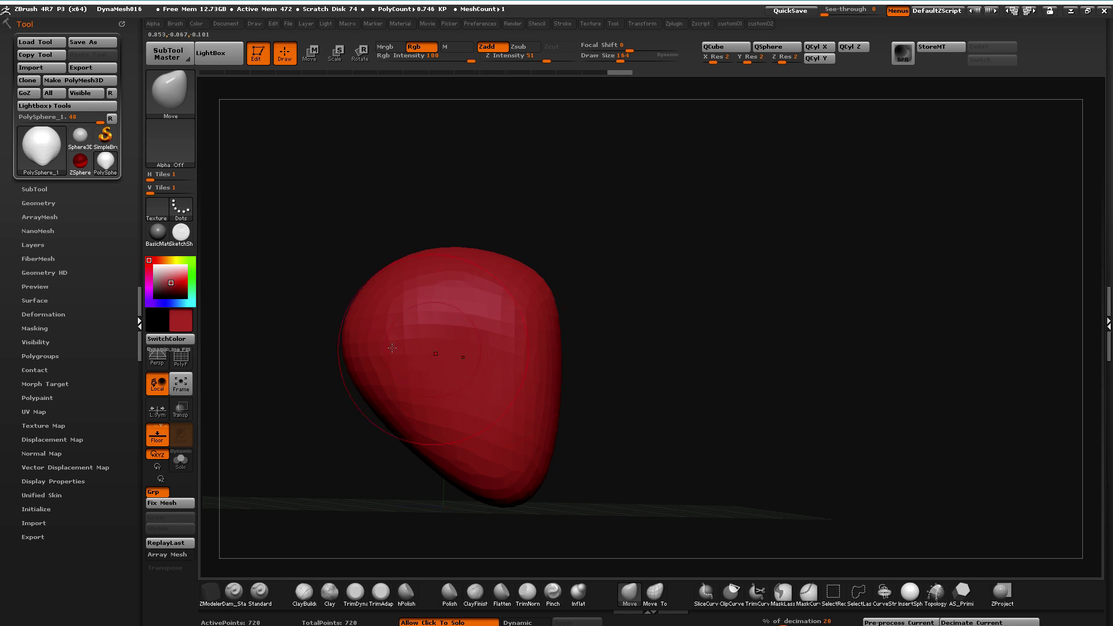
pyautogui.moveTo(412, 348); pyautogui.dragTo(407, 349)
pyautogui.moveTo(367, 423); pyautogui.dragTo(347, 401)
pyautogui.moveTo(380, 360); pyautogui.dragTo(390, 379)
pyautogui.moveTo(643, 492)
pyautogui.mouseDown()
pyautogui.moveTo(515, 472)
pyautogui.moveTo(412, 424)
pyautogui.moveTo(482, 452)
pyautogui.moveTo(462, 422)
pyautogui.moveTo(527, 442)
pyautogui.moveTo(576, 410)
pyautogui.moveTo(491, 450)
pyautogui.moveTo(417, 400)
pyautogui.moveTo(665, 430)
pyautogui.mouseUp()
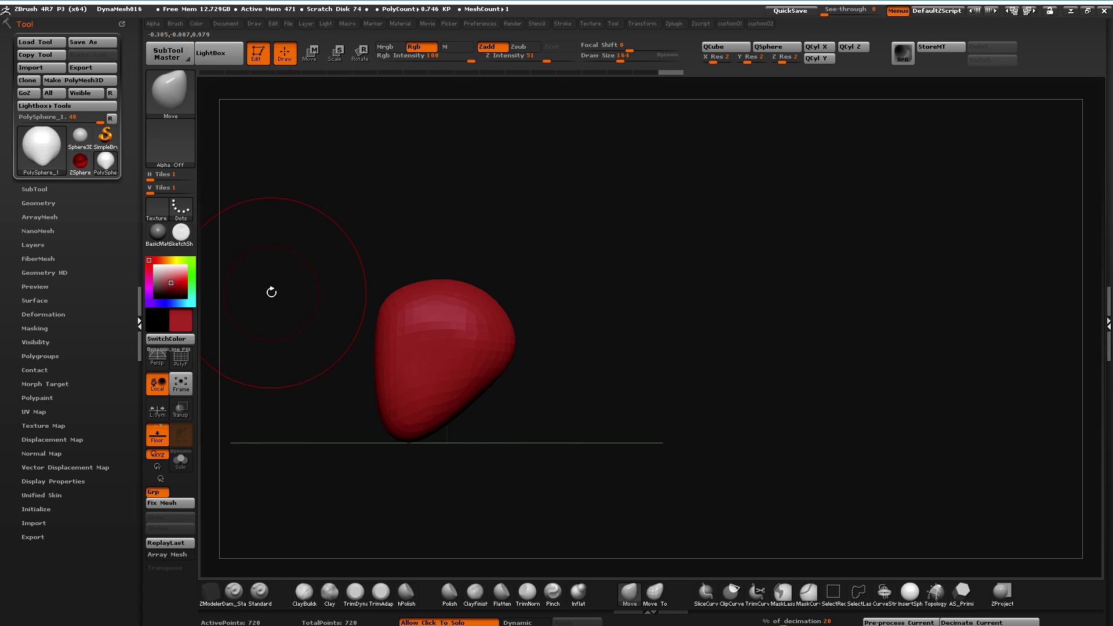
# Raise the crown of the head slightly into a rounder dome with the Move brush from the front
pyautogui.moveTo(269, 299); pyautogui.dragTo(350, 310)
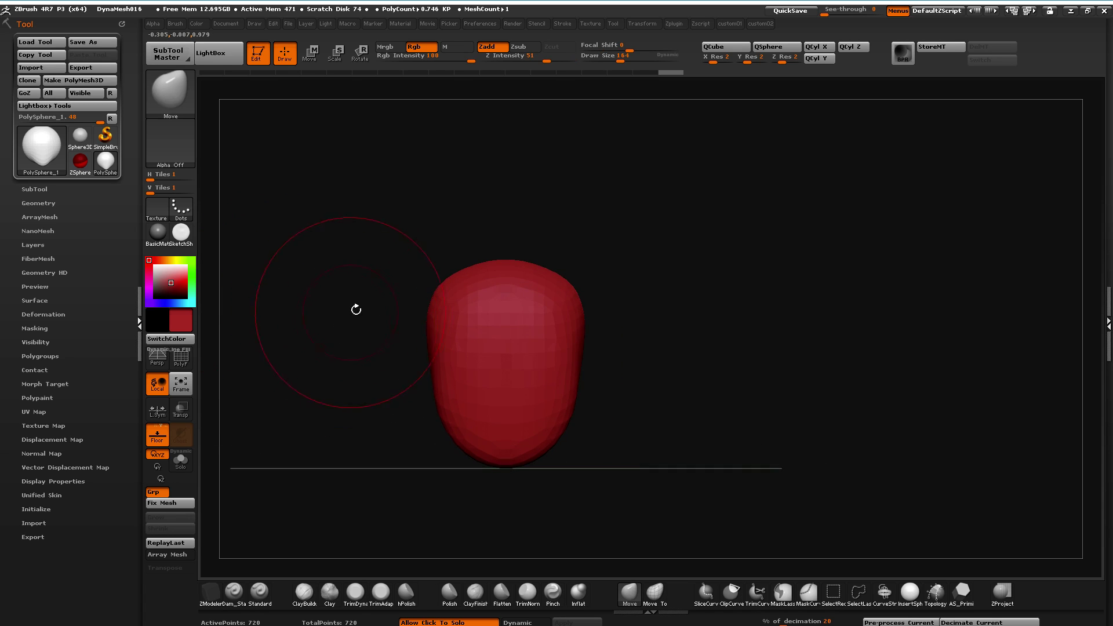
pyautogui.moveTo(487, 275); pyautogui.dragTo(488, 271)
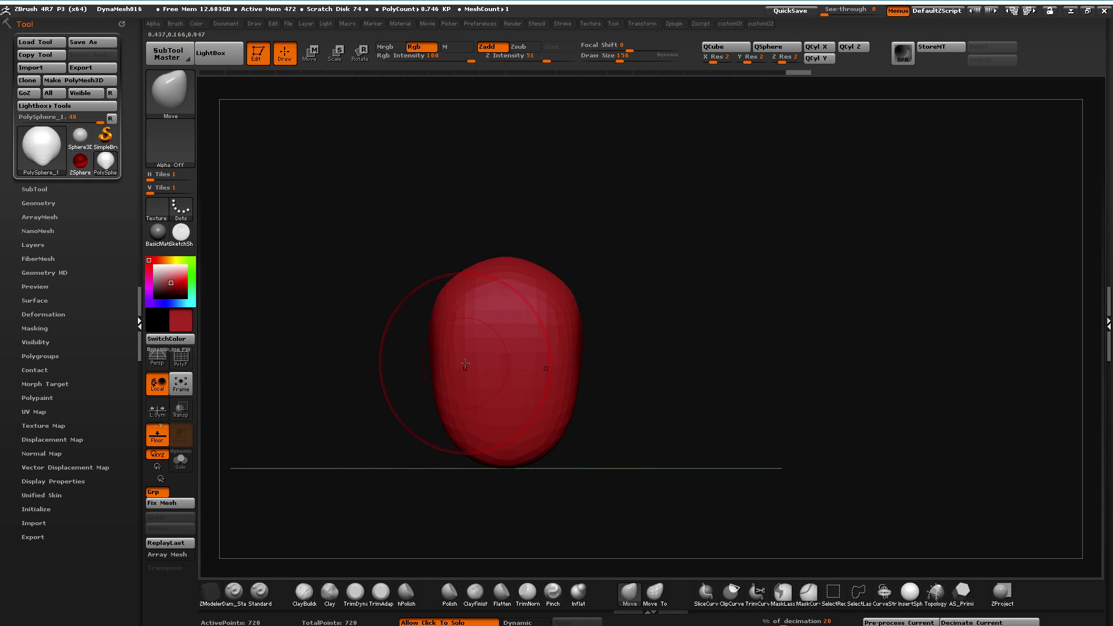
pyautogui.moveTo(377, 337); pyautogui.dragTo(348, 351)
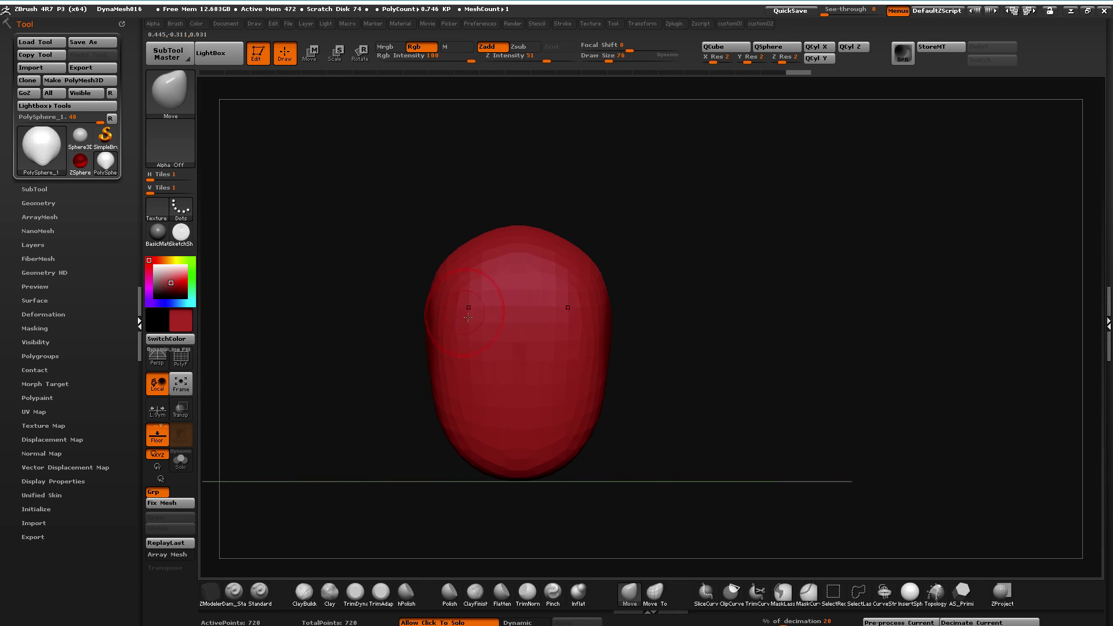
# Mask two symmetrical eye-socket patches on the face and invert the mask so only the sockets stay editable
pyautogui.press('ctrl')
pyautogui.press('ctrl')
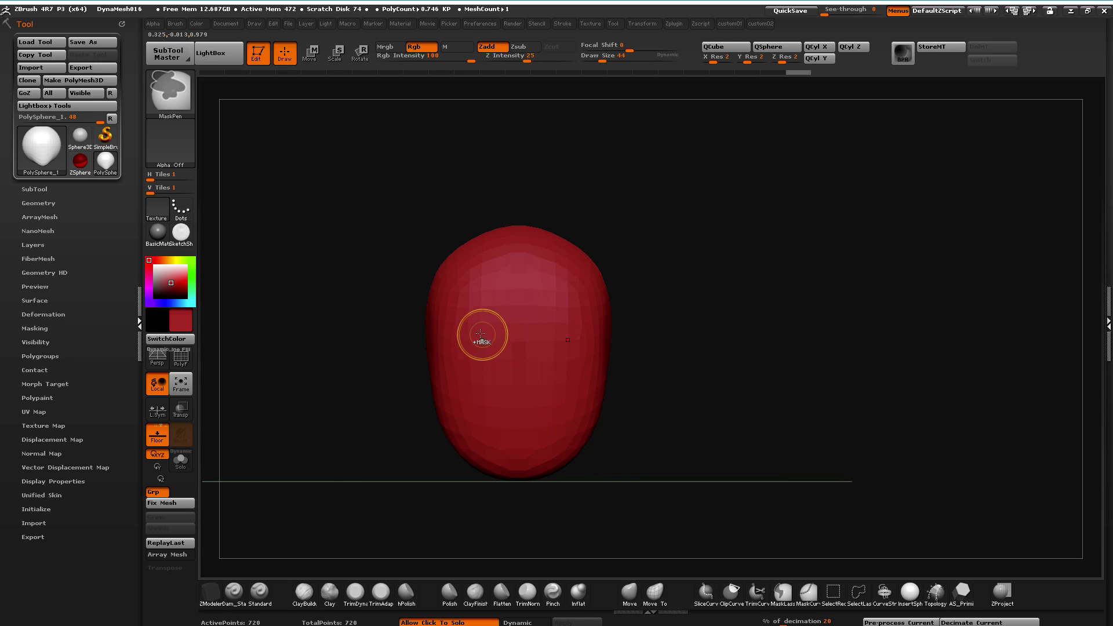
pyautogui.moveTo(489, 340)
pyautogui.keyDown('ctrl'); pyautogui.mouseDown()
pyautogui.moveTo(484, 350)
pyautogui.moveTo(468, 342)
pyautogui.mouseUp(); pyautogui.keyUp('ctrl')
pyautogui.hotkey('ctrl', 'z')
pyautogui.moveTo(292, 348)
pyautogui.mouseDown()
pyautogui.moveTo(353, 363)
pyautogui.moveTo(313, 375)
pyautogui.mouseUp()
pyautogui.press('ctrl')
pyautogui.keyDown('ctrl'); pyautogui.click(321, 360); pyautogui.keyUp('ctrl')
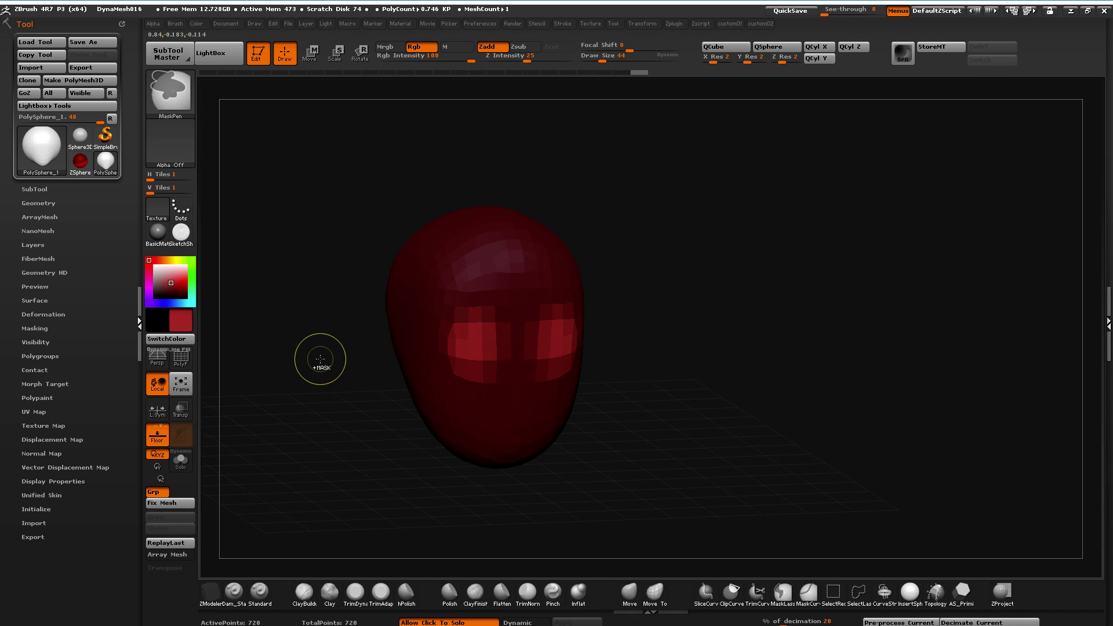
# Push the unmasked eye sockets back into the head with the transpose Move line
pyautogui.press('b')
pyautogui.press('m')
pyautogui.press('v')
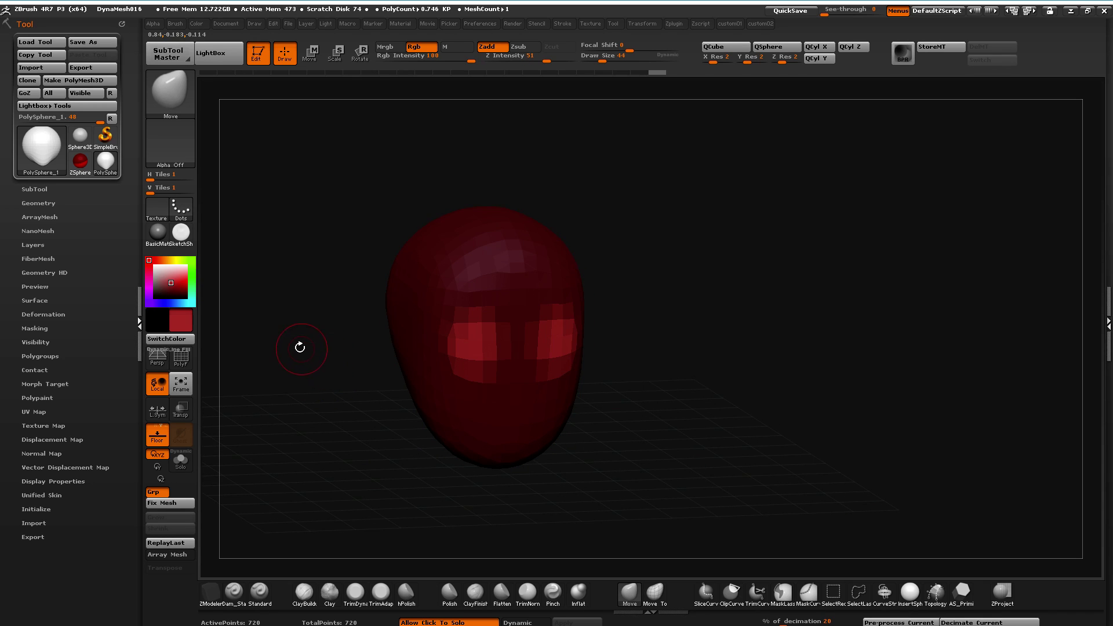
pyautogui.moveTo(302, 348); pyautogui.dragTo(331, 345)
pyautogui.press('w')
pyautogui.moveTo(460, 336); pyautogui.dragTo(597, 336)
pyautogui.moveTo(524, 337); pyautogui.dragTo(500, 338)
# Clear the mask, return to Draw mode and remesh the head with DynaMesh
pyautogui.moveTo(550, 445); pyautogui.dragTo(319, 190)
pyautogui.click(285, 52)
pyautogui.moveTo(315, 282); pyautogui.dragTo(280, 298)
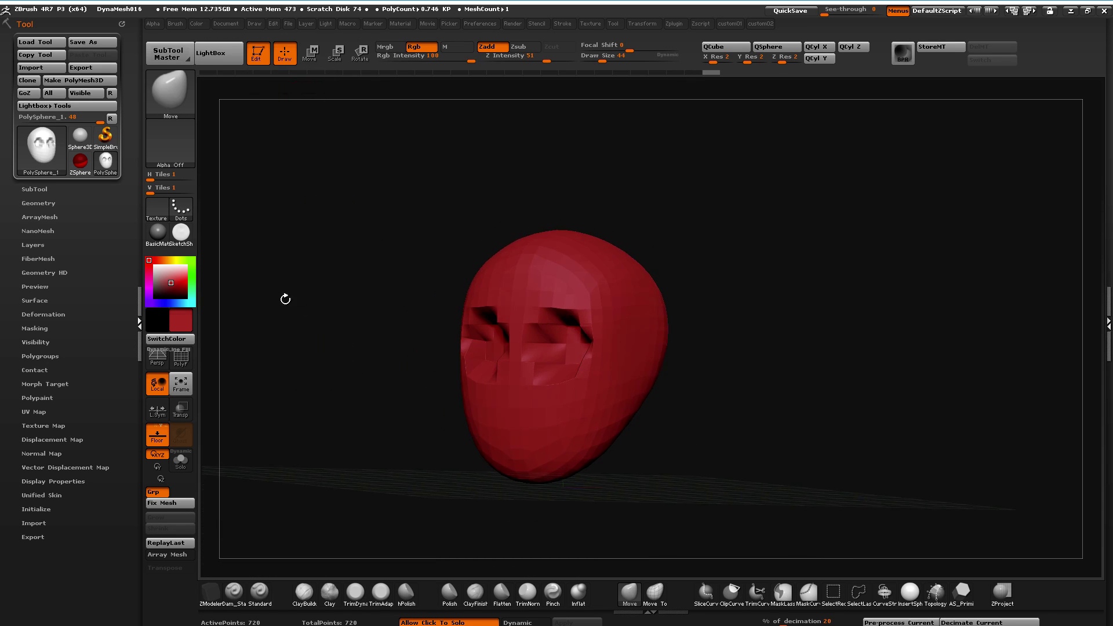
pyautogui.moveTo(339, 325); pyautogui.dragTo(439, 363)
pyautogui.press('space')
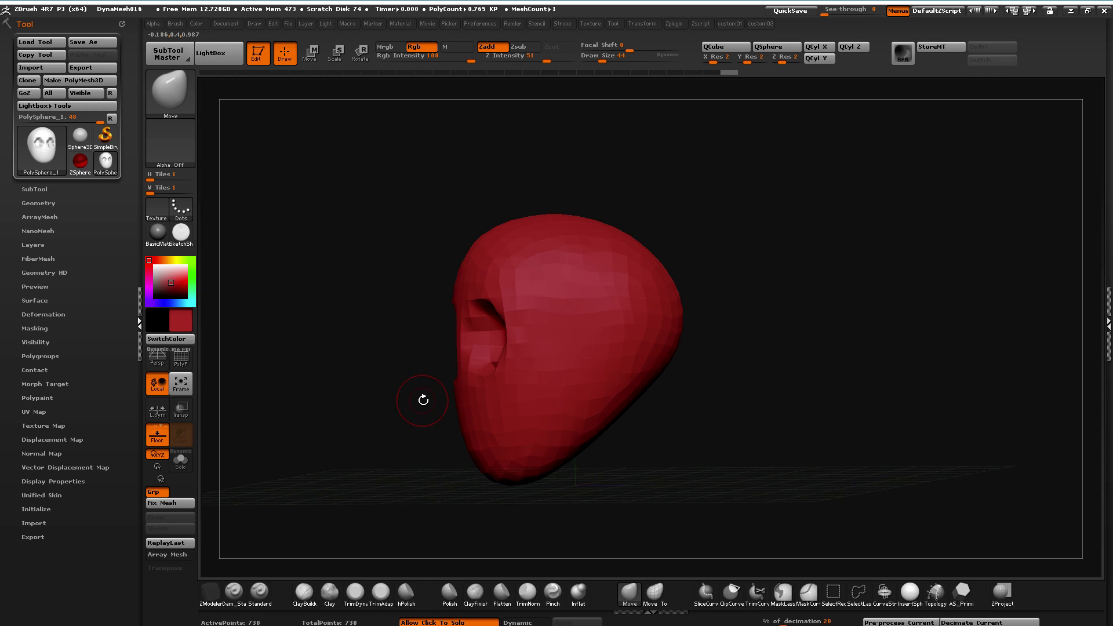
# Pull a wedge-shaped nose out from the middle of the face and broaden the head slightly with the Move brush
pyautogui.moveTo(431, 388)
pyautogui.mouseDown()
pyautogui.moveTo(412, 381)
pyautogui.moveTo(418, 374)
pyautogui.mouseUp()
pyautogui.moveTo(479, 351)
pyautogui.mouseDown()
pyautogui.moveTo(470, 348)
pyautogui.moveTo(463, 369)
pyautogui.moveTo(474, 389)
pyautogui.mouseUp()
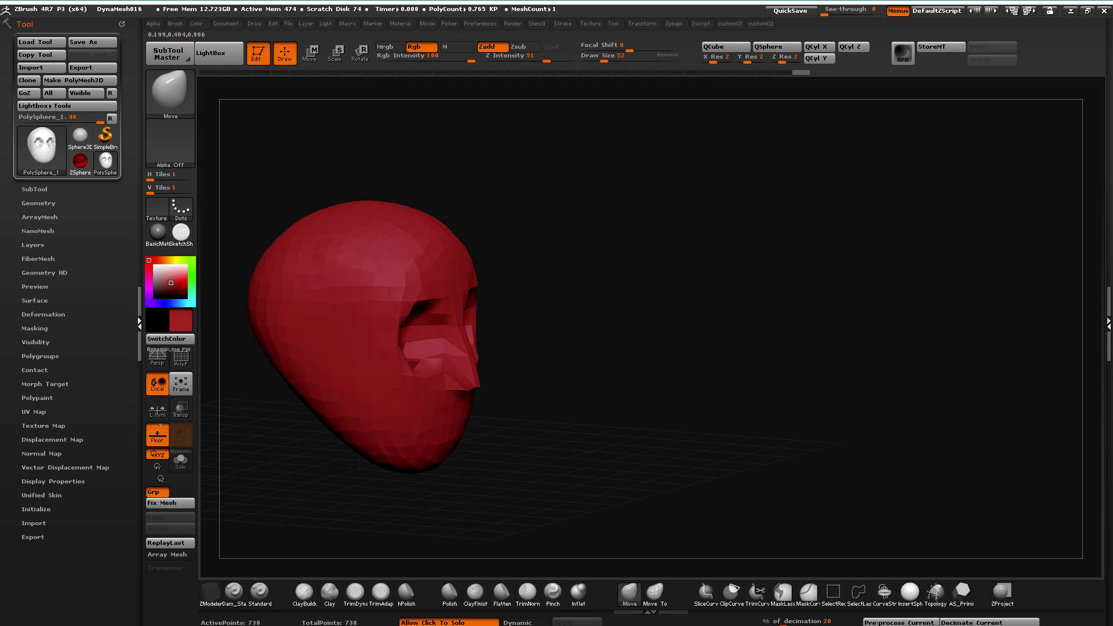
pyautogui.moveTo(530, 452); pyautogui.dragTo(523, 450)
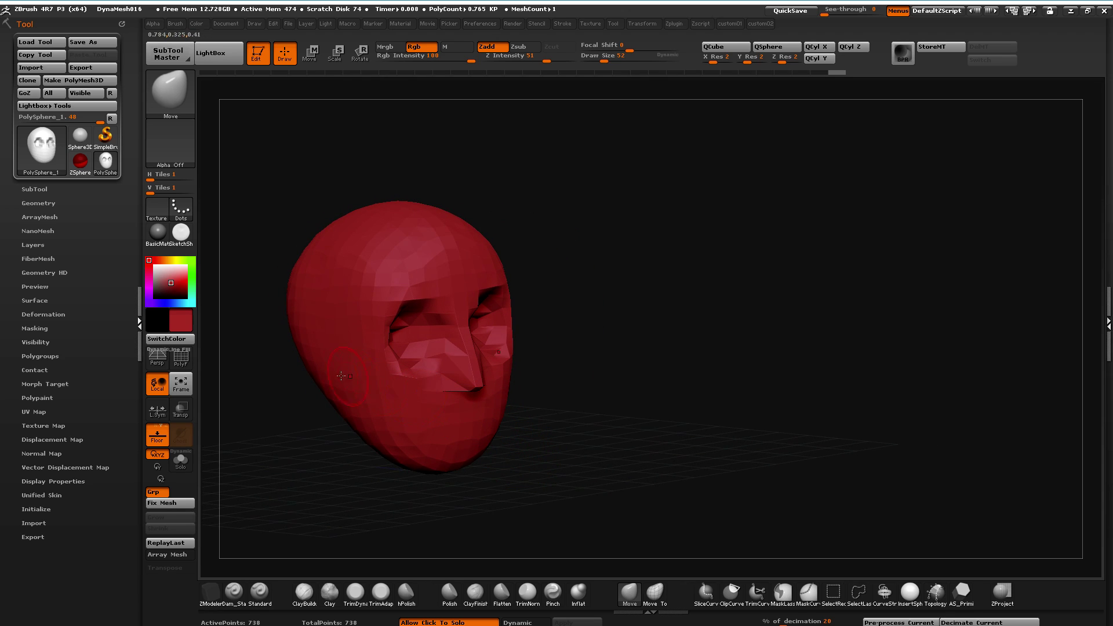
pyautogui.keyDown('shift'); pyautogui.moveTo(314, 346); pyautogui.dragTo(337, 306); pyautogui.keyUp('shift')
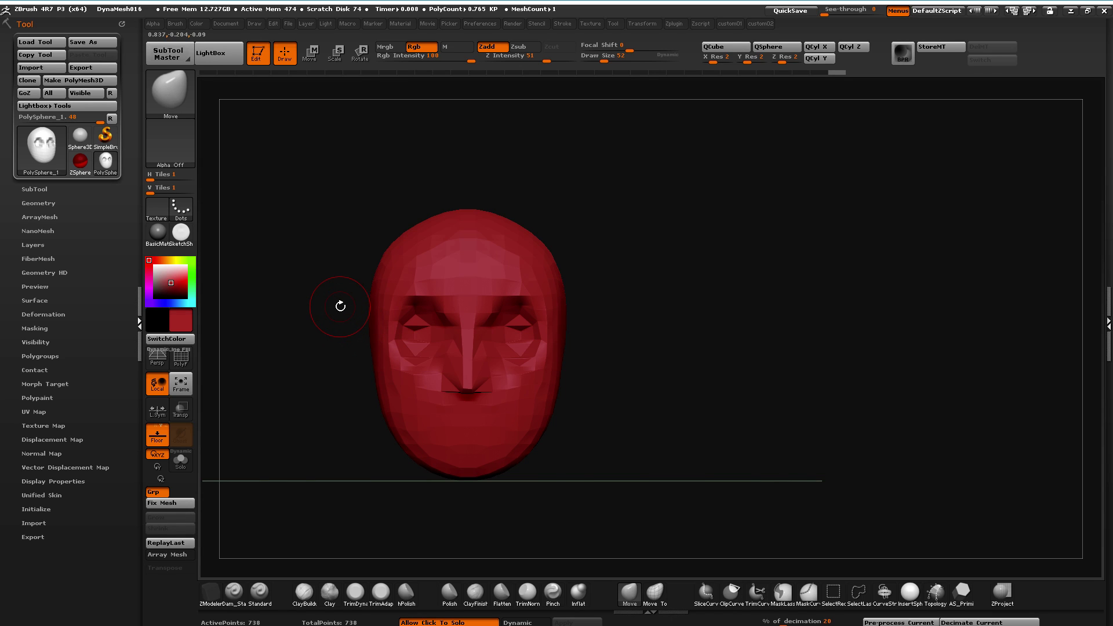
pyautogui.moveTo(340, 304); pyautogui.dragTo(351, 297)
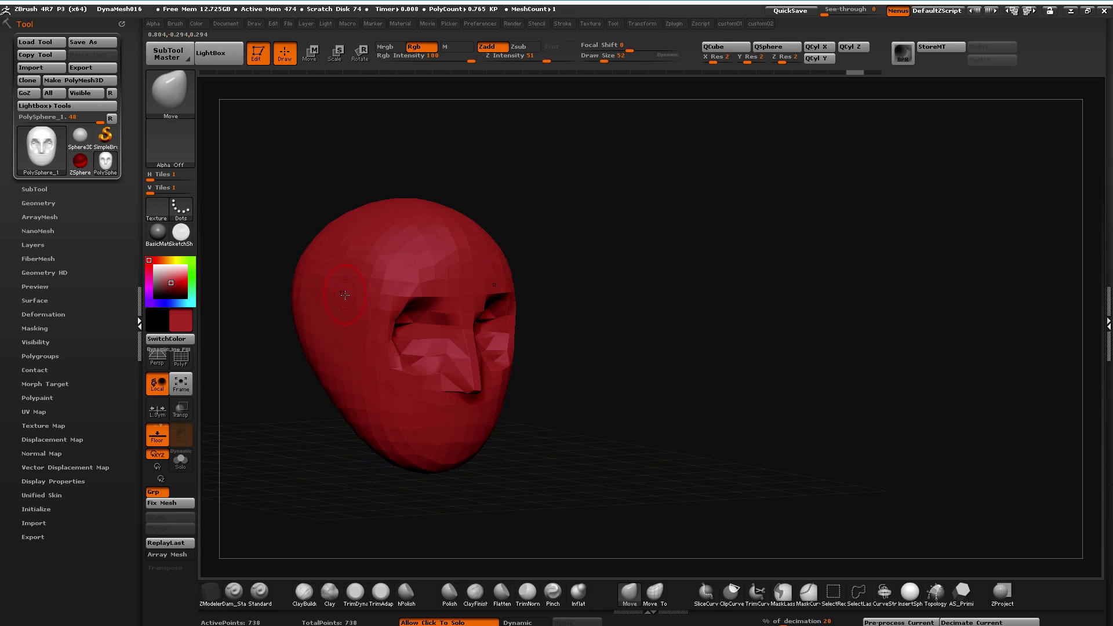
pyautogui.press('space')
pyautogui.keyDown('shift'); pyautogui.moveTo(504, 499); pyautogui.dragTo(377, 443); pyautogui.keyUp('shift')
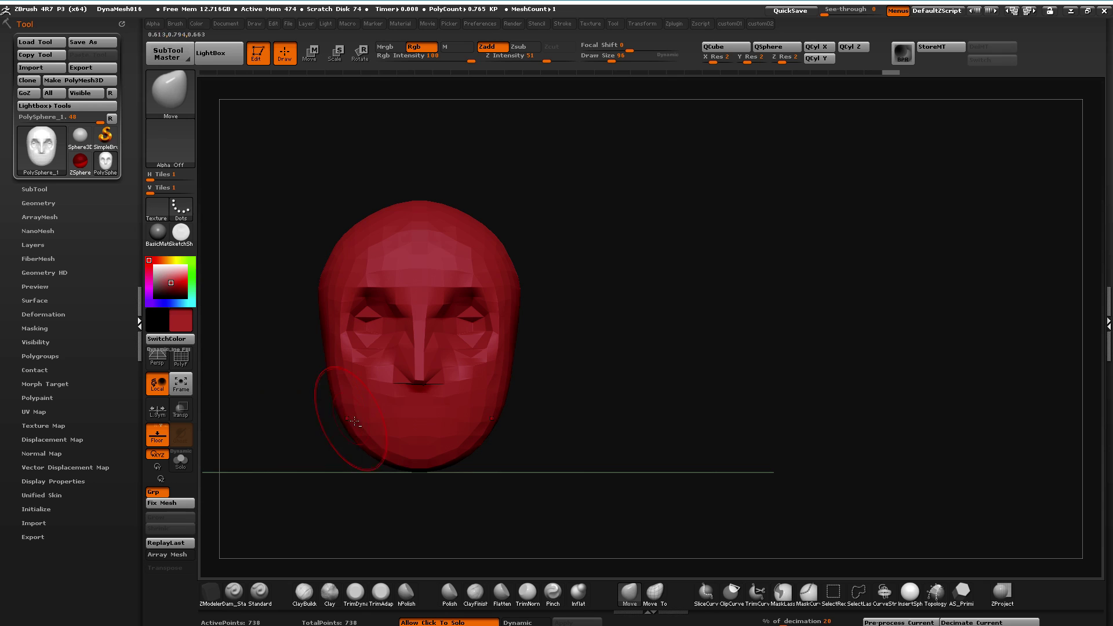
pyautogui.moveTo(285, 460)
pyautogui.mouseDown()
pyautogui.moveTo(417, 456)
pyautogui.moveTo(391, 452)
pyautogui.mouseUp()
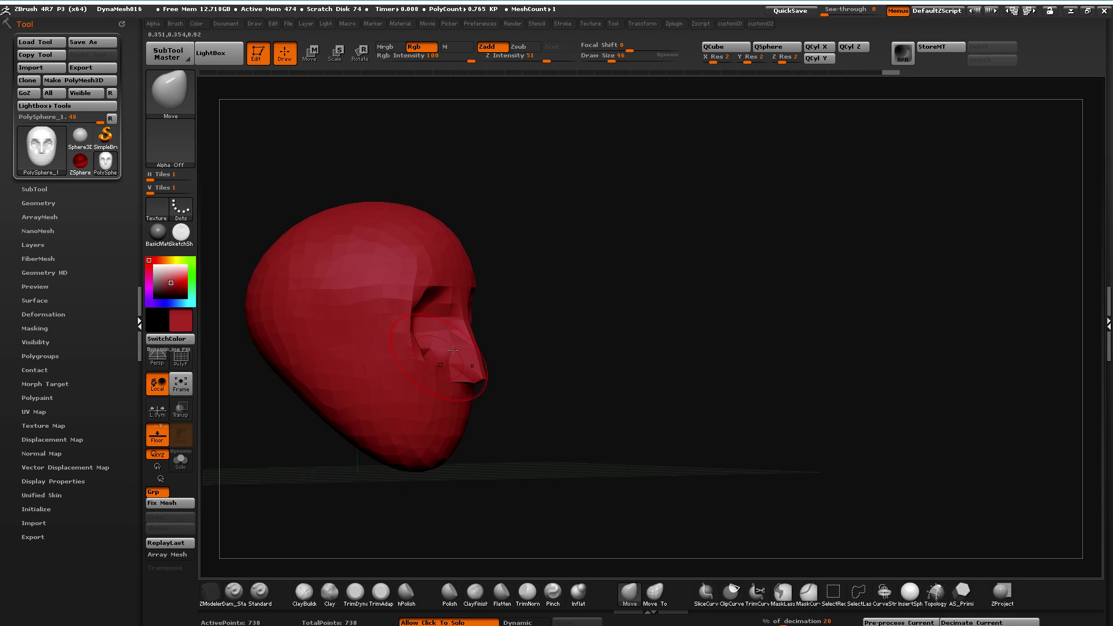
pyautogui.moveTo(545, 470)
pyautogui.mouseDown()
pyautogui.moveTo(454, 286)
pyautogui.moveTo(516, 424)
pyautogui.mouseUp()
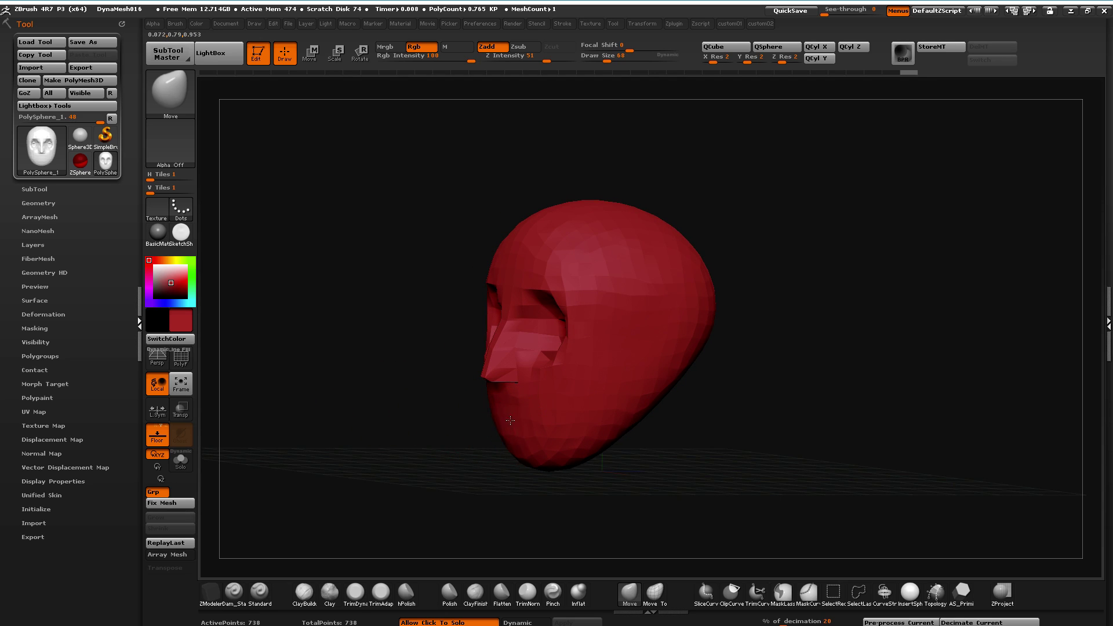
# Mask the mouth area below the nose and invert the mask so only the mouth stays editable
pyautogui.moveTo(393, 385)
pyautogui.mouseDown()
pyautogui.moveTo(512, 421)
pyautogui.moveTo(496, 419)
pyautogui.mouseUp()
pyautogui.moveTo(414, 409)
pyautogui.mouseDown()
pyautogui.moveTo(262, 211)
pyautogui.moveTo(276, 179)
pyautogui.mouseUp()
pyautogui.moveTo(536, 477)
pyautogui.mouseDown()
pyautogui.moveTo(569, 492)
pyautogui.moveTo(537, 492)
pyautogui.moveTo(460, 384)
pyautogui.mouseUp()
pyautogui.keyDown('ctrl'); pyautogui.click(536, 491); pyautogui.keyUp('ctrl')
# Push the unmasked mouth area back into the head with the transpose Move line, clear the mask and return to the Move brush
pyautogui.click(311, 53)
pyautogui.moveTo(511, 416); pyautogui.dragTo(629, 416)
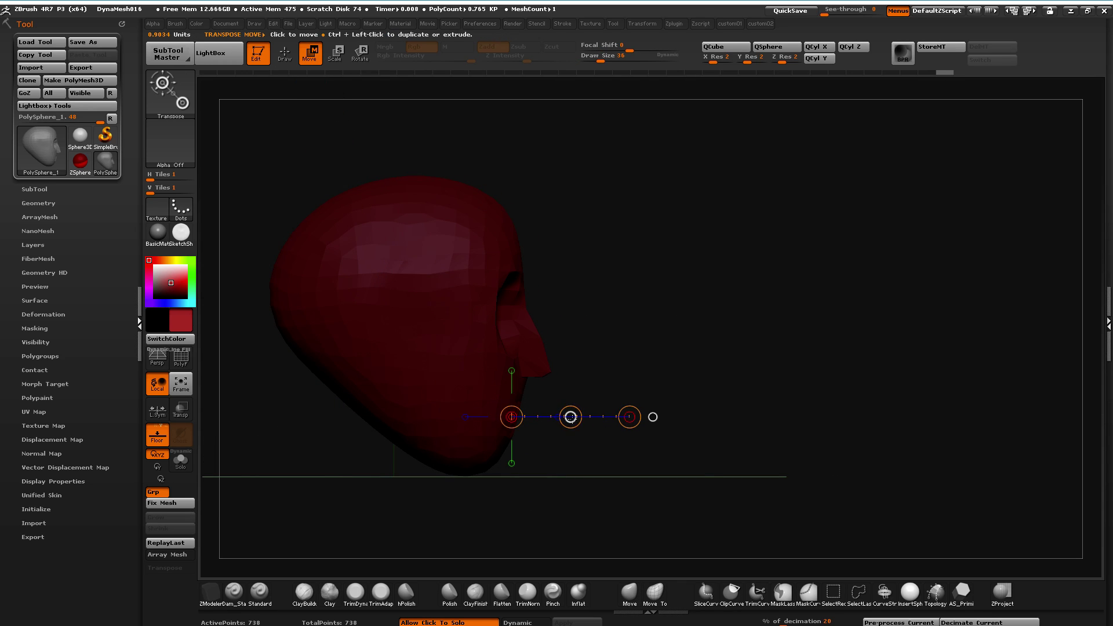
pyautogui.moveTo(594, 513); pyautogui.dragTo(499, 416)
pyautogui.moveTo(469, 436); pyautogui.dragTo(470, 498)
pyautogui.click(629, 591)
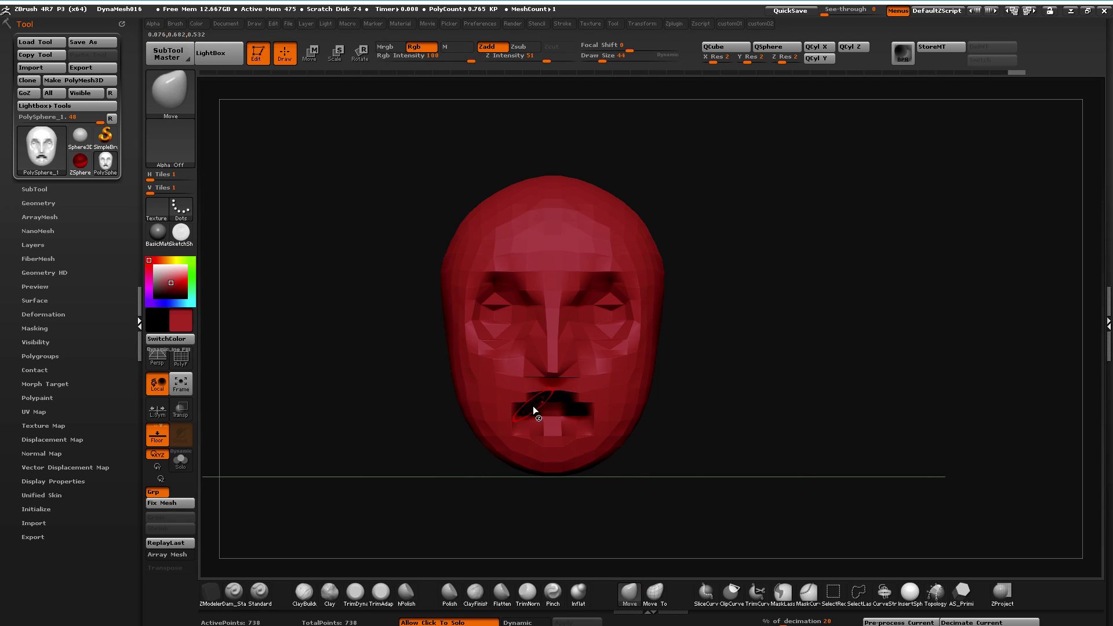
# Reshape the mouth opening with the Move brush and remesh the head with DynaMesh
pyautogui.moveTo(535, 401)
pyautogui.mouseDown()
pyautogui.moveTo(536, 413)
pyautogui.moveTo(571, 418)
pyautogui.mouseUp()
pyautogui.moveTo(360, 453)
pyautogui.keyDown('ctrl'); pyautogui.mouseDown()
pyautogui.moveTo(446, 464)
pyautogui.moveTo(513, 428)
pyautogui.mouseUp(); pyautogui.keyUp('ctrl')
pyautogui.moveTo(536, 463)
pyautogui.keyDown('shift'); pyautogui.mouseDown()
pyautogui.moveTo(565, 475)
pyautogui.moveTo(521, 464)
pyautogui.moveTo(535, 495)
pyautogui.mouseUp(); pyautogui.keyUp('shift')
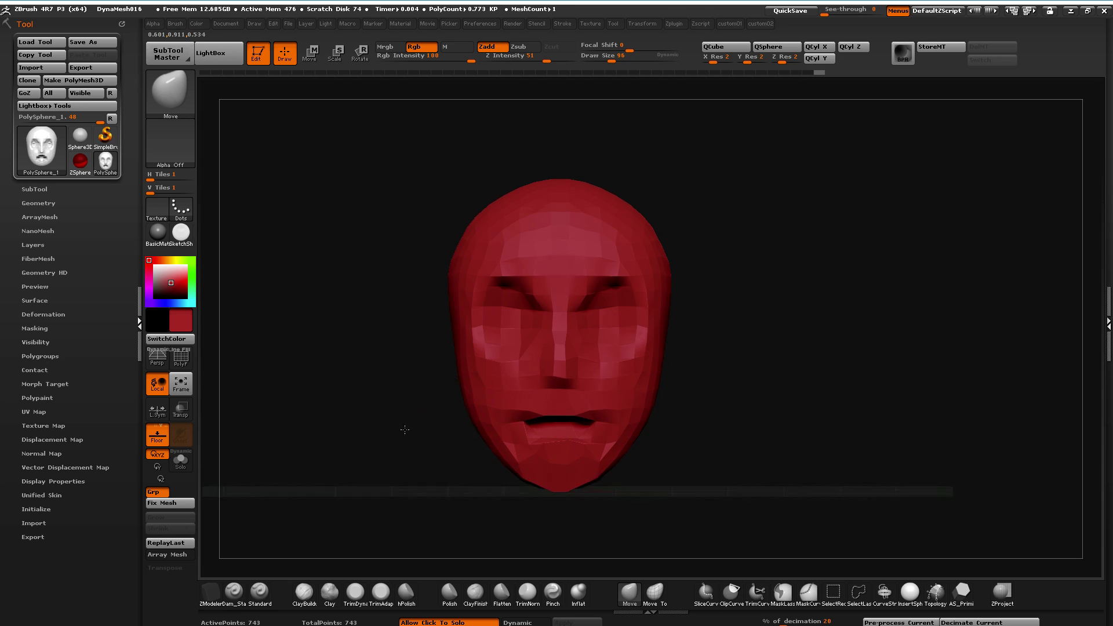
# Refine the lips and chin with a larger Move brush
pyautogui.moveTo(398, 427); pyautogui.dragTo(473, 430)
pyautogui.press(']')
pyautogui.moveTo(545, 435); pyautogui.dragTo(554, 433)
pyautogui.moveTo(470, 511); pyautogui.dragTo(586, 442)
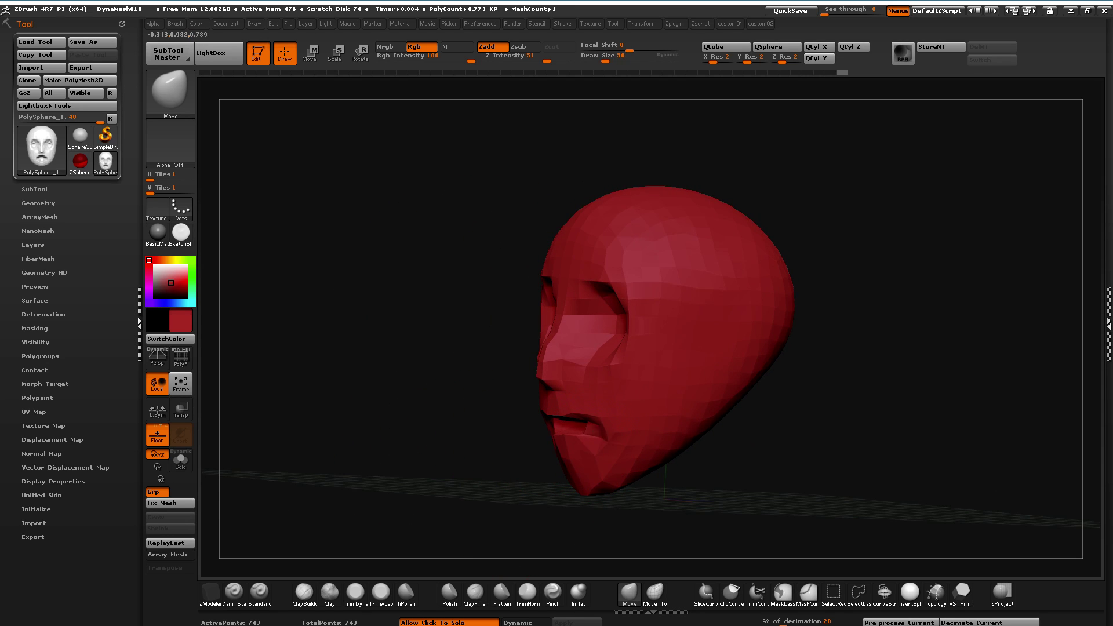
# Push in the back of the skull and the underside of the head behind the jaw with the Move brush
pyautogui.moveTo(456, 397)
pyautogui.mouseDown()
pyautogui.moveTo(352, 427)
pyautogui.moveTo(362, 414)
pyautogui.moveTo(345, 439)
pyautogui.moveTo(410, 391)
pyautogui.mouseUp()
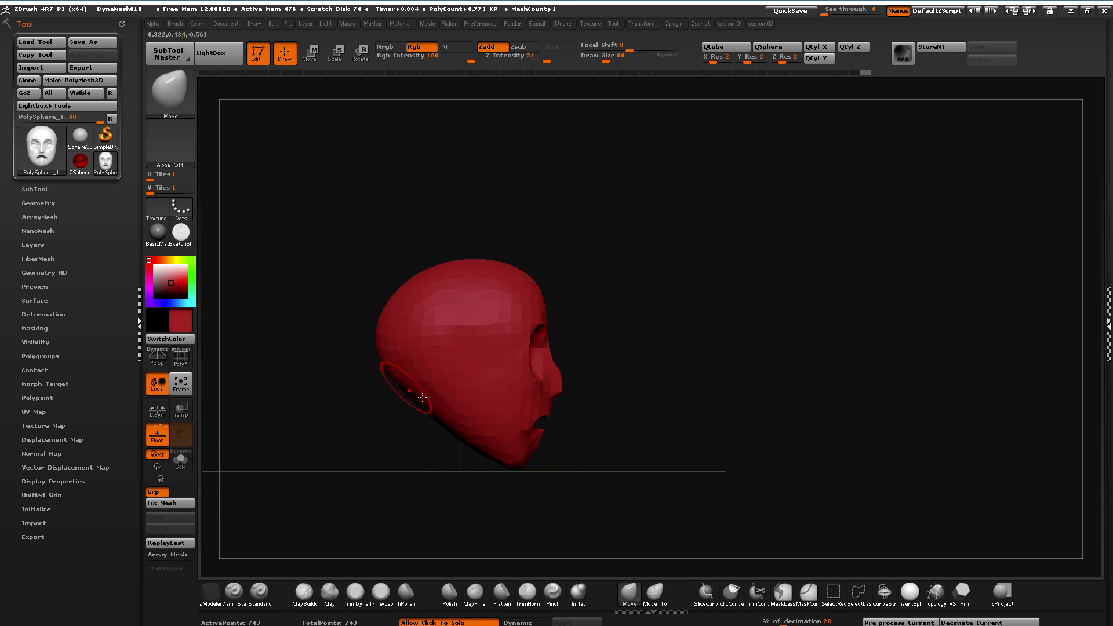
pyautogui.press(']')
pyautogui.moveTo(379, 343); pyautogui.dragTo(388, 348)
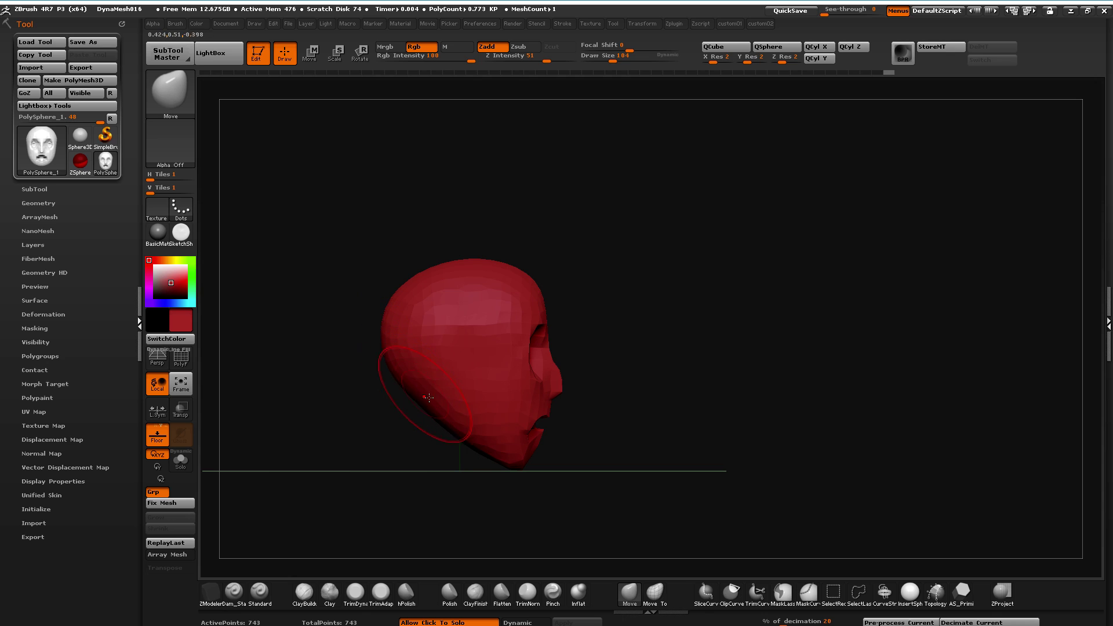
pyautogui.moveTo(307, 400)
pyautogui.mouseDown()
pyautogui.moveTo(369, 400)
pyautogui.moveTo(355, 385)
pyautogui.mouseUp()
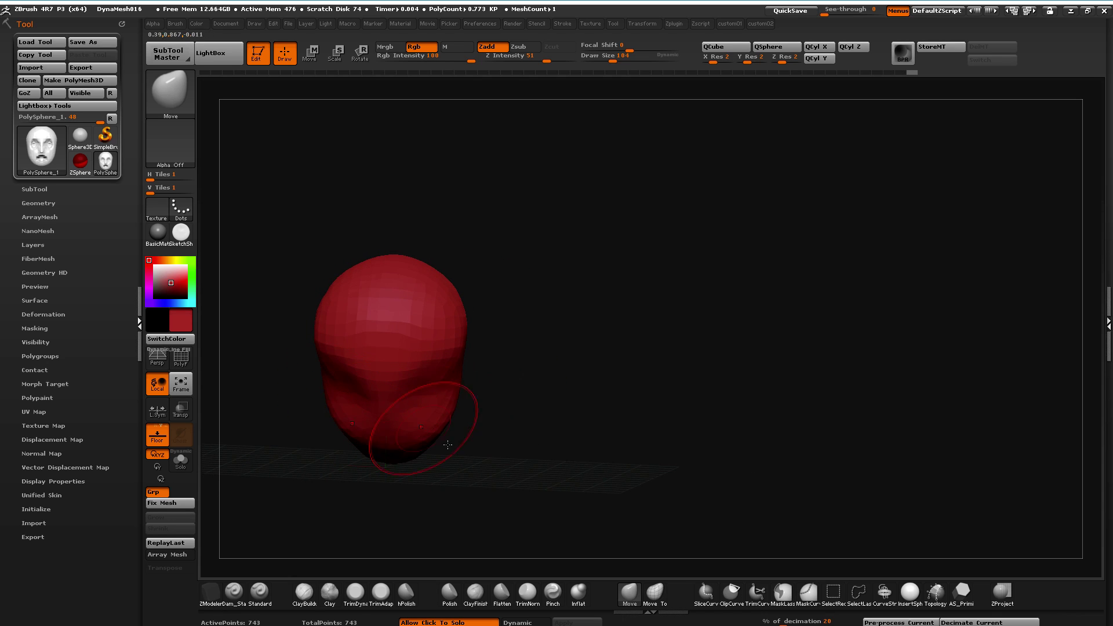
pyautogui.moveTo(525, 463); pyautogui.dragTo(463, 482)
pyautogui.moveTo(272, 479)
pyautogui.keyDown('alt'); pyautogui.mouseDown()
pyautogui.moveTo(372, 467)
pyautogui.moveTo(426, 342)
pyautogui.moveTo(452, 327)
pyautogui.moveTo(478, 357)
pyautogui.mouseUp(); pyautogui.keyUp('alt')
pyautogui.moveTo(371, 359)
pyautogui.mouseDown()
pyautogui.moveTo(303, 400)
pyautogui.moveTo(354, 401)
pyautogui.moveTo(422, 335)
pyautogui.mouseUp()
pyautogui.moveTo(400, 397)
pyautogui.mouseDown()
pyautogui.moveTo(442, 351)
pyautogui.moveTo(496, 360)
pyautogui.mouseUp()
pyautogui.keyDown('shift'); pyautogui.moveTo(414, 380); pyautogui.dragTo(395, 423); pyautogui.keyUp('shift')
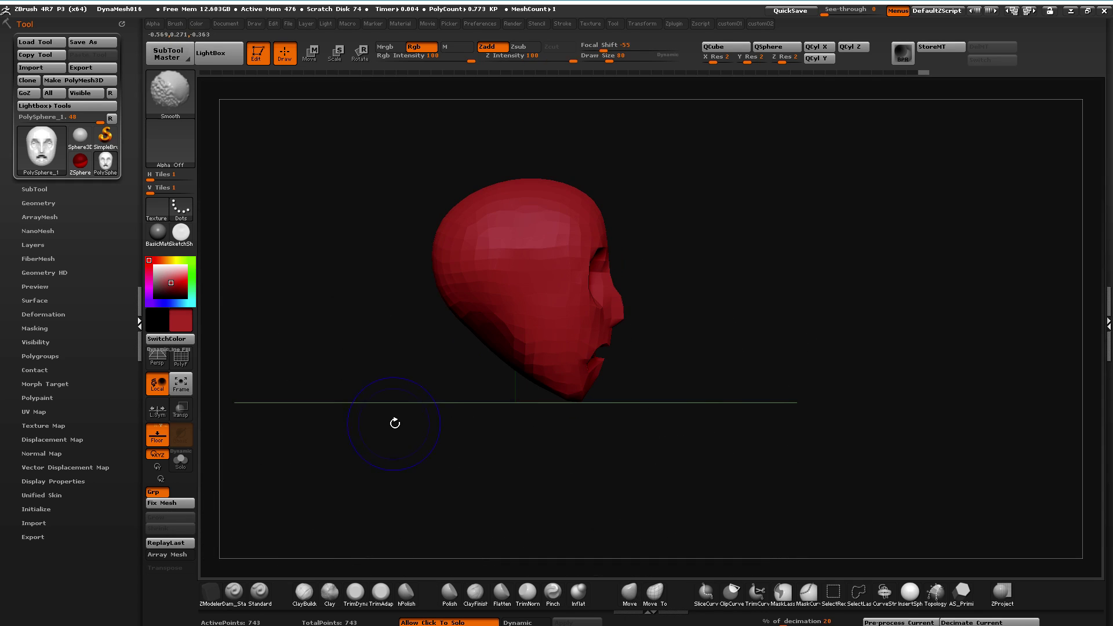
# Mask the neck attachment area under the skull and invert the mask so only that area stays editable
pyautogui.moveTo(364, 276); pyautogui.dragTo(329, 260)
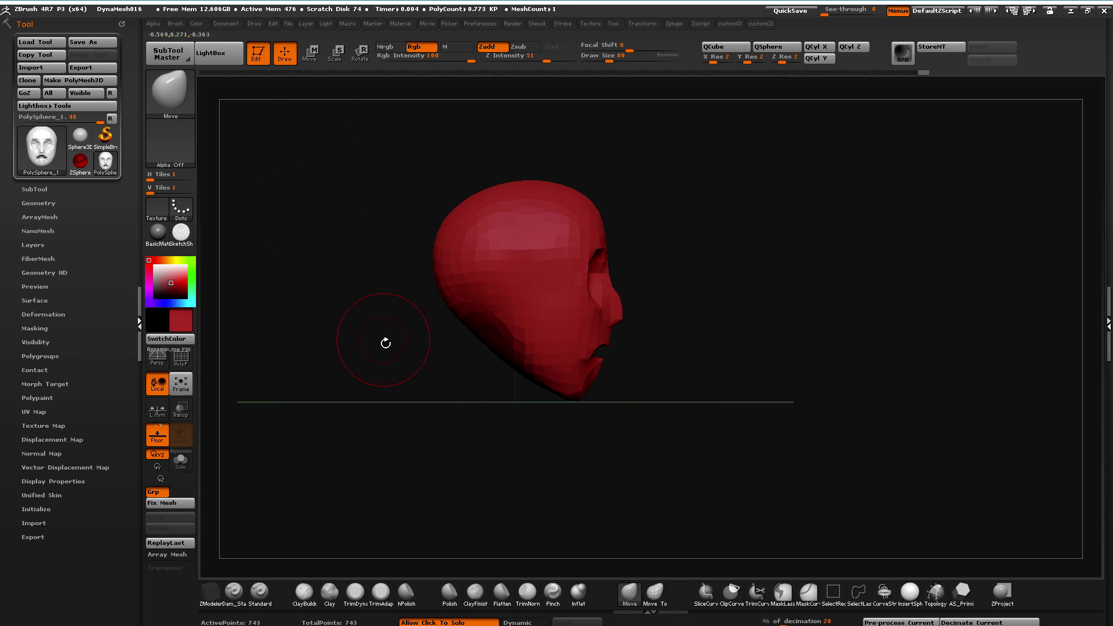
pyautogui.keyDown('ctrl'); pyautogui.click(371, 353); pyautogui.keyUp('ctrl')
pyautogui.keyDown('ctrl'); pyautogui.click(382, 373); pyautogui.keyUp('ctrl')
pyautogui.moveTo(379, 377); pyautogui.dragTo(485, 350)
pyautogui.keyDown('shift'); pyautogui.moveTo(306, 325); pyautogui.dragTo(338, 355); pyautogui.keyUp('shift')
pyautogui.keyDown('ctrl'); pyautogui.click(307, 327); pyautogui.keyUp('ctrl')
pyautogui.keyDown('ctrl'); pyautogui.click(304, 324); pyautogui.keyUp('ctrl')
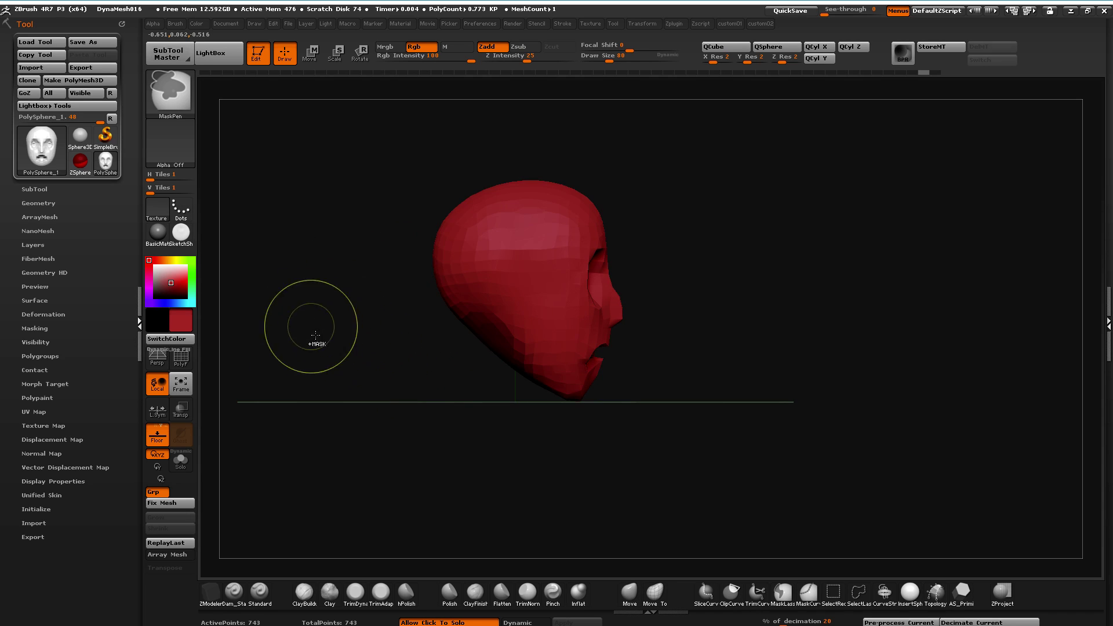
pyautogui.keyDown('ctrl'); pyautogui.click(306, 322); pyautogui.keyUp('ctrl')
# Draw the unmasked area straight down into a long neck with the transpose Move line, and return to the Move brush
pyautogui.click(310, 55)
pyautogui.moveTo(504, 336); pyautogui.dragTo(504, 479)
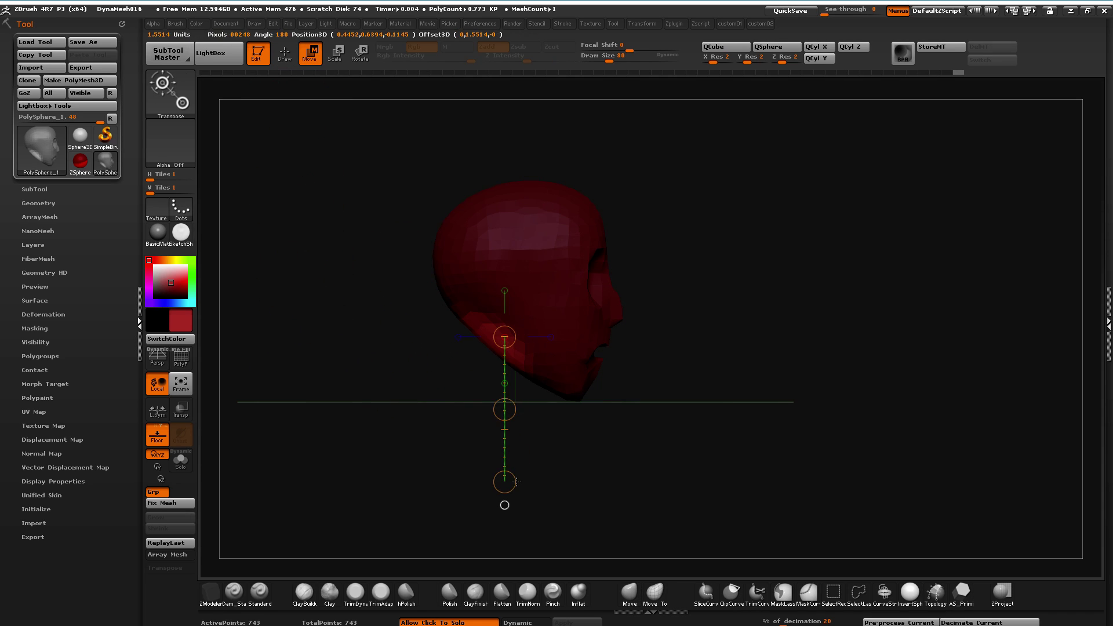
pyautogui.moveTo(504, 404); pyautogui.dragTo(512, 530)
pyautogui.moveTo(414, 448); pyautogui.dragTo(443, 464)
pyautogui.click(630, 591)
# Try remeshing the head and neck with DynaMesh and reshaping the jaw, and undo both
pyautogui.moveTo(429, 417)
pyautogui.mouseDown()
pyautogui.moveTo(391, 414)
pyautogui.moveTo(389, 401)
pyautogui.moveTo(318, 372)
pyautogui.moveTo(359, 399)
pyautogui.moveTo(365, 427)
pyautogui.moveTo(370, 418)
pyautogui.moveTo(342, 419)
pyautogui.moveTo(369, 434)
pyautogui.mouseUp()
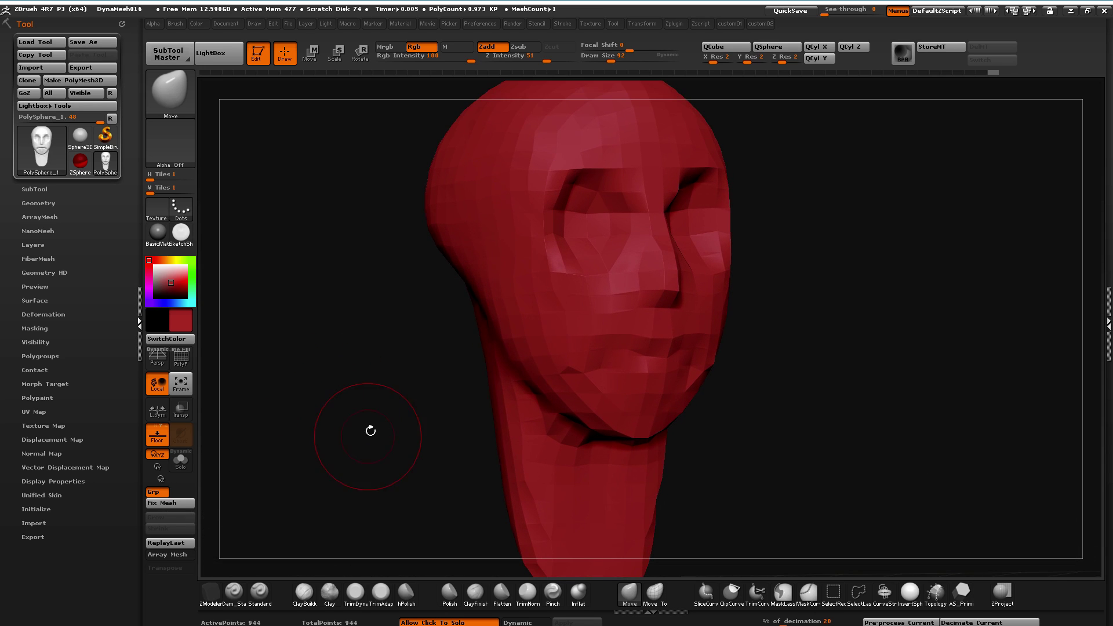
pyautogui.moveTo(642, 381); pyautogui.dragTo(614, 405)
pyautogui.hotkey('ctrl', 'z')
pyautogui.moveTo(377, 345)
pyautogui.mouseDown()
pyautogui.moveTo(400, 316)
pyautogui.moveTo(412, 324)
pyautogui.mouseUp()
pyautogui.hotkey('ctrl', 'z')
# Thicken the back of the neck and shape its profile with a larger Move brush
pyautogui.moveTo(353, 346); pyautogui.dragTo(391, 347)
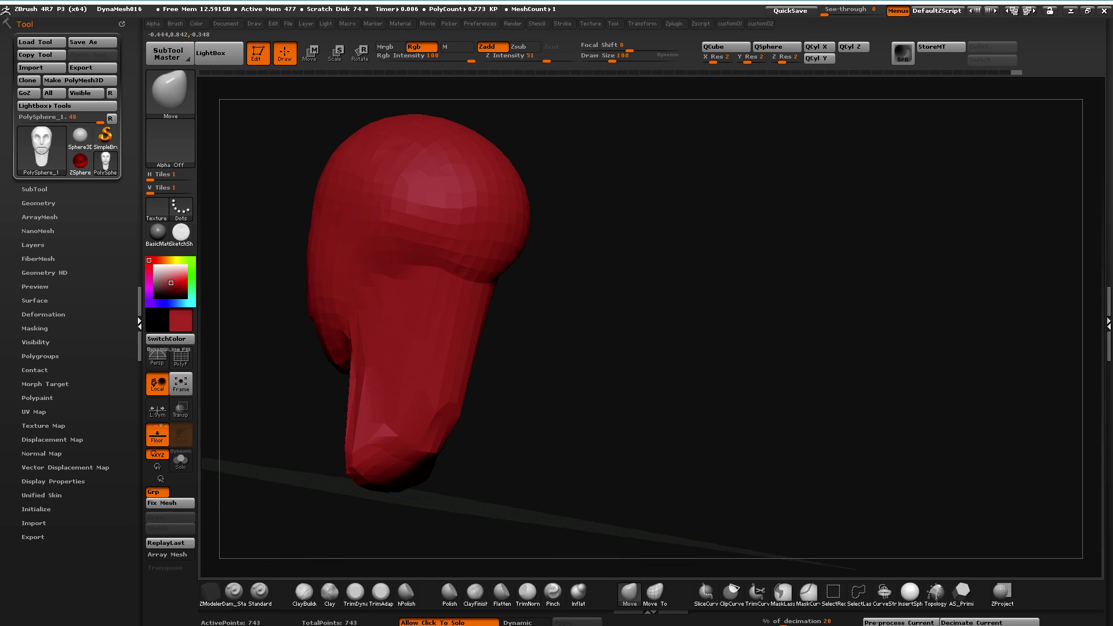
pyautogui.moveTo(414, 288); pyautogui.dragTo(318, 294)
pyautogui.press(']')
pyautogui.moveTo(441, 302); pyautogui.dragTo(460, 284)
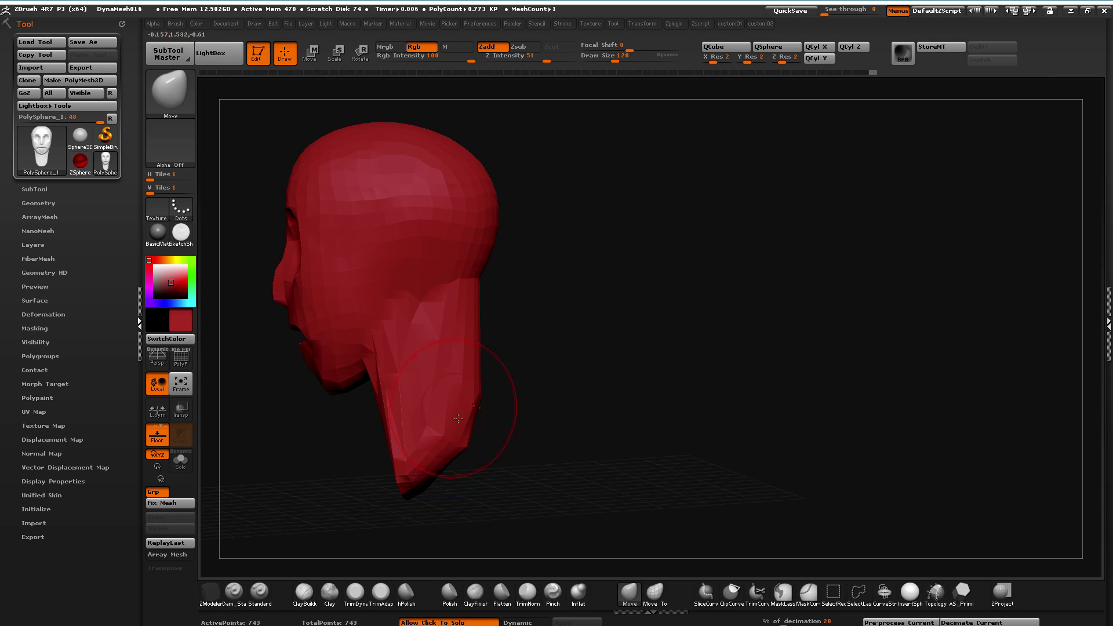
pyautogui.moveTo(454, 412); pyautogui.dragTo(425, 408)
pyautogui.keyDown('shift'); pyautogui.moveTo(283, 424); pyautogui.dragTo(249, 382); pyautogui.keyUp('shift')
# Show the polyframe and slice across the neck at several heights with the SliceCurve brush to add edge loops
pyautogui.click(182, 361)
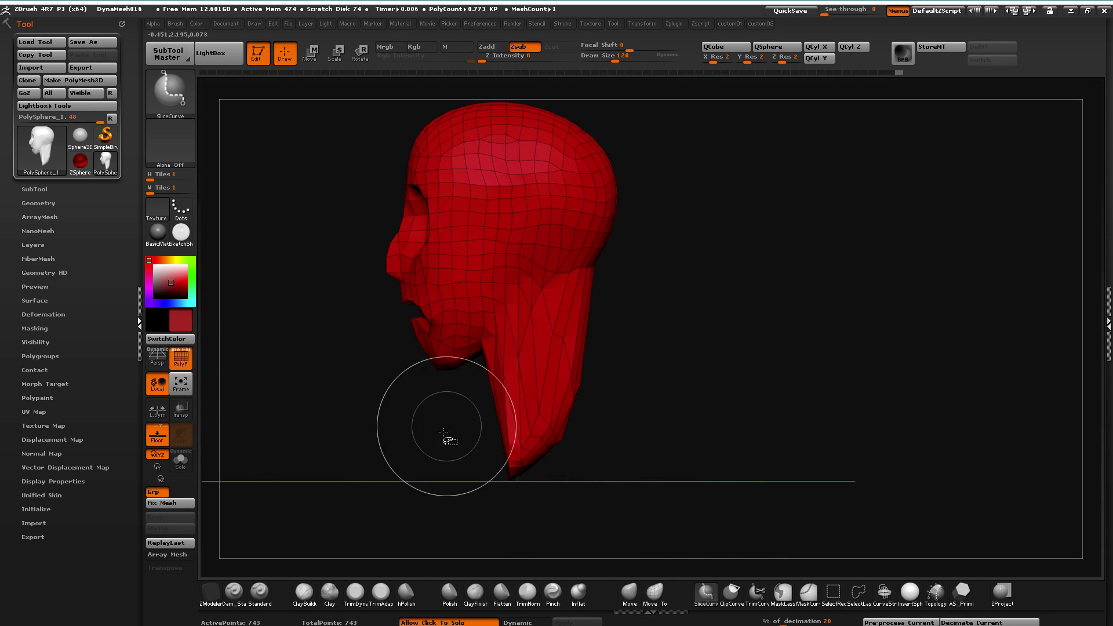
pyautogui.keyDown('ctrl'); pyautogui.keyDown('shift'); pyautogui.moveTo(450, 429); pyautogui.dragTo(667, 309); pyautogui.keyUp('shift'); pyautogui.keyUp('ctrl')
pyautogui.keyDown('ctrl'); pyautogui.keyDown('shift'); pyautogui.moveTo(454, 460); pyautogui.dragTo(655, 383); pyautogui.keyUp('shift'); pyautogui.keyUp('ctrl')
pyautogui.keyDown('ctrl'); pyautogui.keyDown('shift'); pyautogui.moveTo(442, 397); pyautogui.dragTo(547, 332); pyautogui.keyUp('shift'); pyautogui.keyUp('ctrl')
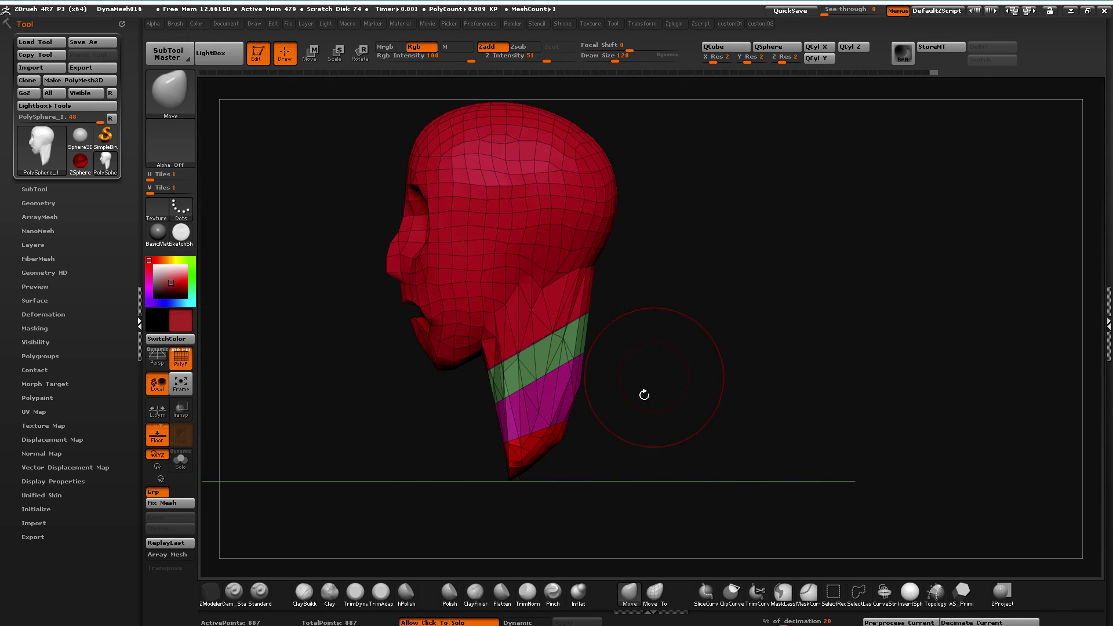
pyautogui.keyDown('ctrl'); pyautogui.keyDown('shift'); pyautogui.moveTo(615, 271); pyautogui.dragTo(422, 408); pyautogui.keyUp('shift'); pyautogui.keyUp('ctrl')
pyautogui.keyDown('ctrl'); pyautogui.keyDown('shift'); pyautogui.moveTo(467, 442); pyautogui.dragTo(635, 369); pyautogui.keyUp('shift'); pyautogui.keyUp('ctrl')
pyautogui.moveTo(322, 440); pyautogui.dragTo(456, 338)
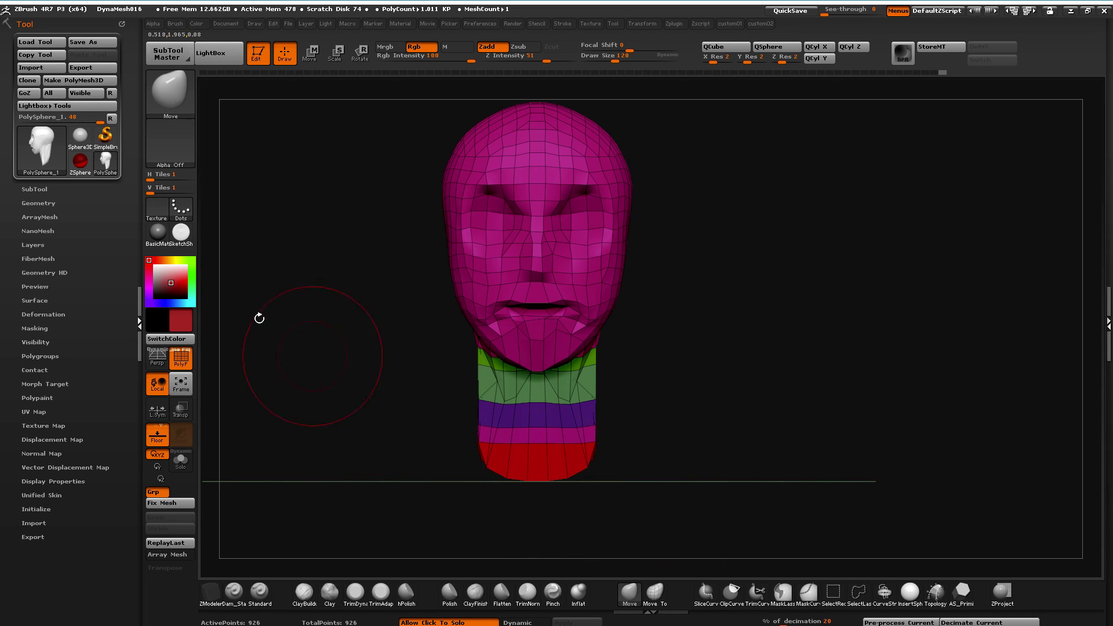
# Locate the SliceCurve brush among the sculpting brushes that start with S
pyautogui.click(165, 95)
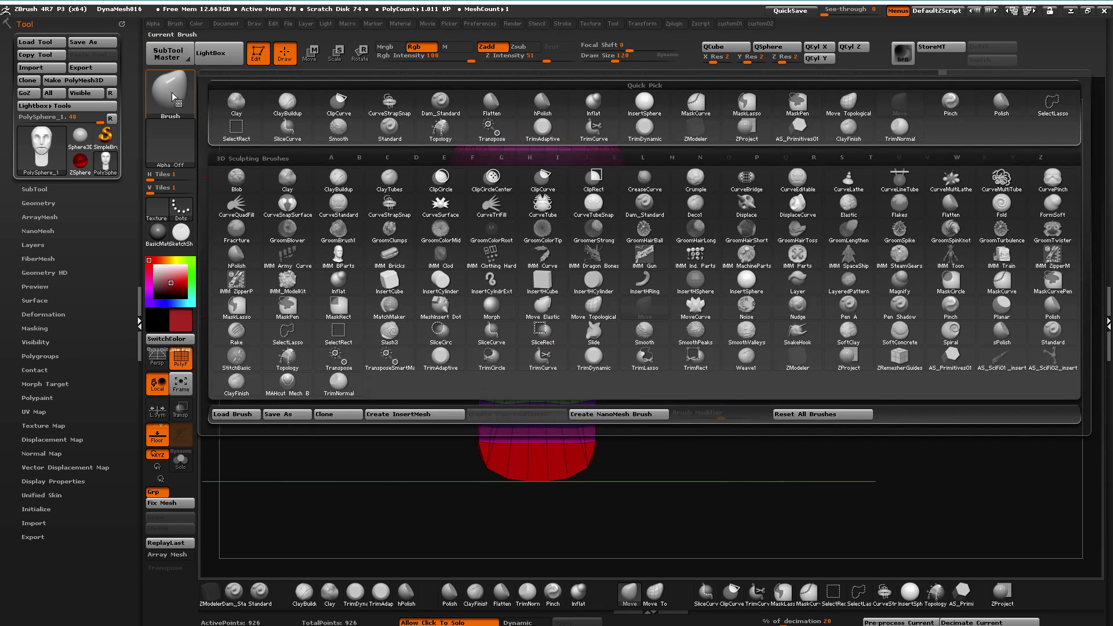
pyautogui.press('s')
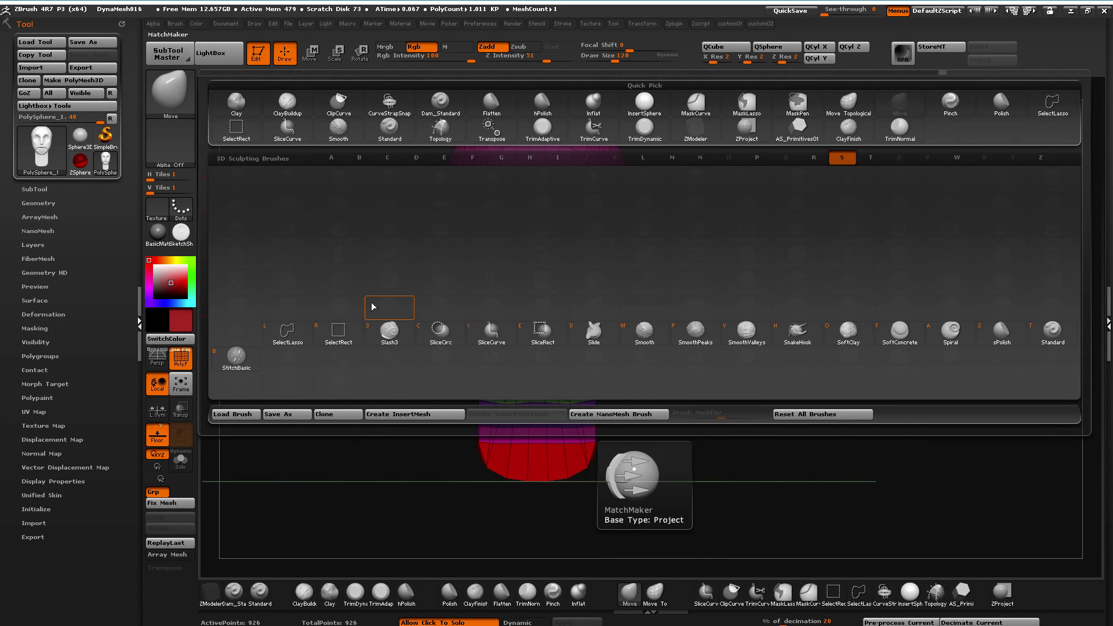
pyautogui.click(490, 342)
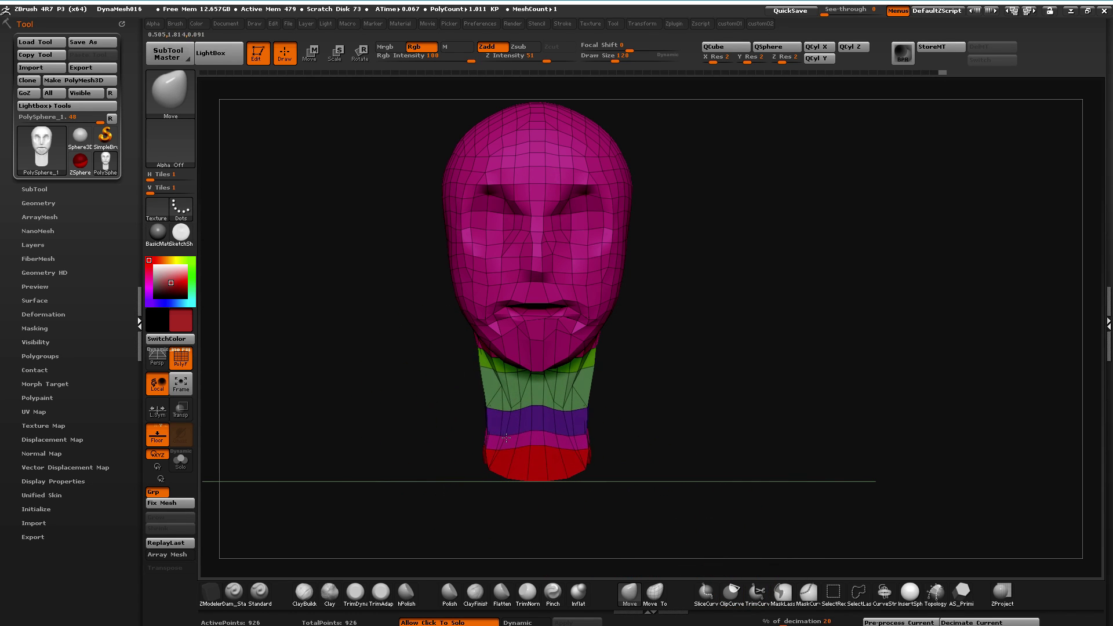
# Slim the sides of the neck with the Move brush and hide the polyframe
pyautogui.moveTo(457, 377); pyautogui.dragTo(480, 387)
pyautogui.moveTo(377, 298)
pyautogui.mouseDown()
pyautogui.moveTo(346, 373)
pyautogui.moveTo(366, 413)
pyautogui.moveTo(320, 390)
pyautogui.moveTo(268, 447)
pyautogui.moveTo(341, 434)
pyautogui.moveTo(278, 427)
pyautogui.mouseUp()
pyautogui.hotkey('shift', 'f')
# Pull the base of the neck outward on both sides into wide sloping shoulders with the Move brush
pyautogui.moveTo(309, 396); pyautogui.dragTo(289, 388)
pyautogui.moveTo(400, 510)
pyautogui.mouseDown()
pyautogui.moveTo(260, 513)
pyautogui.moveTo(348, 449)
pyautogui.moveTo(370, 446)
pyautogui.moveTo(427, 471)
pyautogui.moveTo(647, 484)
pyautogui.moveTo(641, 380)
pyautogui.moveTo(464, 430)
pyautogui.moveTo(651, 505)
pyautogui.mouseUp()
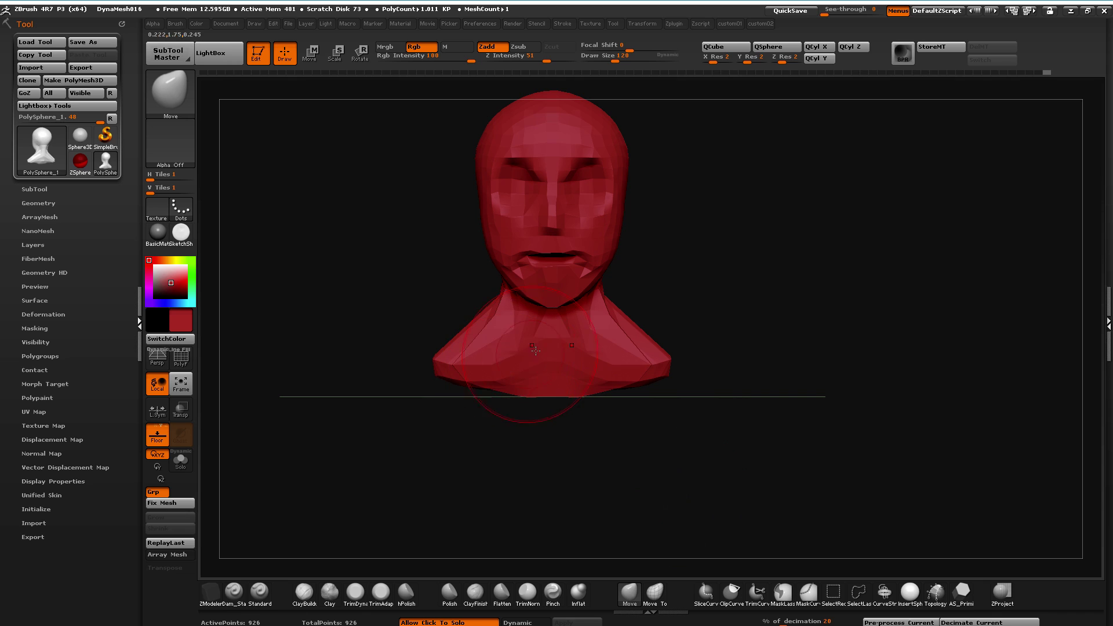
pyautogui.moveTo(424, 353); pyautogui.dragTo(396, 377)
pyautogui.keyDown('alt'); pyautogui.moveTo(481, 427); pyautogui.dragTo(435, 345); pyautogui.keyUp('alt')
pyautogui.moveTo(404, 385); pyautogui.dragTo(443, 344)
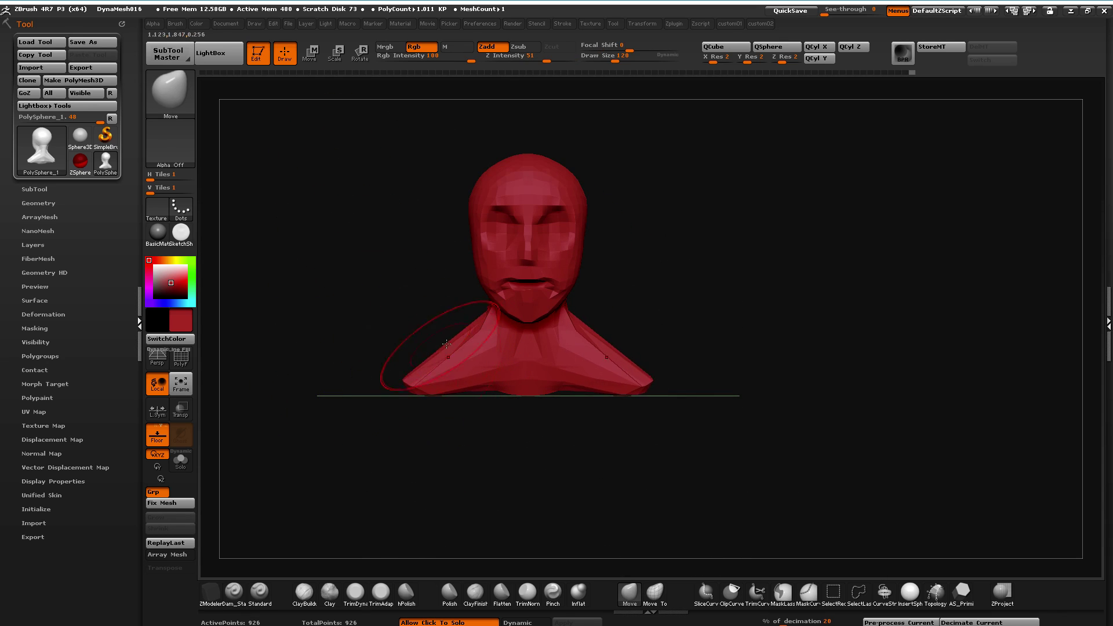
# Remesh the bust with DynaMesh and thicken the thin shoulders front to back with the Move brush
pyautogui.moveTo(489, 434)
pyautogui.keyDown('ctrl'); pyautogui.mouseDown()
pyautogui.moveTo(459, 447)
pyautogui.moveTo(479, 373)
pyautogui.mouseUp(); pyautogui.keyUp('ctrl')
pyautogui.keyDown('ctrl'); pyautogui.moveTo(453, 423); pyautogui.dragTo(444, 405); pyautogui.keyUp('ctrl')
pyautogui.moveTo(326, 322); pyautogui.dragTo(430, 348)
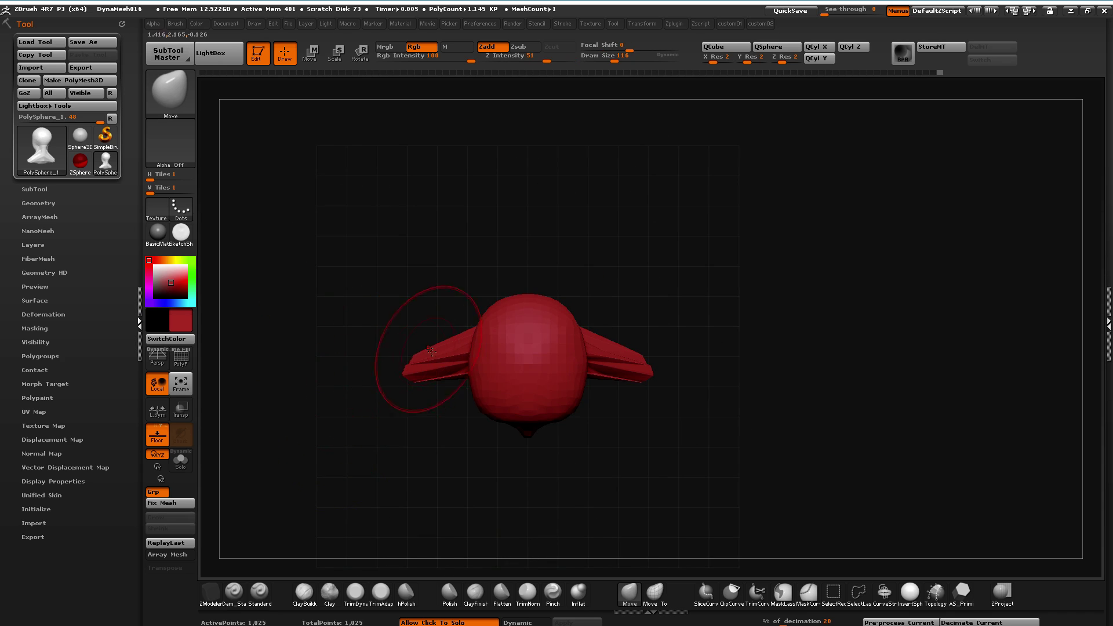
pyautogui.moveTo(350, 296); pyautogui.dragTo(352, 360)
pyautogui.moveTo(468, 324)
pyautogui.mouseDown()
pyautogui.moveTo(454, 283)
pyautogui.moveTo(421, 310)
pyautogui.moveTo(412, 303)
pyautogui.mouseUp()
pyautogui.moveTo(391, 353); pyautogui.dragTo(377, 216)
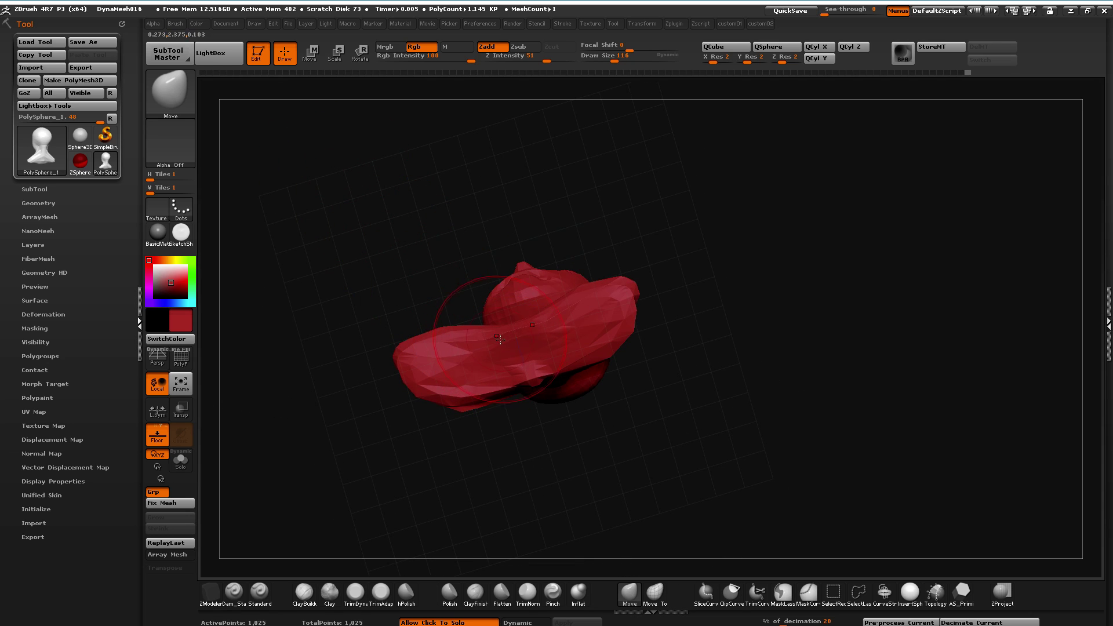
# Round out the chest and upper back from below with the Move brush
pyautogui.moveTo(499, 338); pyautogui.dragTo(487, 293)
pyautogui.moveTo(503, 384)
pyautogui.mouseDown()
pyautogui.moveTo(461, 352)
pyautogui.moveTo(446, 298)
pyautogui.mouseUp()
pyautogui.moveTo(332, 284)
pyautogui.mouseDown()
pyautogui.moveTo(370, 378)
pyautogui.moveTo(331, 286)
pyautogui.mouseUp()
pyautogui.moveTo(494, 295); pyautogui.dragTo(486, 279)
pyautogui.moveTo(483, 403); pyautogui.dragTo(484, 410)
pyautogui.moveTo(365, 377)
pyautogui.mouseDown()
pyautogui.moveTo(362, 311)
pyautogui.moveTo(432, 335)
pyautogui.moveTo(413, 284)
pyautogui.mouseUp()
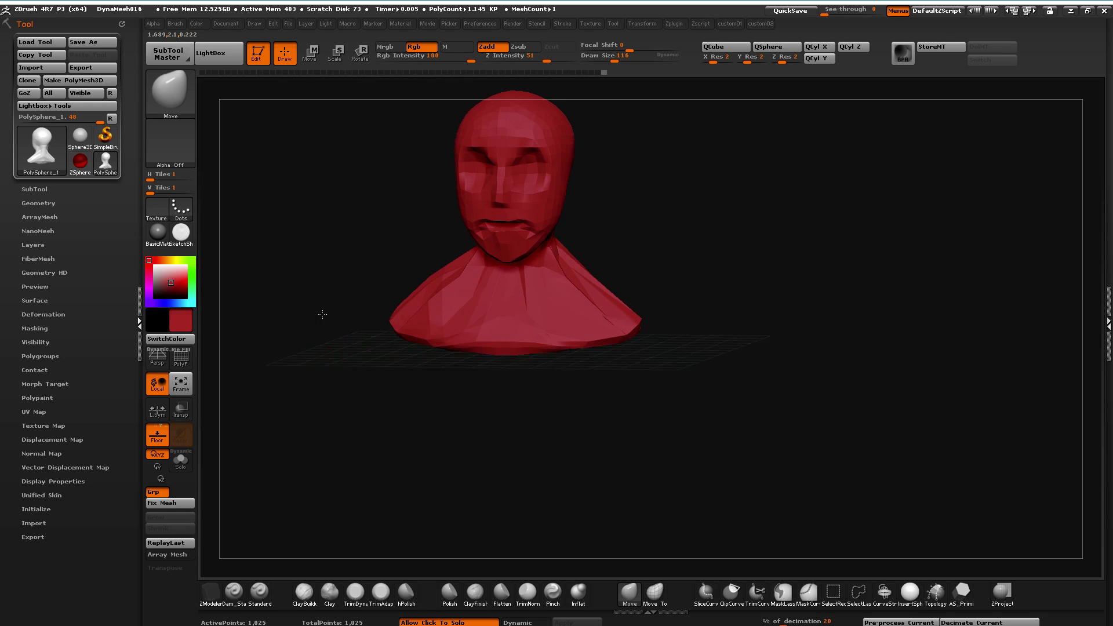
# Refine the neck sides and the shoulder slopes into a concave trapezius curve with the Move brush
pyautogui.moveTo(321, 313); pyautogui.dragTo(400, 319)
pyautogui.moveTo(273, 255)
pyautogui.keyDown('alt'); pyautogui.mouseDown()
pyautogui.moveTo(303, 280)
pyautogui.moveTo(273, 278)
pyautogui.moveTo(444, 286)
pyautogui.mouseUp(); pyautogui.keyUp('alt')
pyautogui.moveTo(357, 255); pyautogui.dragTo(400, 269)
pyautogui.moveTo(330, 255); pyautogui.dragTo(382, 252)
pyautogui.press('space')
pyautogui.moveTo(383, 252); pyautogui.dragTo(359, 248)
pyautogui.moveTo(487, 303)
pyautogui.mouseDown()
pyautogui.moveTo(361, 254)
pyautogui.moveTo(376, 266)
pyautogui.moveTo(308, 282)
pyautogui.mouseUp()
pyautogui.keyDown('alt'); pyautogui.moveTo(423, 373); pyautogui.dragTo(489, 421); pyautogui.keyUp('alt')
pyautogui.click(1102, 567)
pyautogui.keyDown('alt'); pyautogui.moveTo(549, 443); pyautogui.dragTo(604, 510); pyautogui.keyUp('alt')
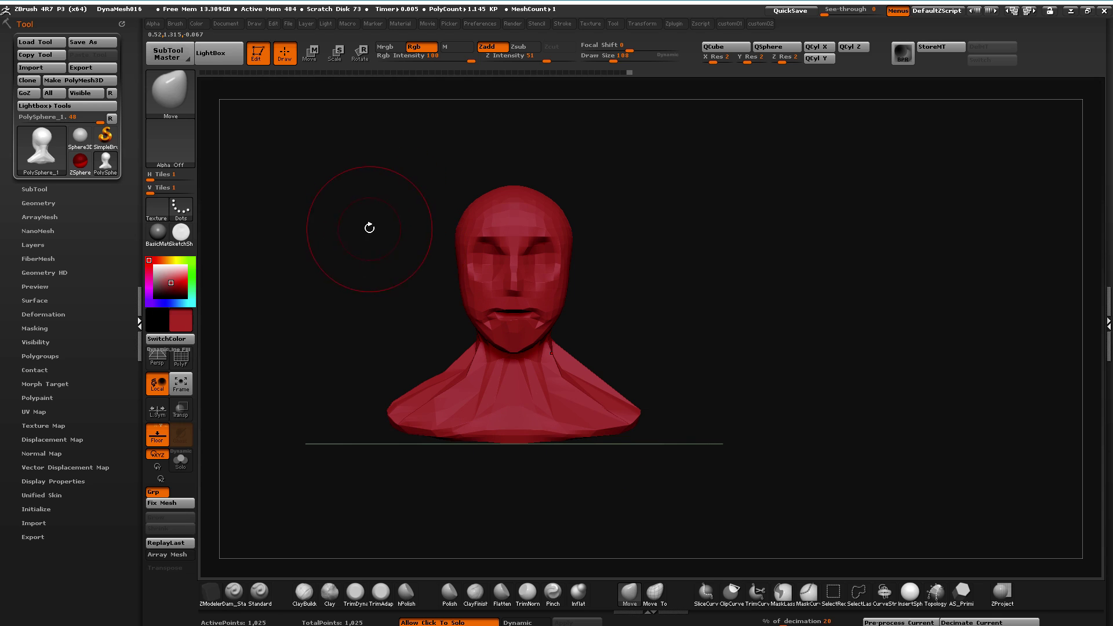
# Adjust the chin and push in the base of the skull above the neck in profile with the Move brush
pyautogui.moveTo(353, 242); pyautogui.dragTo(453, 334)
pyautogui.moveTo(627, 334); pyautogui.dragTo(640, 340)
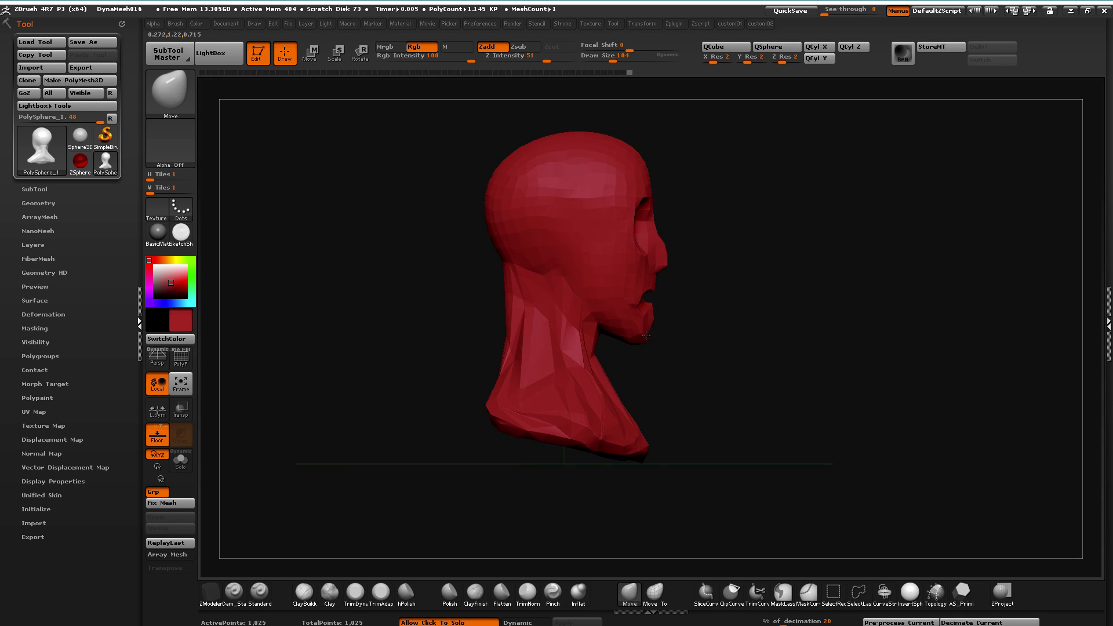
pyautogui.moveTo(509, 272); pyautogui.dragTo(504, 255)
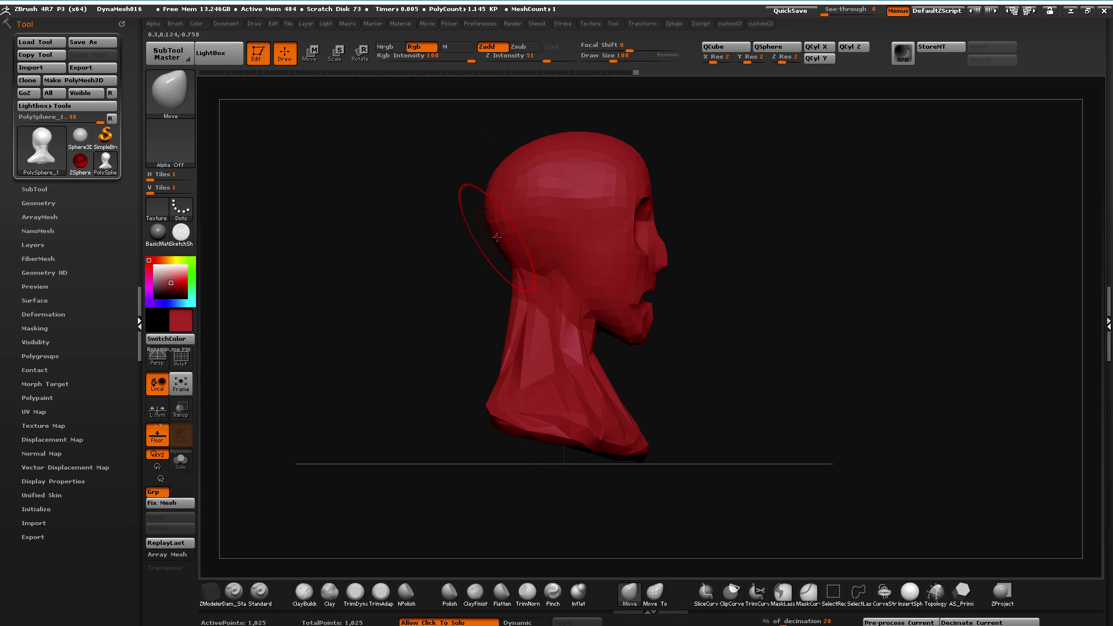
# Refine the chin and the front and back contours of the head in profile with the Move brush
pyautogui.moveTo(639, 321); pyautogui.dragTo(585, 322)
pyautogui.moveTo(660, 328); pyautogui.dragTo(661, 321)
pyautogui.moveTo(613, 273); pyautogui.dragTo(621, 275)
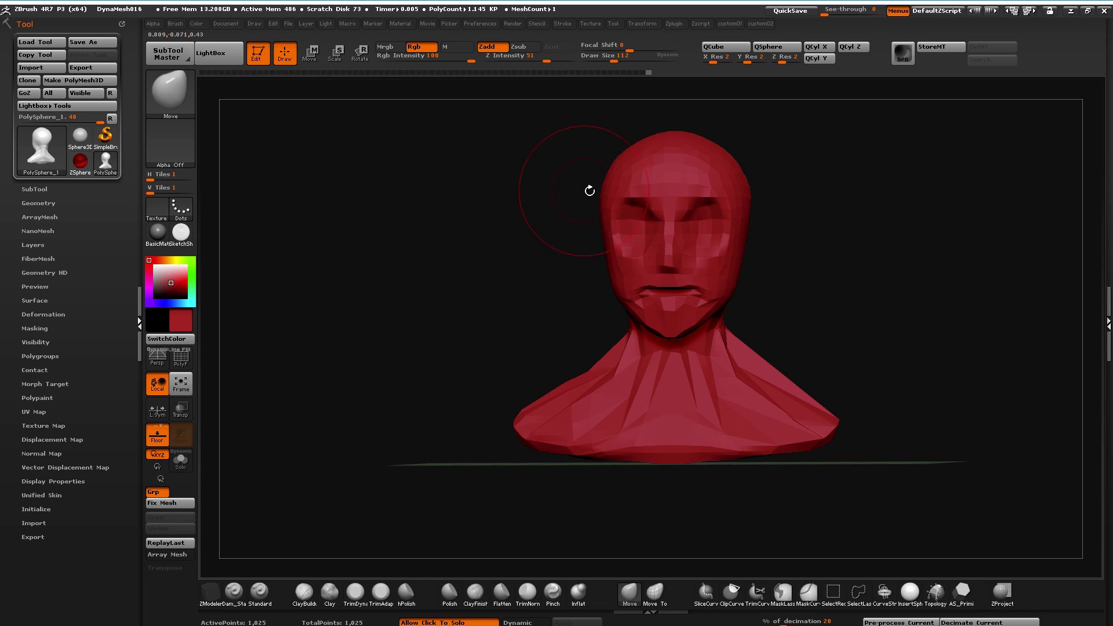
pyautogui.moveTo(604, 198); pyautogui.dragTo(508, 211)
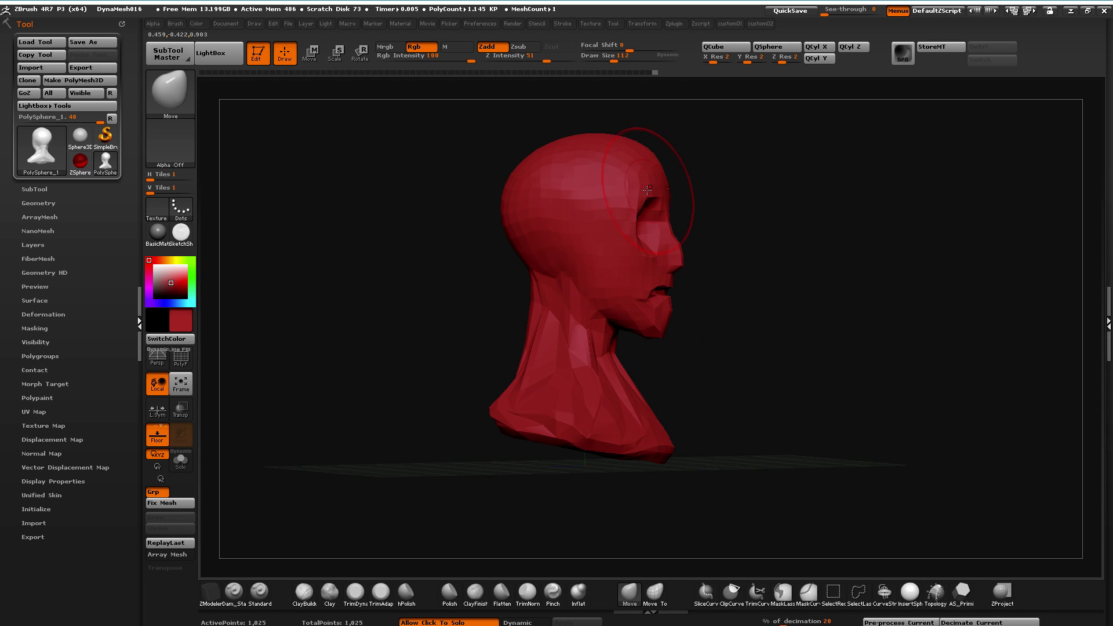
pyautogui.moveTo(663, 237)
pyautogui.mouseDown()
pyautogui.moveTo(398, 218)
pyautogui.moveTo(542, 221)
pyautogui.mouseUp()
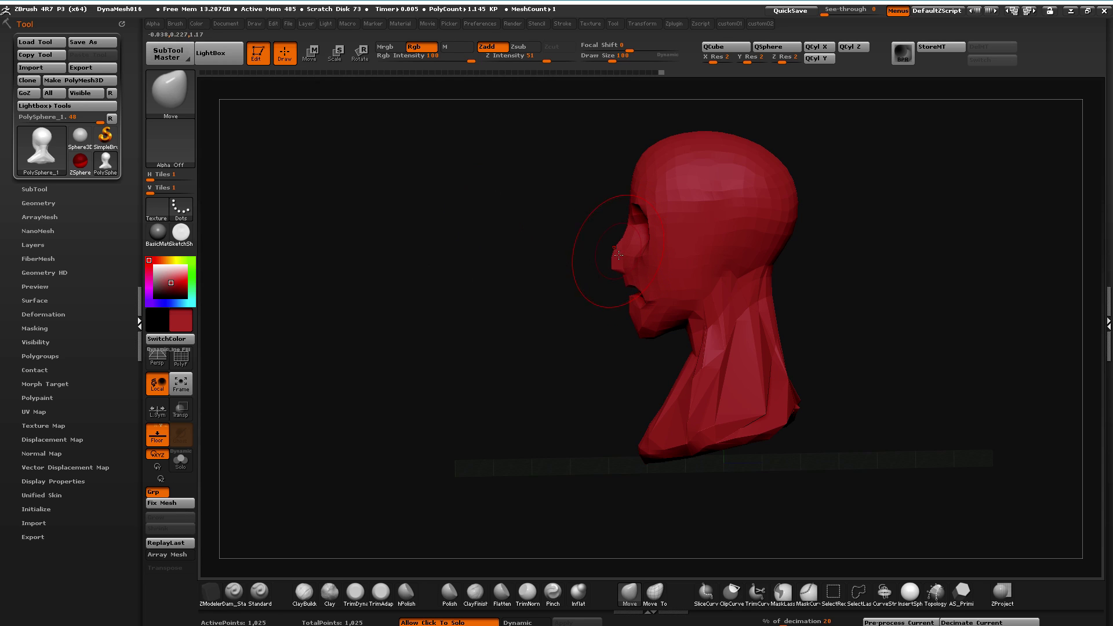
# Shape the chin and the underside of the jaw from the front and side with the Move brush
pyautogui.moveTo(631, 299); pyautogui.dragTo(648, 328)
pyautogui.moveTo(481, 300)
pyautogui.mouseDown()
pyautogui.moveTo(539, 296)
pyautogui.moveTo(546, 274)
pyautogui.moveTo(502, 251)
pyautogui.mouseUp()
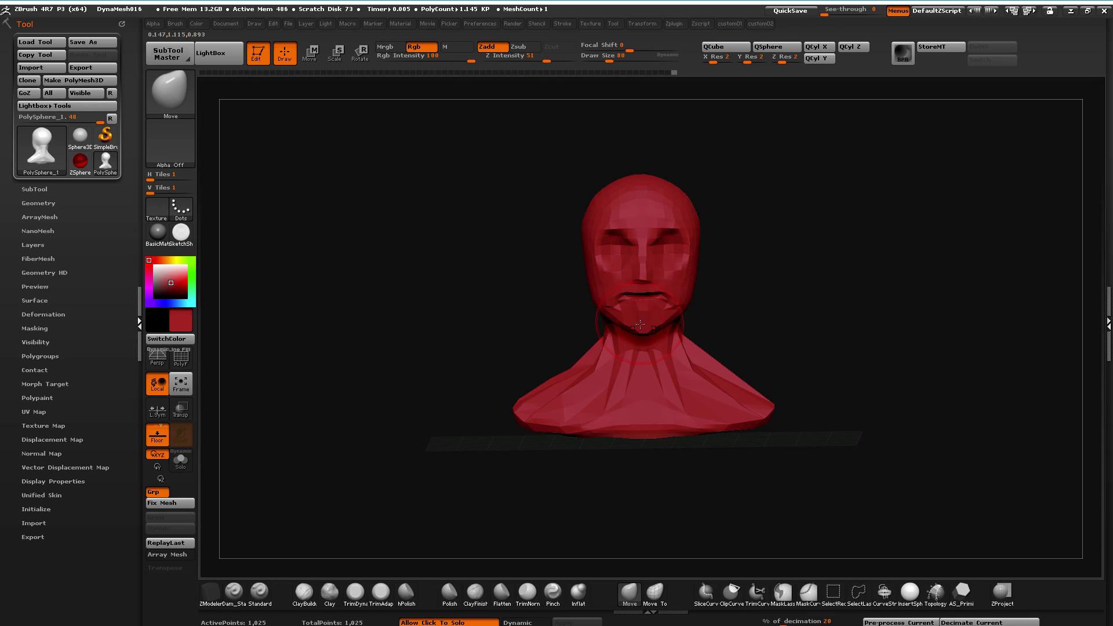
pyautogui.moveTo(571, 281); pyautogui.dragTo(638, 338)
pyautogui.moveTo(491, 264); pyautogui.dragTo(511, 282)
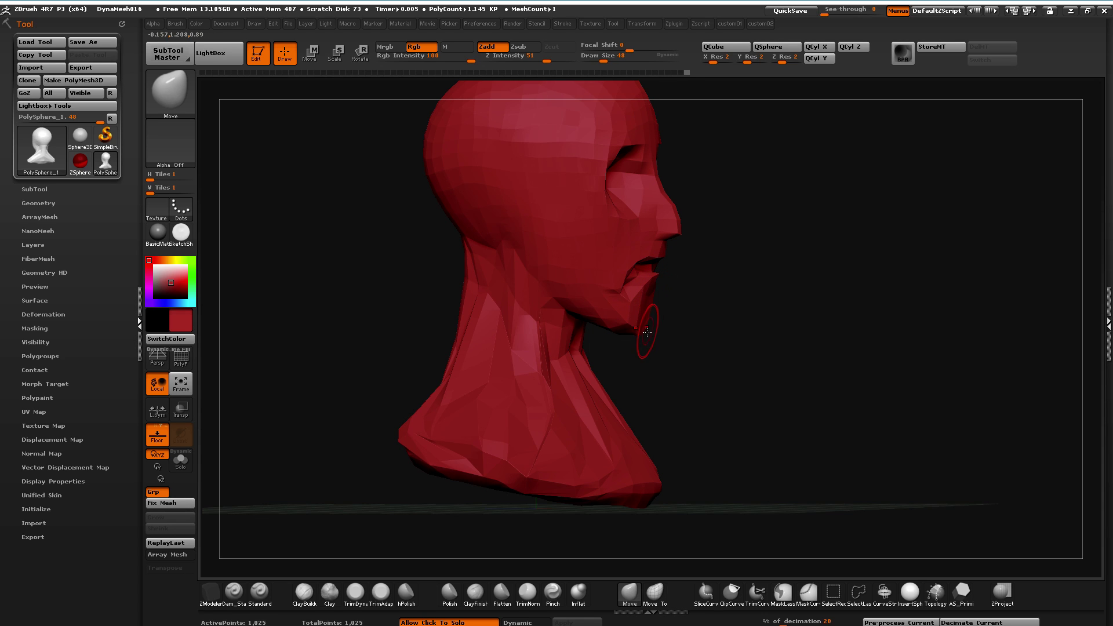
pyautogui.moveTo(680, 357); pyautogui.dragTo(413, 283)
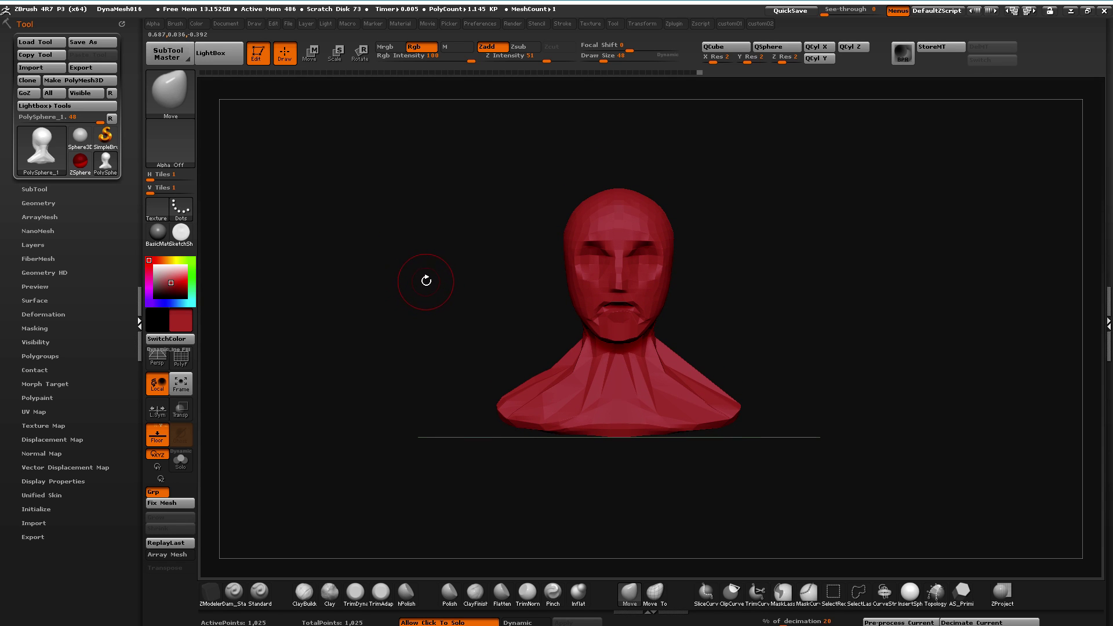
# Adjust the side of the head and pull down the rear jawline above the neck with the Move brush
pyautogui.moveTo(380, 373); pyautogui.dragTo(473, 266)
pyautogui.press('space')
pyautogui.click(507, 224)
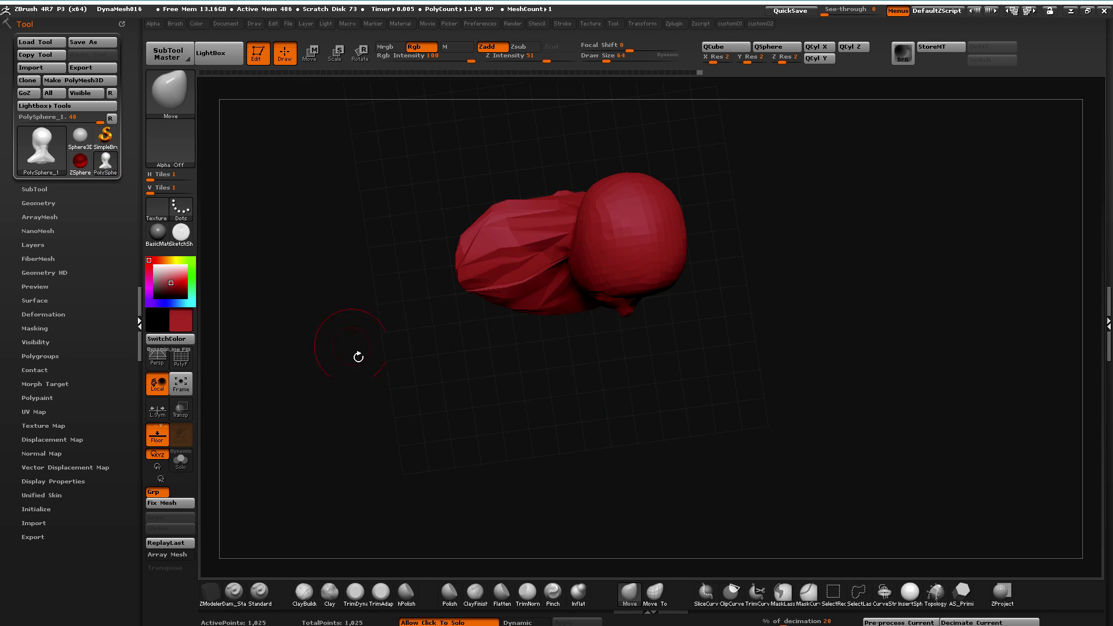
pyautogui.keyDown('shift'); pyautogui.moveTo(351, 344); pyautogui.dragTo(410, 378); pyautogui.keyUp('shift')
pyautogui.moveTo(408, 226)
pyautogui.keyDown('alt'); pyautogui.mouseDown()
pyautogui.moveTo(406, 378)
pyautogui.moveTo(548, 467)
pyautogui.moveTo(518, 326)
pyautogui.mouseUp(); pyautogui.keyUp('alt')
pyautogui.keyDown('alt'); pyautogui.moveTo(398, 162); pyautogui.dragTo(383, 463); pyautogui.keyUp('alt')
pyautogui.moveTo(463, 288); pyautogui.dragTo(561, 297)
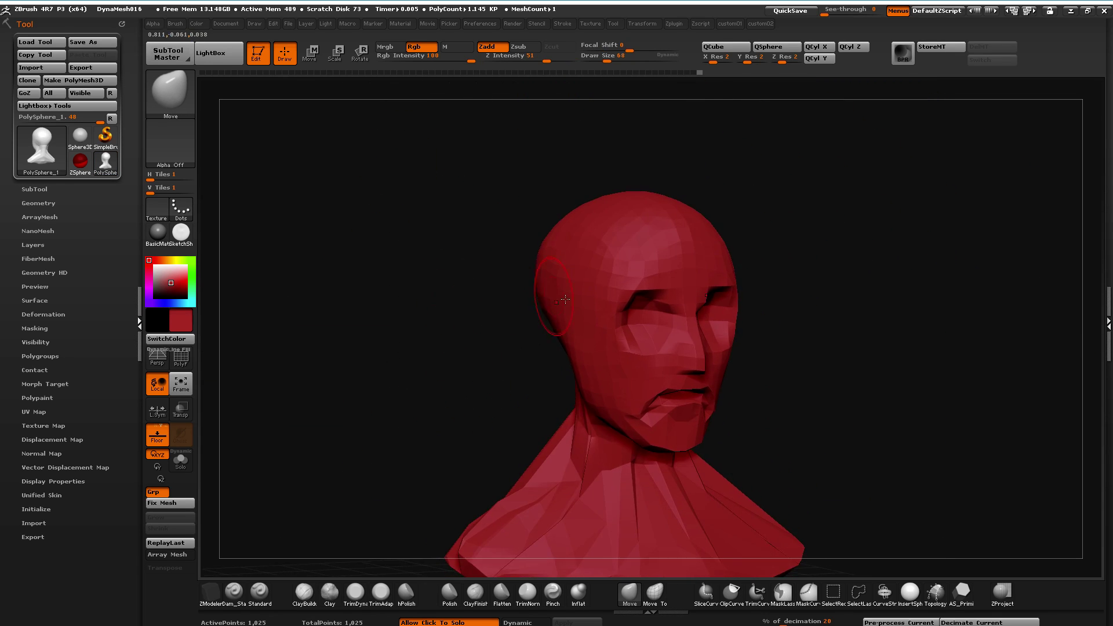
pyautogui.moveTo(458, 289); pyautogui.dragTo(524, 357)
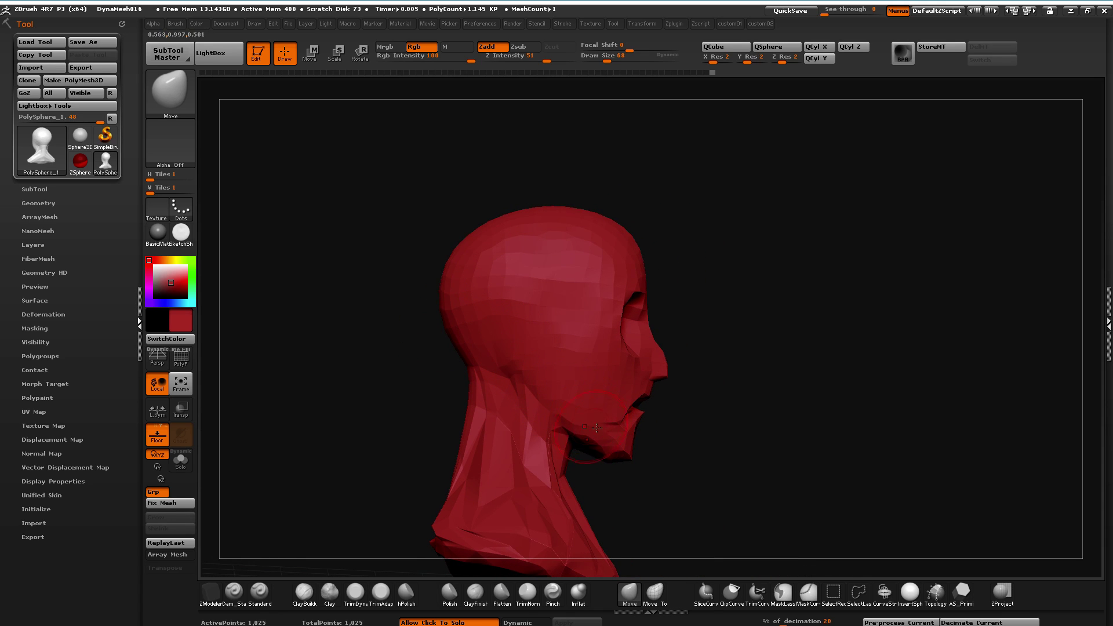
pyautogui.moveTo(592, 426); pyautogui.dragTo(601, 446)
# Mask an ear-shaped patch on the side of the head behind the jaw and invert the mask
pyautogui.moveTo(497, 350)
pyautogui.mouseDown()
pyautogui.moveTo(580, 362)
pyautogui.moveTo(544, 333)
pyautogui.moveTo(543, 293)
pyautogui.moveTo(536, 313)
pyautogui.moveTo(522, 298)
pyautogui.moveTo(548, 308)
pyautogui.moveTo(566, 342)
pyautogui.mouseUp()
pyautogui.moveTo(433, 344)
pyautogui.mouseDown()
pyautogui.moveTo(348, 353)
pyautogui.moveTo(452, 349)
pyautogui.moveTo(489, 325)
pyautogui.moveTo(551, 340)
pyautogui.moveTo(539, 324)
pyautogui.moveTo(554, 354)
pyautogui.mouseUp()
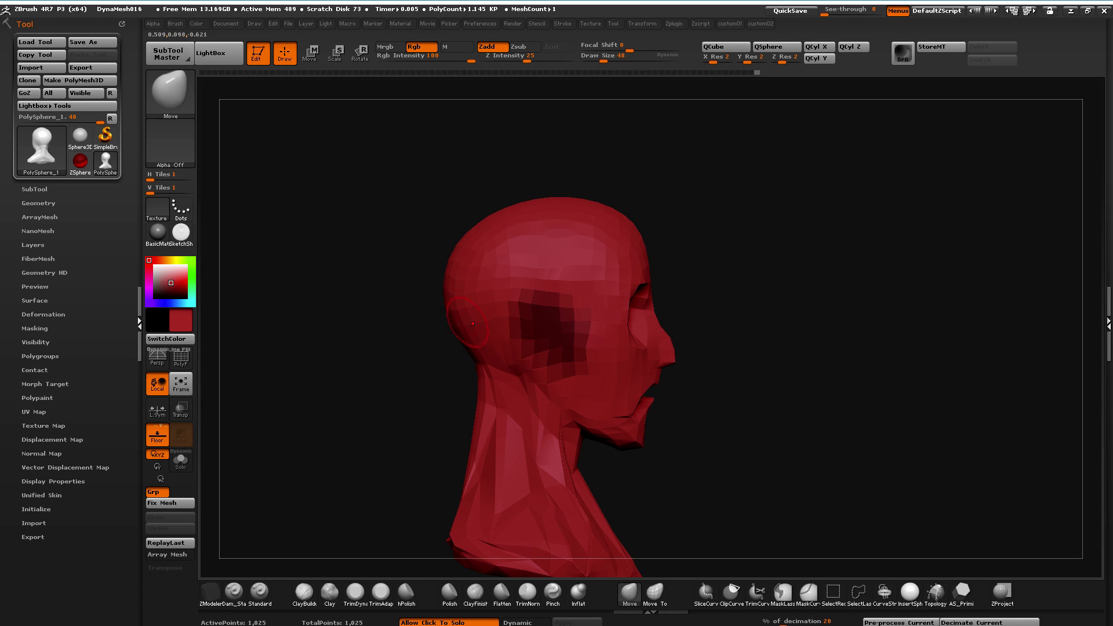
pyautogui.keyDown('ctrl'); pyautogui.click(410, 351); pyautogui.keyUp('ctrl')
pyautogui.moveTo(409, 351); pyautogui.dragTo(346, 354)
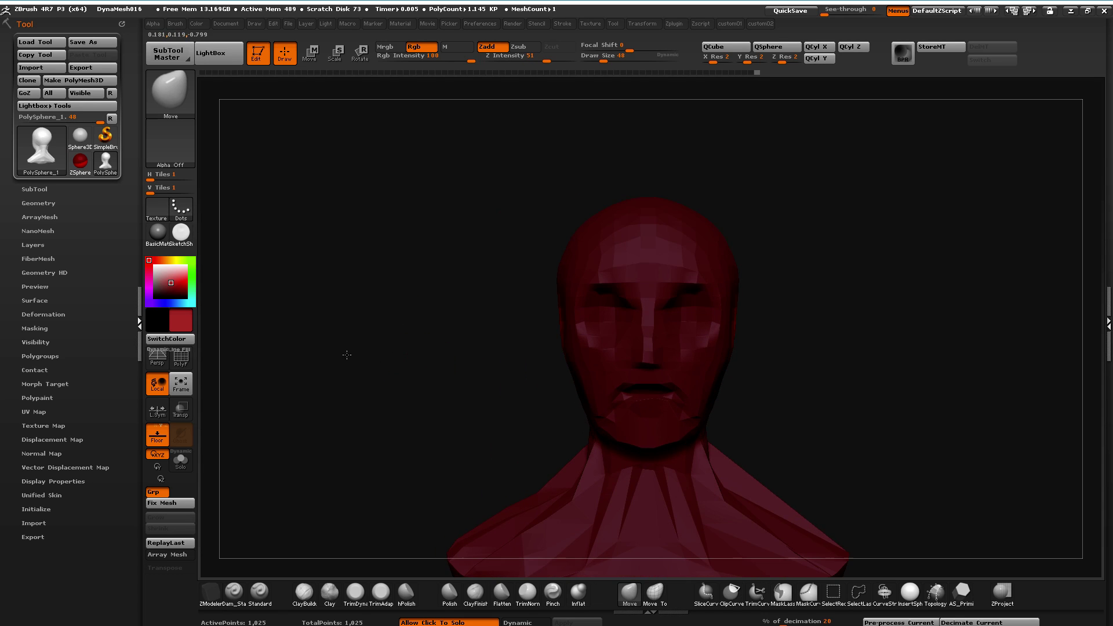
# Pull the unmasked ear patches straight out from the sides of the head with Transpose Move
pyautogui.click(304, 62)
pyautogui.moveTo(577, 335); pyautogui.dragTo(526, 335)
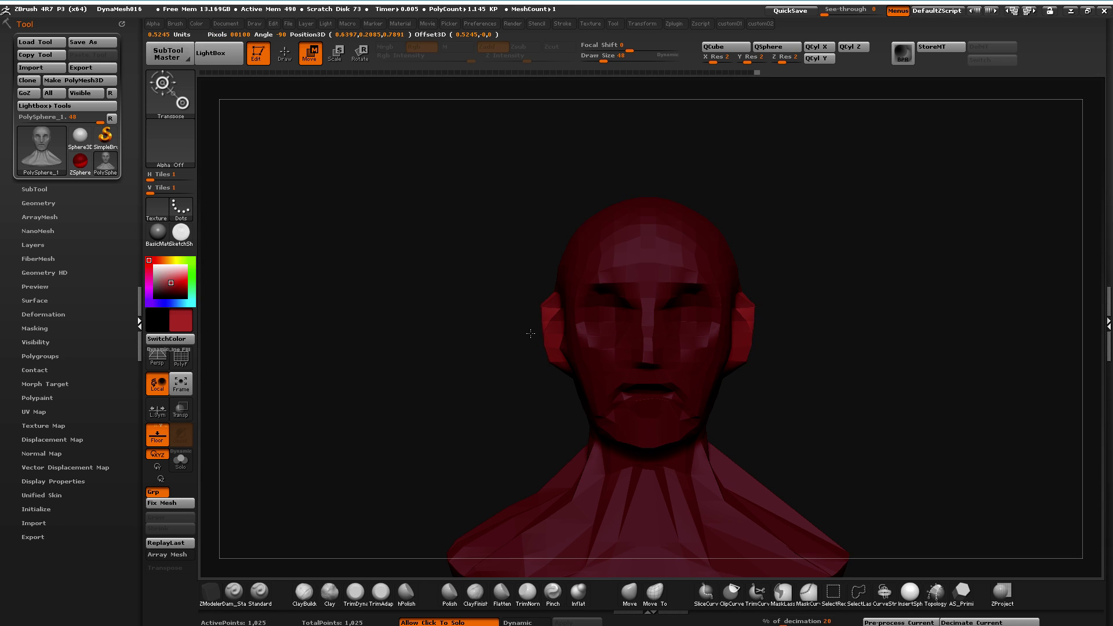
pyautogui.moveTo(481, 407); pyautogui.dragTo(315, 356)
pyautogui.keyDown('alt'); pyautogui.moveTo(307, 308); pyautogui.dragTo(381, 267); pyautogui.keyUp('alt')
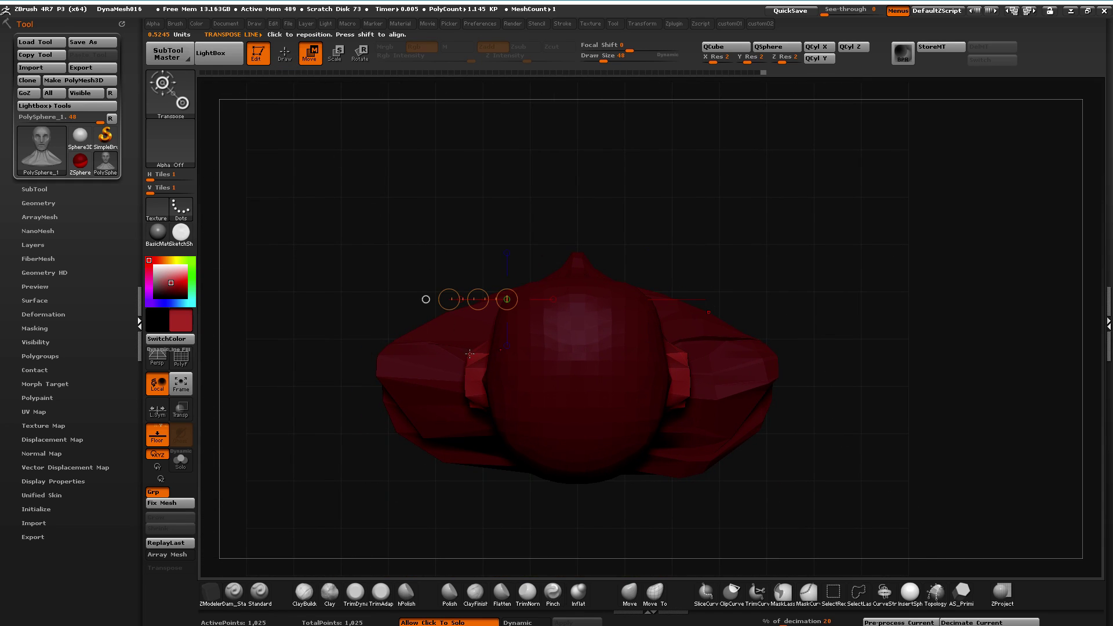
# Rotate the ears with Transpose so they flare outward toward the back, and move them in against the head
pyautogui.moveTo(489, 356)
pyautogui.mouseDown()
pyautogui.moveTo(447, 460)
pyautogui.moveTo(394, 544)
pyautogui.mouseUp()
pyautogui.moveTo(544, 375)
pyautogui.mouseDown()
pyautogui.moveTo(543, 424)
pyautogui.moveTo(567, 470)
pyautogui.mouseUp()
pyautogui.moveTo(490, 353)
pyautogui.mouseDown()
pyautogui.moveTo(410, 510)
pyautogui.moveTo(362, 486)
pyautogui.mouseUp()
pyautogui.click(360, 54)
pyautogui.press('w')
pyautogui.moveTo(388, 376)
pyautogui.mouseDown()
pyautogui.moveTo(518, 375)
pyautogui.moveTo(466, 376)
pyautogui.mouseUp()
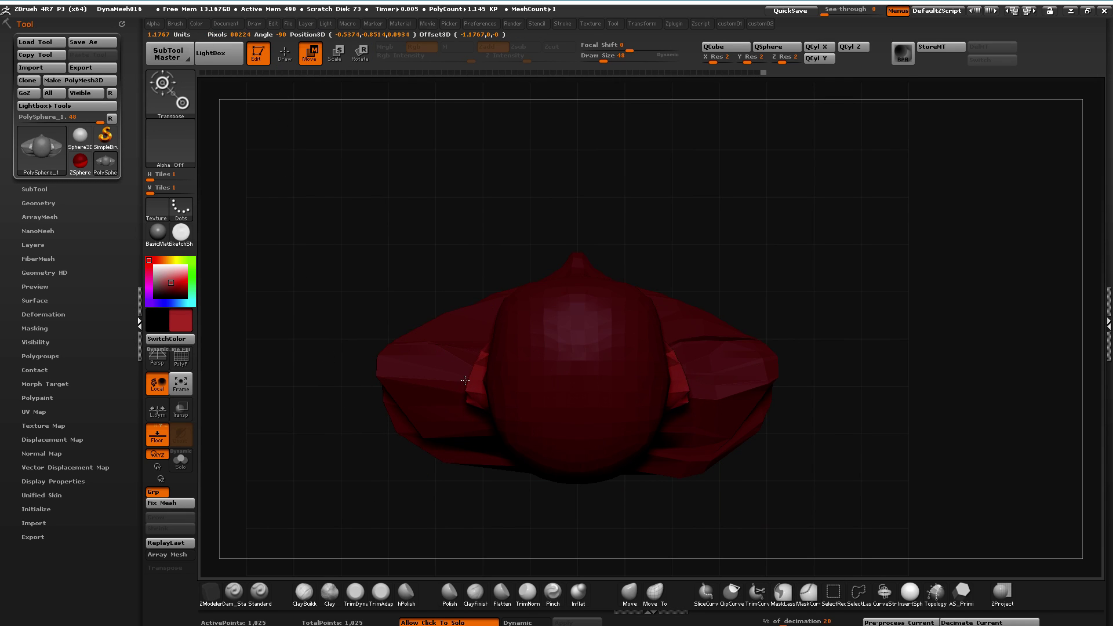
# Clear the mask from the bust and return to the Move brush
pyautogui.moveTo(310, 449); pyautogui.dragTo(363, 383)
pyautogui.moveTo(295, 387); pyautogui.dragTo(348, 140)
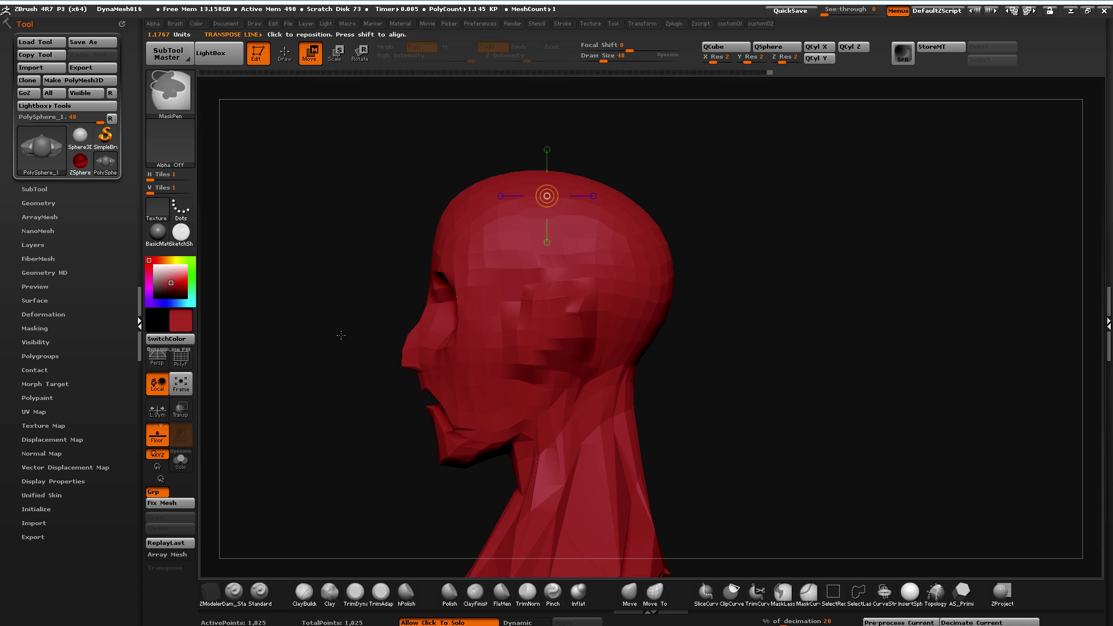
pyautogui.click(335, 57)
pyautogui.moveTo(579, 522); pyautogui.dragTo(646, 540)
pyautogui.click(629, 591)
# Shape the outer rim and rear edge of the ears from the side and back with the Move brush
pyautogui.moveTo(608, 475); pyautogui.dragTo(586, 305)
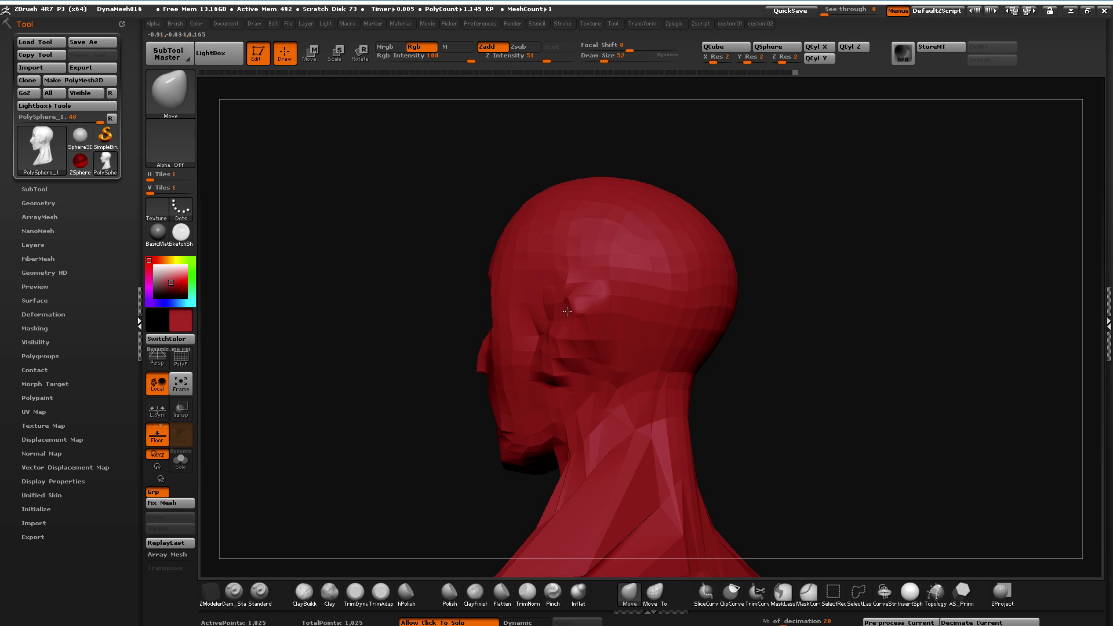
pyautogui.moveTo(566, 312); pyautogui.dragTo(454, 297)
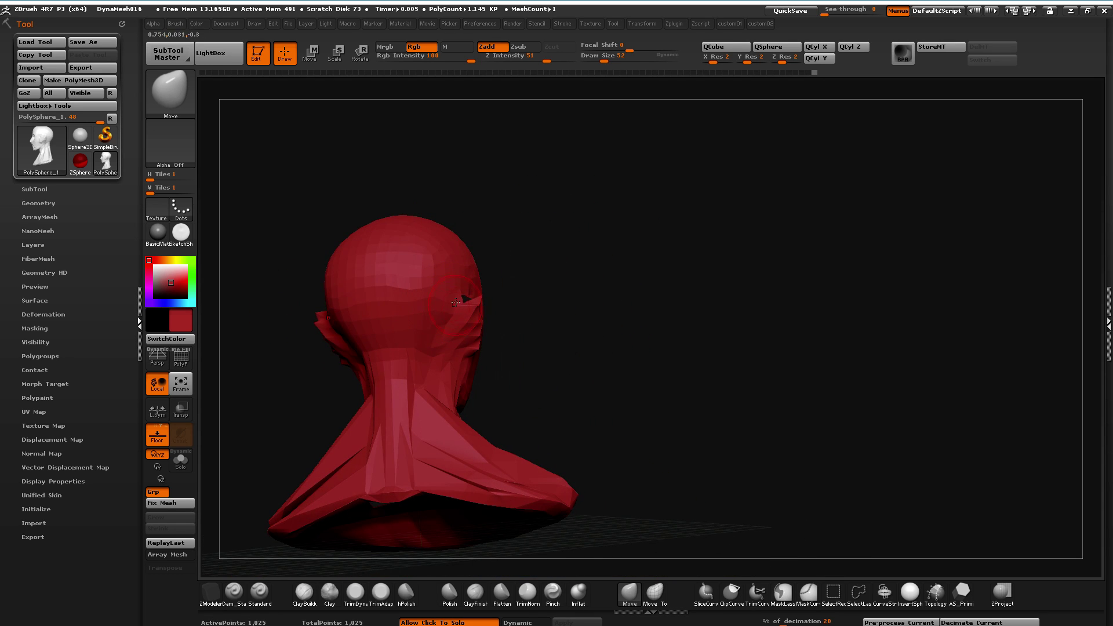
pyautogui.moveTo(565, 369); pyautogui.dragTo(472, 358)
pyautogui.moveTo(439, 295); pyautogui.dragTo(448, 338)
pyautogui.moveTo(310, 325); pyautogui.dragTo(258, 348)
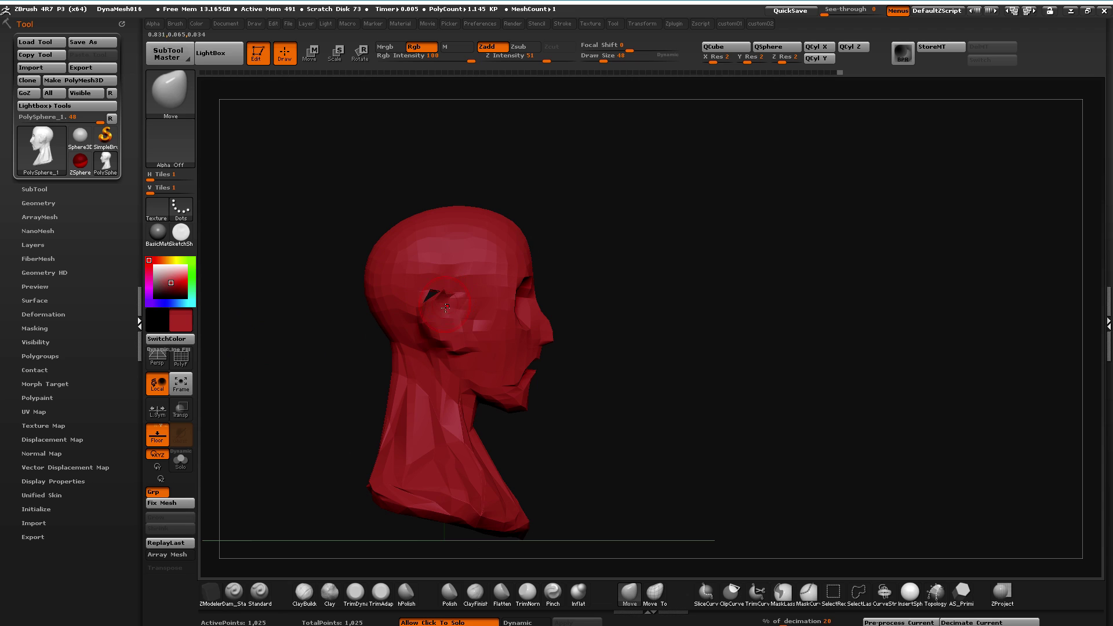
# Reshape the lips and the area below the mouth from the front with the Move brush
pyautogui.keyDown('shift'); pyautogui.moveTo(346, 288); pyautogui.dragTo(254, 315); pyautogui.keyUp('shift')
pyautogui.keyDown('alt'); pyautogui.moveTo(389, 343); pyautogui.dragTo(381, 400); pyautogui.keyUp('alt')
pyautogui.moveTo(538, 407); pyautogui.dragTo(536, 422)
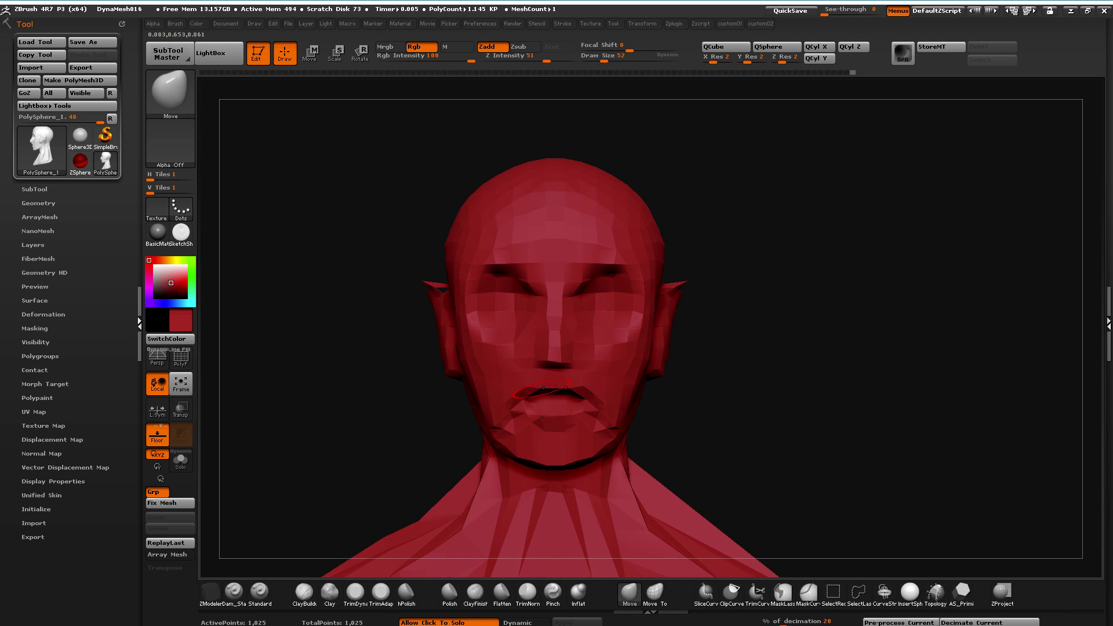
# Try to remesh the bust with DynaMesh at resolution 16 and undo the attempts
pyautogui.moveTo(371, 406)
pyautogui.keyDown('ctrl'); pyautogui.mouseDown()
pyautogui.moveTo(360, 415)
pyautogui.moveTo(350, 390)
pyautogui.moveTo(394, 386)
pyautogui.moveTo(312, 381)
pyautogui.moveTo(330, 368)
pyautogui.moveTo(387, 400)
pyautogui.moveTo(334, 378)
pyautogui.moveTo(362, 386)
pyautogui.mouseUp(); pyautogui.keyUp('ctrl')
pyautogui.hotkey('ctrl', 'z')
pyautogui.hotkey('ctrl', 'z')
pyautogui.keyDown('ctrl'); pyautogui.moveTo(352, 390); pyautogui.dragTo(383, 395); pyautogui.keyUp('ctrl')
pyautogui.hotkey('ctrl', 'z')
pyautogui.hotkey('ctrl', 'z')
pyautogui.hotkey('ctrl', 'z')
pyautogui.keyDown('ctrl'); pyautogui.moveTo(354, 359); pyautogui.dragTo(380, 417); pyautogui.keyUp('ctrl')
pyautogui.hotkey('ctrl', 'z')
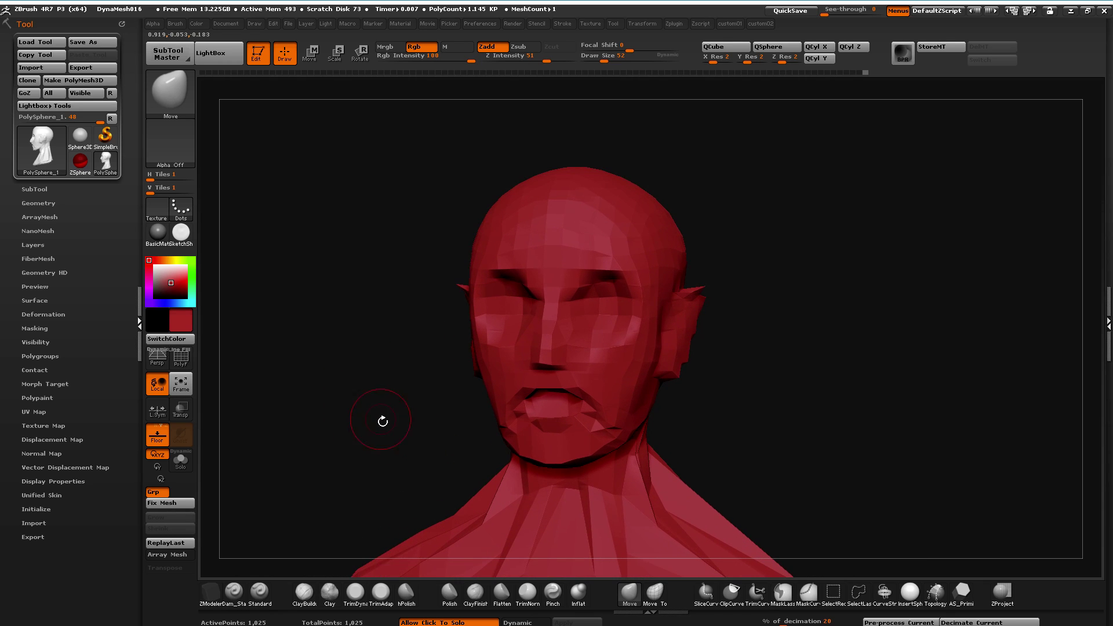
# Set the DynaMesh resolution to 24 and remesh the bust
pyautogui.hotkey('shift', '2')
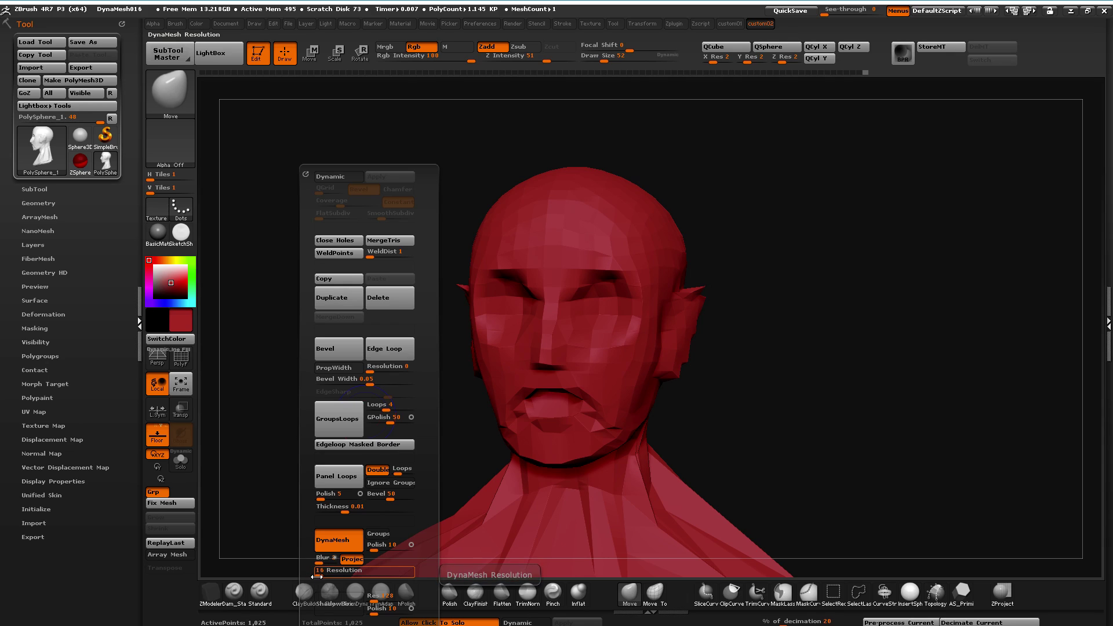
pyautogui.moveTo(319, 574); pyautogui.dragTo(323, 575)
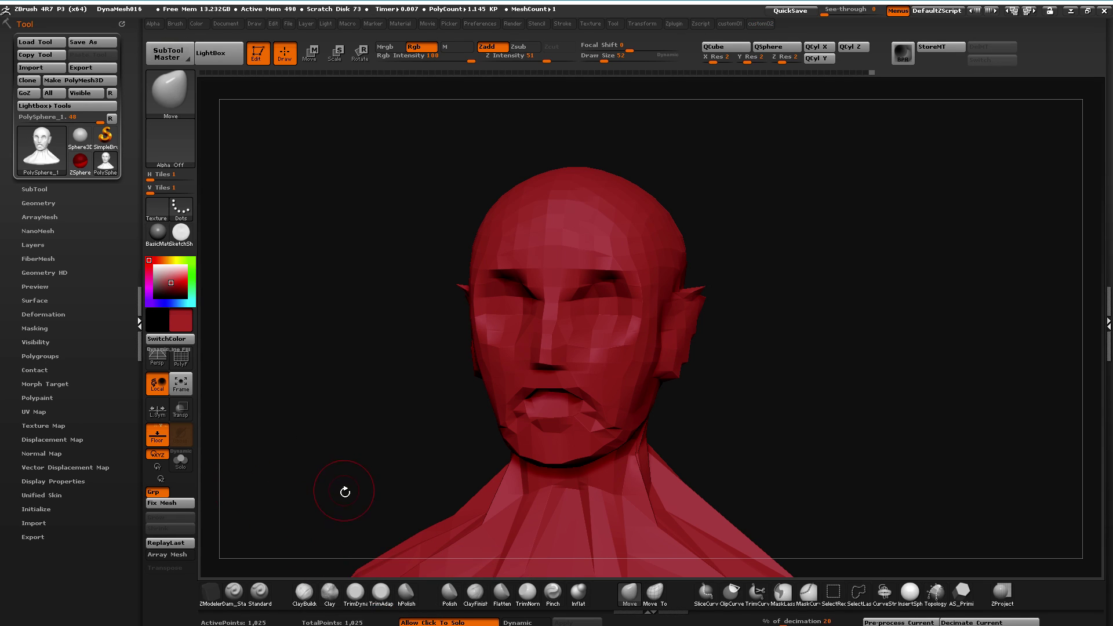
pyautogui.keyDown('ctrl'); pyautogui.moveTo(348, 472); pyautogui.dragTo(241, 353); pyautogui.keyUp('ctrl')
# Show the polygon wireframe, merge the whole bust into a single polygroup, and hide the wireframe again
pyautogui.click(184, 361)
pyautogui.click(187, 363)
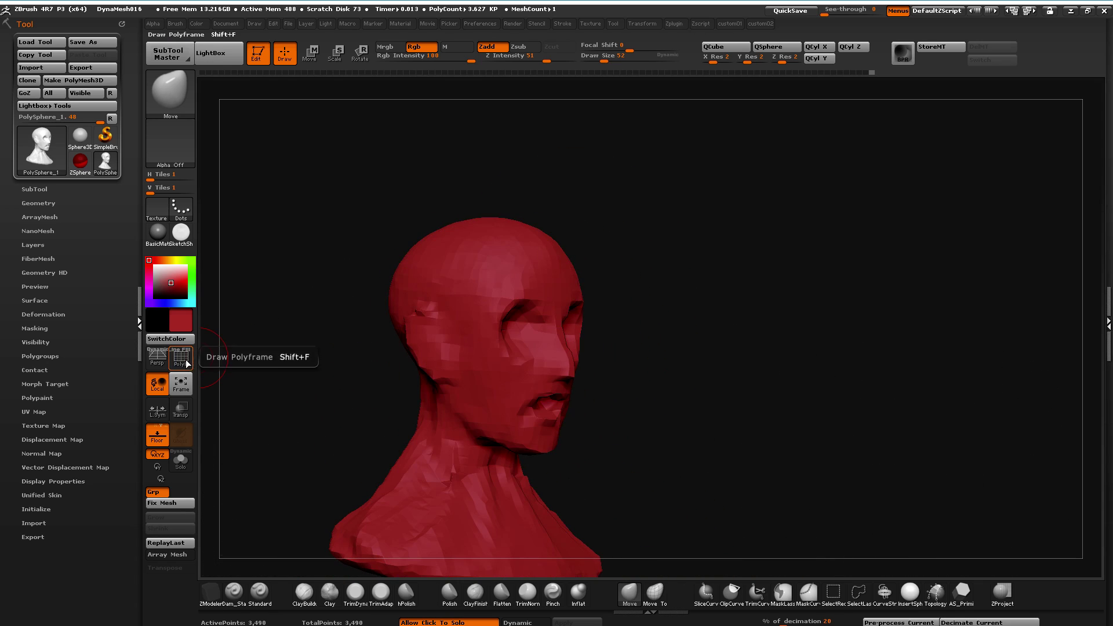
pyautogui.keyDown('shift'); pyautogui.moveTo(335, 409); pyautogui.dragTo(339, 419); pyautogui.keyUp('shift')
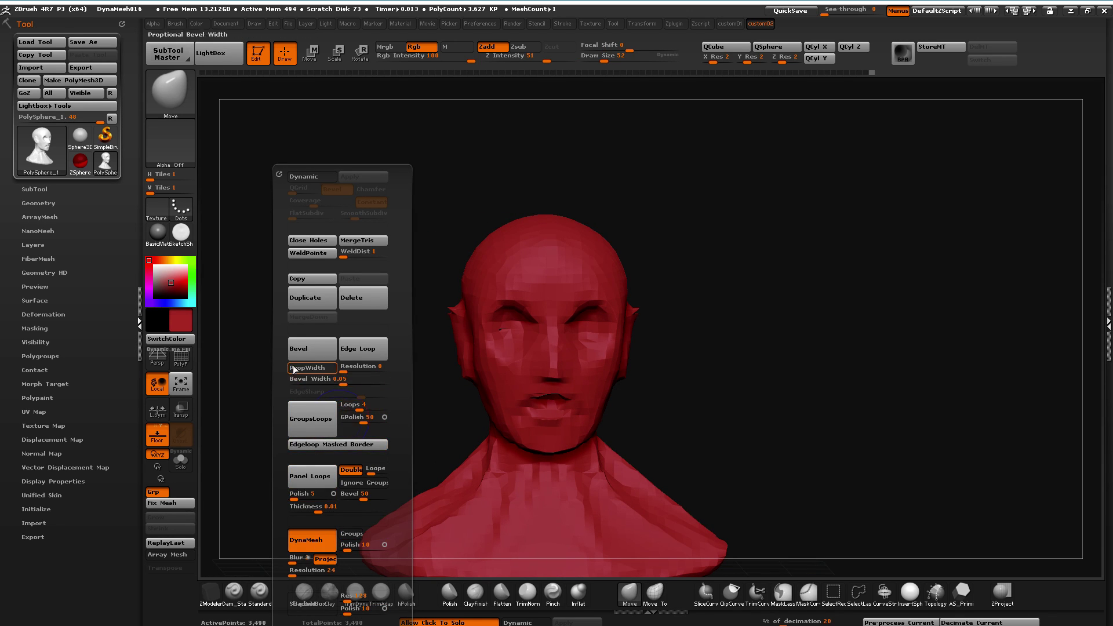
pyautogui.hotkey('shift', 'f')
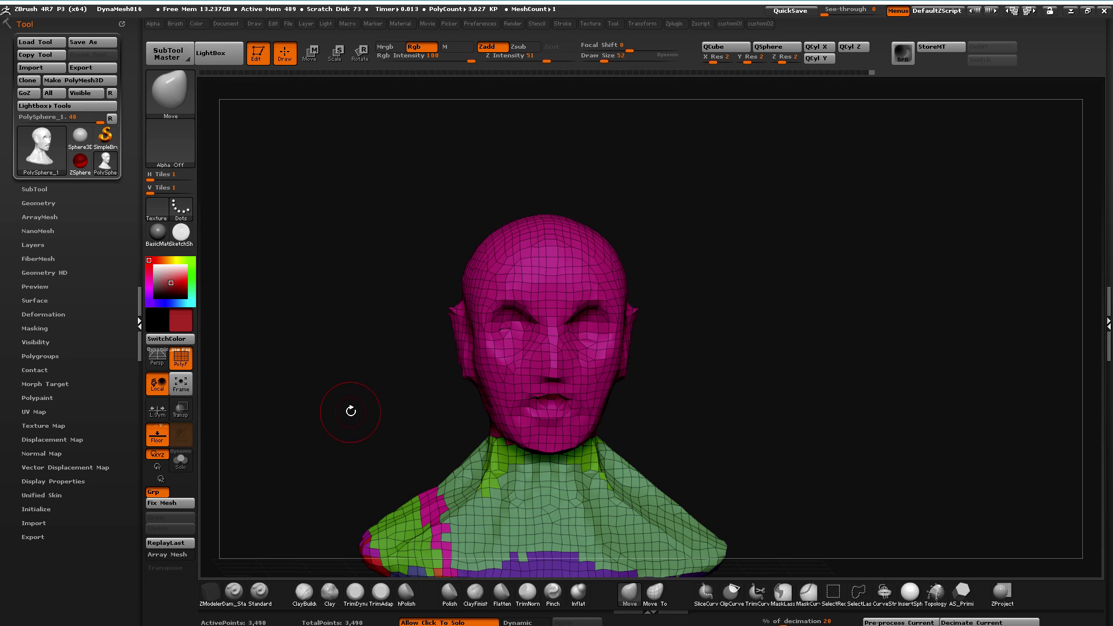
pyautogui.hotkey('ctrl', 'w')
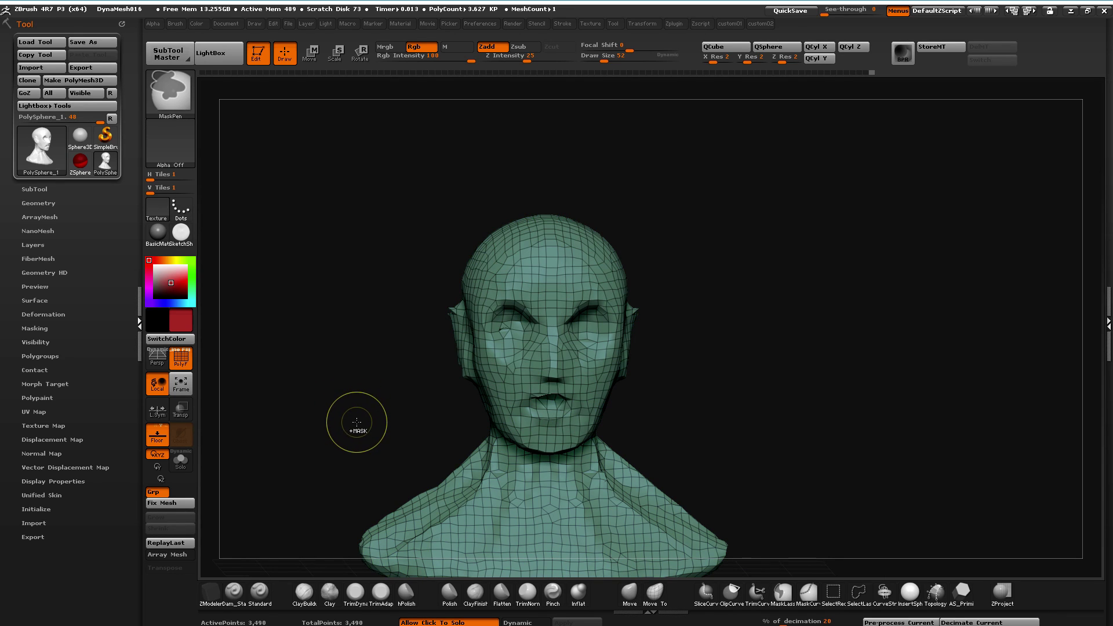
pyautogui.click(181, 358)
# Refine the eye sockets and the inner eye area beside the nose bridge with a smaller Move brush
pyautogui.keyDown('alt'); pyautogui.moveTo(341, 402); pyautogui.dragTo(343, 401); pyautogui.keyUp('alt')
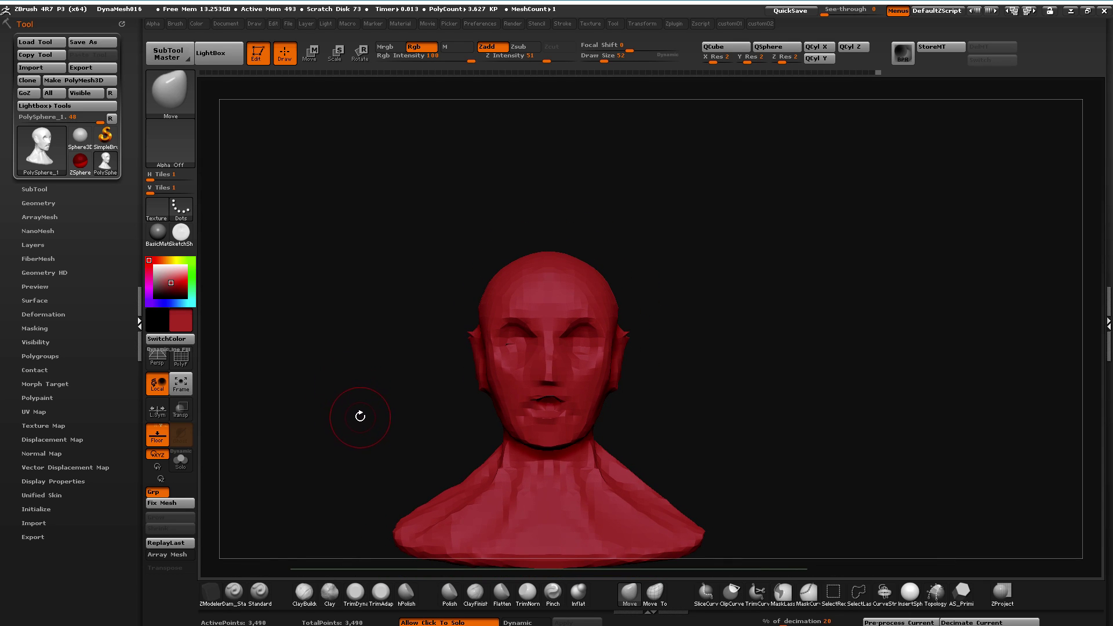
pyautogui.keyDown('alt'); pyautogui.moveTo(359, 411); pyautogui.dragTo(374, 431); pyautogui.keyUp('alt')
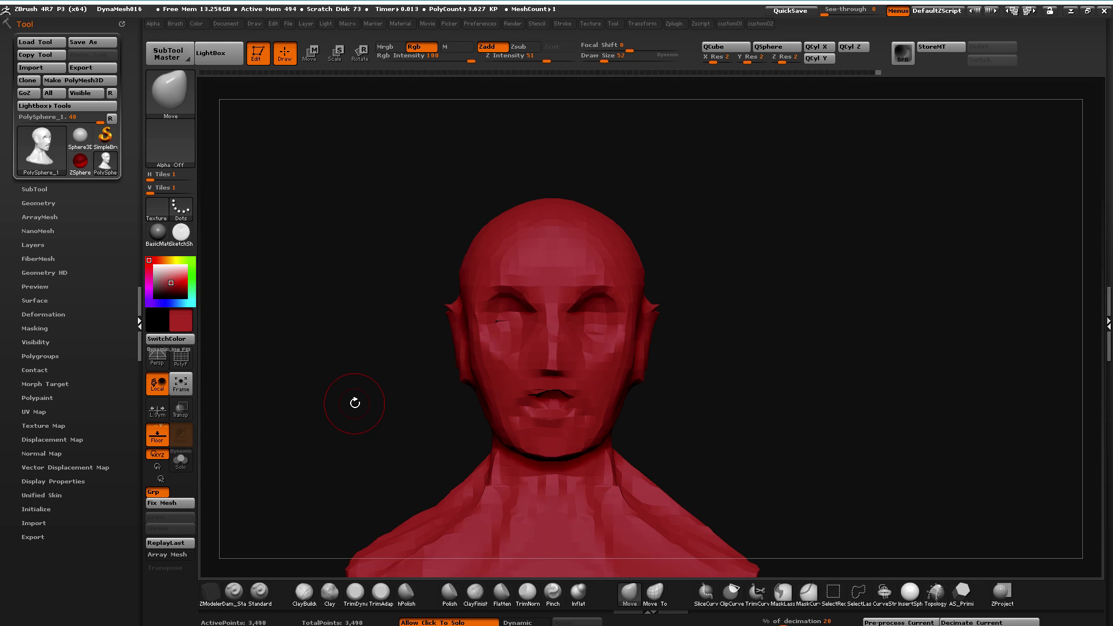
pyautogui.moveTo(369, 318); pyautogui.dragTo(382, 371)
pyautogui.moveTo(367, 308); pyautogui.dragTo(356, 278)
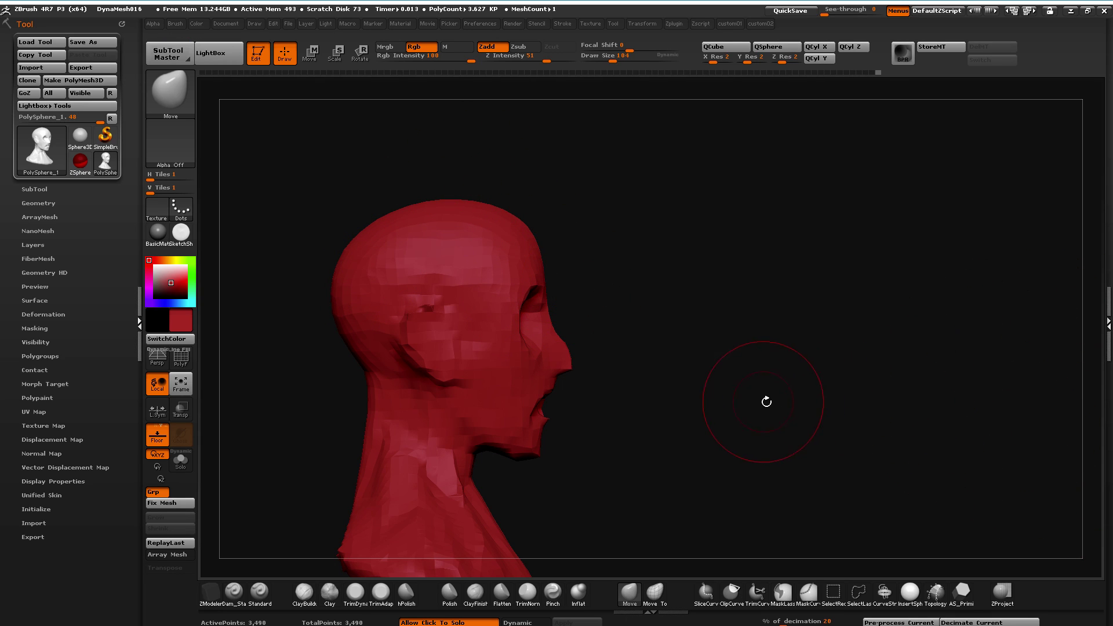
pyautogui.moveTo(316, 365); pyautogui.dragTo(439, 357)
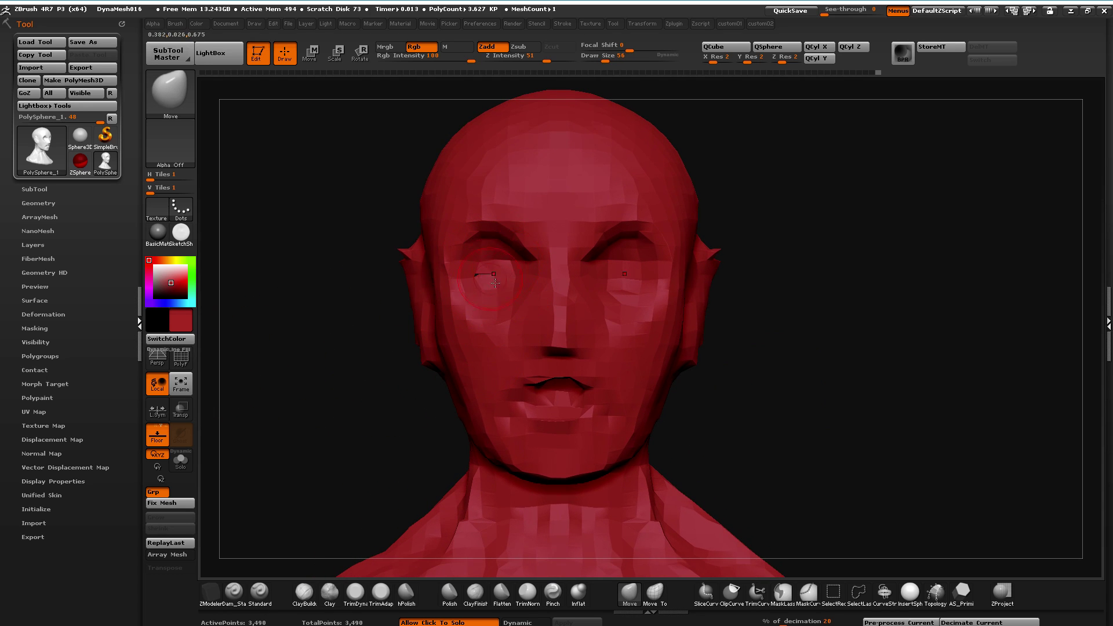
pyautogui.moveTo(313, 281); pyautogui.dragTo(285, 291)
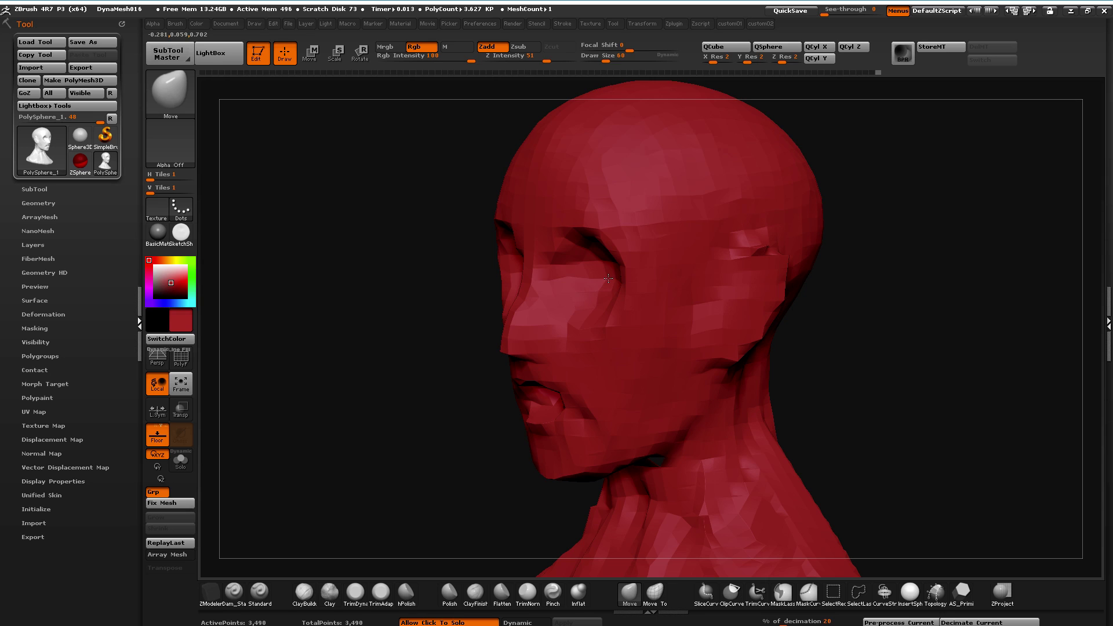
pyautogui.moveTo(400, 274); pyautogui.dragTo(512, 242)
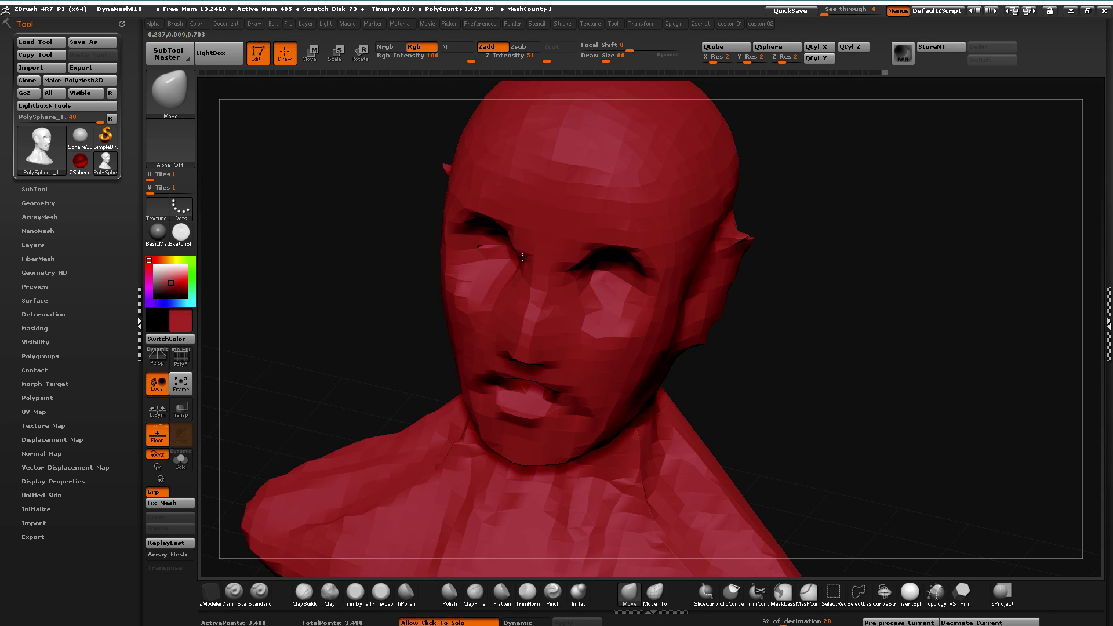
pyautogui.moveTo(348, 255)
pyautogui.mouseDown()
pyautogui.moveTo(323, 261)
pyautogui.moveTo(360, 266)
pyautogui.mouseUp()
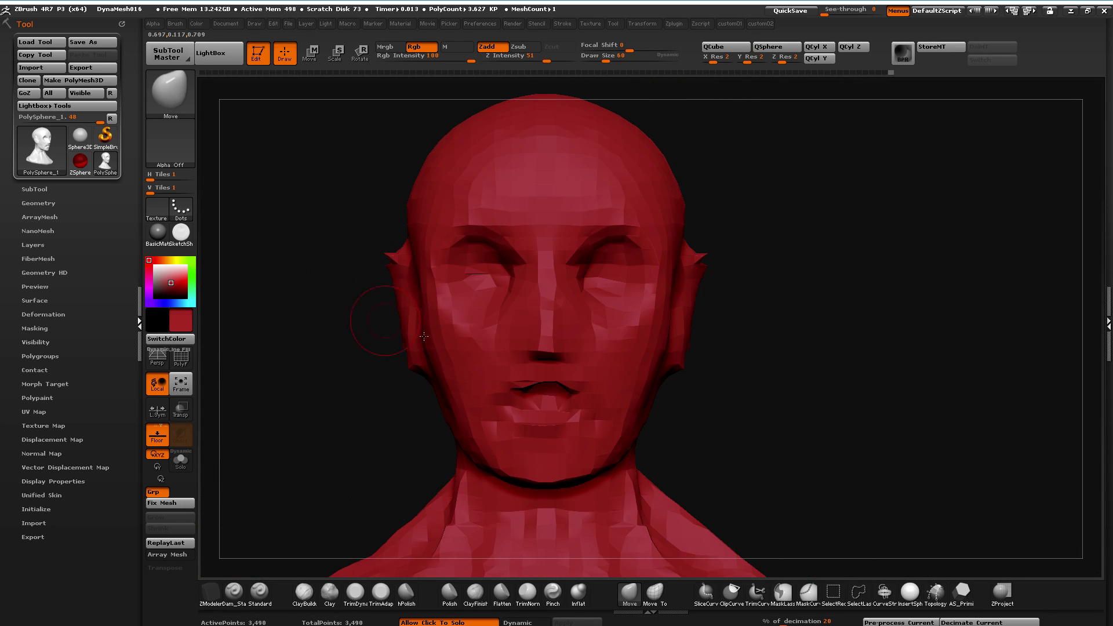
pyautogui.moveTo(740, 477)
pyautogui.mouseDown()
pyautogui.moveTo(454, 292)
pyautogui.moveTo(507, 260)
pyautogui.mouseUp()
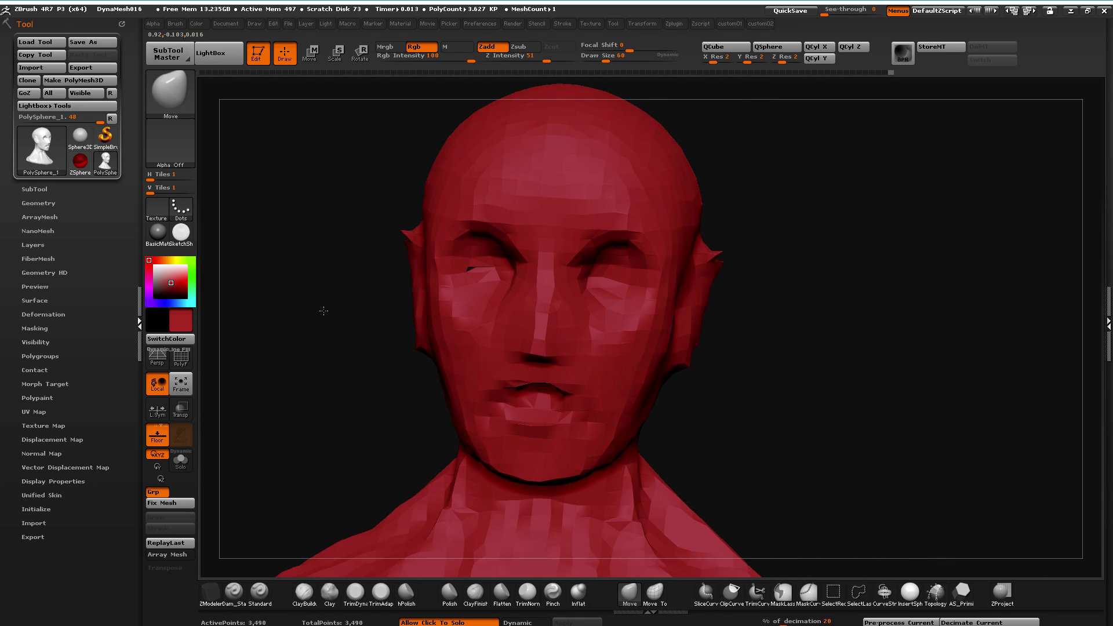
pyautogui.press('f')
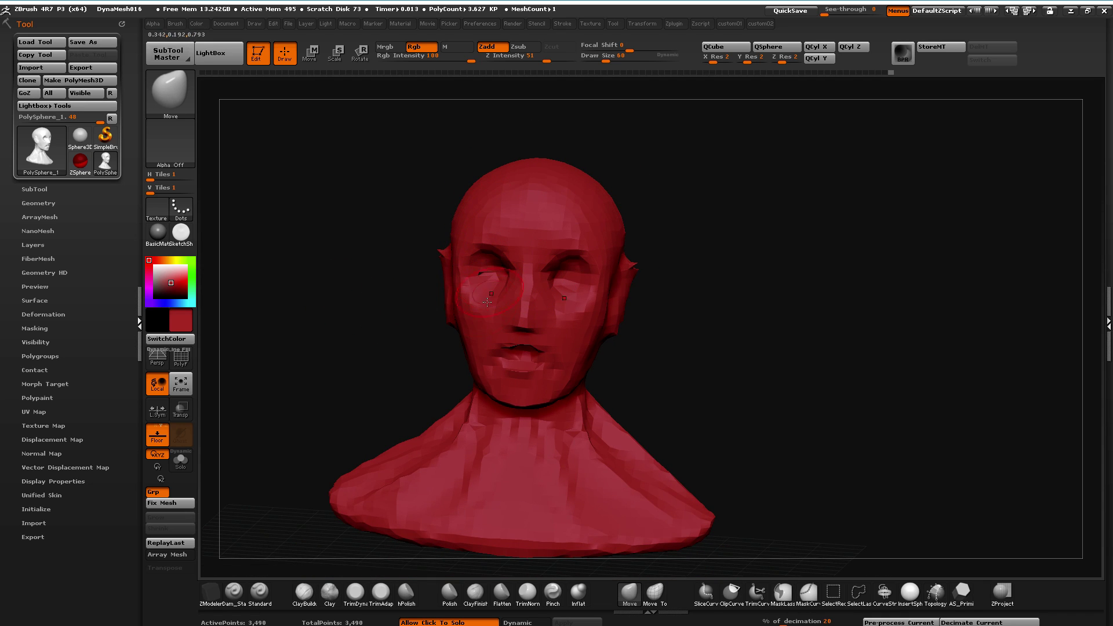
# Bring the front of the head into close view and switch to the InsertSphere brush
pyautogui.moveTo(350, 325)
pyautogui.keyDown('shift'); pyautogui.mouseDown()
pyautogui.moveTo(367, 334)
pyautogui.moveTo(372, 350)
pyautogui.moveTo(355, 348)
pyautogui.moveTo(371, 387)
pyautogui.mouseUp(); pyautogui.keyUp('shift')
pyautogui.press('space')
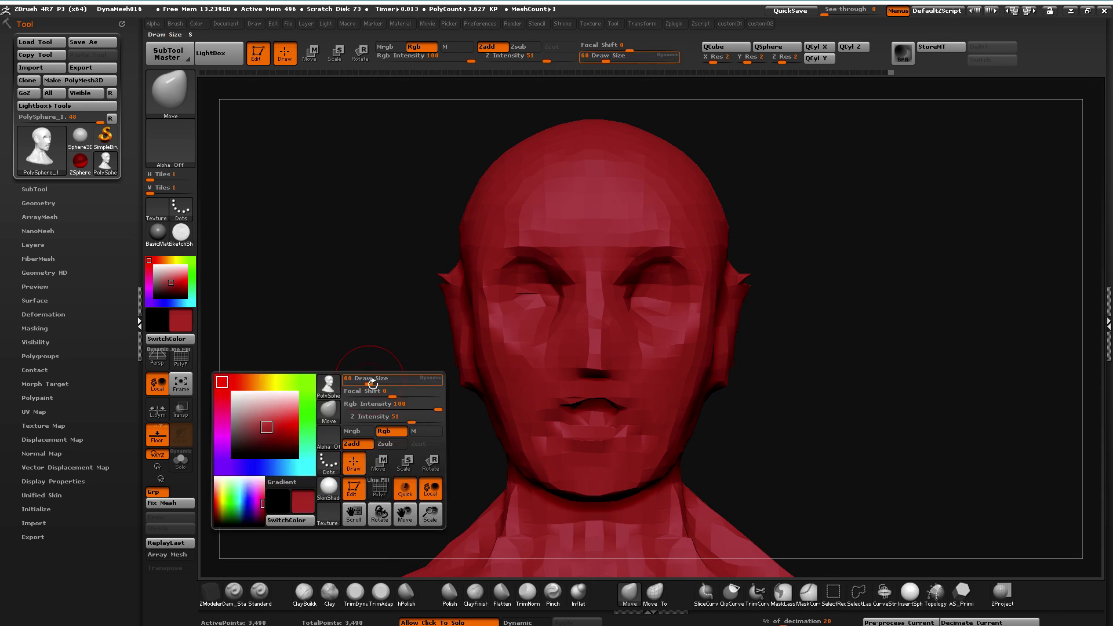
pyautogui.click(169, 95)
pyautogui.press('i')
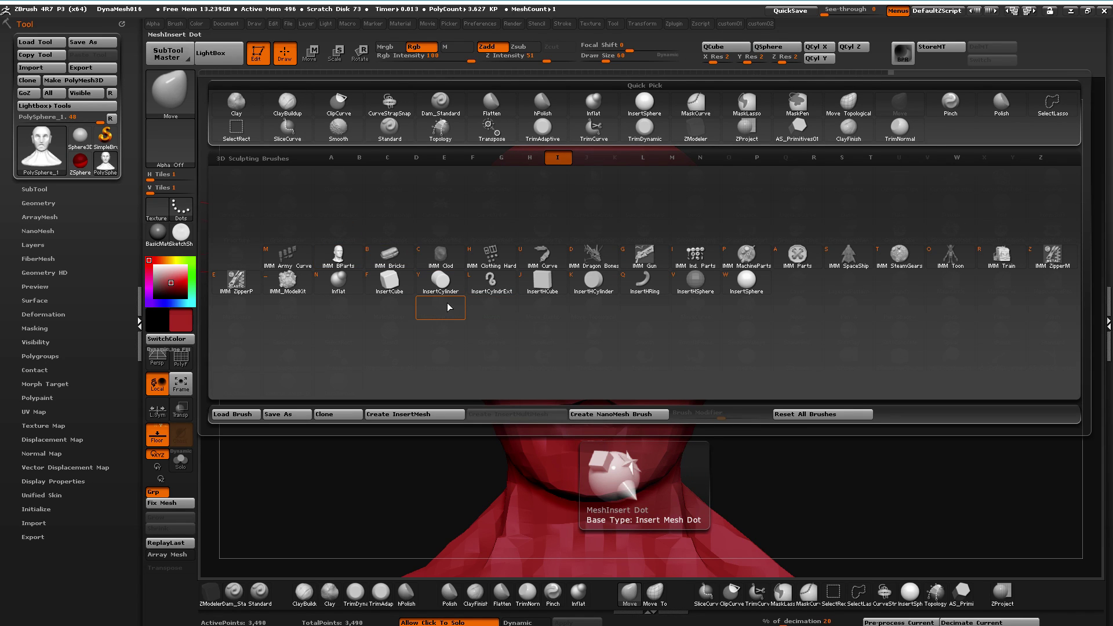
pyautogui.click(747, 282)
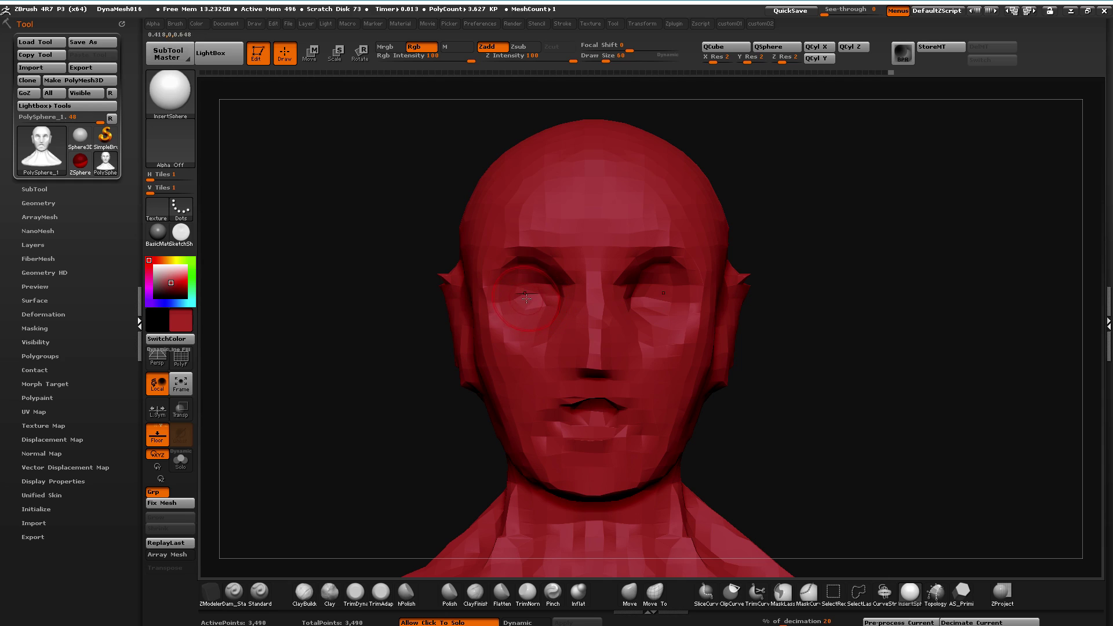
pyautogui.moveTo(529, 298); pyautogui.dragTo(532, 337)
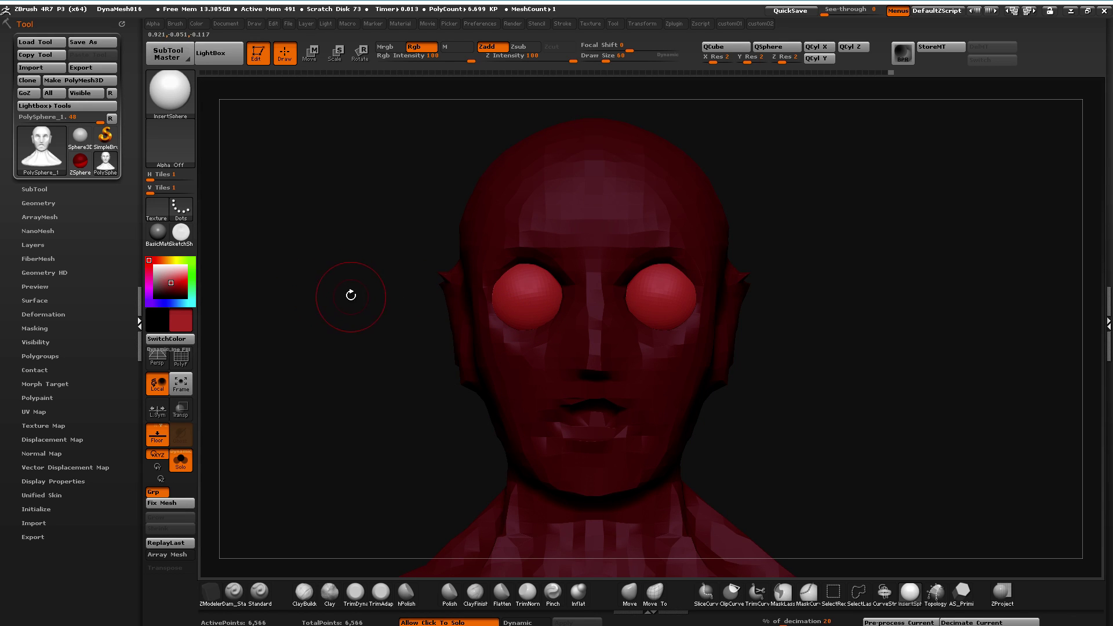
pyautogui.moveTo(216, 260)
pyautogui.mouseDown()
pyautogui.moveTo(273, 273)
pyautogui.moveTo(219, 263)
pyautogui.mouseUp()
pyautogui.hotkey('ctrl', 'z')
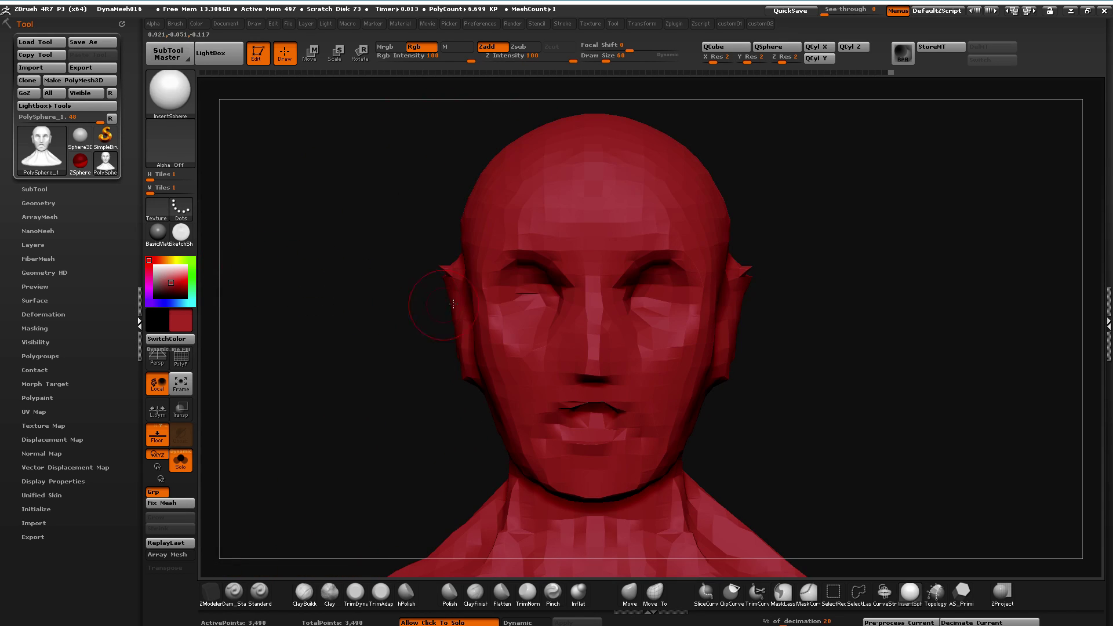
# Insert mirrored spheres as eyeballs, centred in the two eye sockets and sized to fill them
pyautogui.moveTo(529, 294); pyautogui.dragTo(541, 331)
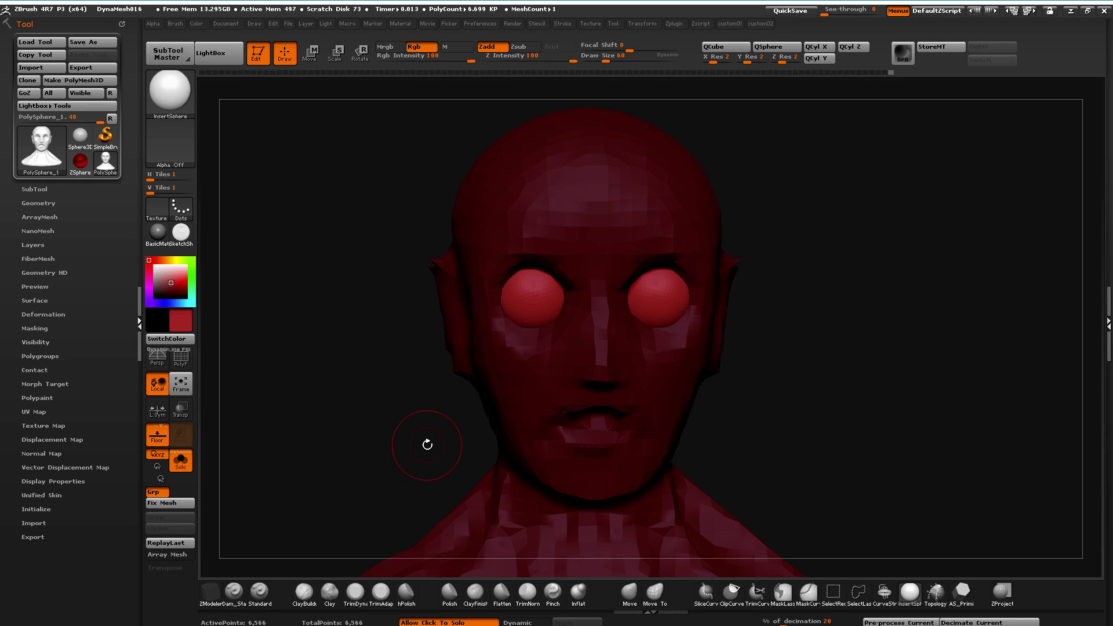
pyautogui.moveTo(240, 319)
pyautogui.mouseDown()
pyautogui.moveTo(221, 318)
pyautogui.moveTo(348, 367)
pyautogui.moveTo(333, 333)
pyautogui.mouseUp()
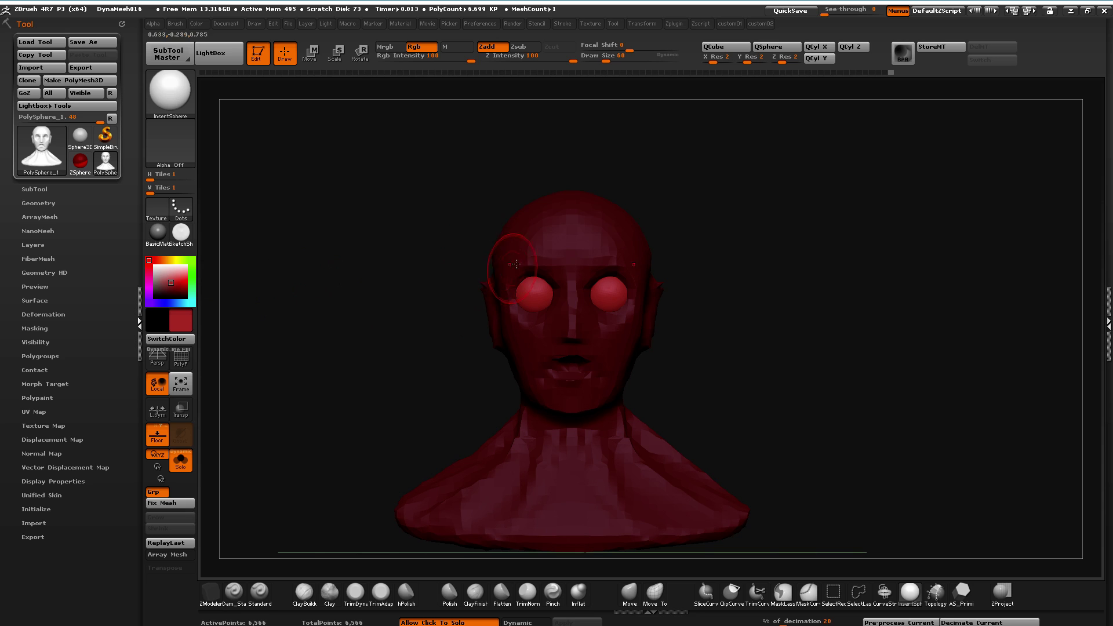
pyautogui.keyDown('alt'); pyautogui.moveTo(387, 254); pyautogui.dragTo(395, 295); pyautogui.keyUp('alt')
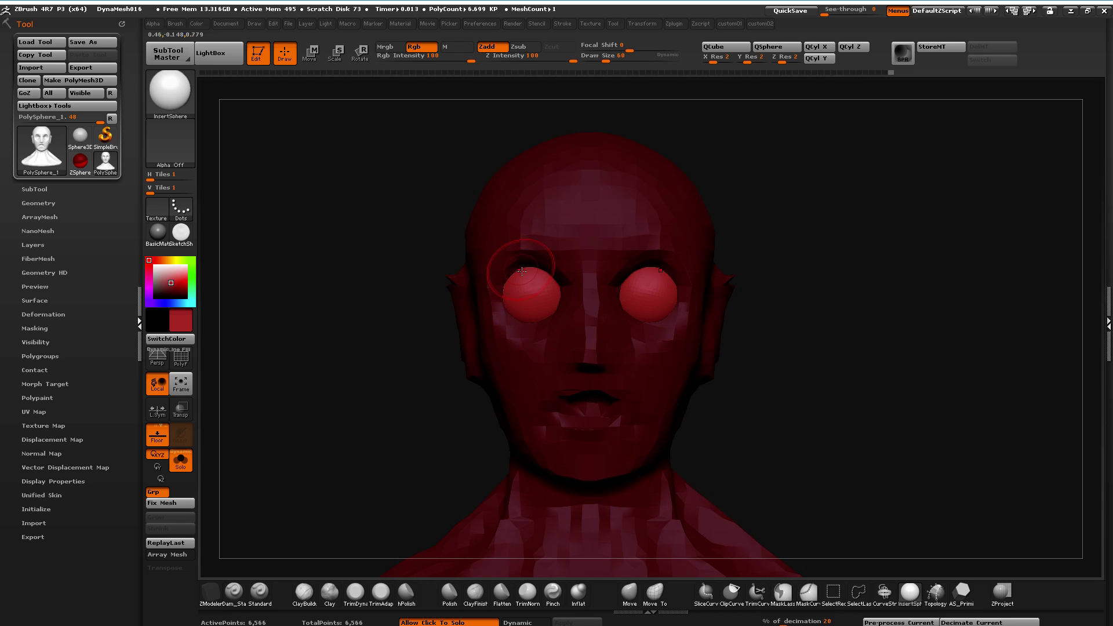
pyautogui.moveTo(246, 193); pyautogui.dragTo(215, 214)
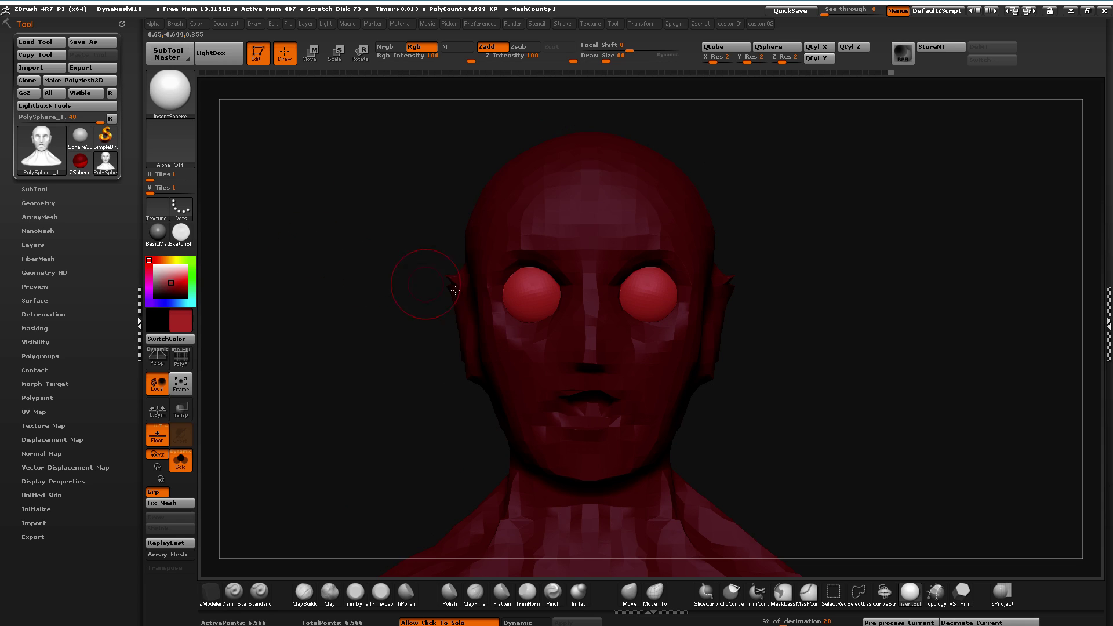
# Show the polygon wireframe and isolate the two eyeball spheres by their polygroup
pyautogui.click(181, 358)
pyautogui.hotkey('ctrl', 'shift')
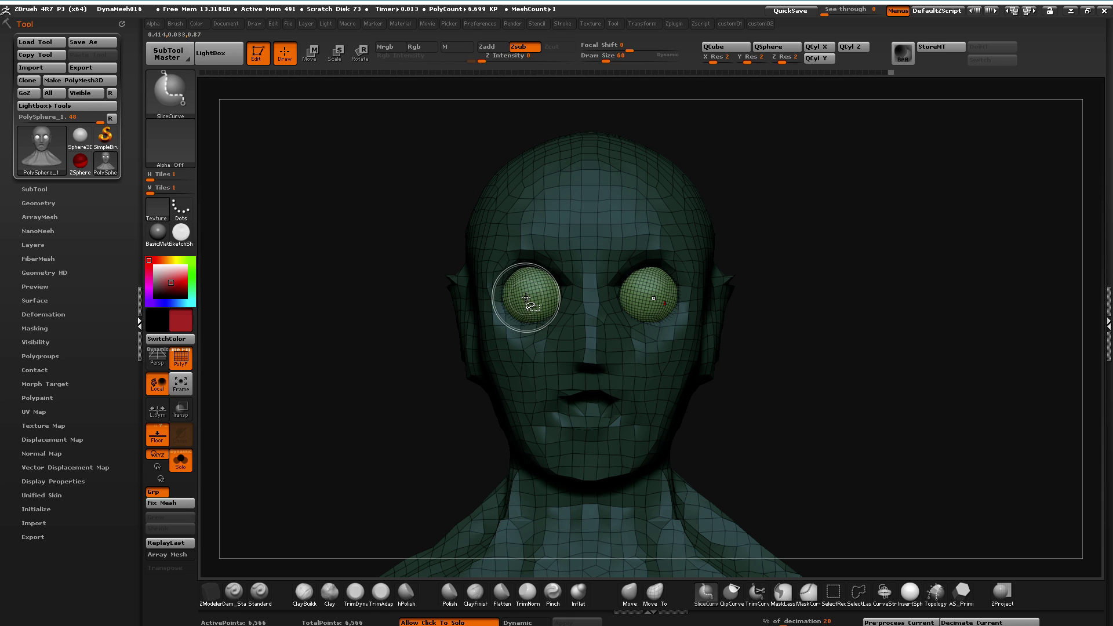
pyautogui.keyDown('ctrl'); pyautogui.keyDown('shift'); pyautogui.click(525, 297); pyautogui.keyUp('shift'); pyautogui.keyUp('ctrl')
pyautogui.moveTo(224, 248)
pyautogui.mouseDown()
pyautogui.moveTo(220, 405)
pyautogui.moveTo(221, 305)
pyautogui.moveTo(385, 356)
pyautogui.mouseUp()
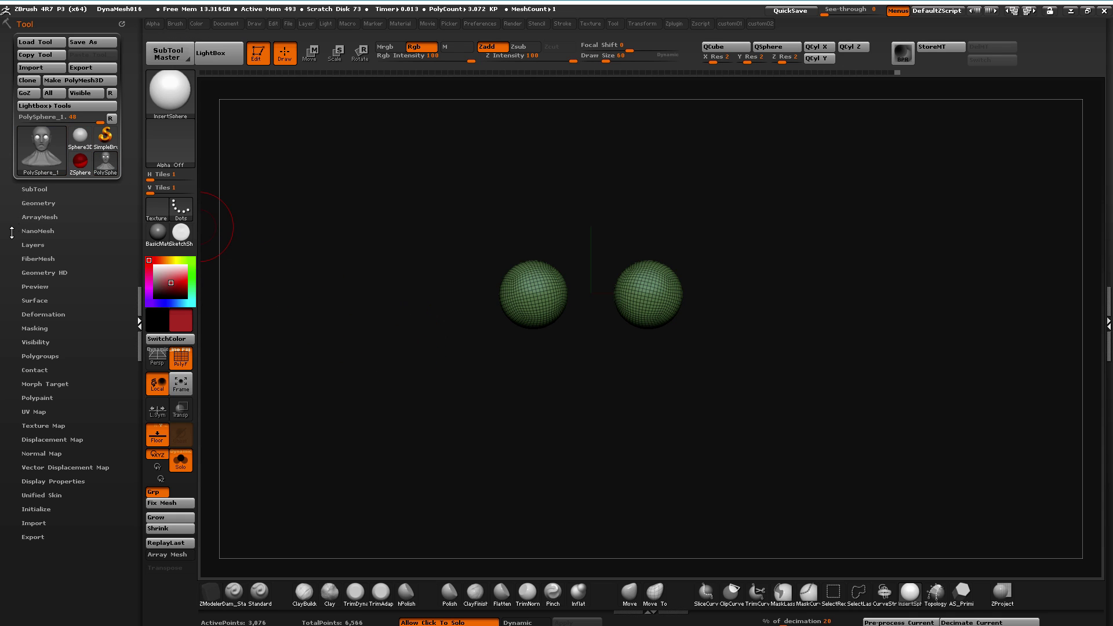
# Split the hidden bust from the eyeballs into a separate subtool and display both subtools together
pyautogui.click(28, 189)
pyautogui.moveTo(27, 189); pyautogui.dragTo(32, 101)
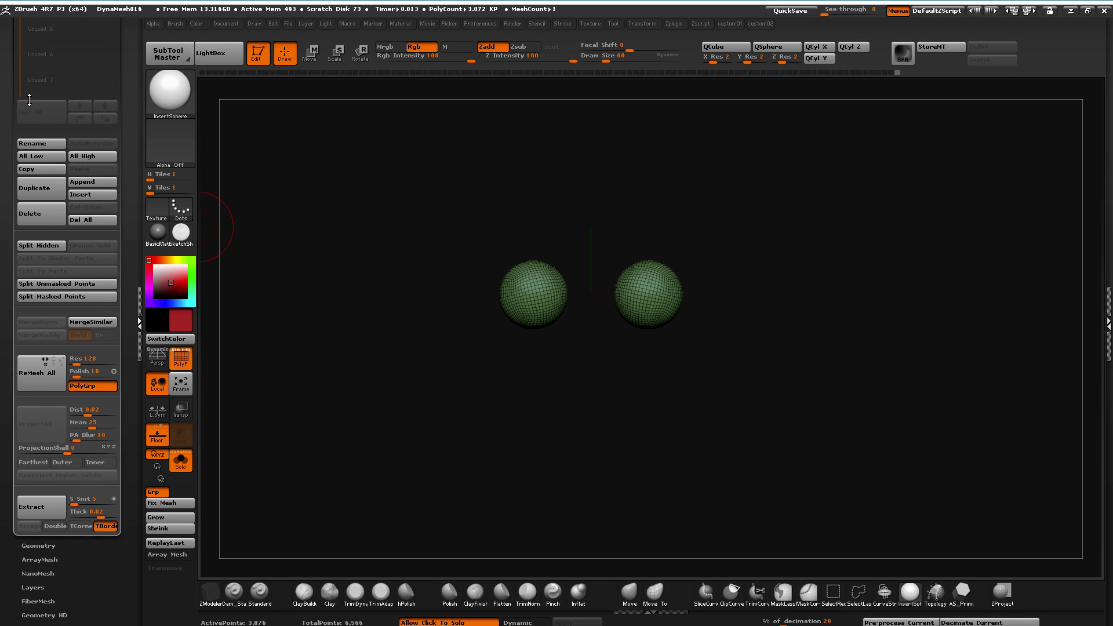
pyautogui.click(51, 247)
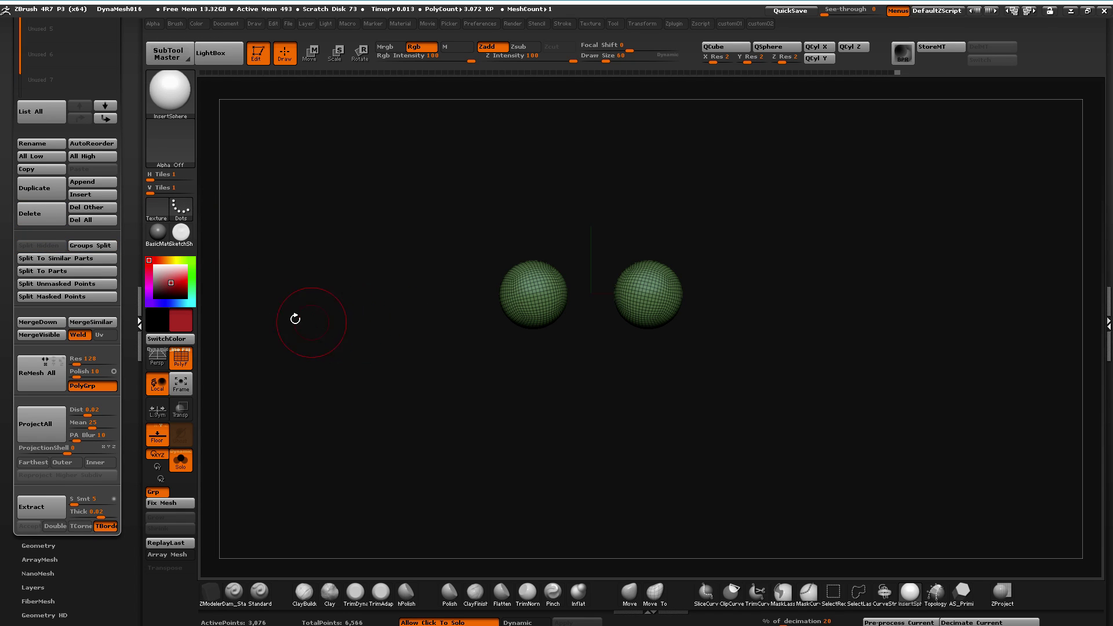
pyautogui.click(301, 358)
pyautogui.moveTo(216, 316); pyautogui.dragTo(330, 308)
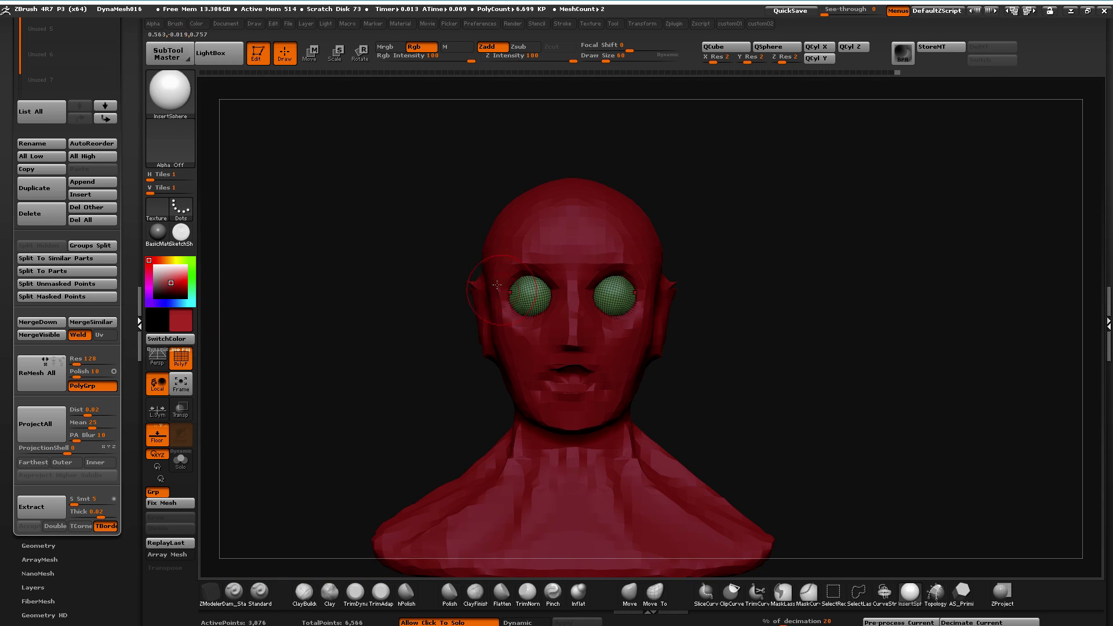
pyautogui.moveTo(361, 220)
pyautogui.keyDown('alt'); pyautogui.mouseDown()
pyautogui.moveTo(377, 239)
pyautogui.moveTo(351, 99)
pyautogui.mouseUp(); pyautogui.keyUp('alt')
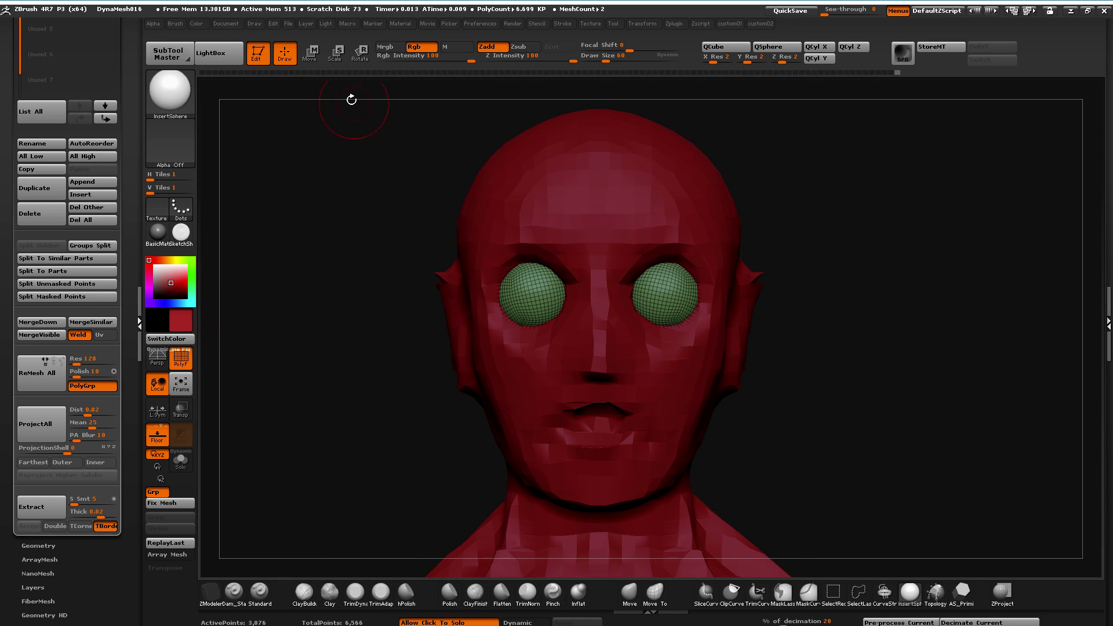
# Adjust the fit of the eyeballs in their sockets using a Move transpose line drawn sideways from one eye's centre
pyautogui.click(360, 54)
pyautogui.click(336, 55)
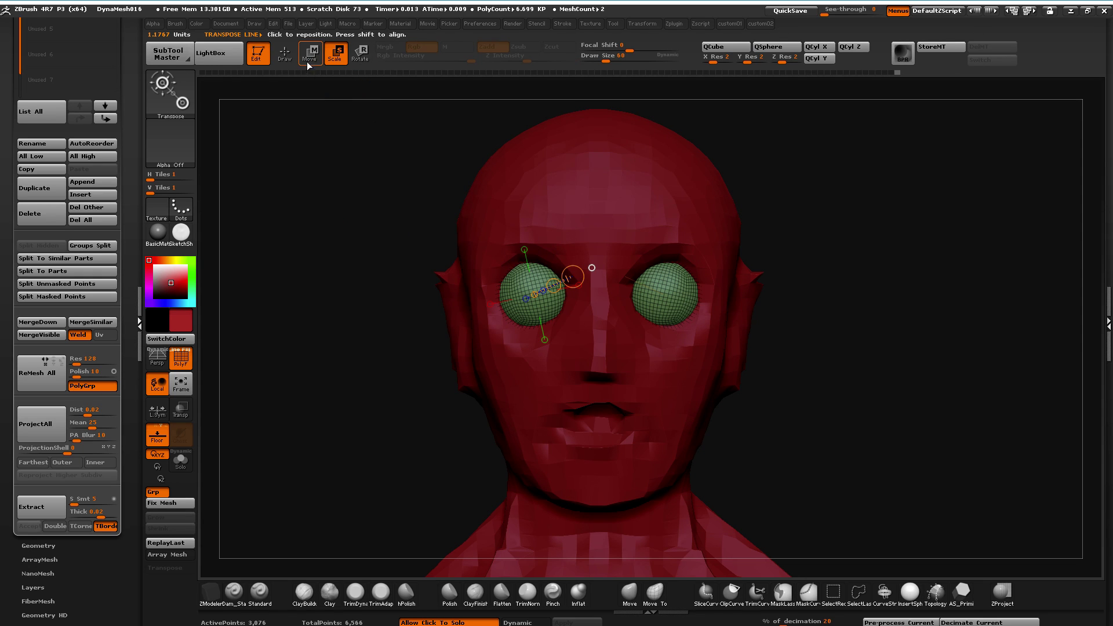
pyautogui.click(310, 55)
pyautogui.moveTo(551, 305)
pyautogui.mouseDown()
pyautogui.moveTo(274, 280)
pyautogui.moveTo(320, 281)
pyautogui.moveTo(304, 281)
pyautogui.mouseUp()
pyautogui.moveTo(418, 287); pyautogui.dragTo(408, 303)
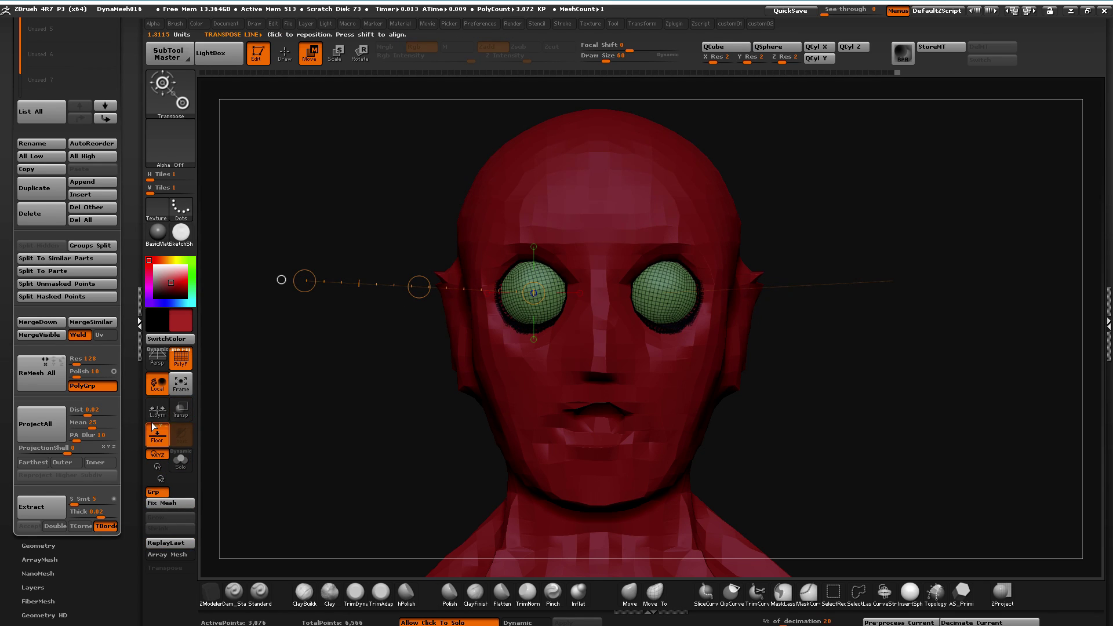
# Check the eyeballs in solo view, then display the head transparent around them with ghosting turned off
pyautogui.click(181, 462)
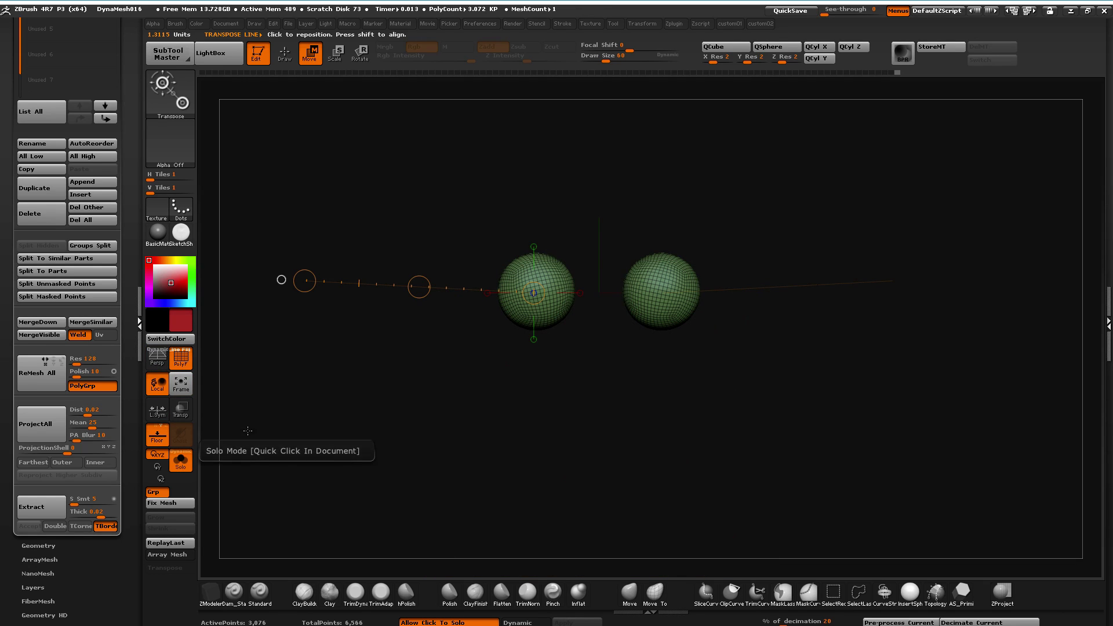
pyautogui.click(183, 464)
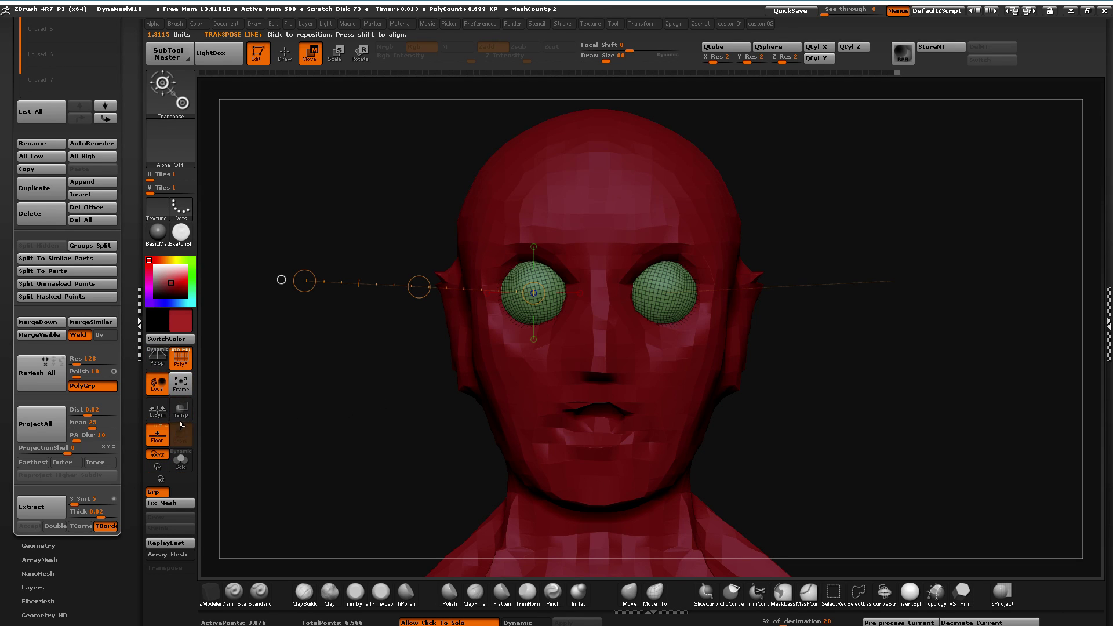
pyautogui.click(180, 408)
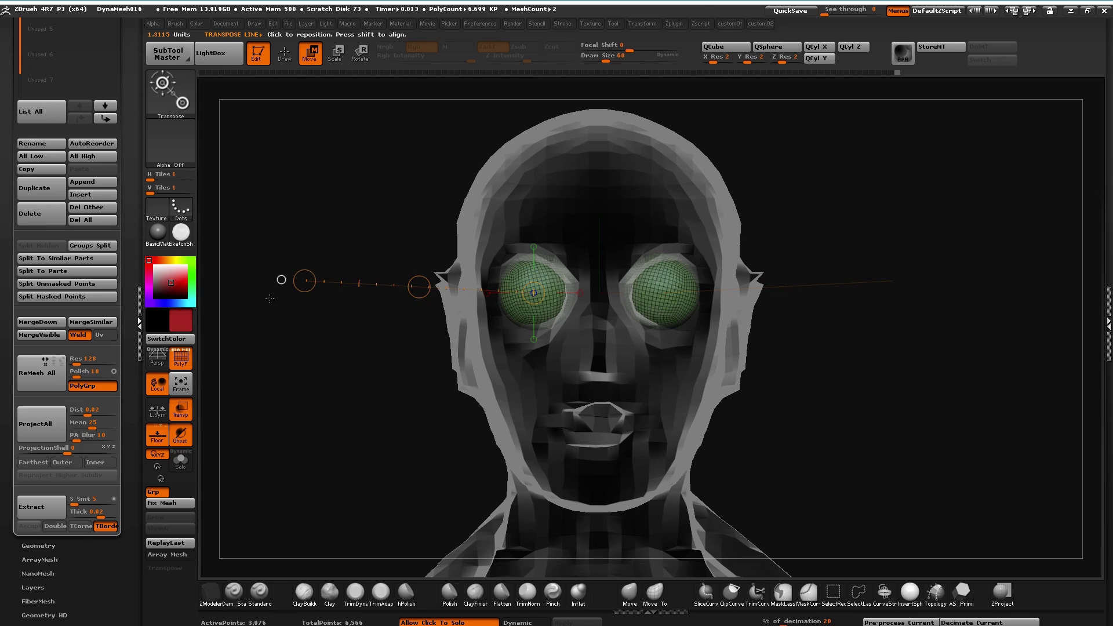
pyautogui.click(180, 434)
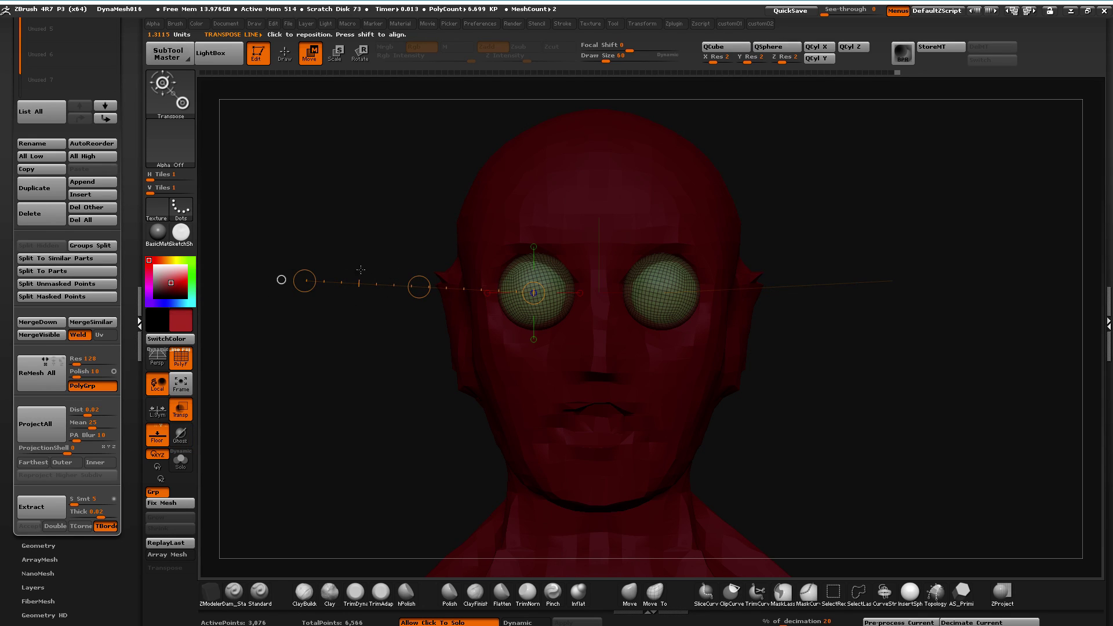
# Scale both eyeballs down slightly and move them farther apart in the front view
pyautogui.click(336, 53)
pyautogui.moveTo(305, 281); pyautogui.dragTo(336, 262)
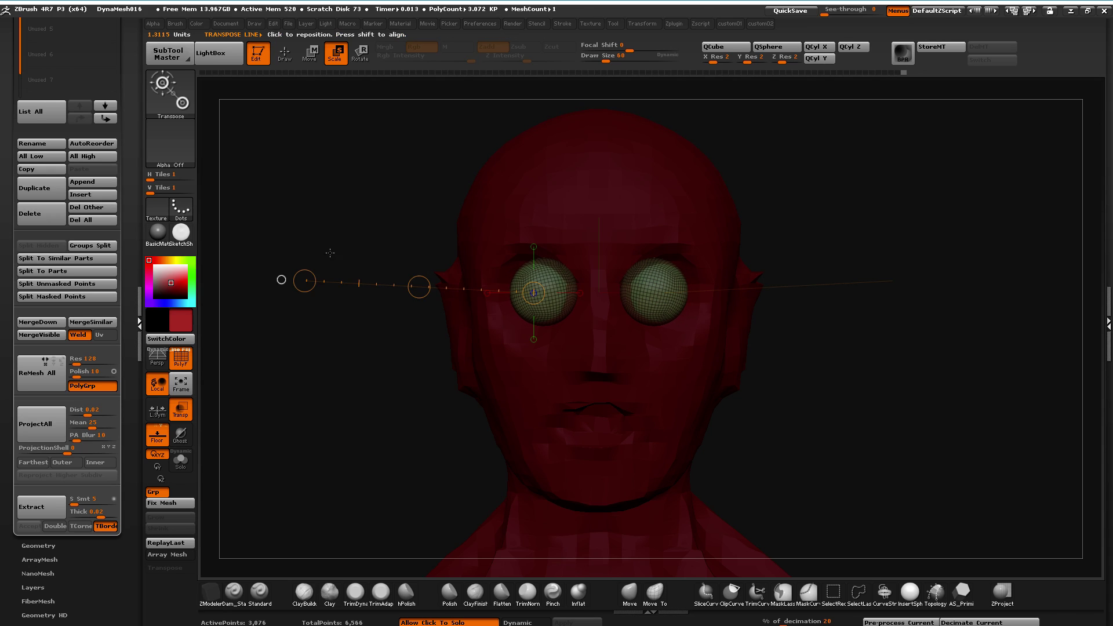
pyautogui.click(311, 57)
pyautogui.moveTo(419, 287); pyautogui.dragTo(410, 285)
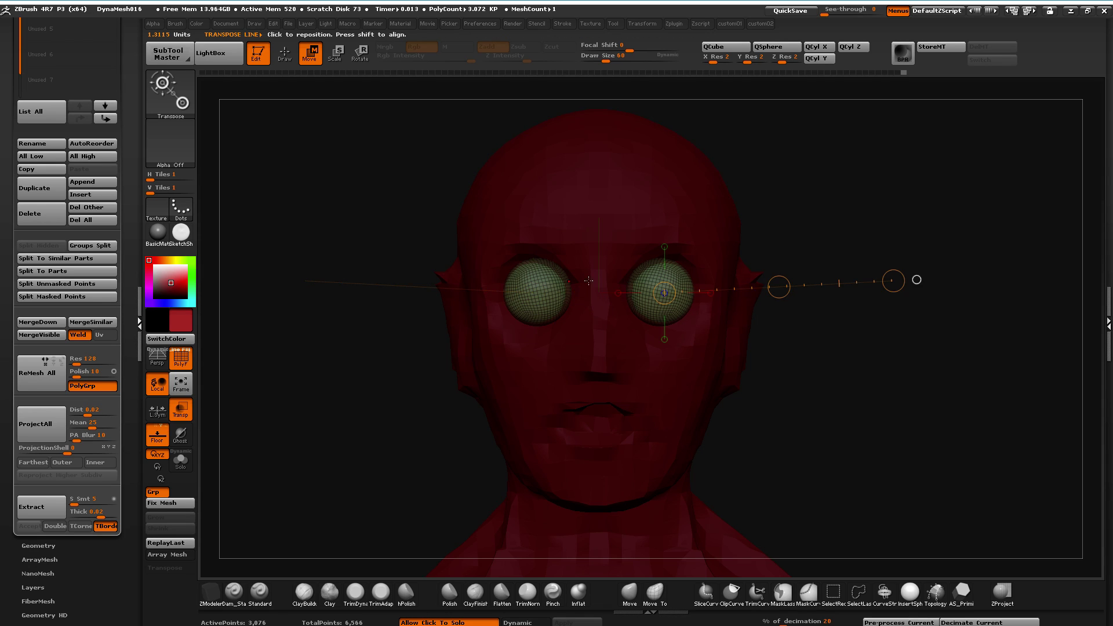
pyautogui.click(418, 285)
# Adjust the depth position of the eyeballs in the side view with Transpose Move, and return to Draw mode
pyautogui.moveTo(375, 393); pyautogui.dragTo(328, 365)
pyautogui.moveTo(406, 301); pyautogui.dragTo(368, 348)
pyautogui.moveTo(571, 291); pyautogui.dragTo(356, 275)
pyautogui.moveTo(474, 275); pyautogui.dragTo(474, 273)
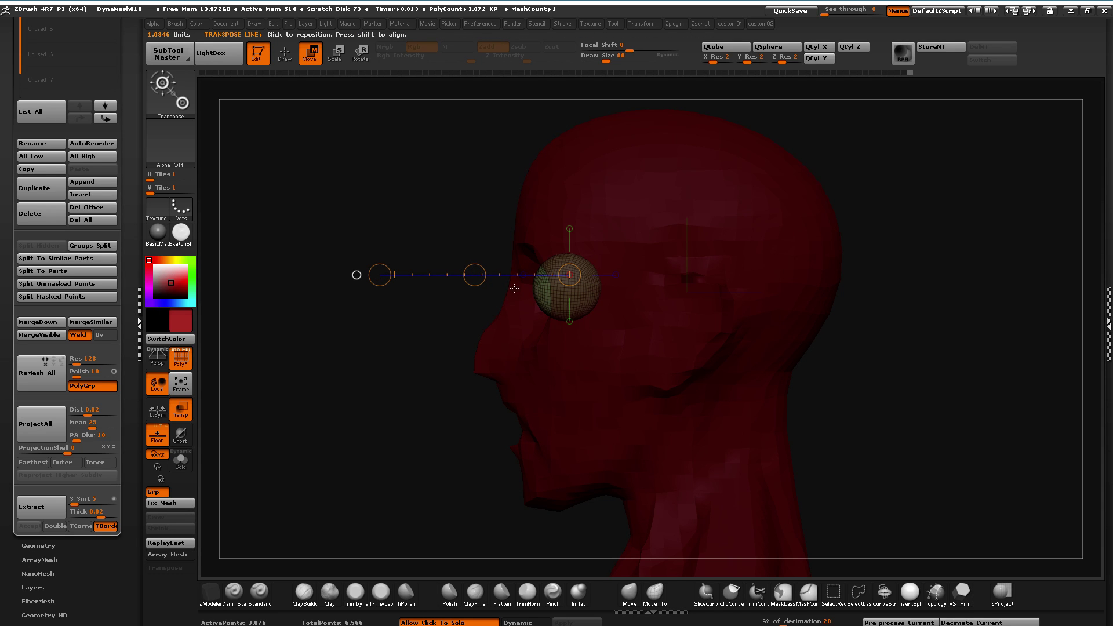
pyautogui.click(285, 55)
# Turn off subtool transparency and make the head the active subtool
pyautogui.moveTo(345, 293)
pyautogui.mouseDown()
pyautogui.moveTo(655, 457)
pyautogui.moveTo(479, 345)
pyautogui.mouseUp()
pyautogui.keyDown('alt'); pyautogui.moveTo(366, 348); pyautogui.dragTo(371, 405); pyautogui.keyUp('alt')
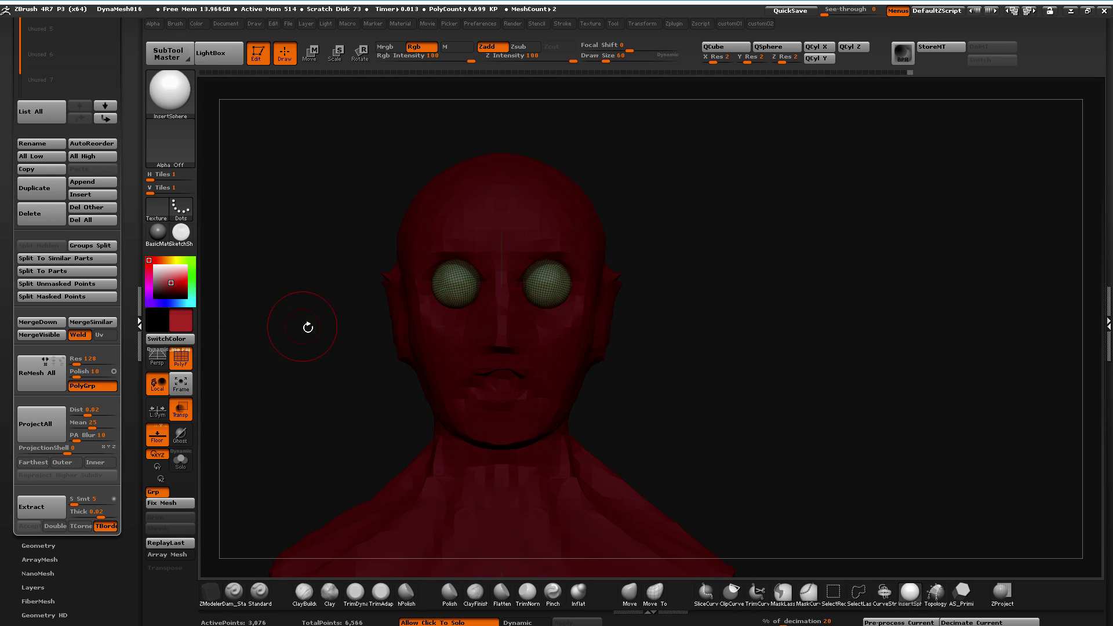
pyautogui.keyDown('alt'); pyautogui.moveTo(303, 322); pyautogui.dragTo(333, 348); pyautogui.keyUp('alt')
pyautogui.moveTo(248, 318)
pyautogui.keyDown('alt'); pyautogui.mouseDown()
pyautogui.moveTo(290, 348)
pyautogui.moveTo(280, 235)
pyautogui.mouseUp(); pyautogui.keyUp('alt')
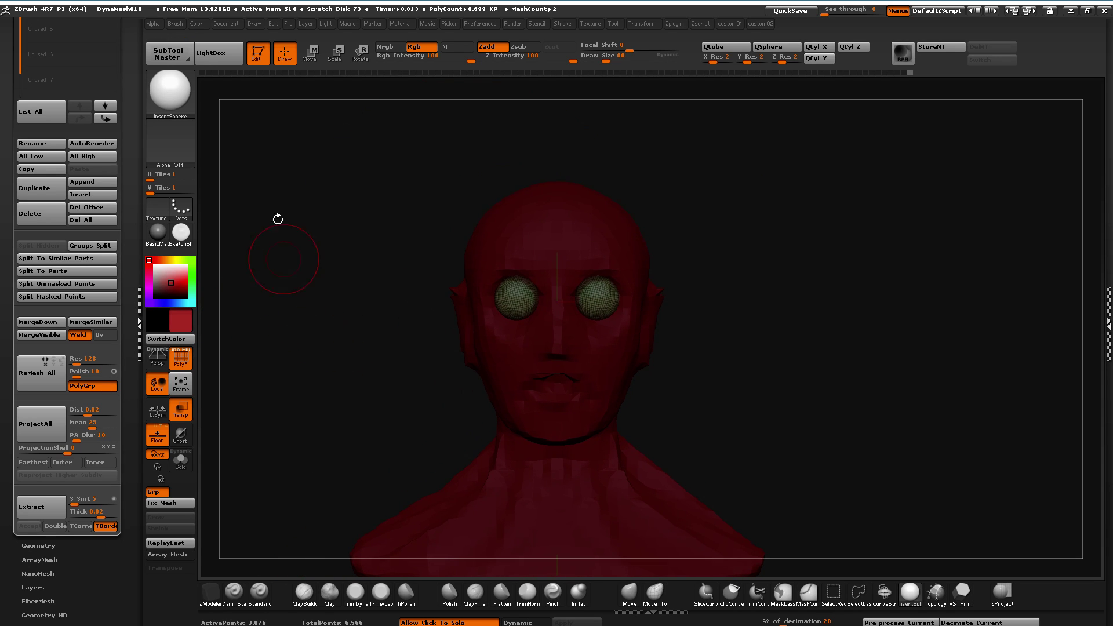
pyautogui.click(180, 409)
pyautogui.keyDown('alt'); pyautogui.click(517, 244); pyautogui.keyUp('alt')
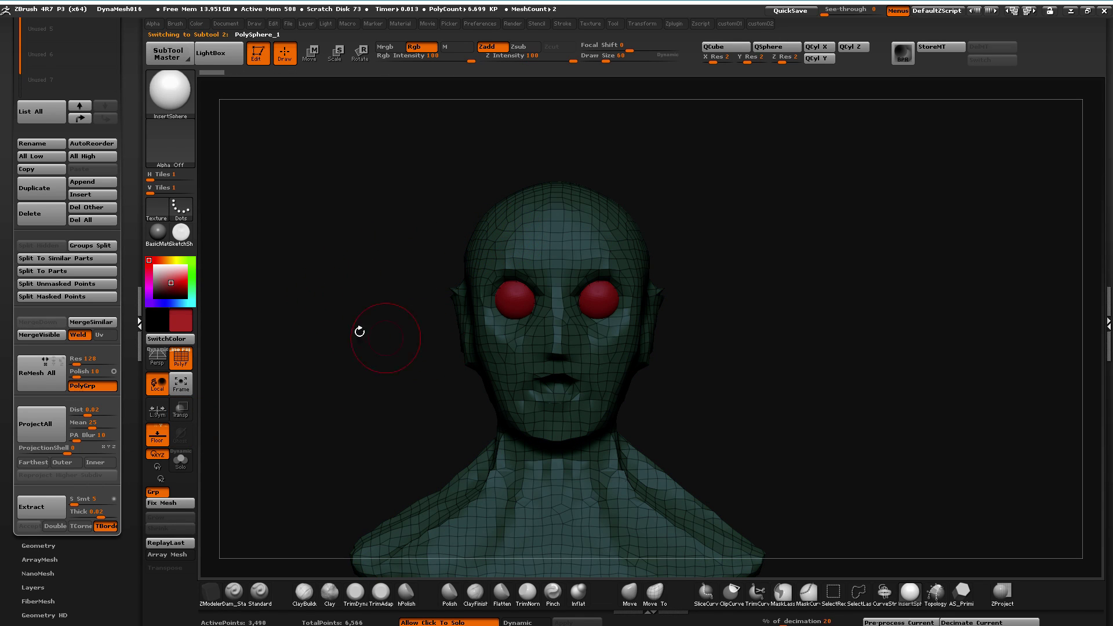
# Hide the polyframe wireframe and activate X symmetry for the head
pyautogui.moveTo(283, 323); pyautogui.dragTo(297, 343)
pyautogui.hotkey('shift', 'f')
pyautogui.moveTo(355, 377); pyautogui.dragTo(350, 380)
pyautogui.press('F1')
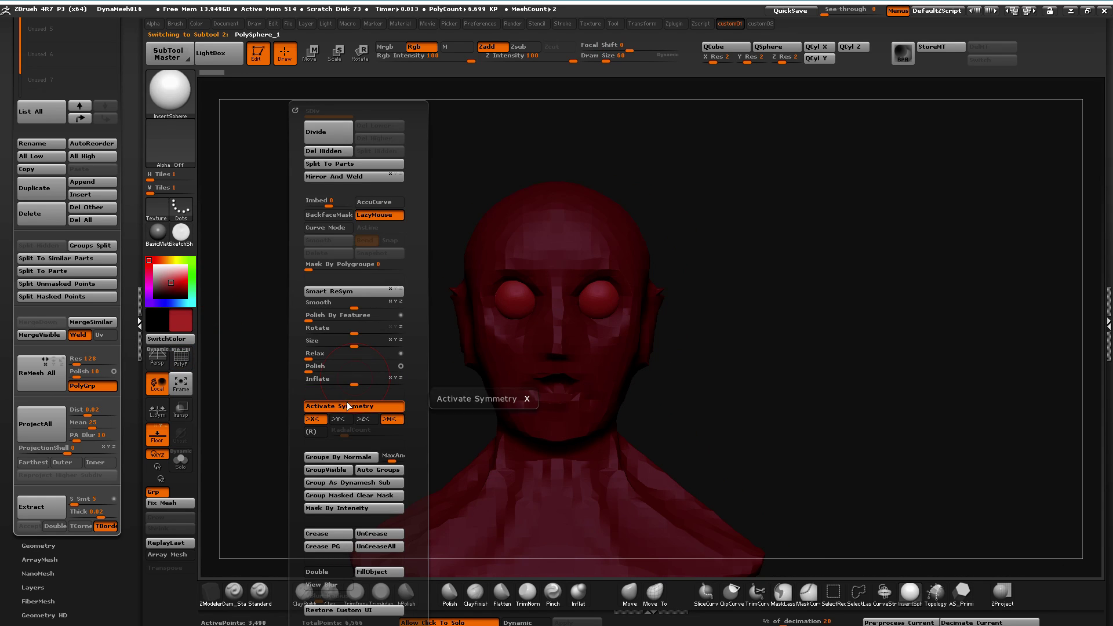
# Pull the upper and lower eyelids over the eyeballs with the Move brush
pyautogui.click(628, 592)
pyautogui.moveTo(442, 268)
pyautogui.keyDown('alt'); pyautogui.mouseDown()
pyautogui.moveTo(426, 290)
pyautogui.moveTo(458, 278)
pyautogui.mouseUp(); pyautogui.keyUp('alt')
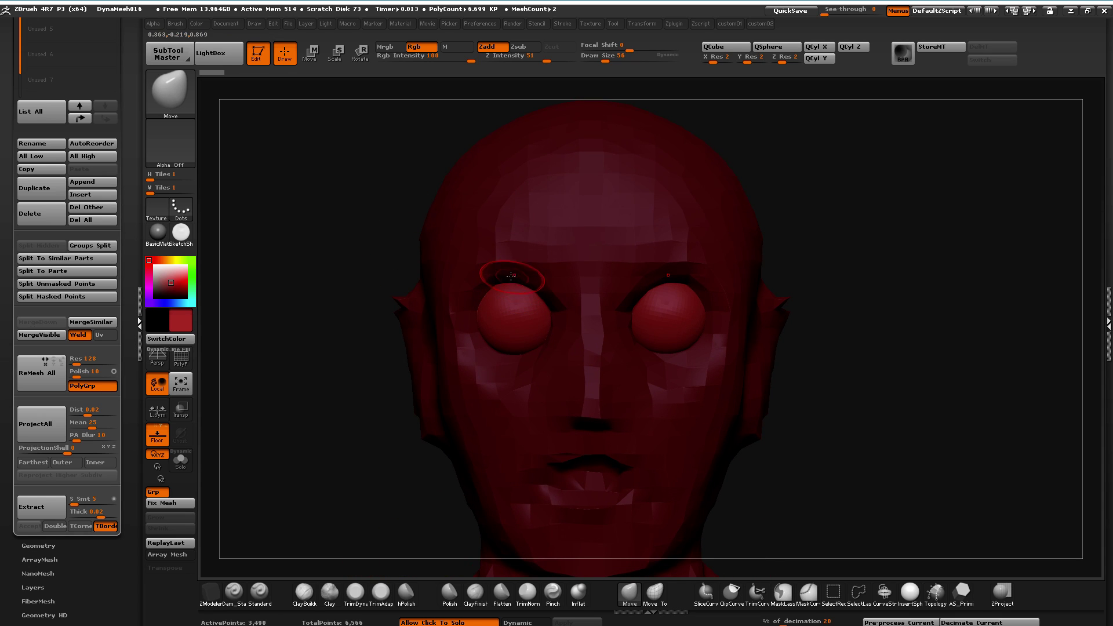
pyautogui.keyDown('ctrl'); pyautogui.moveTo(338, 261); pyautogui.dragTo(354, 291); pyautogui.keyUp('ctrl')
pyautogui.moveTo(500, 285)
pyautogui.mouseDown()
pyautogui.moveTo(524, 296)
pyautogui.moveTo(484, 303)
pyautogui.moveTo(518, 292)
pyautogui.moveTo(485, 315)
pyautogui.mouseUp()
pyautogui.moveTo(471, 307); pyautogui.dragTo(472, 315)
pyautogui.moveTo(543, 300); pyautogui.dragTo(548, 316)
pyautogui.moveTo(517, 353)
pyautogui.mouseDown()
pyautogui.moveTo(517, 329)
pyautogui.moveTo(519, 345)
pyautogui.moveTo(489, 342)
pyautogui.moveTo(524, 325)
pyautogui.mouseUp()
# Refine the outer eye corners and eyelid edges with the Move brush from a three-quarter view
pyautogui.moveTo(330, 342); pyautogui.dragTo(355, 279)
pyautogui.moveTo(499, 358); pyautogui.dragTo(463, 344)
pyautogui.moveTo(309, 282); pyautogui.dragTo(365, 322)
pyautogui.moveTo(523, 334); pyautogui.dragTo(524, 297)
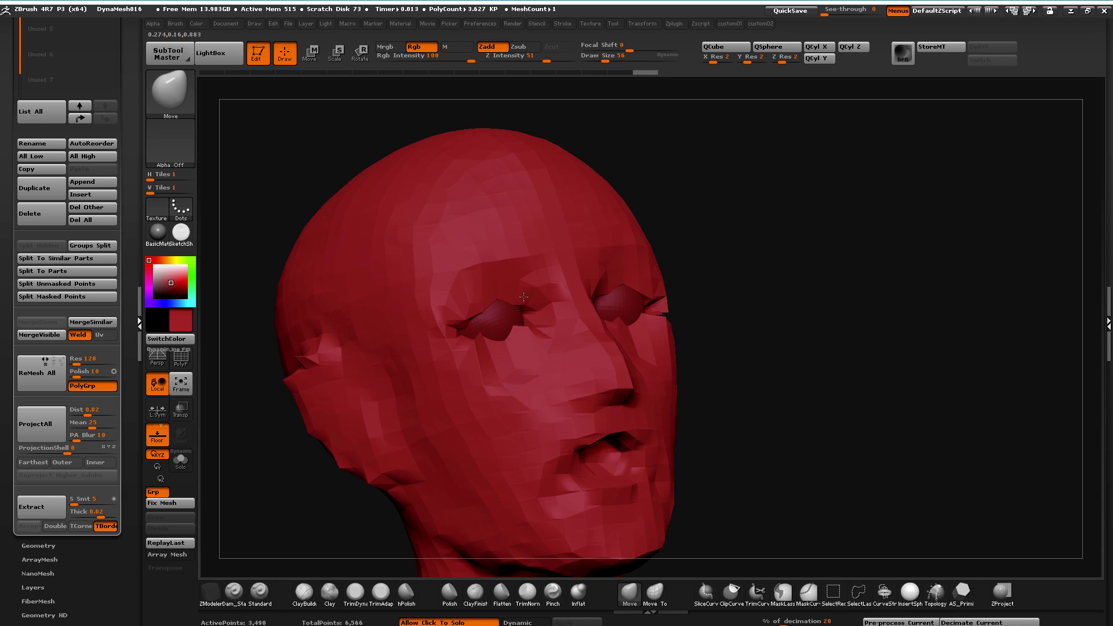
# Reshape the chin and lips in profile with the Move brush
pyautogui.moveTo(308, 281)
pyautogui.mouseDown()
pyautogui.moveTo(223, 261)
pyautogui.moveTo(470, 313)
pyautogui.moveTo(441, 279)
pyautogui.mouseUp()
pyautogui.moveTo(362, 228); pyautogui.dragTo(414, 345)
pyautogui.moveTo(489, 465); pyautogui.dragTo(537, 477)
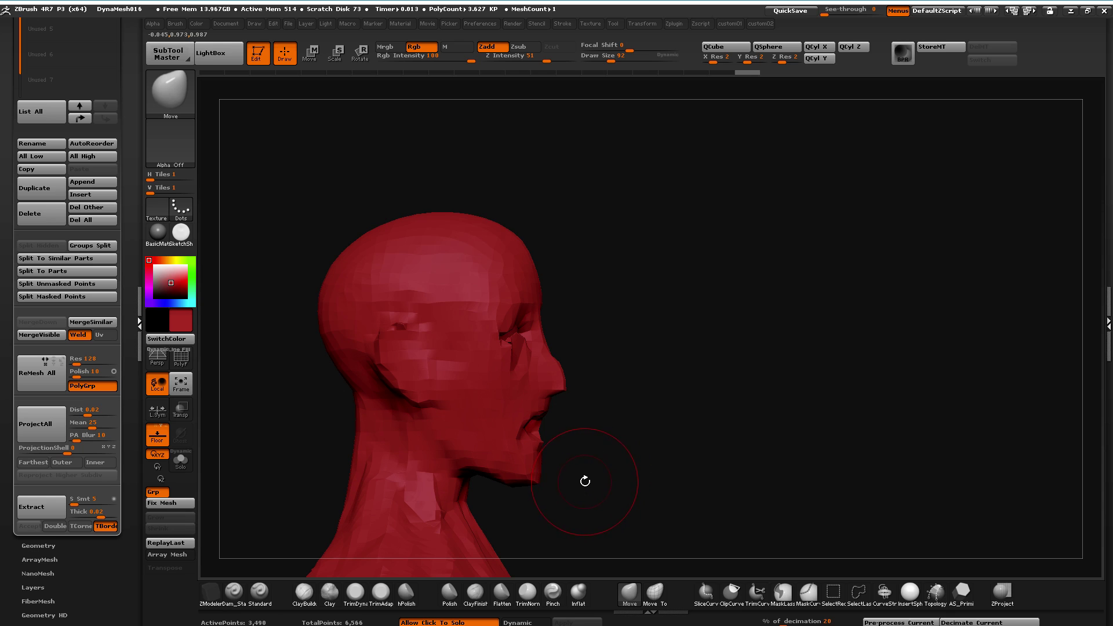
pyautogui.moveTo(617, 496); pyautogui.dragTo(467, 362)
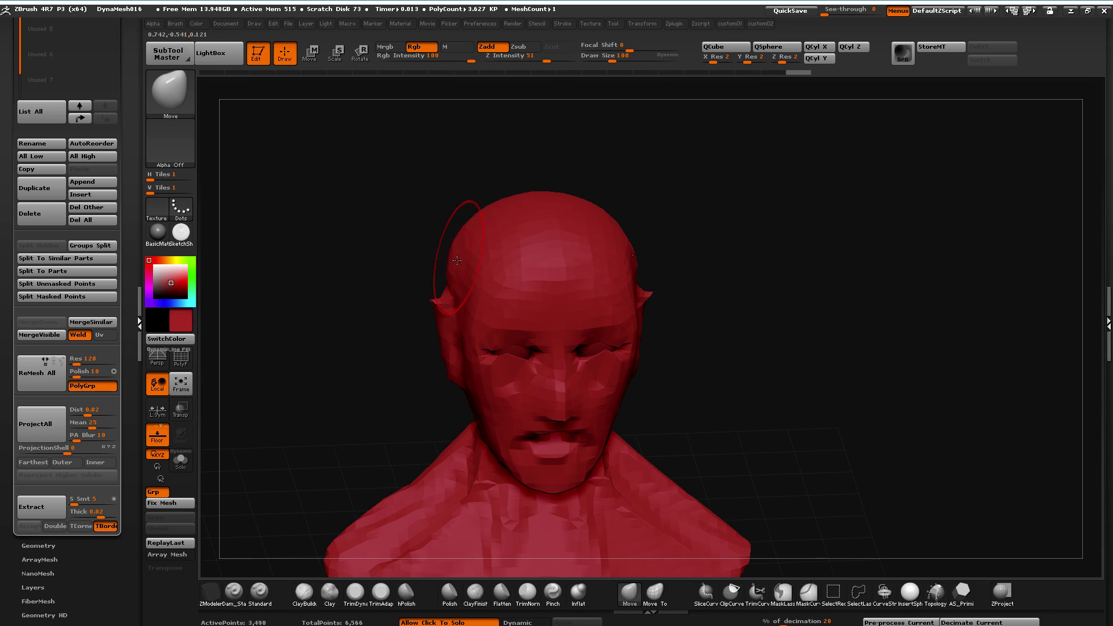
pyautogui.moveTo(456, 261)
pyautogui.mouseDown()
pyautogui.moveTo(383, 260)
pyautogui.moveTo(304, 310)
pyautogui.mouseUp()
pyautogui.moveTo(571, 442); pyautogui.dragTo(582, 430)
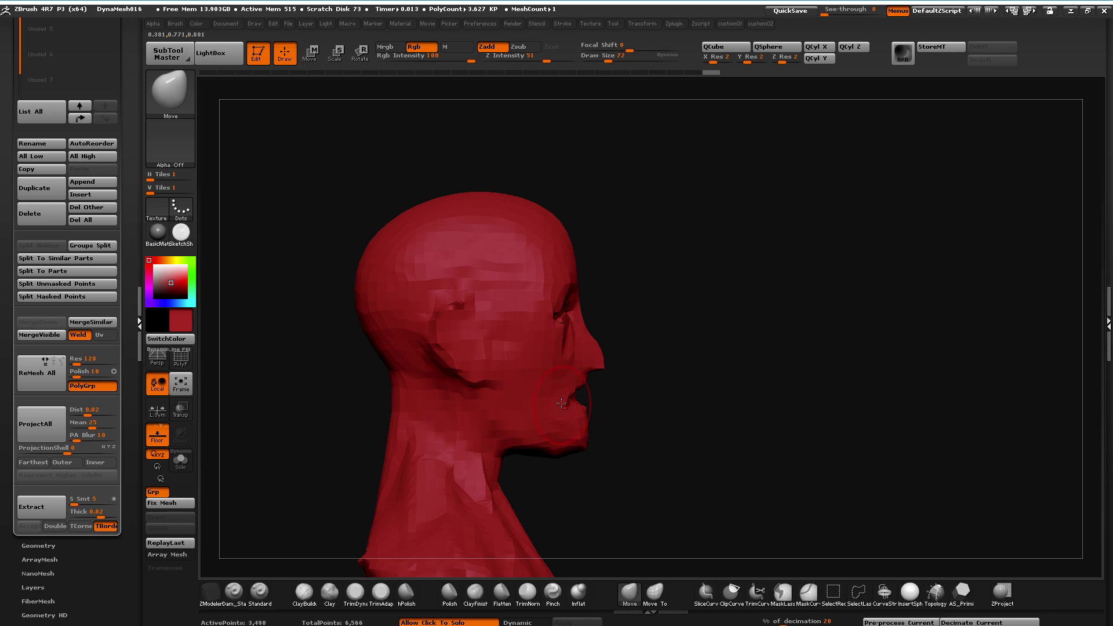
pyautogui.moveTo(567, 404)
pyautogui.mouseDown()
pyautogui.moveTo(584, 400)
pyautogui.moveTo(577, 436)
pyautogui.moveTo(559, 436)
pyautogui.moveTo(575, 445)
pyautogui.mouseUp()
# Adjust the jawline, neck and mouth area in profile, varying the Move brush size
pyautogui.moveTo(464, 393); pyautogui.dragTo(494, 373)
pyautogui.moveTo(455, 440)
pyautogui.mouseDown()
pyautogui.moveTo(390, 365)
pyautogui.moveTo(358, 462)
pyautogui.moveTo(385, 397)
pyautogui.moveTo(409, 425)
pyautogui.moveTo(398, 355)
pyautogui.moveTo(380, 380)
pyautogui.moveTo(454, 432)
pyautogui.mouseUp()
pyautogui.press(']')
pyautogui.moveTo(538, 415)
pyautogui.mouseDown()
pyautogui.moveTo(540, 437)
pyautogui.moveTo(500, 455)
pyautogui.moveTo(489, 429)
pyautogui.moveTo(458, 405)
pyautogui.mouseUp()
pyautogui.moveTo(436, 449); pyautogui.dragTo(425, 430)
pyautogui.press(']')
pyautogui.press(']')
pyautogui.press(']')
pyautogui.press(']')
pyautogui.press(']')
pyautogui.moveTo(512, 472); pyautogui.dragTo(510, 459)
pyautogui.press('[')
pyautogui.moveTo(572, 401); pyautogui.dragTo(567, 376)
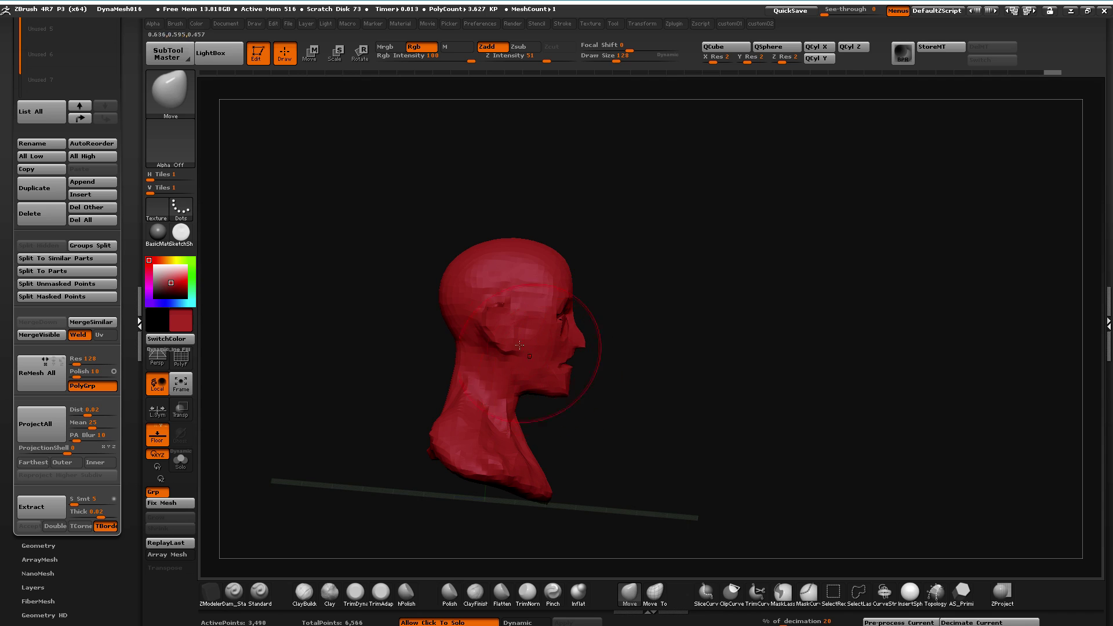
# Enlarge the Move brush and lift the upper forehead of the skull in profile
pyautogui.press(']')
pyautogui.press(']')
pyautogui.press(']')
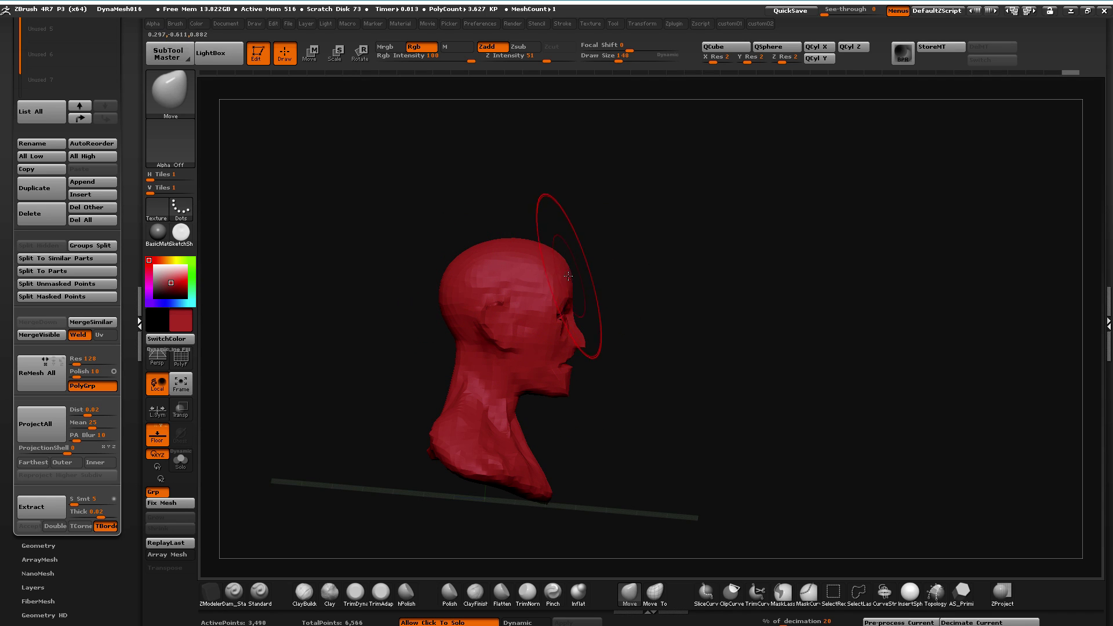
pyautogui.moveTo(524, 256); pyautogui.dragTo(524, 249)
# Reduce the Move brush to size 112 and adjust the cheeks and jaw in the front view
pyautogui.moveTo(362, 255)
pyautogui.keyDown('shift'); pyautogui.mouseDown()
pyautogui.moveTo(360, 279)
pyautogui.moveTo(434, 377)
pyautogui.moveTo(521, 386)
pyautogui.mouseUp(); pyautogui.keyUp('shift')
pyautogui.press('[')
pyautogui.press('[')
pyautogui.press('[')
pyautogui.press('[')
pyautogui.press('[')
pyautogui.press('[')
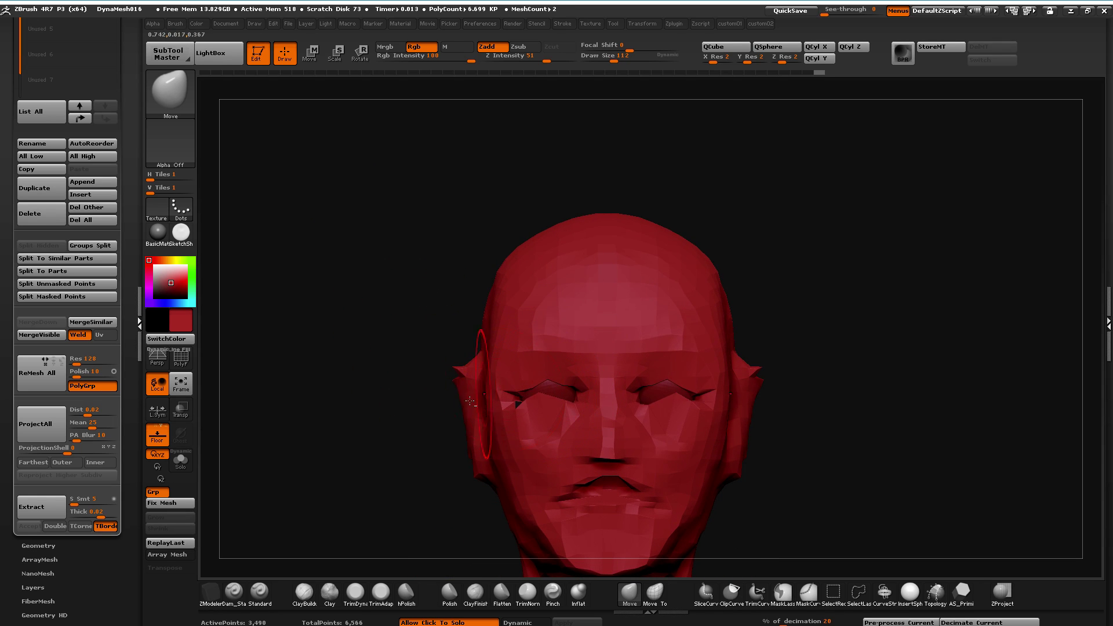
pyautogui.keyDown('alt'); pyautogui.moveTo(507, 460); pyautogui.dragTo(472, 369); pyautogui.keyUp('alt')
pyautogui.moveTo(544, 408); pyautogui.dragTo(543, 414)
pyautogui.moveTo(533, 470); pyautogui.dragTo(537, 483)
pyautogui.moveTo(450, 447); pyautogui.dragTo(474, 493)
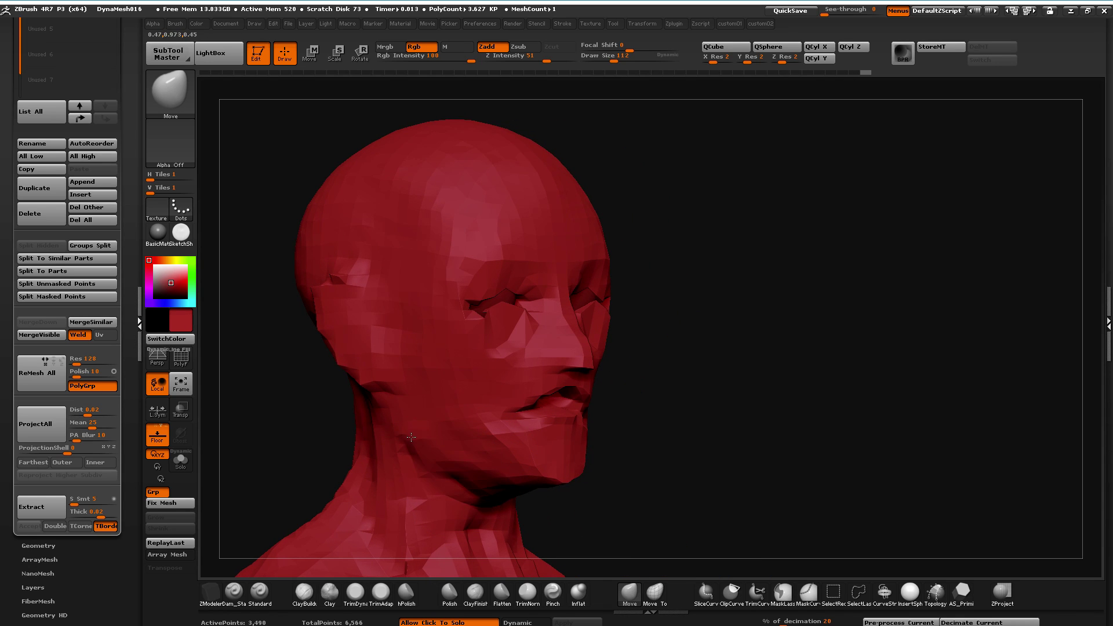
# Increase the DynaMesh resolution and remesh the head
pyautogui.keyDown('alt'); pyautogui.moveTo(271, 420); pyautogui.dragTo(255, 365); pyautogui.keyUp('alt')
pyautogui.moveTo(313, 400)
pyautogui.mouseDown()
pyautogui.moveTo(273, 425)
pyautogui.moveTo(295, 407)
pyautogui.mouseUp()
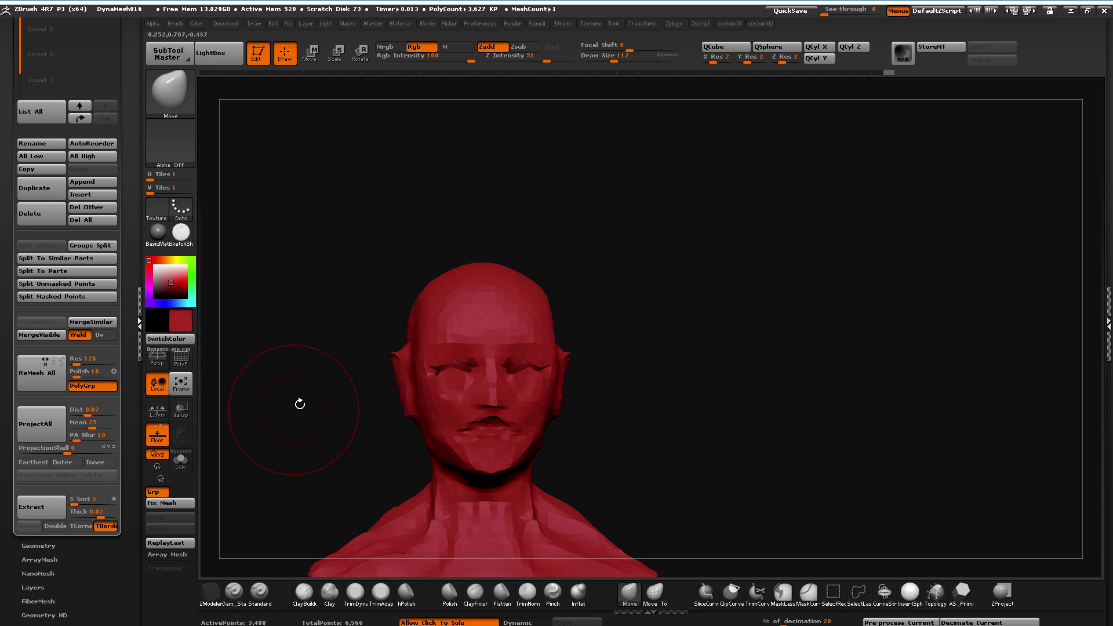
pyautogui.moveTo(339, 351); pyautogui.dragTo(364, 374)
pyautogui.keyDown('alt'); pyautogui.moveTo(313, 283); pyautogui.dragTo(388, 438); pyautogui.keyUp('alt')
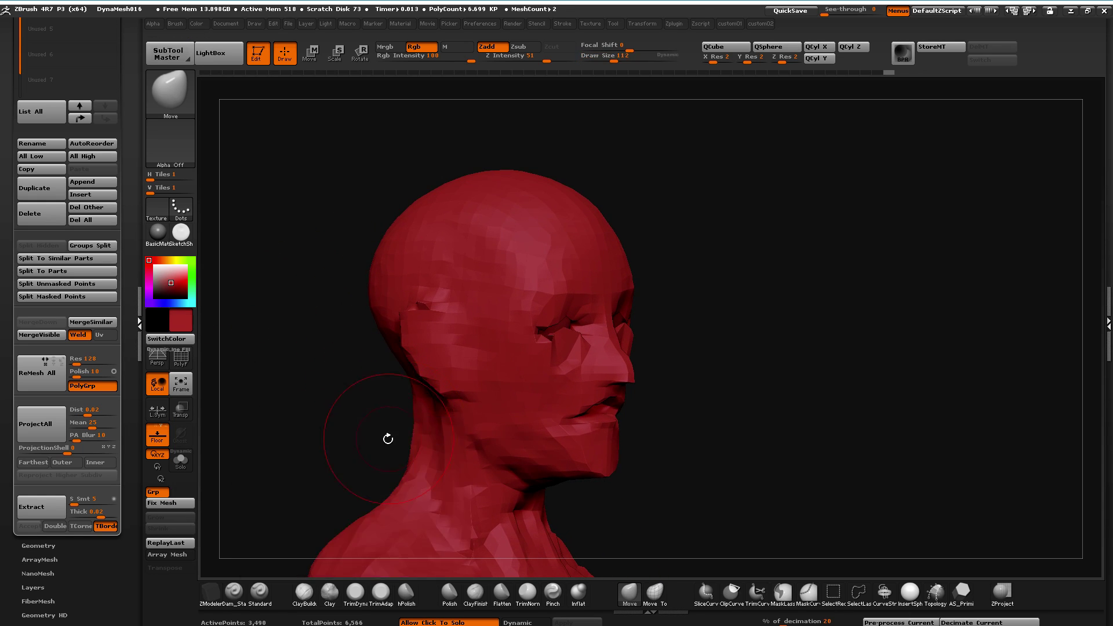
pyautogui.press('space')
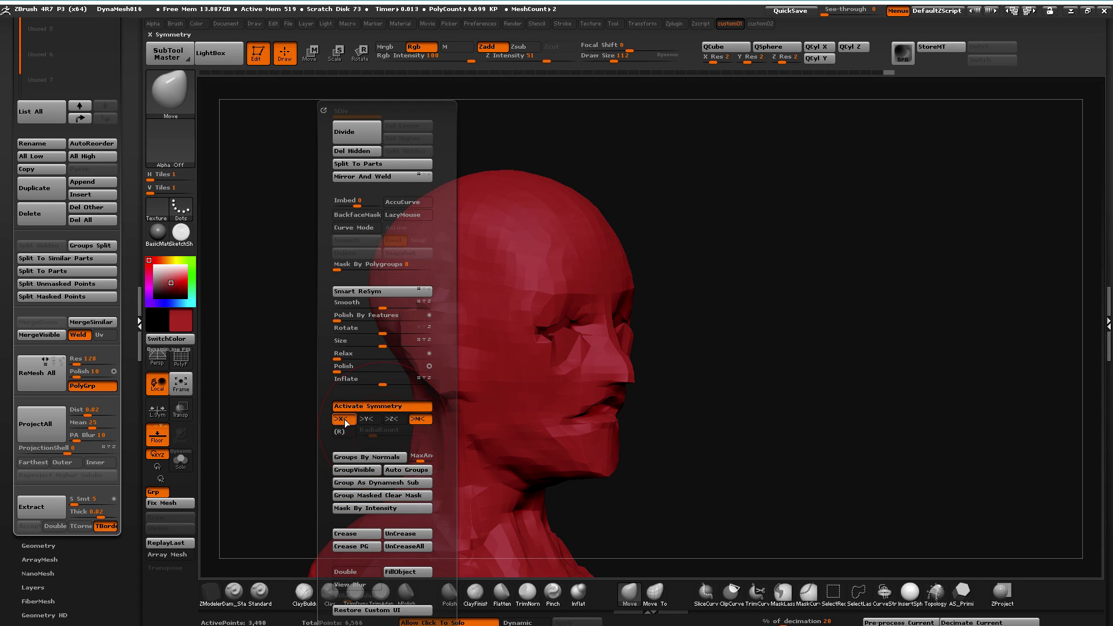
pyautogui.moveTo(291, 573); pyautogui.dragTo(412, 565)
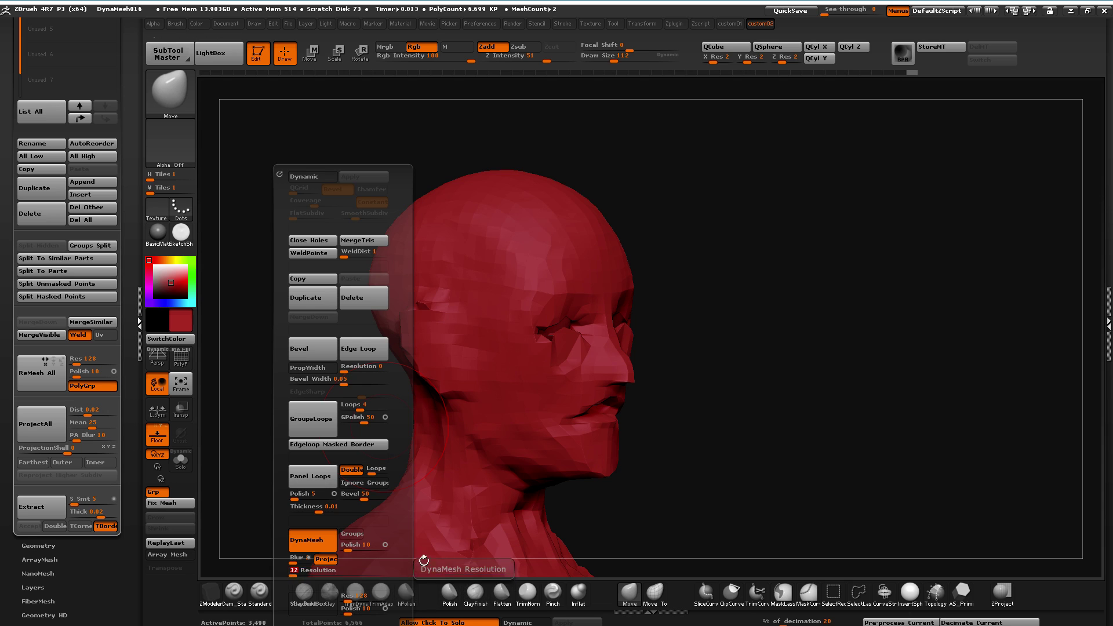
pyautogui.keyDown('ctrl'); pyautogui.moveTo(695, 509); pyautogui.dragTo(697, 510); pyautogui.keyUp('ctrl')
pyautogui.moveTo(307, 375)
pyautogui.keyDown('shift'); pyautogui.mouseDown()
pyautogui.moveTo(295, 372)
pyautogui.moveTo(371, 373)
pyautogui.mouseUp(); pyautogui.keyUp('shift')
# Undo the remesh, try moving the outer eye corners, and rebuild the denser DynaMesh head
pyautogui.hotkey('ctrl', 'z')
pyautogui.hotkey('ctrl', 'shift', 'z')
pyautogui.hotkey('ctrl', 'z')
pyautogui.moveTo(553, 332); pyautogui.dragTo(533, 327)
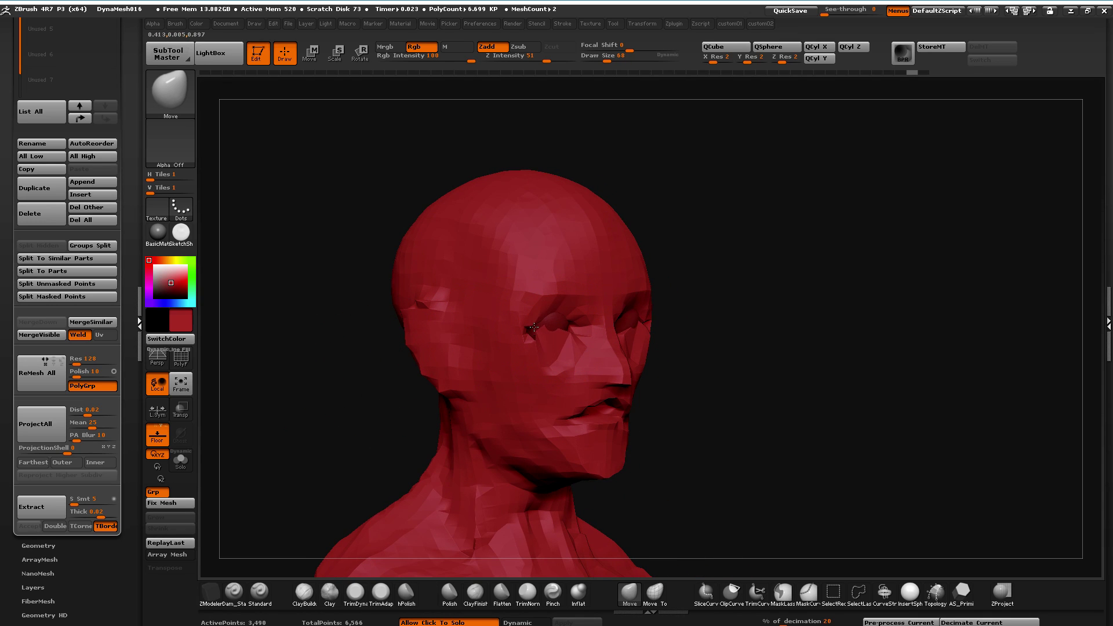
pyautogui.hotkey('ctrl', 'z')
pyautogui.moveTo(303, 326); pyautogui.dragTo(333, 329)
pyautogui.hotkey('ctrl', 'z')
pyautogui.moveTo(475, 397); pyautogui.dragTo(558, 499)
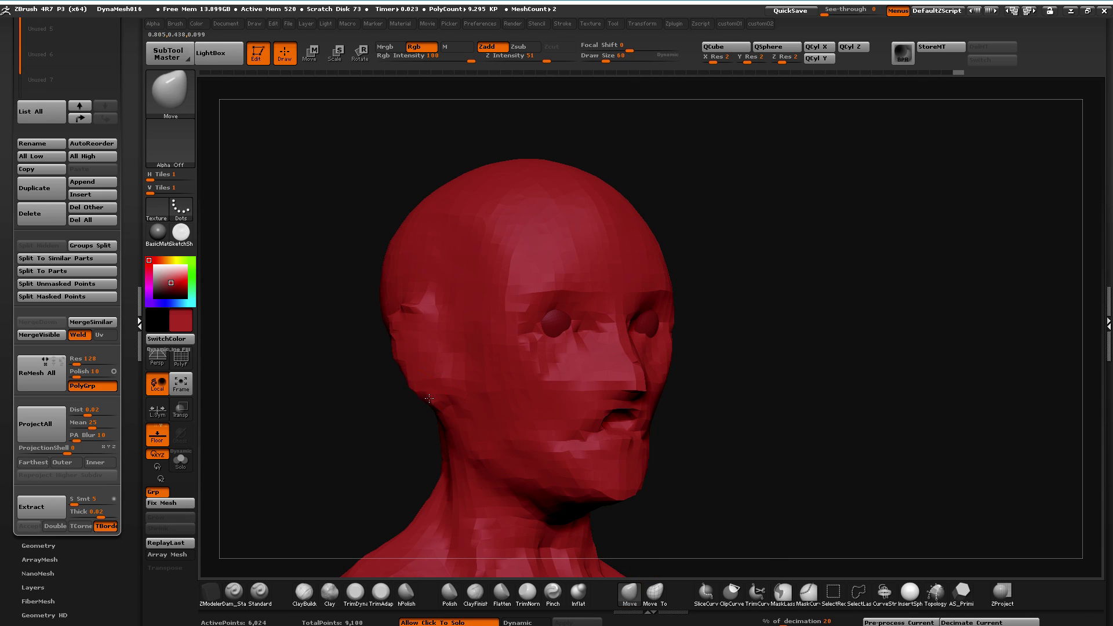
# Undo the last changes around the eyes and carve out the eye sockets with the ClayBuildup brush
pyautogui.moveTo(336, 380); pyautogui.dragTo(343, 365)
pyautogui.click(329, 591)
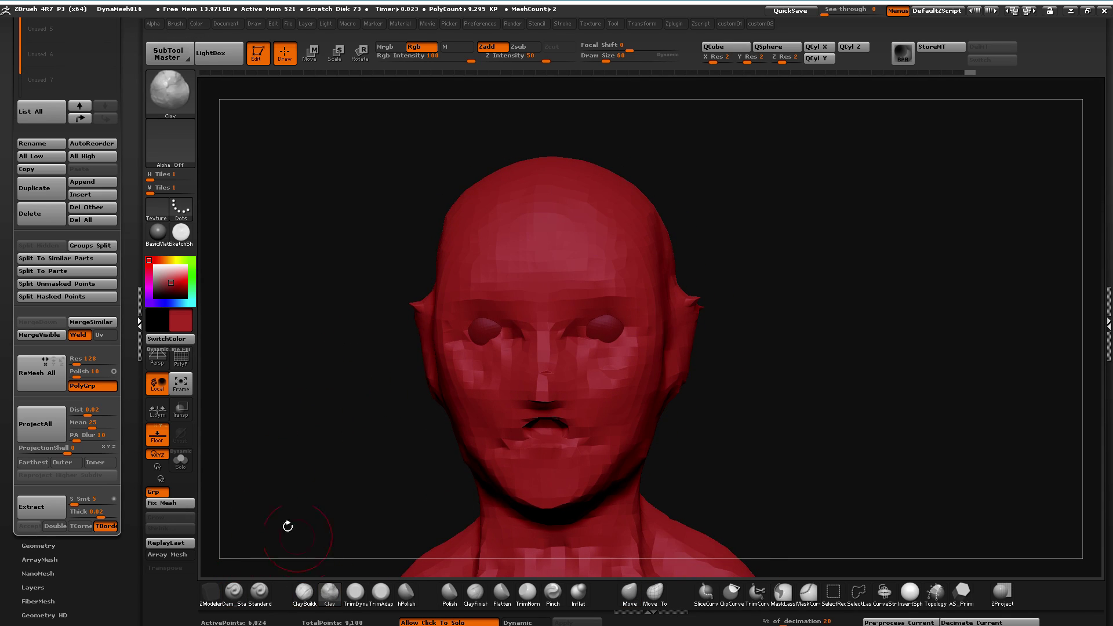
pyautogui.keyDown('shift'); pyautogui.moveTo(460, 335); pyautogui.dragTo(500, 325); pyautogui.keyUp('shift')
pyautogui.click(304, 592)
pyautogui.keyDown('ctrl'); pyautogui.moveTo(288, 537); pyautogui.dragTo(325, 470); pyautogui.keyUp('ctrl')
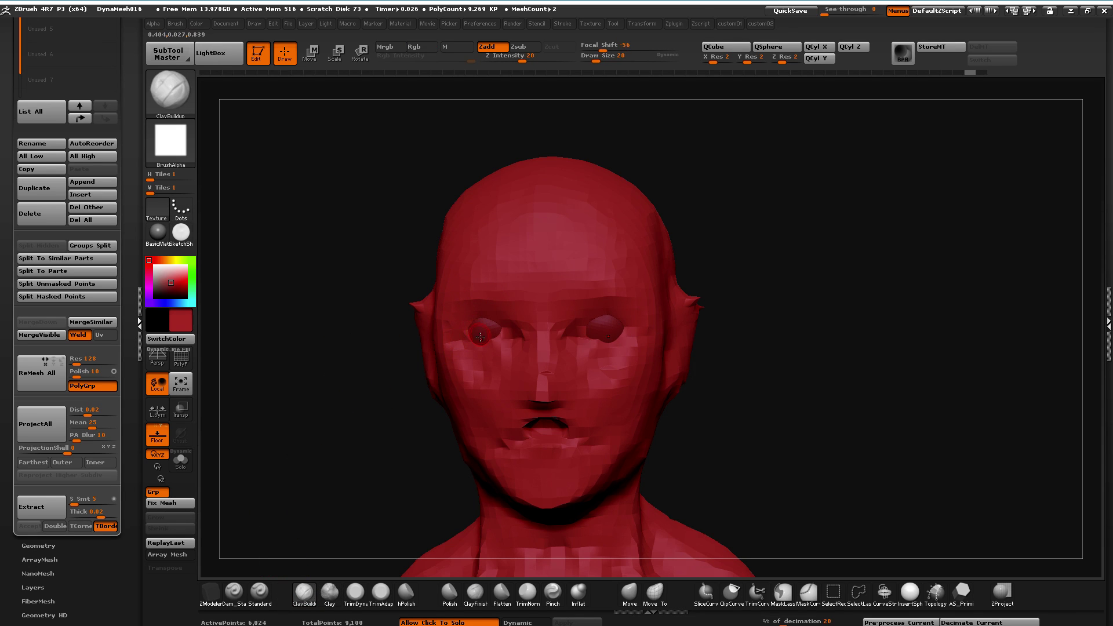
pyautogui.hotkey('ctrl', 'z')
pyautogui.hotkey('ctrl', 'z')
pyautogui.hotkey('ctrl', 'z')
pyautogui.moveTo(471, 324)
pyautogui.keyDown('alt'); pyautogui.mouseDown()
pyautogui.moveTo(505, 322)
pyautogui.moveTo(474, 345)
pyautogui.moveTo(497, 347)
pyautogui.mouseUp(); pyautogui.keyUp('alt')
pyautogui.keyDown('alt'); pyautogui.moveTo(473, 317); pyautogui.dragTo(497, 313); pyautogui.keyUp('alt')
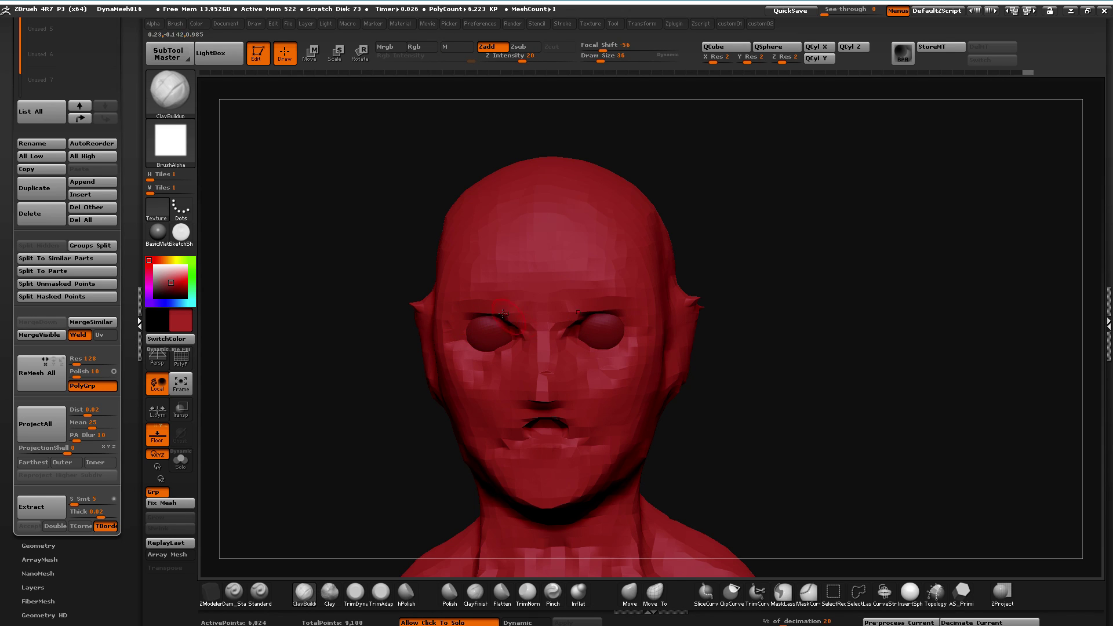
# Carve the mouth line wider toward its corners with the ClayBuildup brush
pyautogui.moveTo(516, 443)
pyautogui.keyDown('alt'); pyautogui.mouseDown()
pyautogui.moveTo(546, 433)
pyautogui.moveTo(505, 443)
pyautogui.mouseUp(); pyautogui.keyUp('alt')
pyautogui.keyDown('shift'); pyautogui.moveTo(342, 434); pyautogui.dragTo(427, 425); pyautogui.keyUp('shift')
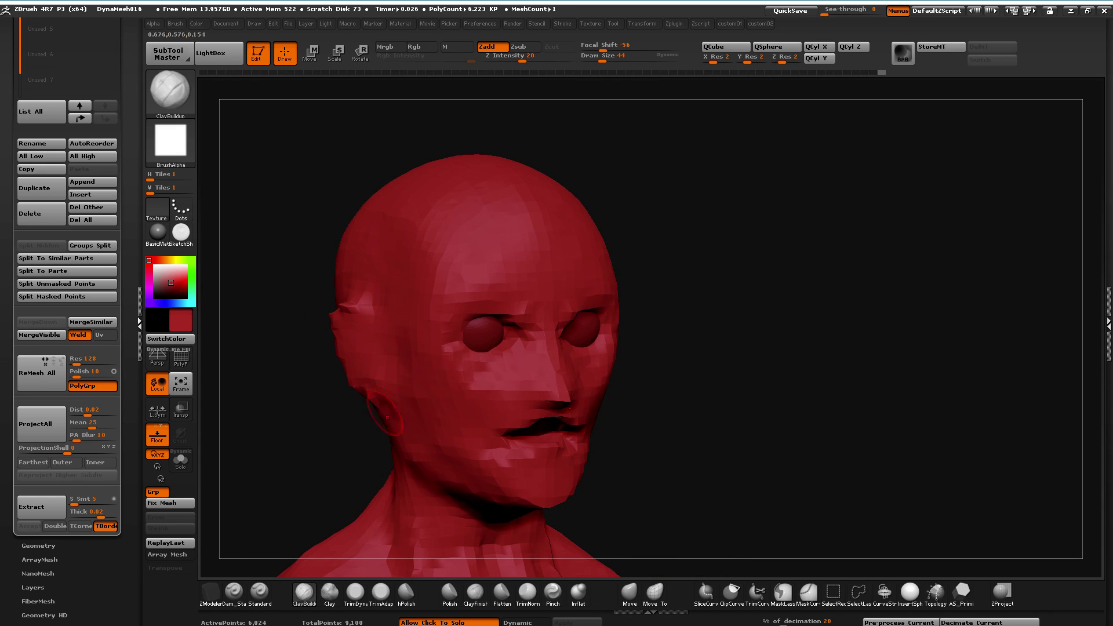
pyautogui.press('f')
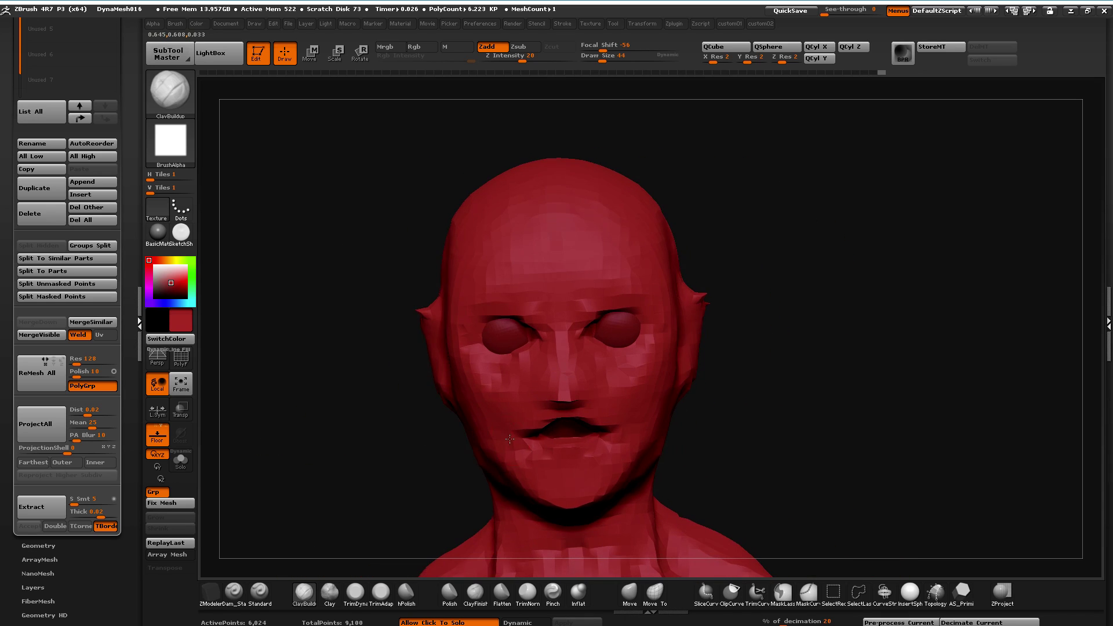
# Close up and reshape the lips below the nose with the Move brush
pyautogui.press('b')
pyautogui.press('m')
pyautogui.press('v')
pyautogui.moveTo(563, 417); pyautogui.dragTo(546, 431)
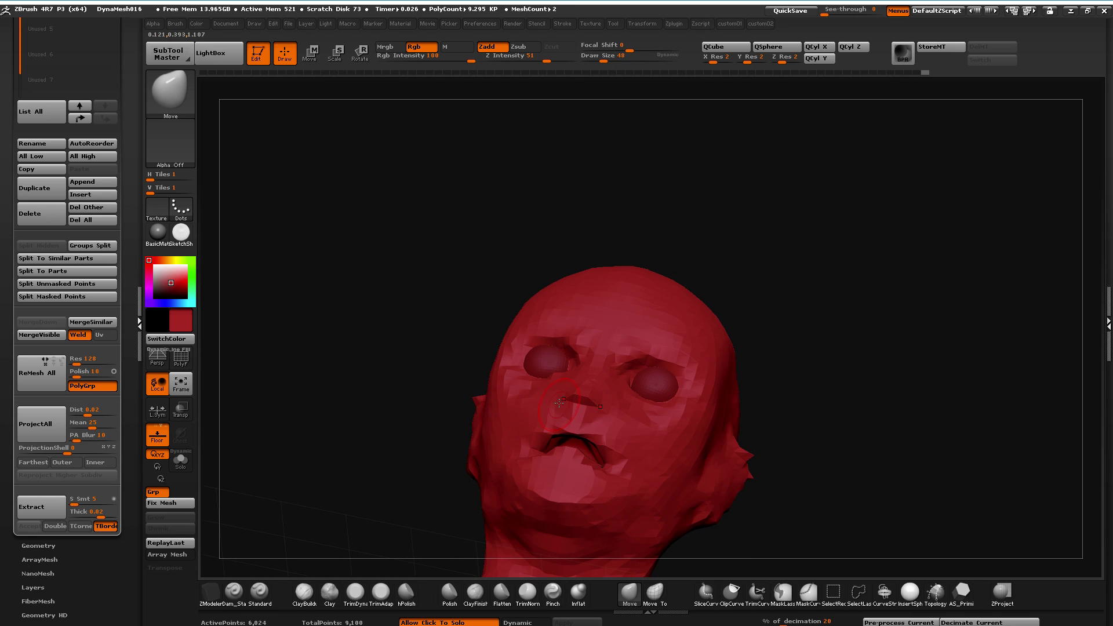
pyautogui.moveTo(273, 406)
pyautogui.mouseDown()
pyautogui.moveTo(359, 463)
pyautogui.moveTo(255, 481)
pyautogui.mouseUp()
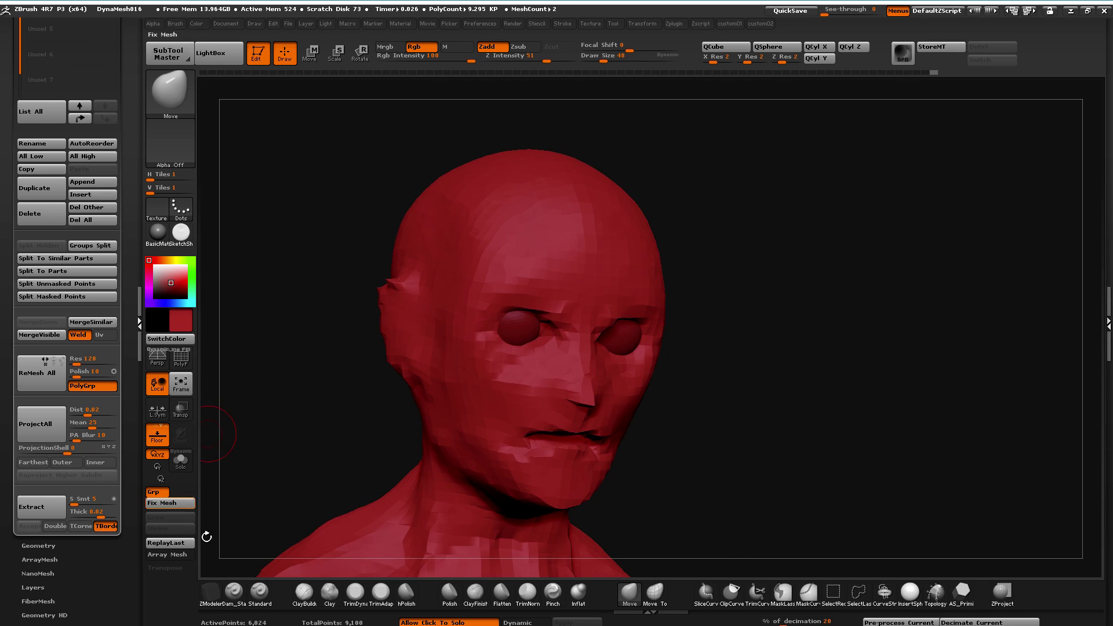
# Carve creases at the brow and temple with the Dam Standard brush and remesh the head
pyautogui.click(234, 594)
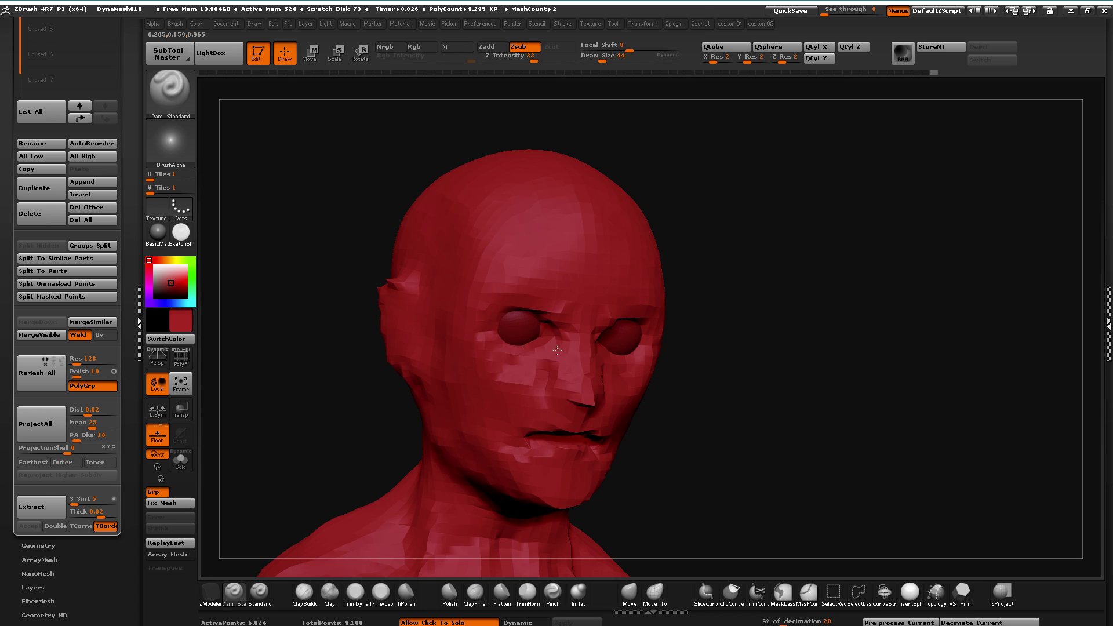
pyautogui.moveTo(581, 314); pyautogui.dragTo(580, 278)
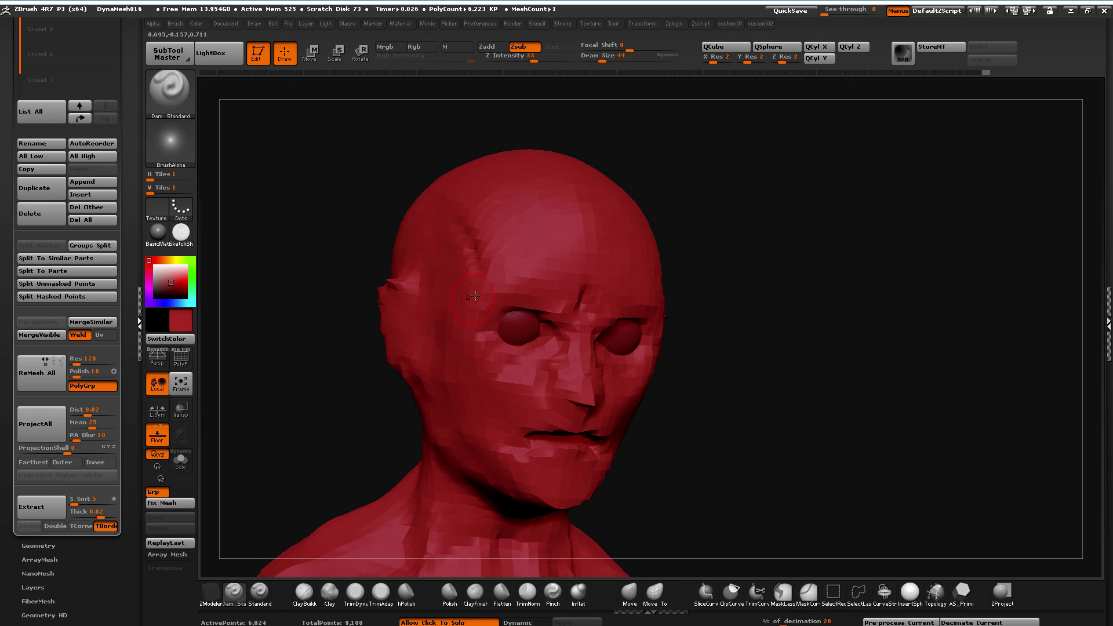
pyautogui.moveTo(493, 406)
pyautogui.mouseDown()
pyautogui.moveTo(475, 390)
pyautogui.moveTo(496, 413)
pyautogui.mouseUp()
pyautogui.moveTo(317, 415)
pyautogui.mouseDown()
pyautogui.moveTo(365, 409)
pyautogui.moveTo(385, 368)
pyautogui.moveTo(343, 364)
pyautogui.moveTo(360, 308)
pyautogui.moveTo(377, 293)
pyautogui.moveTo(398, 304)
pyautogui.moveTo(360, 342)
pyautogui.mouseUp()
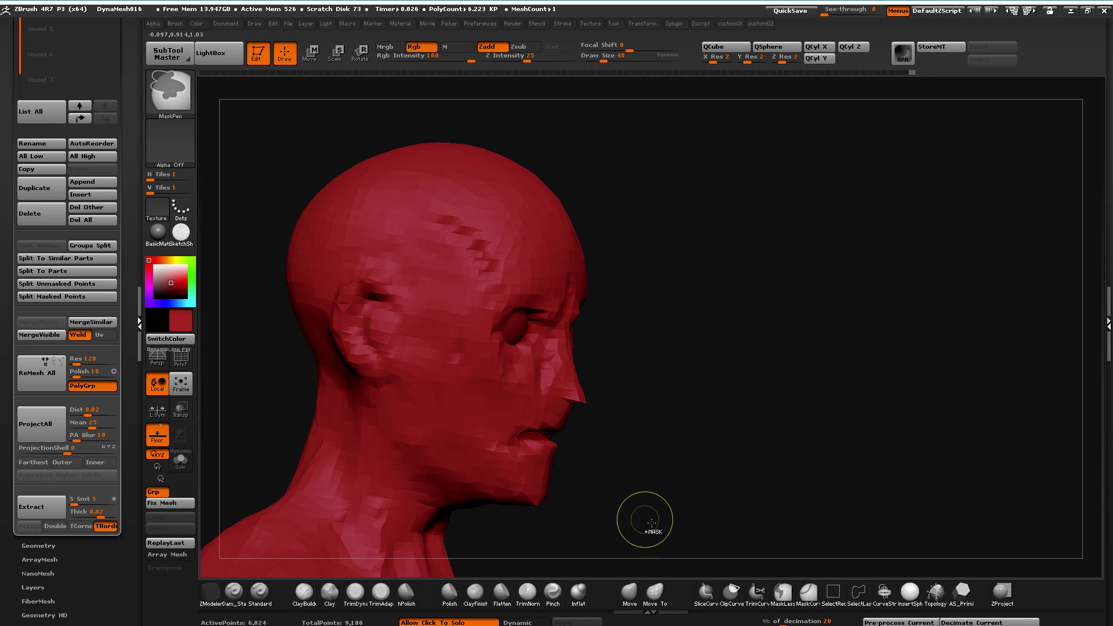
pyautogui.moveTo(646, 522); pyautogui.dragTo(454, 421)
pyautogui.moveTo(323, 413)
pyautogui.mouseDown()
pyautogui.moveTo(509, 427)
pyautogui.moveTo(333, 408)
pyautogui.moveTo(386, 352)
pyautogui.mouseUp()
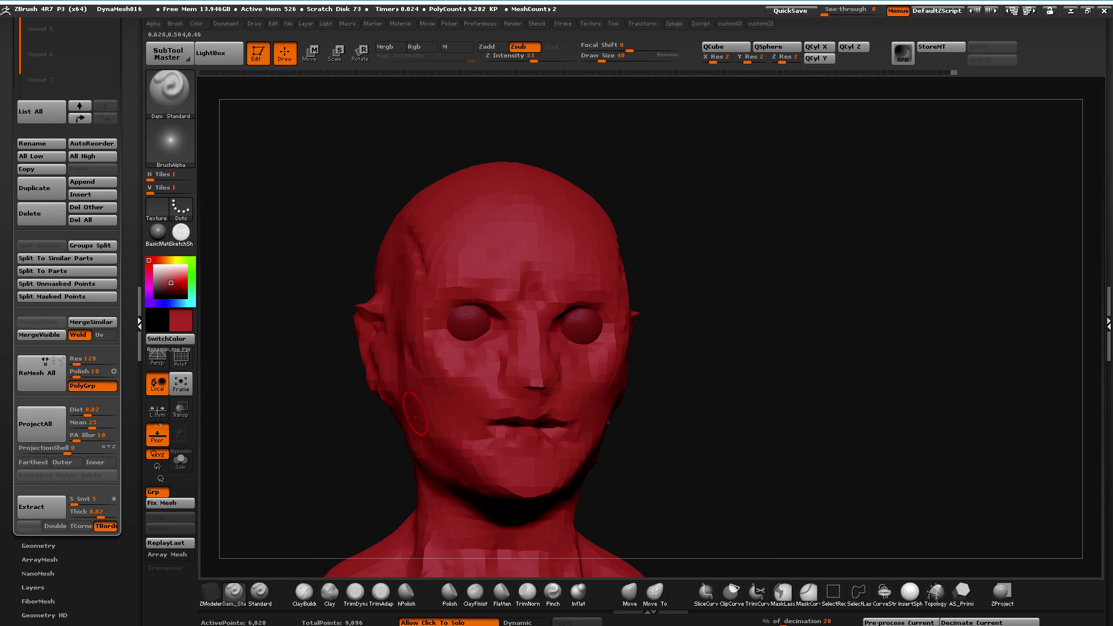
# Pull the eyelids and outer eye corners over the eyeballs with the Move brush, checking front and profile
pyautogui.click(628, 592)
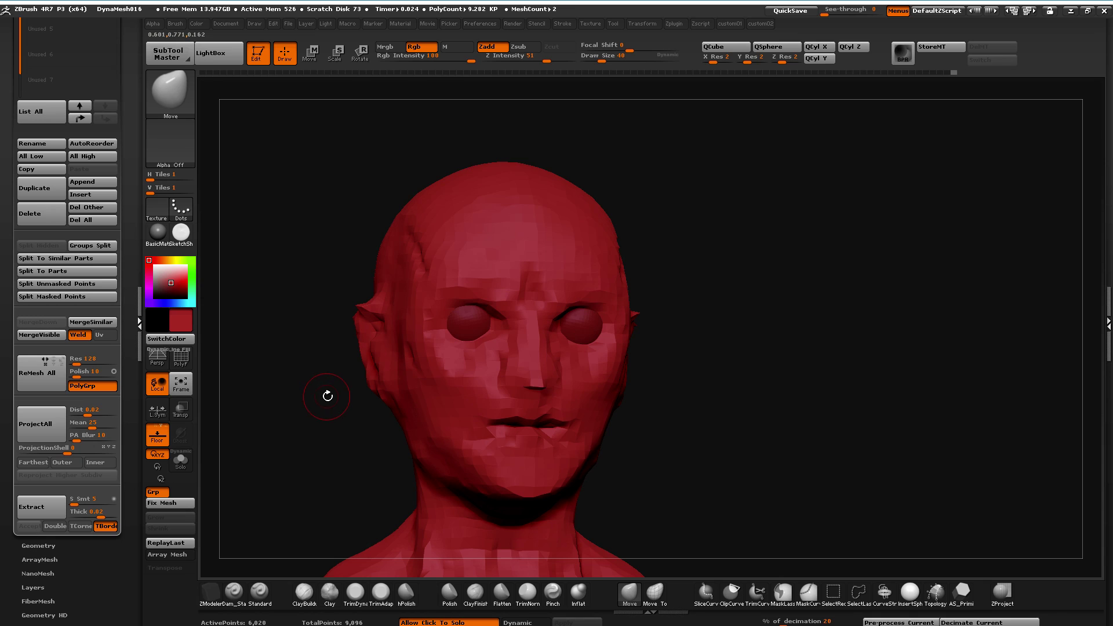
pyautogui.moveTo(326, 400); pyautogui.dragTo(460, 377)
pyautogui.moveTo(301, 326); pyautogui.dragTo(487, 362)
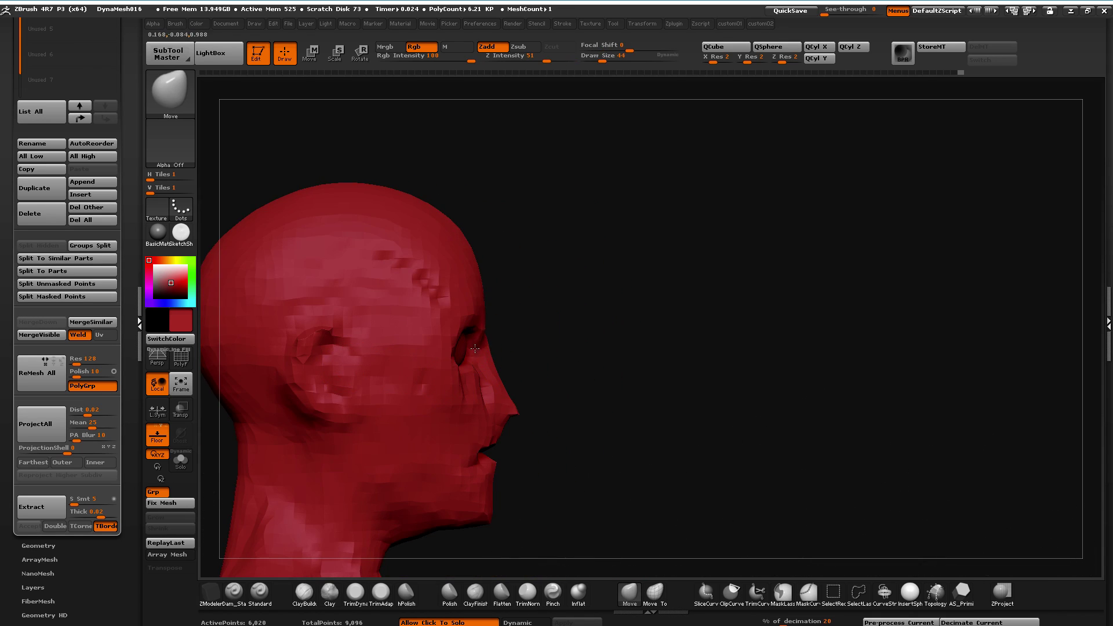
pyautogui.moveTo(520, 424); pyautogui.dragTo(433, 421)
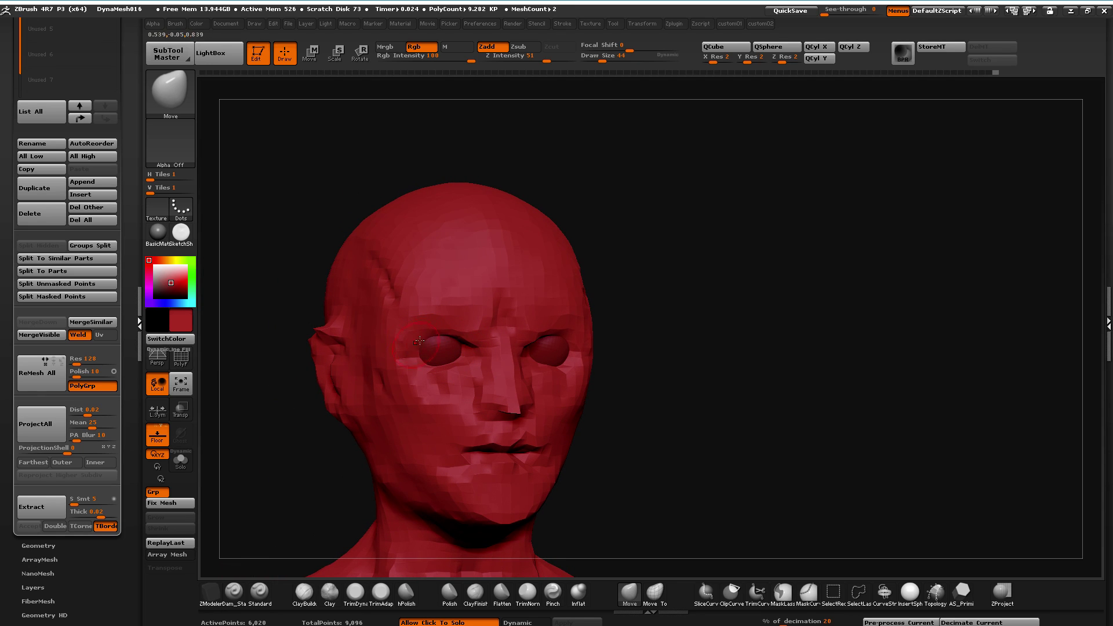
pyautogui.moveTo(272, 343); pyautogui.dragTo(442, 370)
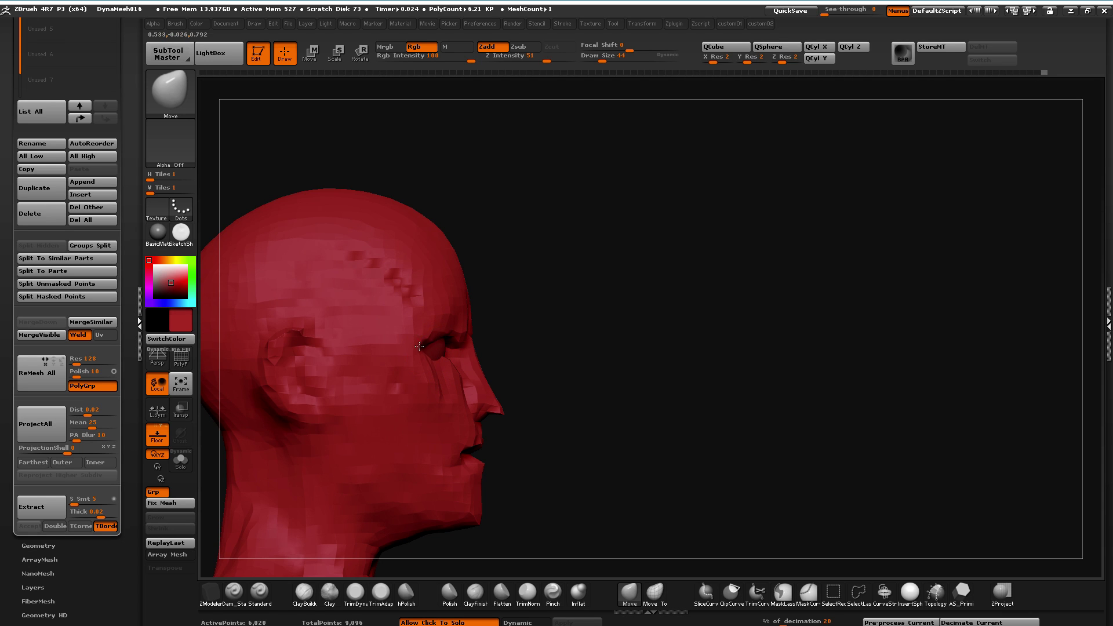
pyautogui.moveTo(444, 352); pyautogui.dragTo(441, 429)
pyautogui.moveTo(549, 502); pyautogui.dragTo(480, 456)
# Raise the DynaMesh resolution and remesh the bust into a denser mesh
pyautogui.press('2')
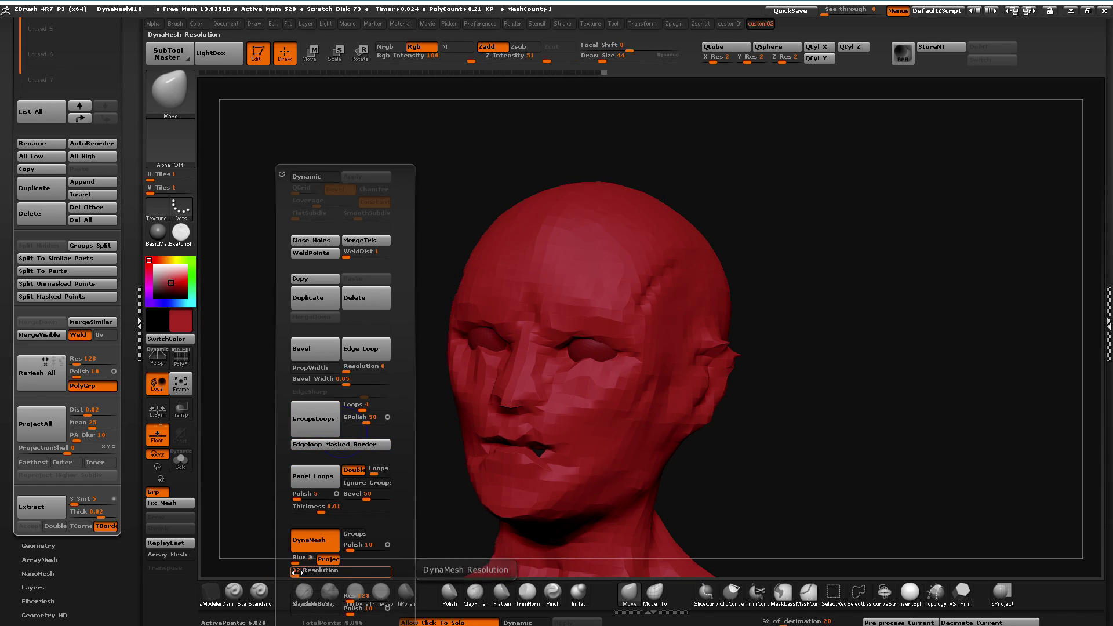
pyautogui.moveTo(302, 571); pyautogui.dragTo(305, 571)
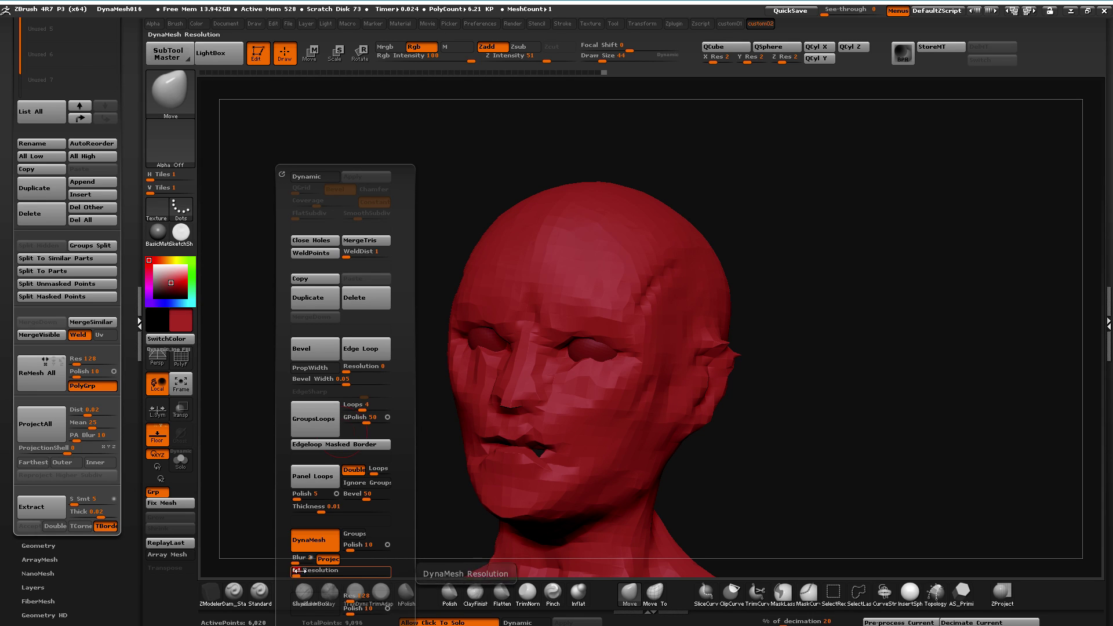
pyautogui.moveTo(278, 437); pyautogui.dragTo(372, 427)
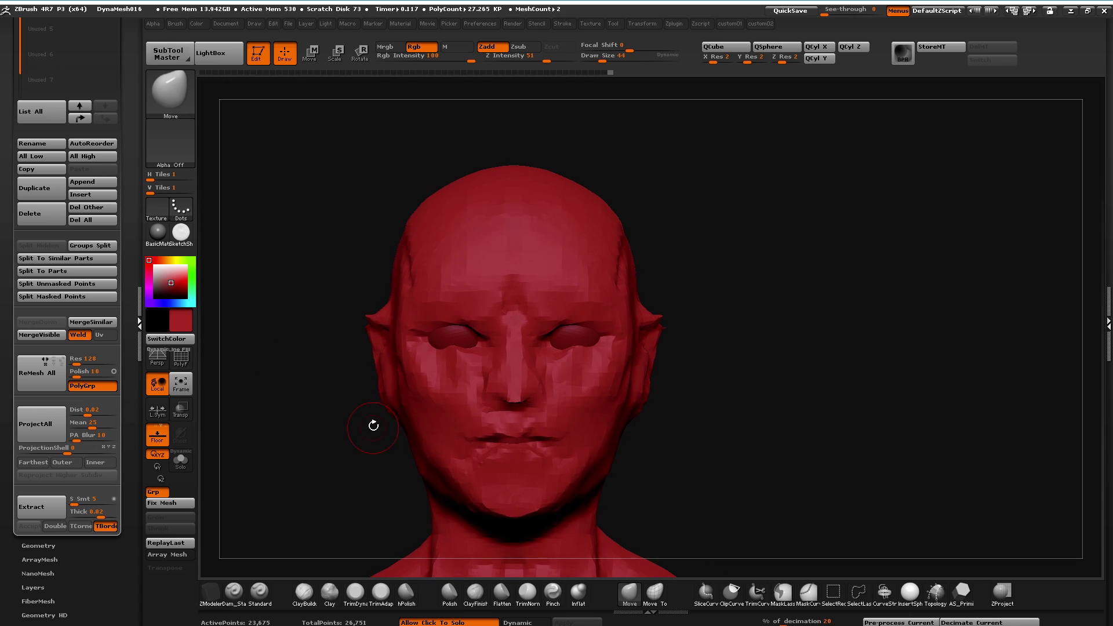
pyautogui.moveTo(323, 386); pyautogui.dragTo(278, 400)
pyautogui.moveTo(276, 464)
pyautogui.mouseDown()
pyautogui.moveTo(243, 484)
pyautogui.moveTo(325, 438)
pyautogui.moveTo(323, 462)
pyautogui.moveTo(248, 470)
pyautogui.mouseUp()
# Carve the crease around the front of the ear with the Dam Standard brush
pyautogui.click(234, 591)
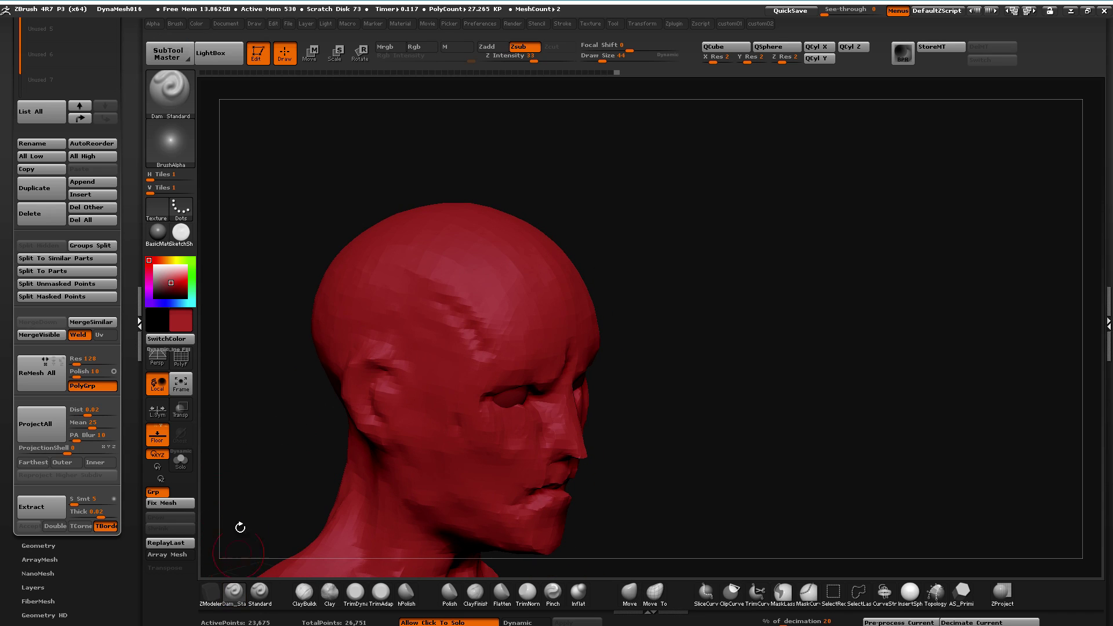
pyautogui.moveTo(238, 551); pyautogui.dragTo(274, 411)
pyautogui.moveTo(349, 355); pyautogui.dragTo(393, 364)
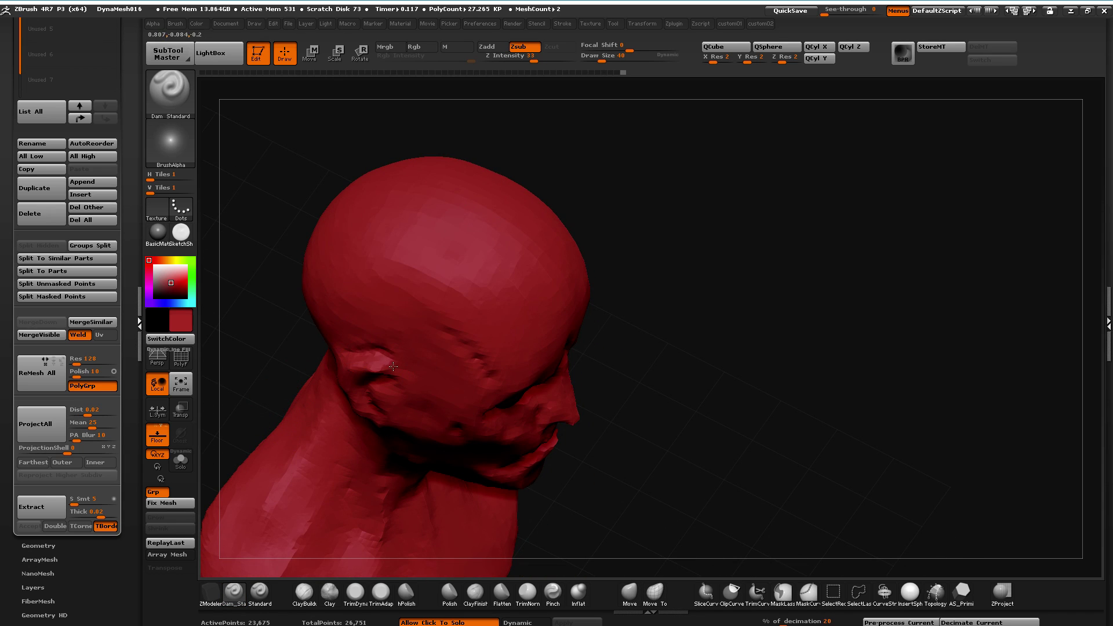
pyautogui.moveTo(301, 363); pyautogui.dragTo(301, 412)
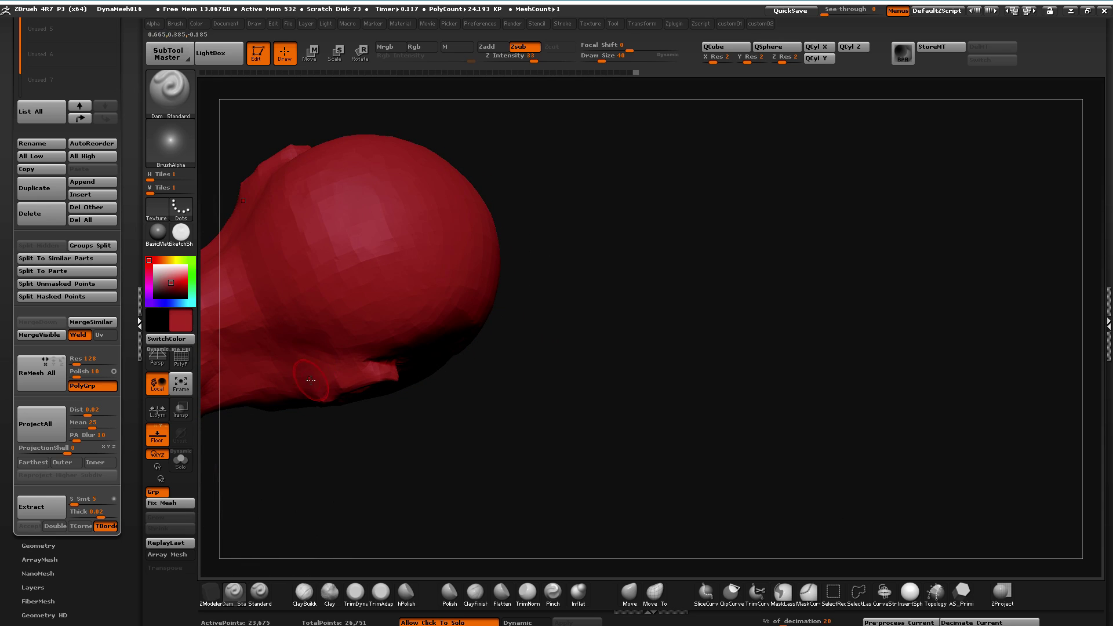
pyautogui.moveTo(365, 449)
pyautogui.mouseDown()
pyautogui.moveTo(332, 371)
pyautogui.moveTo(253, 400)
pyautogui.moveTo(342, 362)
pyautogui.moveTo(270, 392)
pyautogui.mouseUp()
pyautogui.moveTo(404, 457)
pyautogui.mouseDown()
pyautogui.moveTo(779, 337)
pyautogui.moveTo(775, 312)
pyautogui.mouseUp()
# Build up the side of the neck and the area under the jaw with the Clay brush
pyautogui.click(326, 596)
pyautogui.moveTo(301, 449)
pyautogui.mouseDown()
pyautogui.moveTo(316, 360)
pyautogui.moveTo(342, 339)
pyautogui.mouseUp()
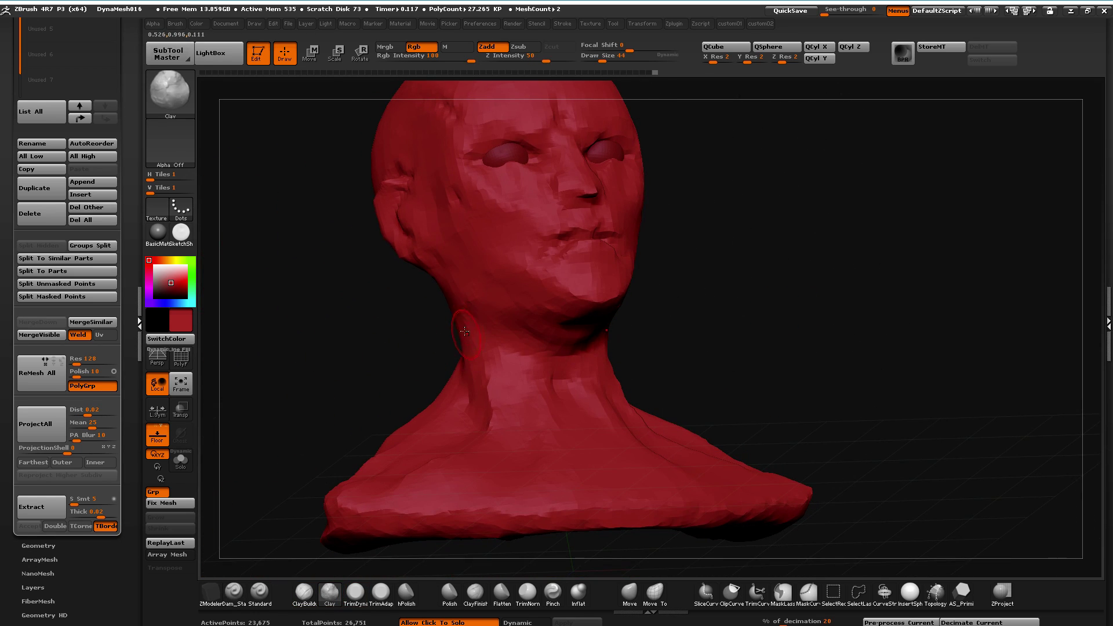
pyautogui.moveTo(461, 318); pyautogui.dragTo(525, 385)
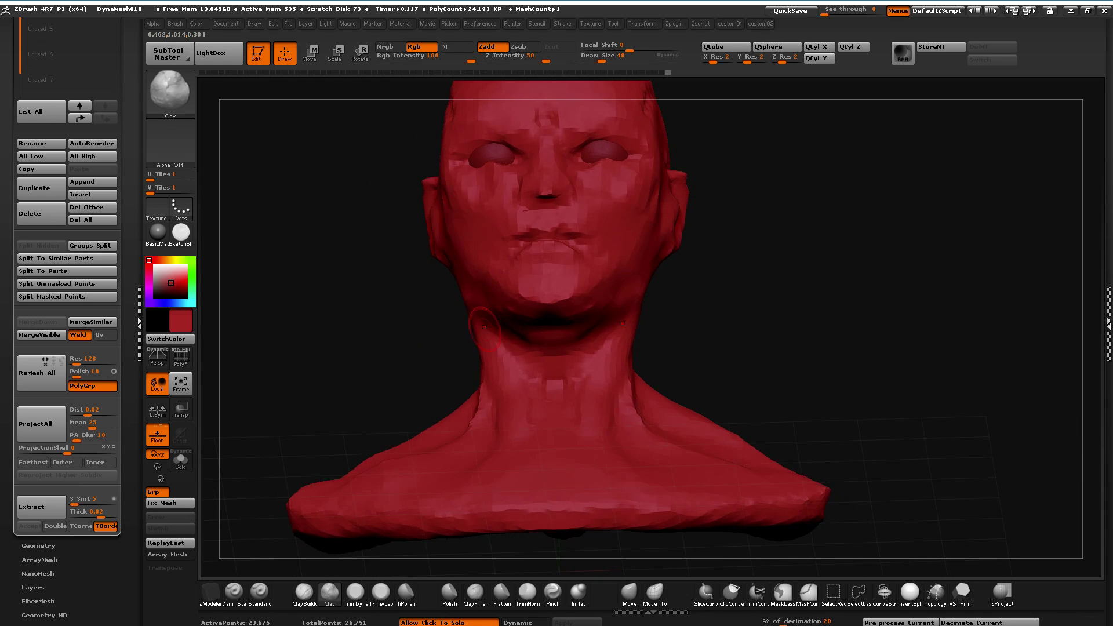
pyautogui.moveTo(591, 325); pyautogui.dragTo(550, 258)
pyautogui.moveTo(319, 261)
pyautogui.mouseDown()
pyautogui.moveTo(340, 296)
pyautogui.moveTo(389, 232)
pyautogui.moveTo(350, 396)
pyautogui.moveTo(318, 371)
pyautogui.mouseUp()
# Carve the line between the lips deeper with the Dam Standard brush
pyautogui.click(233, 592)
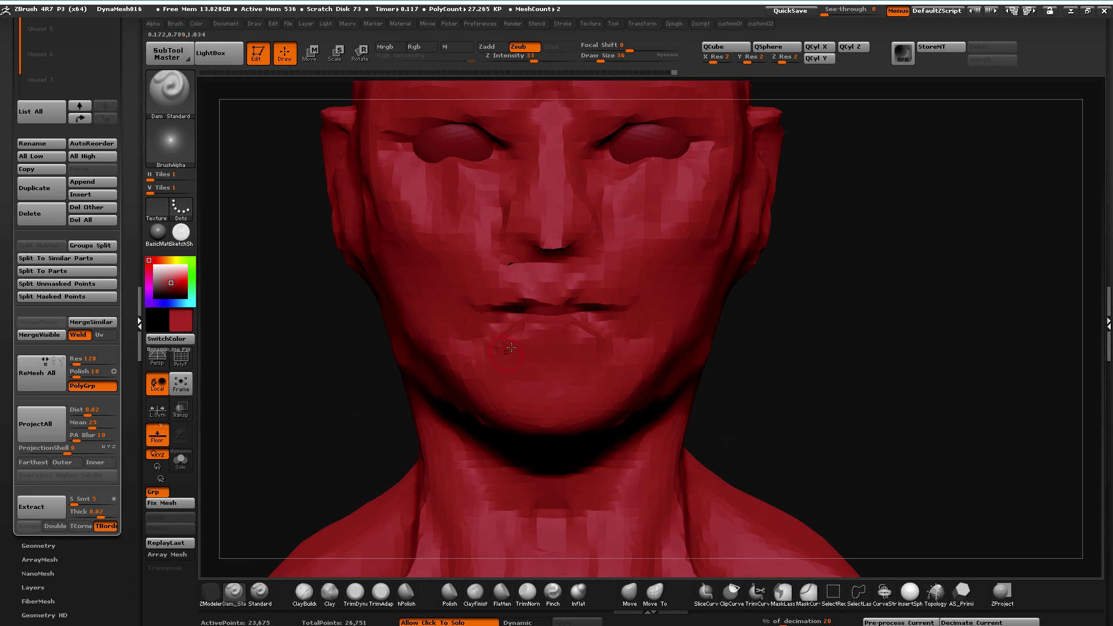
pyautogui.moveTo(503, 307); pyautogui.dragTo(562, 313)
pyautogui.moveTo(489, 321); pyautogui.dragTo(556, 308)
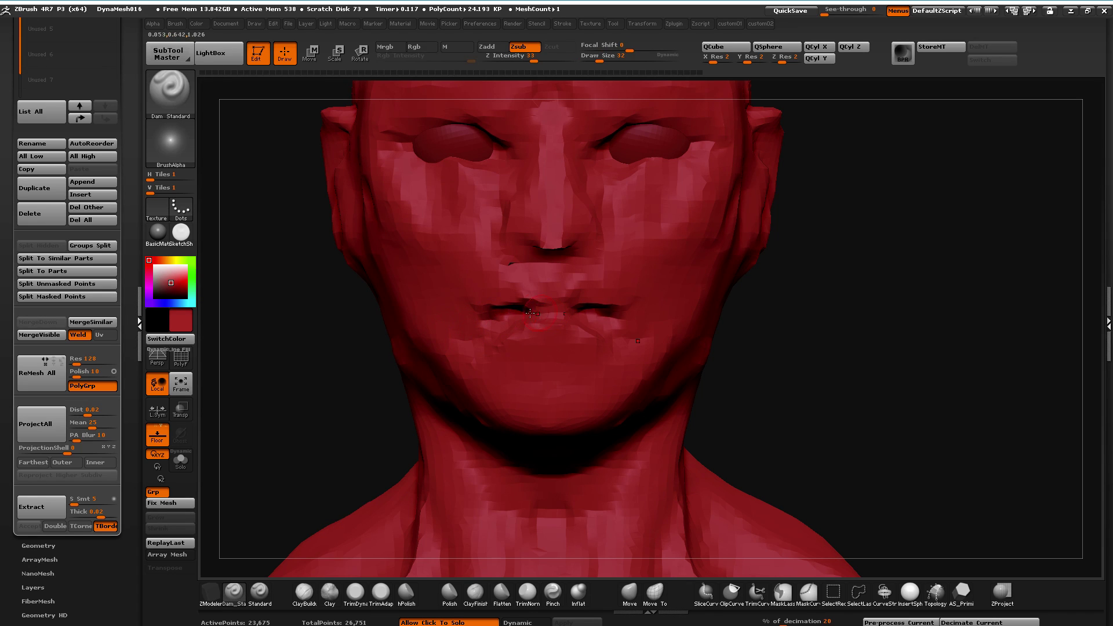
pyautogui.moveTo(311, 382); pyautogui.dragTo(335, 435)
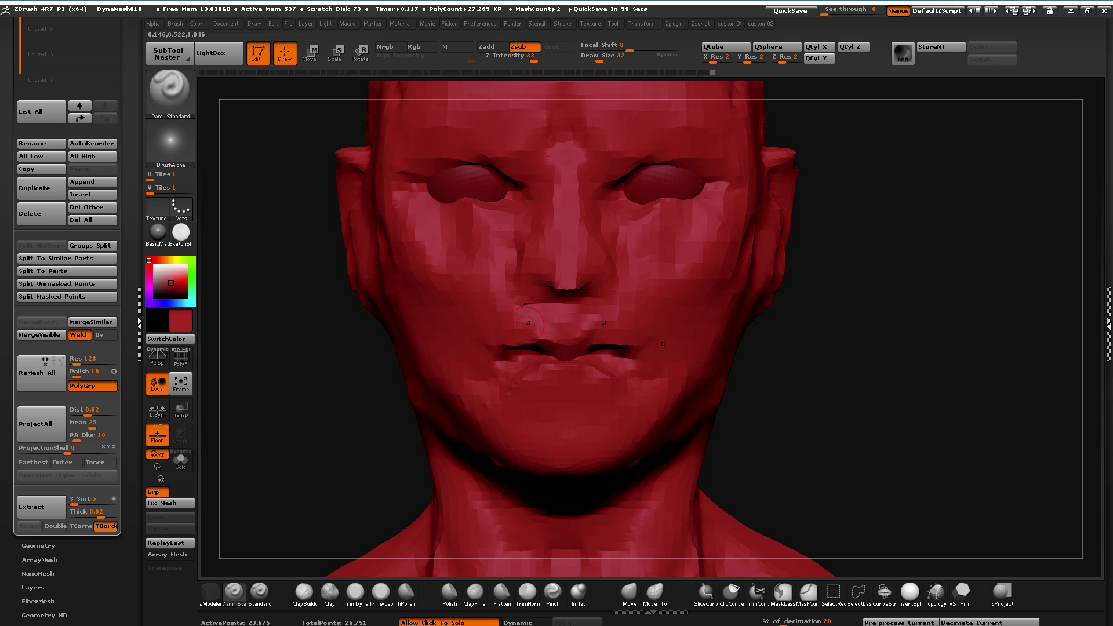
# Switch to the Hangouts browser window to view the shared head sculpt, and return to ZBrush
pyautogui.hotkey('alt', 'Tab')
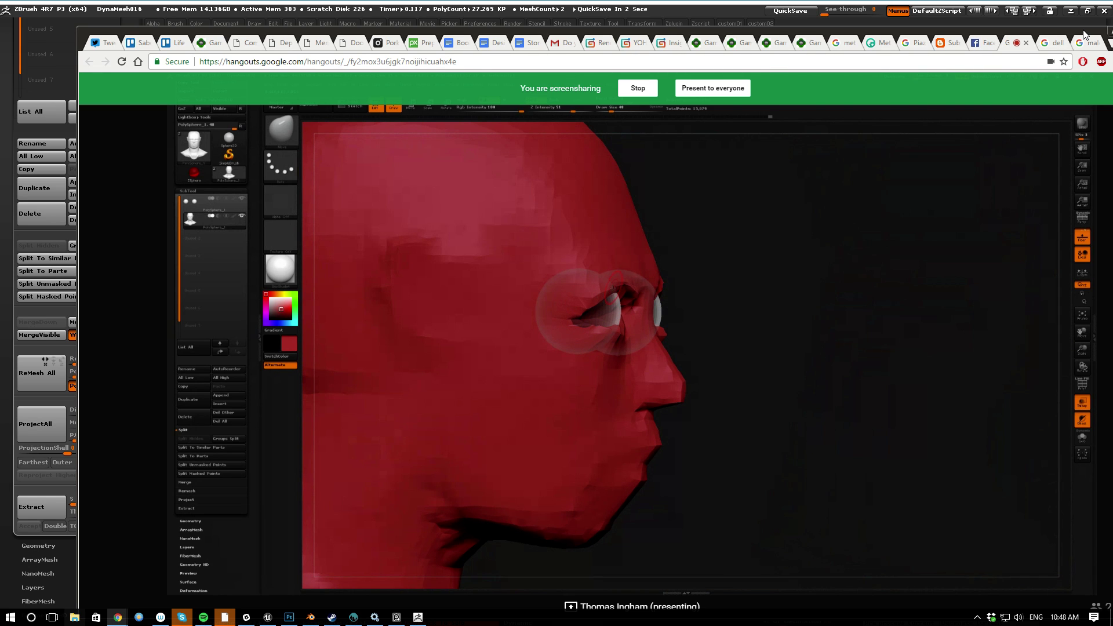
pyautogui.moveTo(328, 29); pyautogui.dragTo(403, 69)
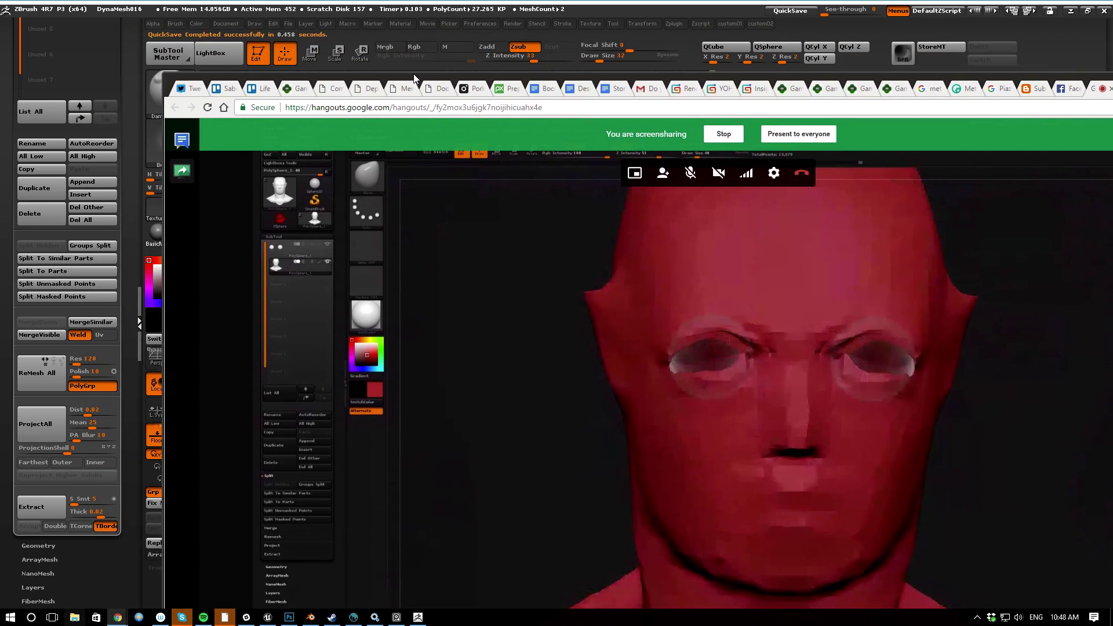
pyautogui.click(403, 66)
pyautogui.moveTo(216, 329); pyautogui.dragTo(221, 328)
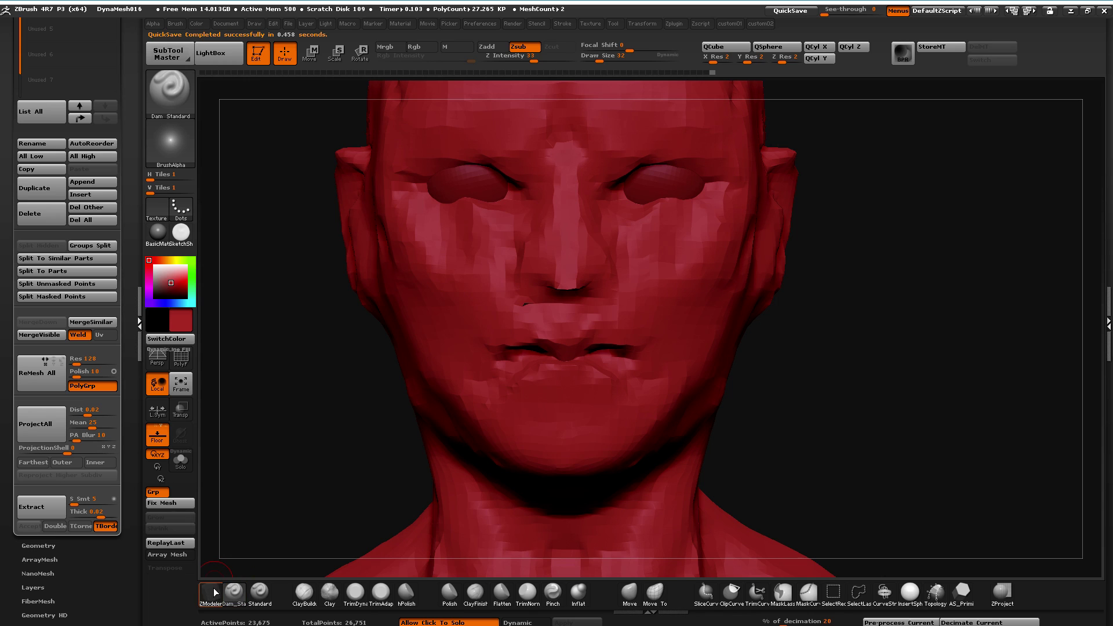
# Build up the eyelids and upper cheeks with the ClayBuildup brush and smooth the strokes
pyautogui.click(304, 591)
pyautogui.moveTo(302, 545)
pyautogui.mouseDown()
pyautogui.moveTo(303, 418)
pyautogui.moveTo(276, 320)
pyautogui.moveTo(301, 449)
pyautogui.mouseUp()
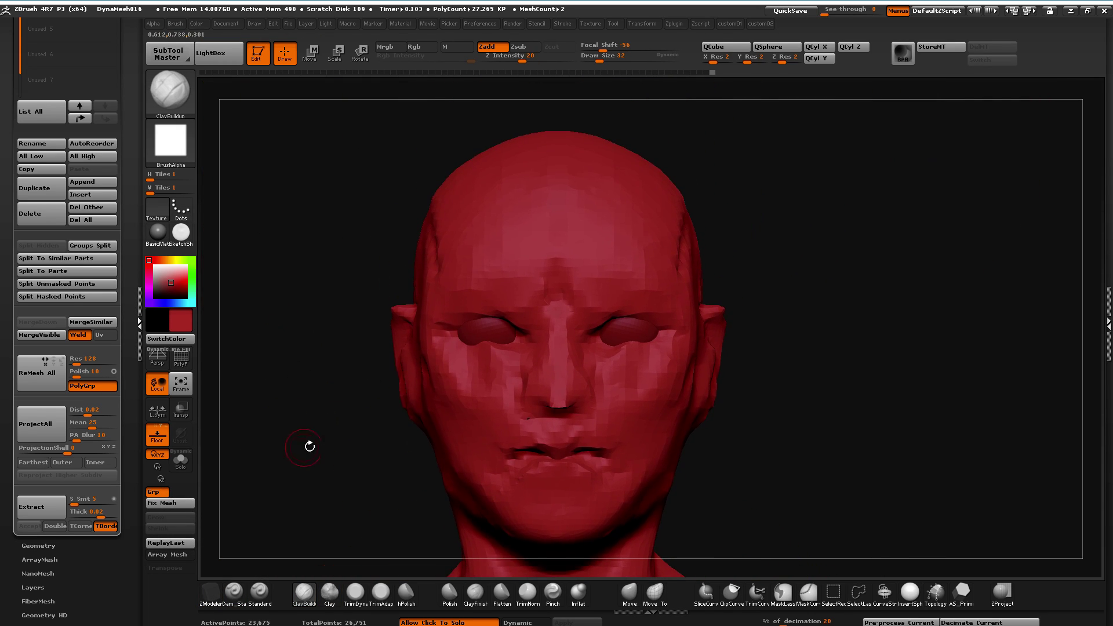
pyautogui.moveTo(456, 346)
pyautogui.mouseDown()
pyautogui.moveTo(518, 347)
pyautogui.moveTo(464, 358)
pyautogui.moveTo(452, 376)
pyautogui.mouseUp()
pyautogui.moveTo(447, 325)
pyautogui.mouseDown()
pyautogui.moveTo(499, 313)
pyautogui.moveTo(512, 321)
pyautogui.moveTo(492, 341)
pyautogui.moveTo(518, 340)
pyautogui.mouseUp()
pyautogui.keyDown('shift'); pyautogui.moveTo(613, 356); pyautogui.dragTo(609, 371); pyautogui.keyUp('shift')
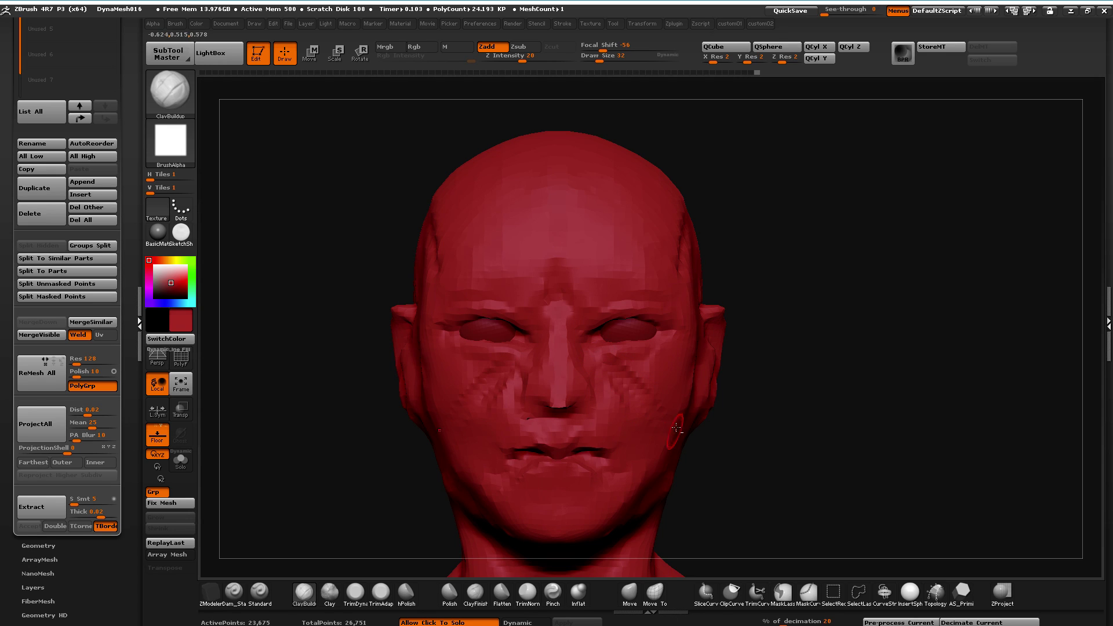
pyautogui.keyDown('shift'); pyautogui.moveTo(485, 373); pyautogui.dragTo(489, 407); pyautogui.keyUp('shift')
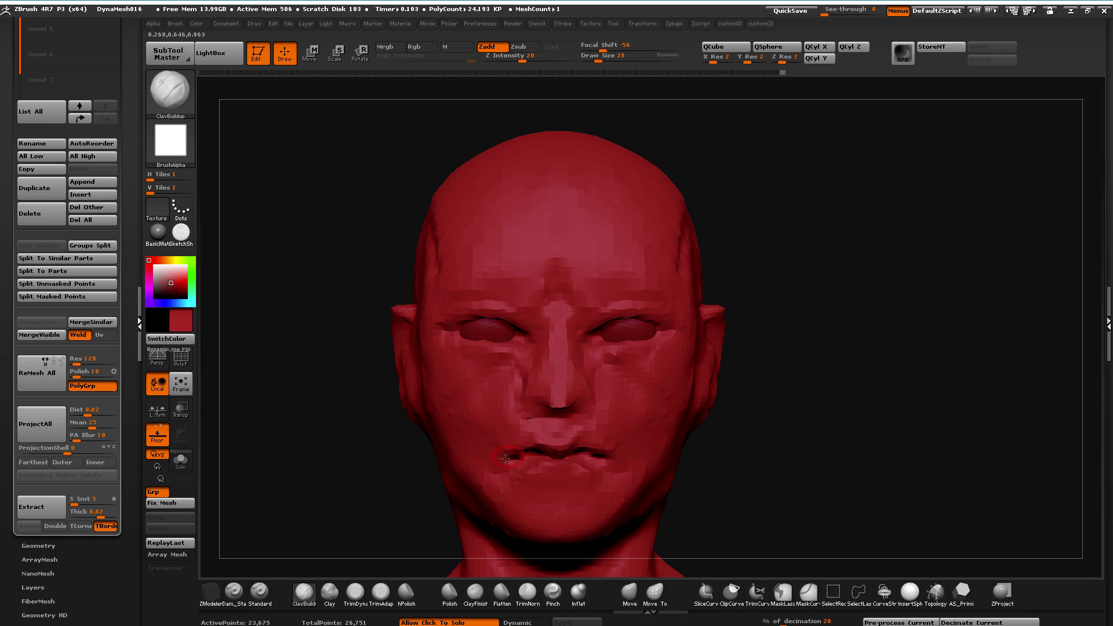
# Activate the Move brush and display the bust in white with the BasicMaterial2 material
pyautogui.moveTo(350, 472)
pyautogui.mouseDown()
pyautogui.moveTo(568, 494)
pyautogui.moveTo(323, 446)
pyautogui.moveTo(447, 484)
pyautogui.moveTo(260, 381)
pyautogui.mouseUp()
pyautogui.press('b')
pyautogui.press('m')
pyautogui.press('v')
pyautogui.click(157, 270)
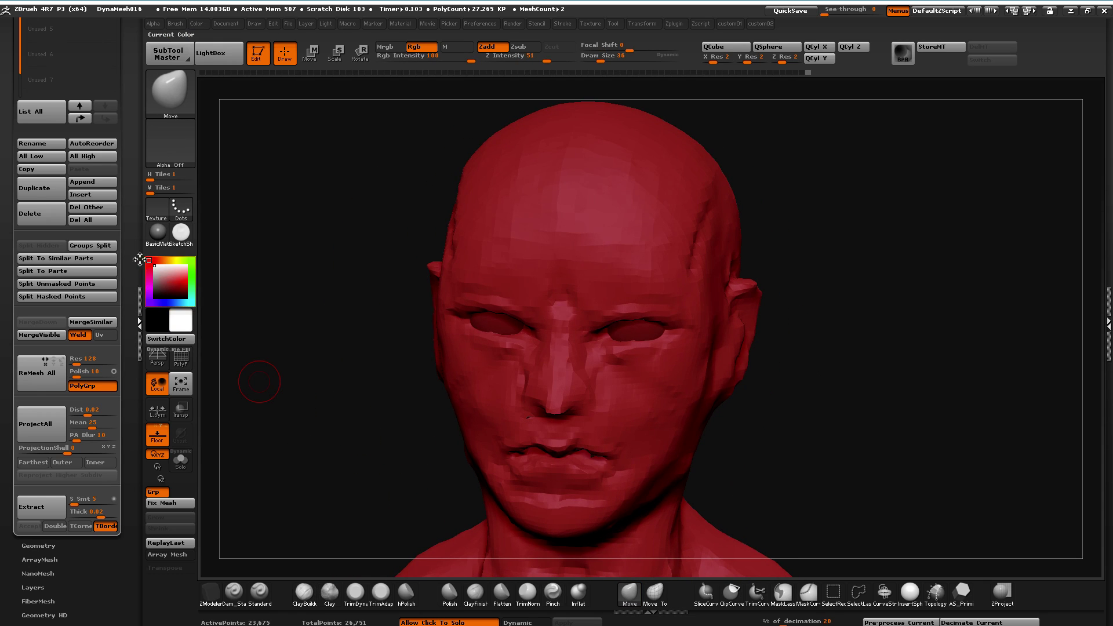
pyautogui.click(159, 230)
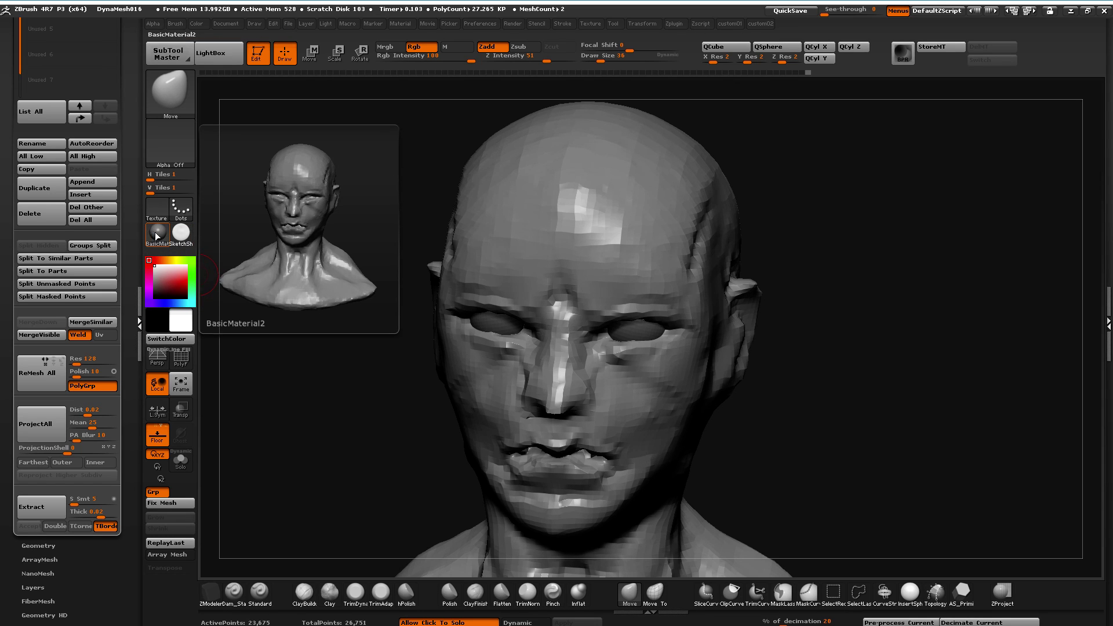
pyautogui.click(156, 232)
pyautogui.click(262, 420)
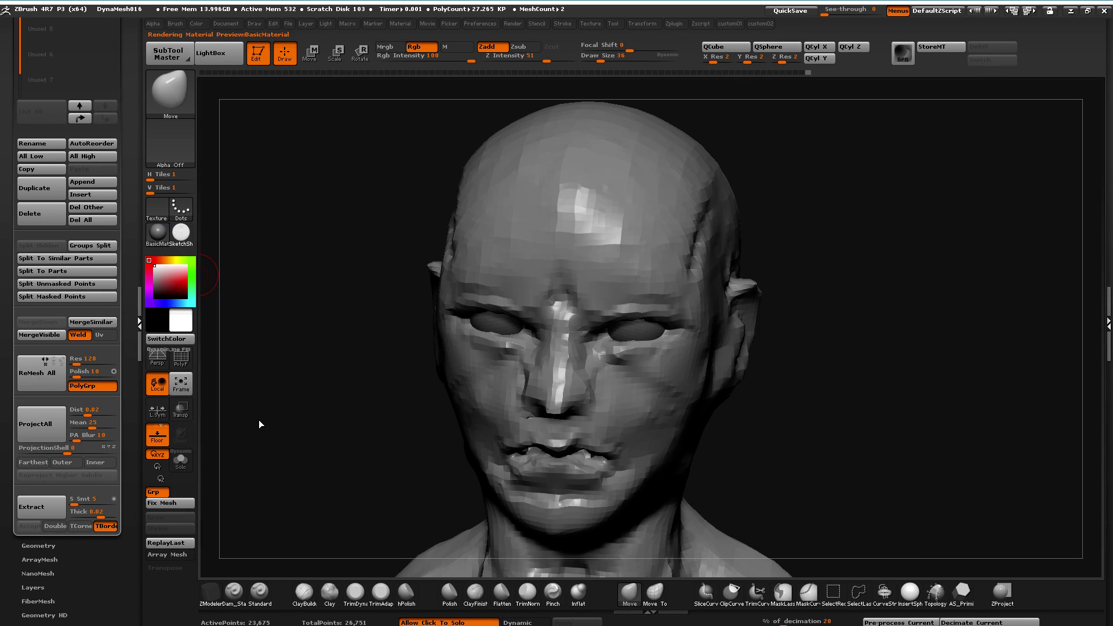
pyautogui.click(158, 232)
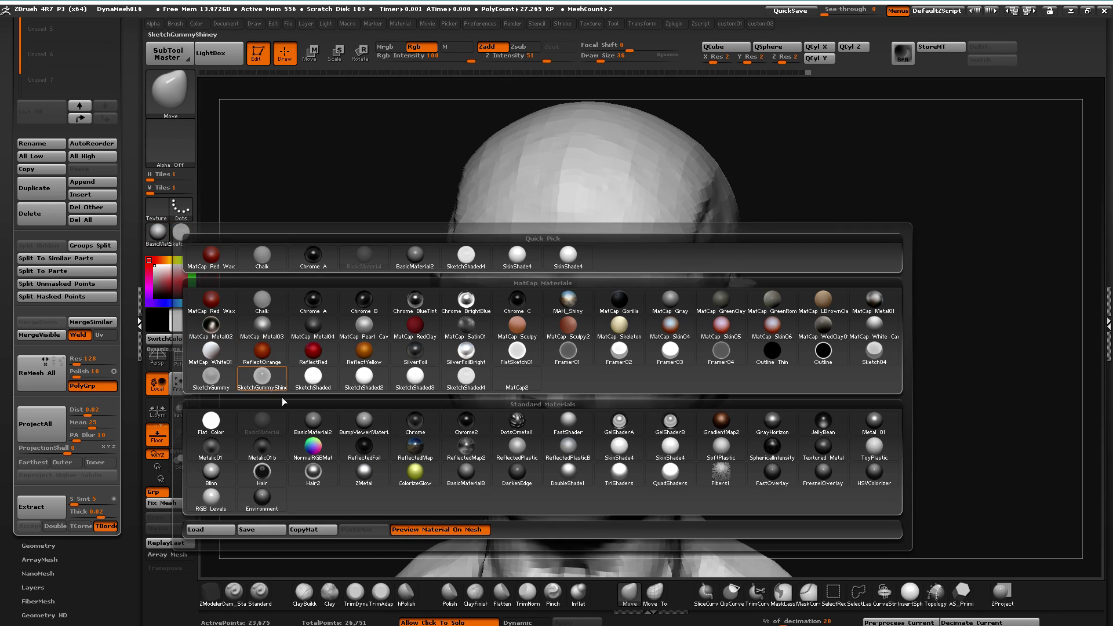
pyautogui.click(302, 427)
# Smooth the bumps on the cheek just below the eyes
pyautogui.moveTo(294, 422); pyautogui.dragTo(318, 365)
pyautogui.click(445, 338)
pyautogui.moveTo(423, 323); pyautogui.dragTo(335, 366)
pyautogui.moveTo(363, 432)
pyautogui.keyDown('alt'); pyautogui.mouseDown()
pyautogui.moveTo(346, 385)
pyautogui.moveTo(379, 458)
pyautogui.mouseUp(); pyautogui.keyUp('alt')
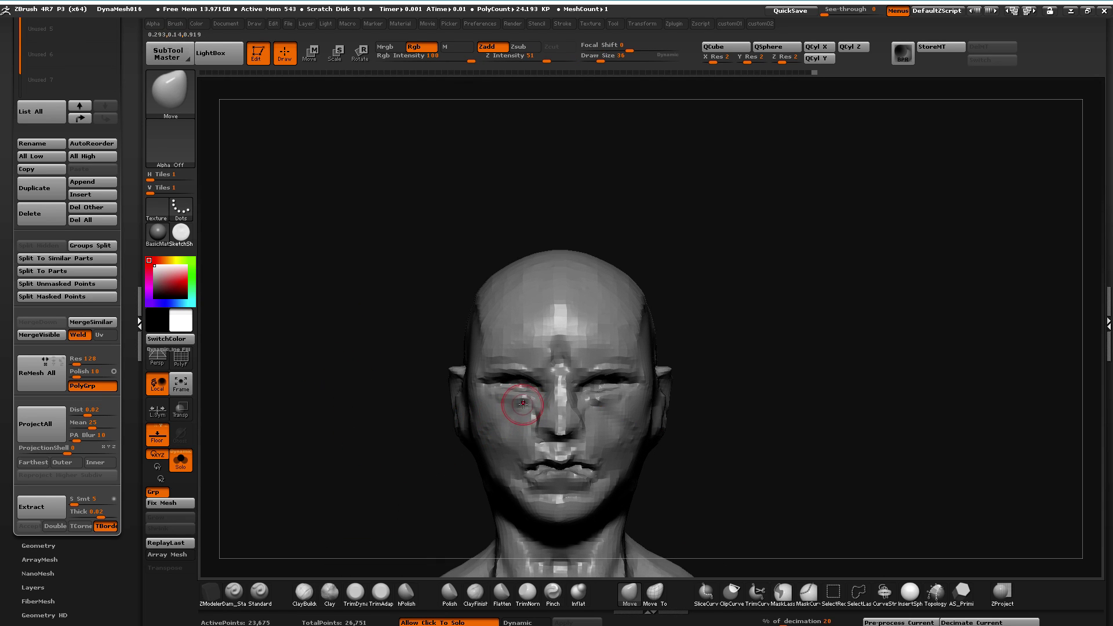
pyautogui.keyDown('shift'); pyautogui.moveTo(522, 405); pyautogui.dragTo(527, 407); pyautogui.keyUp('shift')
pyautogui.click(353, 433)
pyautogui.moveTo(348, 434)
pyautogui.keyDown('alt'); pyautogui.mouseDown()
pyautogui.moveTo(366, 410)
pyautogui.moveTo(499, 452)
pyautogui.moveTo(631, 564)
pyautogui.mouseUp(); pyautogui.keyUp('alt')
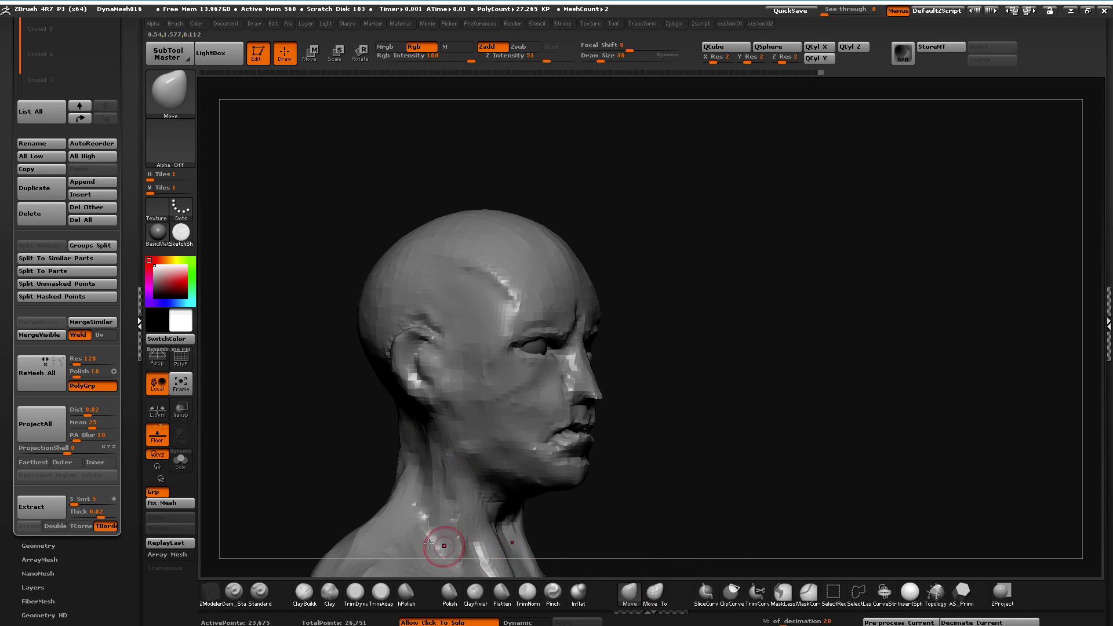
# Flatten the temple and side of the skull with the TrimDynamic brush
pyautogui.click(502, 594)
pyautogui.moveTo(355, 416); pyautogui.dragTo(313, 416)
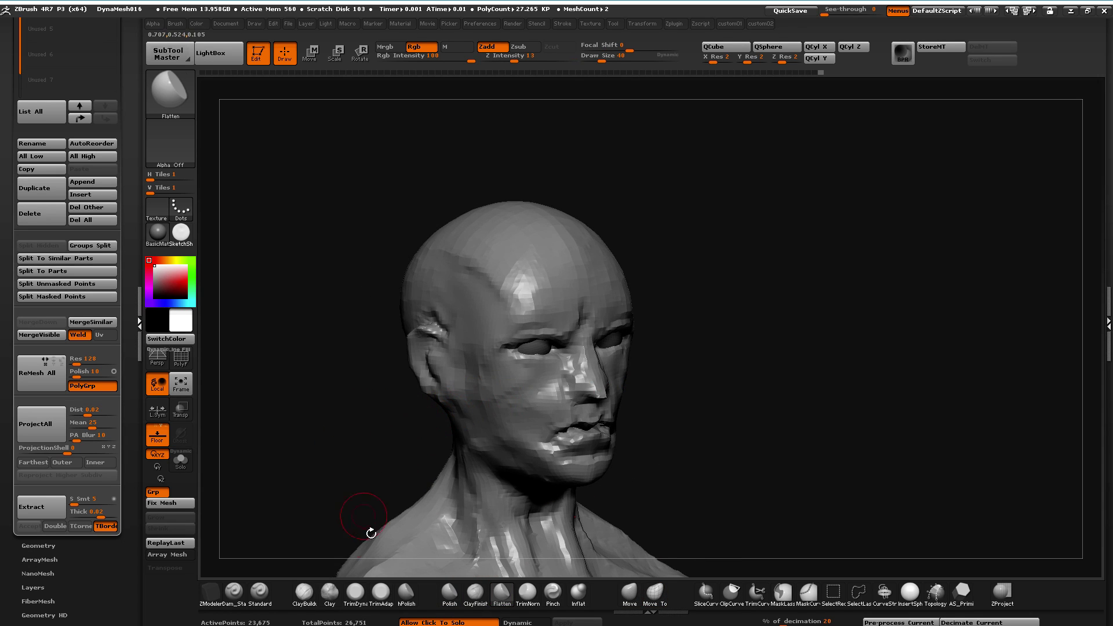
pyautogui.click(355, 592)
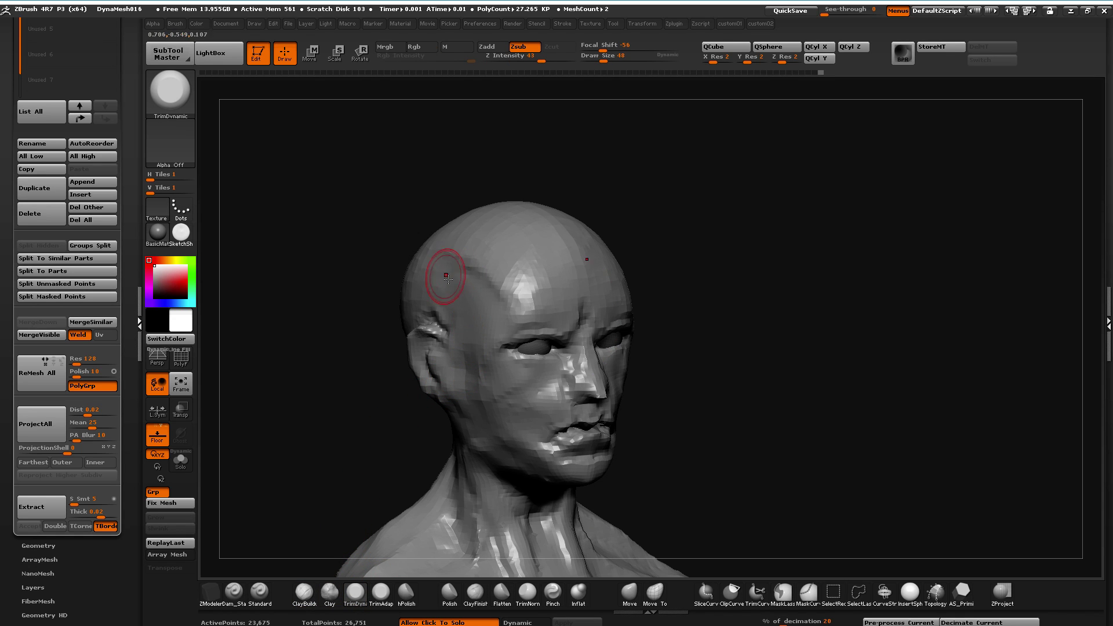
pyautogui.moveTo(362, 419); pyautogui.dragTo(323, 475)
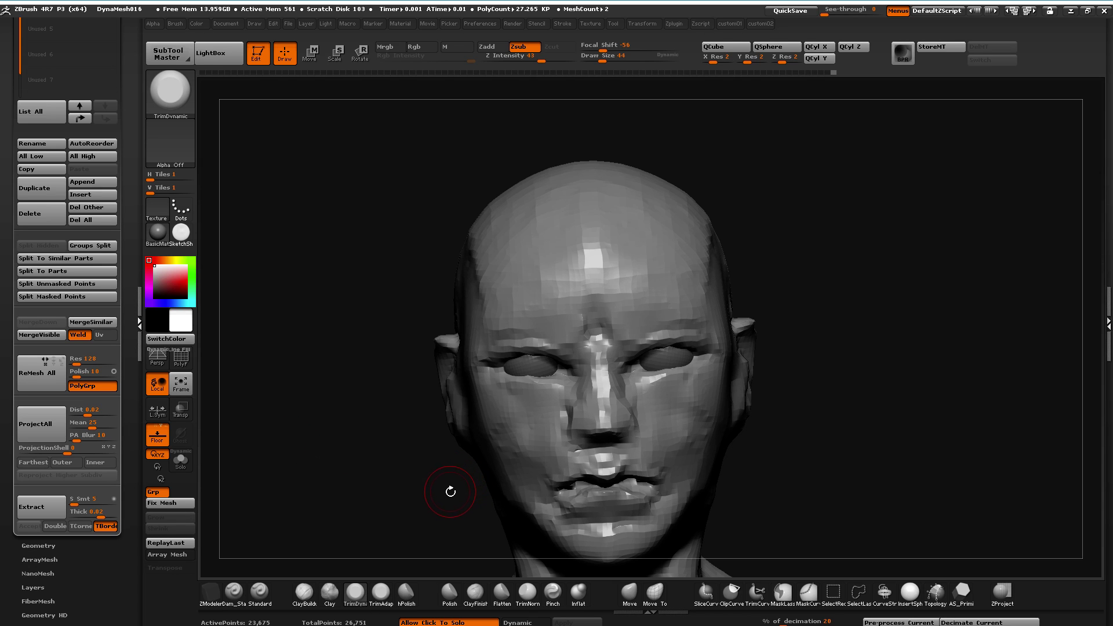
pyautogui.moveTo(329, 458)
pyautogui.mouseDown()
pyautogui.moveTo(308, 464)
pyautogui.moveTo(390, 427)
pyautogui.moveTo(336, 405)
pyautogui.moveTo(355, 432)
pyautogui.moveTo(407, 430)
pyautogui.mouseUp()
# Build up the cheek and jawline below the ear with the ClayBuildup brush
pyautogui.click(630, 593)
pyautogui.moveTo(390, 381)
pyautogui.mouseDown()
pyautogui.moveTo(397, 449)
pyautogui.moveTo(216, 522)
pyautogui.mouseUp()
pyautogui.click(304, 592)
pyautogui.moveTo(477, 414)
pyautogui.mouseDown()
pyautogui.moveTo(472, 406)
pyautogui.moveTo(499, 429)
pyautogui.mouseUp()
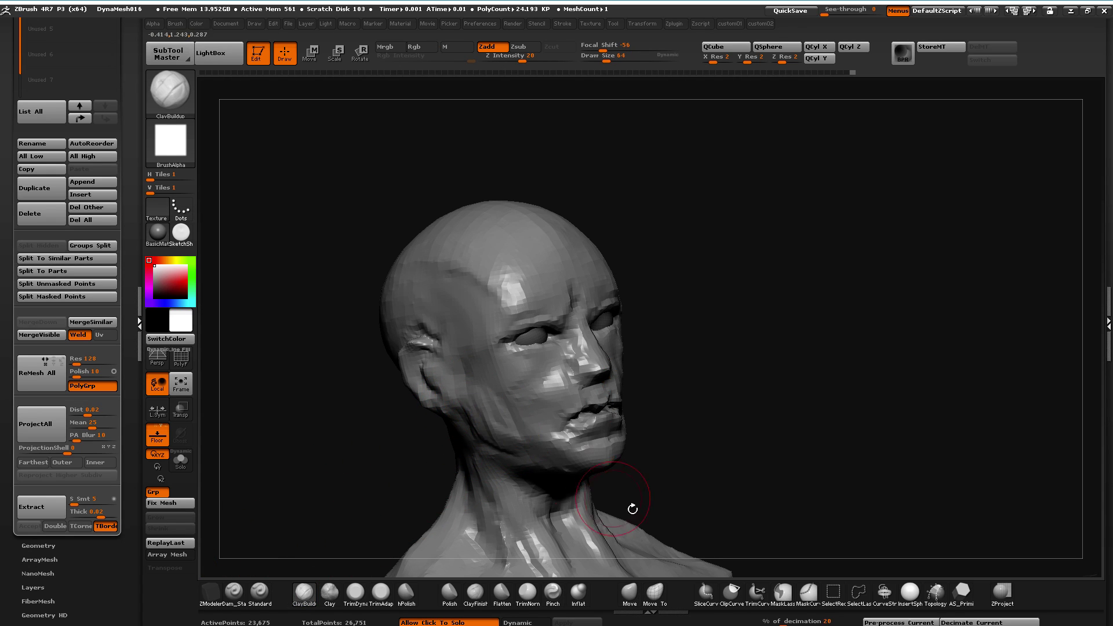
pyautogui.moveTo(347, 452)
pyautogui.mouseDown()
pyautogui.moveTo(467, 417)
pyautogui.moveTo(509, 452)
pyautogui.moveTo(538, 459)
pyautogui.moveTo(492, 415)
pyautogui.moveTo(271, 455)
pyautogui.moveTo(333, 442)
pyautogui.moveTo(380, 400)
pyautogui.moveTo(360, 434)
pyautogui.moveTo(364, 465)
pyautogui.moveTo(406, 457)
pyautogui.moveTo(413, 442)
pyautogui.mouseUp()
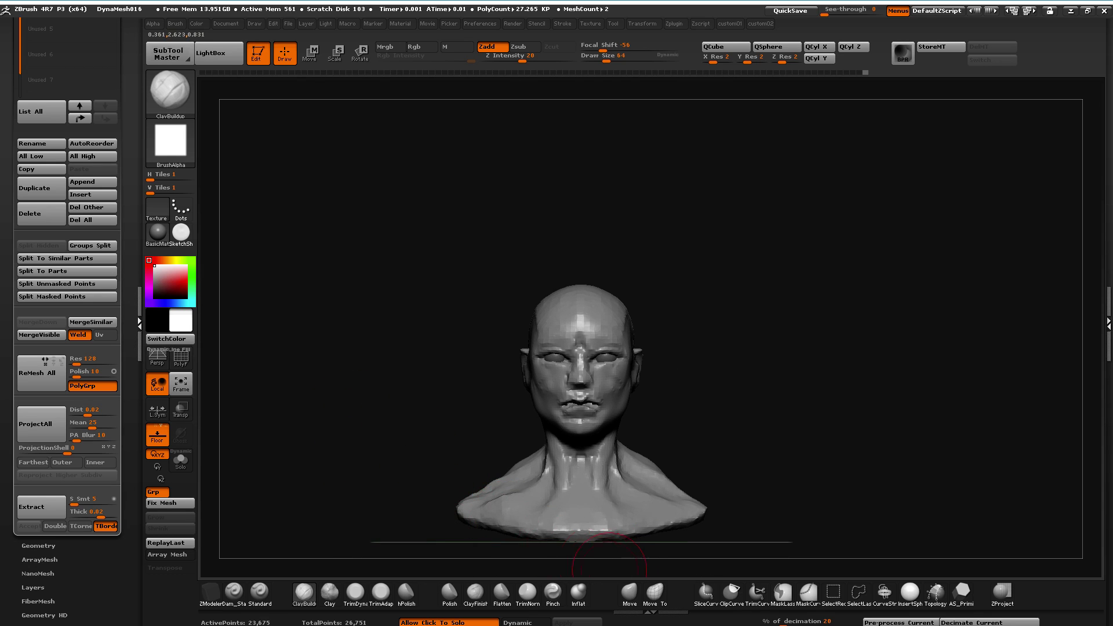
# Widen the cheeks and jaw slightly in front view with the Move brush
pyautogui.click(628, 591)
pyautogui.moveTo(534, 378); pyautogui.dragTo(530, 378)
pyautogui.press('[')
pyautogui.press('[')
pyautogui.press('[')
pyautogui.moveTo(553, 419); pyautogui.dragTo(549, 423)
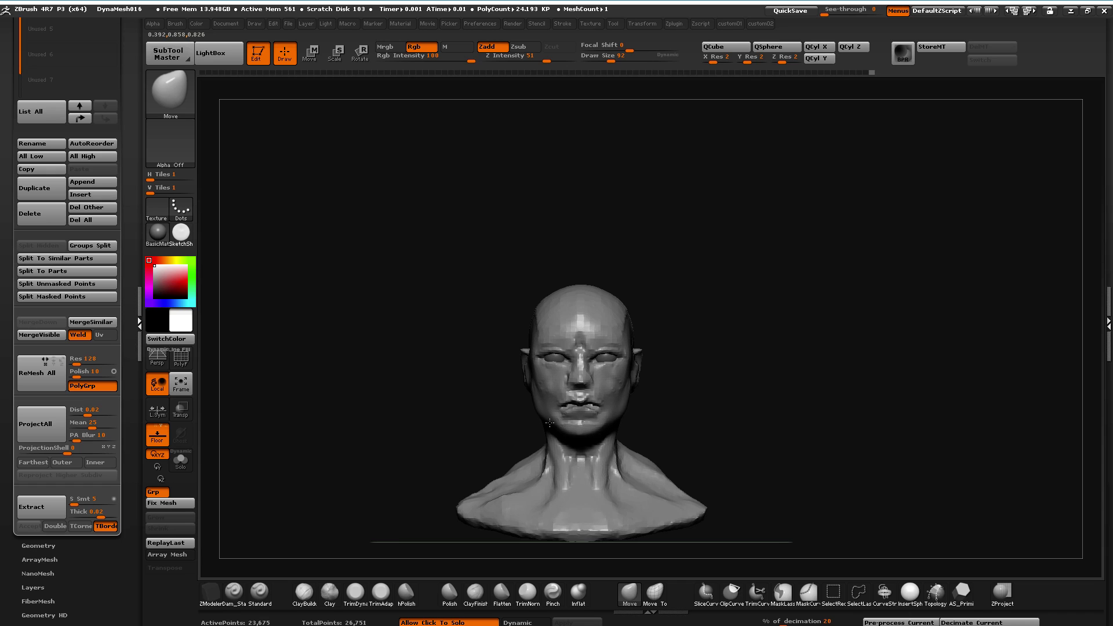
pyautogui.moveTo(485, 399); pyautogui.dragTo(591, 456)
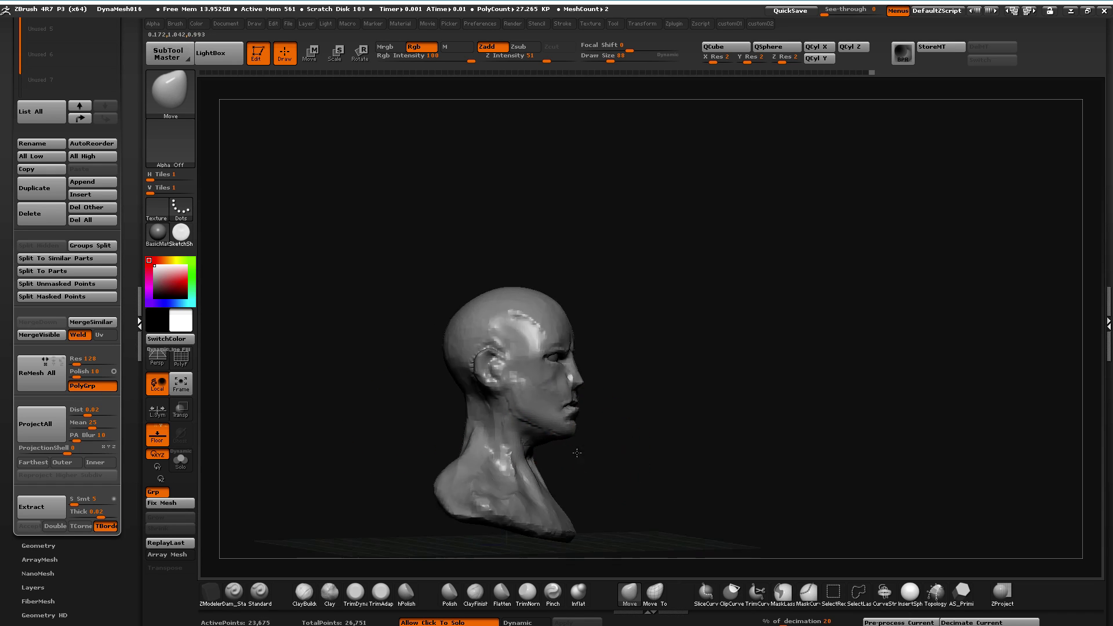
# Adjust the nose and mid-face in profile with a smaller Move brush
pyautogui.press('[')
pyautogui.press('[')
pyautogui.moveTo(573, 372)
pyautogui.mouseDown()
pyautogui.moveTo(573, 410)
pyautogui.moveTo(556, 436)
pyautogui.moveTo(528, 432)
pyautogui.moveTo(570, 408)
pyautogui.moveTo(548, 389)
pyautogui.mouseUp()
pyautogui.moveTo(529, 375); pyautogui.dragTo(543, 384)
pyautogui.moveTo(437, 343); pyautogui.dragTo(387, 340)
# Reshape the forehead, lower face and chin with the Move brush, varying the brush size
pyautogui.press(']')
pyautogui.press(']')
pyautogui.press(']')
pyautogui.press(']')
pyautogui.press(']')
pyautogui.press('[')
pyautogui.moveTo(537, 334)
pyautogui.mouseDown()
pyautogui.moveTo(524, 327)
pyautogui.moveTo(552, 312)
pyautogui.mouseUp()
pyautogui.press(']')
pyautogui.moveTo(573, 380); pyautogui.dragTo(559, 406)
pyautogui.moveTo(538, 428); pyautogui.dragTo(534, 420)
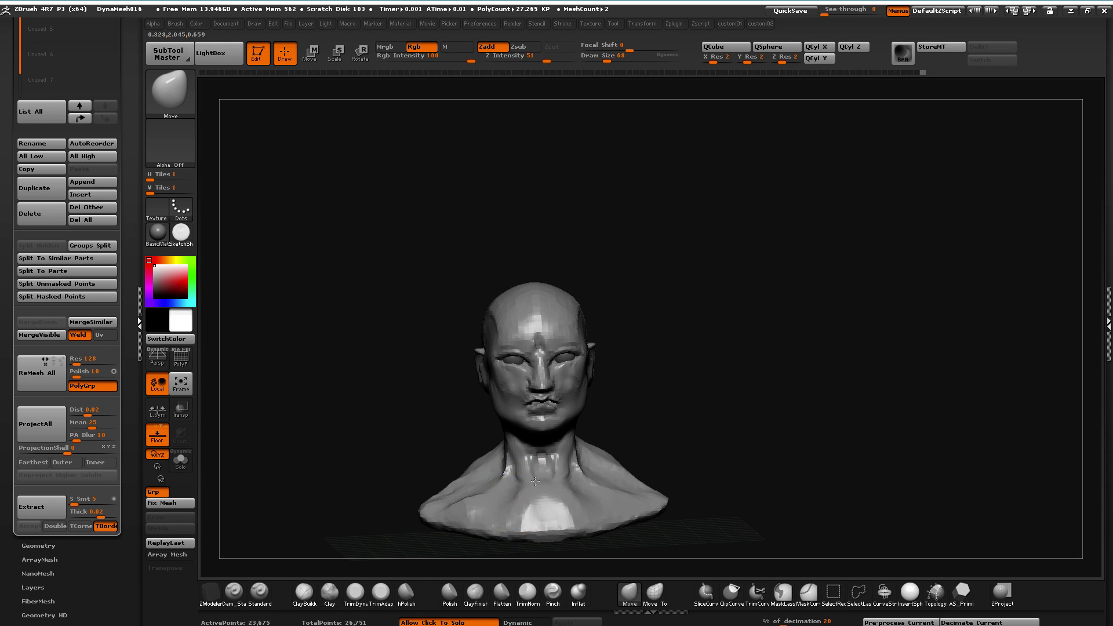
# Isolate the bust and refine the front of the lower neck with a smaller Move brush and light smoothing
pyautogui.moveTo(385, 458)
pyautogui.mouseDown()
pyautogui.moveTo(411, 481)
pyautogui.moveTo(455, 471)
pyautogui.mouseUp()
pyautogui.hotkey('alt', 's')
pyautogui.press('[')
pyautogui.press('[')
pyautogui.press('[')
pyautogui.press('[')
pyautogui.press('[')
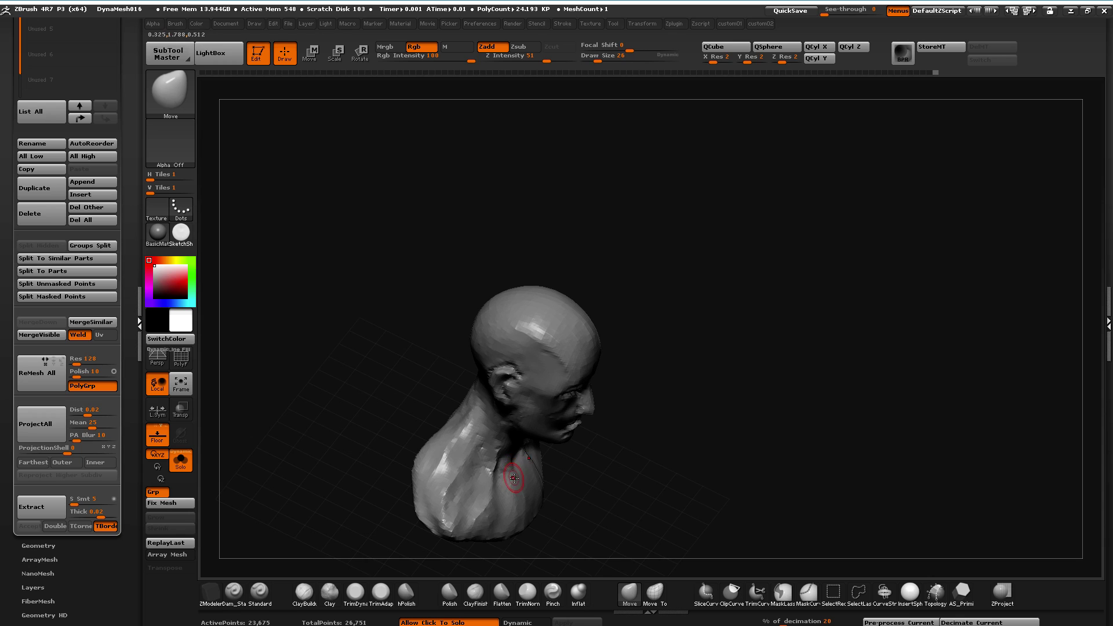
pyautogui.moveTo(372, 451)
pyautogui.mouseDown()
pyautogui.moveTo(318, 433)
pyautogui.moveTo(354, 436)
pyautogui.mouseUp()
pyautogui.keyDown('shift'); pyautogui.moveTo(480, 462); pyautogui.dragTo(484, 467); pyautogui.keyUp('shift')
pyautogui.moveTo(364, 438); pyautogui.dragTo(290, 449)
pyautogui.moveTo(507, 474); pyautogui.dragTo(513, 476)
pyautogui.press(']')
# Pull the corners of the mouth outward in front view with the Move brush
pyautogui.moveTo(429, 427)
pyautogui.mouseDown()
pyautogui.moveTo(412, 402)
pyautogui.moveTo(370, 398)
pyautogui.moveTo(379, 458)
pyautogui.mouseUp()
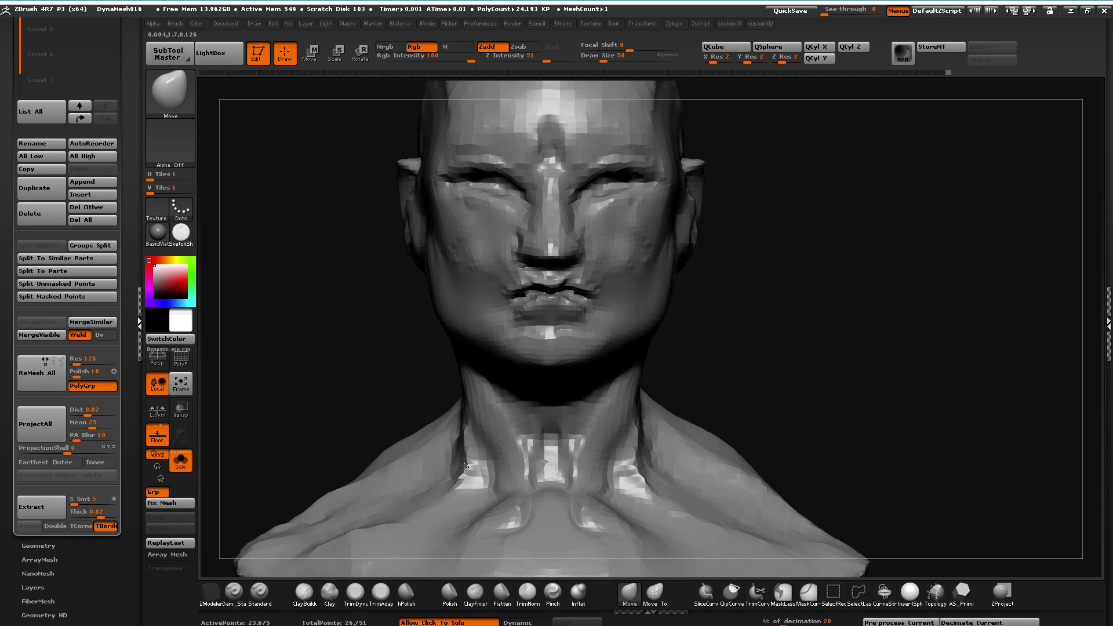
pyautogui.press('[')
pyautogui.moveTo(510, 299); pyautogui.dragTo(510, 302)
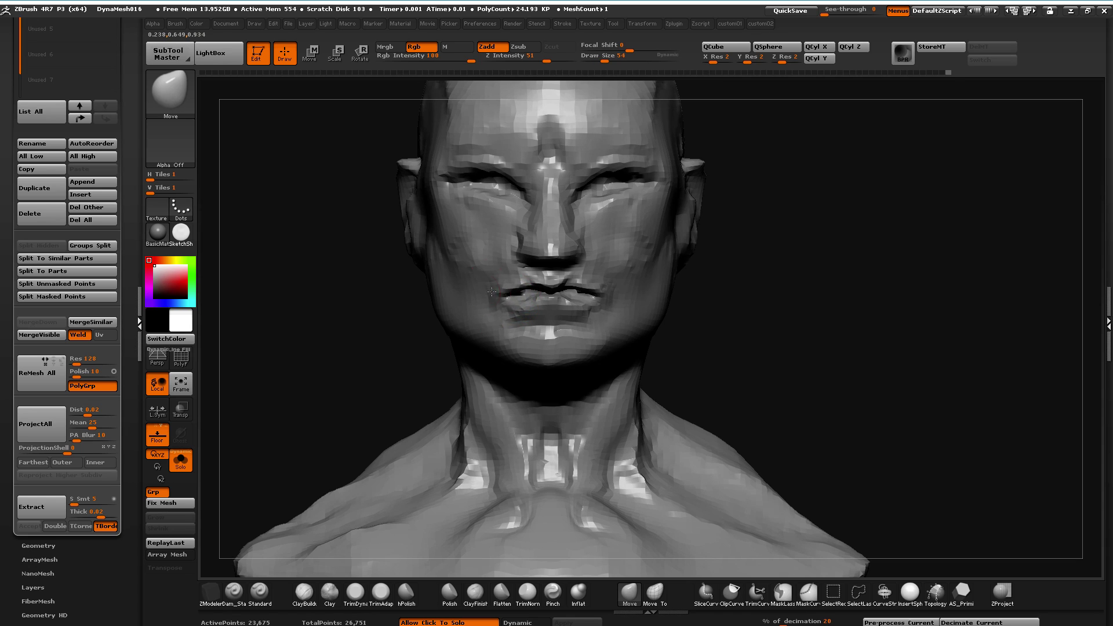
# Pull the chin downward in three-quarter view with a larger Move brush and smooth it
pyautogui.moveTo(345, 301); pyautogui.dragTo(408, 301)
pyautogui.press(']')
pyautogui.press(']')
pyautogui.moveTo(532, 352); pyautogui.dragTo(527, 376)
pyautogui.press(']')
pyautogui.press(']')
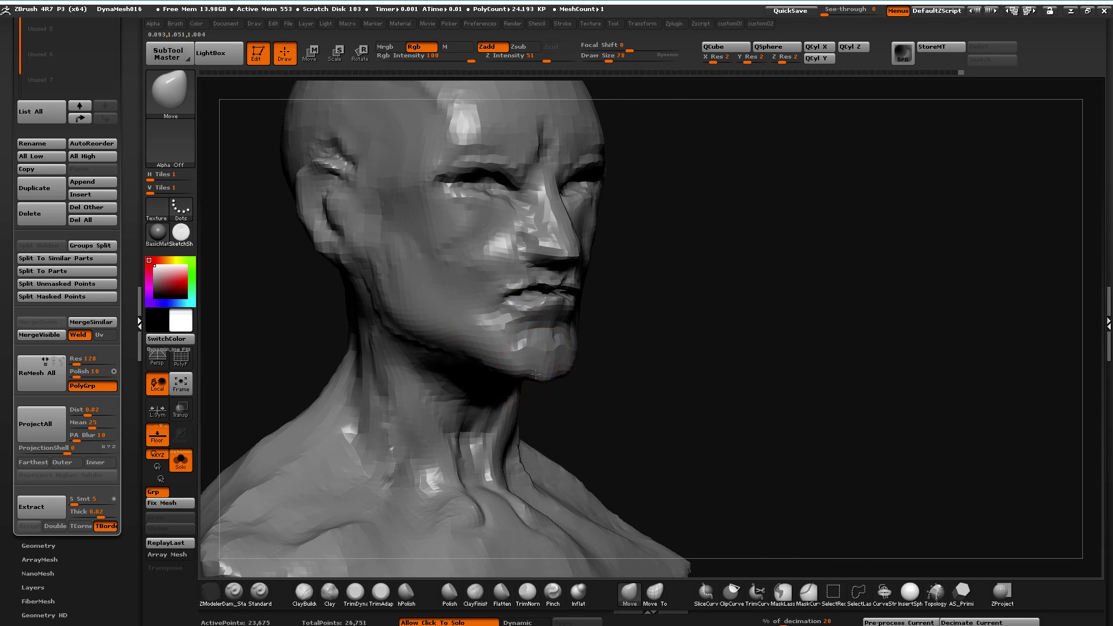
pyautogui.press('shift')
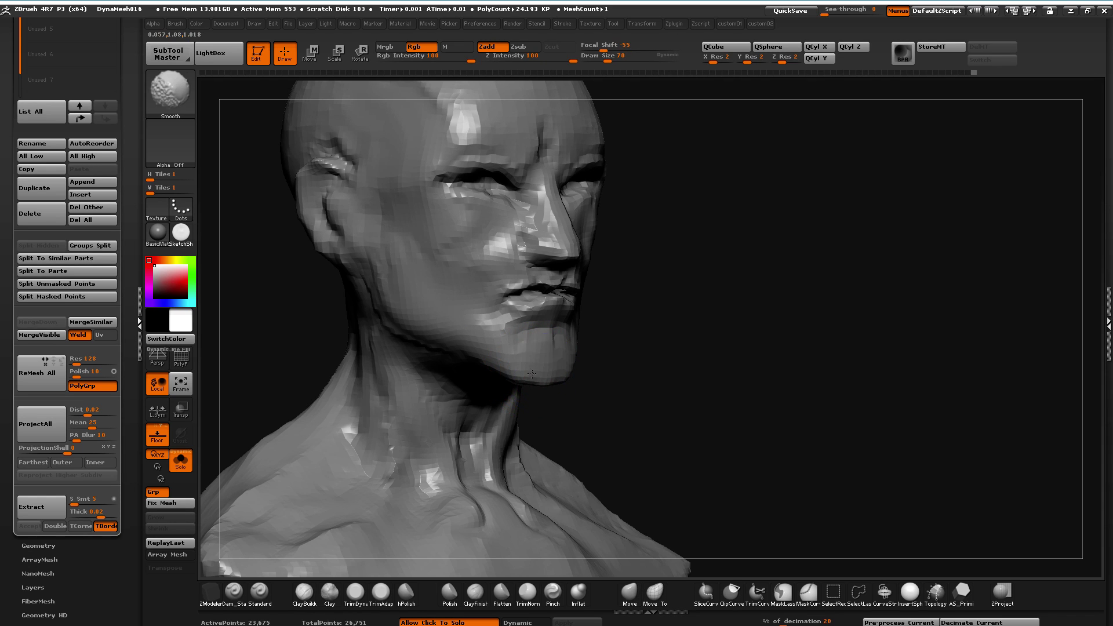
# Fill out and flatten the underside of the jaw with the Clay and TrimDynamic brushes
pyautogui.moveTo(268, 348); pyautogui.dragTo(433, 342)
pyautogui.moveTo(603, 437)
pyautogui.mouseDown()
pyautogui.moveTo(581, 467)
pyautogui.moveTo(560, 440)
pyautogui.mouseUp()
pyautogui.click(329, 593)
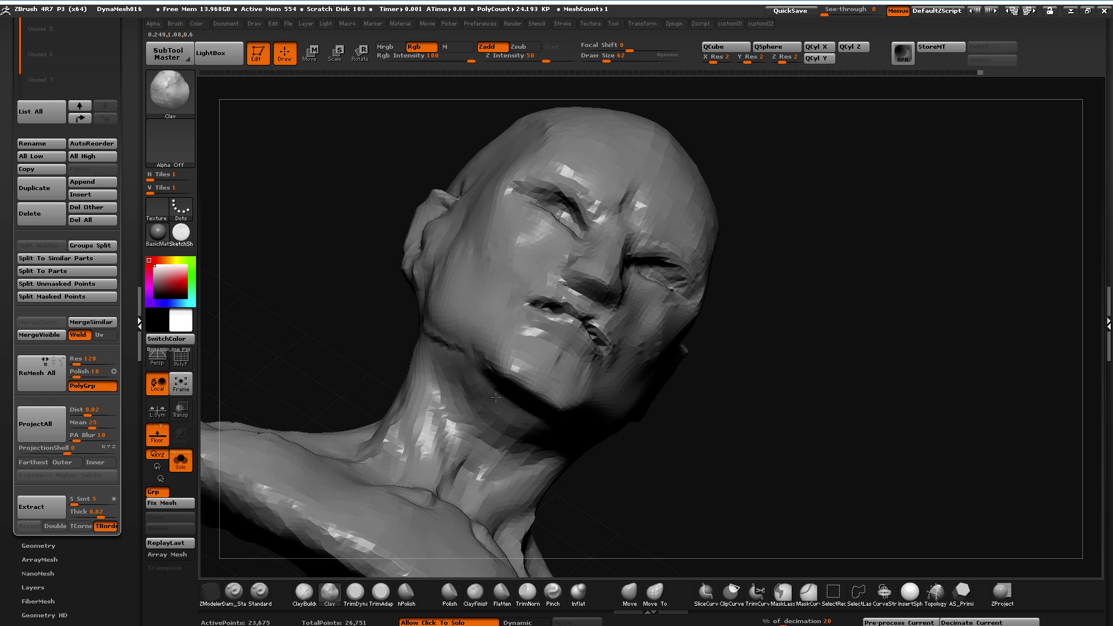
pyautogui.moveTo(322, 355)
pyautogui.mouseDown()
pyautogui.moveTo(472, 384)
pyautogui.moveTo(498, 446)
pyautogui.moveTo(298, 348)
pyautogui.mouseUp()
pyautogui.moveTo(265, 309)
pyautogui.mouseDown()
pyautogui.moveTo(236, 397)
pyautogui.moveTo(556, 506)
pyautogui.moveTo(394, 464)
pyautogui.mouseUp()
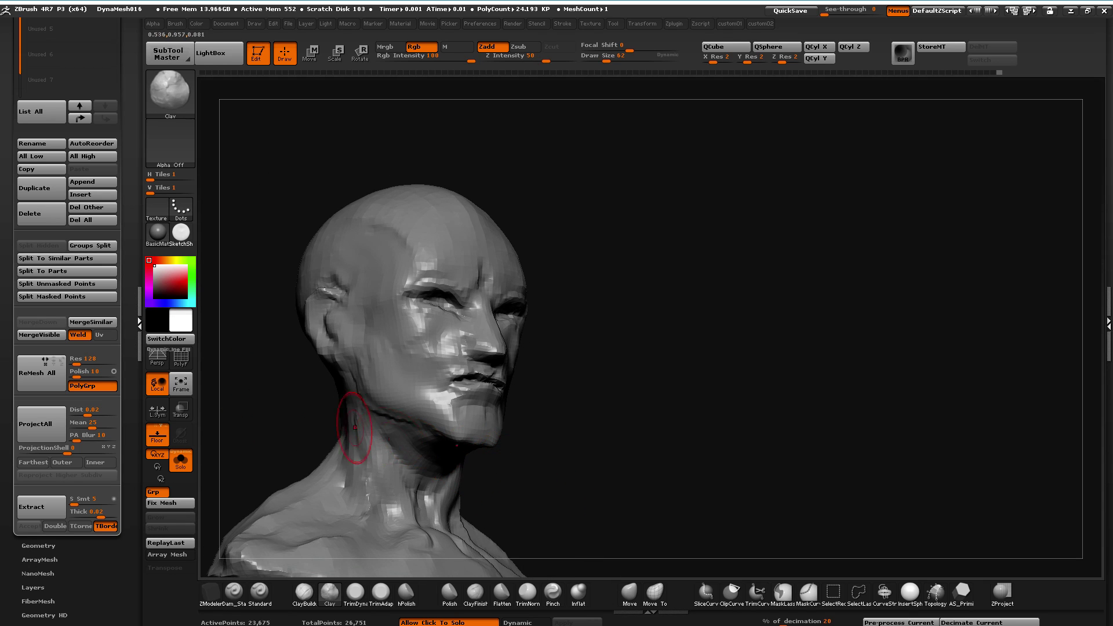
pyautogui.click(355, 591)
pyautogui.moveTo(412, 559); pyautogui.dragTo(371, 339)
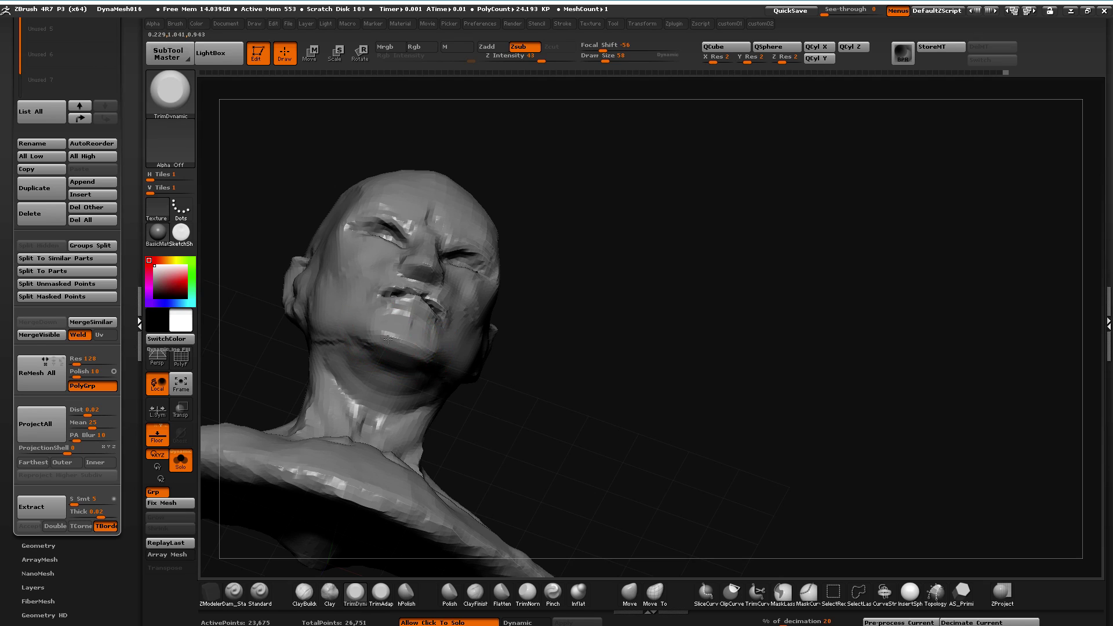
pyautogui.moveTo(253, 329)
pyautogui.mouseDown()
pyautogui.moveTo(259, 386)
pyautogui.moveTo(330, 458)
pyautogui.moveTo(384, 473)
pyautogui.mouseUp()
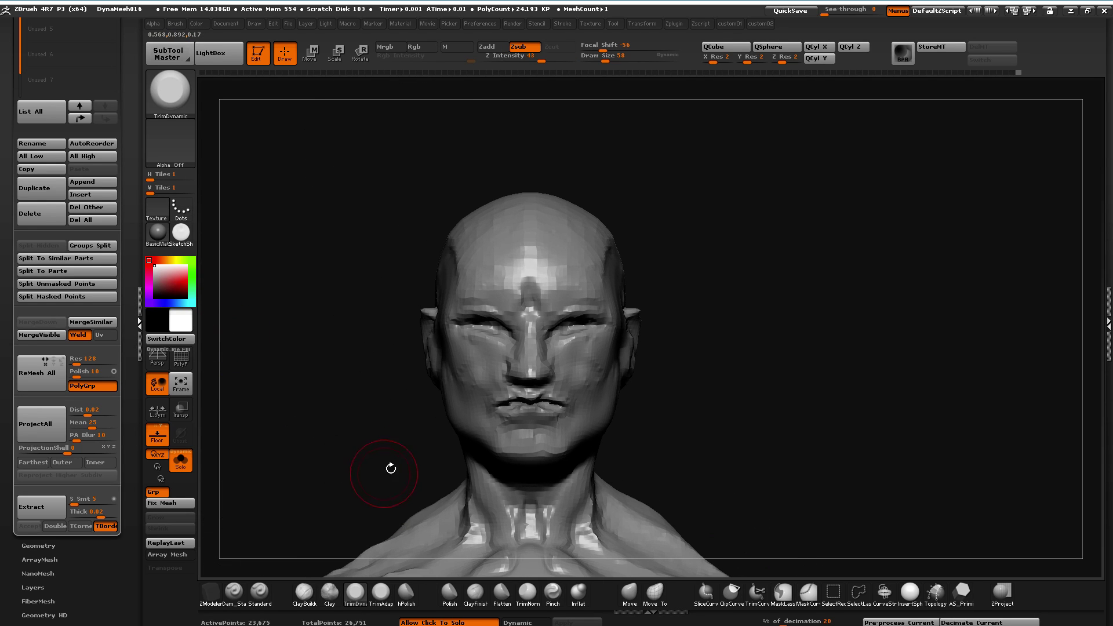
# Smooth the lips flat and pick the ClayBuildup brush for the mouth area in front view
pyautogui.moveTo(323, 410); pyautogui.dragTo(243, 435)
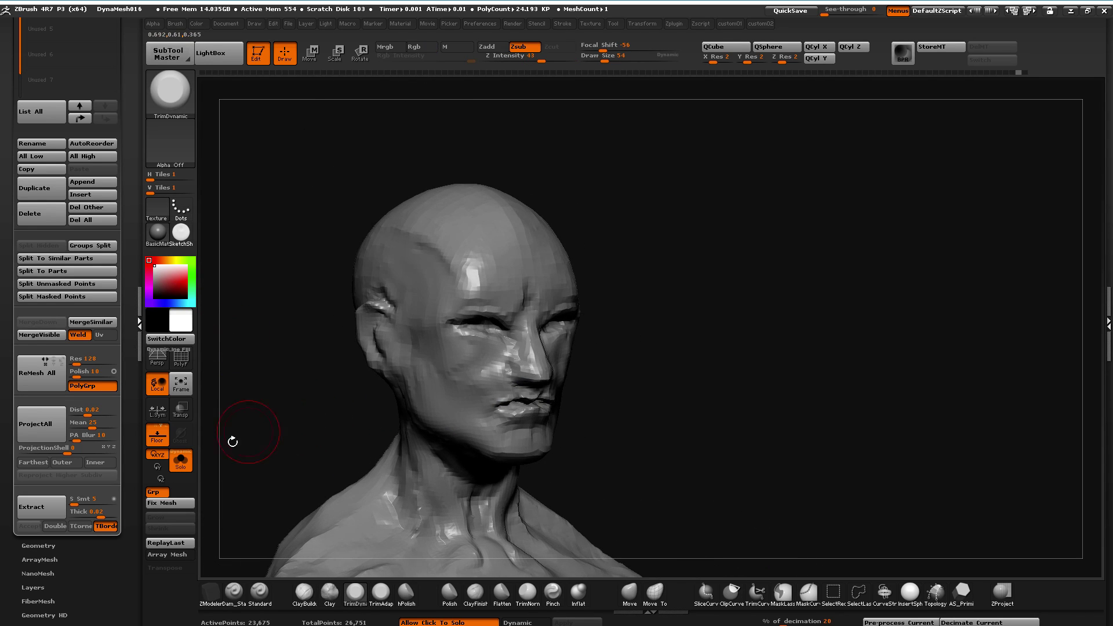
pyautogui.moveTo(624, 479); pyautogui.dragTo(386, 426)
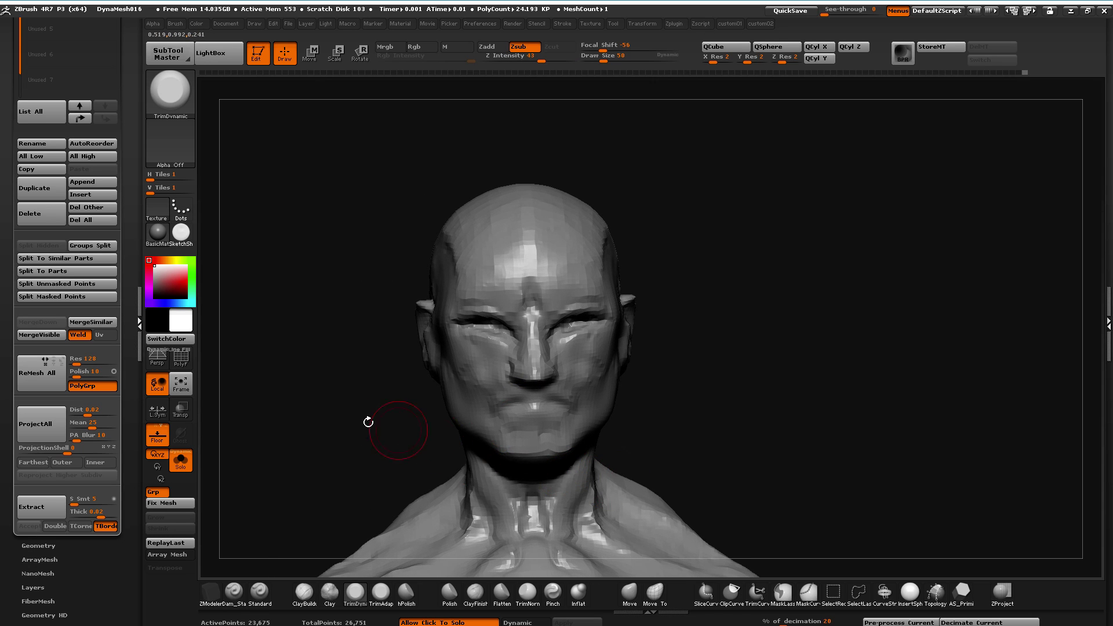
pyautogui.click(306, 601)
pyautogui.moveTo(696, 434); pyautogui.dragTo(519, 403)
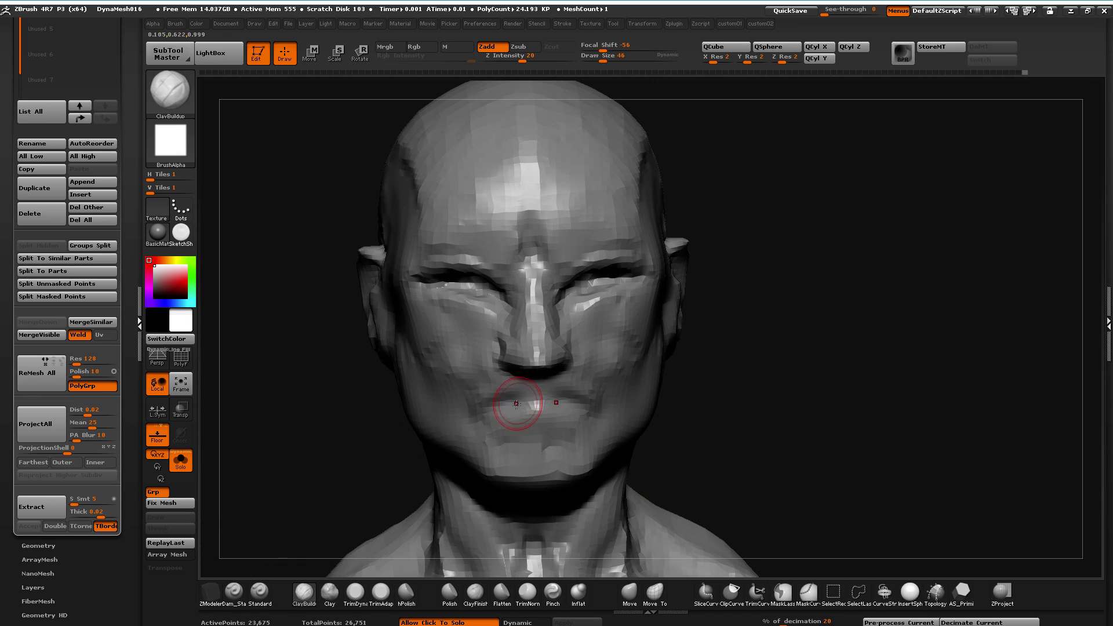
# Mask the mouth opening in front view using the MaskPen at draw size 10
pyautogui.press('ctrl')
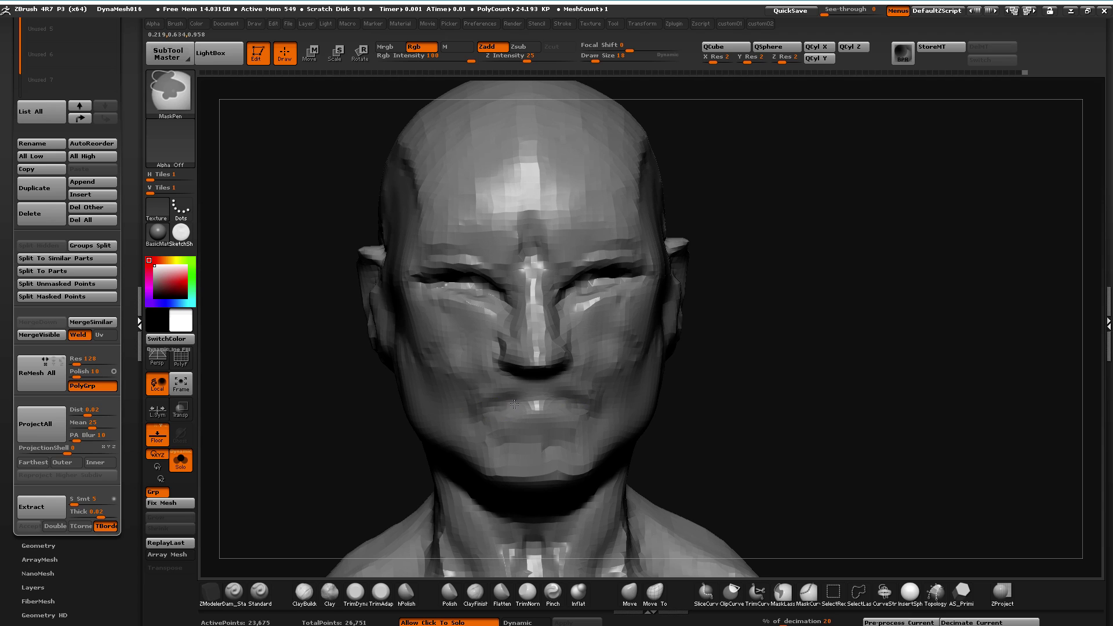
pyautogui.hotkey('ctrl', 'z')
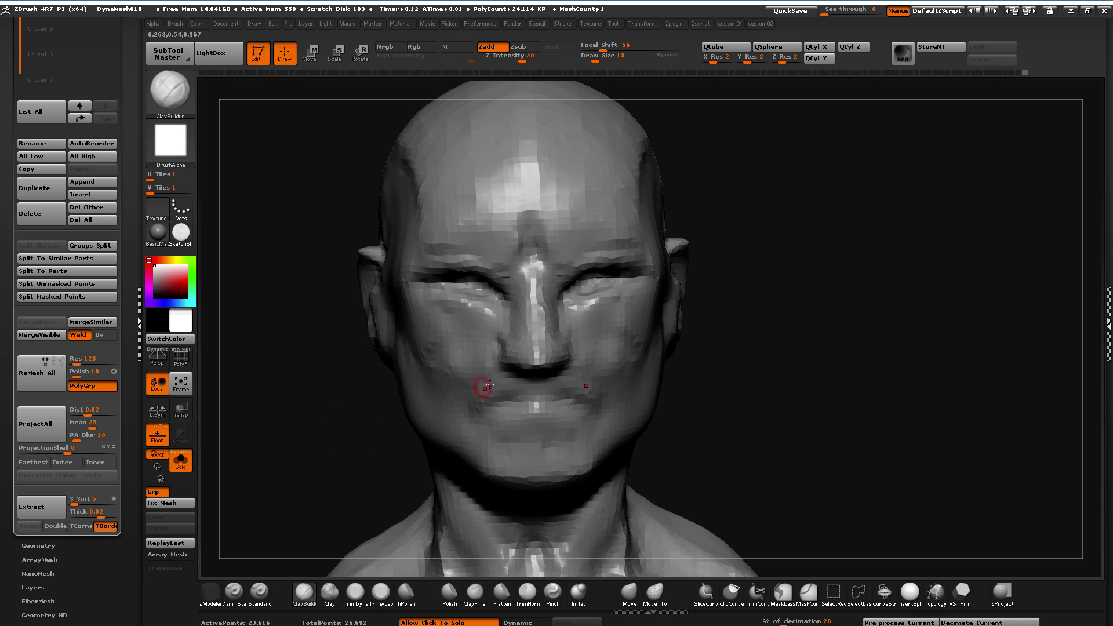
pyautogui.hotkey('ctrl', 'z')
pyautogui.hotkey('ctrl', 'z')
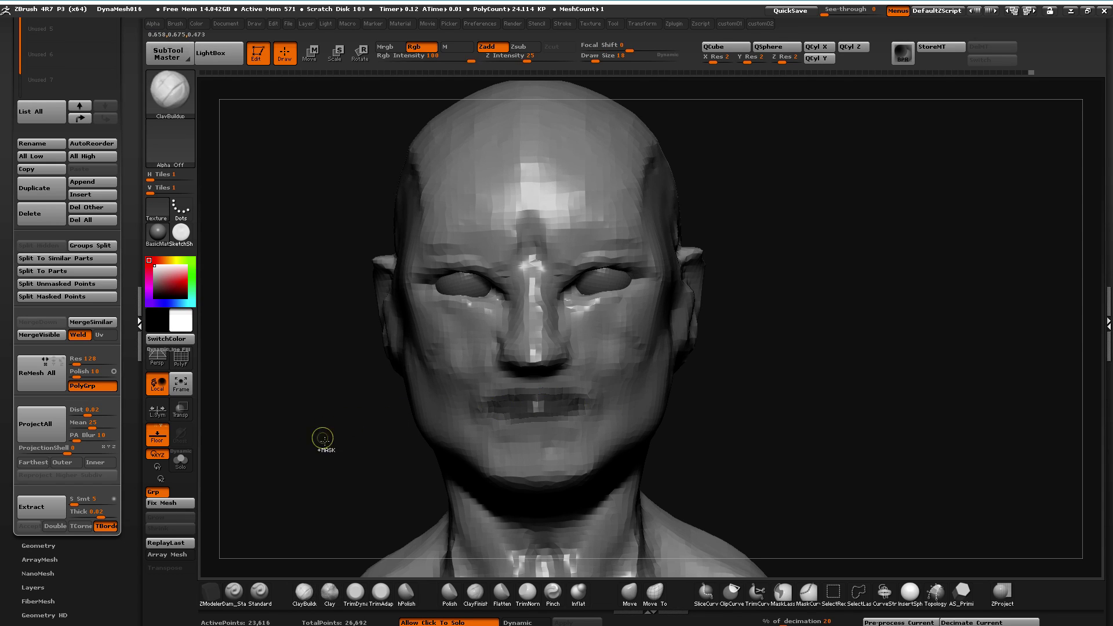
pyautogui.hotkey('ctrl', 'shift', 'z')
# Invert the mask, push the mouth opening into the head in profile with Transpose Move, and return to sculpting
pyautogui.moveTo(289, 439)
pyautogui.keyDown('shift'); pyautogui.mouseDown()
pyautogui.moveTo(452, 439)
pyautogui.moveTo(607, 418)
pyautogui.moveTo(545, 420)
pyautogui.mouseUp(); pyautogui.keyUp('shift')
pyautogui.press('w')
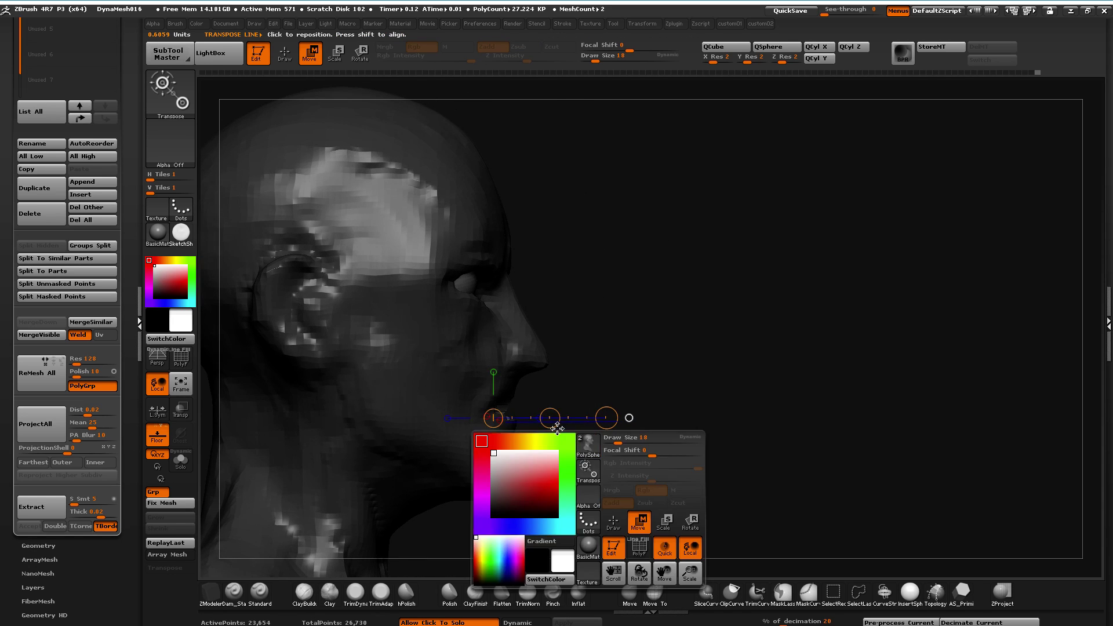
pyautogui.hotkey('ctrl', 'shift')
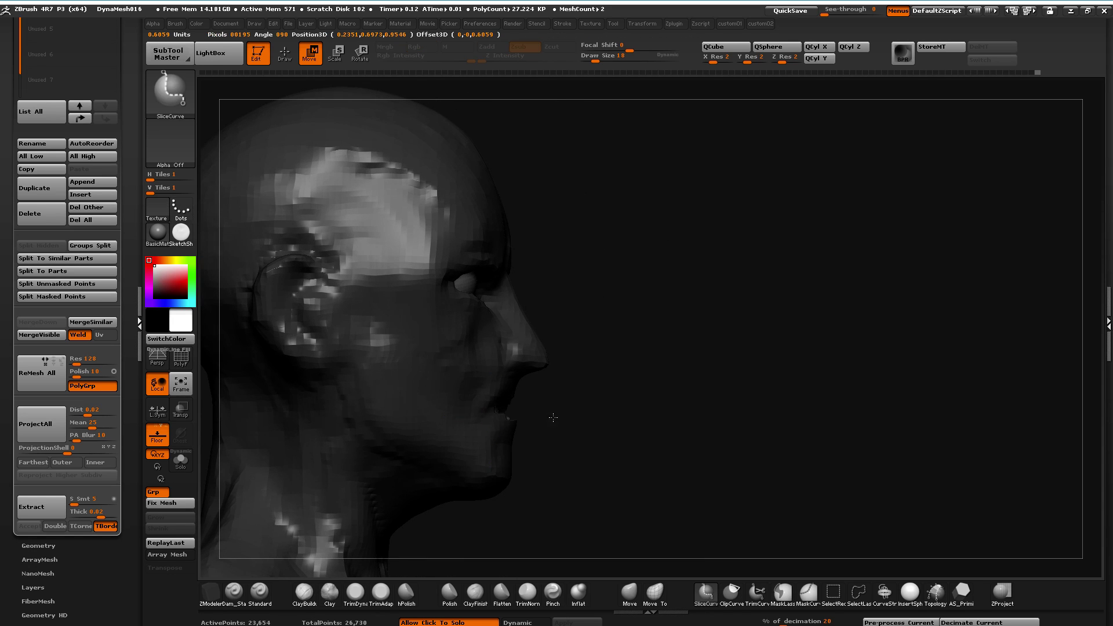
pyautogui.moveTo(554, 417); pyautogui.dragTo(271, 83)
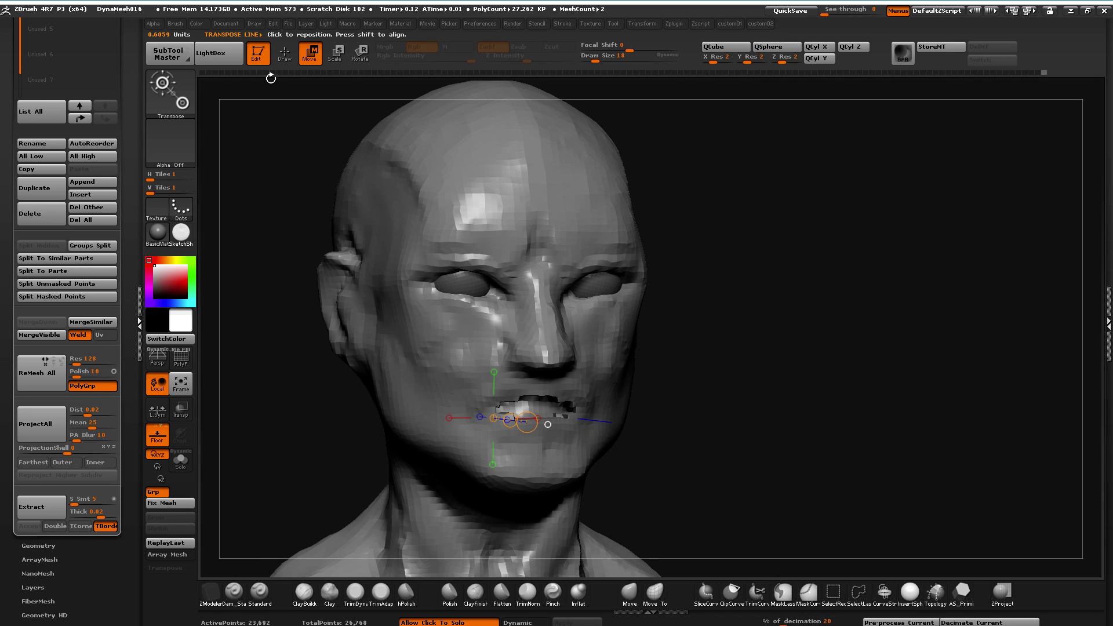
pyautogui.click(281, 60)
pyautogui.moveTo(298, 373); pyautogui.dragTo(269, 392)
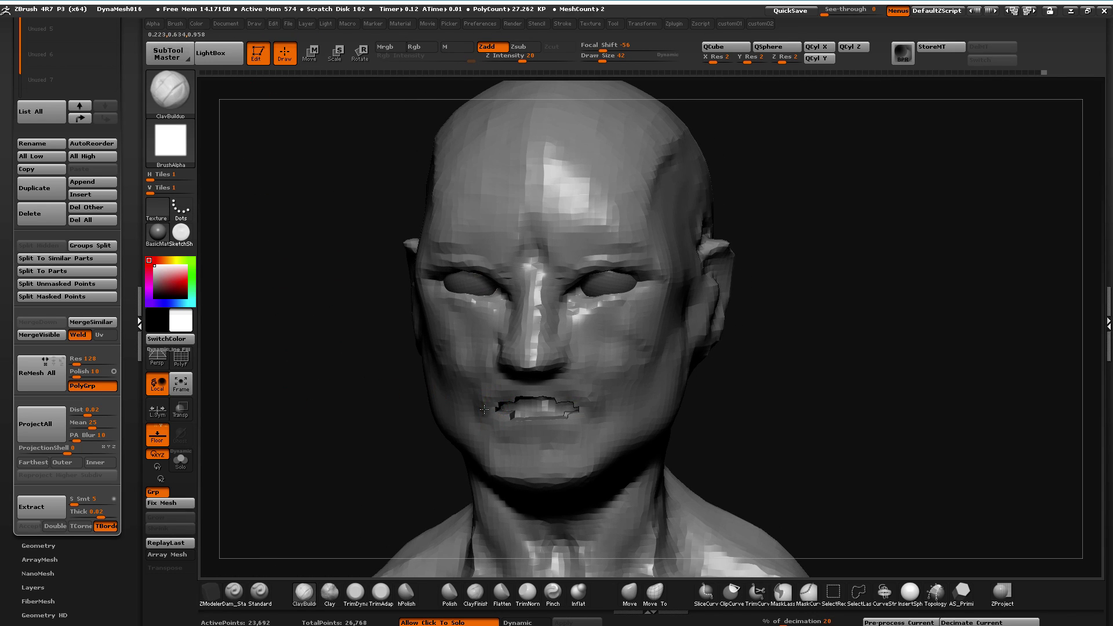
# Smooth the rough mouth opening and reshape the lips and their corners with the Move brush
pyautogui.press('shift')
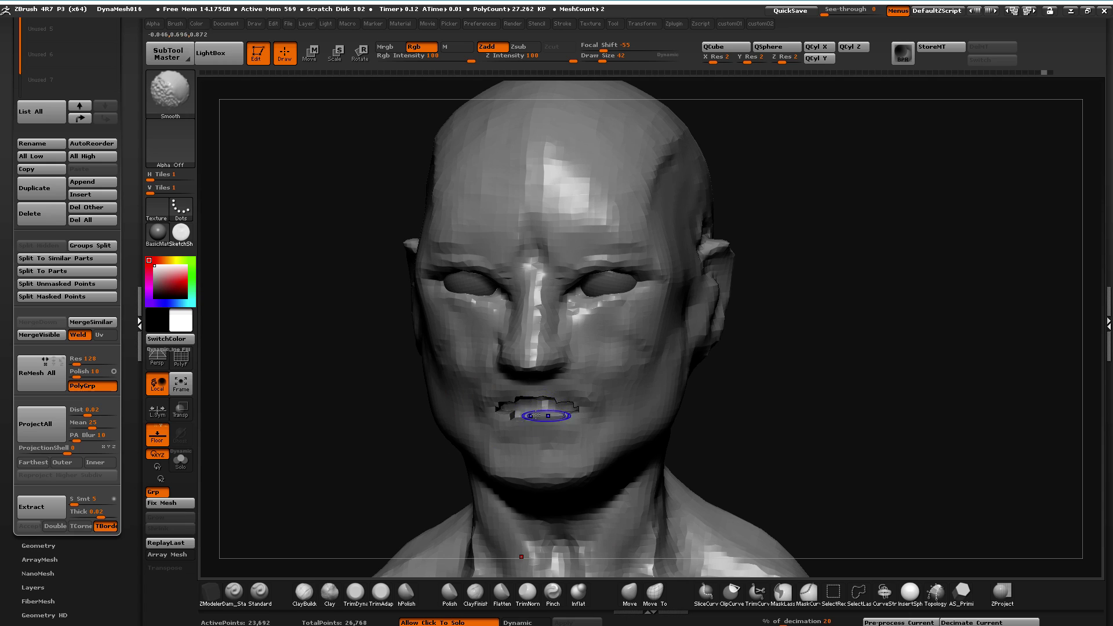
pyautogui.press('b')
pyautogui.press('m')
pyautogui.press('v')
pyautogui.moveTo(330, 427); pyautogui.dragTo(522, 396)
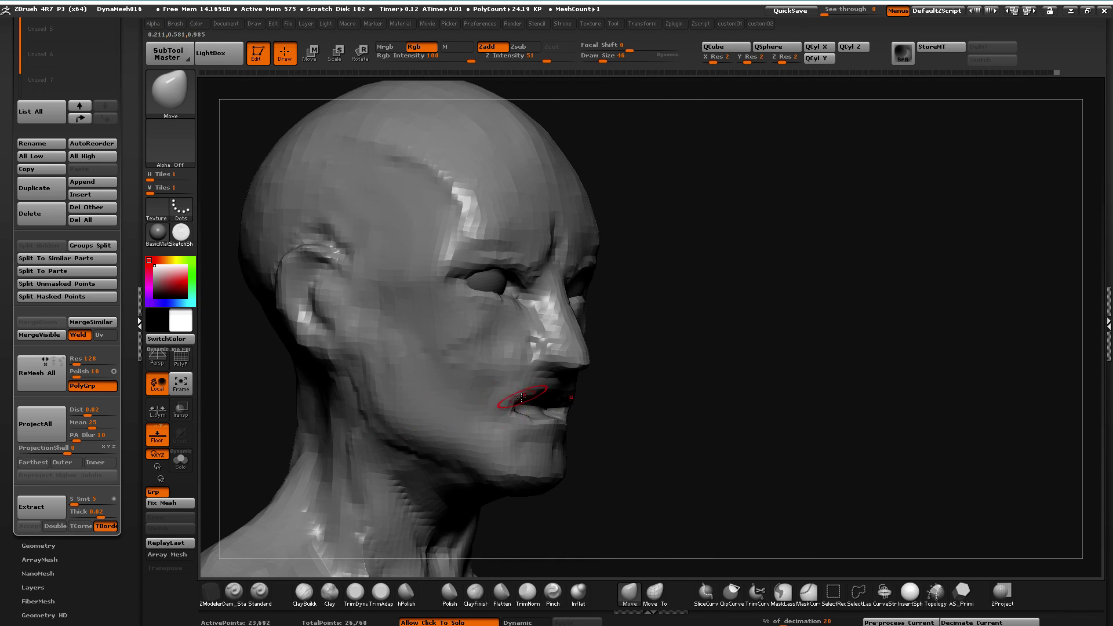
pyautogui.moveTo(615, 408); pyautogui.dragTo(448, 370)
pyautogui.moveTo(496, 417); pyautogui.dragTo(501, 416)
pyautogui.moveTo(603, 467); pyautogui.dragTo(463, 446)
pyautogui.press('shift')
pyautogui.moveTo(523, 415)
pyautogui.keyDown('shift'); pyautogui.mouseDown()
pyautogui.moveTo(497, 442)
pyautogui.moveTo(573, 429)
pyautogui.moveTo(530, 439)
pyautogui.moveTo(591, 444)
pyautogui.mouseUp(); pyautogui.keyUp('shift')
# Carve creases around the lips and beside the nose with Dam_Standard, and smooth the cheek below the eye
pyautogui.click(234, 591)
pyautogui.moveTo(430, 423); pyautogui.dragTo(513, 400)
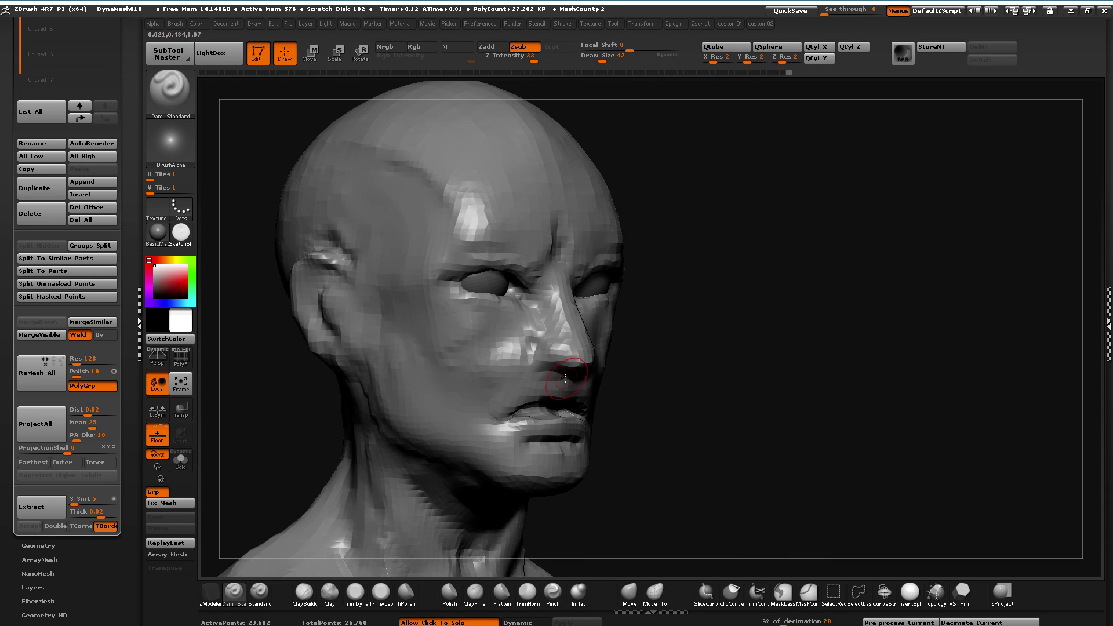
pyautogui.moveTo(261, 447); pyautogui.dragTo(385, 323)
pyautogui.moveTo(493, 362)
pyautogui.mouseDown()
pyautogui.moveTo(484, 318)
pyautogui.moveTo(539, 325)
pyautogui.moveTo(526, 316)
pyautogui.mouseUp()
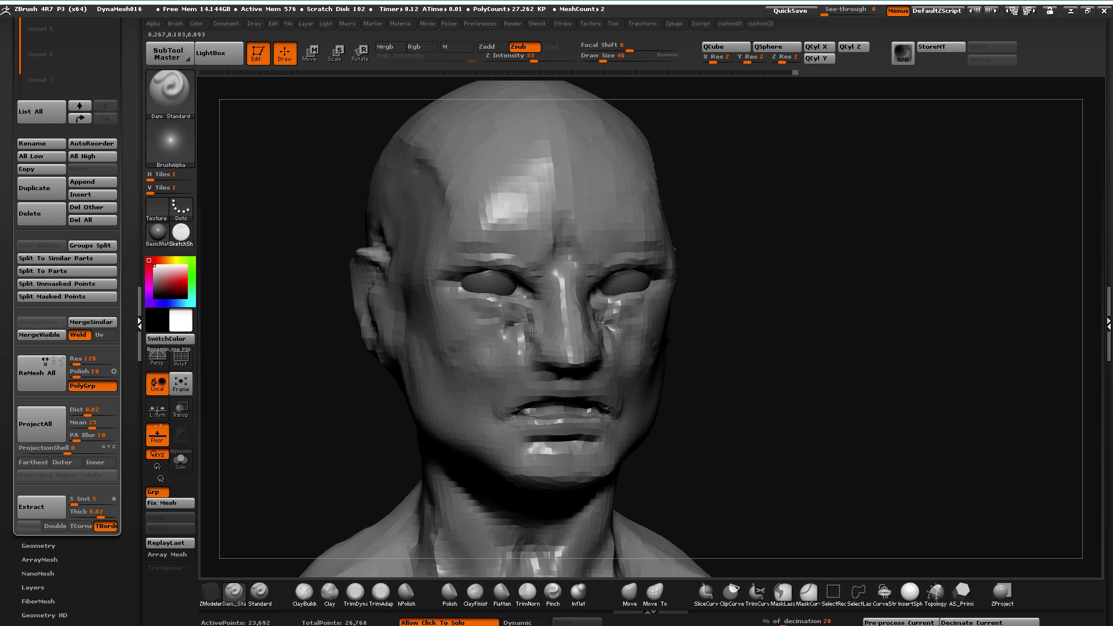
pyautogui.moveTo(447, 311)
pyautogui.keyDown('shift'); pyautogui.mouseDown()
pyautogui.moveTo(499, 324)
pyautogui.moveTo(475, 353)
pyautogui.mouseUp(); pyautogui.keyUp('shift')
pyautogui.moveTo(286, 398); pyautogui.dragTo(328, 448)
pyautogui.moveTo(253, 406); pyautogui.dragTo(435, 559)
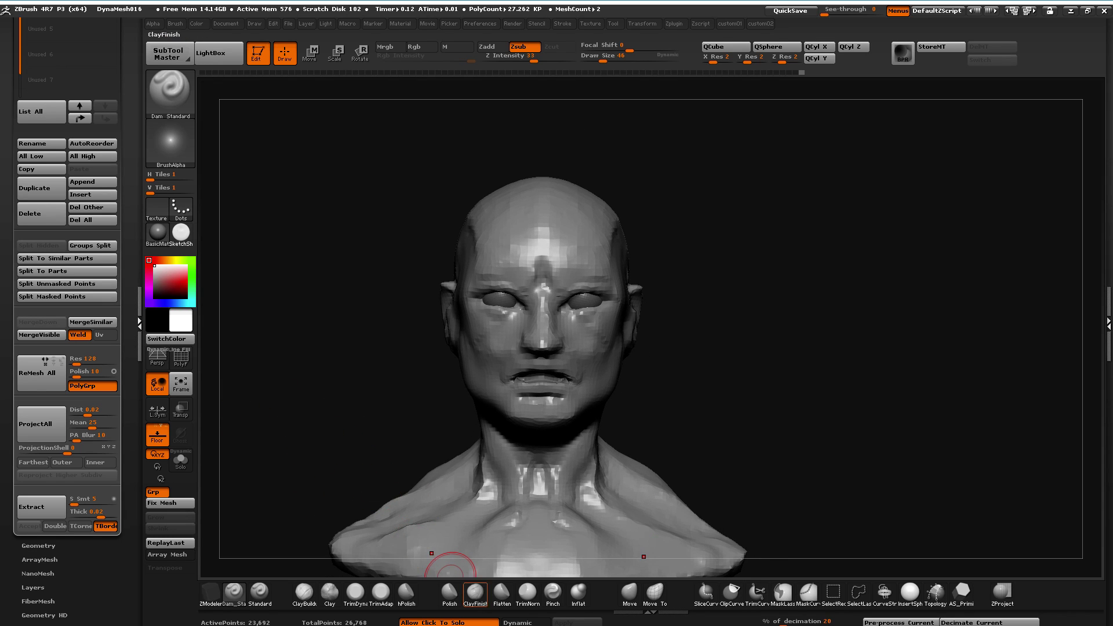
# Adjust the jaw and upper neck in three-quarter and side views with a large Move brush
pyautogui.click(630, 592)
pyautogui.moveTo(335, 343); pyautogui.dragTo(446, 385)
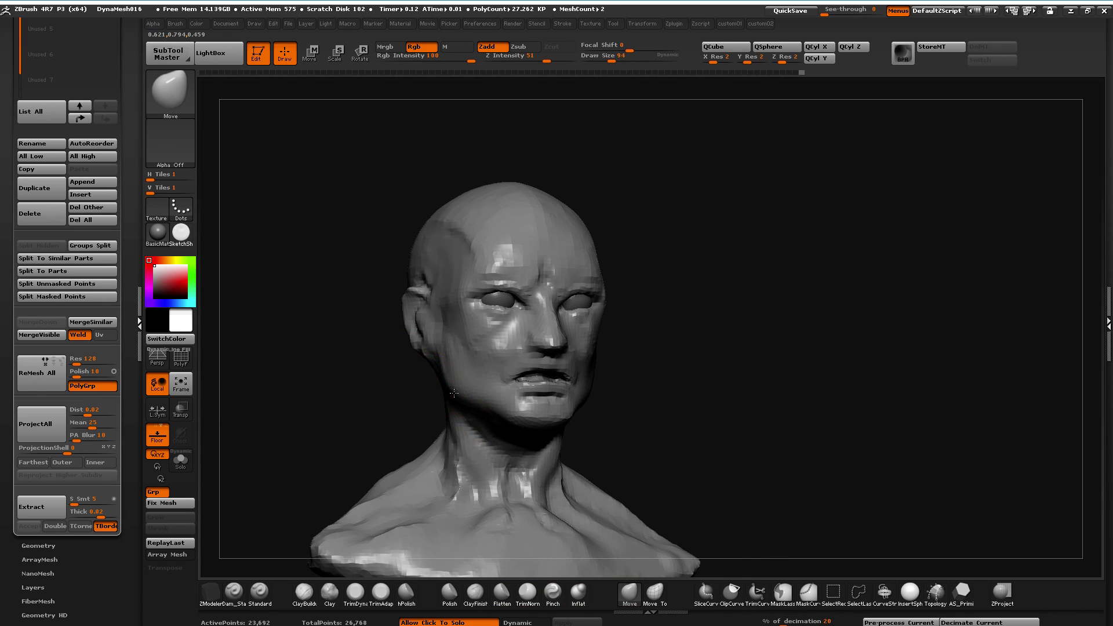
pyautogui.moveTo(367, 388); pyautogui.dragTo(472, 429)
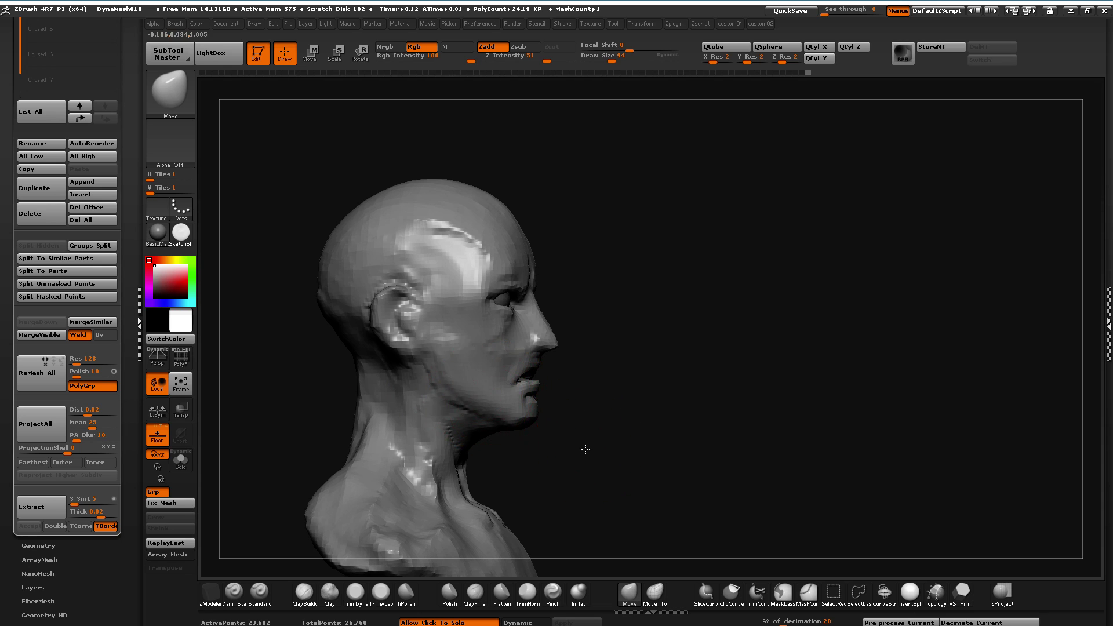
pyautogui.moveTo(585, 448); pyautogui.dragTo(504, 318)
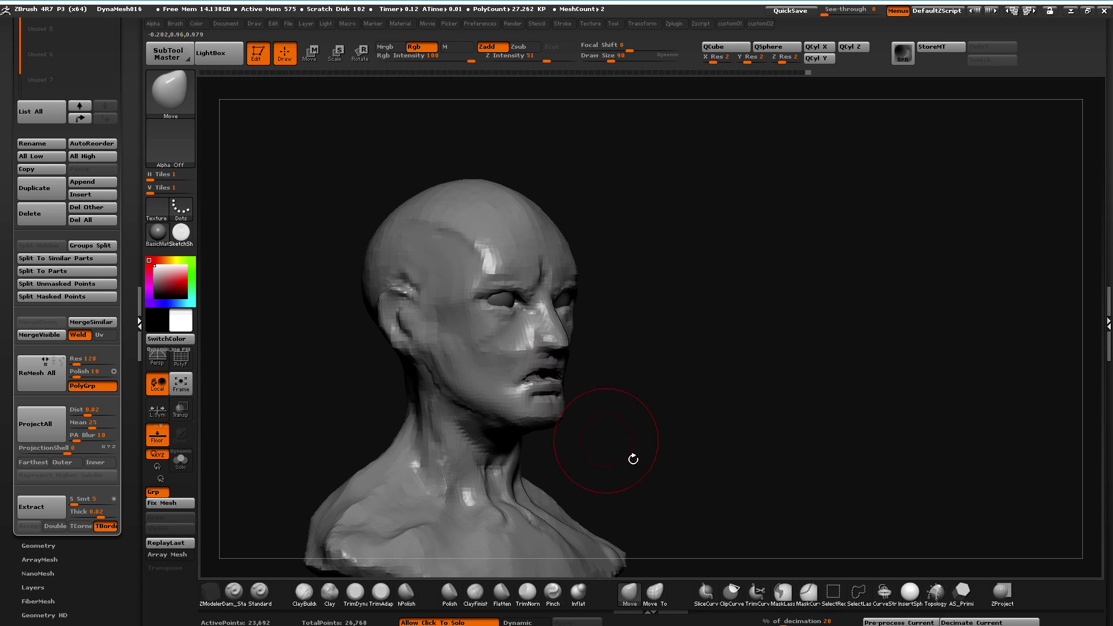
# Reshape the nose and lower face in profile with a slightly smaller Move brush
pyautogui.moveTo(613, 444); pyautogui.dragTo(611, 503)
pyautogui.moveTo(380, 413); pyautogui.dragTo(378, 411)
pyautogui.keyDown('alt'); pyautogui.moveTo(401, 375); pyautogui.dragTo(438, 457); pyautogui.keyUp('alt')
pyautogui.moveTo(475, 296); pyautogui.dragTo(459, 307)
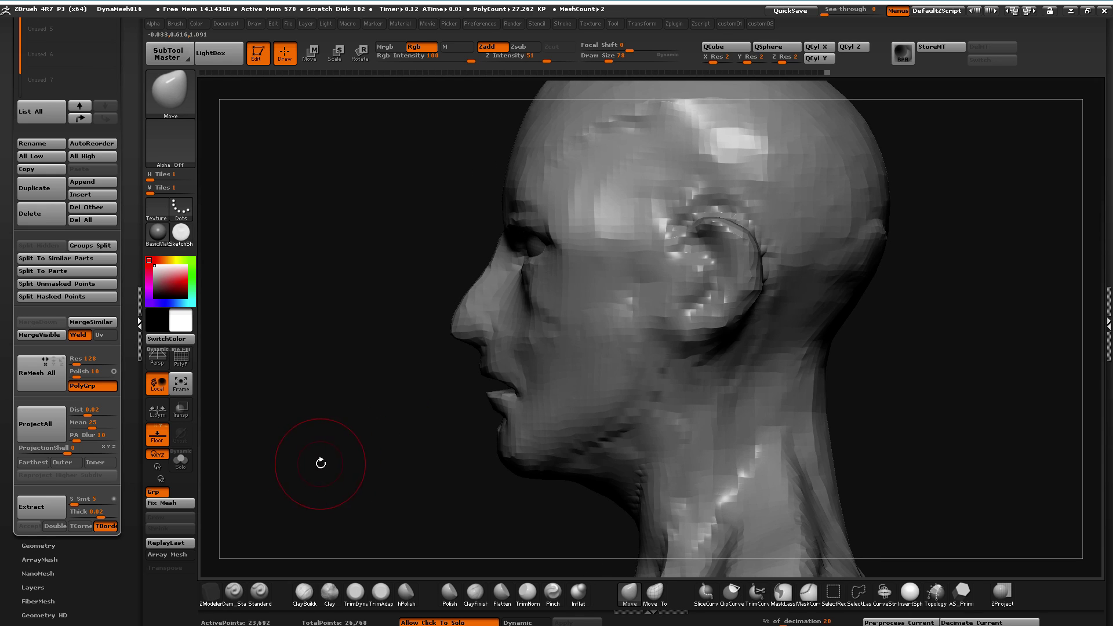
pyautogui.moveTo(320, 463); pyautogui.dragTo(371, 458)
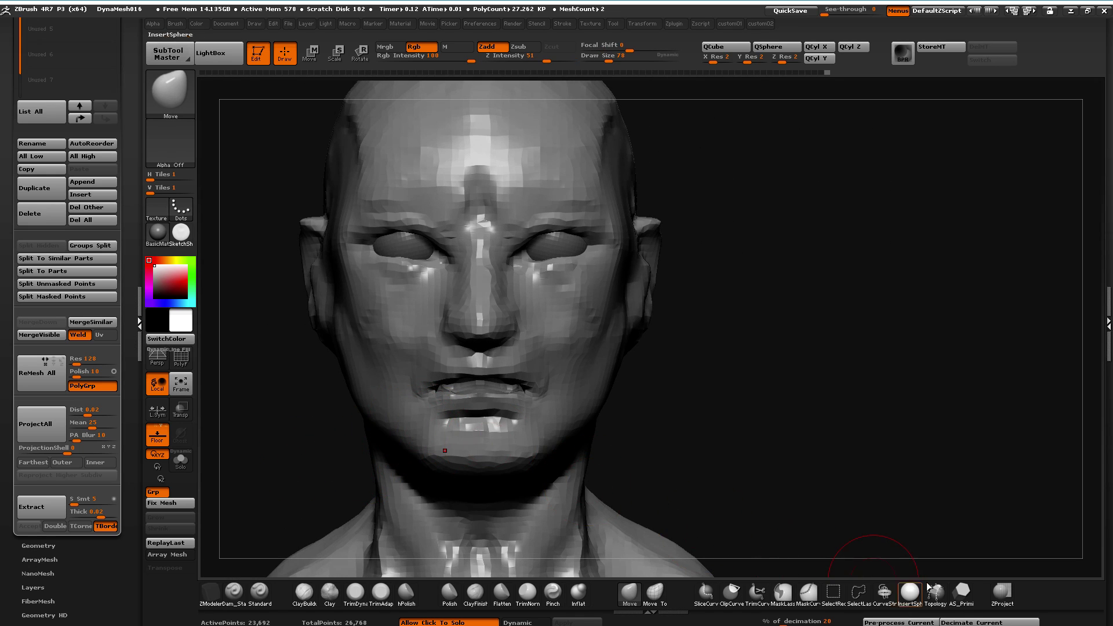
# Insert a cylinder into the bust with the InsertHCylinder brush
pyautogui.click(910, 593)
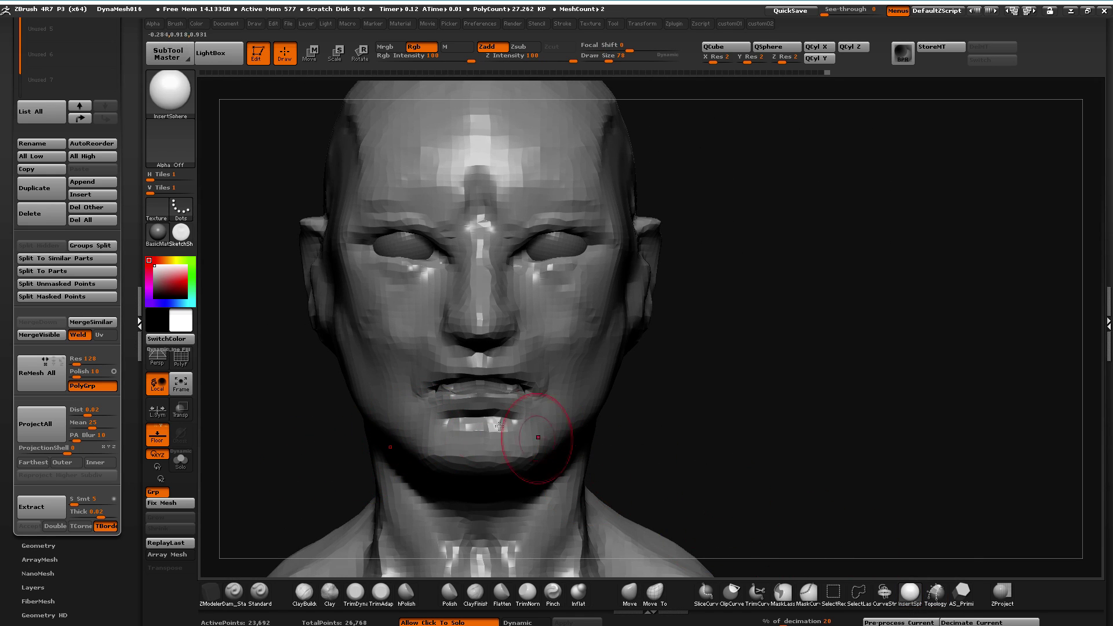
pyautogui.moveTo(217, 343); pyautogui.dragTo(218, 355)
pyautogui.click(173, 93)
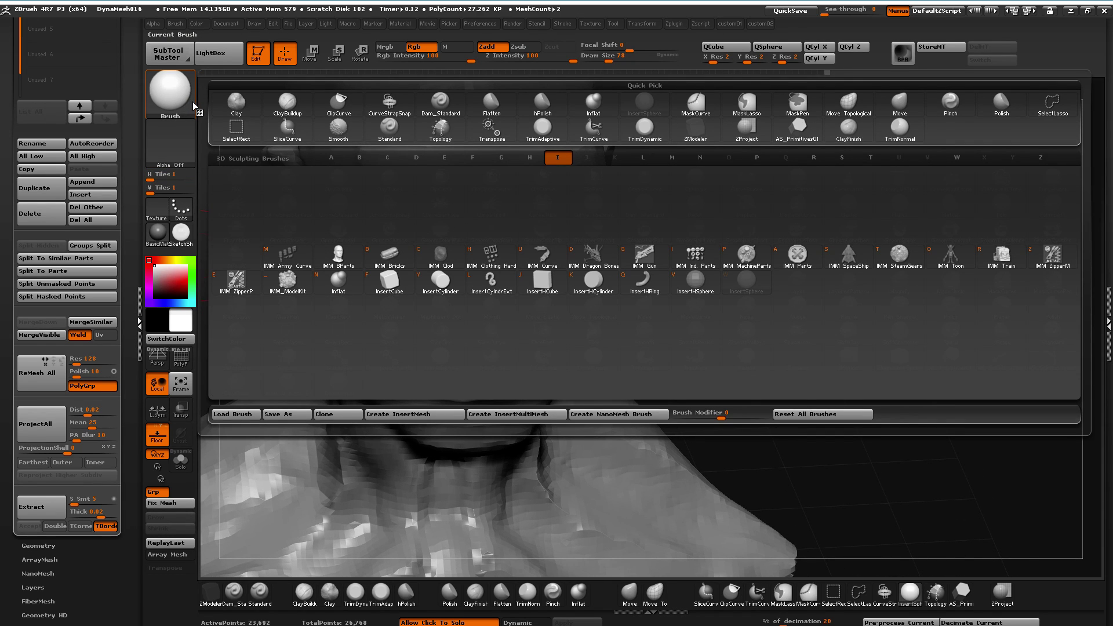
pyautogui.click(594, 281)
pyautogui.moveTo(613, 312)
pyautogui.keyDown('shift'); pyautogui.mouseDown()
pyautogui.moveTo(468, 380)
pyautogui.moveTo(501, 465)
pyautogui.mouseUp(); pyautogui.keyUp('shift')
pyautogui.moveTo(316, 425)
pyautogui.mouseDown()
pyautogui.moveTo(255, 426)
pyautogui.moveTo(323, 421)
pyautogui.mouseUp()
# Isolate the inserted cylinder and split the hidden head off so the cylinder becomes its own subtool
pyautogui.keyDown('ctrl'); pyautogui.keyDown('shift'); pyautogui.click(417, 383); pyautogui.keyUp('shift'); pyautogui.keyUp('ctrl')
pyautogui.hotkey('shift', 'q')
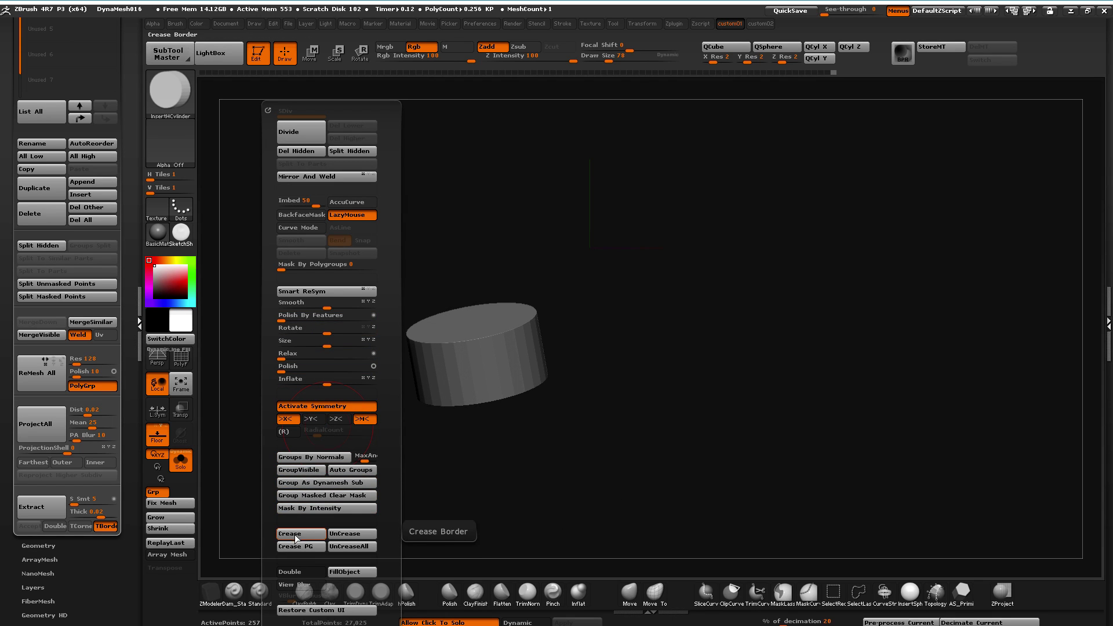
pyautogui.click(350, 151)
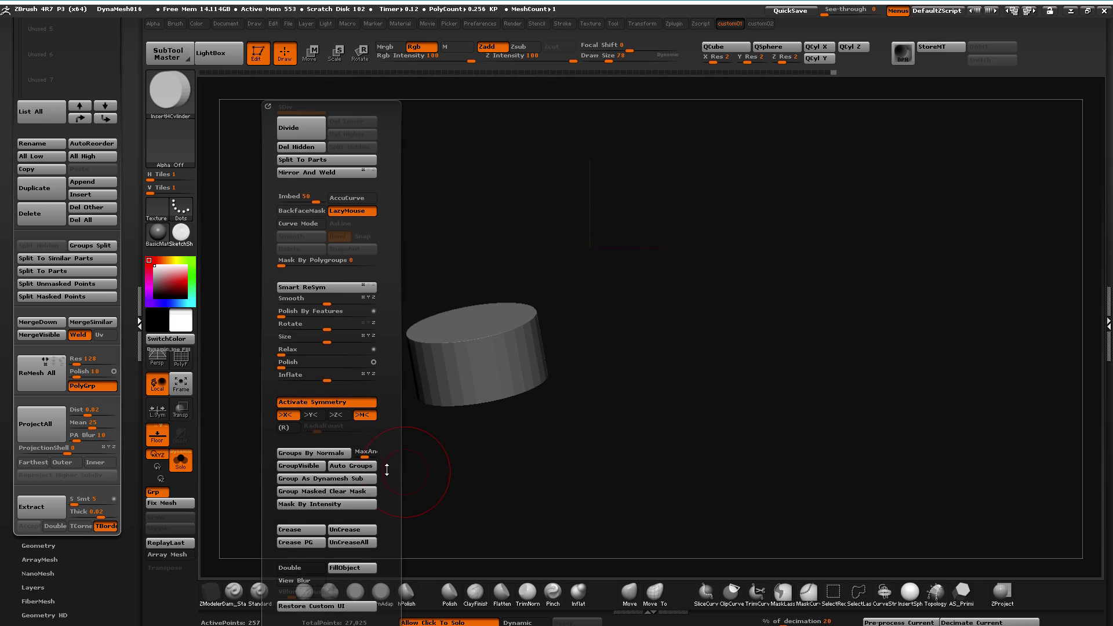
pyautogui.moveTo(408, 475); pyautogui.dragTo(439, 484)
# Rotate the cylinder upright and reposition it with the Transpose line
pyautogui.click(369, 432)
pyautogui.moveTo(355, 424); pyautogui.dragTo(348, 383)
pyautogui.press('r')
pyautogui.moveTo(483, 365); pyautogui.dragTo(435, 519)
pyautogui.press('w')
pyautogui.moveTo(461, 345); pyautogui.dragTo(307, 346)
pyautogui.moveTo(382, 346); pyautogui.dragTo(301, 438)
pyautogui.click(302, 438)
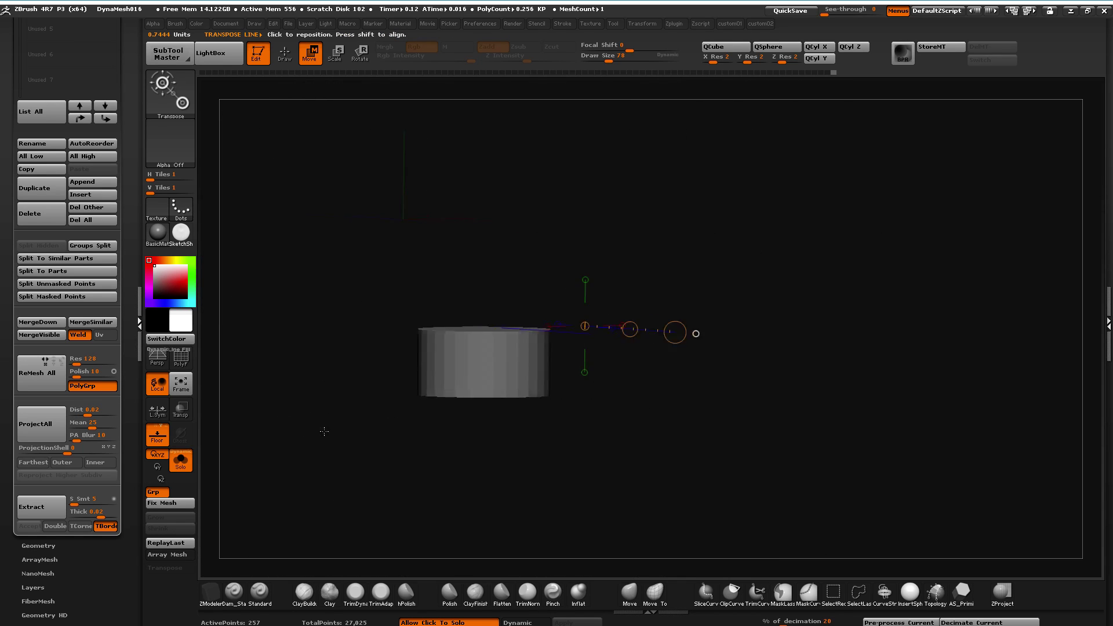
# Turn on transparency for the surrounding head and scale the cylinder from its centre to fit the mouth area
pyautogui.click(181, 409)
pyautogui.moveTo(602, 496); pyautogui.dragTo(547, 338)
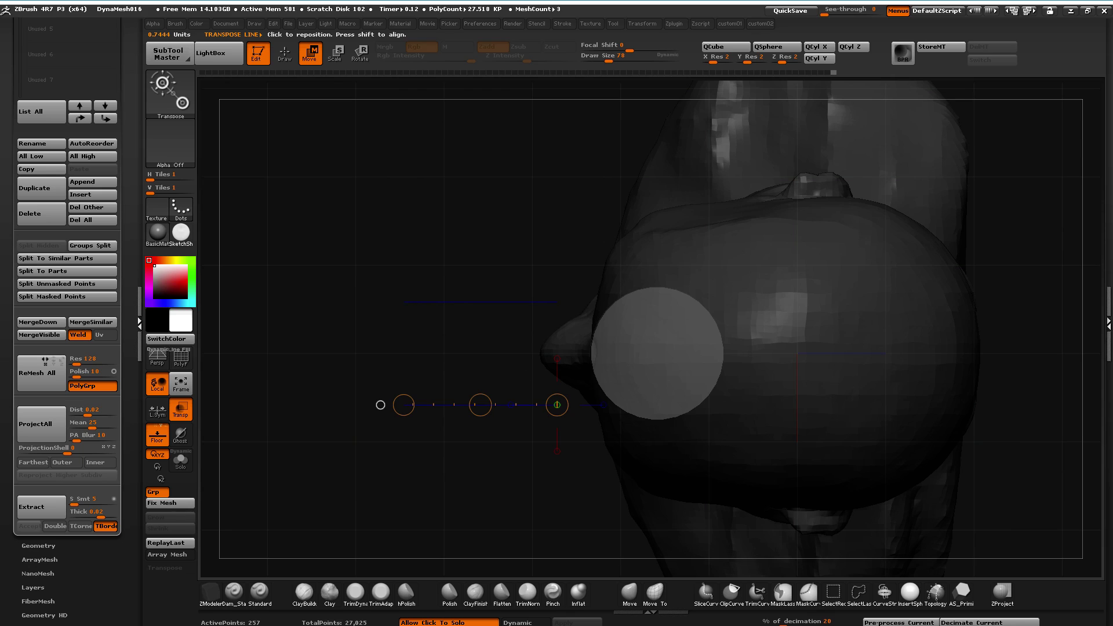
pyautogui.moveTo(640, 348); pyautogui.dragTo(460, 348)
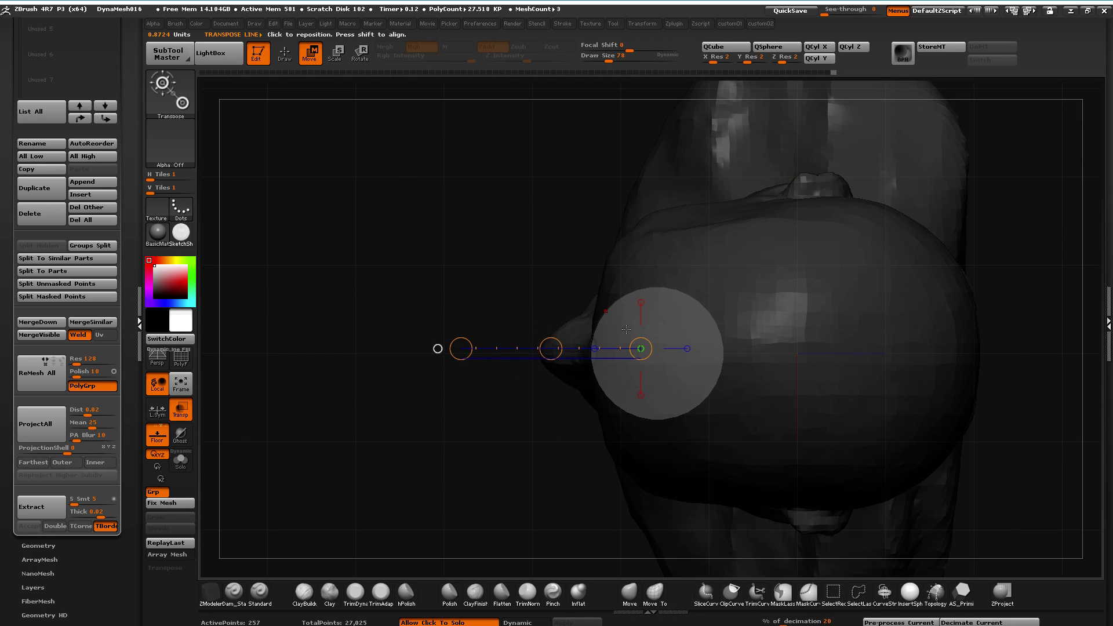
pyautogui.click(339, 55)
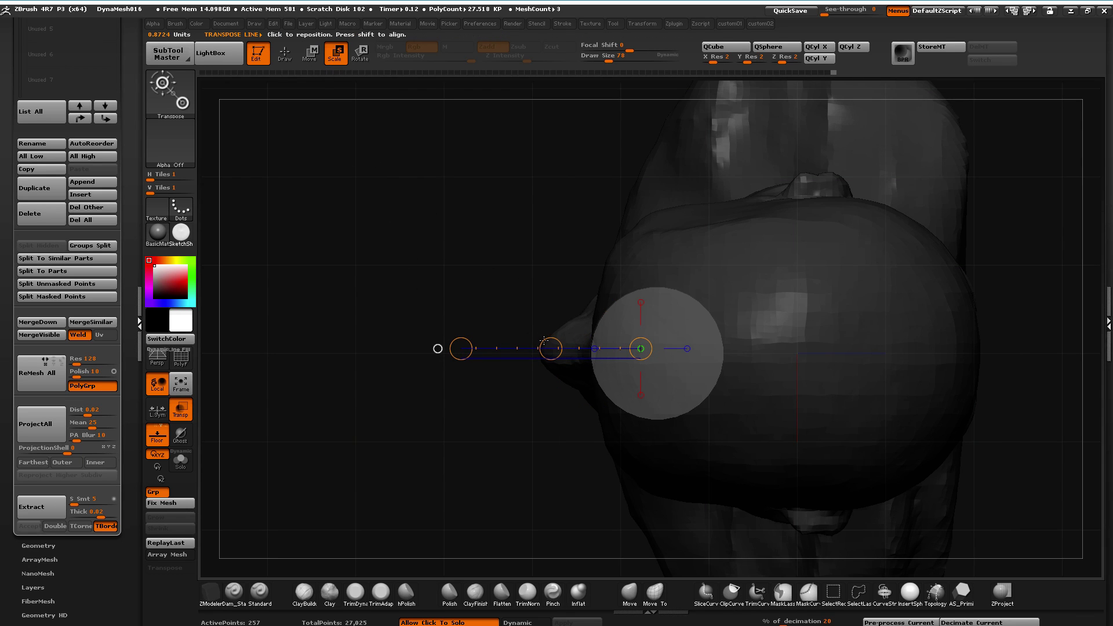
pyautogui.moveTo(548, 346); pyautogui.dragTo(415, 339)
pyautogui.keyDown('alt'); pyautogui.moveTo(502, 442); pyautogui.dragTo(444, 432); pyautogui.keyUp('alt')
pyautogui.keyDown('alt'); pyautogui.moveTo(400, 316); pyautogui.dragTo(453, 382); pyautogui.keyUp('alt')
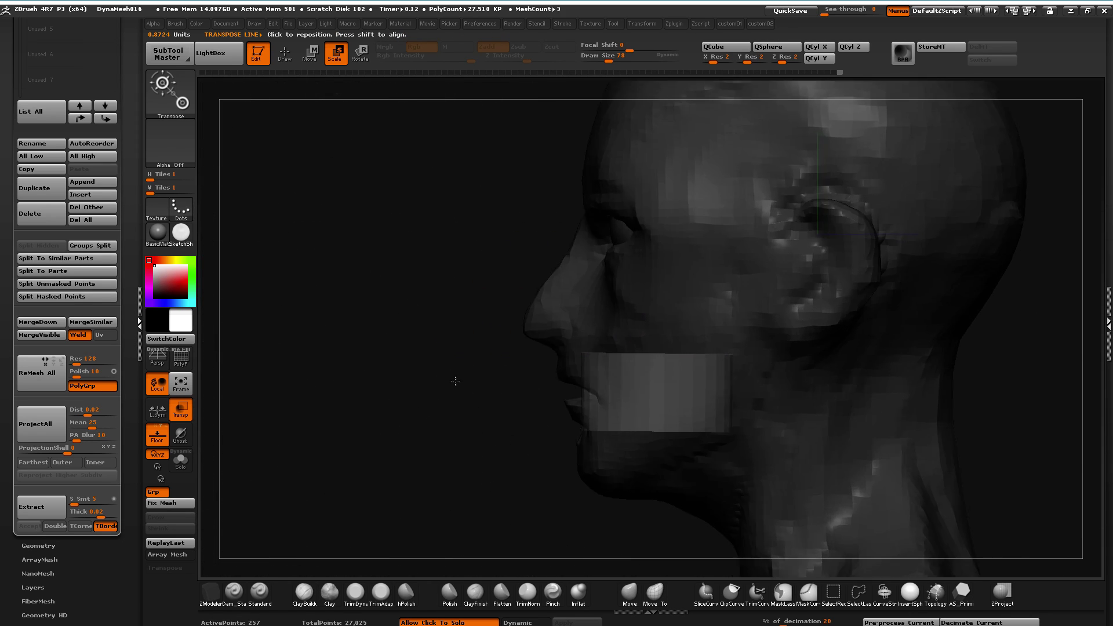
# Tilt the cylinder to follow the jaw in profile and shift it slightly into place behind the lips
pyautogui.click(360, 54)
pyautogui.moveTo(679, 376)
pyautogui.mouseDown()
pyautogui.moveTo(529, 434)
pyautogui.moveTo(528, 470)
pyautogui.moveTo(527, 407)
pyautogui.moveTo(561, 480)
pyautogui.moveTo(549, 456)
pyautogui.mouseUp()
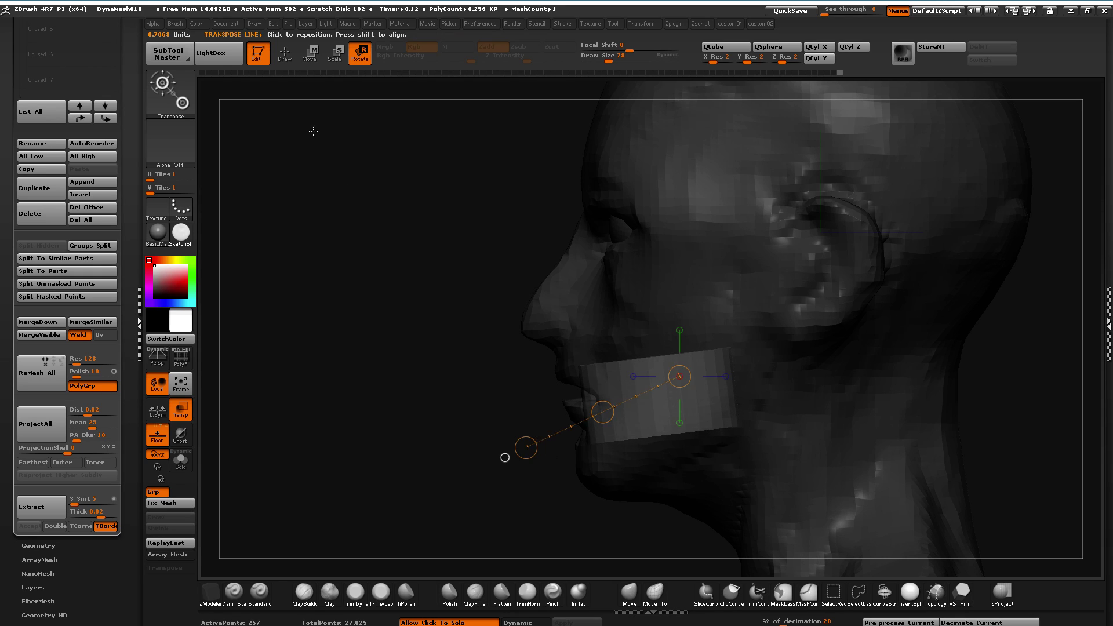
pyautogui.click(312, 54)
pyautogui.moveTo(602, 412); pyautogui.dragTo(603, 406)
pyautogui.moveTo(397, 424); pyautogui.dragTo(456, 441)
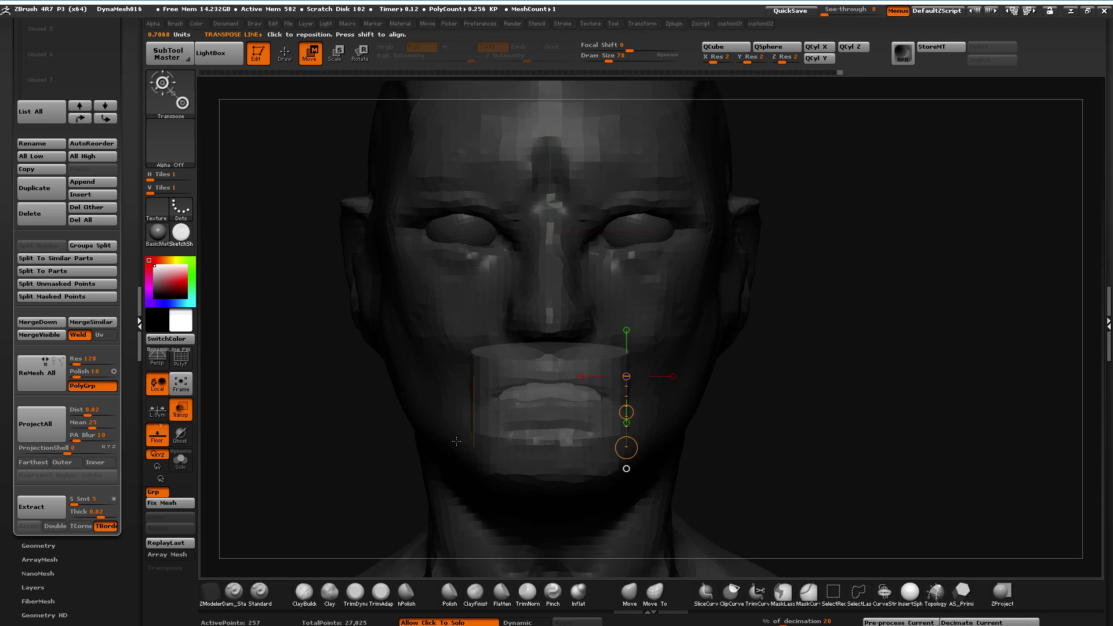
# Make the head the active subtool in Draw mode and turn transparency off
pyautogui.click(287, 60)
pyautogui.keyDown('alt'); pyautogui.click(421, 401); pyautogui.keyUp('alt')
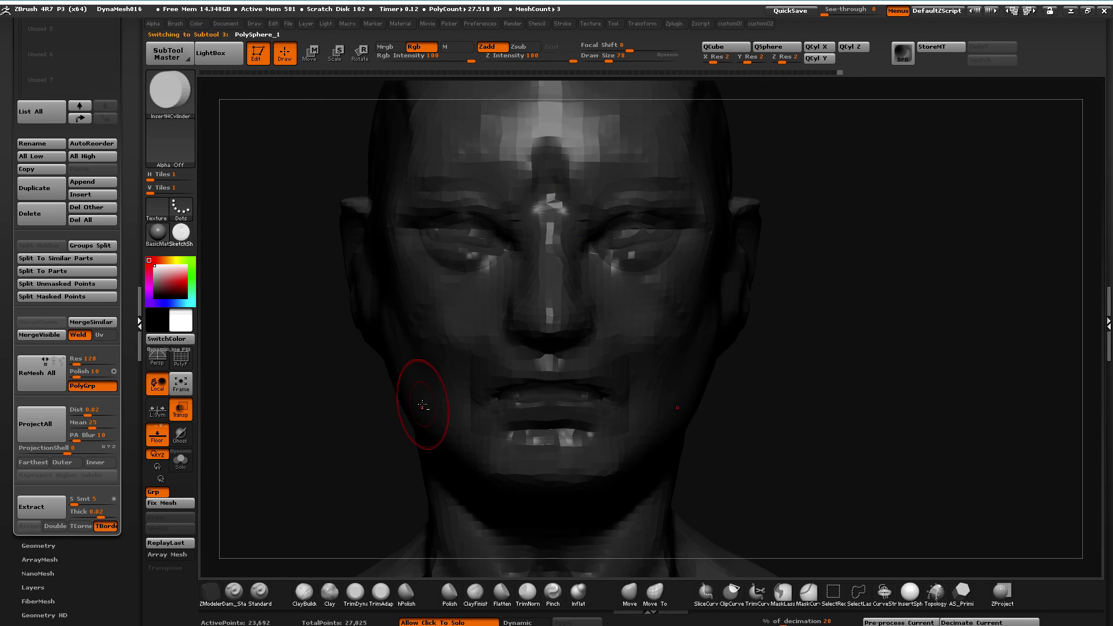
pyautogui.click(340, 406)
pyautogui.moveTo(322, 431); pyautogui.dragTo(311, 429)
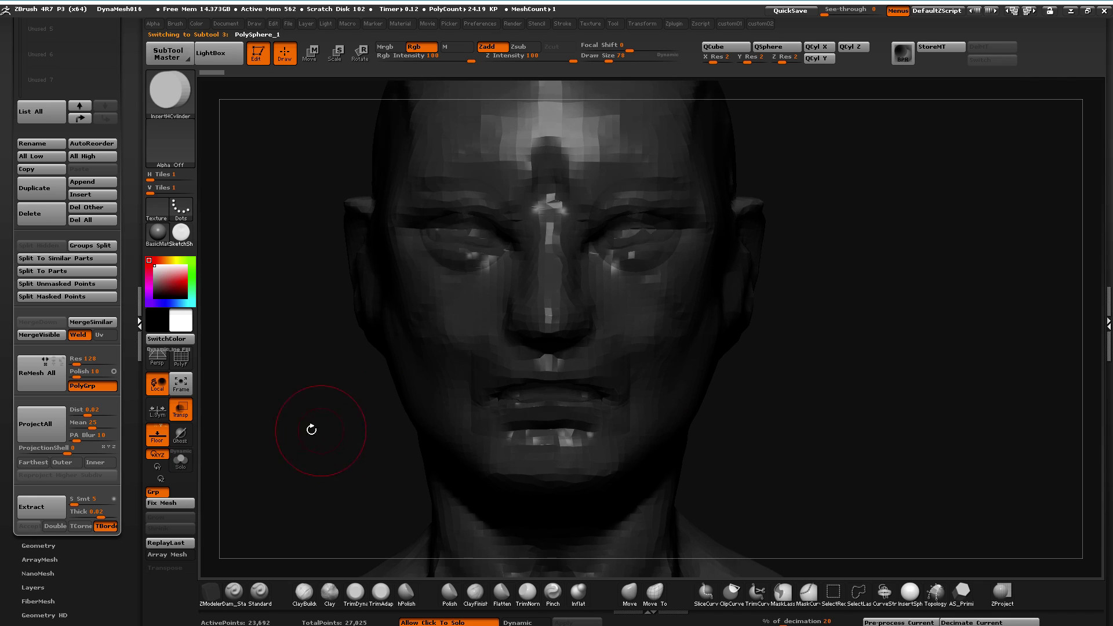
pyautogui.click(180, 408)
pyautogui.moveTo(238, 412); pyautogui.dragTo(501, 438)
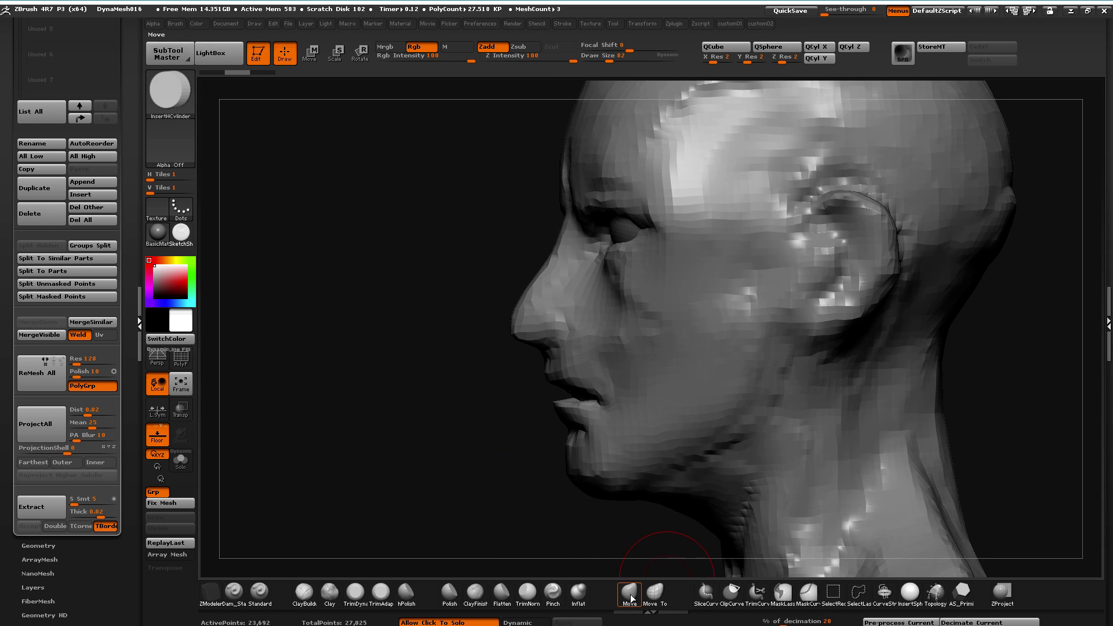
# Reshape the jaw underside and the front of the neck with the Move brush
pyautogui.press('b')
pyautogui.press('m')
pyautogui.press('v')
pyautogui.moveTo(504, 434)
pyautogui.mouseDown()
pyautogui.moveTo(526, 488)
pyautogui.moveTo(502, 479)
pyautogui.mouseUp()
pyautogui.moveTo(397, 464)
pyautogui.mouseDown()
pyautogui.moveTo(534, 483)
pyautogui.moveTo(523, 452)
pyautogui.mouseUp()
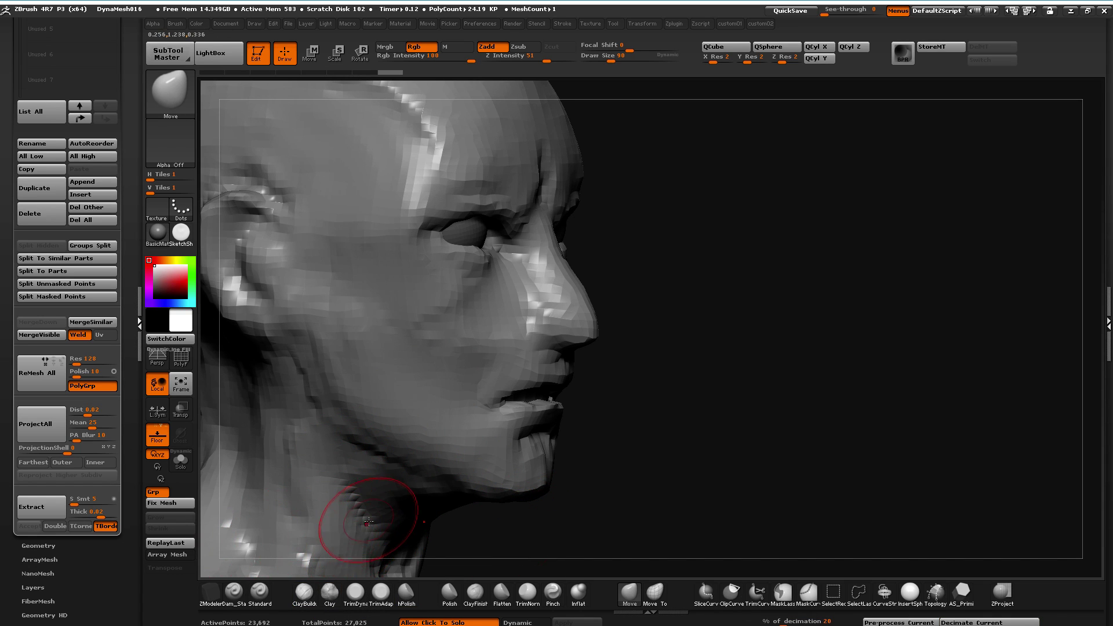
pyautogui.press('super')
pyautogui.press('super')
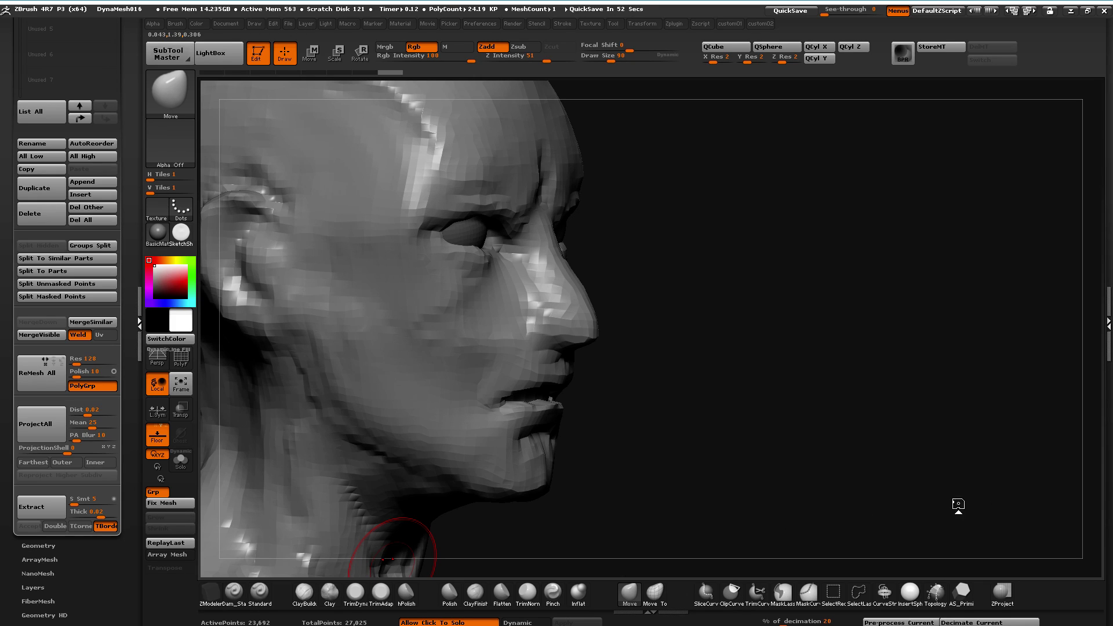
# Build up the side and back of the neck with the ClayBuildup brush, undoing the strokes that do not fit
pyautogui.moveTo(598, 511); pyautogui.dragTo(316, 484)
pyautogui.moveTo(310, 481)
pyautogui.keyDown('ctrl'); pyautogui.mouseDown(button='right')
pyautogui.moveTo(306, 391)
pyautogui.moveTo(286, 376)
pyautogui.mouseUp(button='right'); pyautogui.keyUp('ctrl')
pyautogui.moveTo(286, 400)
pyautogui.keyDown('alt'); pyautogui.mouseDown()
pyautogui.moveTo(305, 445)
pyautogui.moveTo(359, 458)
pyautogui.moveTo(322, 461)
pyautogui.moveTo(374, 455)
pyautogui.mouseUp(); pyautogui.keyUp('alt')
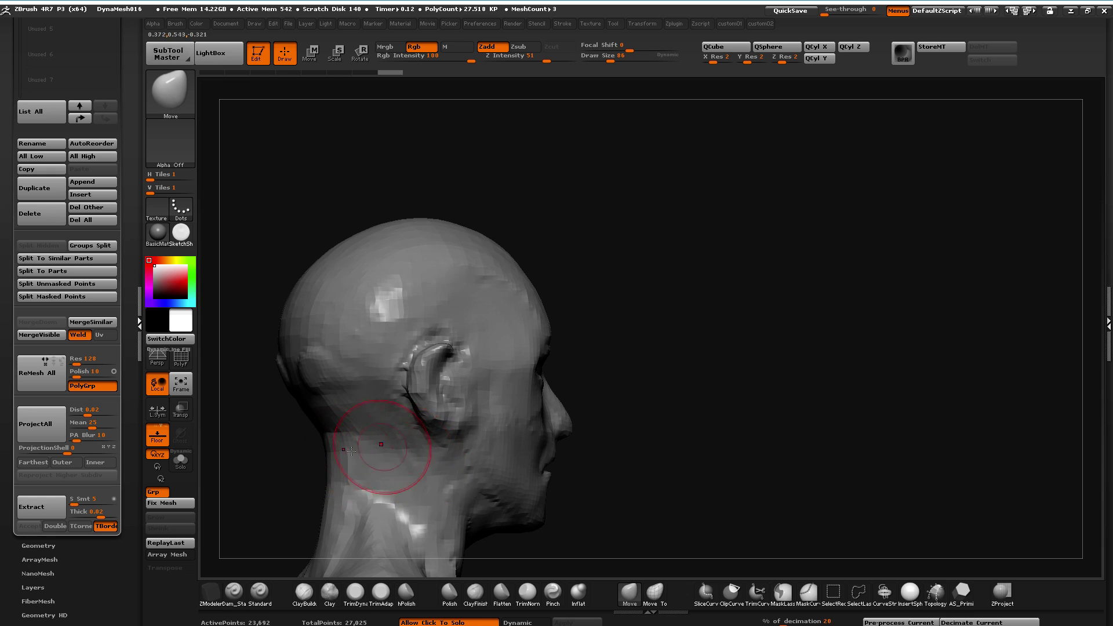
pyautogui.click(304, 592)
pyautogui.moveTo(650, 523); pyautogui.dragTo(557, 434)
pyautogui.moveTo(432, 428)
pyautogui.keyDown('shift'); pyautogui.mouseDown()
pyautogui.moveTo(437, 416)
pyautogui.moveTo(471, 455)
pyautogui.mouseUp(); pyautogui.keyUp('shift')
pyautogui.hotkey('ctrl', 'z')
pyautogui.hotkey('ctrl', 'z')
pyautogui.moveTo(449, 407); pyautogui.dragTo(510, 476)
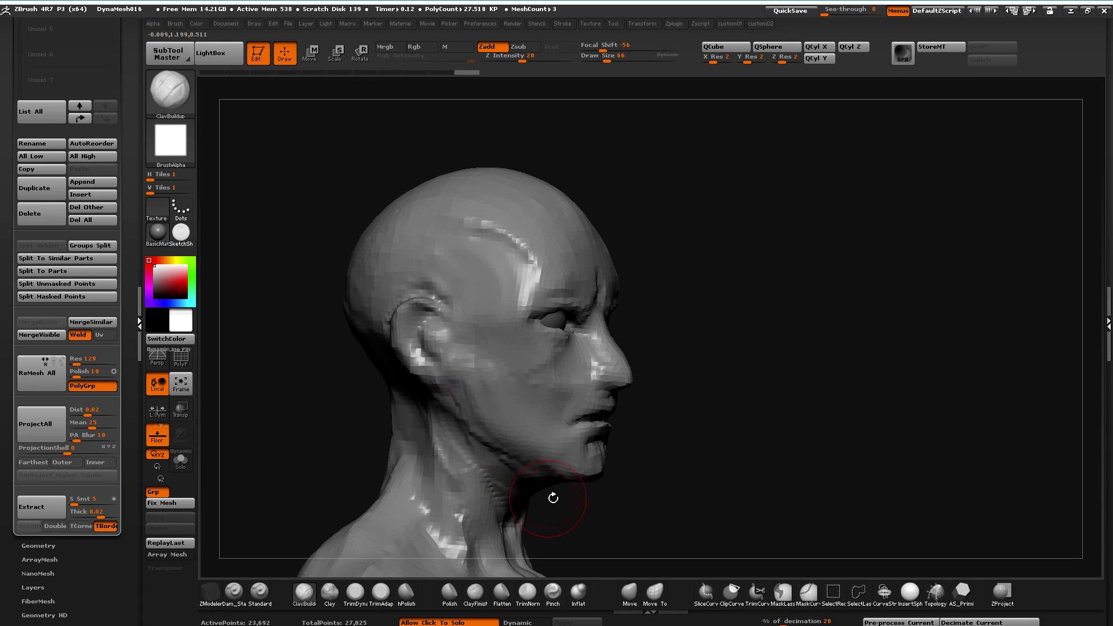
pyautogui.moveTo(432, 396)
pyautogui.mouseDown()
pyautogui.moveTo(443, 418)
pyautogui.moveTo(516, 441)
pyautogui.mouseUp()
pyautogui.moveTo(353, 387)
pyautogui.mouseDown()
pyautogui.moveTo(290, 385)
pyautogui.moveTo(399, 375)
pyautogui.mouseUp()
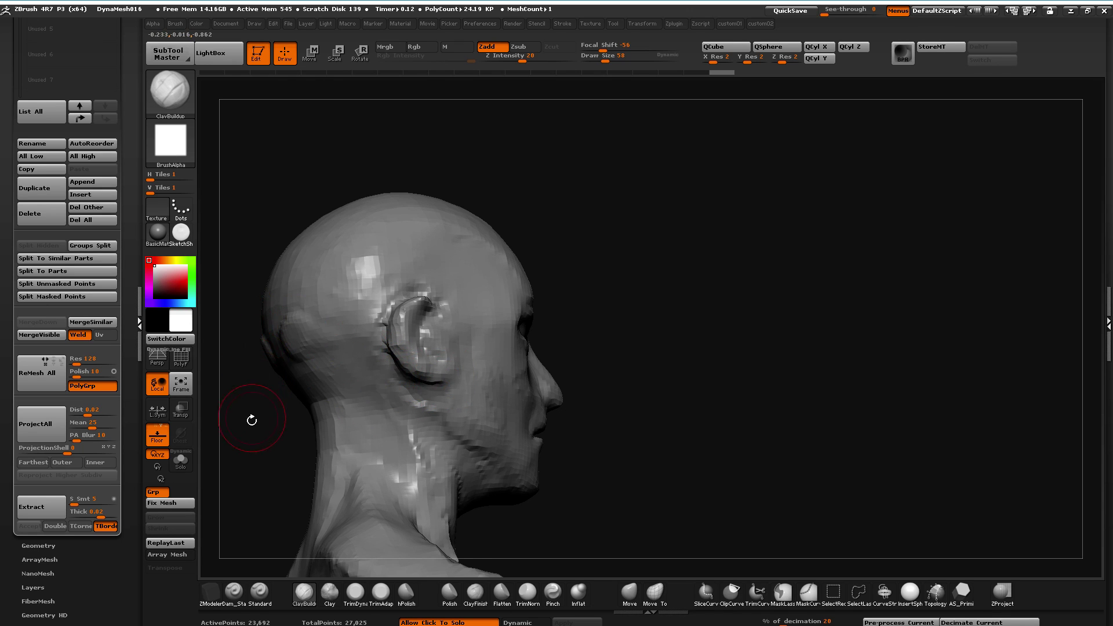
# Smooth the back of the skull from the crown down to the hairline
pyautogui.moveTo(251, 415); pyautogui.dragTo(323, 367)
pyautogui.moveTo(587, 463); pyautogui.dragTo(620, 461)
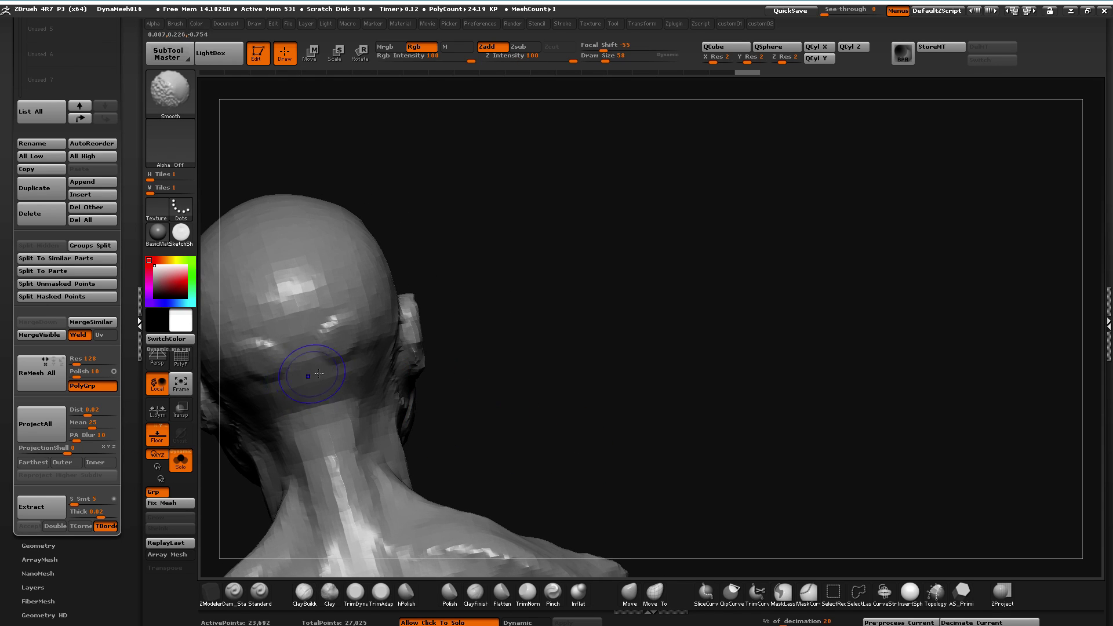
pyautogui.keyDown('shift'); pyautogui.moveTo(310, 356); pyautogui.dragTo(351, 335); pyautogui.keyUp('shift')
pyautogui.keyDown('shift'); pyautogui.moveTo(304, 280); pyautogui.dragTo(312, 287); pyautogui.keyUp('shift')
pyautogui.keyDown('alt'); pyautogui.moveTo(526, 468); pyautogui.dragTo(597, 405); pyautogui.keyUp('alt')
# Add volume to the nape and smooth the transition between the skull and the neck
pyautogui.moveTo(363, 374)
pyautogui.mouseDown()
pyautogui.moveTo(390, 461)
pyautogui.moveTo(410, 454)
pyautogui.mouseUp()
pyautogui.moveTo(400, 429)
pyautogui.keyDown('shift'); pyautogui.mouseDown()
pyautogui.moveTo(390, 393)
pyautogui.moveTo(406, 447)
pyautogui.moveTo(406, 385)
pyautogui.mouseUp(); pyautogui.keyUp('shift')
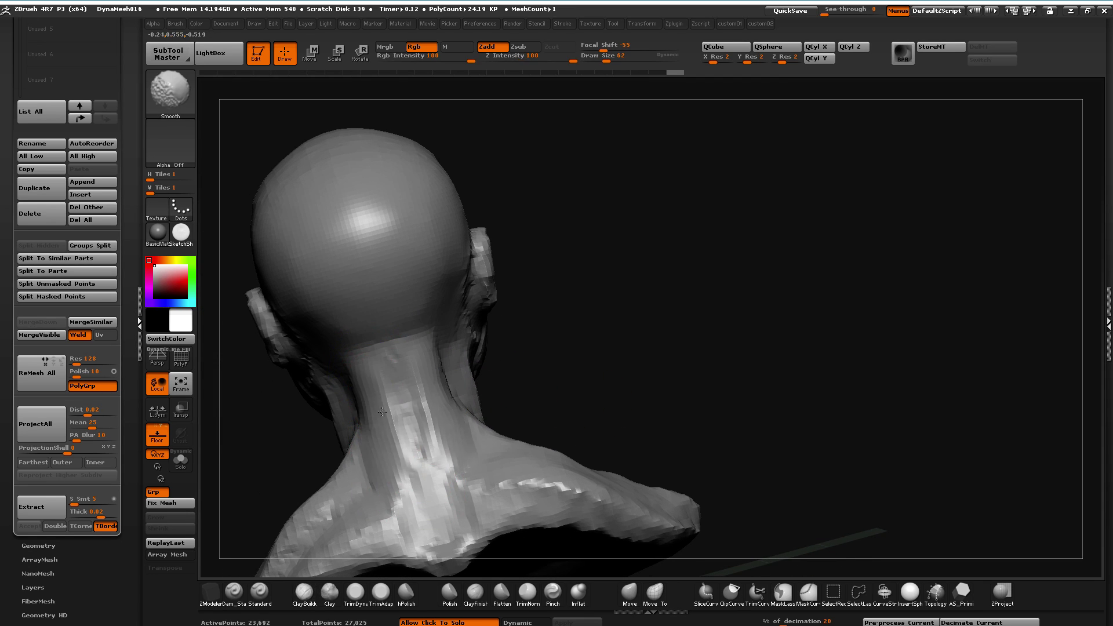
pyautogui.moveTo(599, 447)
pyautogui.mouseDown()
pyautogui.moveTo(342, 376)
pyautogui.moveTo(427, 499)
pyautogui.moveTo(435, 409)
pyautogui.moveTo(388, 401)
pyautogui.moveTo(409, 421)
pyautogui.mouseUp()
pyautogui.keyDown('shift'); pyautogui.moveTo(394, 356); pyautogui.dragTo(427, 365); pyautogui.keyUp('shift')
pyautogui.moveTo(485, 407)
pyautogui.mouseDown()
pyautogui.moveTo(402, 377)
pyautogui.moveTo(528, 410)
pyautogui.mouseUp()
pyautogui.moveTo(429, 376)
pyautogui.keyDown('shift'); pyautogui.mouseDown()
pyautogui.moveTo(470, 375)
pyautogui.moveTo(418, 364)
pyautogui.mouseUp(); pyautogui.keyUp('shift')
pyautogui.moveTo(284, 406)
pyautogui.mouseDown()
pyautogui.moveTo(306, 397)
pyautogui.moveTo(462, 455)
pyautogui.mouseUp()
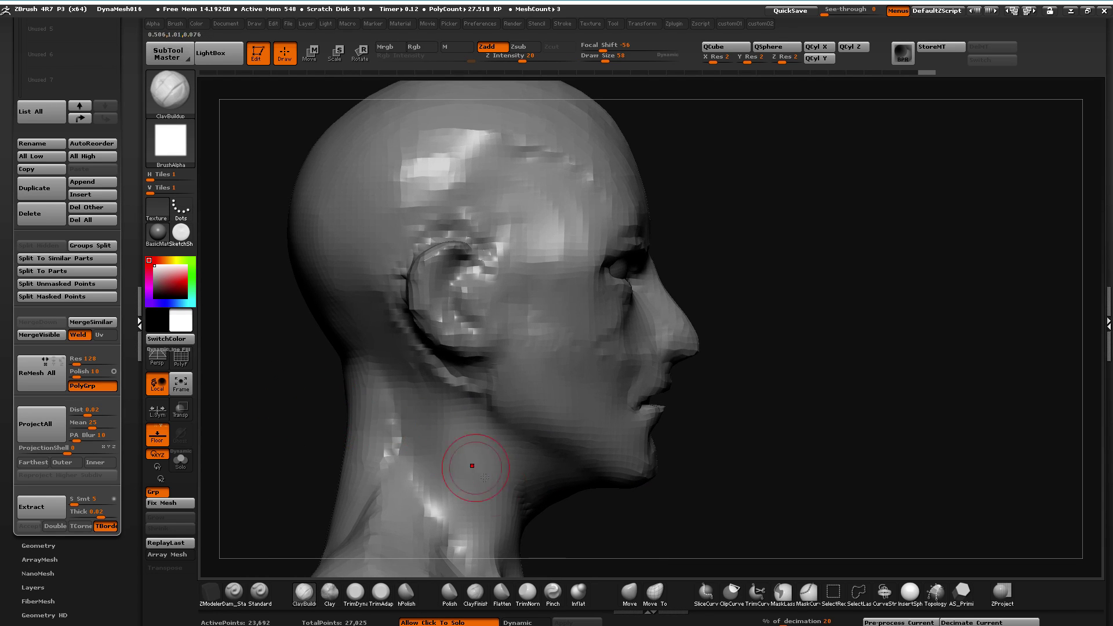
# Reshape the outer contour and inner area of the ear with the Move brush
pyautogui.click(629, 591)
pyautogui.moveTo(437, 333)
pyautogui.mouseDown()
pyautogui.moveTo(443, 354)
pyautogui.moveTo(493, 348)
pyautogui.moveTo(466, 313)
pyautogui.mouseUp()
pyautogui.moveTo(462, 252); pyautogui.dragTo(458, 254)
pyautogui.moveTo(414, 247)
pyautogui.mouseDown()
pyautogui.moveTo(451, 268)
pyautogui.moveTo(410, 279)
pyautogui.moveTo(459, 280)
pyautogui.moveTo(416, 278)
pyautogui.moveTo(441, 264)
pyautogui.moveTo(428, 271)
pyautogui.moveTo(454, 290)
pyautogui.moveTo(451, 316)
pyautogui.mouseUp()
# Carve the inner folds of the ear with a smaller Dam_Standard brush
pyautogui.click(235, 603)
pyautogui.press('[')
pyautogui.press('[')
pyautogui.press('[')
pyautogui.moveTo(284, 203); pyautogui.dragTo(321, 359)
pyautogui.moveTo(322, 490); pyautogui.dragTo(313, 358)
# Try carving ear-like crescent grooves on the cheek and temple with a smaller Dam_Standard brush, and undo them
pyautogui.press('[')
pyautogui.moveTo(572, 322)
pyautogui.mouseDown()
pyautogui.moveTo(570, 371)
pyautogui.moveTo(600, 385)
pyautogui.mouseUp()
pyautogui.press('[')
pyautogui.moveTo(592, 319); pyautogui.dragTo(592, 382)
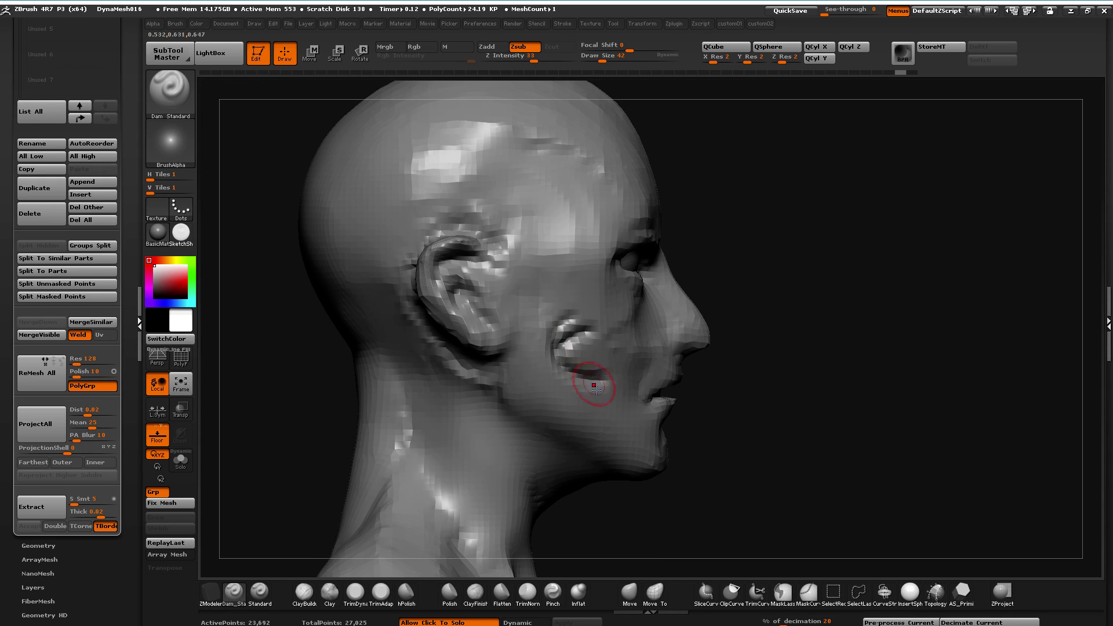
pyautogui.moveTo(563, 284)
pyautogui.keyDown('shift'); pyautogui.mouseDown()
pyautogui.moveTo(526, 367)
pyautogui.moveTo(524, 326)
pyautogui.mouseUp(); pyautogui.keyUp('shift')
pyautogui.moveTo(579, 231); pyautogui.dragTo(608, 328)
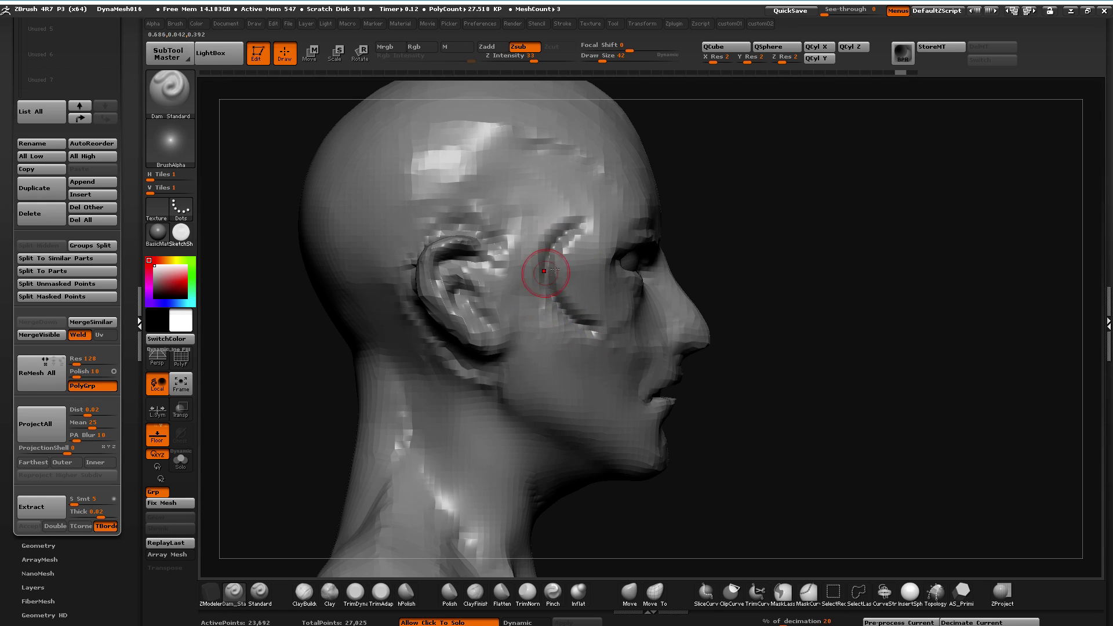
pyautogui.hotkey('ctrl', 'z')
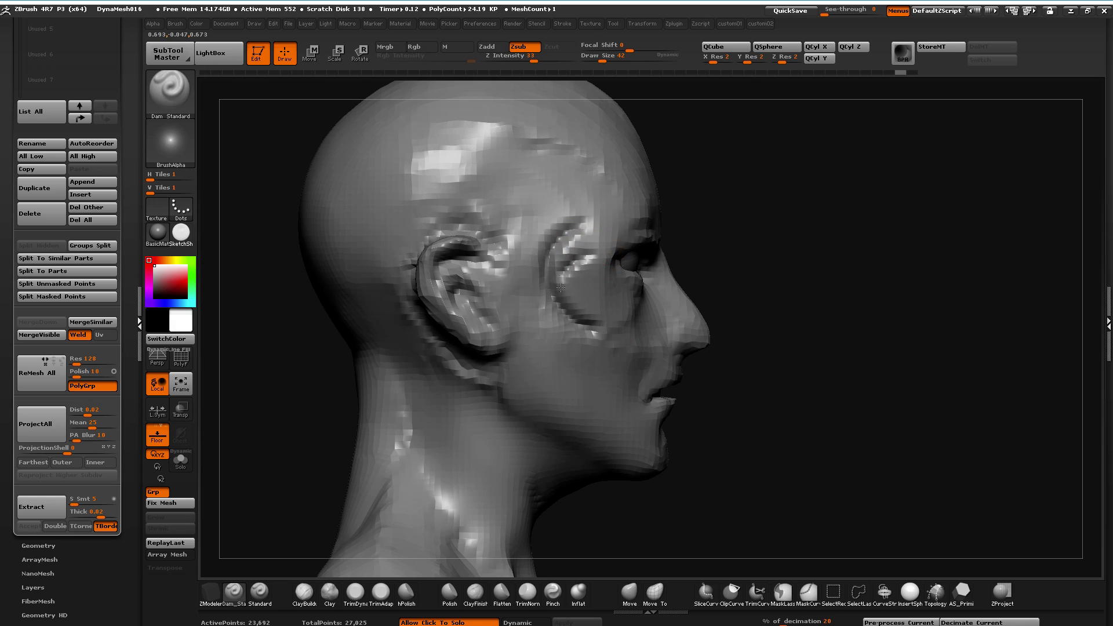
pyautogui.hotkey('ctrl', 'z')
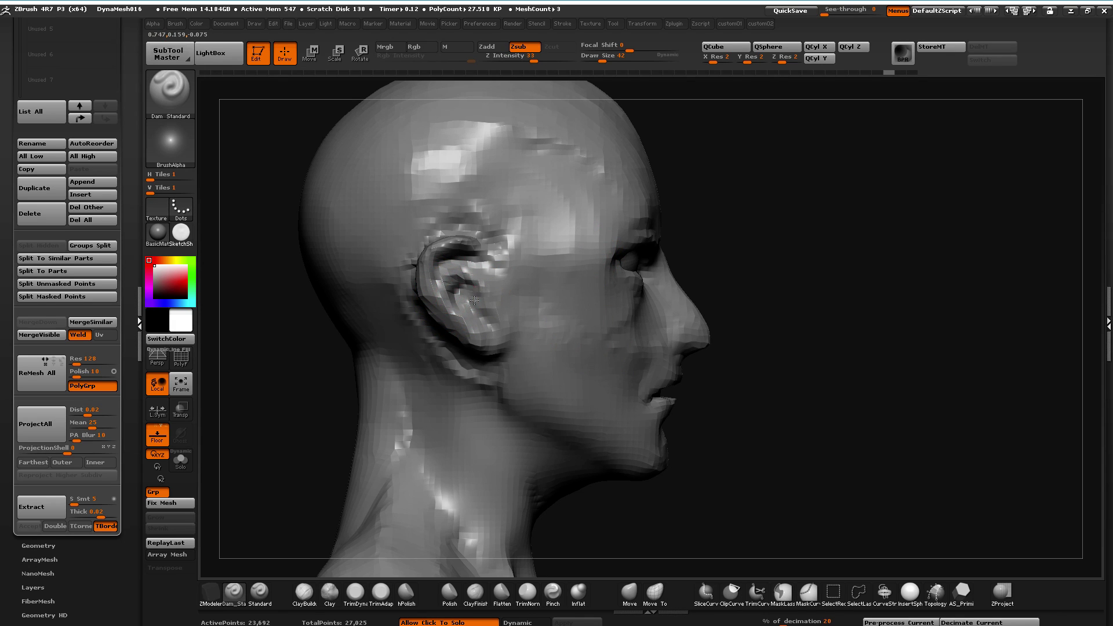
# Build up the inner ridge and front edge of the ear with the ClayBuildup brush and smooth the area in front
pyautogui.hotkey('ctrl', 'shift', 'z')
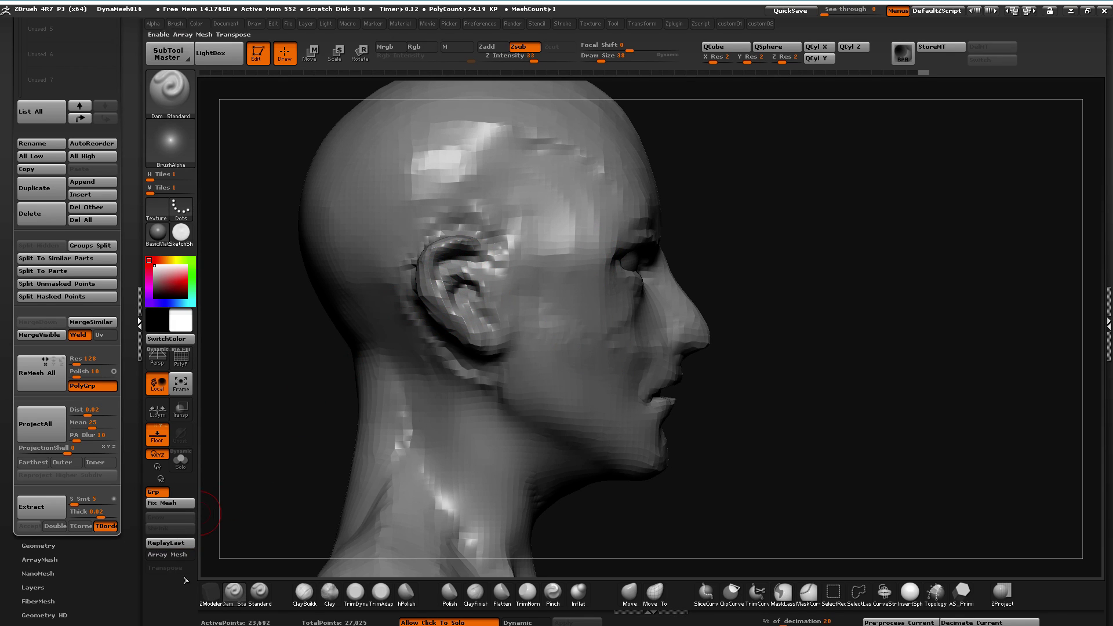
pyautogui.click(303, 592)
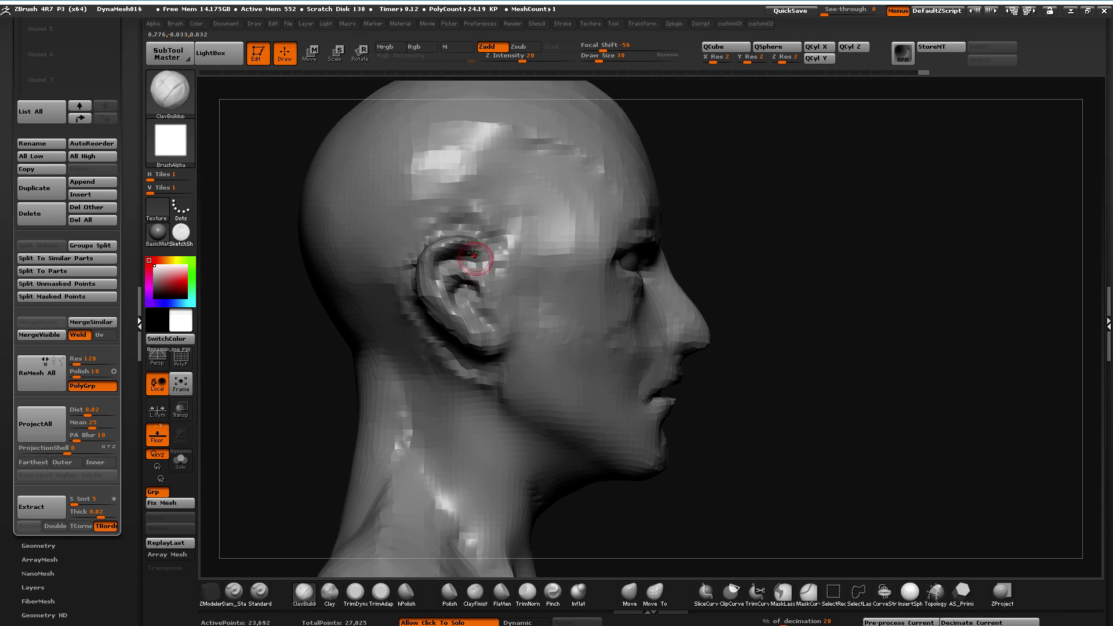
pyautogui.moveTo(474, 248); pyautogui.dragTo(482, 294)
pyautogui.moveTo(467, 251); pyautogui.dragTo(476, 277)
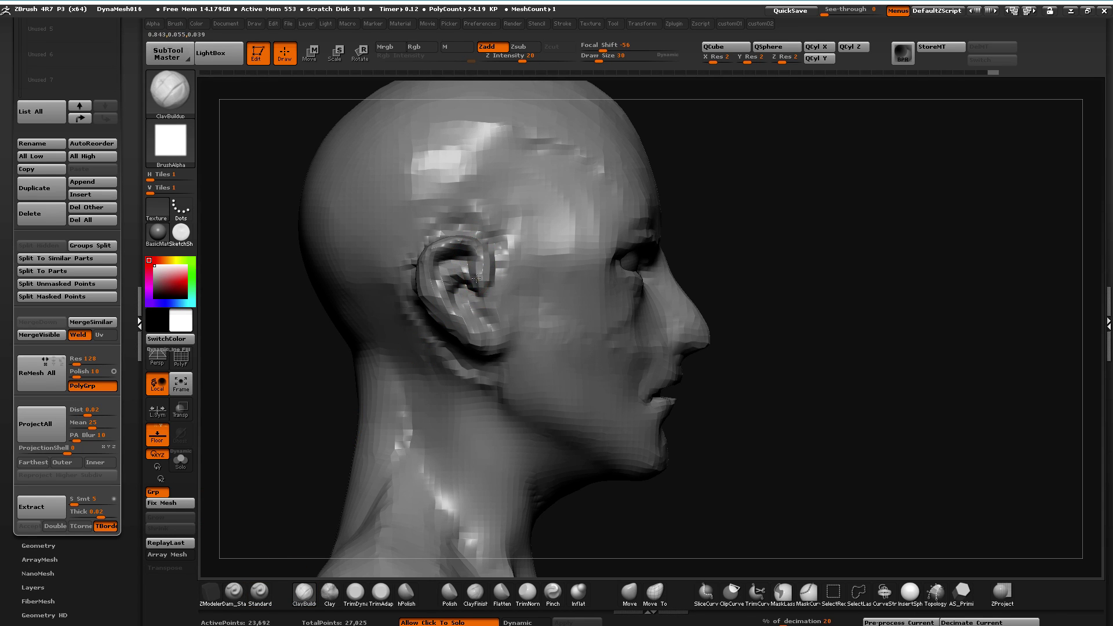
pyautogui.moveTo(280, 337)
pyautogui.mouseDown()
pyautogui.moveTo(371, 342)
pyautogui.moveTo(330, 339)
pyautogui.moveTo(347, 336)
pyautogui.mouseUp()
pyautogui.click(490, 314)
pyautogui.hotkey('ctrl', 'z')
pyautogui.moveTo(394, 325); pyautogui.dragTo(348, 325)
pyautogui.keyDown('shift'); pyautogui.moveTo(498, 312); pyautogui.dragTo(503, 323); pyautogui.keyUp('shift')
pyautogui.moveTo(360, 329); pyautogui.dragTo(386, 334)
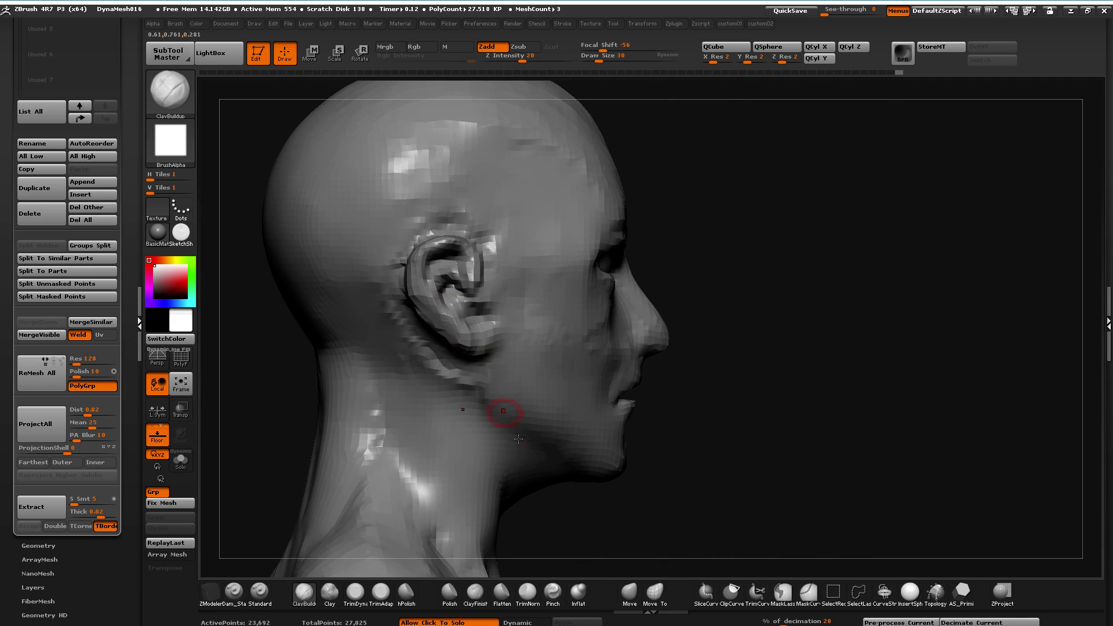
# Adjust the ear's shape and the area around the lobe with the Move brush
pyautogui.click(629, 592)
pyautogui.moveTo(371, 342)
pyautogui.mouseDown()
pyautogui.moveTo(430, 346)
pyautogui.moveTo(463, 245)
pyautogui.moveTo(449, 267)
pyautogui.moveTo(477, 268)
pyautogui.moveTo(456, 274)
pyautogui.moveTo(486, 323)
pyautogui.mouseUp()
pyautogui.press(']')
pyautogui.moveTo(429, 353); pyautogui.dragTo(488, 359)
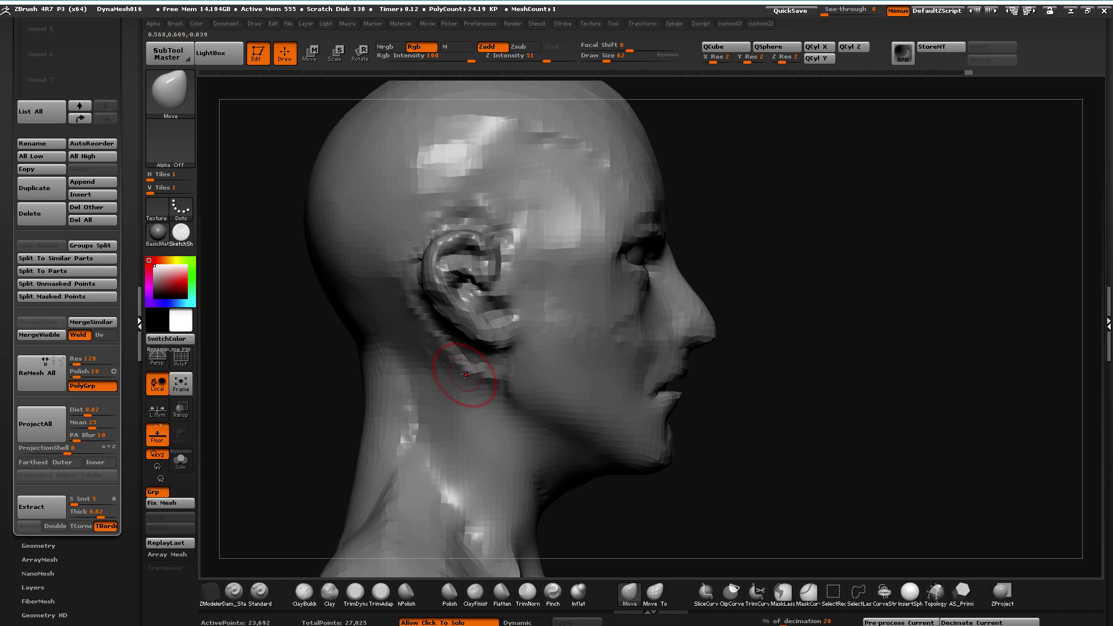
# Shift the jaw corner below the ear with a larger Move brush in three-quarter view
pyautogui.moveTo(313, 398); pyautogui.dragTo(390, 390)
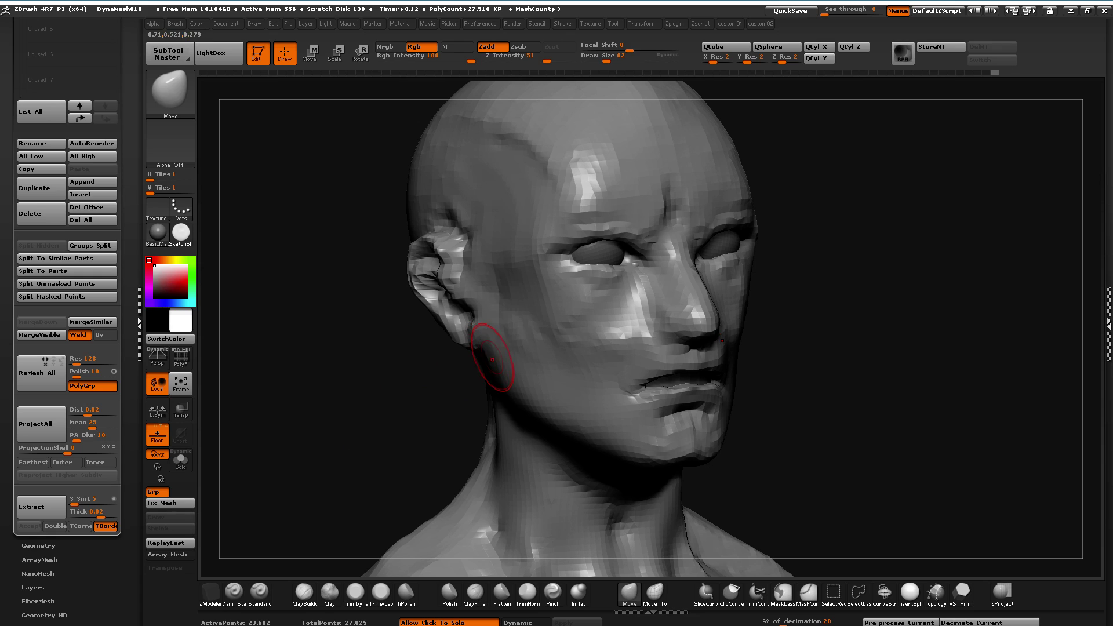
pyautogui.press(']')
pyautogui.moveTo(492, 365); pyautogui.dragTo(501, 366)
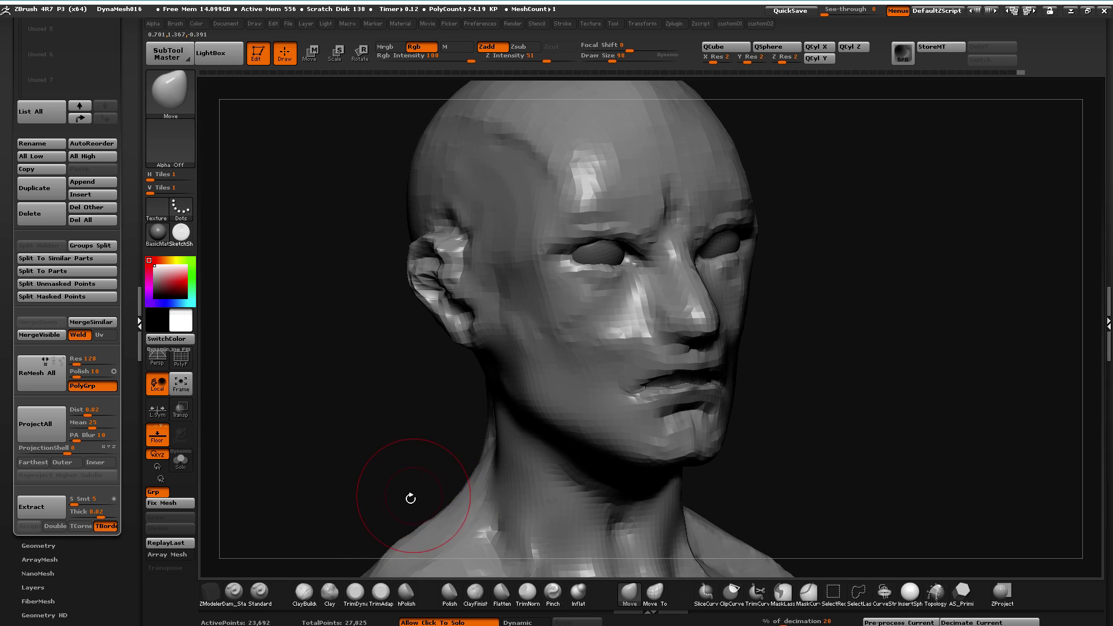
pyautogui.press('super')
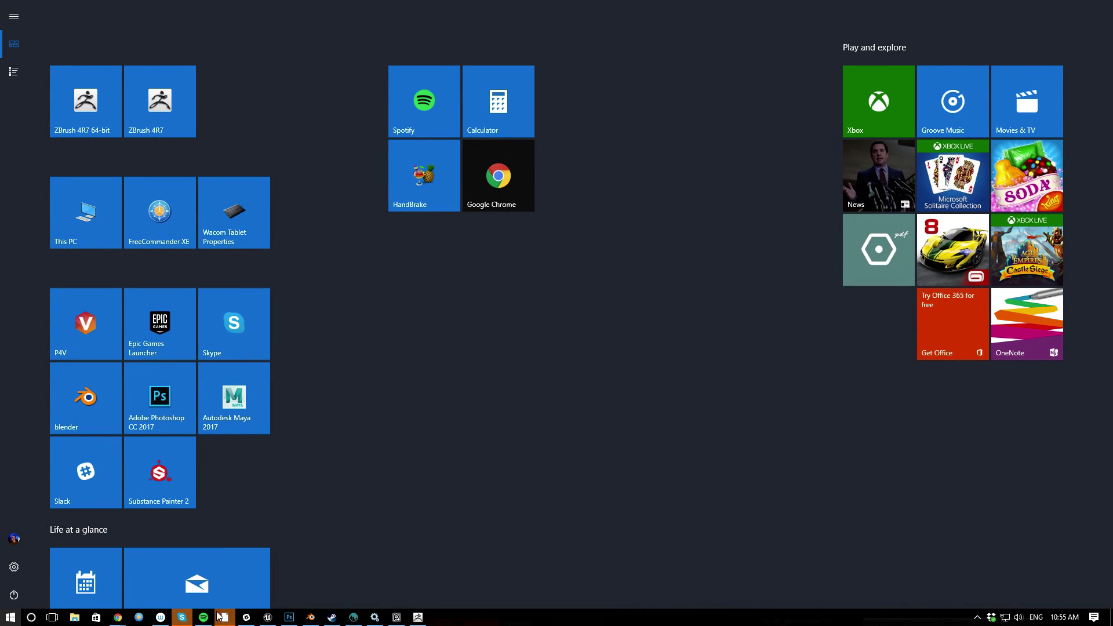
pyautogui.moveTo(119, 620)
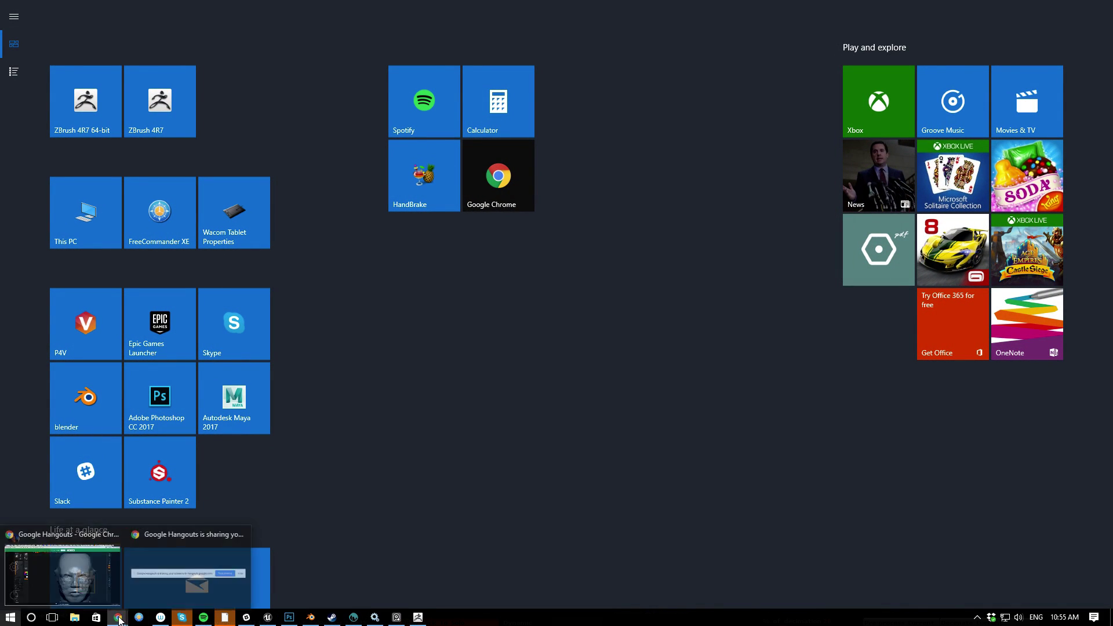
pyautogui.press('super')
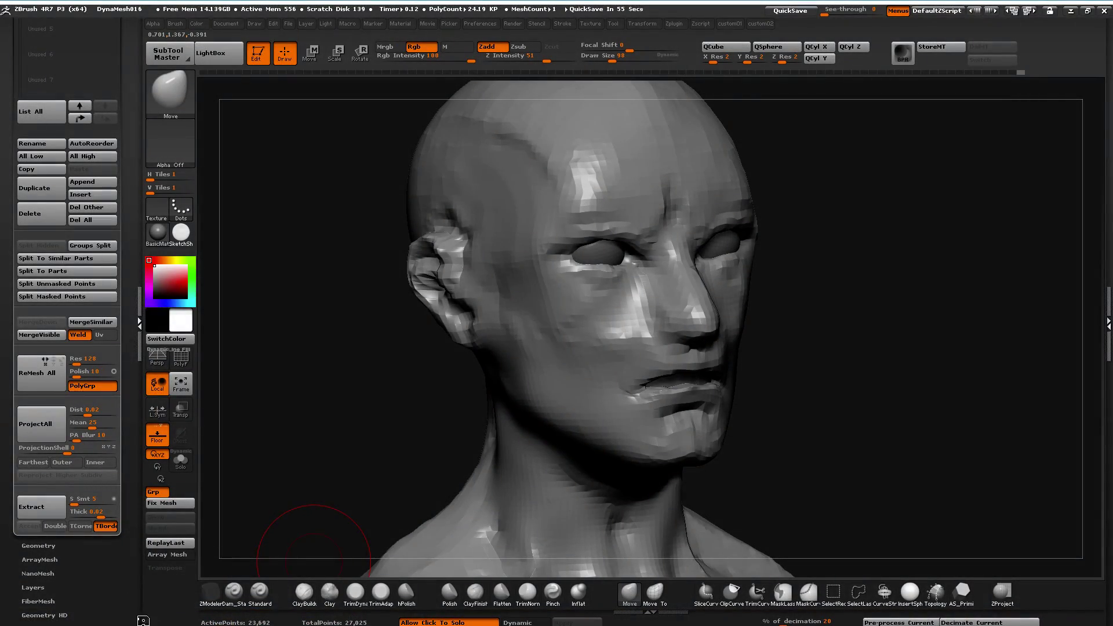
pyautogui.press('super')
pyautogui.press('super')
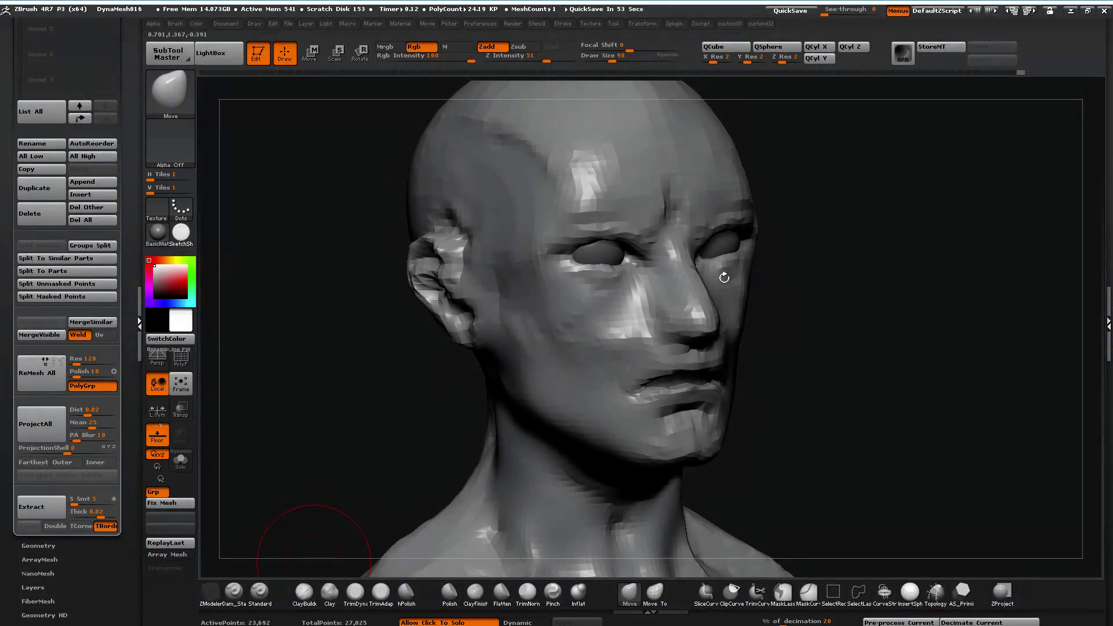
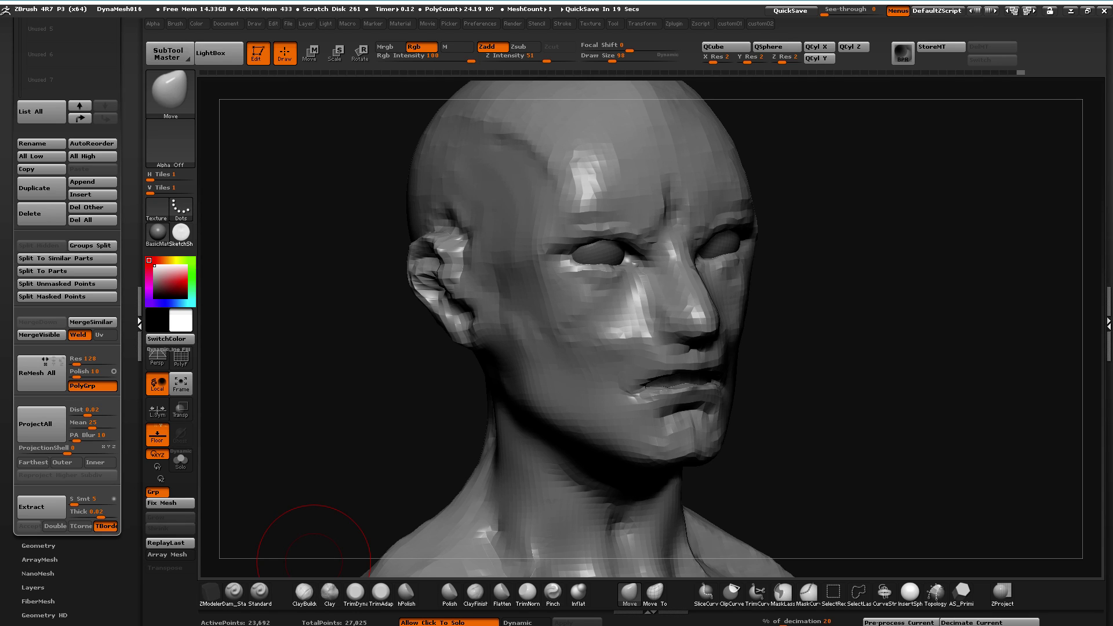
# Adjust the contour of the temple and outer brow with the Move brush from three-quarter views
pyautogui.moveTo(313, 561)
pyautogui.mouseDown()
pyautogui.moveTo(348, 343)
pyautogui.moveTo(311, 350)
pyautogui.moveTo(363, 372)
pyautogui.moveTo(345, 348)
pyautogui.moveTo(356, 365)
pyautogui.moveTo(368, 353)
pyautogui.moveTo(313, 340)
pyautogui.mouseUp()
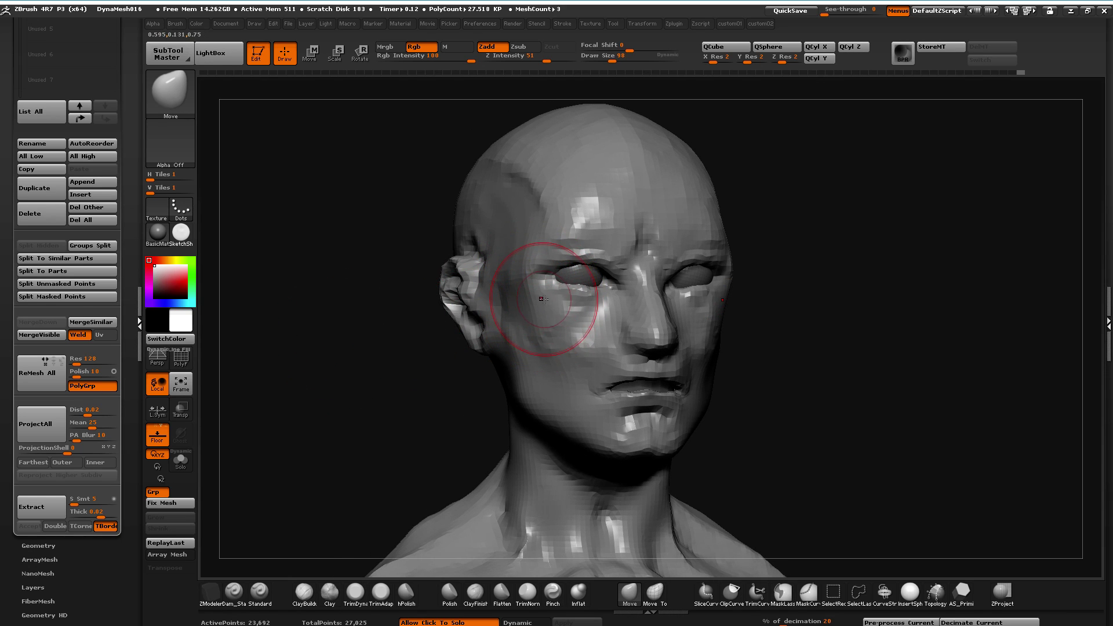
pyautogui.press('space')
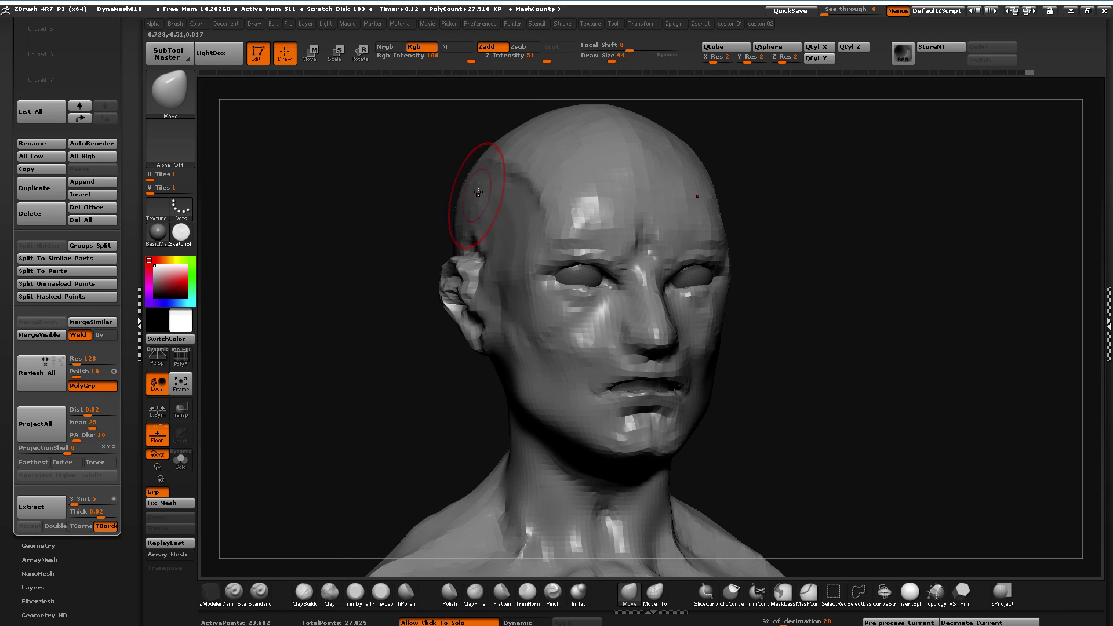
pyautogui.moveTo(534, 271)
pyautogui.mouseDown()
pyautogui.moveTo(544, 270)
pyautogui.moveTo(524, 273)
pyautogui.mouseUp()
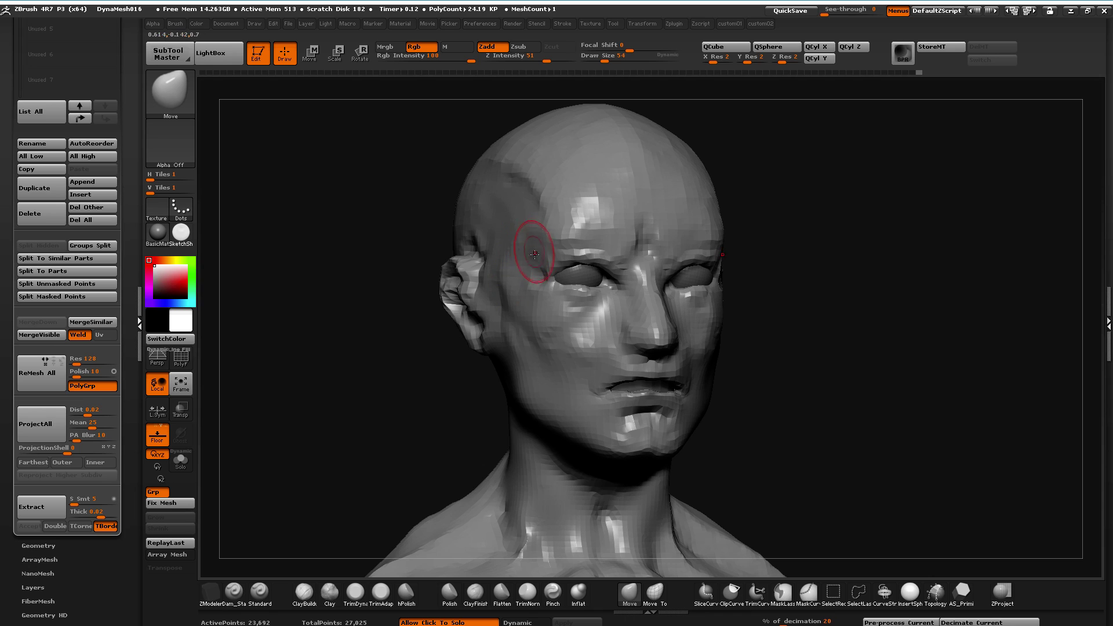
pyautogui.moveTo(717, 322); pyautogui.dragTo(720, 325)
pyautogui.press(']')
pyautogui.press(']')
pyautogui.press(']')
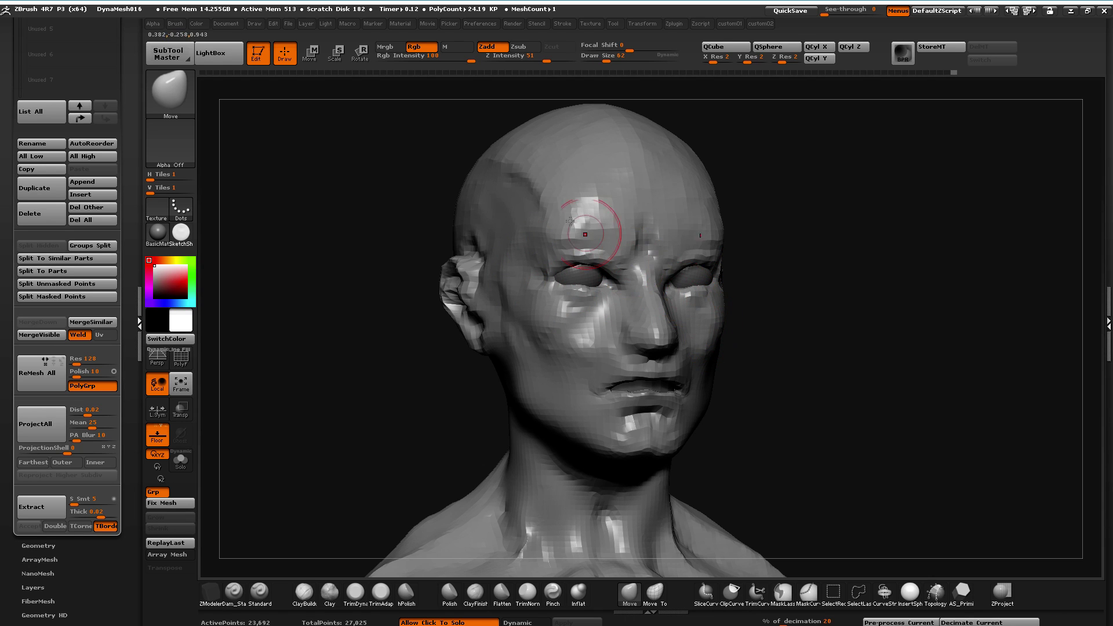
pyautogui.moveTo(546, 237); pyautogui.dragTo(557, 233)
pyautogui.moveTo(371, 381)
pyautogui.mouseDown()
pyautogui.moveTo(347, 384)
pyautogui.moveTo(378, 397)
pyautogui.moveTo(368, 211)
pyautogui.moveTo(502, 183)
pyautogui.mouseUp()
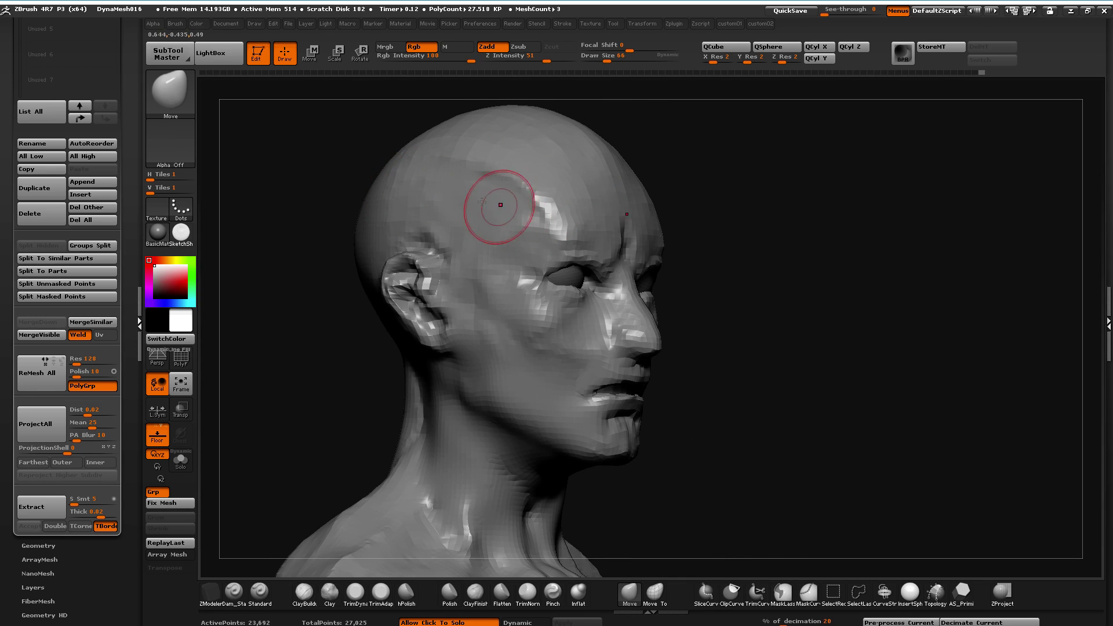
pyautogui.moveTo(349, 210); pyautogui.dragTo(325, 214)
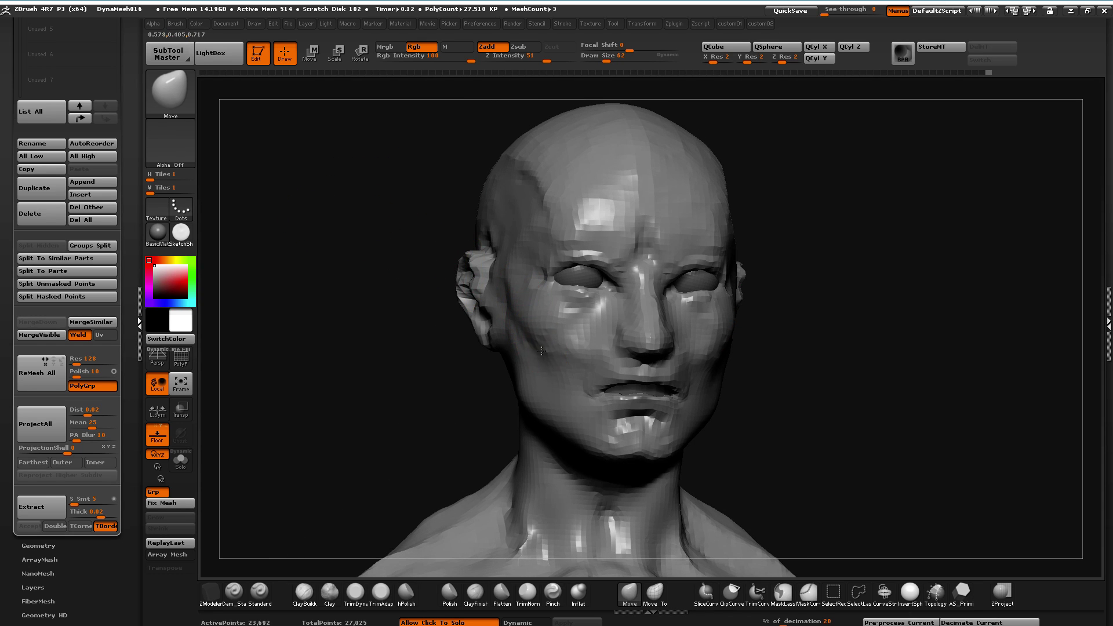
# Flatten the planes of the temple, cheek and jaw with the TrimDynamic brush
pyautogui.click(354, 591)
pyautogui.moveTo(306, 459)
pyautogui.mouseDown()
pyautogui.moveTo(315, 464)
pyautogui.moveTo(326, 404)
pyautogui.mouseUp()
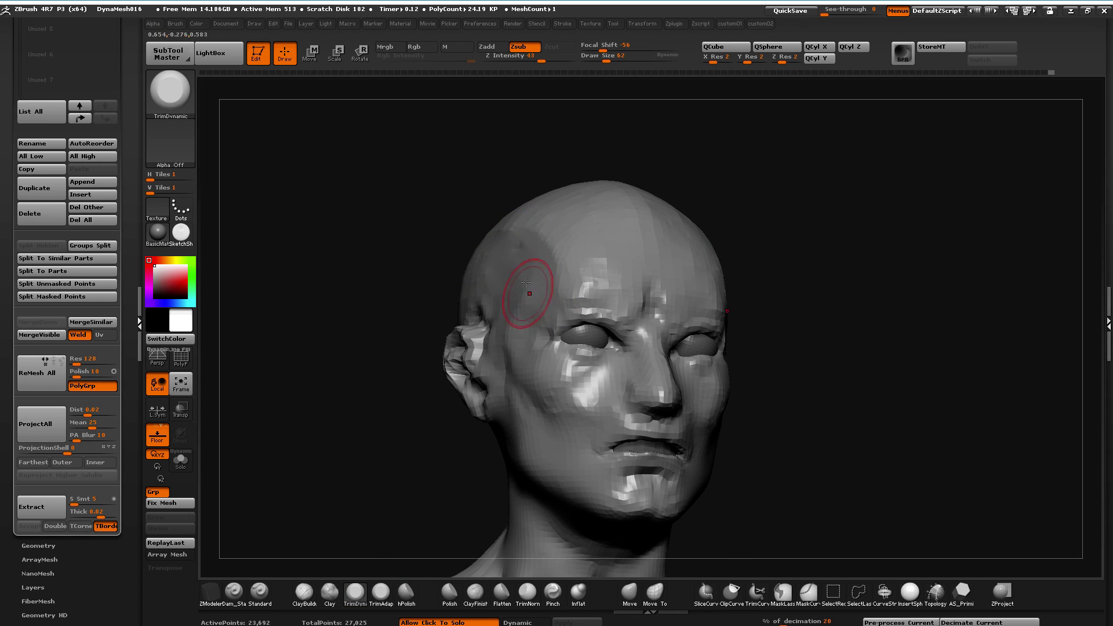
pyautogui.moveTo(509, 329); pyautogui.dragTo(513, 331)
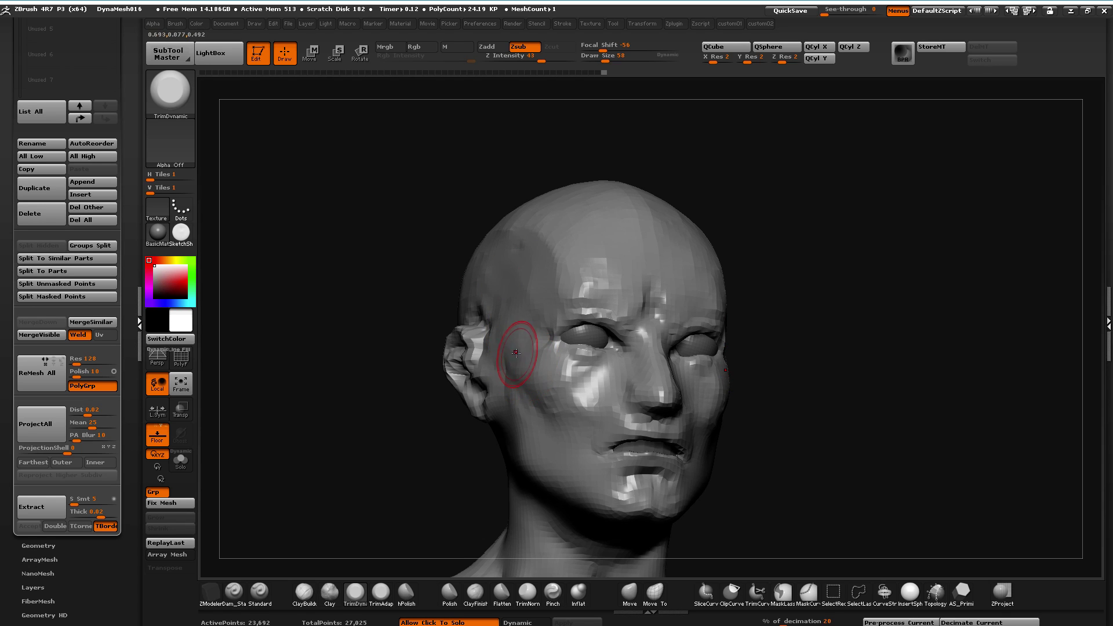
pyautogui.moveTo(531, 407); pyautogui.dragTo(576, 477)
pyautogui.moveTo(429, 365); pyautogui.dragTo(394, 408)
pyautogui.moveTo(580, 434)
pyautogui.mouseDown()
pyautogui.moveTo(610, 416)
pyautogui.moveTo(573, 443)
pyautogui.mouseUp()
pyautogui.moveTo(632, 485); pyautogui.dragTo(654, 486)
pyautogui.moveTo(467, 422)
pyautogui.mouseDown()
pyautogui.moveTo(529, 402)
pyautogui.moveTo(566, 442)
pyautogui.mouseUp()
pyautogui.moveTo(431, 371)
pyautogui.mouseDown()
pyautogui.moveTo(385, 330)
pyautogui.moveTo(348, 330)
pyautogui.moveTo(440, 324)
pyautogui.moveTo(417, 315)
pyautogui.moveTo(383, 377)
pyautogui.moveTo(429, 417)
pyautogui.moveTo(484, 405)
pyautogui.moveTo(448, 400)
pyautogui.mouseUp()
pyautogui.moveTo(249, 371)
pyautogui.mouseDown()
pyautogui.moveTo(284, 373)
pyautogui.moveTo(265, 392)
pyautogui.mouseUp()
# Isolate the ear with an inverted mask and rescale it with the Transpose line in side view
pyautogui.moveTo(405, 330)
pyautogui.keyDown('ctrl'); pyautogui.mouseDown()
pyautogui.moveTo(435, 425)
pyautogui.moveTo(407, 347)
pyautogui.moveTo(487, 406)
pyautogui.moveTo(435, 347)
pyautogui.moveTo(469, 368)
pyautogui.moveTo(317, 398)
pyautogui.mouseUp(); pyautogui.keyUp('ctrl')
pyautogui.hotkey('ctrl', 'z')
pyautogui.keyDown('ctrl'); pyautogui.click(319, 382); pyautogui.keyUp('ctrl')
pyautogui.click(309, 52)
pyautogui.moveTo(392, 387); pyautogui.dragTo(401, 387)
pyautogui.click(338, 52)
pyautogui.moveTo(317, 398); pyautogui.dragTo(344, 399)
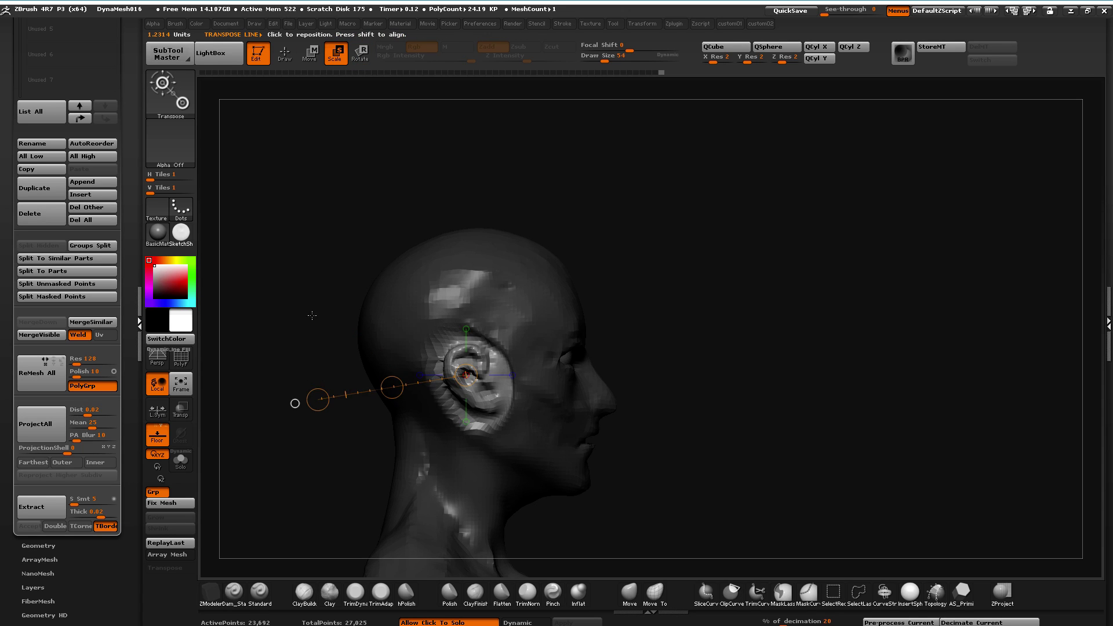
# Reposition the isolated ear against the head with Transpose Move in front view, and clear the mask
pyautogui.keyDown('shift'); pyautogui.moveTo(313, 316); pyautogui.dragTo(265, 325); pyautogui.keyUp('shift')
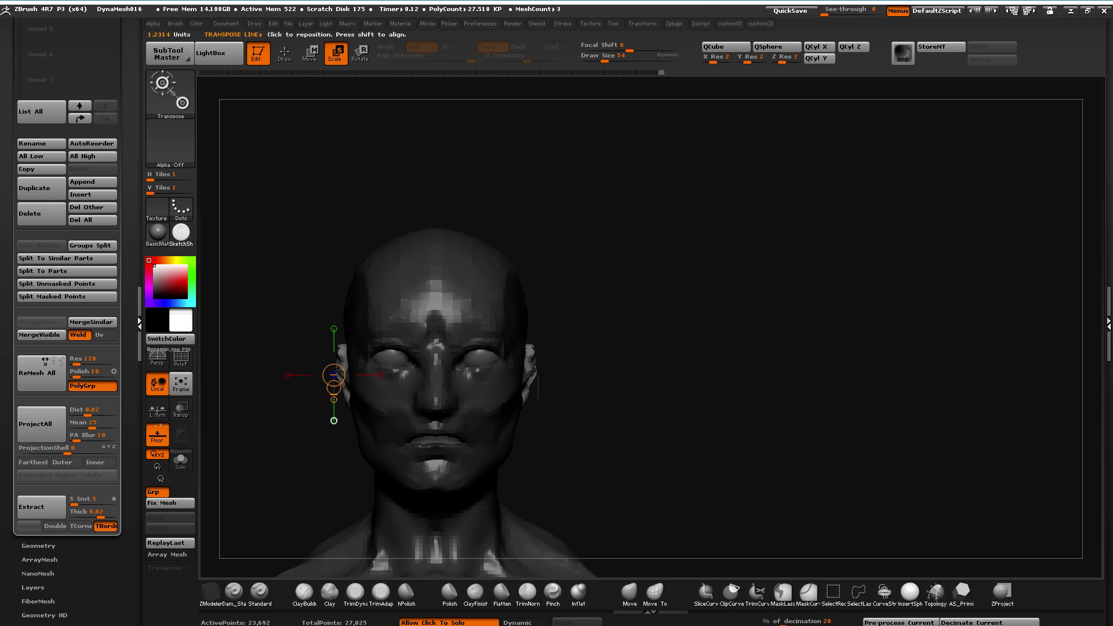
pyautogui.click(312, 52)
pyautogui.moveTo(334, 375); pyautogui.dragTo(317, 443)
pyautogui.keyDown('ctrl'); pyautogui.click(278, 432); pyautogui.keyUp('ctrl')
pyautogui.keyDown('alt'); pyautogui.moveTo(496, 480); pyautogui.dragTo(590, 459); pyautogui.keyUp('alt')
pyautogui.click(284, 55)
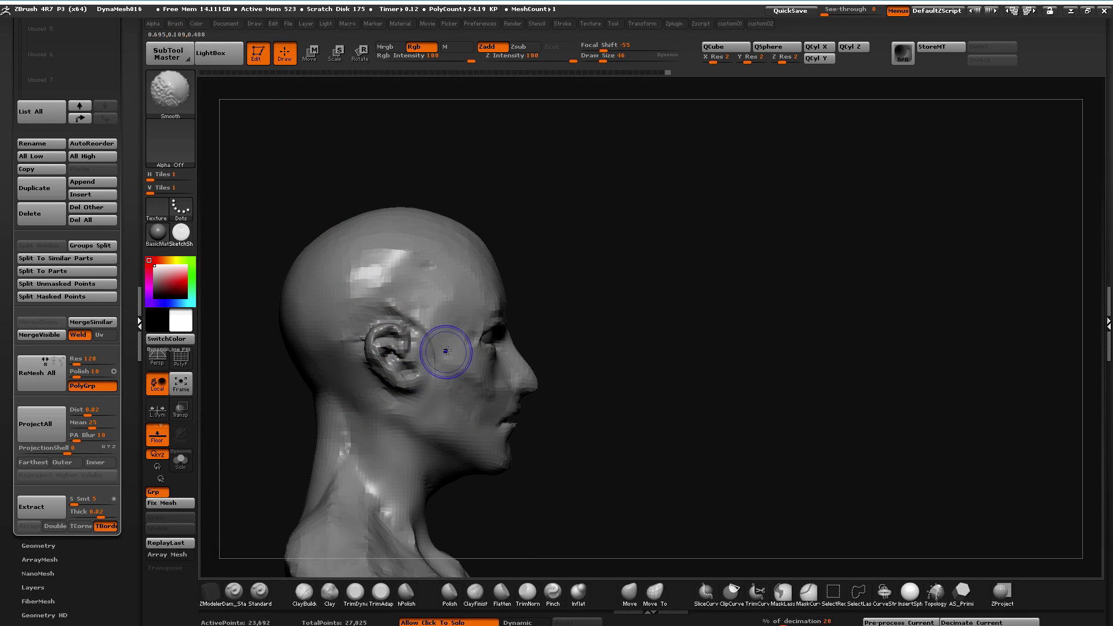
pyautogui.keyDown('ctrl'); pyautogui.click(249, 258); pyautogui.keyUp('ctrl')
# Smooth the temple area between the ear and the brow
pyautogui.moveTo(248, 257)
pyautogui.mouseDown()
pyautogui.moveTo(331, 293)
pyautogui.moveTo(325, 336)
pyautogui.moveTo(273, 367)
pyautogui.moveTo(283, 336)
pyautogui.mouseUp()
pyautogui.press('shift')
pyautogui.keyDown('shift'); pyautogui.moveTo(457, 298); pyautogui.dragTo(504, 268); pyautogui.keyUp('shift')
pyautogui.moveTo(360, 259)
pyautogui.mouseDown()
pyautogui.moveTo(282, 337)
pyautogui.moveTo(259, 380)
pyautogui.moveTo(291, 318)
pyautogui.mouseUp()
# Isolate the eyelid areas with an inverted mask and shift them in depth with Transpose Move in side view
pyautogui.moveTo(278, 423)
pyautogui.mouseDown()
pyautogui.moveTo(371, 423)
pyautogui.moveTo(379, 419)
pyautogui.moveTo(290, 424)
pyautogui.moveTo(374, 422)
pyautogui.moveTo(461, 395)
pyautogui.moveTo(475, 462)
pyautogui.moveTo(396, 436)
pyautogui.moveTo(488, 400)
pyautogui.moveTo(408, 458)
pyautogui.moveTo(469, 404)
pyautogui.mouseUp()
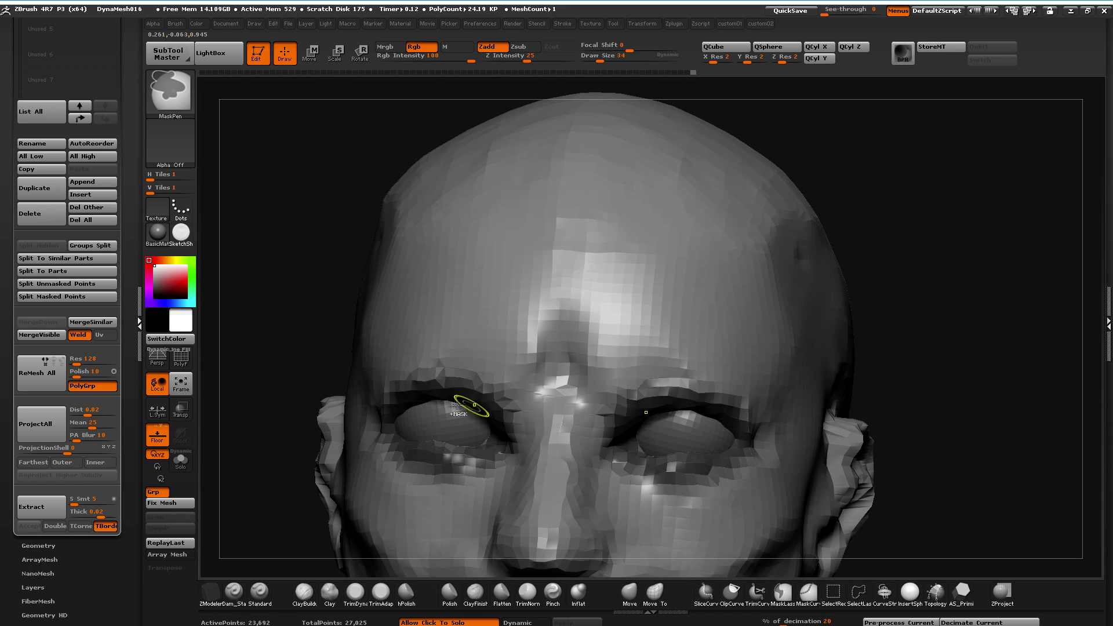
pyautogui.press('alt')
pyautogui.moveTo(276, 362); pyautogui.dragTo(314, 249)
pyautogui.click(311, 53)
pyautogui.moveTo(490, 402); pyautogui.dragTo(321, 402)
pyautogui.moveTo(405, 401); pyautogui.dragTo(415, 403)
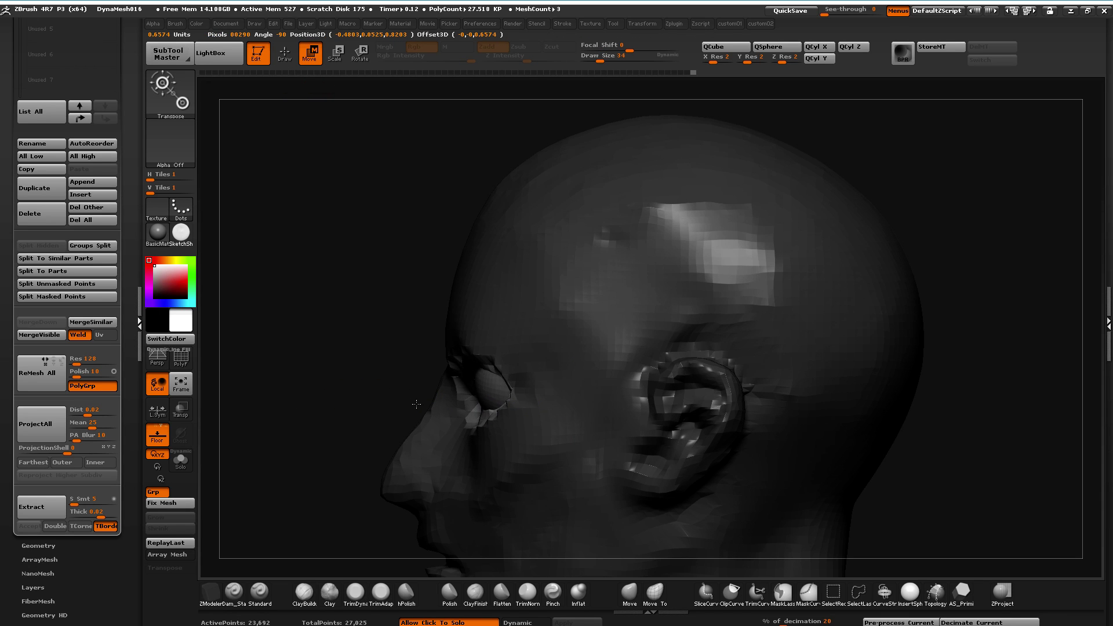
pyautogui.moveTo(260, 354); pyautogui.dragTo(391, 356)
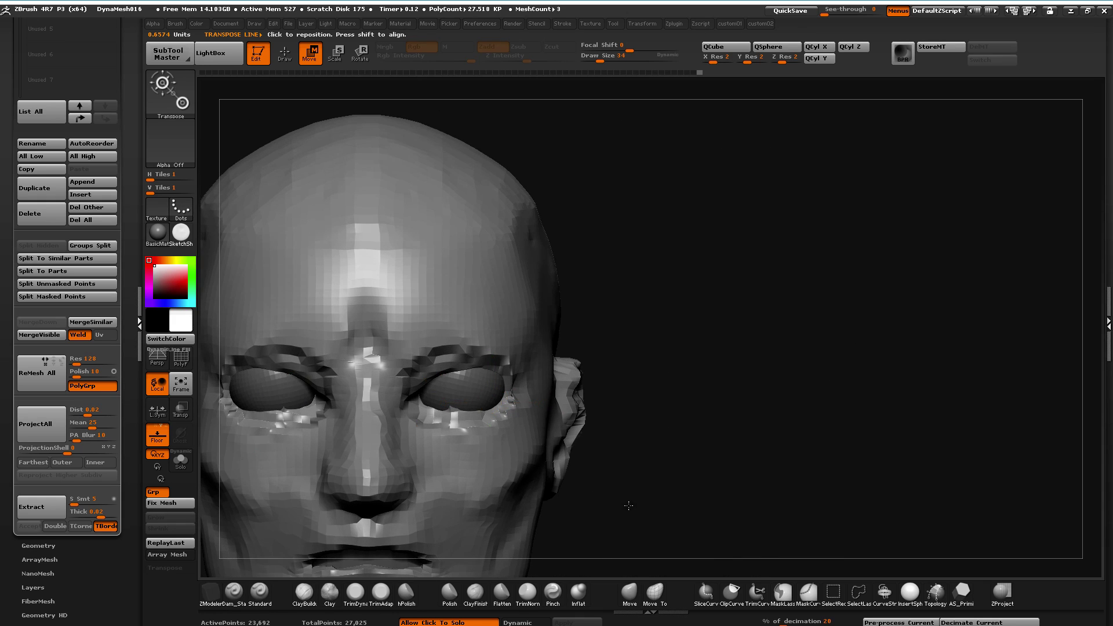
# Reshape the lower eyelids and outer eye corners around the eyeballs with the Move brush, smoothing below the eye
pyautogui.keyDown('alt'); pyautogui.moveTo(516, 543); pyautogui.dragTo(595, 510); pyautogui.keyUp('alt')
pyautogui.press('q')
pyautogui.press(']')
pyautogui.press(']')
pyautogui.moveTo(317, 337)
pyautogui.mouseDown()
pyautogui.moveTo(309, 349)
pyautogui.moveTo(338, 338)
pyautogui.mouseUp()
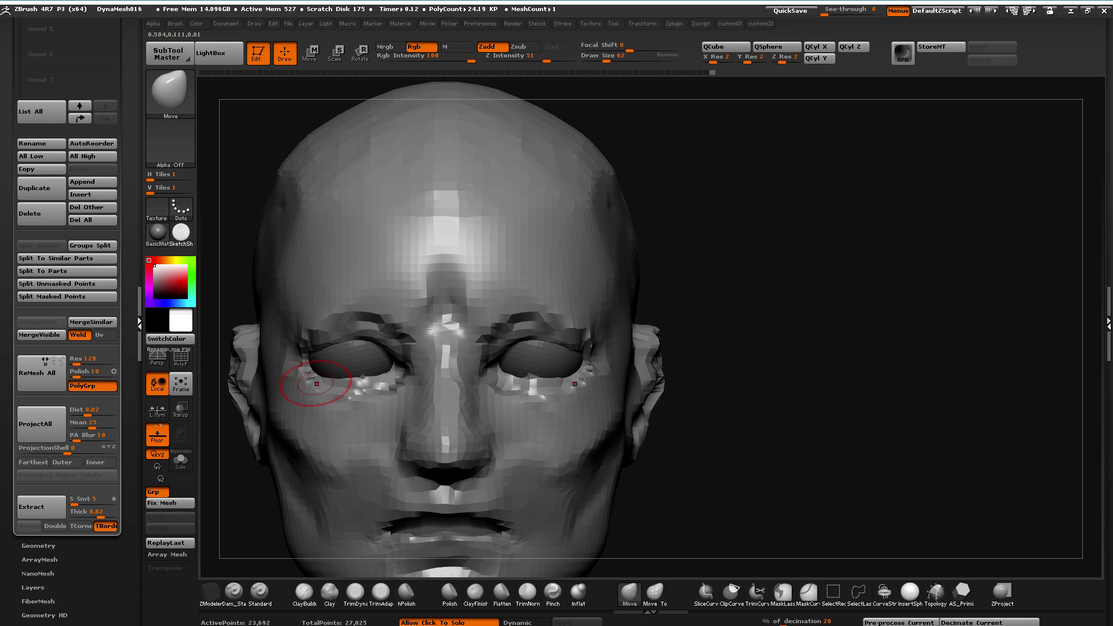
pyautogui.moveTo(250, 383); pyautogui.dragTo(343, 371)
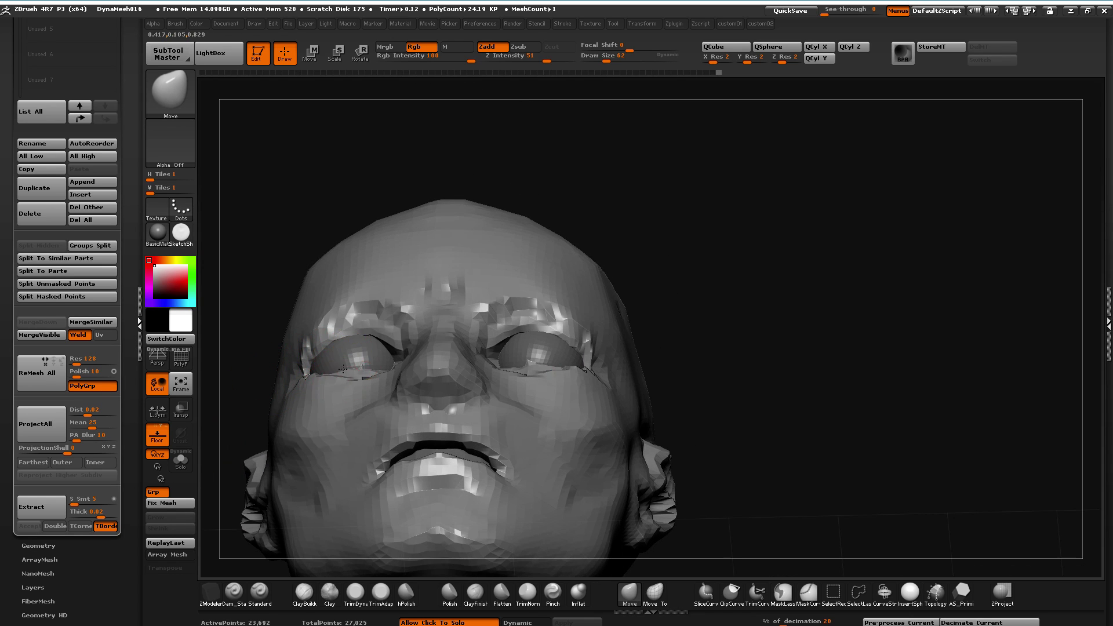
pyautogui.moveTo(253, 274); pyautogui.dragTo(328, 375)
pyautogui.moveTo(521, 383); pyautogui.dragTo(221, 288)
pyautogui.keyDown('shift'); pyautogui.moveTo(396, 394); pyautogui.dragTo(375, 409); pyautogui.keyUp('shift')
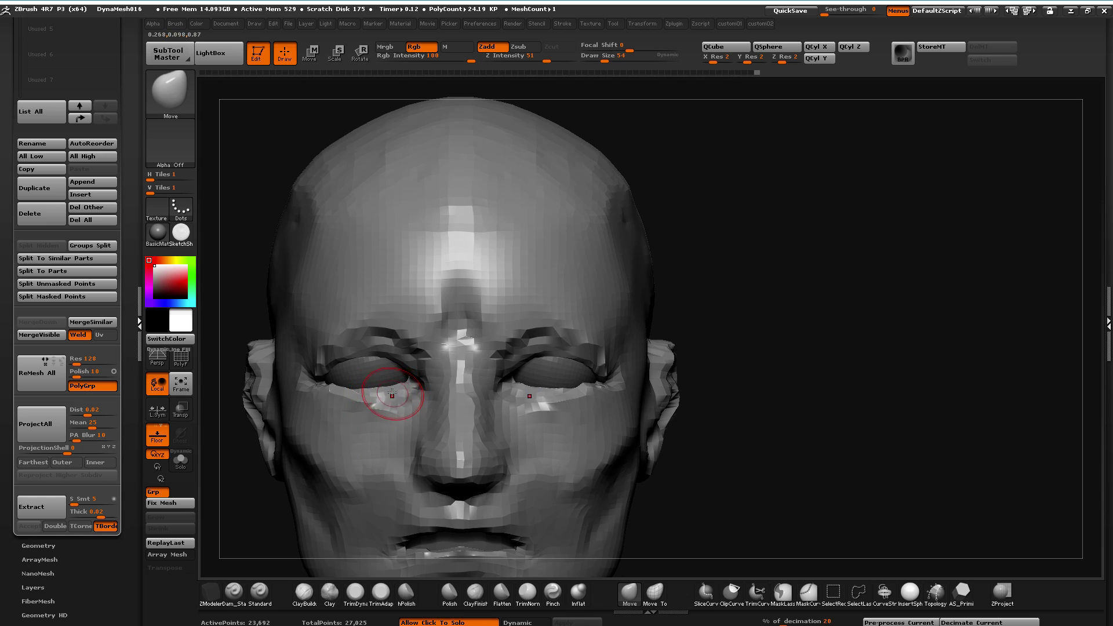
# Refine the inner eye corners and upper lids with a smaller Move brush, checking the head in Solo mode
pyautogui.moveTo(238, 281); pyautogui.dragTo(279, 367)
pyautogui.click(180, 461)
pyautogui.moveTo(232, 452); pyautogui.dragTo(299, 434)
pyautogui.click(180, 461)
pyautogui.moveTo(385, 379); pyautogui.dragTo(449, 404)
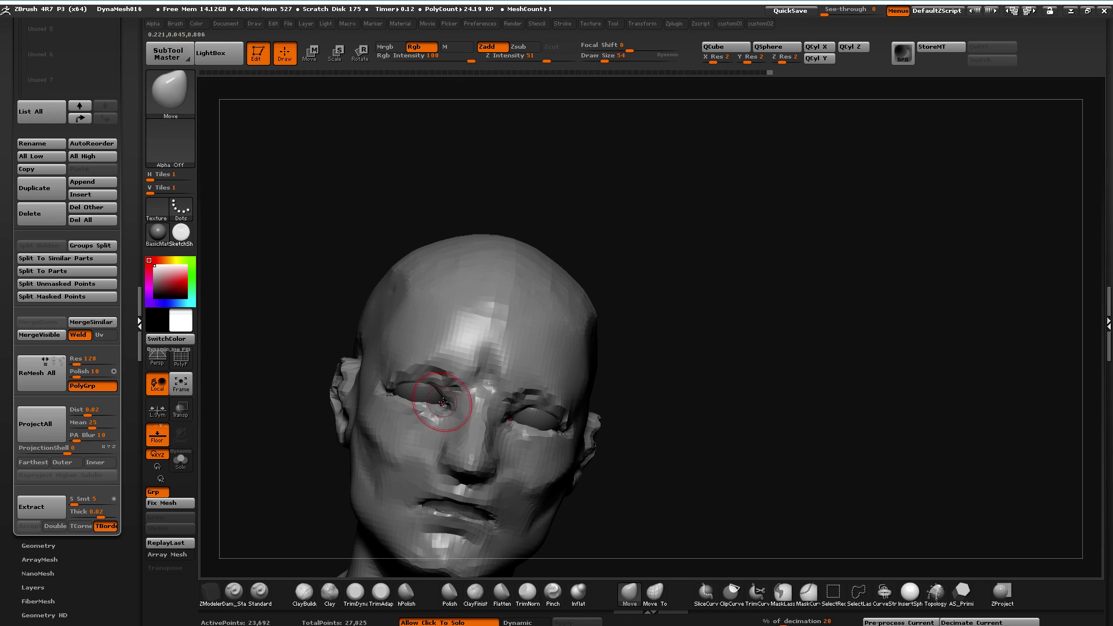
pyautogui.moveTo(236, 372); pyautogui.dragTo(358, 494)
pyautogui.moveTo(485, 456)
pyautogui.mouseDown()
pyautogui.moveTo(485, 473)
pyautogui.moveTo(509, 489)
pyautogui.moveTo(415, 473)
pyautogui.mouseUp()
pyautogui.keyDown('alt'); pyautogui.moveTo(264, 442); pyautogui.dragTo(447, 373); pyautogui.keyUp('alt')
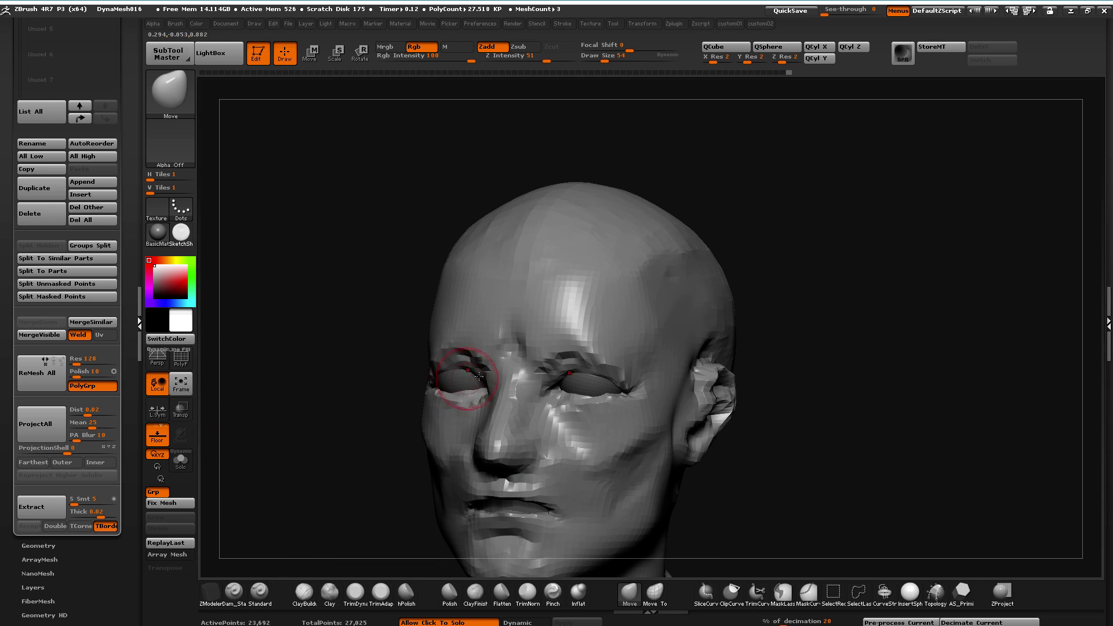
pyautogui.moveTo(385, 358); pyautogui.dragTo(463, 374)
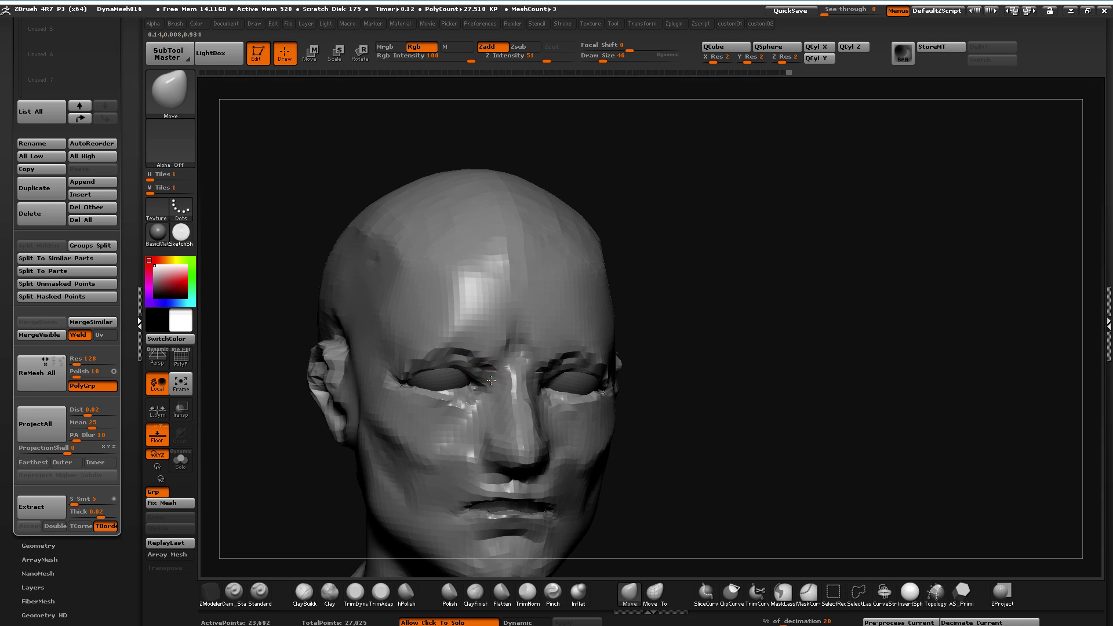
pyautogui.moveTo(255, 445)
pyautogui.mouseDown()
pyautogui.moveTo(258, 414)
pyautogui.moveTo(365, 410)
pyautogui.mouseUp()
# Isolate the nose with an inverted mask, reshape its tip with the Move brush, and clear the mask
pyautogui.moveTo(571, 365)
pyautogui.keyDown('ctrl'); pyautogui.mouseDown()
pyautogui.moveTo(522, 417)
pyautogui.moveTo(499, 425)
pyautogui.mouseUp(); pyautogui.keyUp('ctrl')
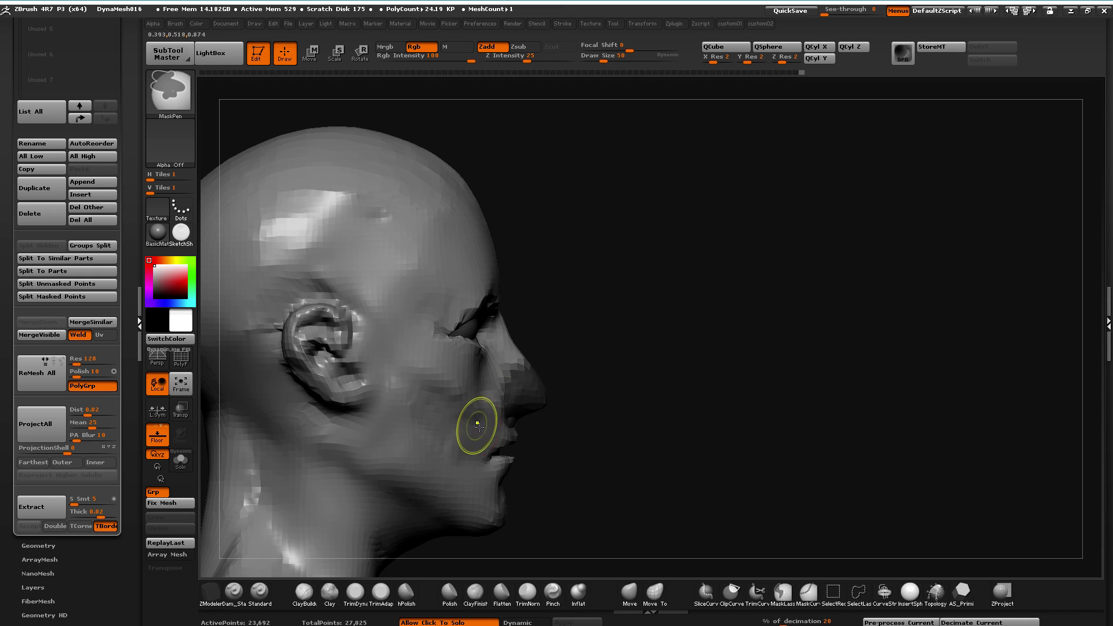
pyautogui.keyDown('ctrl'); pyautogui.click(565, 530); pyautogui.keyUp('ctrl')
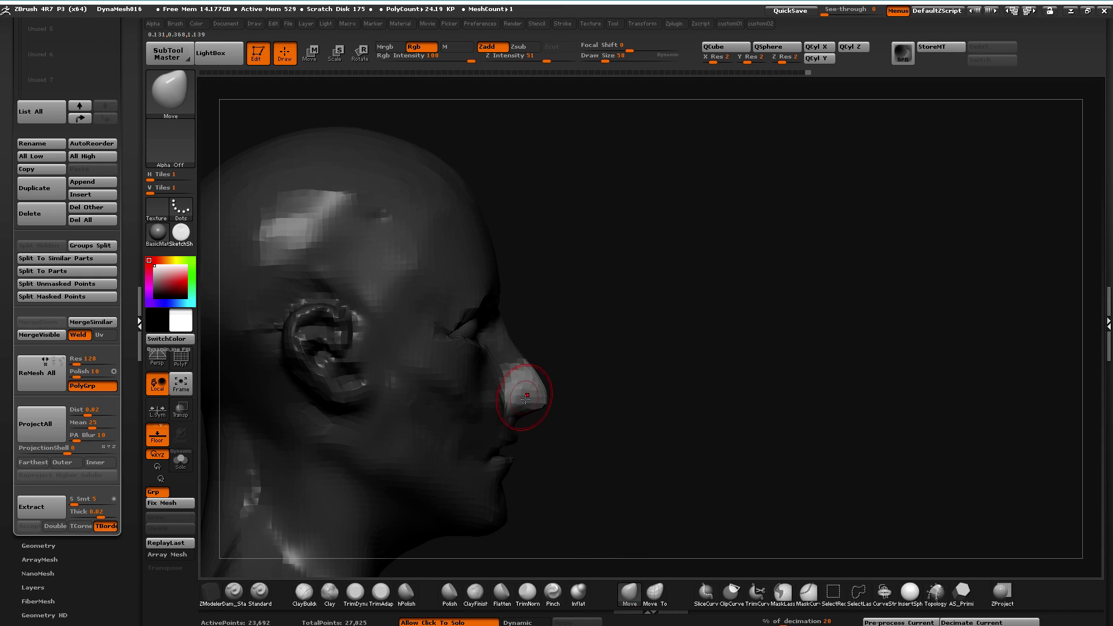
pyautogui.moveTo(499, 407); pyautogui.dragTo(546, 390)
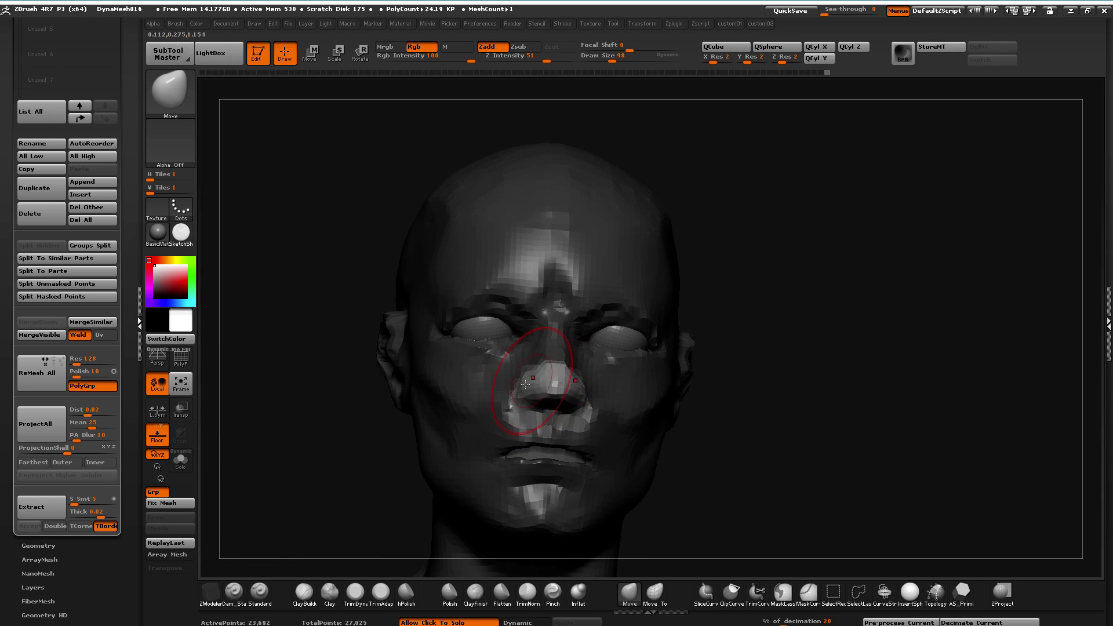
pyautogui.keyDown('ctrl'); pyautogui.moveTo(294, 457); pyautogui.dragTo(301, 452); pyautogui.keyUp('ctrl')
pyautogui.moveTo(301, 452); pyautogui.dragTo(417, 393)
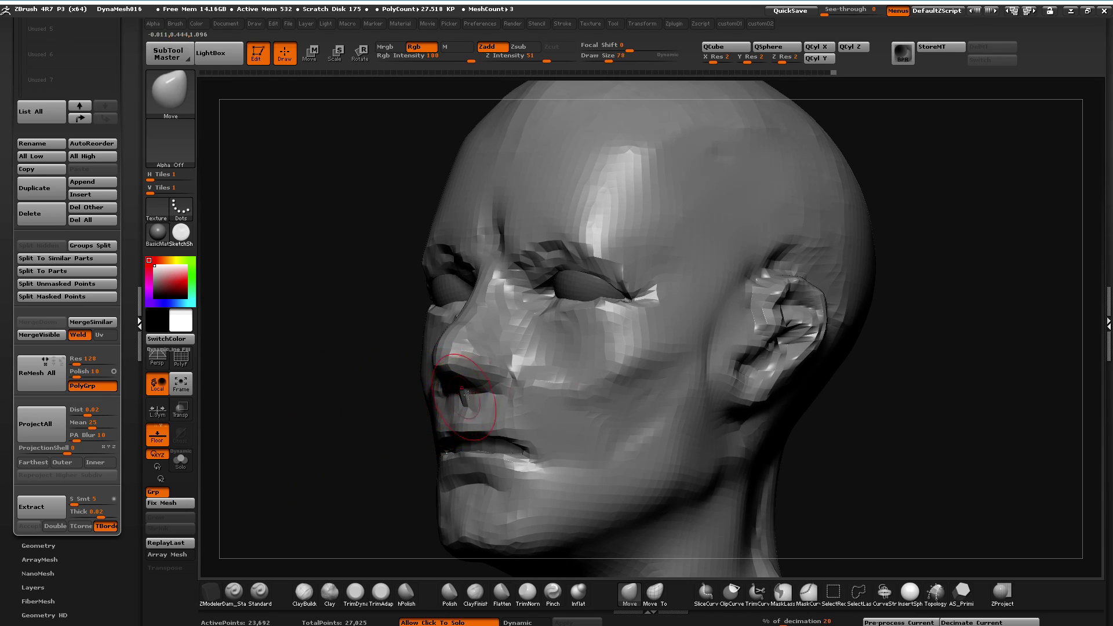
# Mask the area around the upper lip, build up the cheek along the nasolabial fold with the Clay brush, and smooth it
pyautogui.press('ctrl')
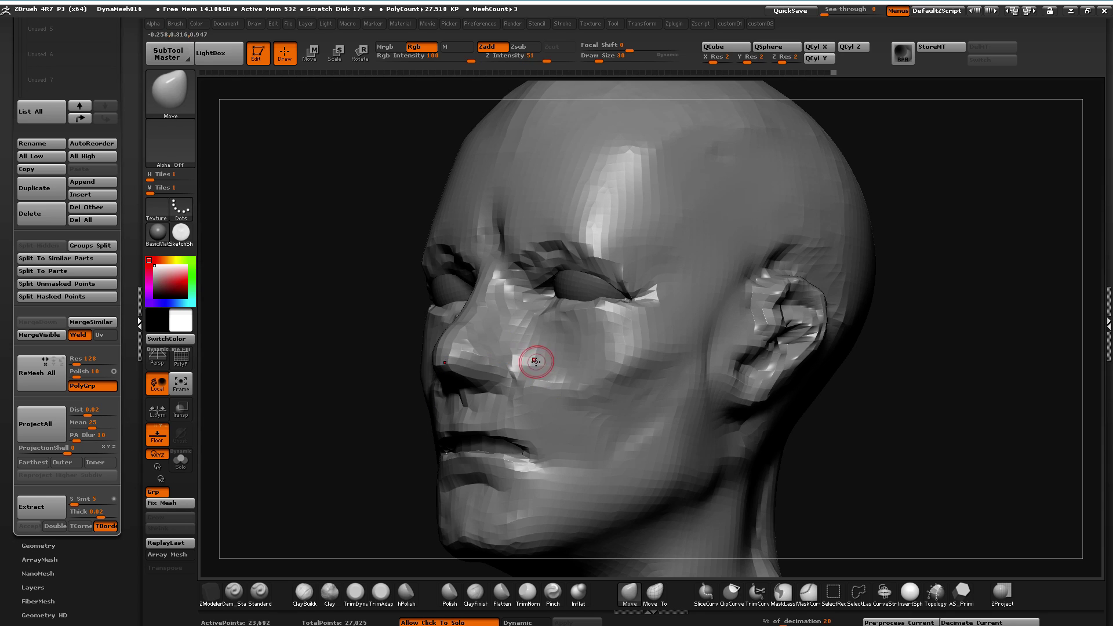
pyautogui.press('ctrl')
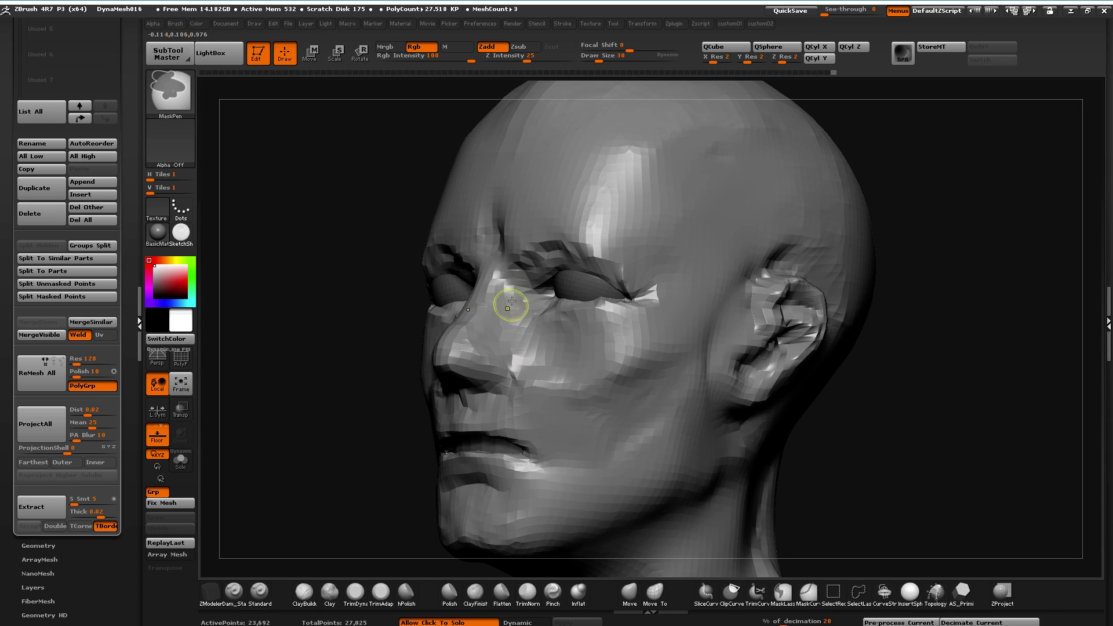
pyautogui.moveTo(371, 325)
pyautogui.mouseDown()
pyautogui.moveTo(373, 340)
pyautogui.moveTo(347, 348)
pyautogui.mouseUp()
pyautogui.press('ctrl')
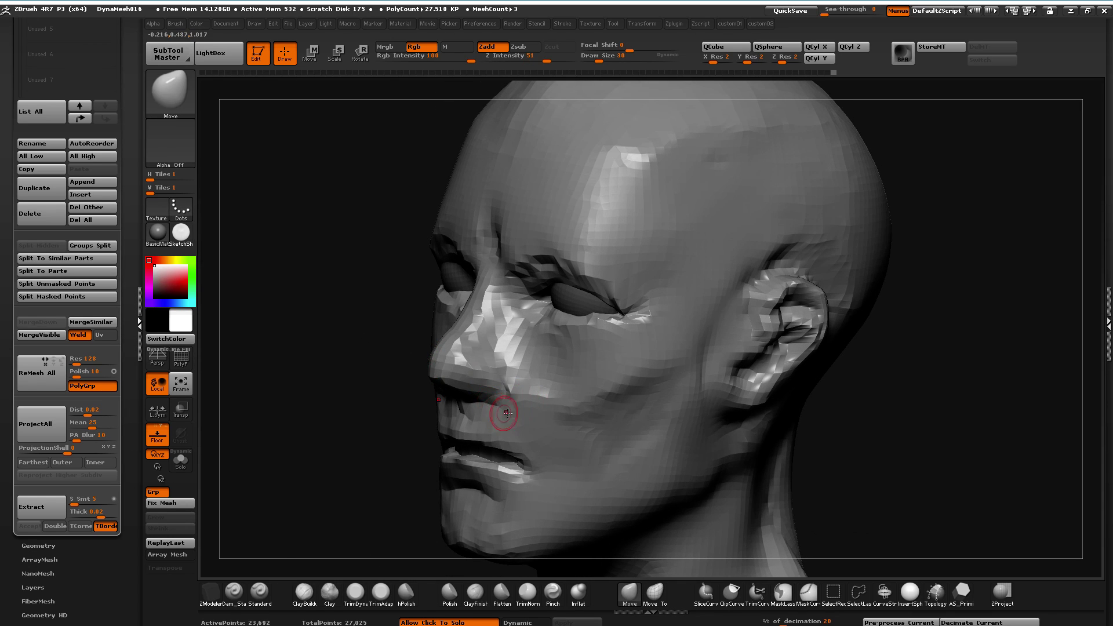
pyautogui.moveTo(497, 384)
pyautogui.keyDown('ctrl'); pyautogui.mouseDown()
pyautogui.moveTo(510, 457)
pyautogui.moveTo(459, 423)
pyautogui.mouseUp(); pyautogui.keyUp('ctrl')
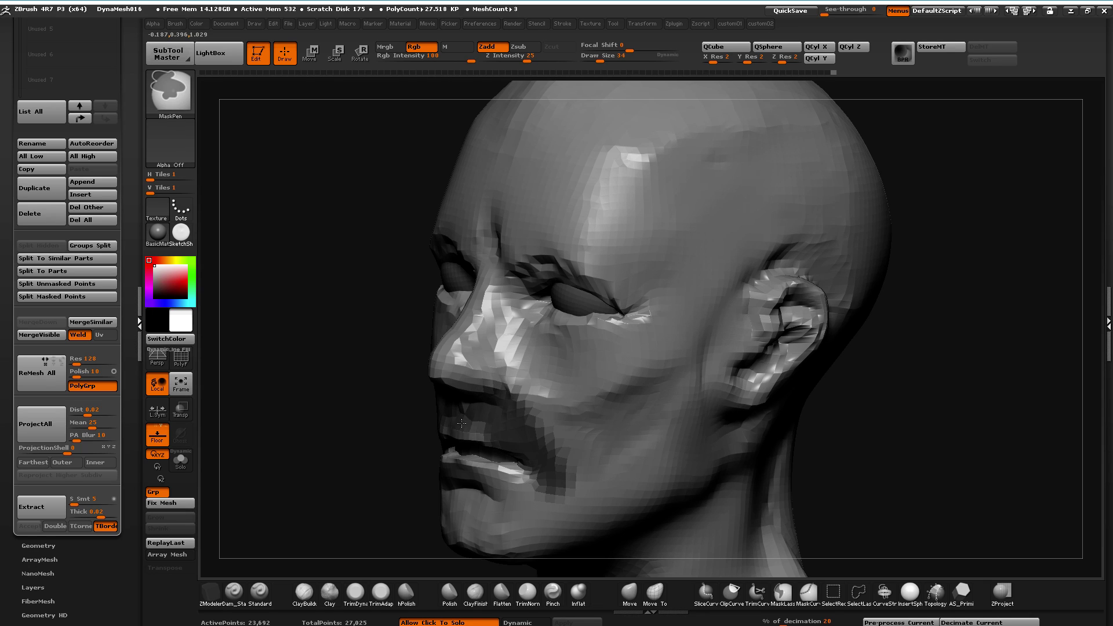
pyautogui.click(337, 590)
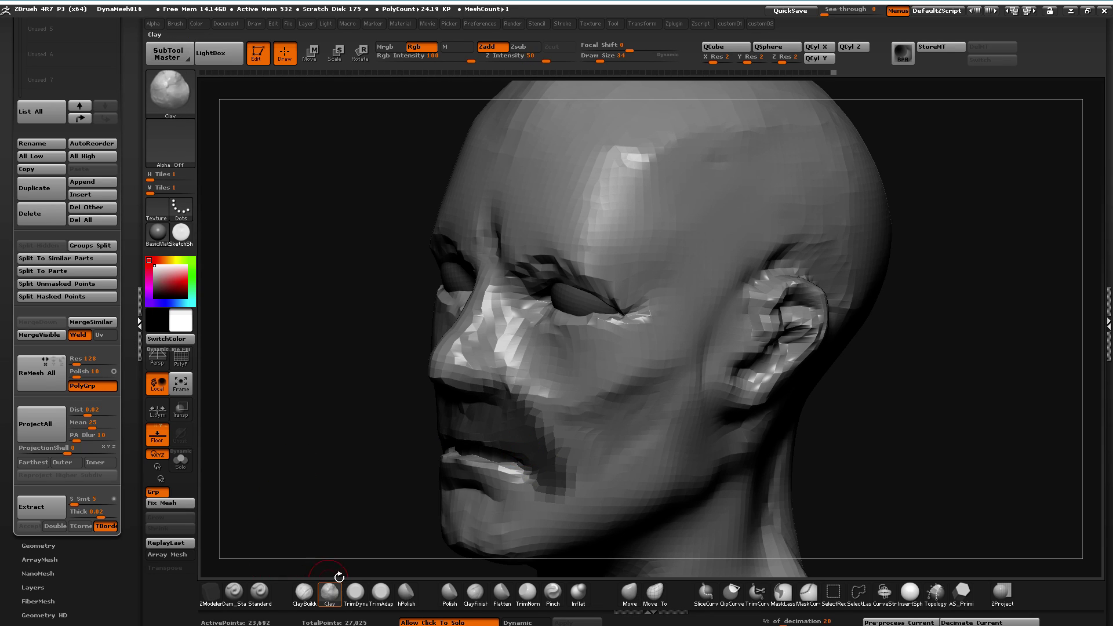
pyautogui.moveTo(535, 392)
pyautogui.mouseDown()
pyautogui.moveTo(529, 377)
pyautogui.moveTo(557, 432)
pyautogui.mouseUp()
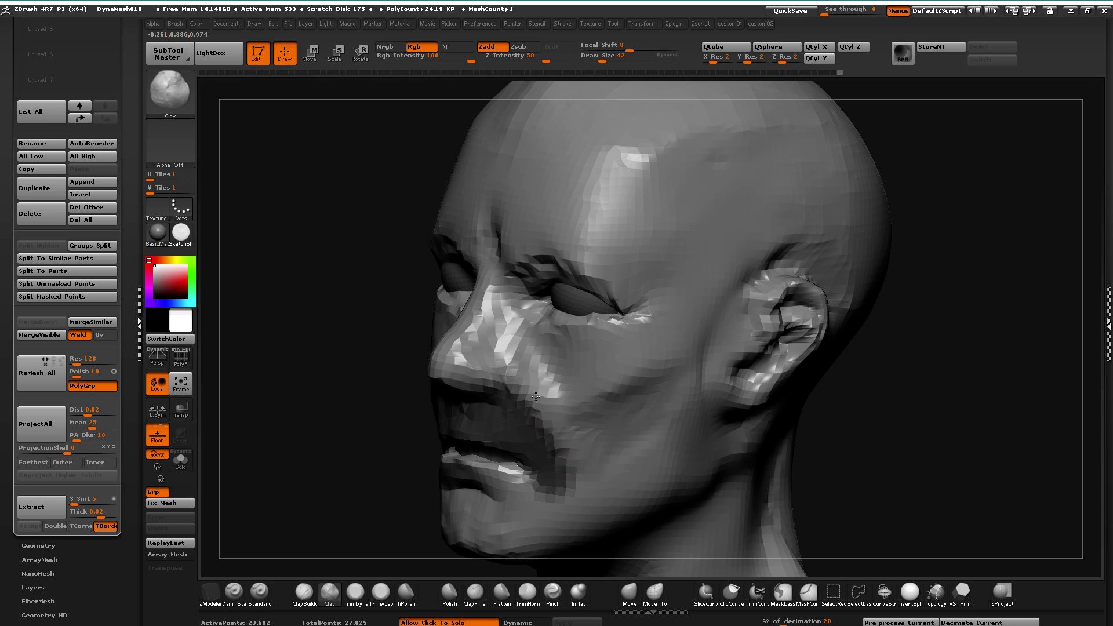
pyautogui.keyDown('shift'); pyautogui.moveTo(261, 318); pyautogui.dragTo(374, 374); pyautogui.keyUp('shift')
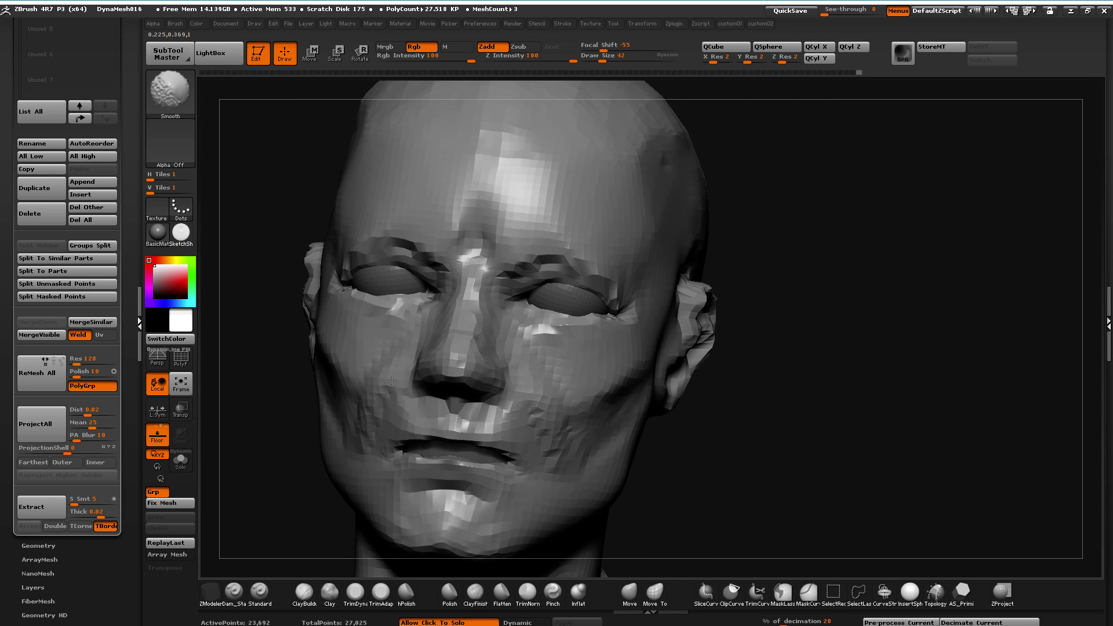
pyautogui.moveTo(267, 425)
pyautogui.mouseDown()
pyautogui.moveTo(251, 382)
pyautogui.moveTo(218, 392)
pyautogui.moveTo(260, 377)
pyautogui.moveTo(279, 393)
pyautogui.moveTo(420, 412)
pyautogui.moveTo(323, 422)
pyautogui.mouseUp()
# Solo the bust and build up the back and side of the neck with the Clay brush
pyautogui.click(628, 594)
pyautogui.moveTo(295, 326); pyautogui.dragTo(311, 303)
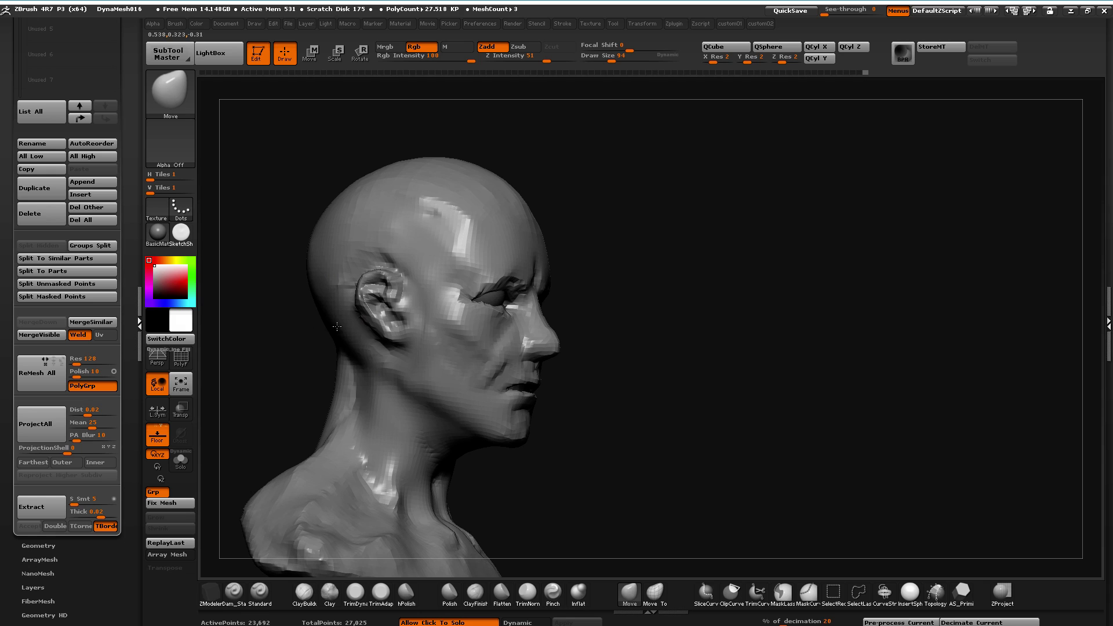
pyautogui.hotkey('alt', 'shift', 's')
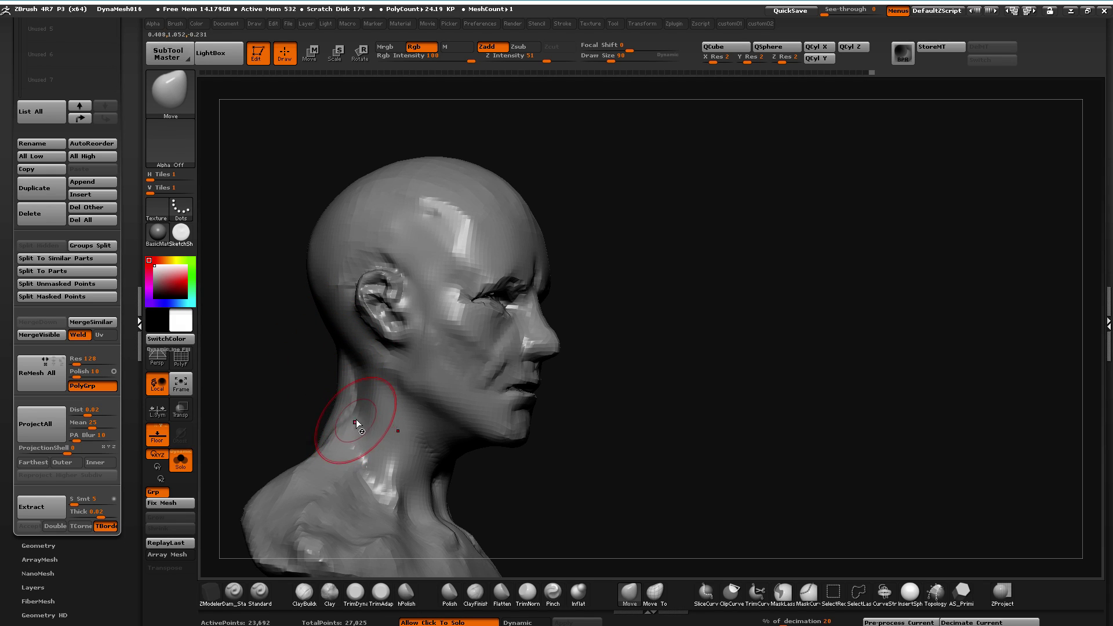
pyautogui.click(329, 591)
pyautogui.press('[')
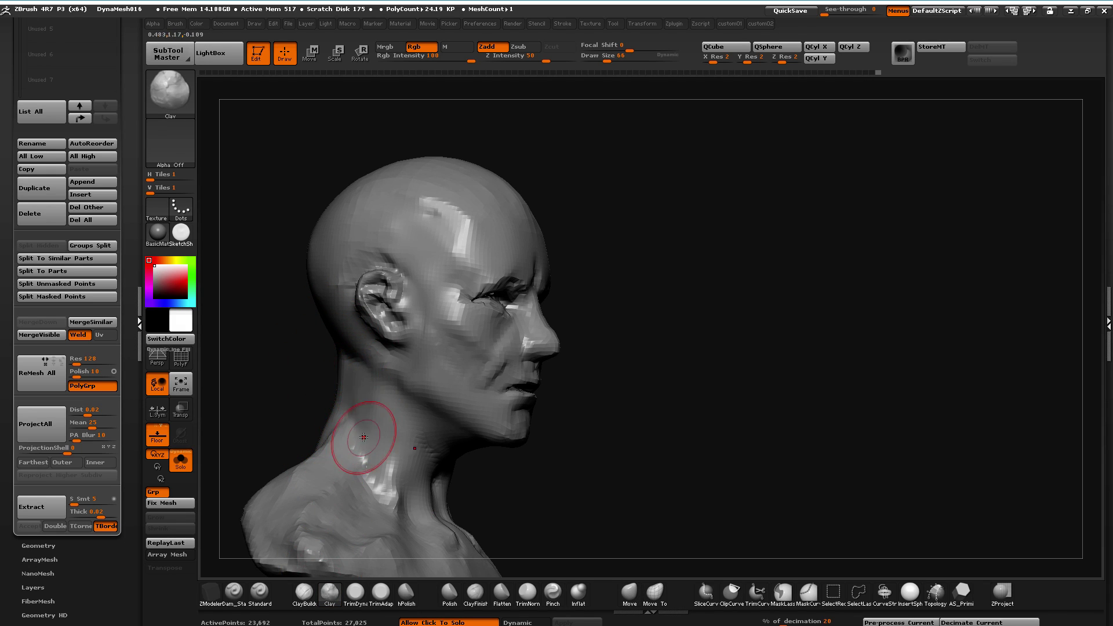
pyautogui.moveTo(351, 378); pyautogui.dragTo(344, 412)
pyautogui.moveTo(265, 429)
pyautogui.keyDown('alt'); pyautogui.mouseDown()
pyautogui.moveTo(280, 373)
pyautogui.moveTo(224, 405)
pyautogui.moveTo(270, 432)
pyautogui.mouseUp(); pyautogui.keyUp('alt')
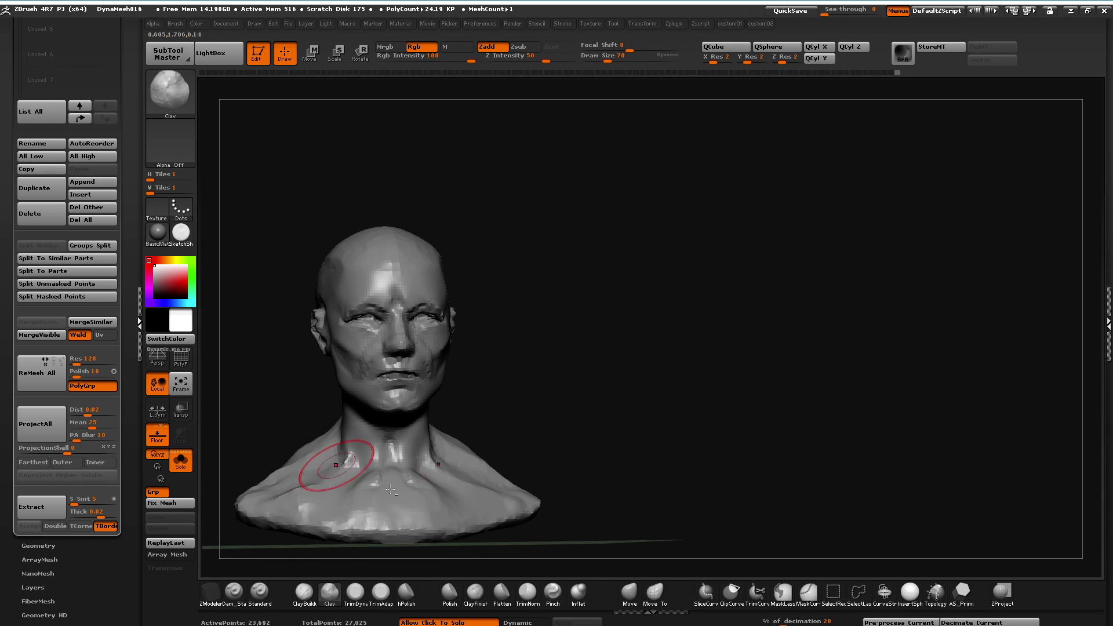
# Reshape the temple and side of the forehead with the Clay brush and smooth the area
pyautogui.moveTo(262, 356)
pyautogui.mouseDown()
pyautogui.moveTo(297, 393)
pyautogui.moveTo(291, 380)
pyautogui.moveTo(290, 393)
pyautogui.moveTo(239, 381)
pyautogui.moveTo(277, 360)
pyautogui.mouseUp()
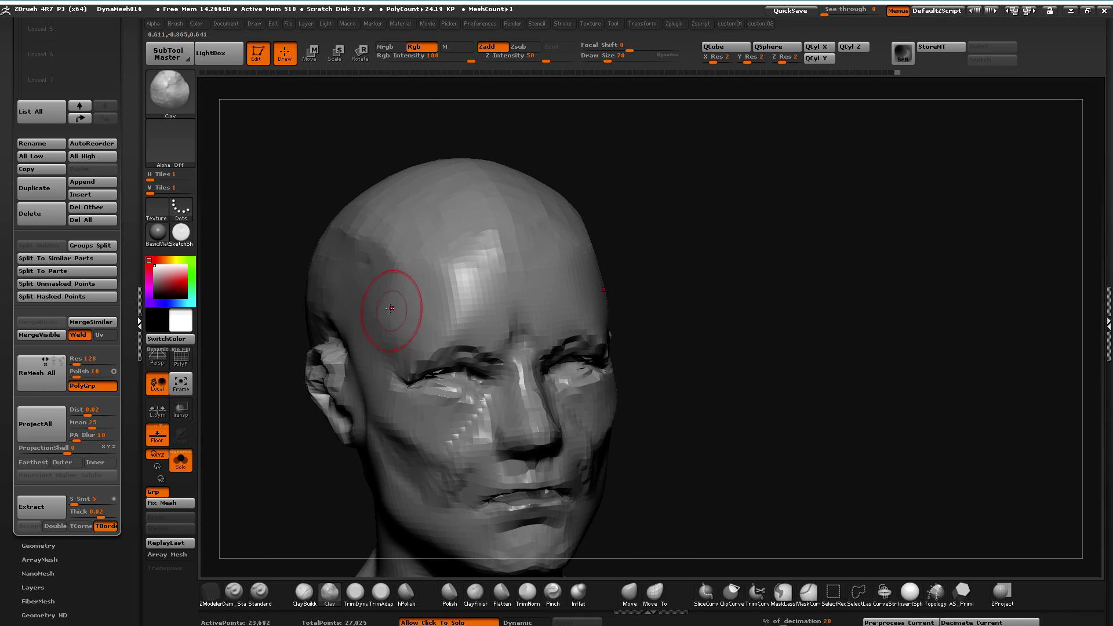
pyautogui.keyDown('alt'); pyautogui.moveTo(386, 292); pyautogui.dragTo(386, 327); pyautogui.keyUp('alt')
pyautogui.moveTo(372, 283); pyautogui.dragTo(365, 345)
pyautogui.moveTo(354, 282)
pyautogui.mouseDown()
pyautogui.moveTo(321, 294)
pyautogui.moveTo(360, 302)
pyautogui.moveTo(334, 299)
pyautogui.moveTo(231, 353)
pyautogui.moveTo(220, 383)
pyautogui.mouseUp()
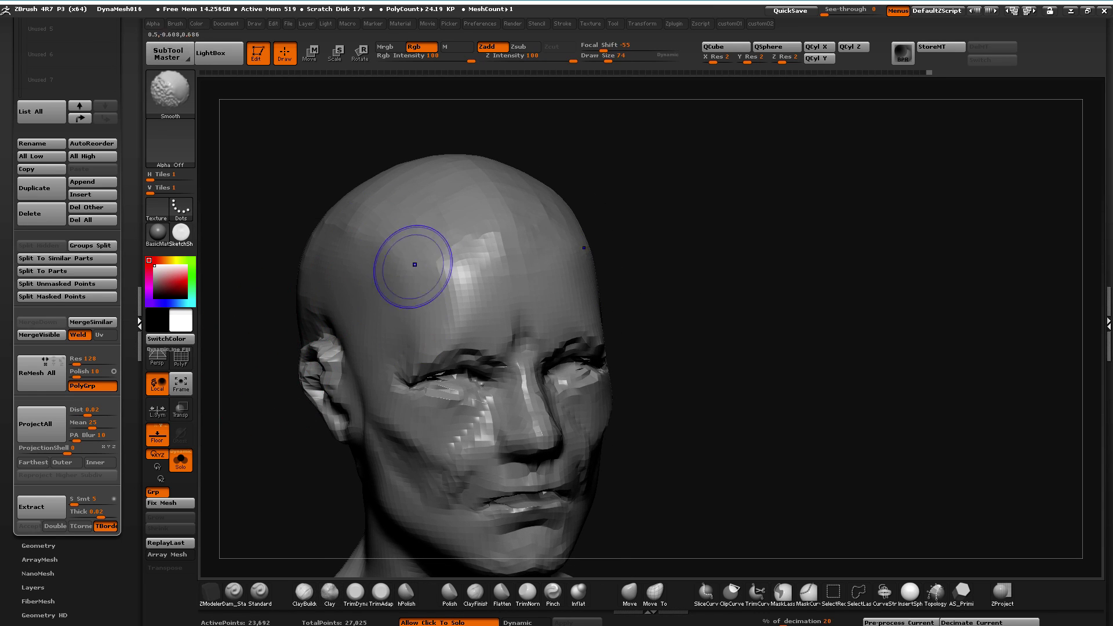
pyautogui.moveTo(259, 303)
pyautogui.mouseDown()
pyautogui.moveTo(693, 522)
pyautogui.moveTo(447, 317)
pyautogui.mouseUp()
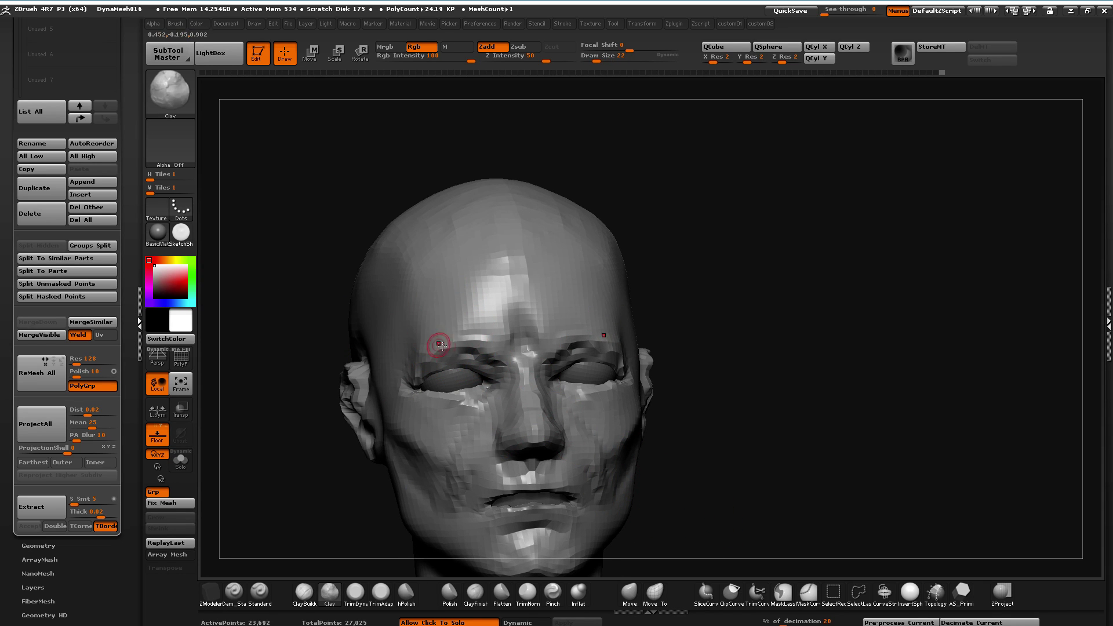
# Select the eyeball subtool and draw a Transpose Scale line outward from the eye's center
pyautogui.moveTo(315, 395)
pyautogui.mouseDown()
pyautogui.moveTo(303, 422)
pyautogui.moveTo(304, 377)
pyautogui.moveTo(328, 390)
pyautogui.mouseUp()
pyautogui.keyDown('alt'); pyautogui.click(447, 374); pyautogui.keyUp('alt')
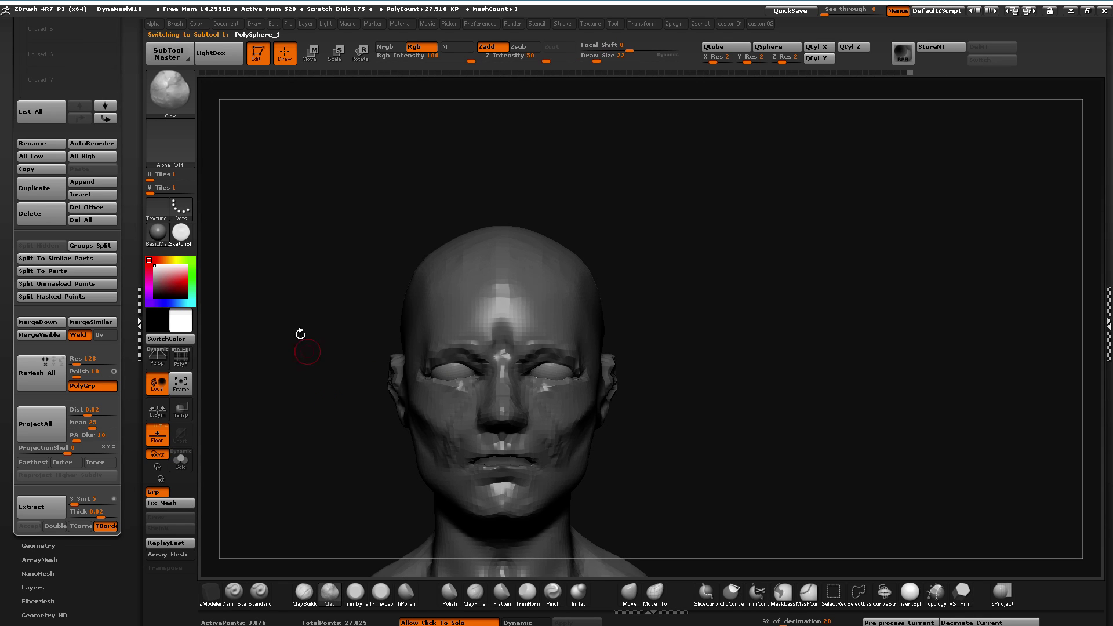
pyautogui.click(311, 62)
pyautogui.click(337, 59)
pyautogui.moveTo(455, 369); pyautogui.dragTo(339, 415)
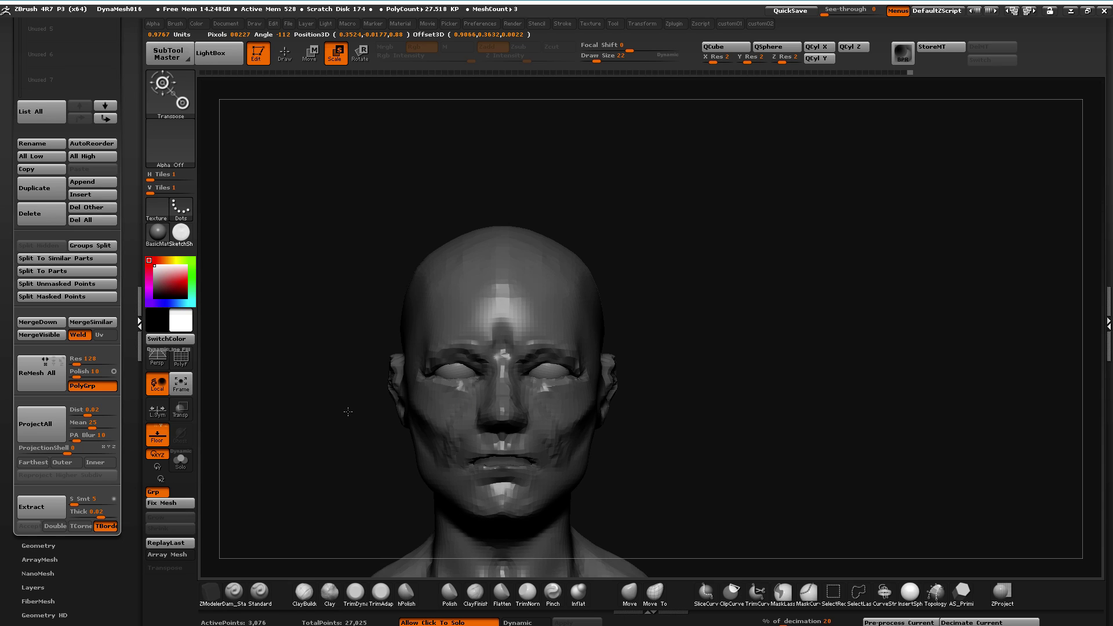
pyautogui.moveTo(352, 408); pyautogui.dragTo(352, 408)
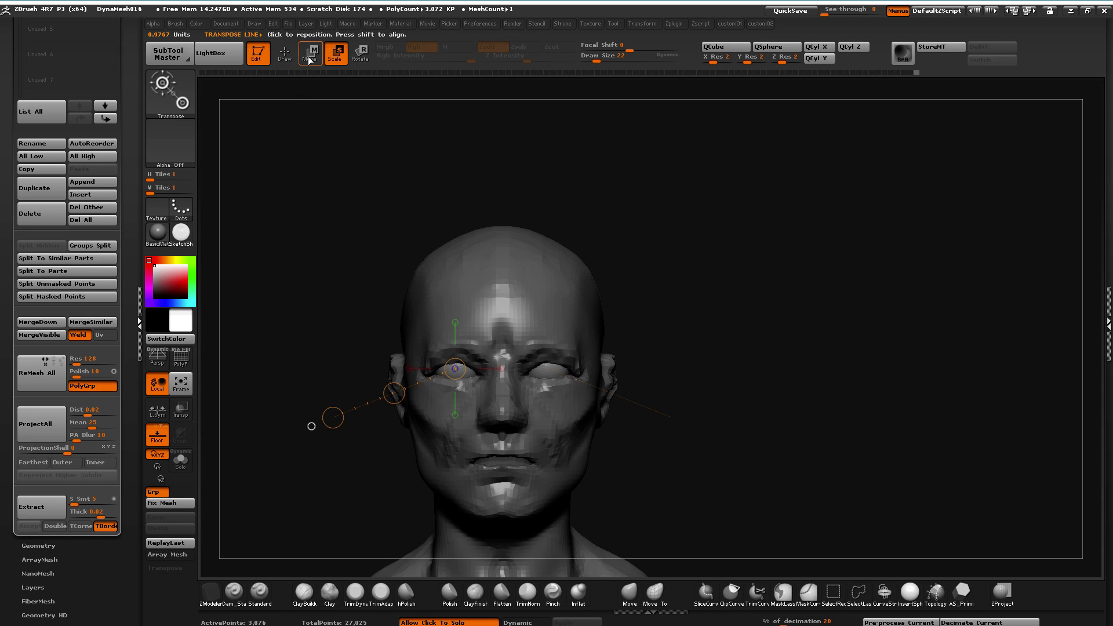
# Reposition the eyeballs in their sockets with Transpose Move, checking the fit from several angles
pyautogui.click(310, 62)
pyautogui.keyDown('alt'); pyautogui.moveTo(313, 261); pyautogui.dragTo(342, 359); pyautogui.keyUp('alt')
pyautogui.moveTo(255, 299)
pyautogui.mouseDown()
pyautogui.moveTo(286, 251)
pyautogui.moveTo(304, 252)
pyautogui.moveTo(259, 304)
pyautogui.mouseUp()
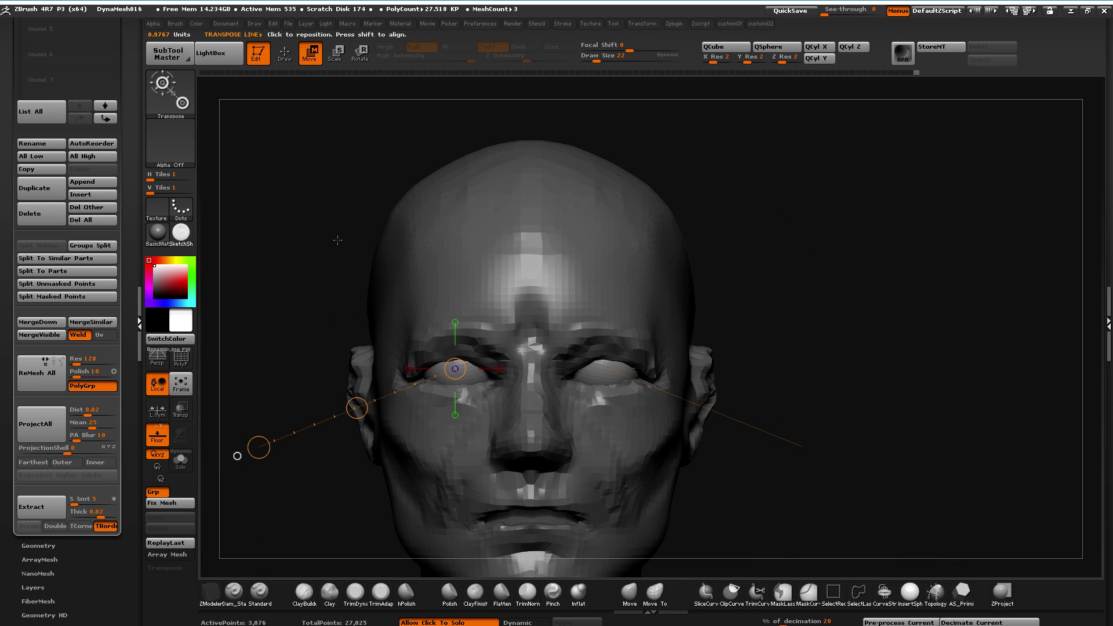
pyautogui.moveTo(457, 380); pyautogui.dragTo(464, 522)
pyautogui.moveTo(461, 452); pyautogui.dragTo(463, 460)
pyautogui.moveTo(290, 313); pyautogui.dragTo(426, 334)
pyautogui.moveTo(690, 512)
pyautogui.mouseDown()
pyautogui.moveTo(636, 521)
pyautogui.moveTo(687, 521)
pyautogui.mouseUp()
pyautogui.moveTo(458, 380)
pyautogui.keyDown('shift'); pyautogui.mouseDown()
pyautogui.moveTo(579, 380)
pyautogui.moveTo(517, 383)
pyautogui.mouseUp(); pyautogui.keyUp('shift')
pyautogui.keyDown('shift'); pyautogui.moveTo(659, 529); pyautogui.dragTo(585, 505); pyautogui.keyUp('shift')
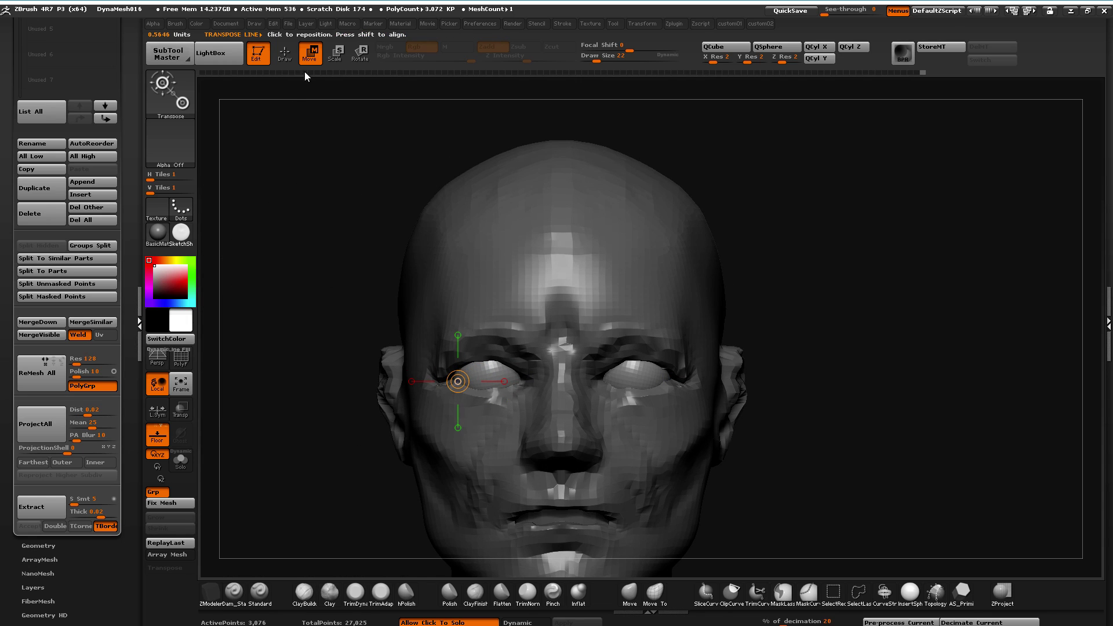
# Return to the head subtool and adjust the outer eye corners with the Move brush from front and side
pyautogui.click(285, 53)
pyautogui.keyDown('alt'); pyautogui.click(412, 377); pyautogui.keyUp('alt')
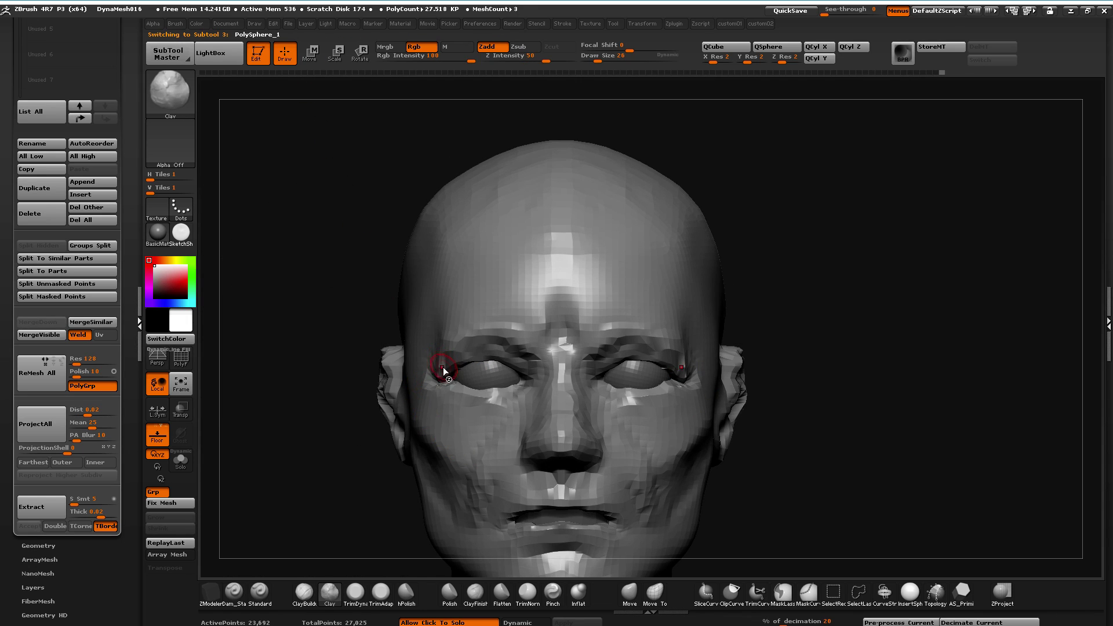
pyautogui.click(627, 595)
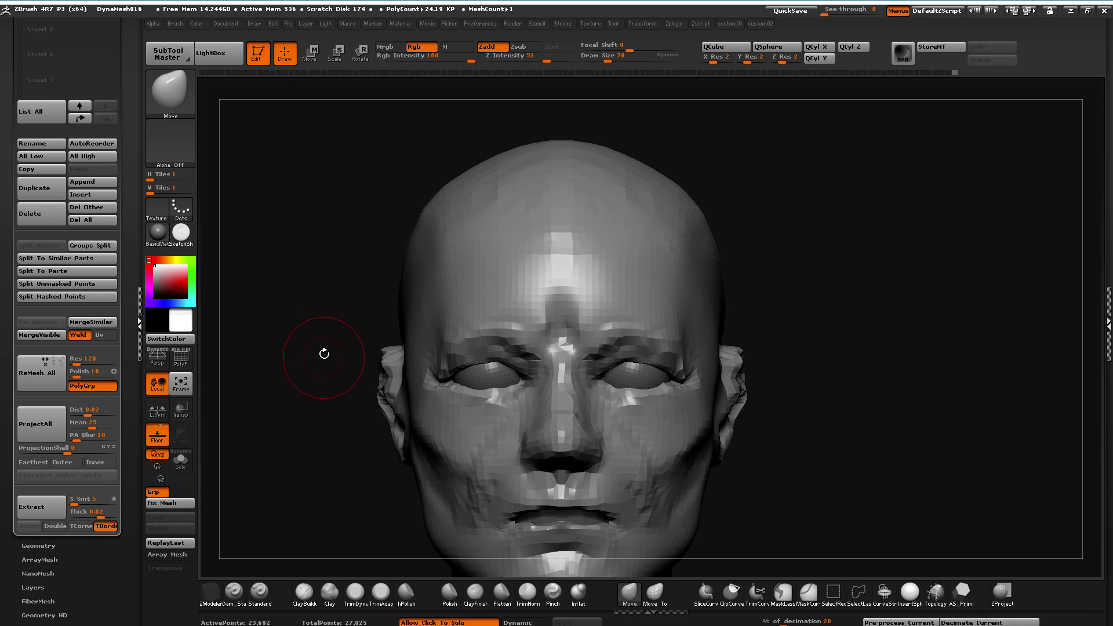
pyautogui.moveTo(326, 366); pyautogui.dragTo(433, 387)
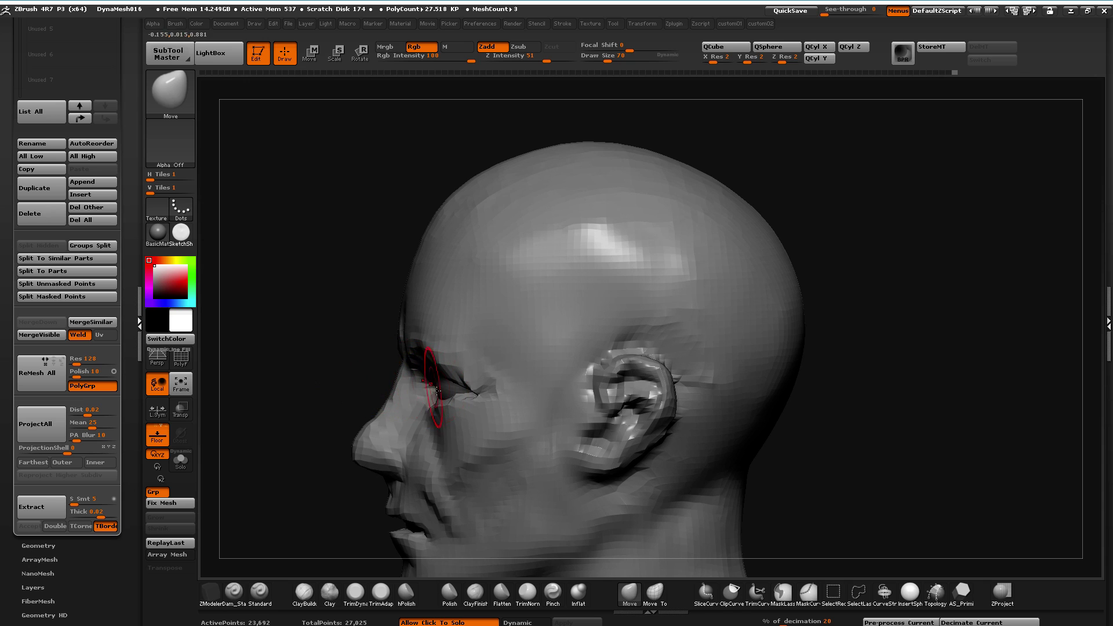
pyautogui.moveTo(303, 351)
pyautogui.mouseDown()
pyautogui.moveTo(405, 325)
pyautogui.moveTo(248, 318)
pyautogui.moveTo(507, 362)
pyautogui.mouseUp()
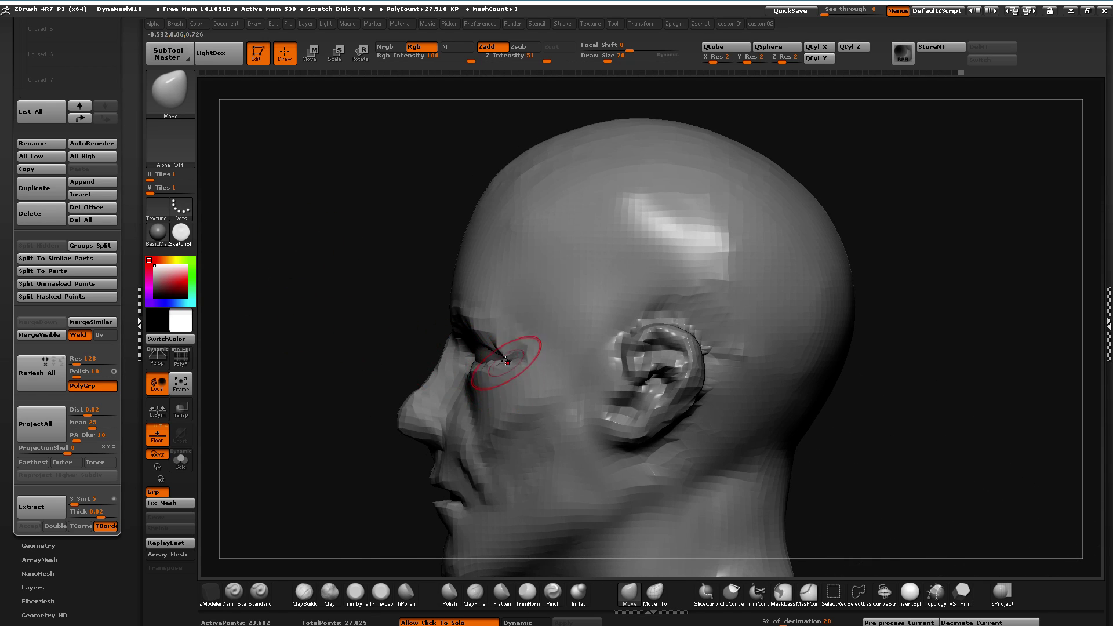
pyautogui.moveTo(416, 334); pyautogui.dragTo(241, 302)
# Hide the shoulders and chest with the SelectLasso brush, leaving only the head and upper neck
pyautogui.moveTo(642, 545); pyautogui.dragTo(593, 392)
pyautogui.moveTo(285, 186); pyautogui.dragTo(336, 369)
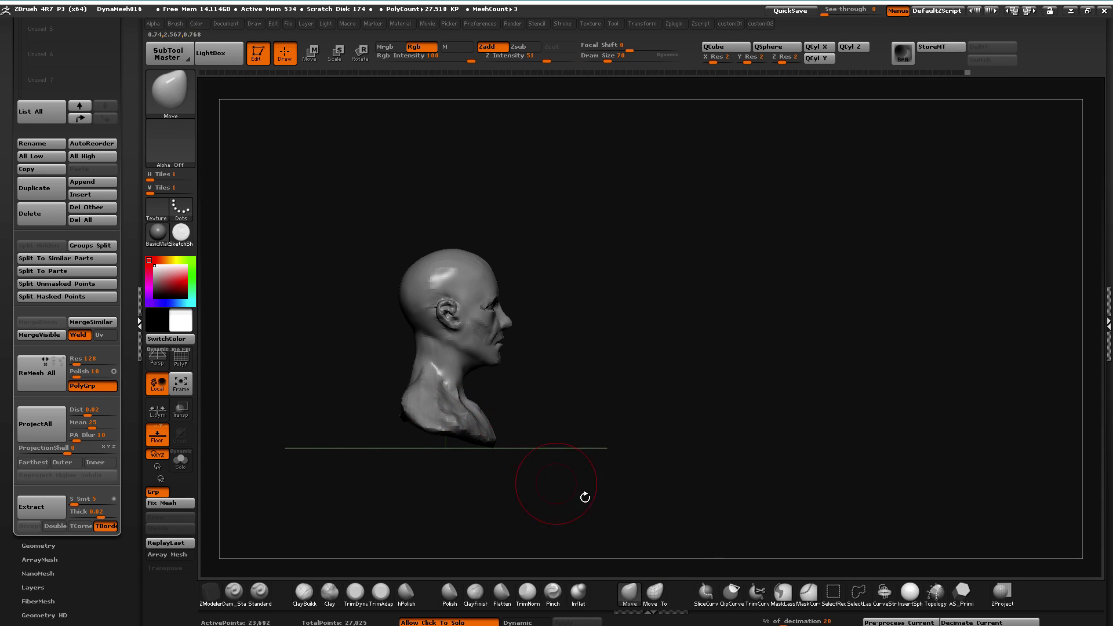
pyautogui.hotkey('ctrl', 'shift')
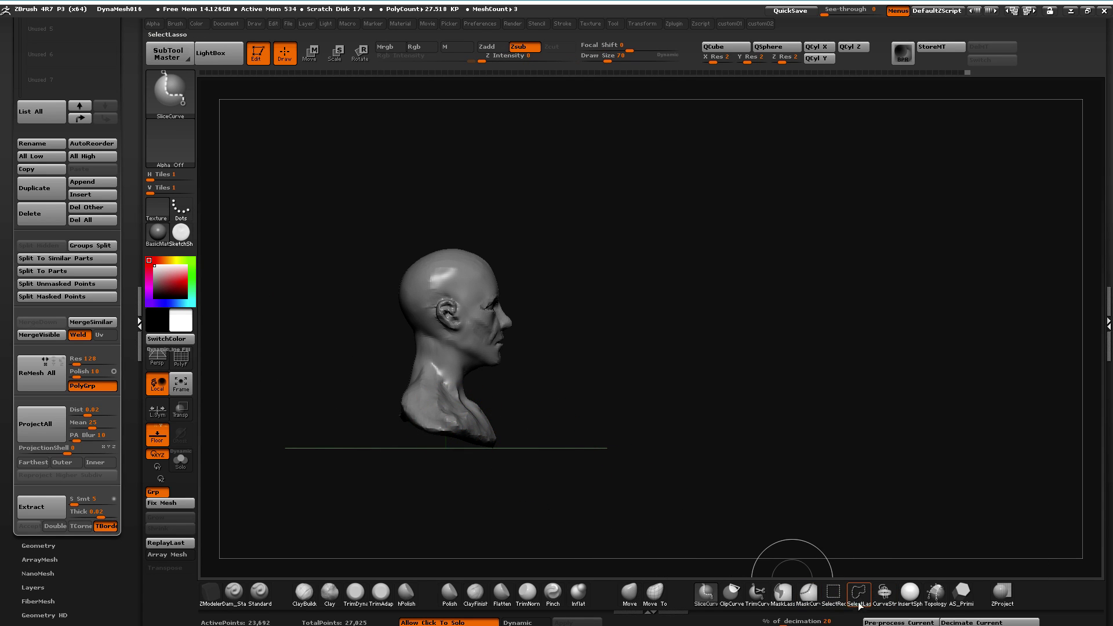
pyautogui.click(859, 592)
pyautogui.moveTo(470, 393)
pyautogui.keyDown('ctrl'); pyautogui.keyDown('shift'); pyautogui.mouseDown()
pyautogui.moveTo(390, 484)
pyautogui.moveTo(340, 437)
pyautogui.moveTo(329, 445)
pyautogui.mouseUp(); pyautogui.keyUp('shift'); pyautogui.keyUp('ctrl')
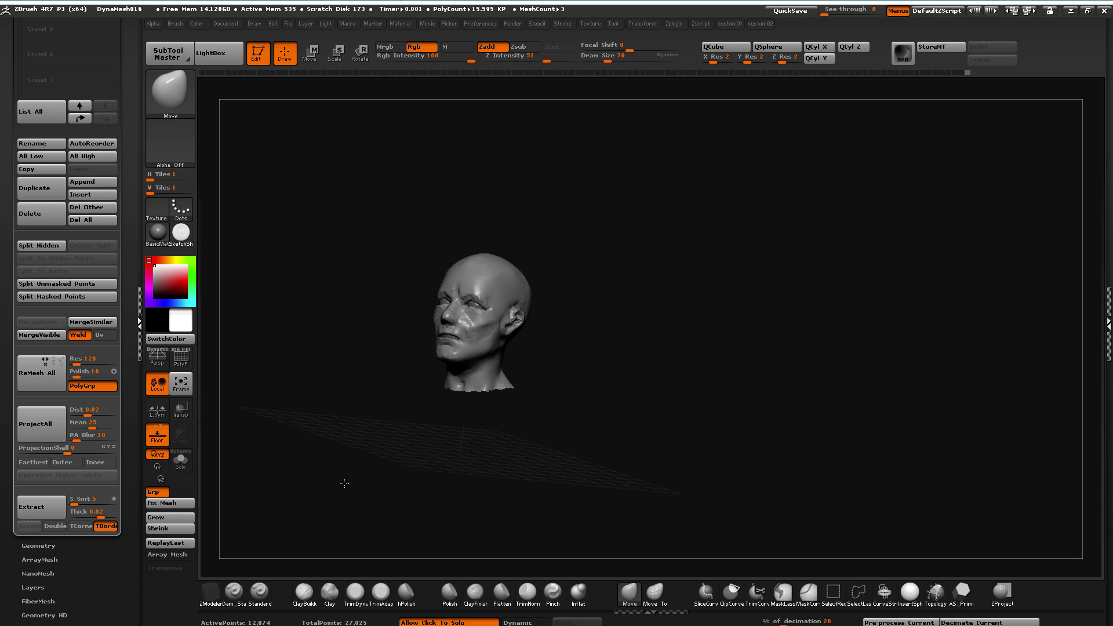
# Reshape the jawline and underside of the face from below with a large Move brush
pyautogui.keyDown('alt'); pyautogui.moveTo(511, 449); pyautogui.dragTo(636, 494); pyautogui.keyUp('alt')
pyautogui.keyDown('alt'); pyautogui.moveTo(696, 404); pyautogui.dragTo(749, 410); pyautogui.keyUp('alt')
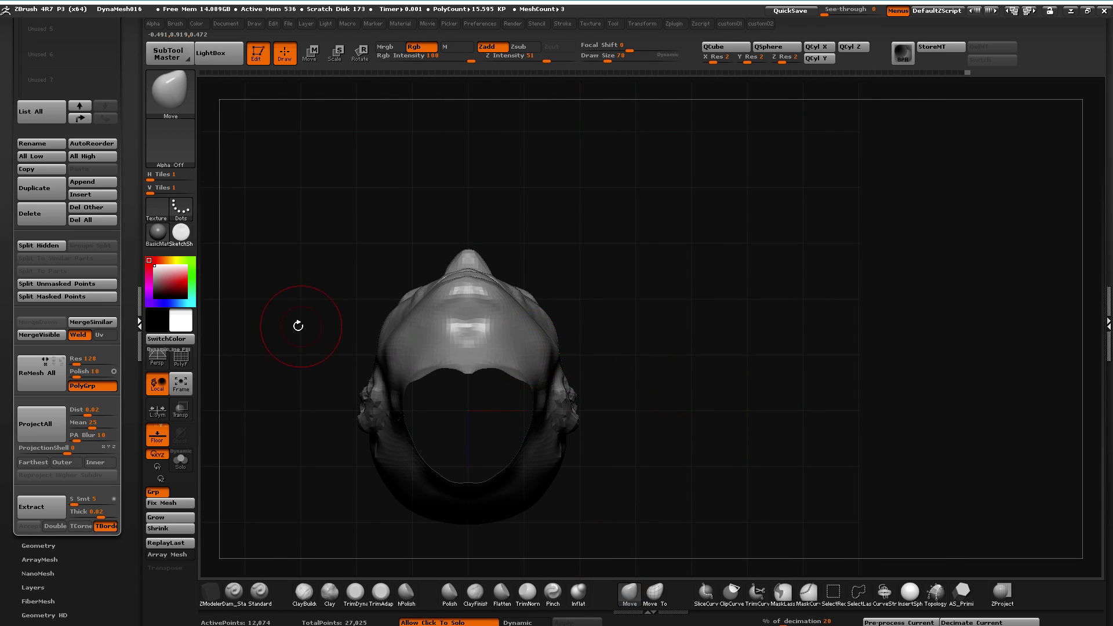
pyautogui.moveTo(299, 279); pyautogui.dragTo(457, 295)
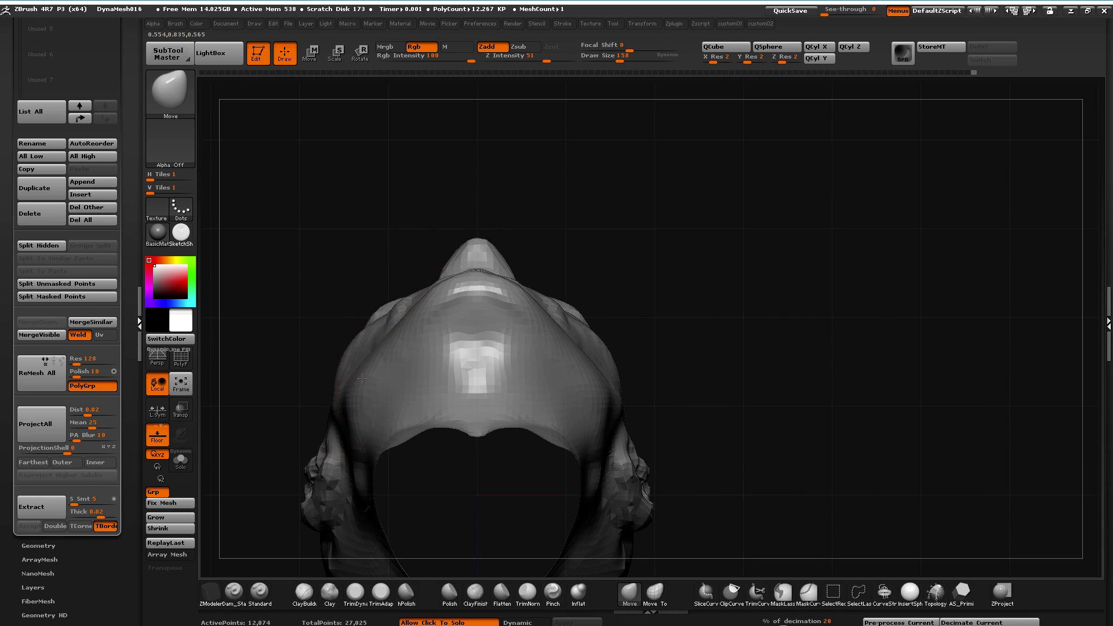
pyautogui.moveTo(251, 360); pyautogui.dragTo(273, 367)
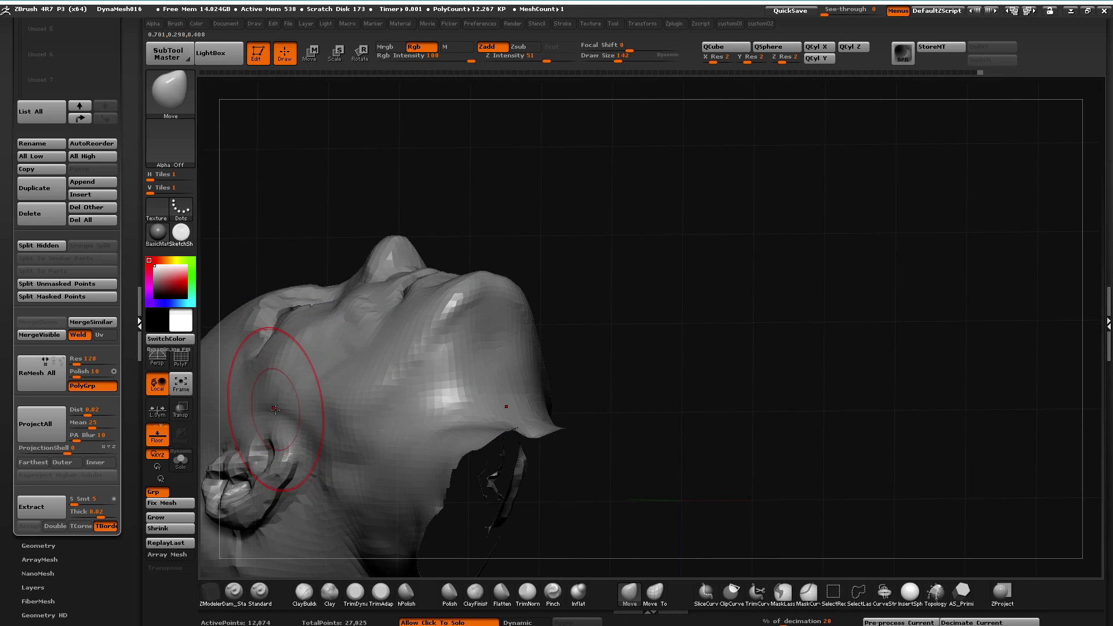
pyautogui.moveTo(264, 233); pyautogui.dragTo(419, 272)
pyautogui.keyDown('alt'); pyautogui.moveTo(282, 195); pyautogui.dragTo(354, 255); pyautogui.keyUp('alt')
# Reshape the lips and mouth corners with a smaller Move brush from below, front and side
pyautogui.press('[')
pyautogui.press('[')
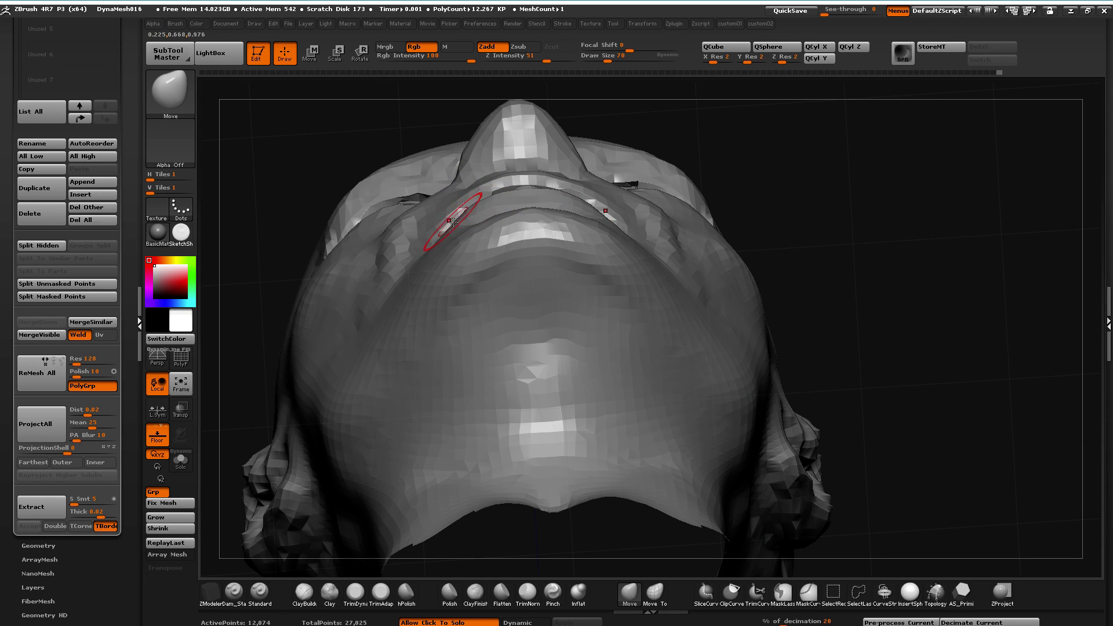
pyautogui.moveTo(261, 182)
pyautogui.mouseDown()
pyautogui.moveTo(261, 268)
pyautogui.moveTo(323, 298)
pyautogui.moveTo(258, 331)
pyautogui.moveTo(260, 343)
pyautogui.moveTo(423, 298)
pyautogui.moveTo(463, 325)
pyautogui.moveTo(545, 318)
pyautogui.moveTo(426, 331)
pyautogui.mouseUp()
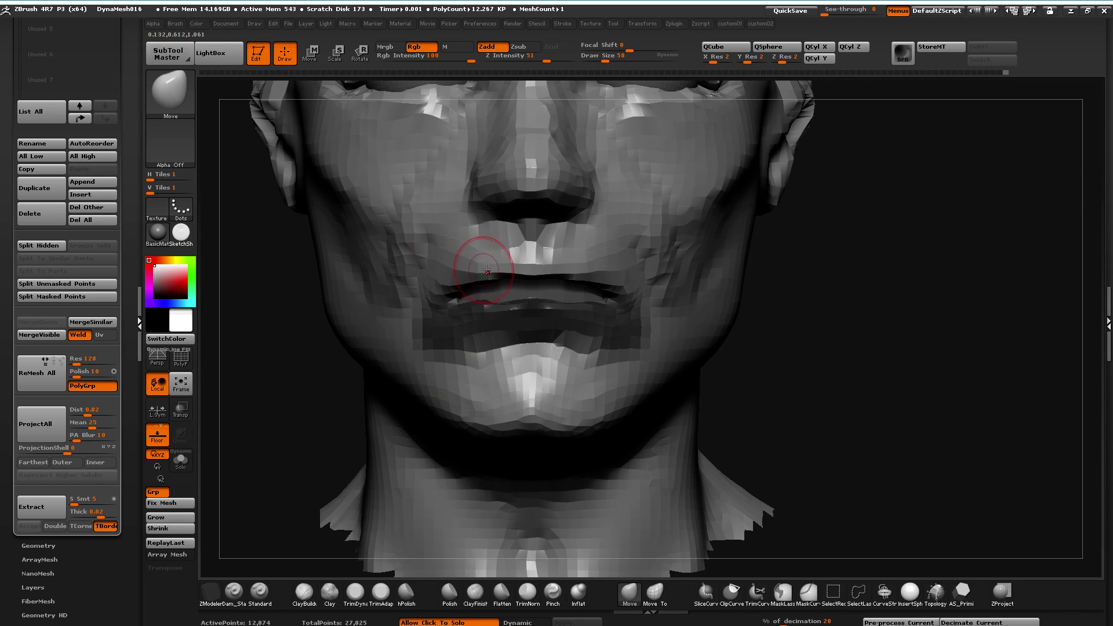
pyautogui.moveTo(546, 60); pyautogui.dragTo(526, 60)
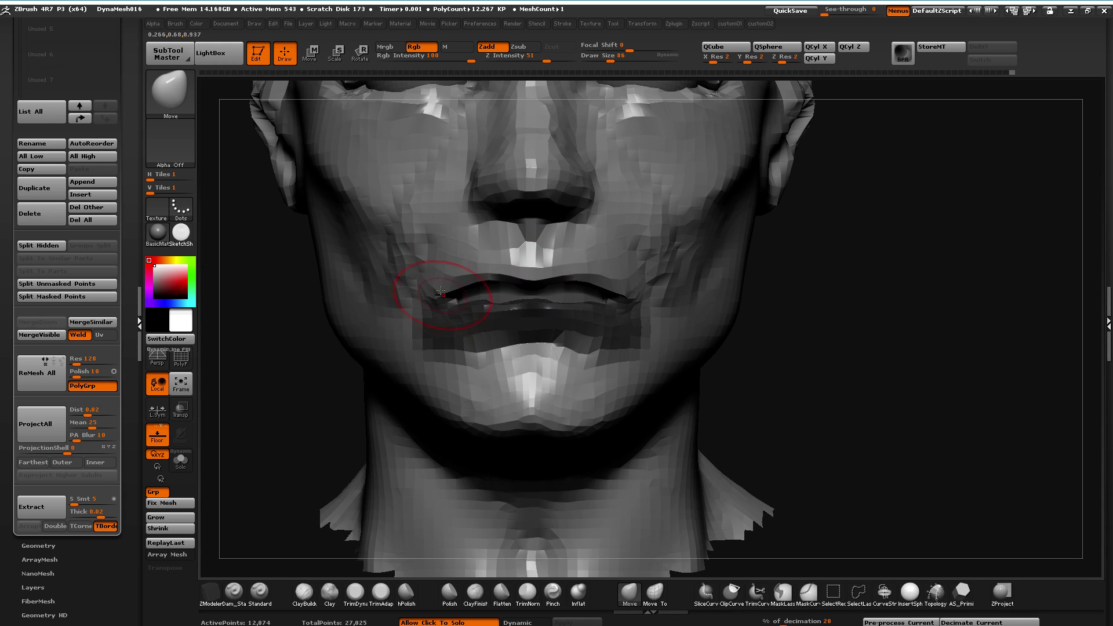
pyautogui.moveTo(264, 320); pyautogui.dragTo(352, 300)
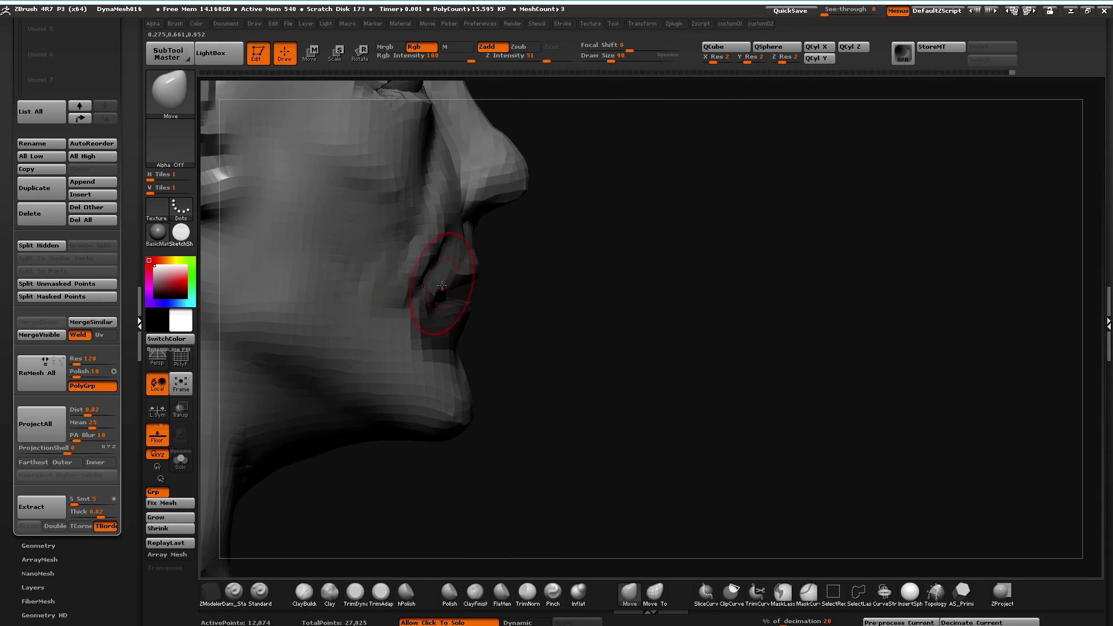
pyautogui.moveTo(498, 365)
pyautogui.keyDown('shift'); pyautogui.mouseDown()
pyautogui.moveTo(439, 329)
pyautogui.moveTo(415, 295)
pyautogui.mouseUp(); pyautogui.keyUp('shift')
pyautogui.moveTo(228, 343)
pyautogui.keyDown('alt'); pyautogui.mouseDown()
pyautogui.moveTo(279, 323)
pyautogui.moveTo(289, 392)
pyautogui.mouseUp(); pyautogui.keyUp('alt')
pyautogui.moveTo(524, 354); pyautogui.dragTo(423, 348)
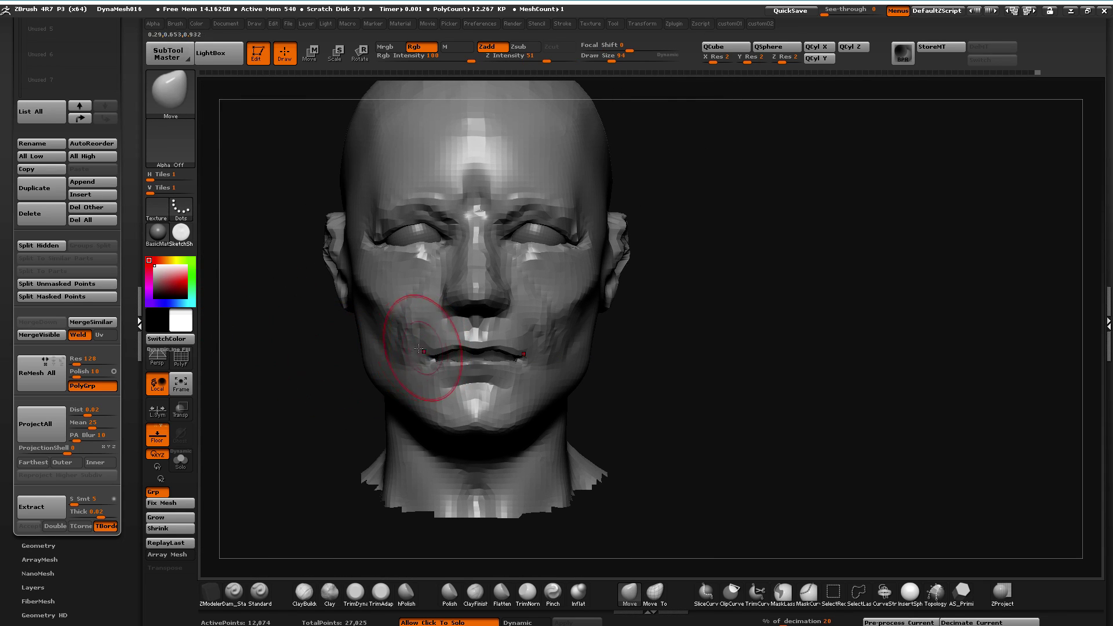
# Refine the mouth profile, chin and jaw with the Move brush, working from both sides and below
pyautogui.moveTo(260, 328); pyautogui.dragTo(380, 341)
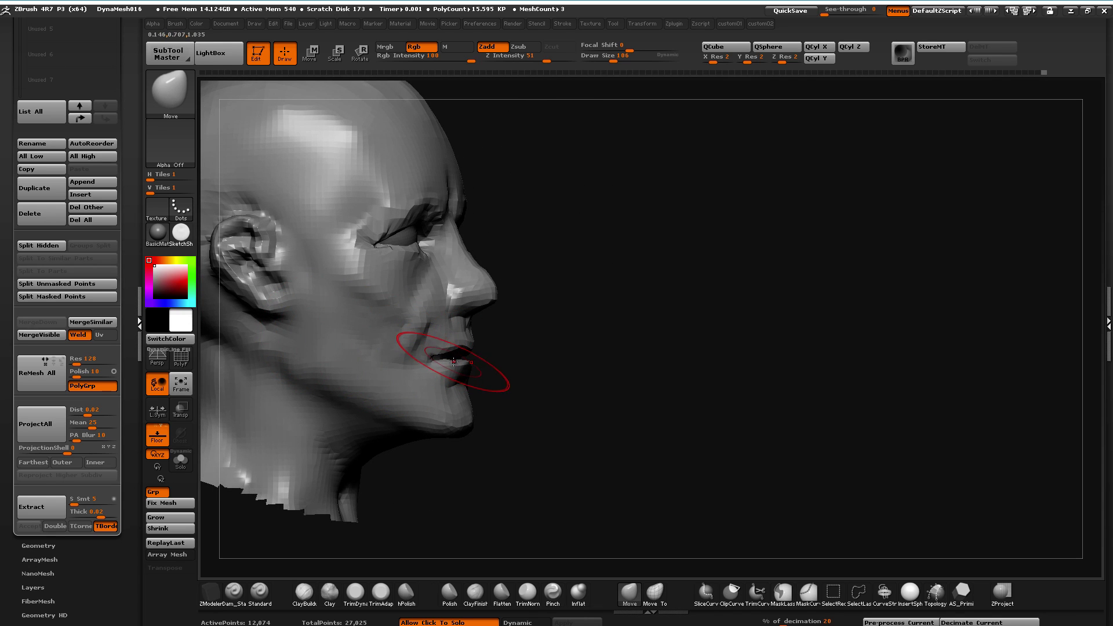
pyautogui.moveTo(544, 417); pyautogui.dragTo(427, 270)
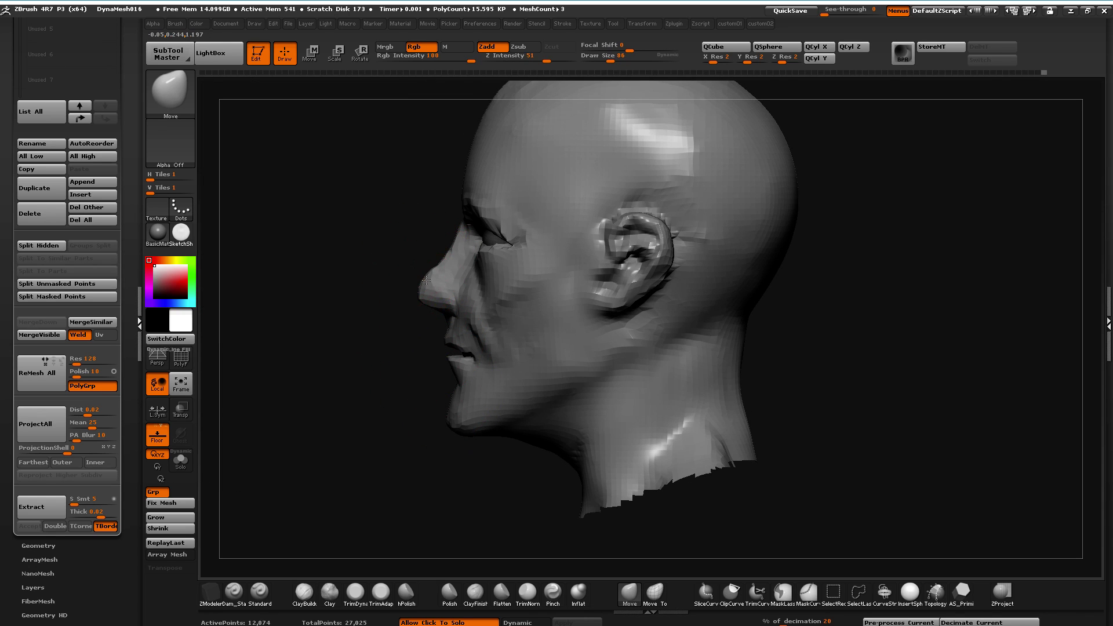
pyautogui.moveTo(326, 294); pyautogui.dragTo(469, 405)
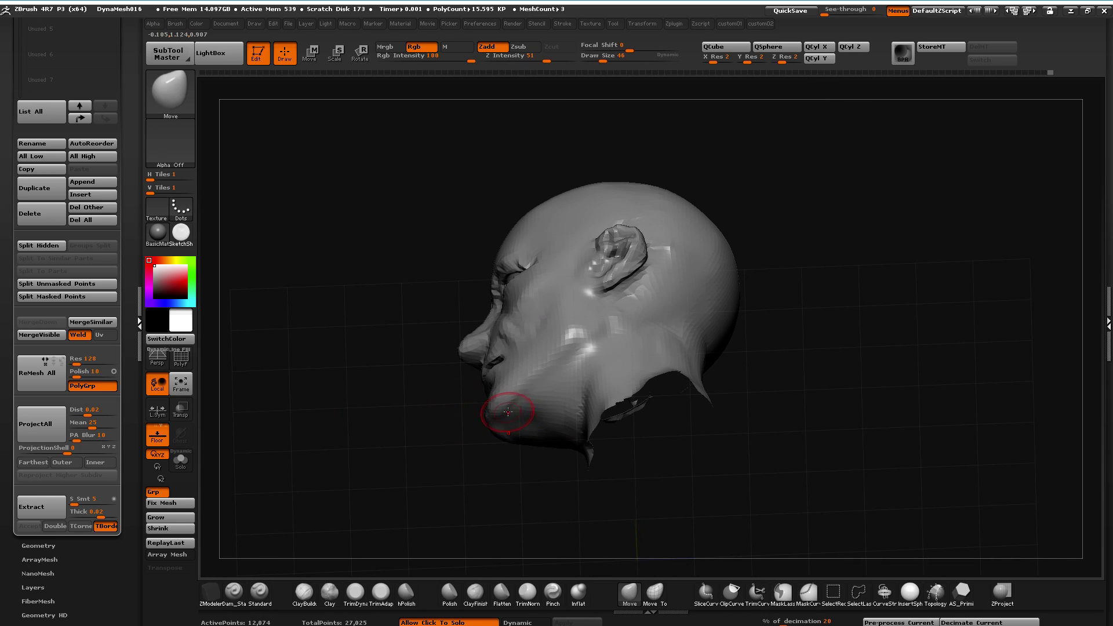
pyautogui.moveTo(388, 412)
pyautogui.mouseDown()
pyautogui.moveTo(326, 399)
pyautogui.moveTo(303, 333)
pyautogui.moveTo(337, 366)
pyautogui.moveTo(429, 392)
pyautogui.mouseUp()
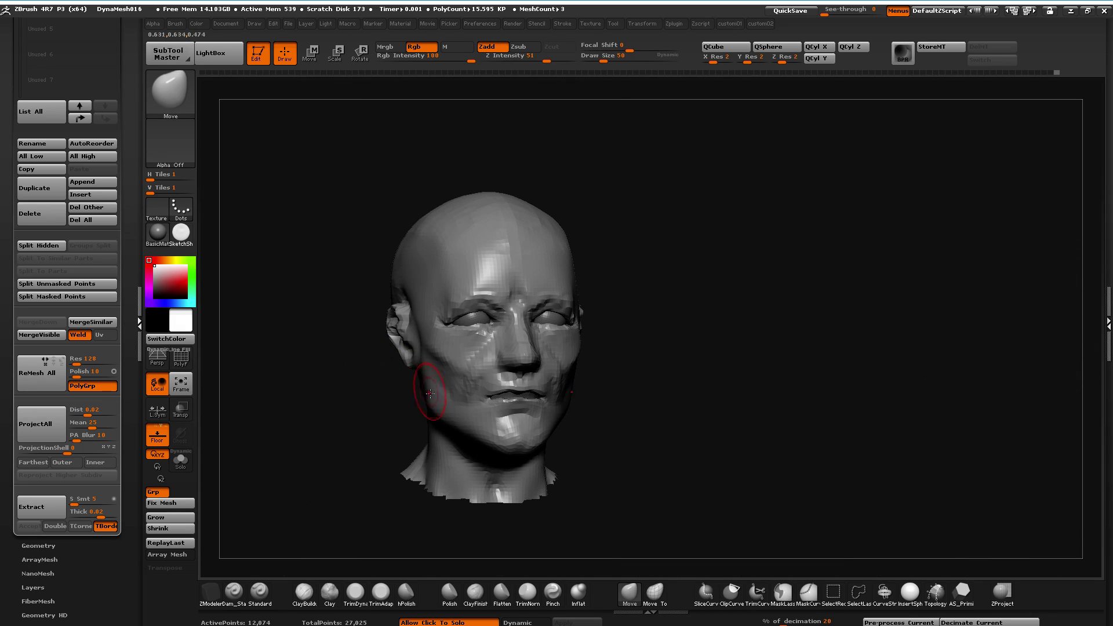
pyautogui.moveTo(340, 303)
pyautogui.mouseDown()
pyautogui.moveTo(293, 330)
pyautogui.moveTo(288, 320)
pyautogui.moveTo(320, 371)
pyautogui.moveTo(324, 331)
pyautogui.moveTo(527, 300)
pyautogui.mouseUp()
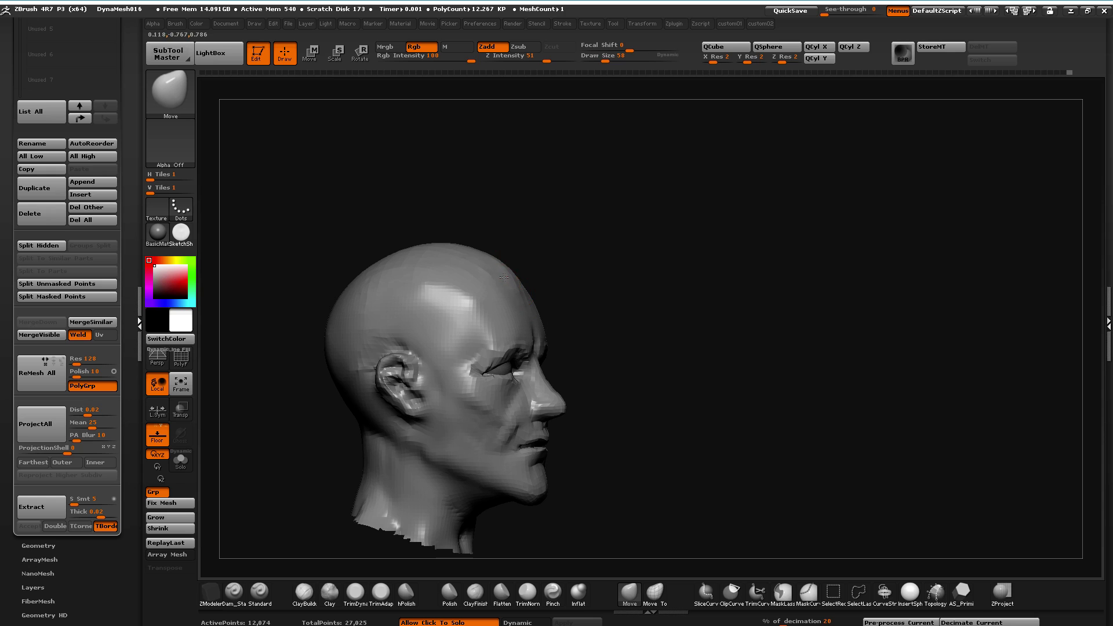
# Adjust the back and sides of the skull with an enlarged Move brush from side and top views
pyautogui.moveTo(285, 316); pyautogui.dragTo(301, 316)
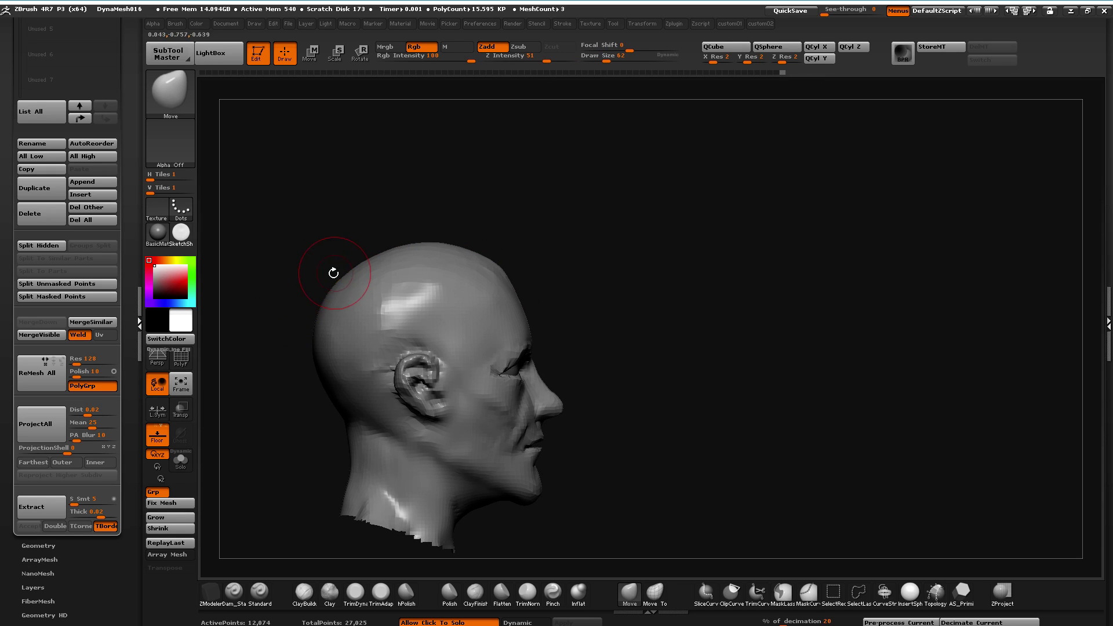
pyautogui.press(']')
pyautogui.moveTo(348, 274); pyautogui.dragTo(339, 267)
pyautogui.moveTo(318, 317)
pyautogui.mouseDown()
pyautogui.moveTo(258, 393)
pyautogui.moveTo(276, 365)
pyautogui.mouseUp()
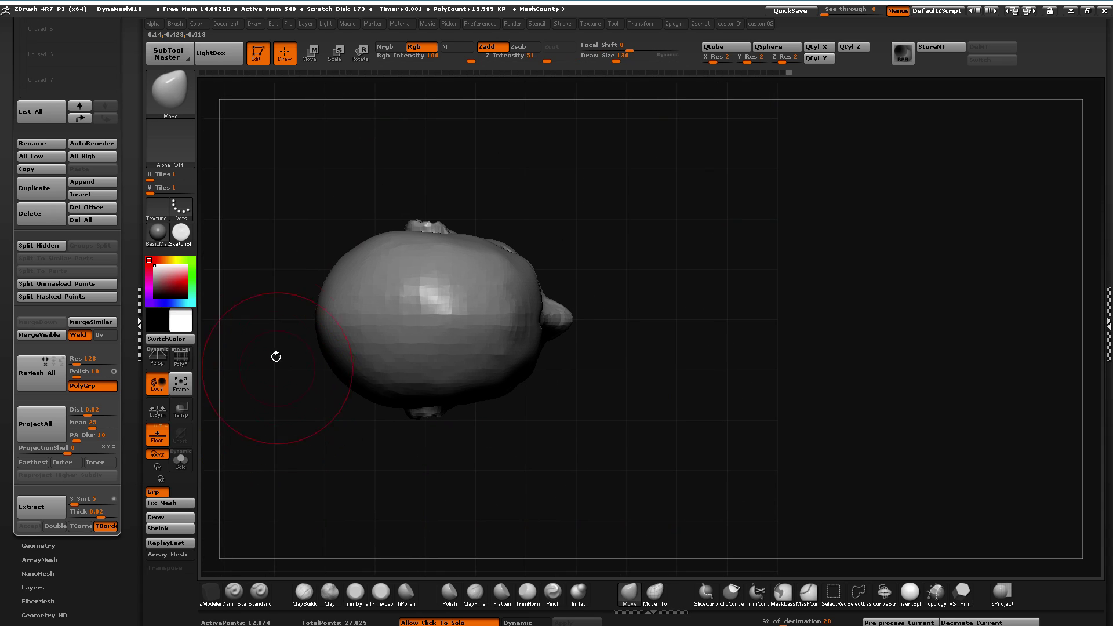
pyautogui.moveTo(349, 257); pyautogui.dragTo(383, 236)
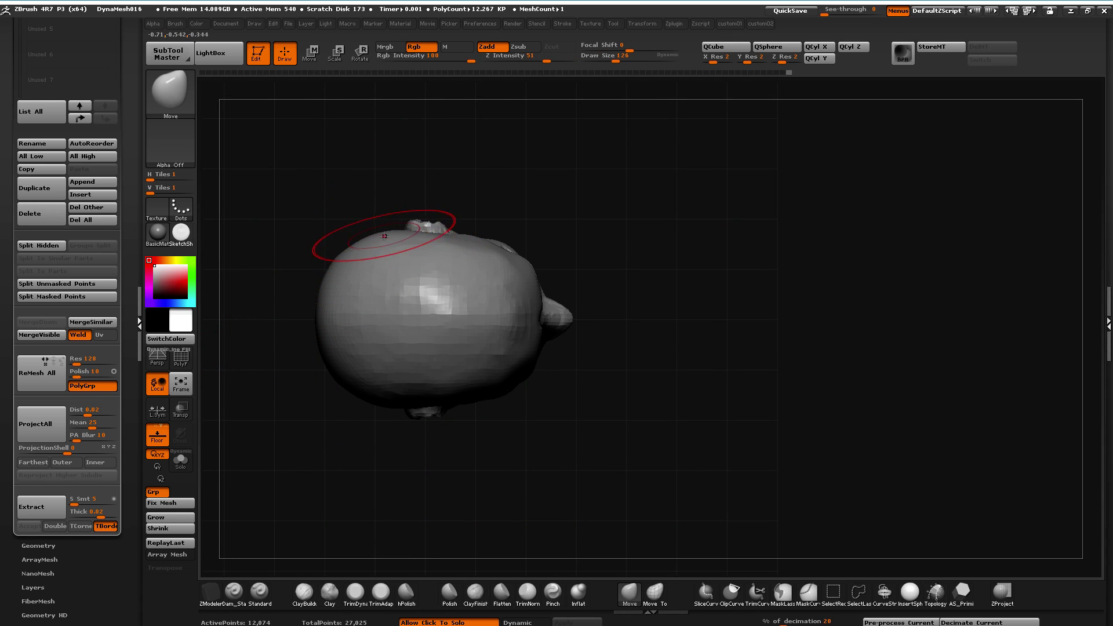
pyautogui.moveTo(496, 253); pyautogui.dragTo(494, 256)
pyautogui.moveTo(446, 223); pyautogui.dragTo(449, 229)
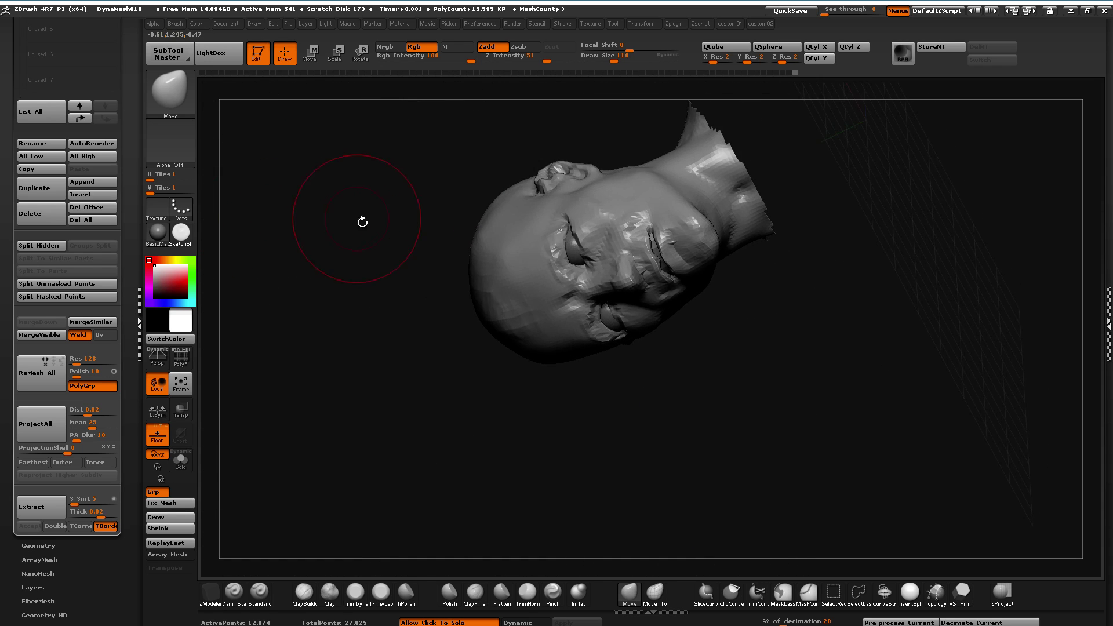
# Flatten and even out the side and back of the skull around the ear with the TrimDynamic brush
pyautogui.moveTo(365, 219); pyautogui.dragTo(406, 452)
pyautogui.click(355, 591)
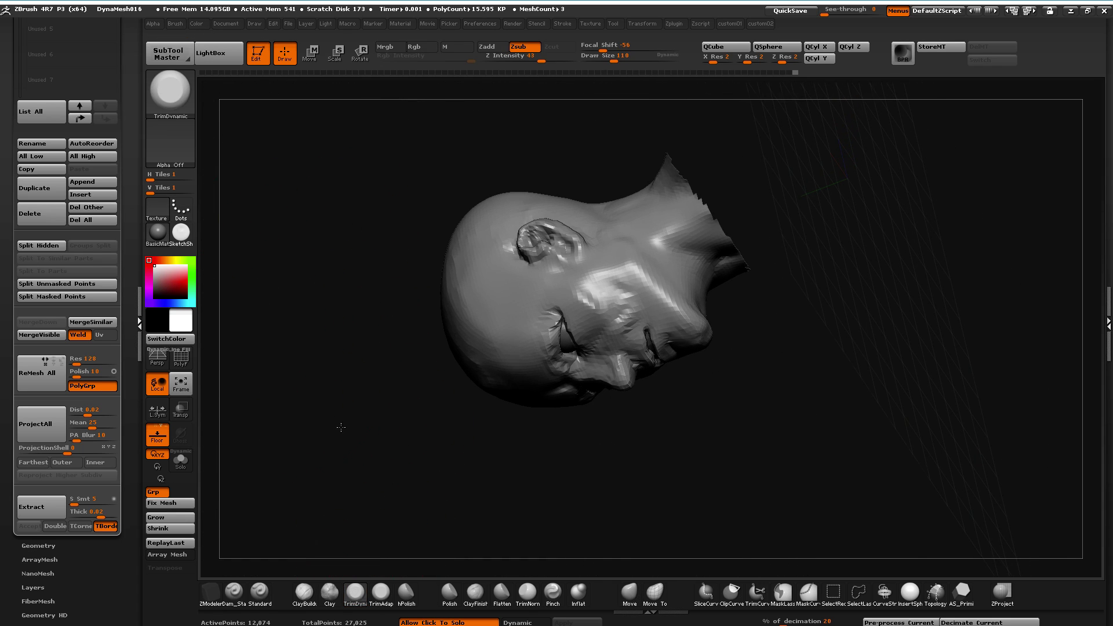
pyautogui.moveTo(377, 417); pyautogui.dragTo(505, 284)
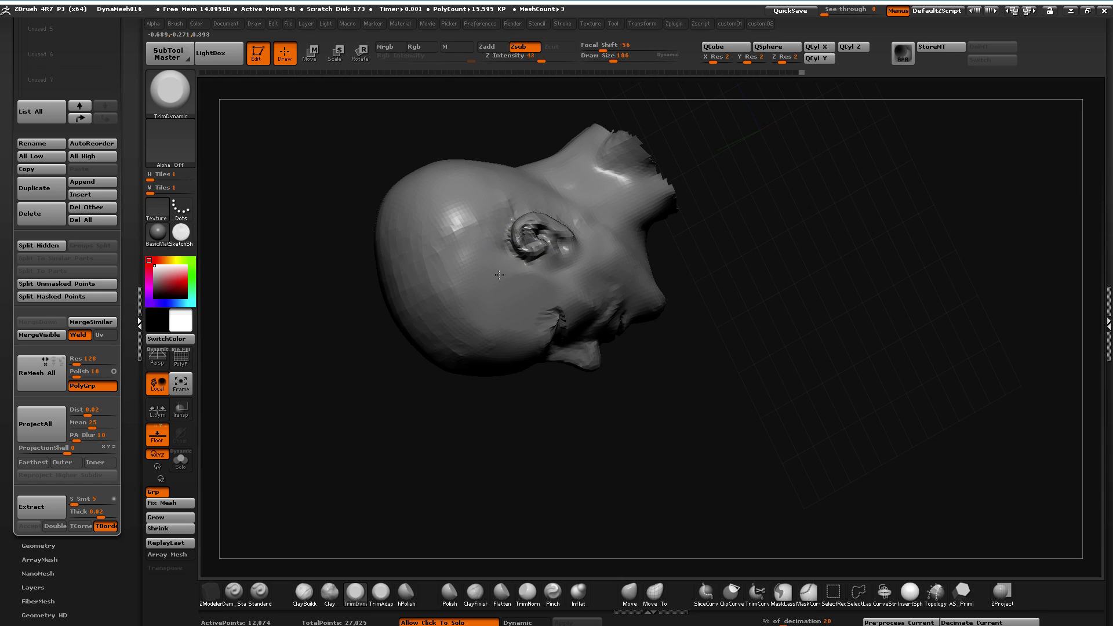
pyautogui.moveTo(303, 360)
pyautogui.mouseDown()
pyautogui.moveTo(286, 256)
pyautogui.moveTo(262, 284)
pyautogui.moveTo(266, 271)
pyautogui.mouseUp()
pyautogui.moveTo(325, 418)
pyautogui.mouseDown()
pyautogui.moveTo(290, 400)
pyautogui.moveTo(230, 450)
pyautogui.moveTo(266, 388)
pyautogui.mouseUp()
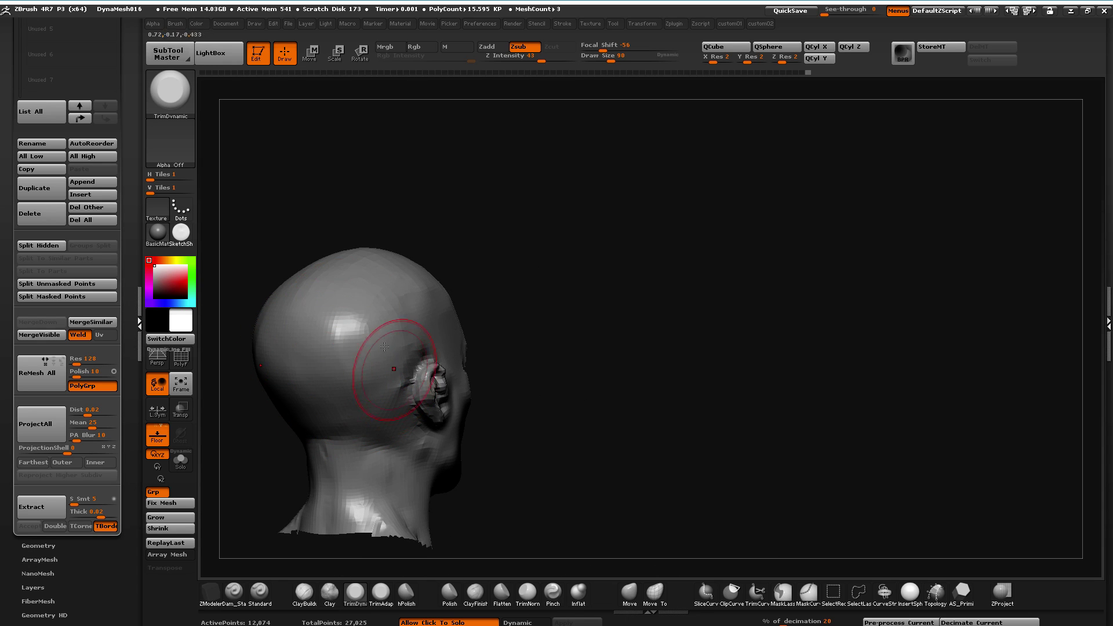
pyautogui.moveTo(249, 429); pyautogui.dragTo(202, 442)
pyautogui.moveTo(289, 417)
pyautogui.mouseDown()
pyautogui.moveTo(266, 429)
pyautogui.moveTo(278, 390)
pyautogui.moveTo(297, 411)
pyautogui.moveTo(249, 400)
pyautogui.moveTo(260, 373)
pyautogui.moveTo(291, 412)
pyautogui.moveTo(596, 510)
pyautogui.moveTo(430, 474)
pyautogui.mouseUp()
# Unhide the shoulders and lower neck, and switch to the Inflat brush for the face
pyautogui.click(587, 596)
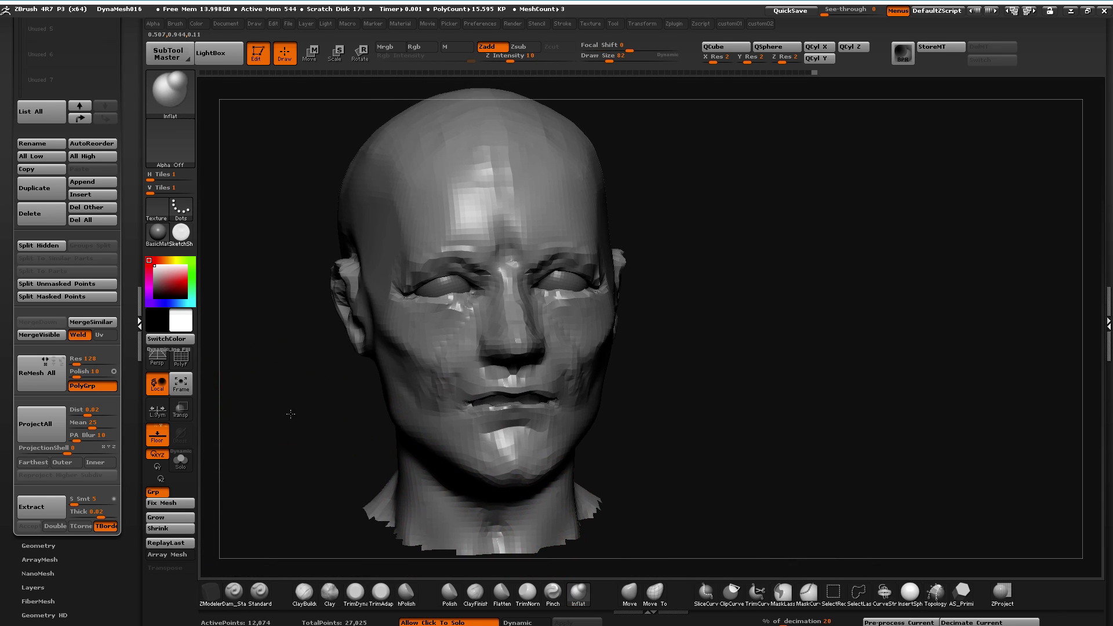
pyautogui.keyDown('alt'); pyautogui.moveTo(288, 405); pyautogui.dragTo(544, 445); pyautogui.keyUp('alt')
pyautogui.keyDown('alt'); pyautogui.moveTo(317, 430); pyautogui.dragTo(293, 406); pyautogui.keyUp('alt')
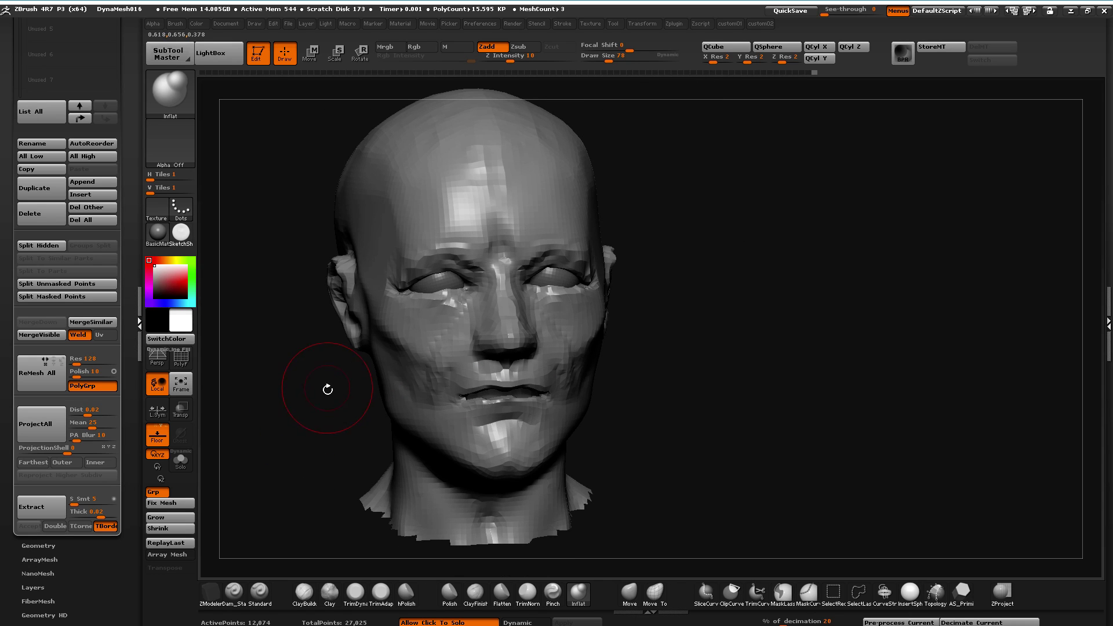
pyautogui.press('g')
pyautogui.keyDown('ctrl'); pyautogui.keyDown('shift'); pyautogui.click(705, 533); pyautogui.keyUp('shift'); pyautogui.keyUp('ctrl')
pyautogui.press('g')
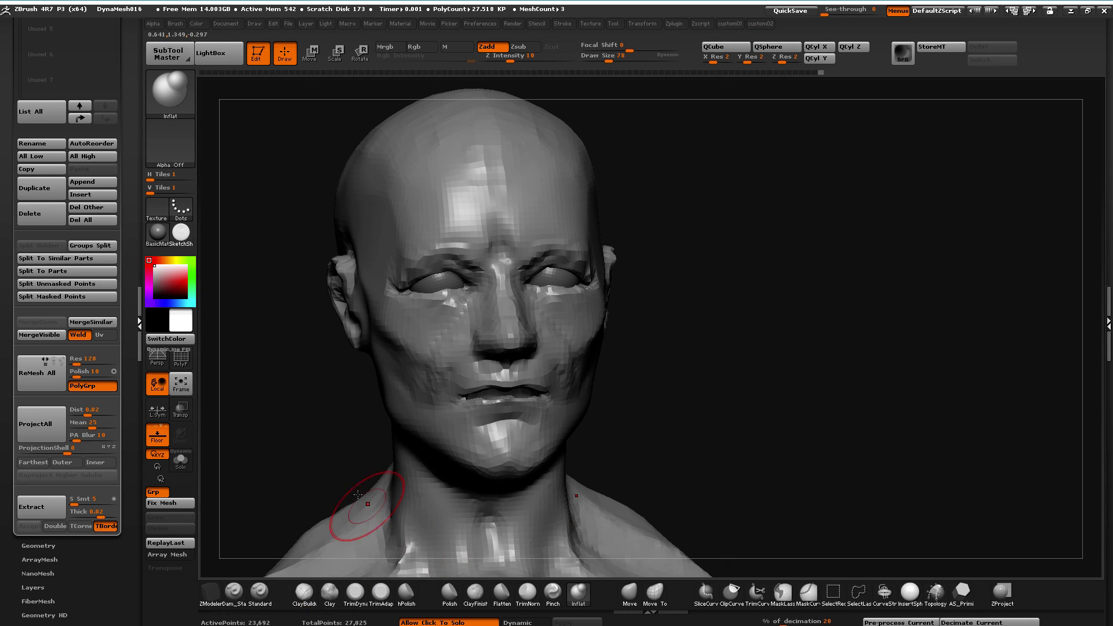
pyautogui.moveTo(288, 432)
pyautogui.keyDown('ctrl'); pyautogui.mouseDown()
pyautogui.moveTo(295, 445)
pyautogui.moveTo(226, 428)
pyautogui.moveTo(347, 458)
pyautogui.moveTo(284, 425)
pyautogui.moveTo(254, 378)
pyautogui.mouseUp(); pyautogui.keyUp('ctrl')
pyautogui.hotkey('ctrl', 'z')
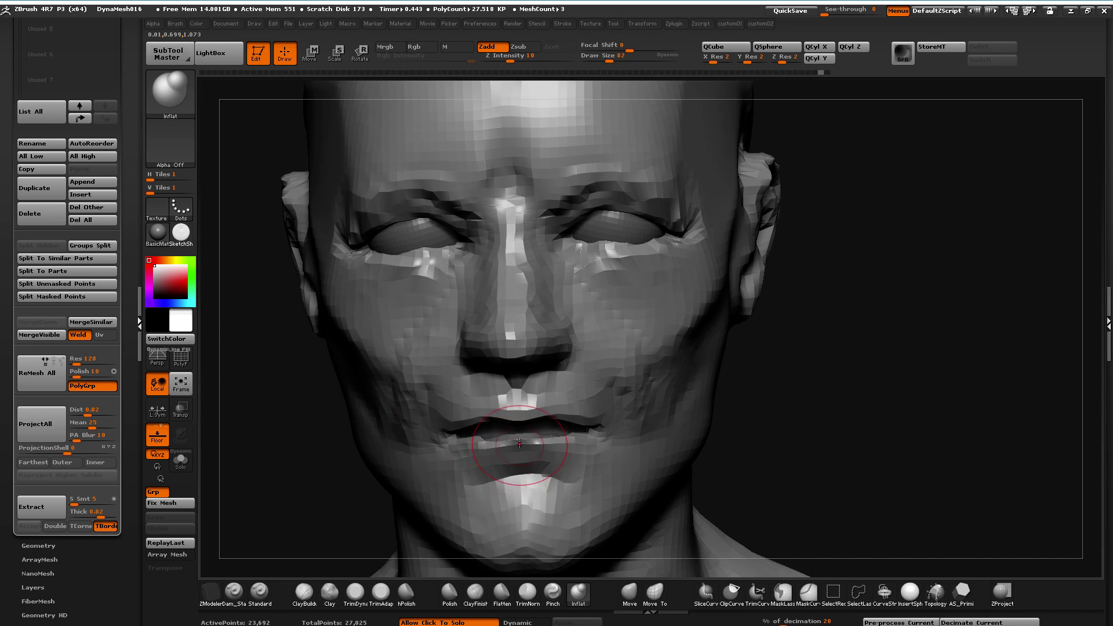
# Reshape the lips with the Move Topological brush and remesh the bust with DynaMesh
pyautogui.press('b')
pyautogui.press('m')
pyautogui.press('v')
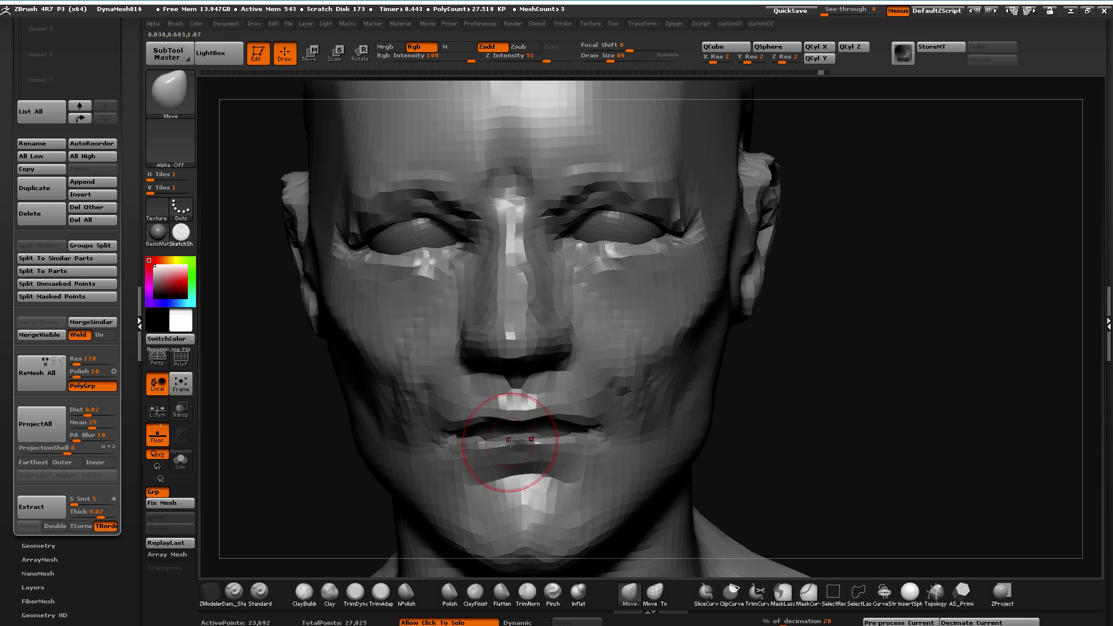
pyautogui.press('b')
pyautogui.press('m')
pyautogui.press('t')
pyautogui.moveTo(512, 462)
pyautogui.mouseDown()
pyautogui.moveTo(510, 446)
pyautogui.moveTo(460, 434)
pyautogui.moveTo(461, 458)
pyautogui.moveTo(464, 450)
pyautogui.mouseUp()
pyautogui.moveTo(295, 476)
pyautogui.keyDown('ctrl'); pyautogui.mouseDown()
pyautogui.moveTo(276, 447)
pyautogui.moveTo(253, 443)
pyautogui.mouseUp(); pyautogui.keyUp('ctrl')
pyautogui.moveTo(502, 454)
pyautogui.mouseDown()
pyautogui.moveTo(503, 439)
pyautogui.moveTo(480, 442)
pyautogui.mouseUp()
pyautogui.moveTo(512, 480); pyautogui.dragTo(508, 483)
pyautogui.moveTo(255, 478)
pyautogui.mouseDown()
pyautogui.moveTo(257, 452)
pyautogui.moveTo(243, 463)
pyautogui.mouseUp()
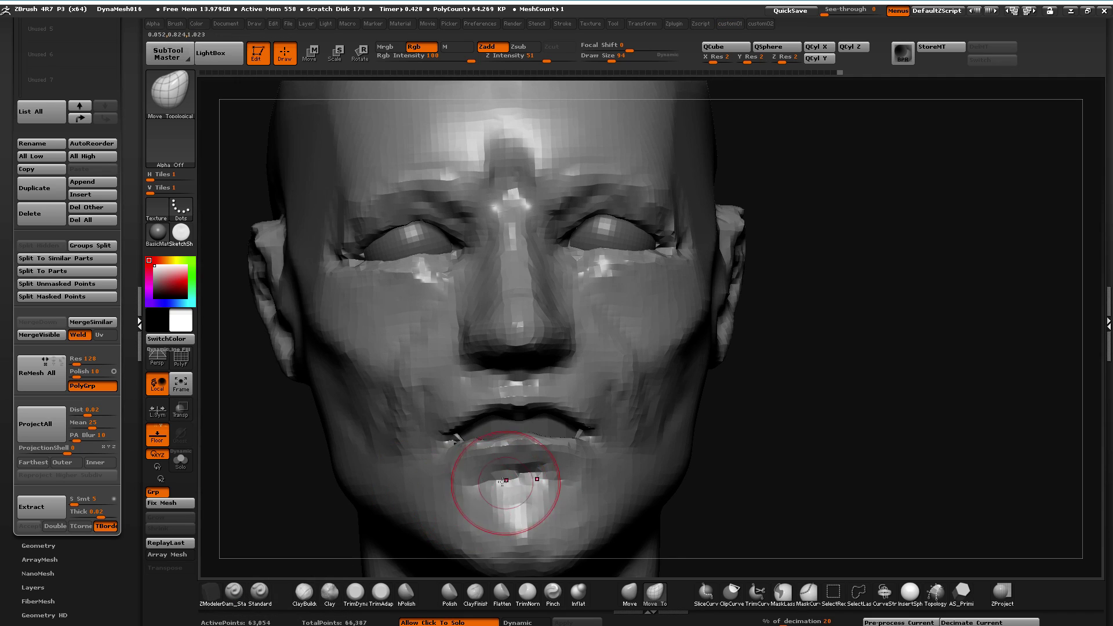
# Apply Mirror And Weld to make the bust symmetrical
pyautogui.press('1')
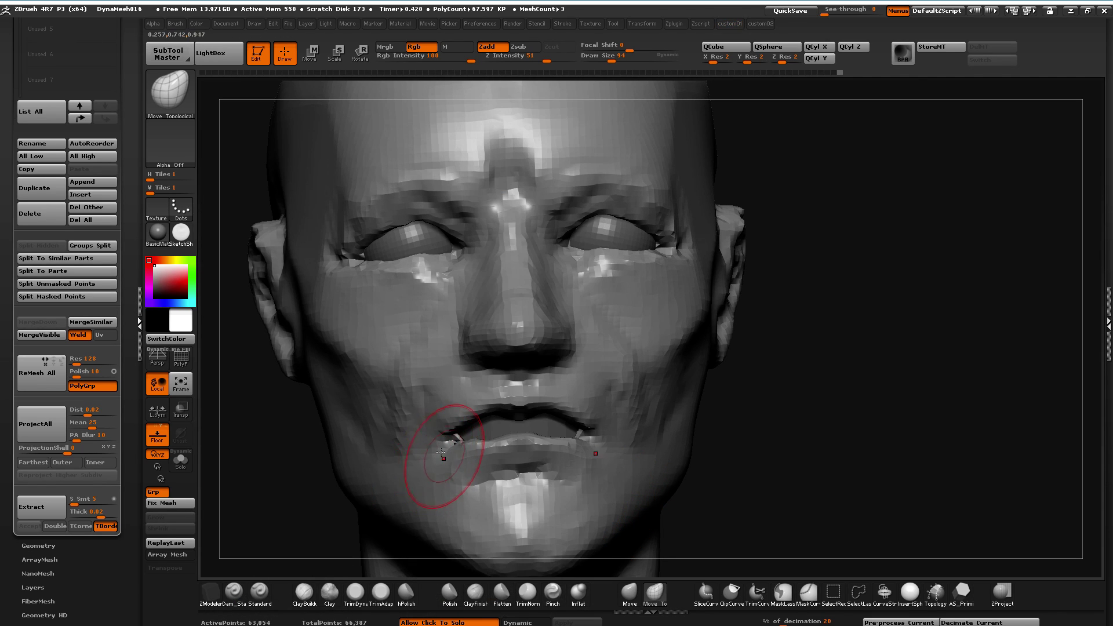
pyautogui.press('1')
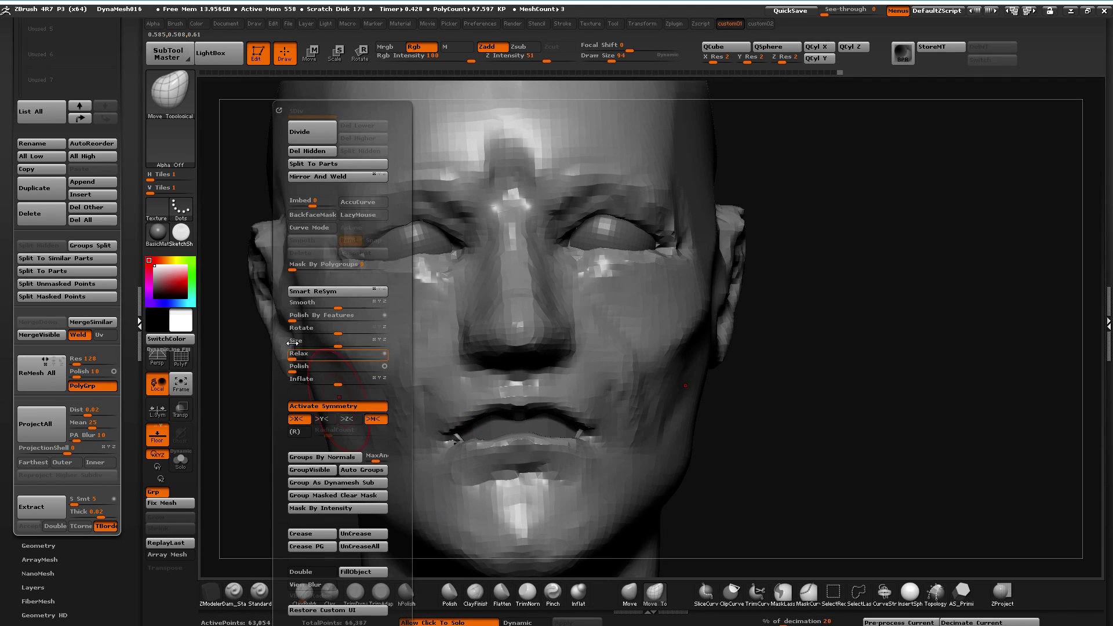
pyautogui.click(295, 177)
pyautogui.moveTo(265, 427); pyautogui.dragTo(489, 400)
pyautogui.moveTo(667, 510); pyautogui.dragTo(463, 399)
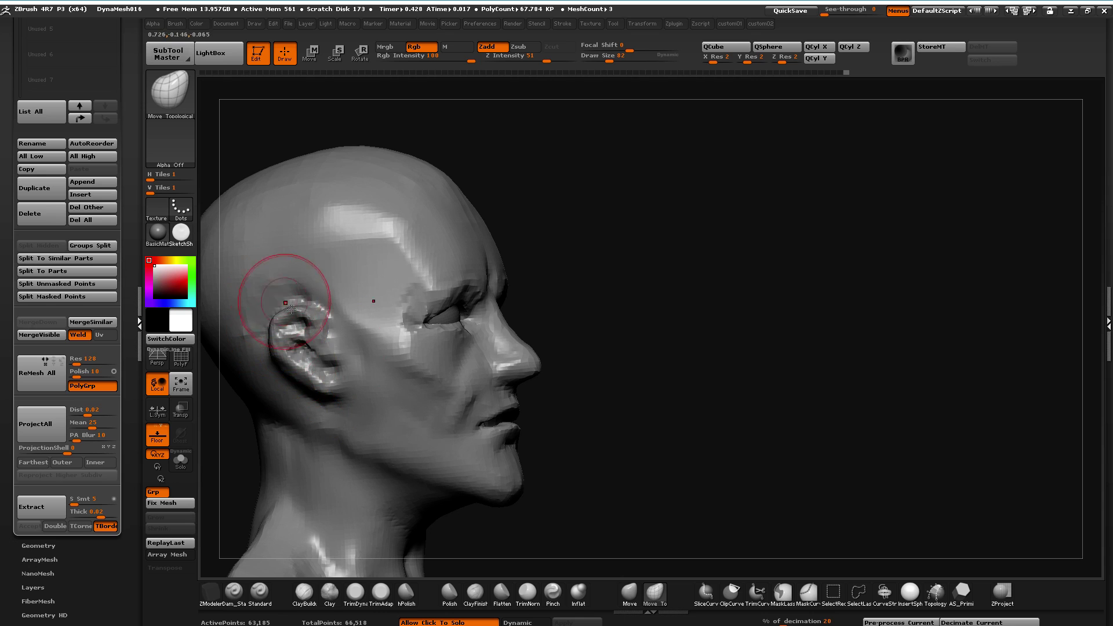
# Adjust the chin and jaw profile with a large Move brush from the side and below
pyautogui.moveTo(592, 540); pyautogui.dragTo(472, 510)
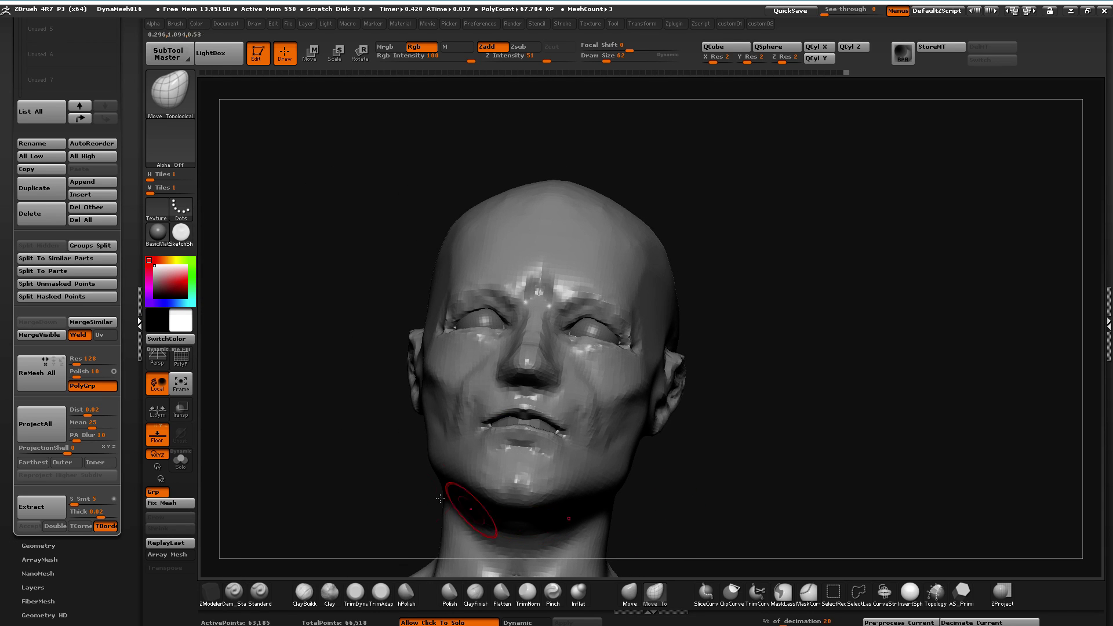
pyautogui.moveTo(314, 454); pyautogui.dragTo(332, 492)
pyautogui.click(622, 588)
pyautogui.moveTo(249, 440); pyautogui.dragTo(397, 442)
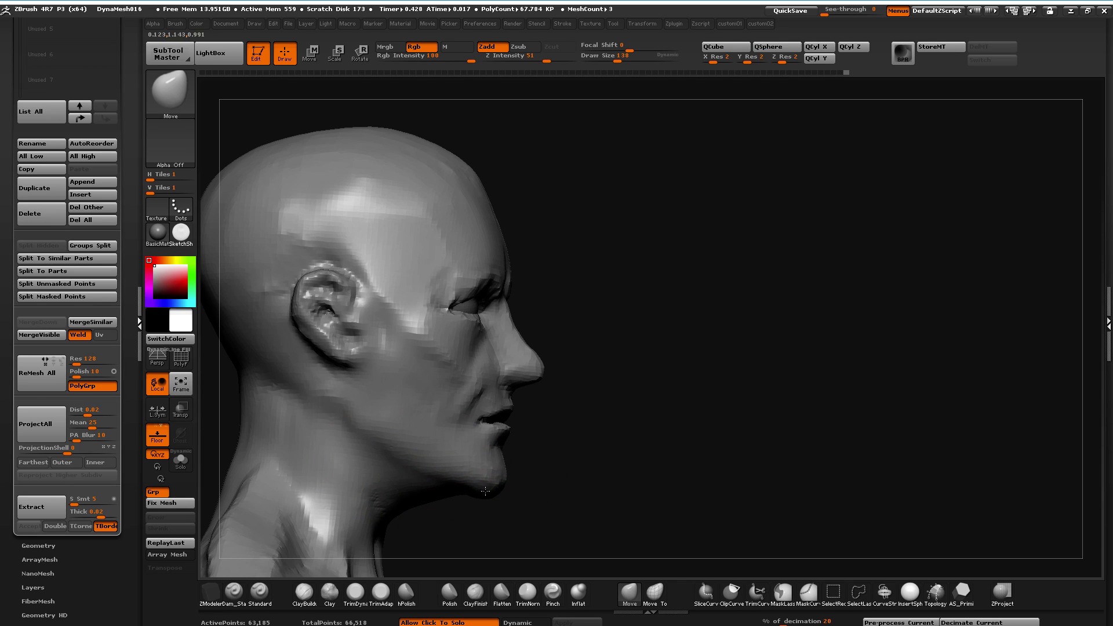
pyautogui.moveTo(490, 519); pyautogui.dragTo(435, 467)
pyautogui.moveTo(253, 419); pyautogui.dragTo(269, 385)
# Build up the area under the chin and jaw with the Clay brush and smooth it
pyautogui.click(330, 591)
pyautogui.moveTo(254, 432); pyautogui.dragTo(447, 459)
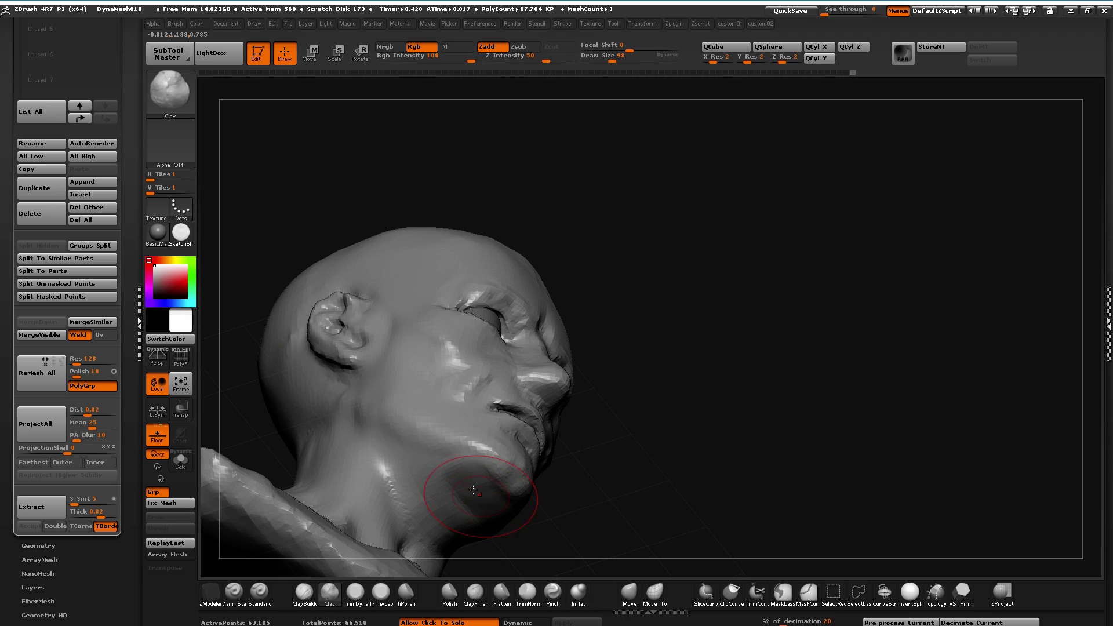
pyautogui.moveTo(486, 516)
pyautogui.mouseDown()
pyautogui.moveTo(495, 510)
pyautogui.moveTo(472, 531)
pyautogui.mouseUp()
pyautogui.moveTo(427, 487)
pyautogui.mouseDown()
pyautogui.moveTo(442, 514)
pyautogui.moveTo(461, 510)
pyautogui.mouseUp()
pyautogui.keyDown('shift'); pyautogui.moveTo(403, 463); pyautogui.dragTo(415, 481); pyautogui.keyUp('shift')
pyautogui.moveTo(281, 449)
pyautogui.mouseDown()
pyautogui.moveTo(248, 445)
pyautogui.moveTo(286, 415)
pyautogui.moveTo(285, 363)
pyautogui.moveTo(278, 405)
pyautogui.moveTo(300, 407)
pyautogui.moveTo(290, 438)
pyautogui.moveTo(273, 390)
pyautogui.moveTo(390, 489)
pyautogui.mouseUp()
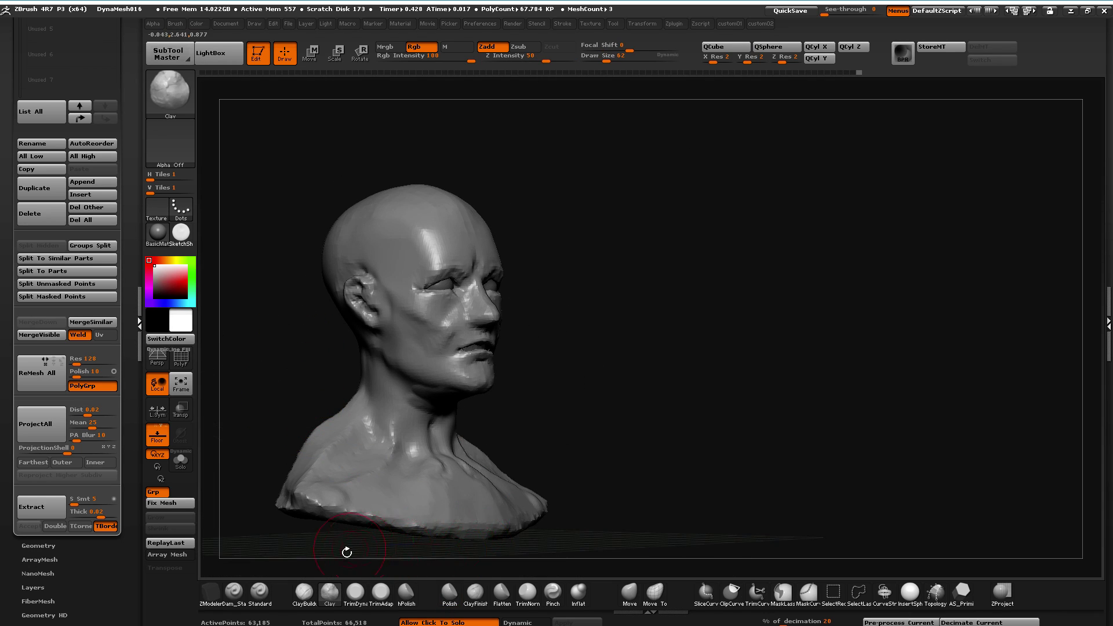
# Add an Adam's apple to the front of the neck with the ClayBuildup brush and smooth it
pyautogui.click(303, 592)
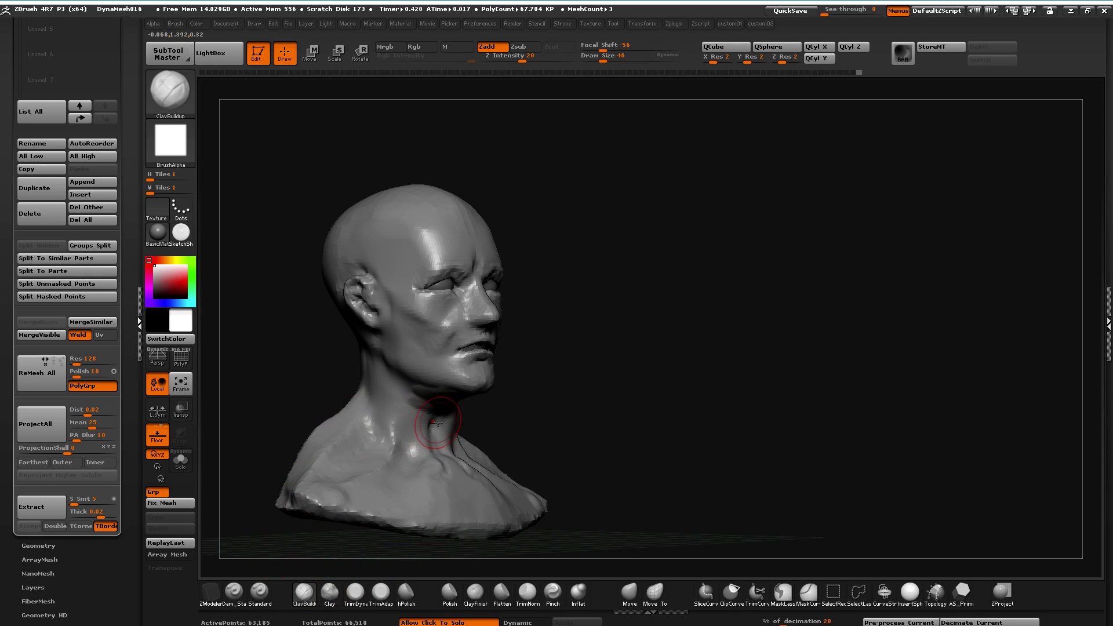
pyautogui.press('shift')
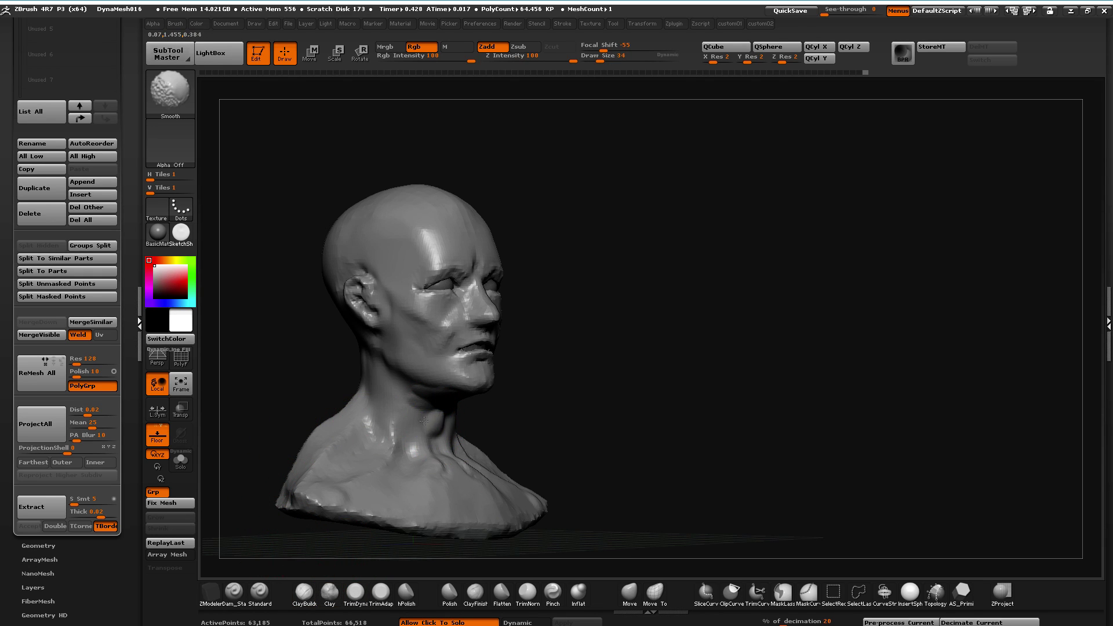
pyautogui.press('shift')
pyautogui.moveTo(435, 431); pyautogui.dragTo(434, 436)
pyautogui.press('shift')
pyautogui.moveTo(316, 379)
pyautogui.mouseDown()
pyautogui.moveTo(251, 371)
pyautogui.moveTo(341, 365)
pyautogui.mouseUp()
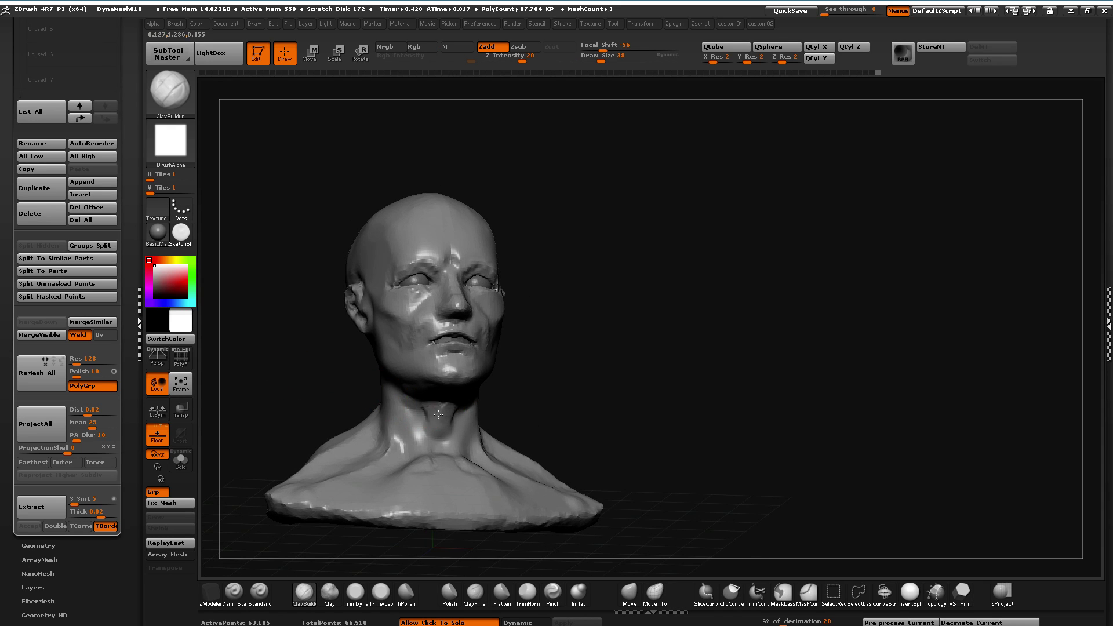
pyautogui.press('shift')
# Refine the throat, chin and lower face profile with the Move brush
pyautogui.click(629, 591)
pyautogui.moveTo(249, 371); pyautogui.dragTo(324, 377)
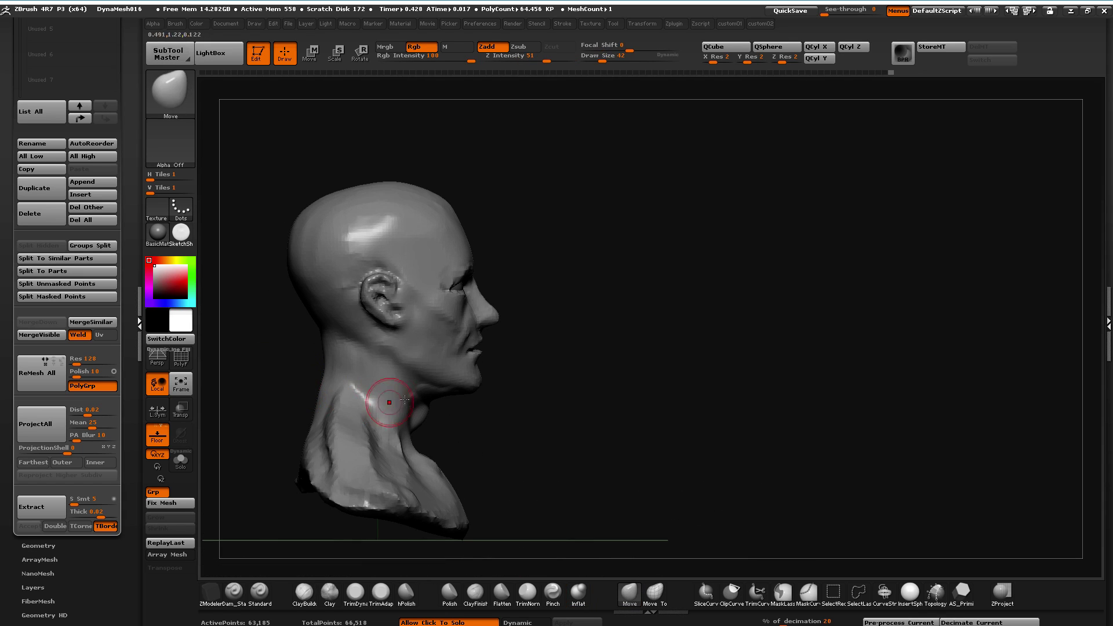
pyautogui.moveTo(406, 425); pyautogui.dragTo(420, 418)
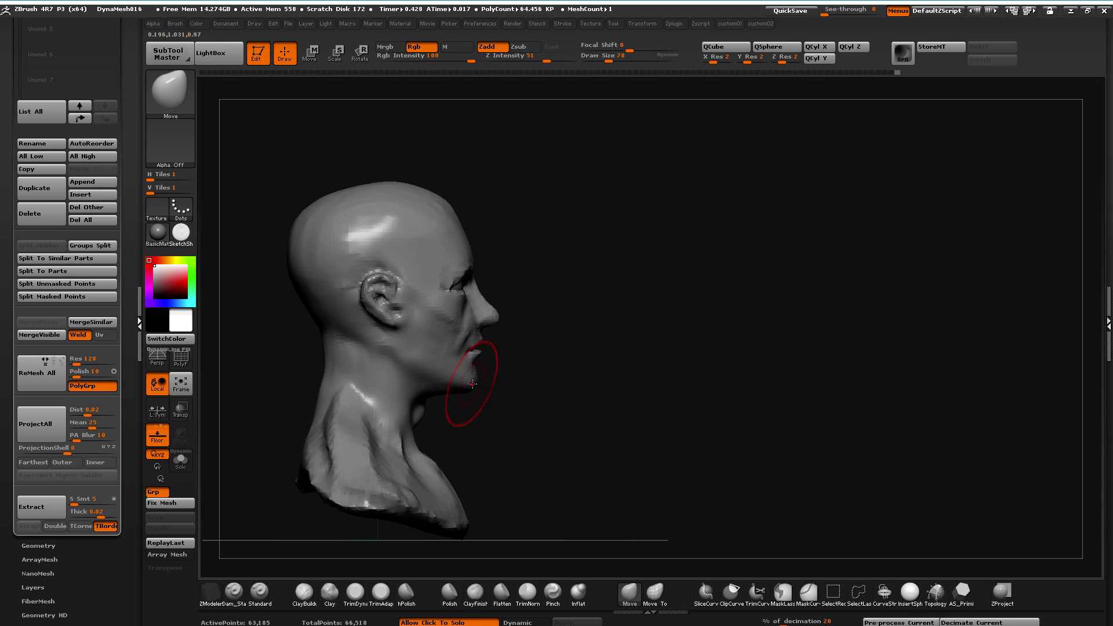
pyautogui.moveTo(510, 371); pyautogui.dragTo(466, 387)
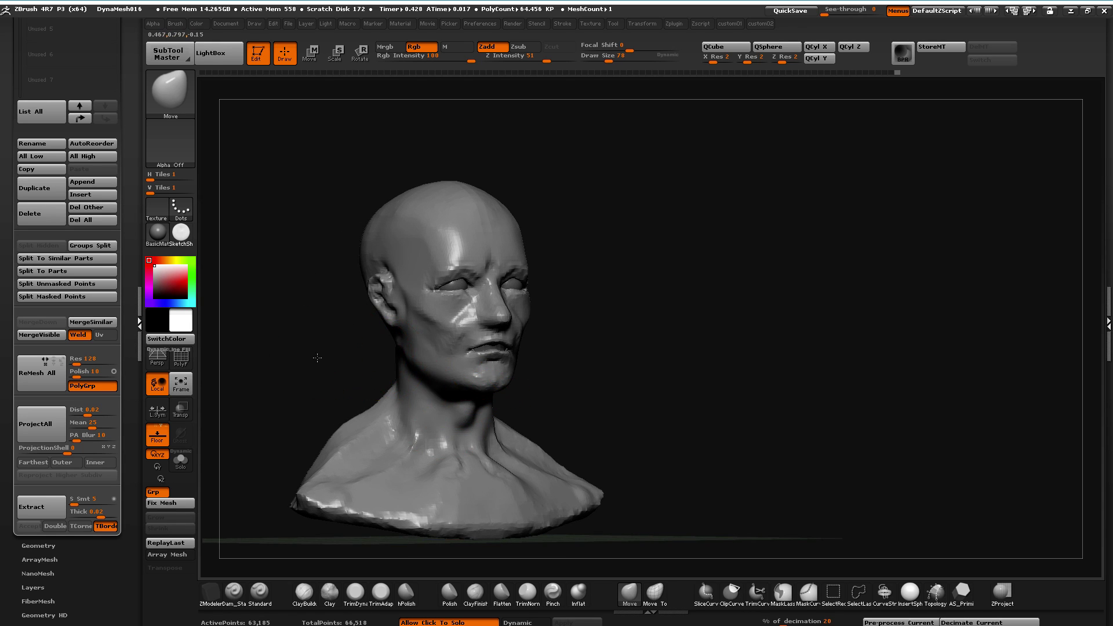
pyautogui.moveTo(316, 353); pyautogui.dragTo(432, 370)
pyautogui.moveTo(323, 330); pyautogui.dragTo(445, 338)
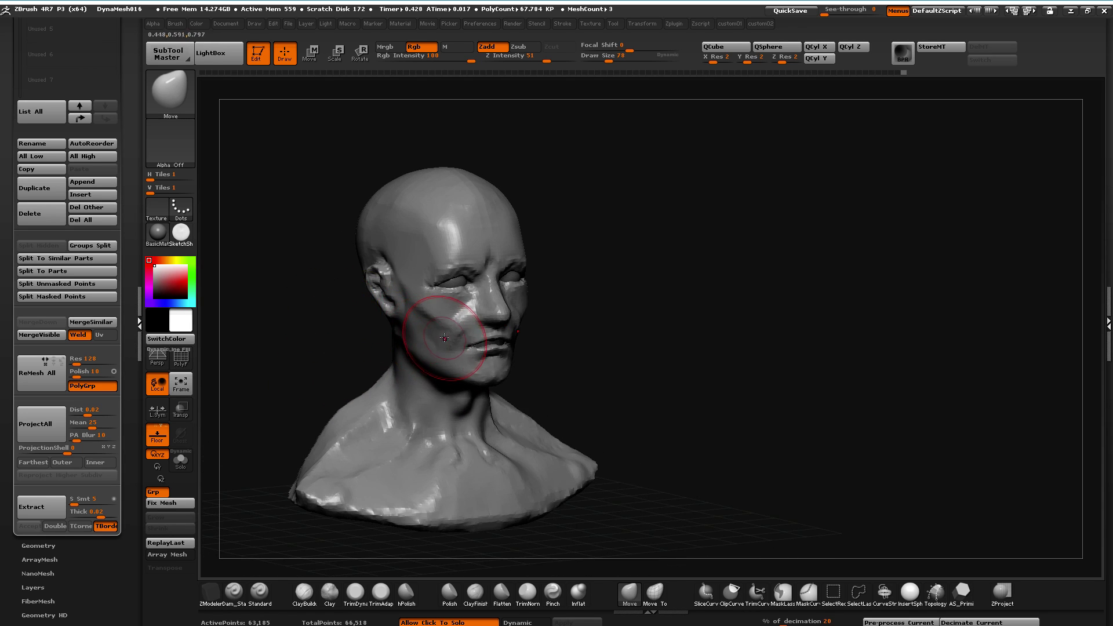
# Mask a small spot on the cheek beside the mouth corner
pyautogui.keyDown('alt'); pyautogui.moveTo(283, 318); pyautogui.dragTo(429, 337); pyautogui.keyUp('alt')
pyautogui.moveTo(469, 290)
pyautogui.keyDown('ctrl'); pyautogui.mouseDown()
pyautogui.moveTo(484, 307)
pyautogui.moveTo(495, 299)
pyautogui.moveTo(459, 314)
pyautogui.mouseUp(); pyautogui.keyUp('ctrl')
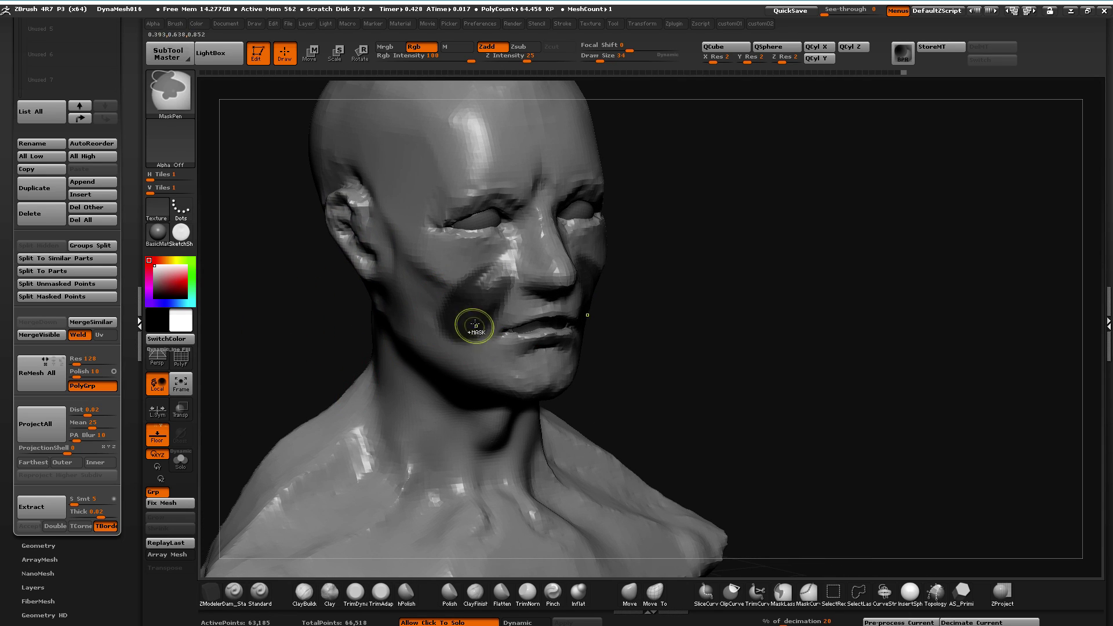
pyautogui.hotkey('ctrl', 'z')
pyautogui.hotkey('ctrl', 'z')
pyautogui.keyDown('ctrl'); pyautogui.click(464, 327); pyautogui.keyUp('ctrl')
pyautogui.moveTo(261, 320)
pyautogui.mouseDown()
pyautogui.moveTo(307, 319)
pyautogui.moveTo(423, 354)
pyautogui.mouseUp()
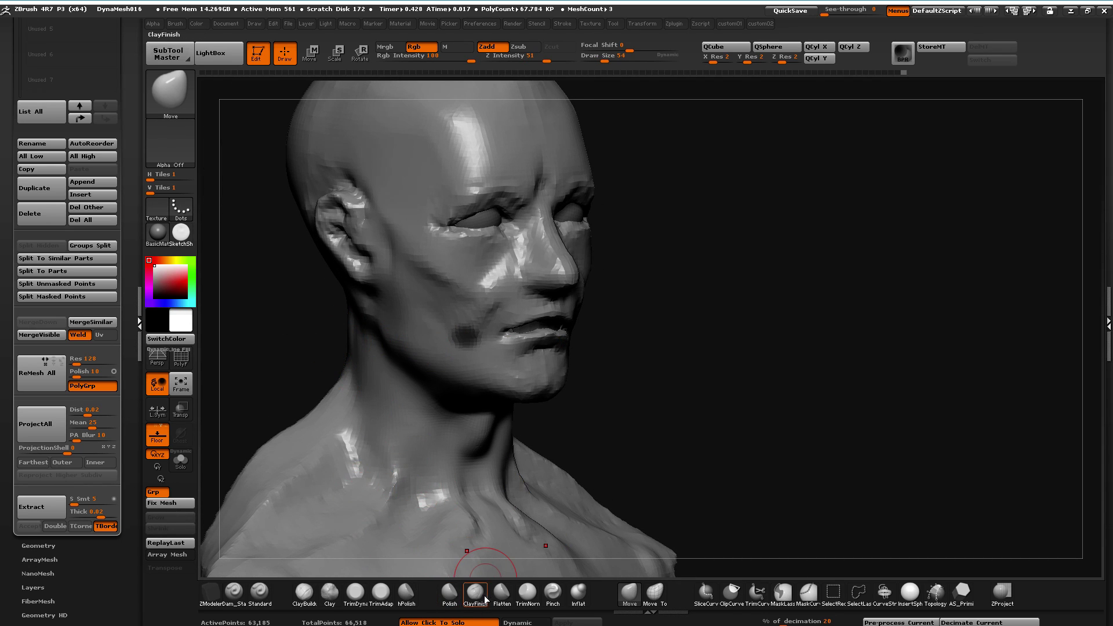
# Clear the cheek mask and flatten the side of the jaw with the TrimDynamic brush
pyautogui.click(354, 590)
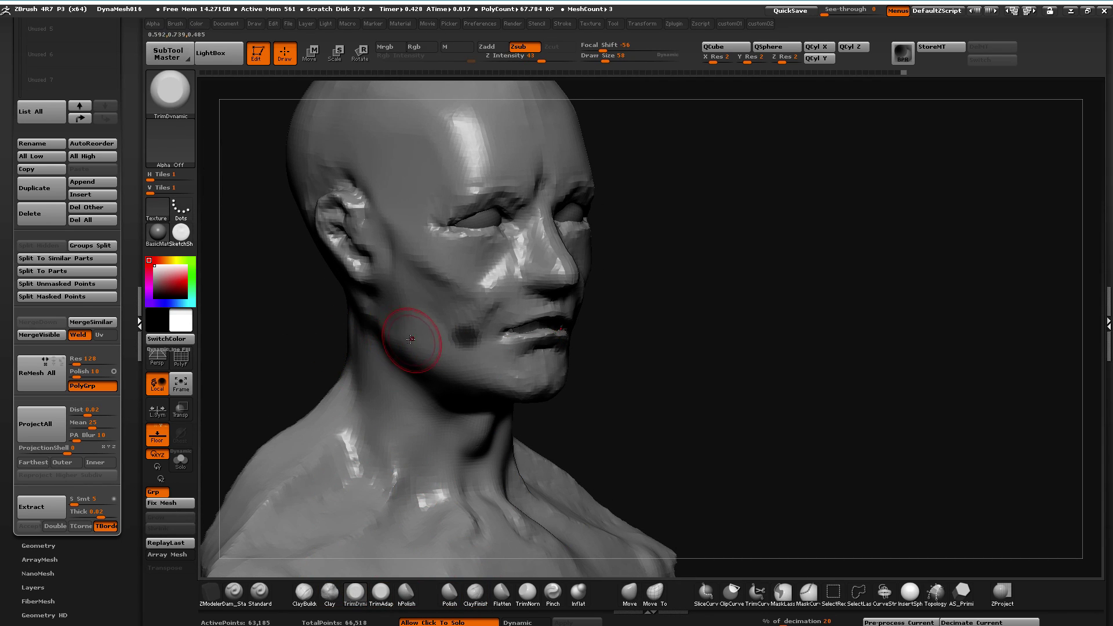
pyautogui.keyDown('ctrl'); pyautogui.moveTo(577, 422); pyautogui.dragTo(622, 451); pyautogui.keyUp('ctrl')
pyautogui.moveTo(273, 354); pyautogui.dragTo(293, 313)
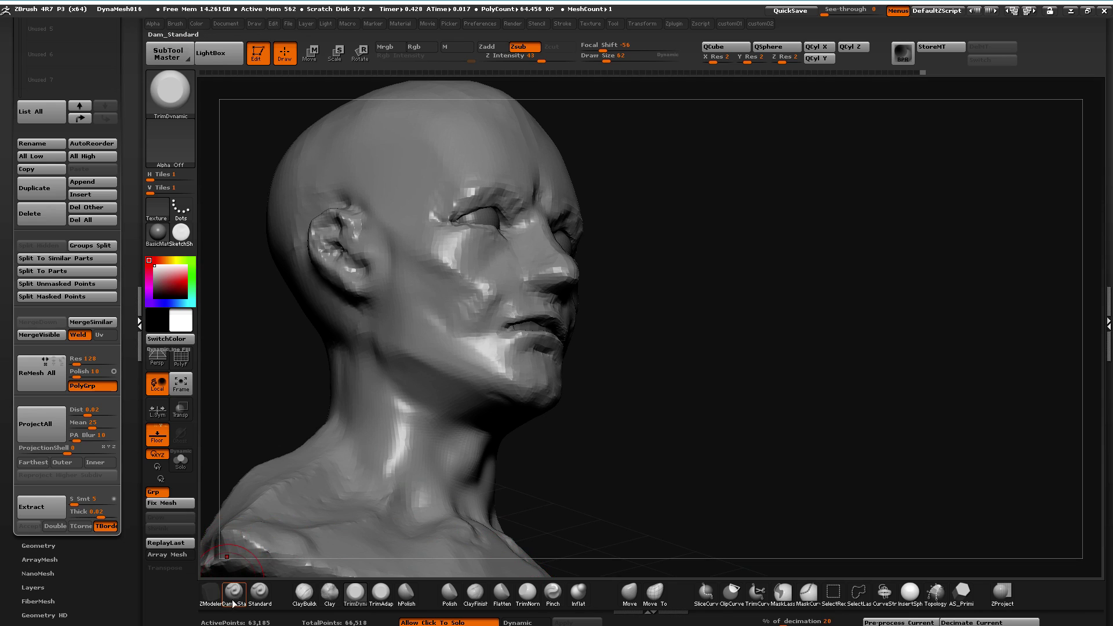
# Carve the crease under the jawline with the Dam_Standard brush and smooth it into the neck
pyautogui.click(233, 592)
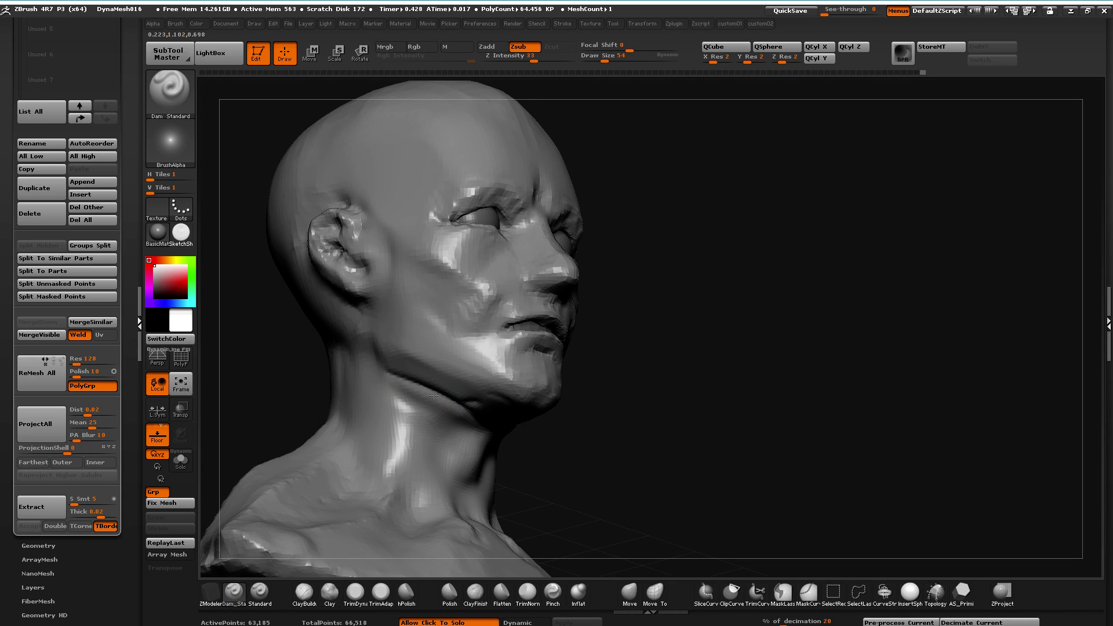
pyautogui.press('shift')
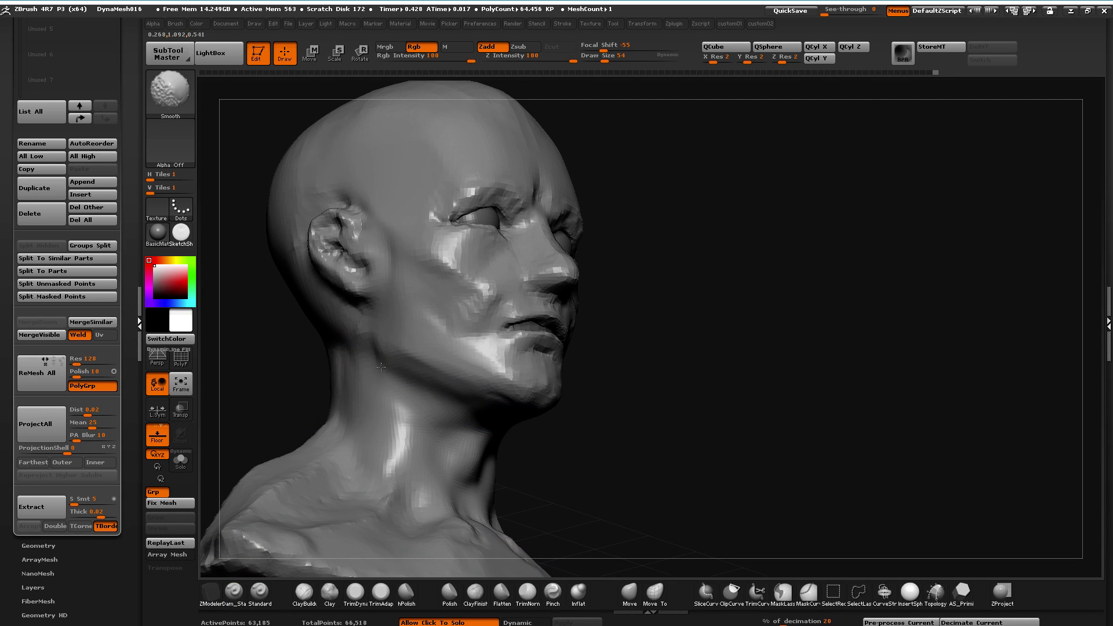
pyautogui.moveTo(261, 371); pyautogui.dragTo(217, 404)
pyautogui.moveTo(281, 349); pyautogui.dragTo(396, 354)
pyautogui.press('shift')
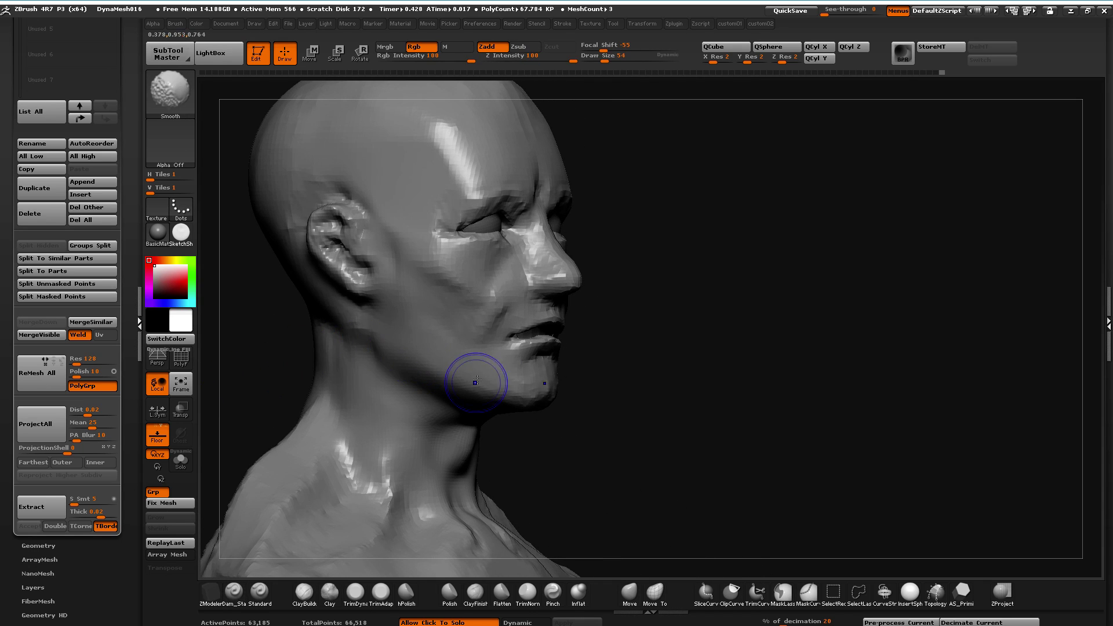
# Adjust the jaw angle with a large Move brush and the mouth corner with a smaller one
pyautogui.click(622, 592)
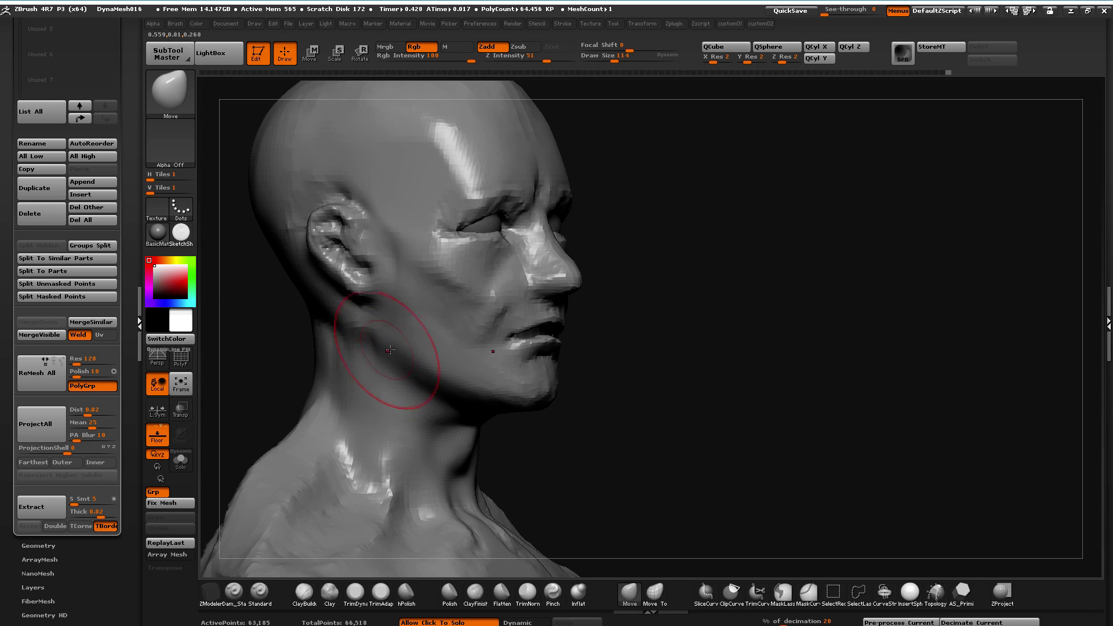
pyautogui.moveTo(522, 440); pyautogui.dragTo(596, 440)
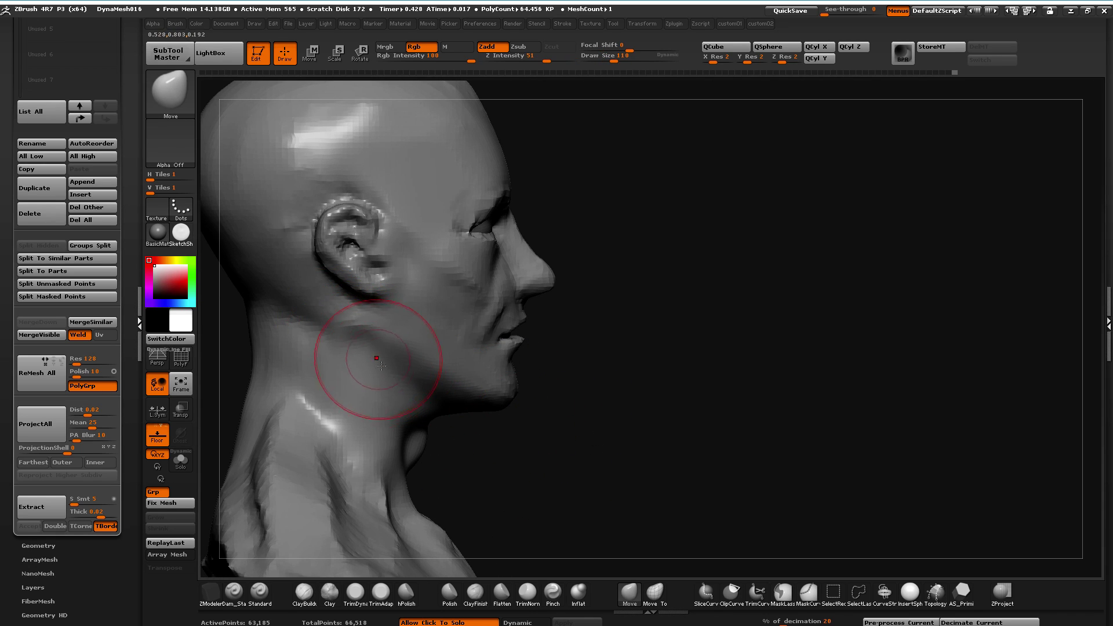
pyautogui.press('[')
pyautogui.moveTo(557, 342); pyautogui.dragTo(520, 329)
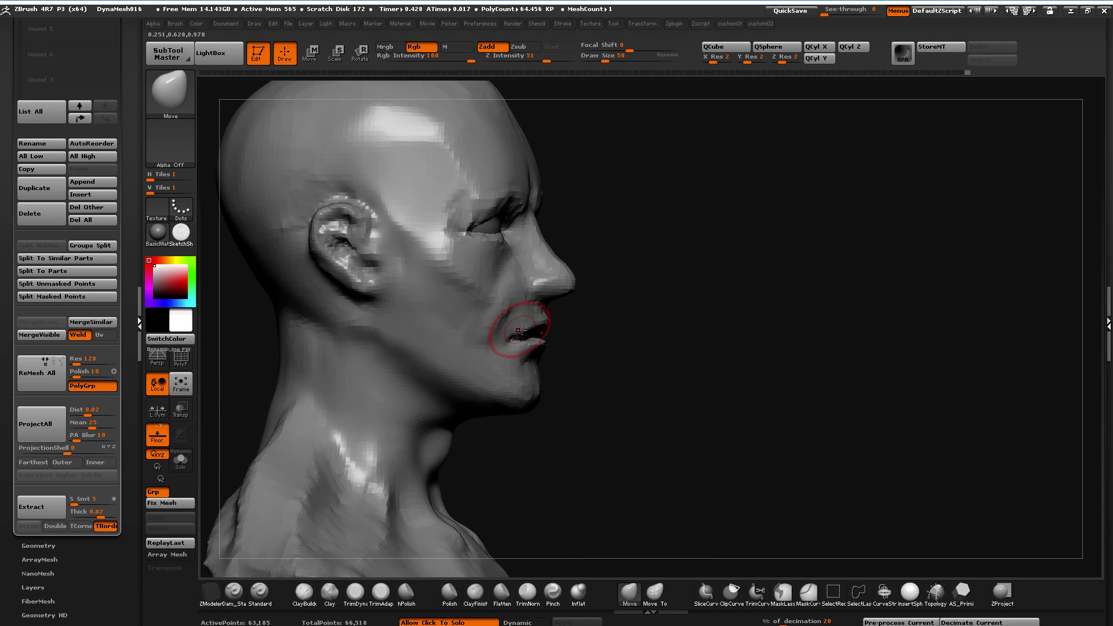
pyautogui.moveTo(301, 314); pyautogui.dragTo(286, 323)
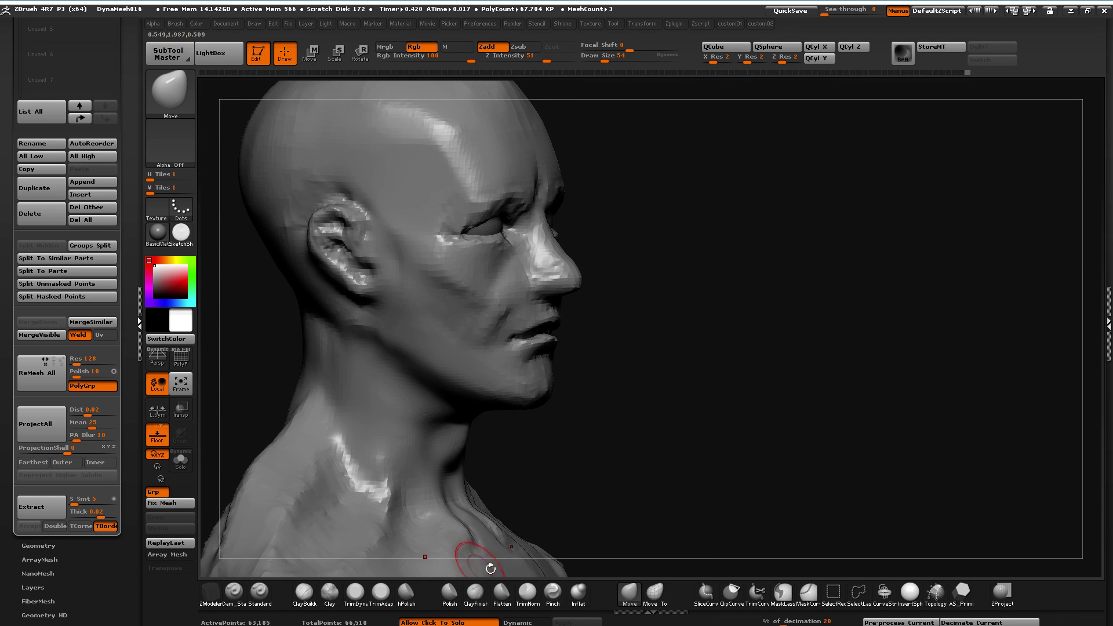
# Swell the earlobe with the Inflat brush and smooth the surrounding surface
pyautogui.click(630, 599)
pyautogui.press('[')
pyautogui.moveTo(223, 284)
pyautogui.mouseDown()
pyautogui.moveTo(261, 273)
pyautogui.moveTo(324, 286)
pyautogui.mouseUp()
pyautogui.click(578, 591)
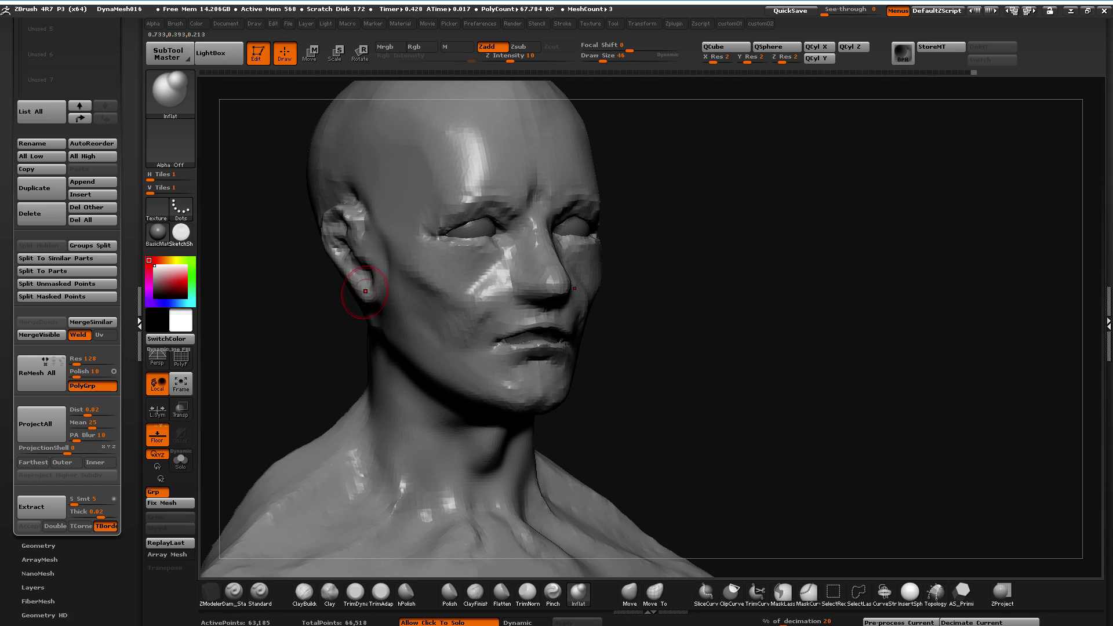
pyautogui.press('shift')
pyautogui.moveTo(273, 340)
pyautogui.mouseDown()
pyautogui.moveTo(236, 523)
pyautogui.moveTo(238, 401)
pyautogui.moveTo(348, 405)
pyautogui.mouseUp()
# Carve the nostril openings from below with a small Dam_Standard brush
pyautogui.click(233, 591)
pyautogui.press('[')
pyautogui.moveTo(600, 317)
pyautogui.mouseDown()
pyautogui.moveTo(623, 336)
pyautogui.moveTo(613, 322)
pyautogui.mouseUp()
pyautogui.press(']')
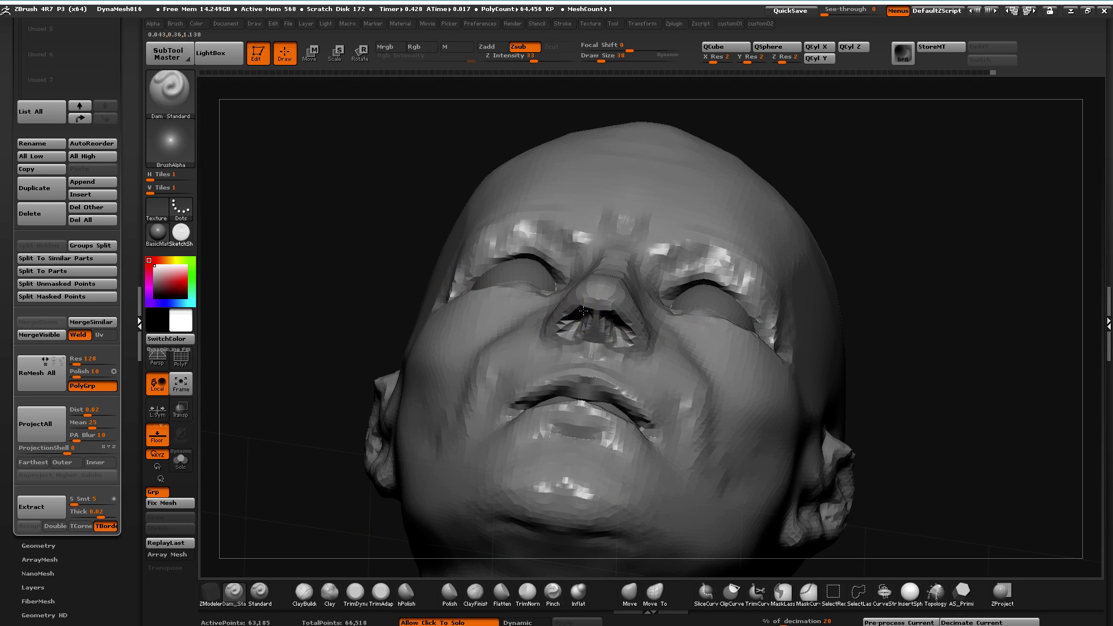
# Fill out the lower lip with an enlarged Inflat brush and smooth it
pyautogui.moveTo(286, 275)
pyautogui.mouseDown()
pyautogui.moveTo(260, 380)
pyautogui.moveTo(435, 405)
pyautogui.moveTo(521, 510)
pyautogui.mouseUp()
pyautogui.click(578, 595)
pyautogui.press('n')
pyautogui.moveTo(287, 262); pyautogui.dragTo(418, 255)
pyautogui.press(']')
pyautogui.press(']')
pyautogui.press(']')
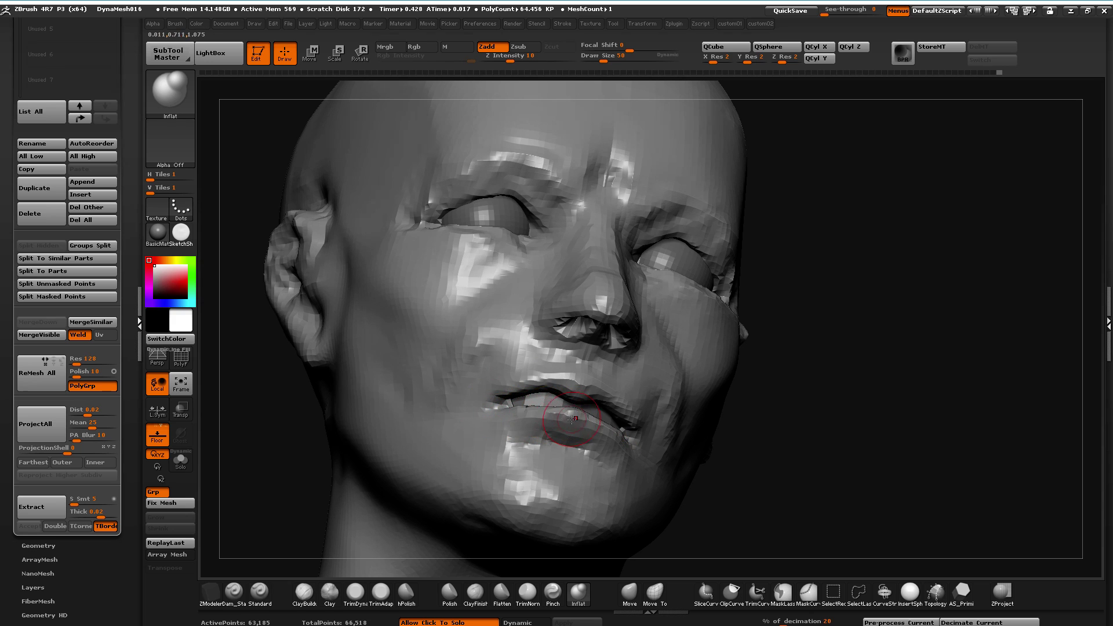
pyautogui.moveTo(245, 400); pyautogui.dragTo(348, 447)
pyautogui.press('shift')
pyautogui.moveTo(544, 409)
pyautogui.keyDown('shift'); pyautogui.mouseDown()
pyautogui.moveTo(509, 397)
pyautogui.moveTo(620, 429)
pyautogui.mouseUp(); pyautogui.keyUp('shift')
# Smooth the mouth corner in profile and carve a crease in the cheek beside it with the Dam_Standard brush
pyautogui.moveTo(347, 348)
pyautogui.mouseDown()
pyautogui.moveTo(472, 393)
pyautogui.moveTo(605, 489)
pyautogui.moveTo(523, 330)
pyautogui.mouseUp()
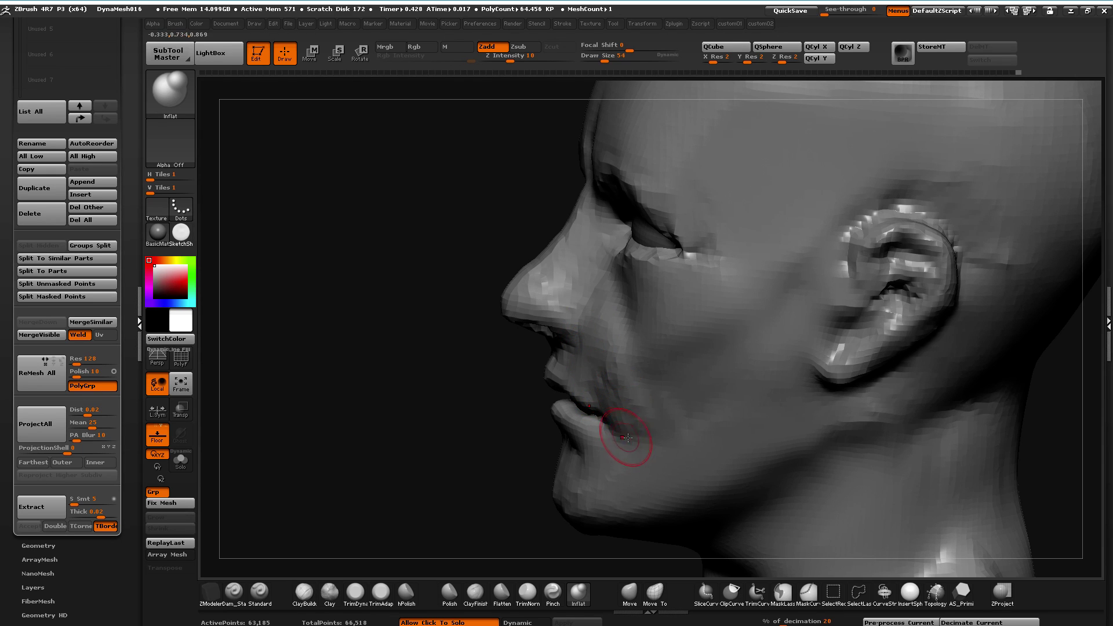
pyautogui.press('shift')
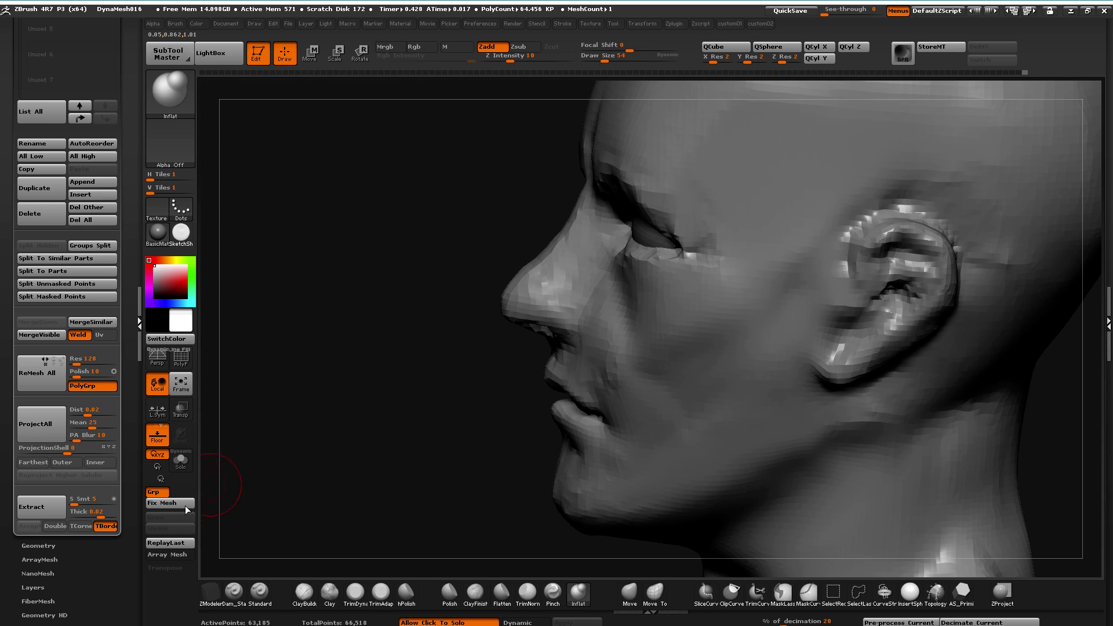
pyautogui.click(233, 591)
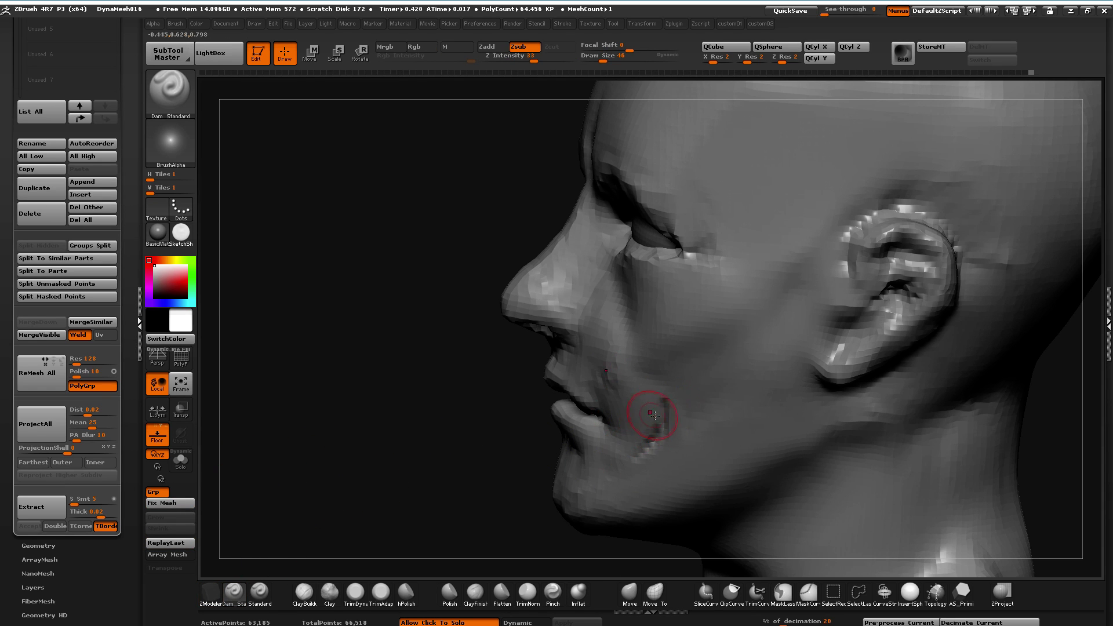
pyautogui.moveTo(422, 336)
pyautogui.mouseDown()
pyautogui.moveTo(400, 357)
pyautogui.moveTo(409, 400)
pyautogui.moveTo(405, 388)
pyautogui.mouseUp()
# Adjust the jawline beside the chin with the Move brush
pyautogui.click(630, 591)
pyautogui.moveTo(459, 472)
pyautogui.mouseDown()
pyautogui.moveTo(464, 484)
pyautogui.moveTo(460, 472)
pyautogui.mouseUp()
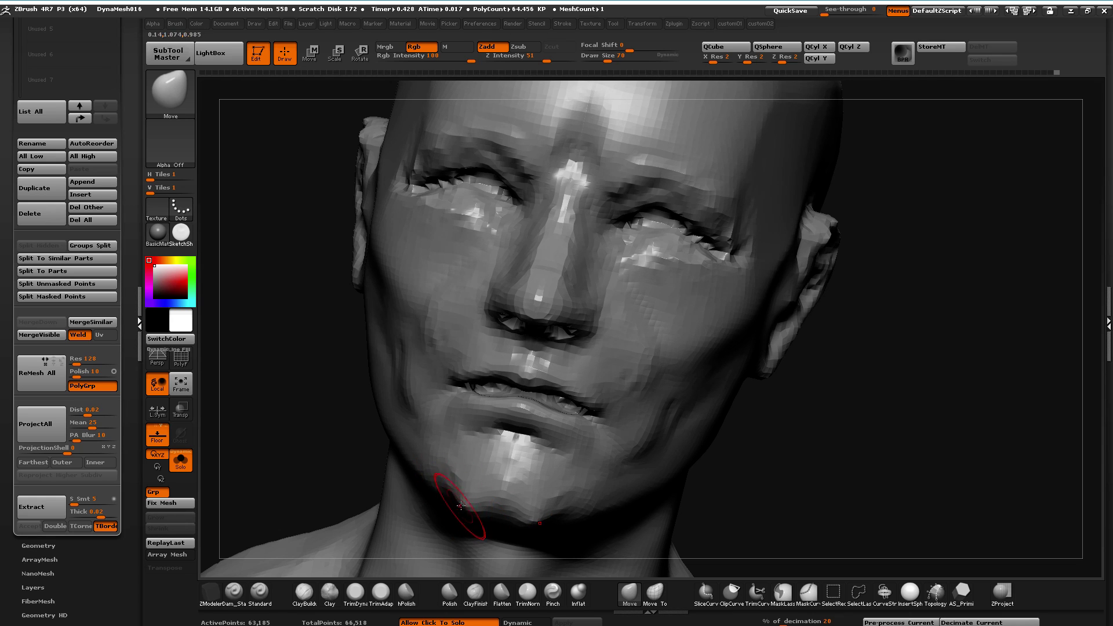
pyautogui.press('shift')
pyautogui.moveTo(373, 454)
pyautogui.mouseDown()
pyautogui.moveTo(273, 397)
pyautogui.moveTo(320, 370)
pyautogui.moveTo(464, 502)
pyautogui.moveTo(441, 539)
pyautogui.moveTo(371, 463)
pyautogui.moveTo(413, 472)
pyautogui.moveTo(471, 459)
pyautogui.mouseUp()
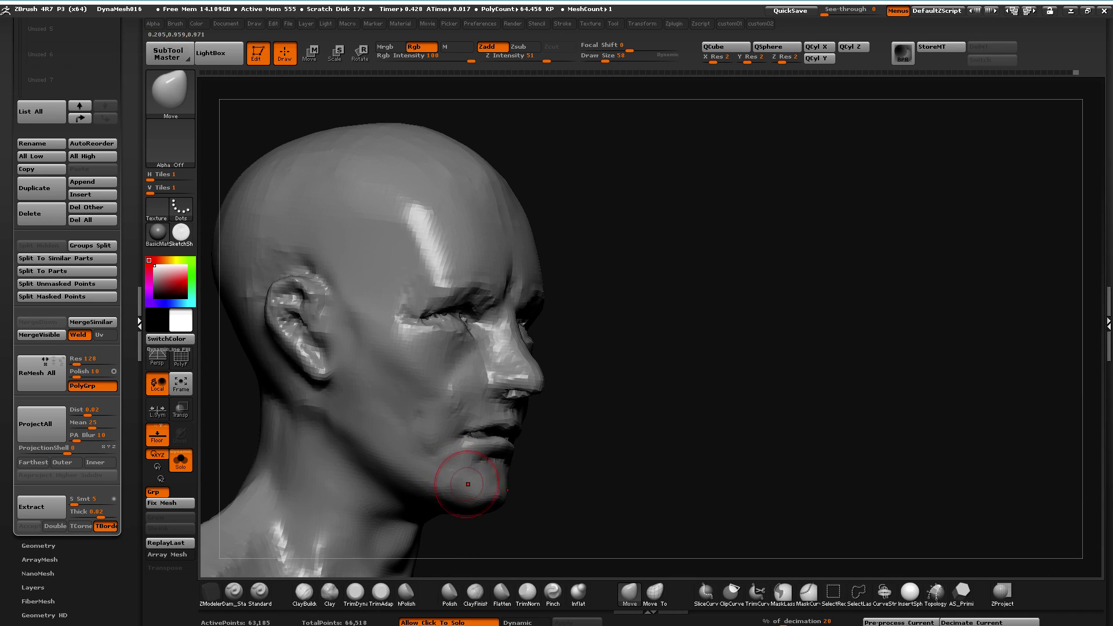
pyautogui.moveTo(590, 511)
pyautogui.mouseDown()
pyautogui.moveTo(651, 492)
pyautogui.moveTo(566, 408)
pyautogui.moveTo(377, 467)
pyautogui.moveTo(287, 396)
pyautogui.moveTo(253, 315)
pyautogui.moveTo(228, 402)
pyautogui.moveTo(307, 467)
pyautogui.moveTo(249, 417)
pyautogui.moveTo(412, 333)
pyautogui.moveTo(443, 358)
pyautogui.mouseUp()
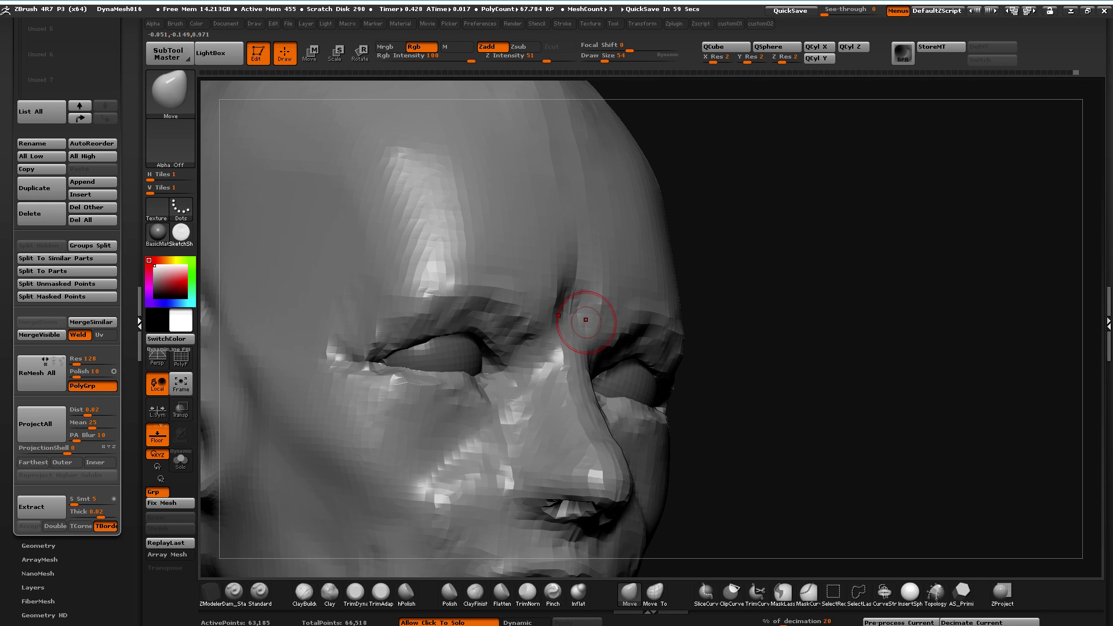
# Look at the presented head in the Hangouts screen share, and compare it with the sculpt's profile and front
pyautogui.moveTo(1112, 61); pyautogui.dragTo(611, 23)
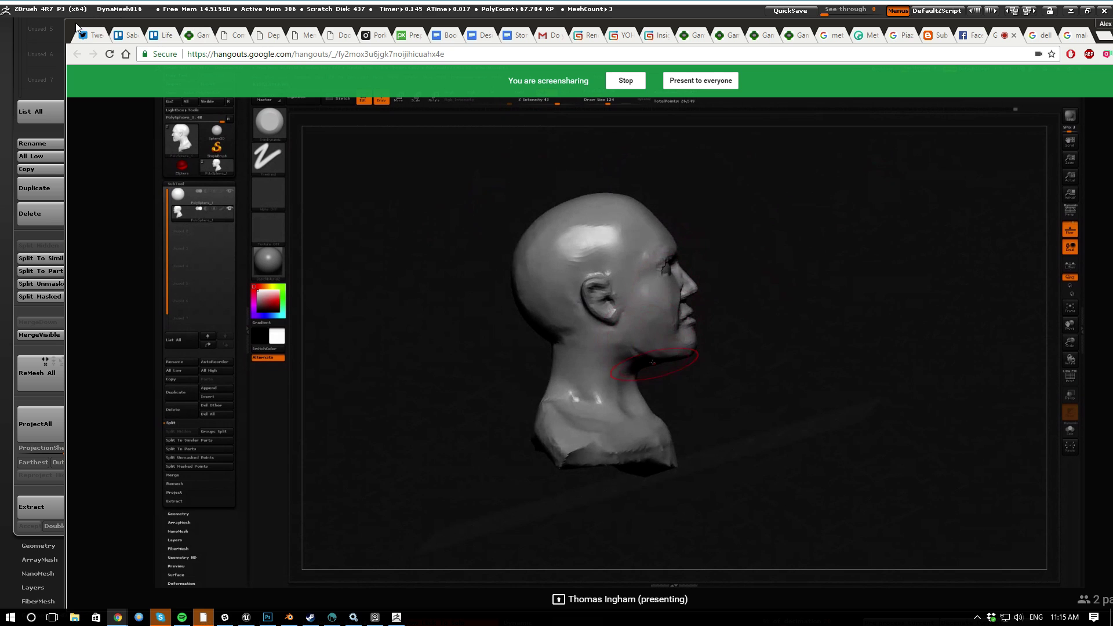
pyautogui.moveTo(144, 26); pyautogui.dragTo(1112, 174)
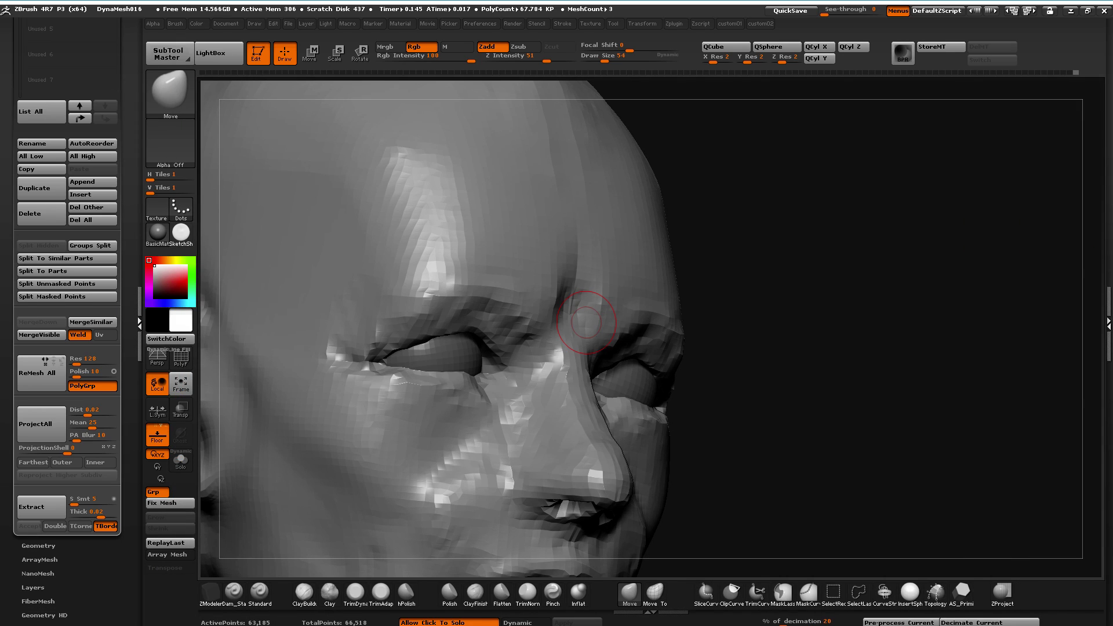
pyautogui.moveTo(1112, 238)
pyautogui.mouseDown()
pyautogui.moveTo(1062, 238)
pyautogui.moveTo(992, 211)
pyautogui.moveTo(1069, 248)
pyautogui.moveTo(1112, 249)
pyautogui.mouseUp()
pyautogui.moveTo(730, 336); pyautogui.dragTo(256, 297)
pyautogui.keyDown('alt'); pyautogui.moveTo(301, 472); pyautogui.dragTo(340, 197); pyautogui.keyUp('alt')
pyautogui.moveTo(283, 343)
pyautogui.keyDown('shift'); pyautogui.mouseDown()
pyautogui.moveTo(288, 325)
pyautogui.moveTo(284, 358)
pyautogui.mouseUp(); pyautogui.keyUp('shift')
pyautogui.moveTo(323, 397)
pyautogui.keyDown('alt'); pyautogui.mouseDown()
pyautogui.moveTo(367, 429)
pyautogui.moveTo(472, 398)
pyautogui.mouseUp(); pyautogui.keyUp('alt')
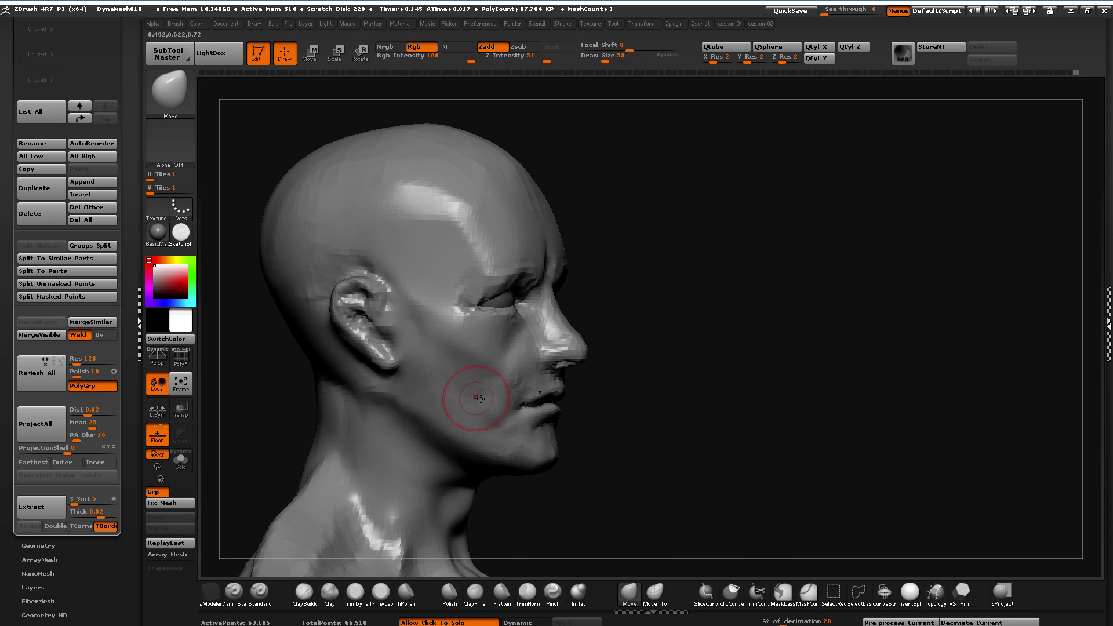
pyautogui.moveTo(558, 509); pyautogui.dragTo(492, 383)
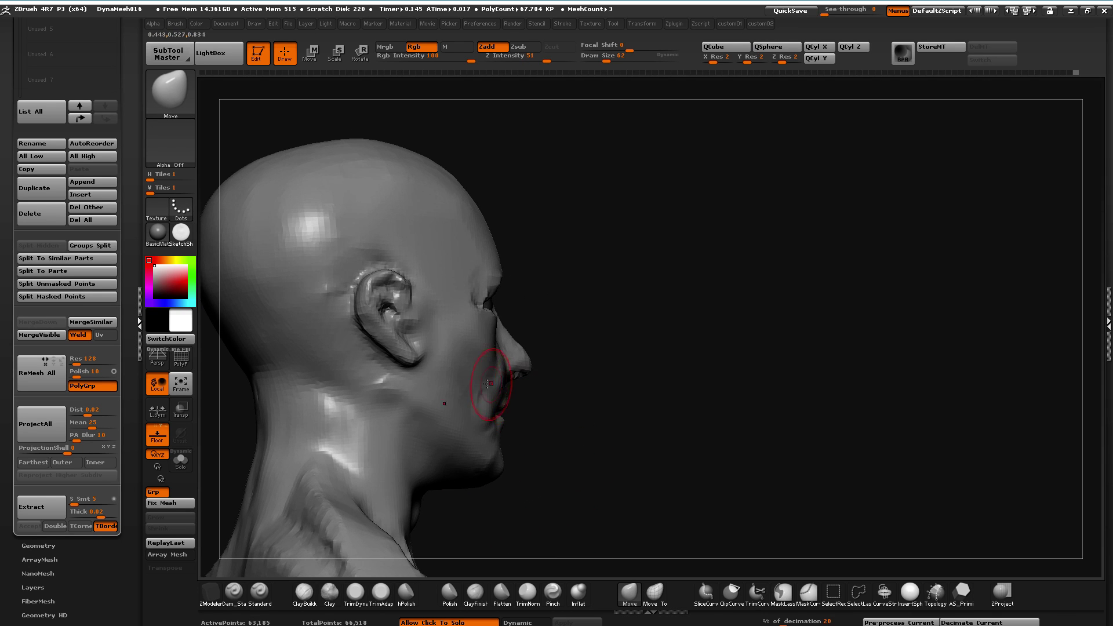
pyautogui.moveTo(570, 383); pyautogui.dragTo(203, 461)
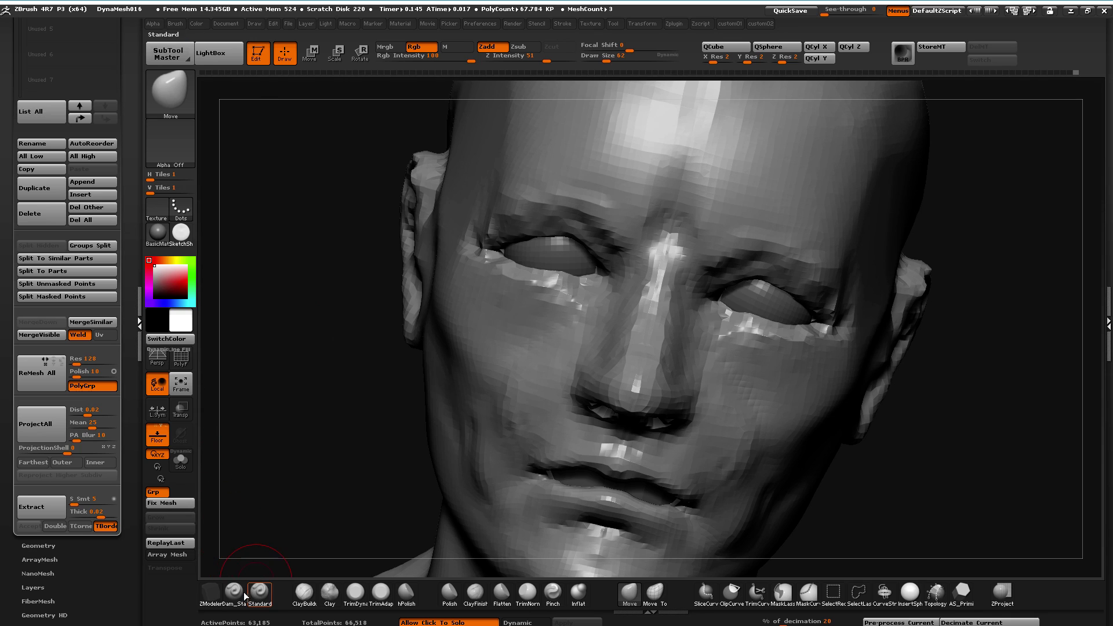
pyautogui.moveTo(580, 316)
pyautogui.keyDown('ctrl'); pyautogui.mouseDown()
pyautogui.moveTo(489, 304)
pyautogui.moveTo(480, 272)
pyautogui.mouseUp(); pyautogui.keyUp('ctrl')
pyautogui.hotkey('ctrl', 'z')
pyautogui.moveTo(579, 302)
pyautogui.keyDown('ctrl'); pyautogui.mouseDown()
pyautogui.moveTo(482, 277)
pyautogui.moveTo(486, 304)
pyautogui.mouseUp(); pyautogui.keyUp('ctrl')
pyautogui.hotkey('ctrl', 'z')
pyautogui.hotkey('ctrl', 'z')
# Mask the area beneath the eye, invert the mask and shift the area with Transpose Move to form an eye bag
pyautogui.moveTo(564, 317)
pyautogui.keyDown('ctrl'); pyautogui.mouseDown()
pyautogui.moveTo(485, 297)
pyautogui.moveTo(567, 314)
pyautogui.mouseUp(); pyautogui.keyUp('ctrl')
pyautogui.moveTo(341, 243); pyautogui.dragTo(672, 417)
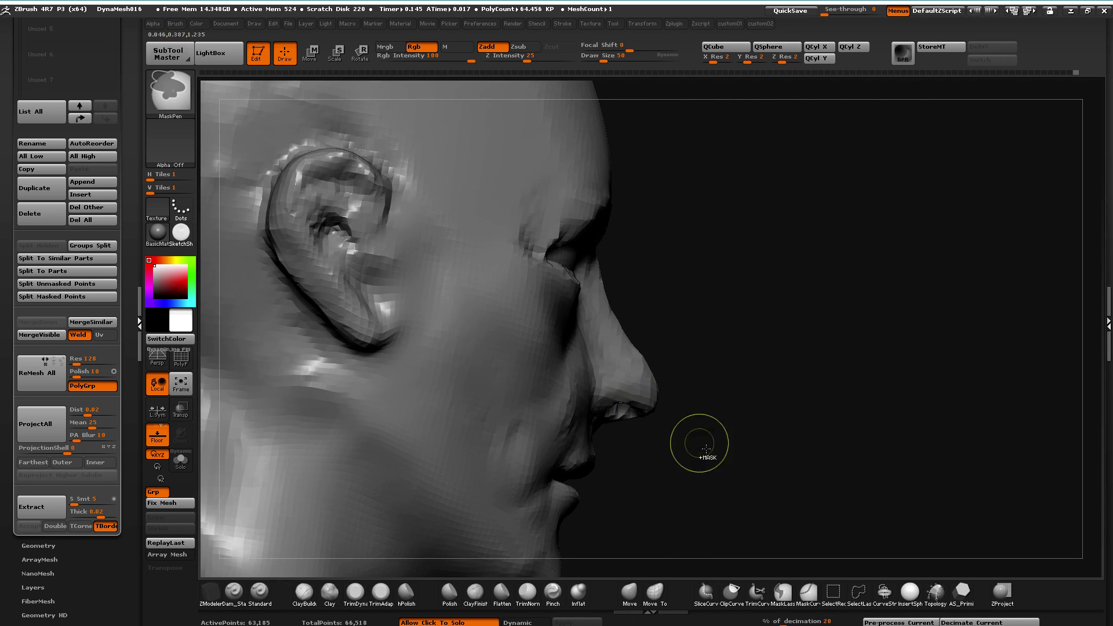
pyautogui.keyDown('ctrl'); pyautogui.click(717, 527); pyautogui.keyUp('ctrl')
pyautogui.keyDown('shift'); pyautogui.moveTo(717, 528); pyautogui.dragTo(705, 506); pyautogui.keyUp('shift')
pyautogui.click(310, 53)
pyautogui.moveTo(555, 312)
pyautogui.keyDown('shift'); pyautogui.mouseDown()
pyautogui.moveTo(670, 334)
pyautogui.moveTo(590, 317)
pyautogui.mouseUp(); pyautogui.keyUp('shift')
pyautogui.moveTo(717, 457)
pyautogui.mouseDown()
pyautogui.moveTo(571, 450)
pyautogui.moveTo(728, 472)
pyautogui.moveTo(691, 475)
pyautogui.moveTo(508, 270)
pyautogui.moveTo(550, 290)
pyautogui.moveTo(522, 278)
pyautogui.moveTo(464, 318)
pyautogui.moveTo(522, 339)
pyautogui.mouseUp()
pyautogui.click(282, 55)
# Mask the upper lip region below the nose and invert the mask
pyautogui.click(355, 591)
pyautogui.moveTo(310, 459)
pyautogui.mouseDown()
pyautogui.moveTo(342, 439)
pyautogui.moveTo(345, 380)
pyautogui.mouseUp()
pyautogui.moveTo(576, 373)
pyautogui.keyDown('ctrl'); pyautogui.mouseDown()
pyautogui.moveTo(609, 383)
pyautogui.moveTo(565, 376)
pyautogui.moveTo(543, 400)
pyautogui.moveTo(568, 365)
pyautogui.moveTo(556, 372)
pyautogui.mouseUp(); pyautogui.keyUp('ctrl')
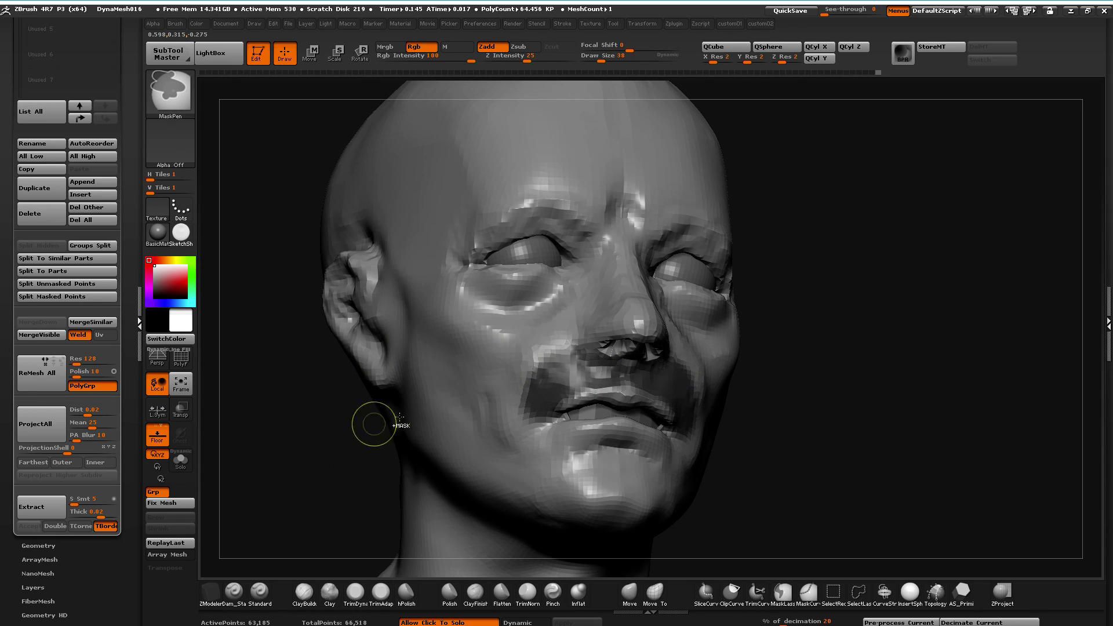
pyautogui.hotkey('ctrl', 'z')
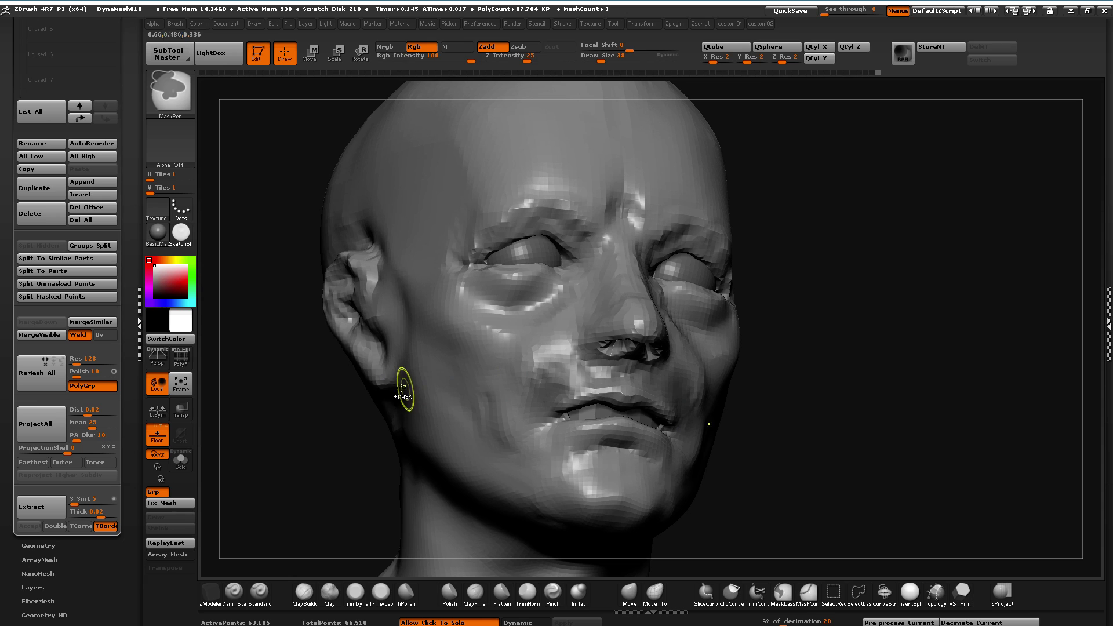
pyautogui.keyDown('ctrl'); pyautogui.click(273, 412); pyautogui.keyUp('ctrl')
pyautogui.moveTo(273, 412); pyautogui.dragTo(371, 400)
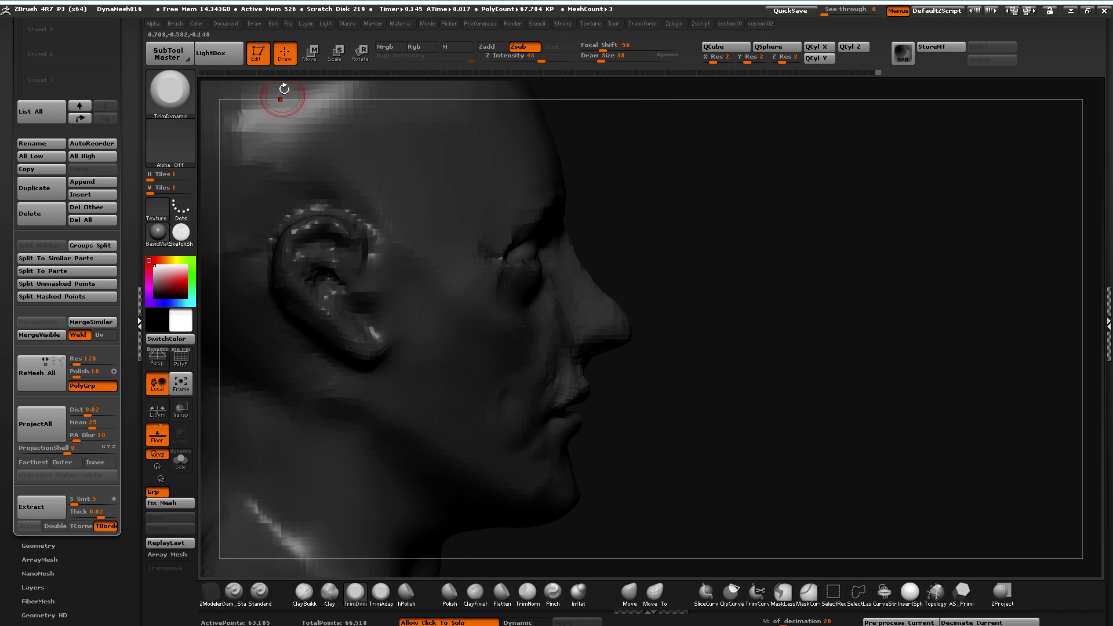
# Shift the unmasked upper lip in profile with Transpose Move, clear the mask and return to Draw mode
pyautogui.click(311, 56)
pyautogui.moveTo(563, 302)
pyautogui.mouseDown()
pyautogui.moveTo(613, 382)
pyautogui.moveTo(439, 404)
pyautogui.moveTo(429, 390)
pyautogui.moveTo(458, 430)
pyautogui.mouseUp()
pyautogui.moveTo(585, 369); pyautogui.dragTo(399, 354)
pyautogui.click(486, 356)
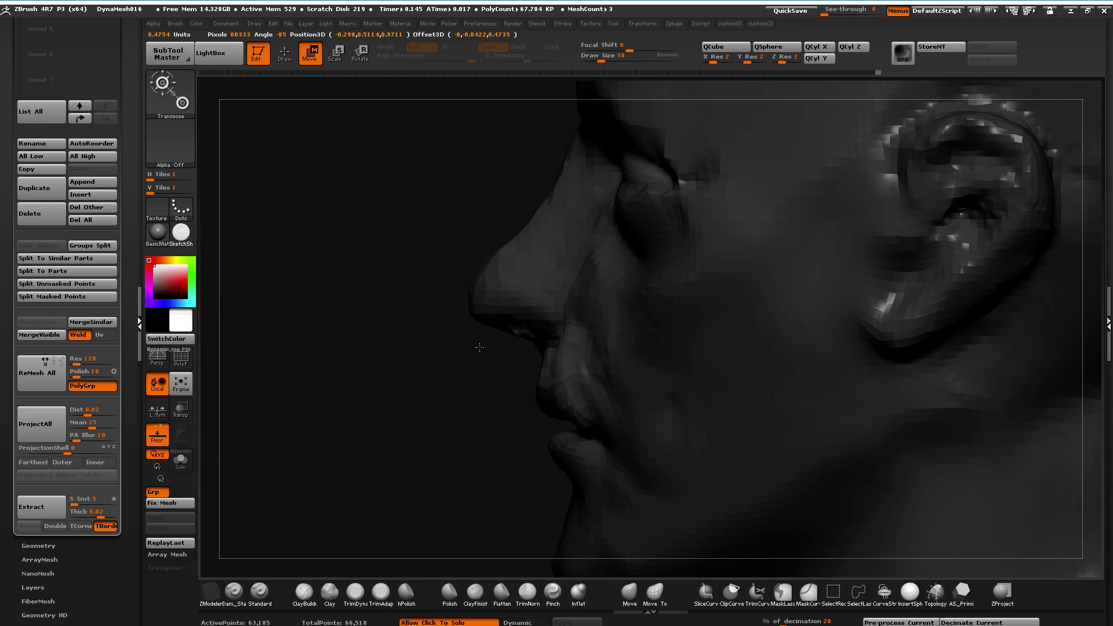
pyautogui.moveTo(480, 339); pyautogui.dragTo(484, 339)
pyautogui.keyDown('ctrl'); pyautogui.moveTo(339, 403); pyautogui.dragTo(434, 439); pyautogui.keyUp('ctrl')
pyautogui.keyDown('alt'); pyautogui.moveTo(641, 517); pyautogui.dragTo(667, 492); pyautogui.keyUp('alt')
pyautogui.click(284, 55)
# Reshape the mouth corners from the front with the Move brush
pyautogui.moveTo(284, 391); pyautogui.dragTo(203, 409)
pyautogui.keyDown('alt'); pyautogui.moveTo(347, 440); pyautogui.dragTo(336, 492); pyautogui.keyUp('alt')
pyautogui.click(330, 591)
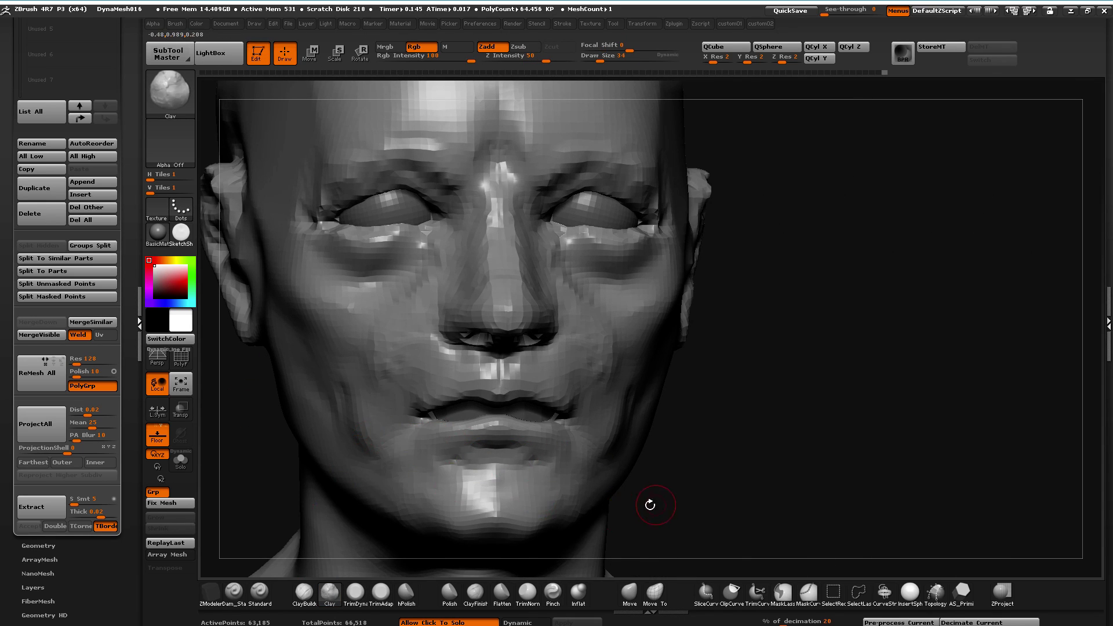
pyautogui.click(629, 594)
pyautogui.moveTo(474, 425); pyautogui.dragTo(464, 416)
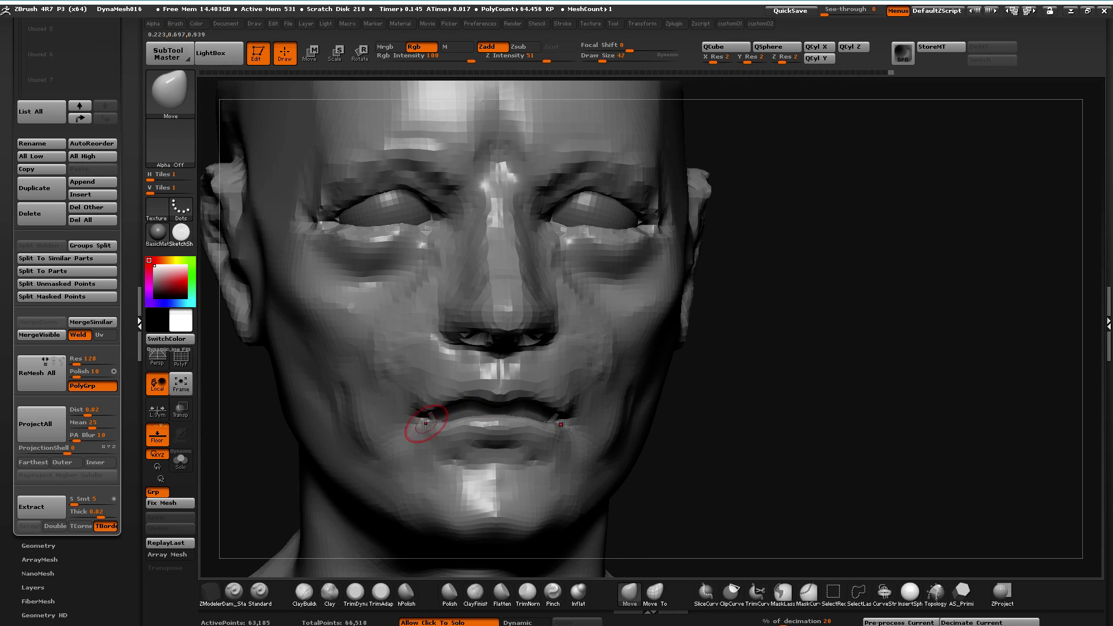
pyautogui.moveTo(435, 446); pyautogui.dragTo(409, 420)
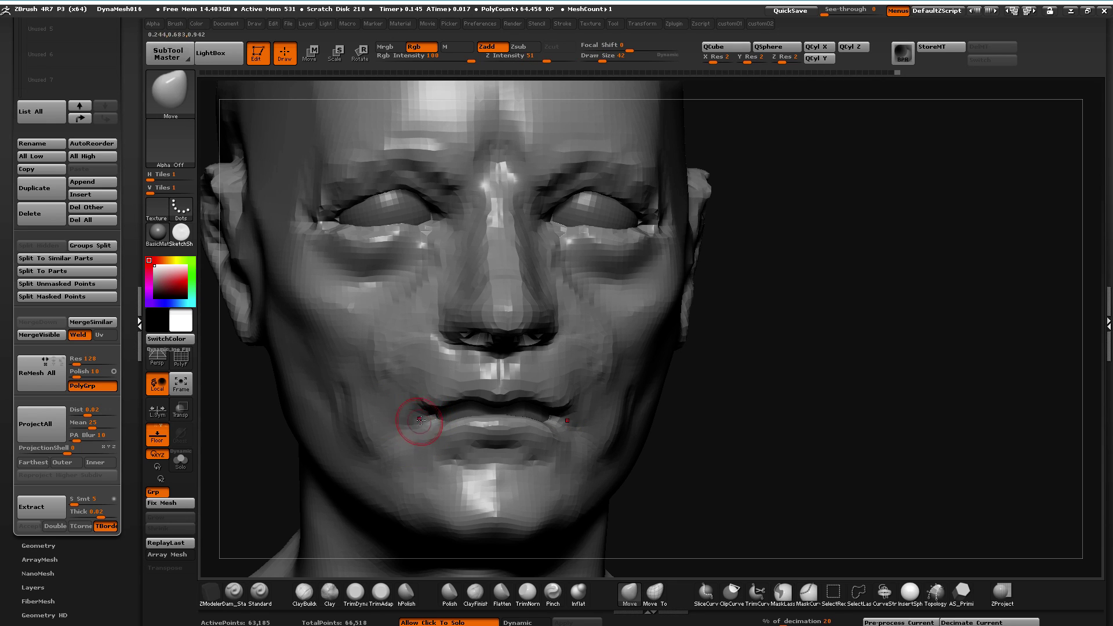
# Mask the lower lip out past the mouth corners and invert the mask
pyautogui.moveTo(405, 423)
pyautogui.mouseDown()
pyautogui.moveTo(412, 439)
pyautogui.moveTo(396, 430)
pyautogui.moveTo(452, 426)
pyautogui.mouseUp()
pyautogui.hotkey('ctrl', 'z')
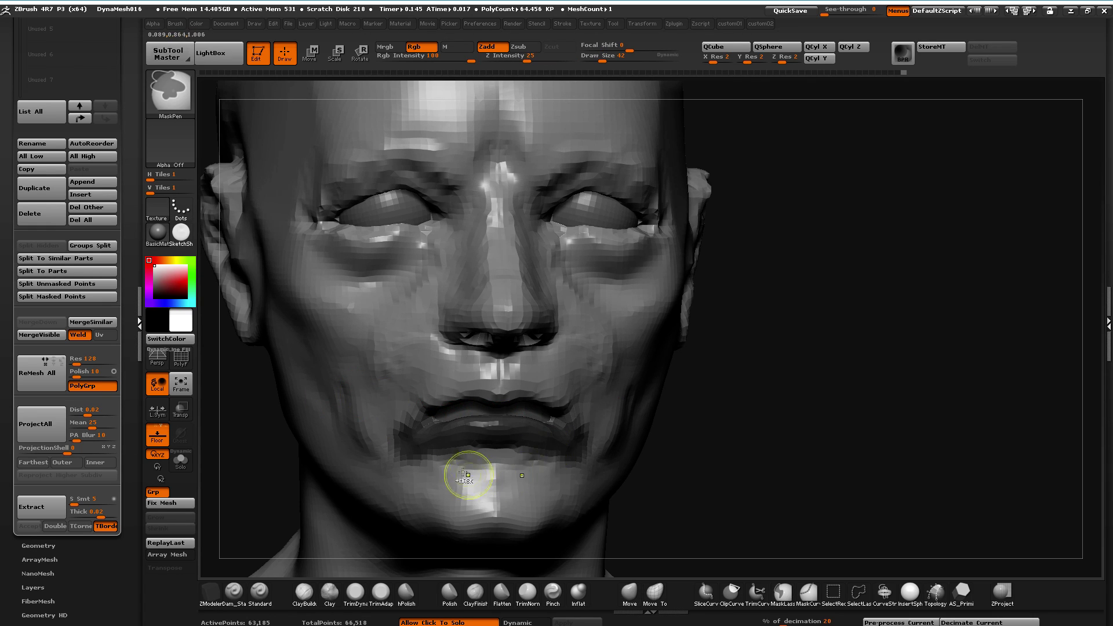
pyautogui.keyDown('ctrl'); pyautogui.click(757, 509); pyautogui.keyUp('ctrl')
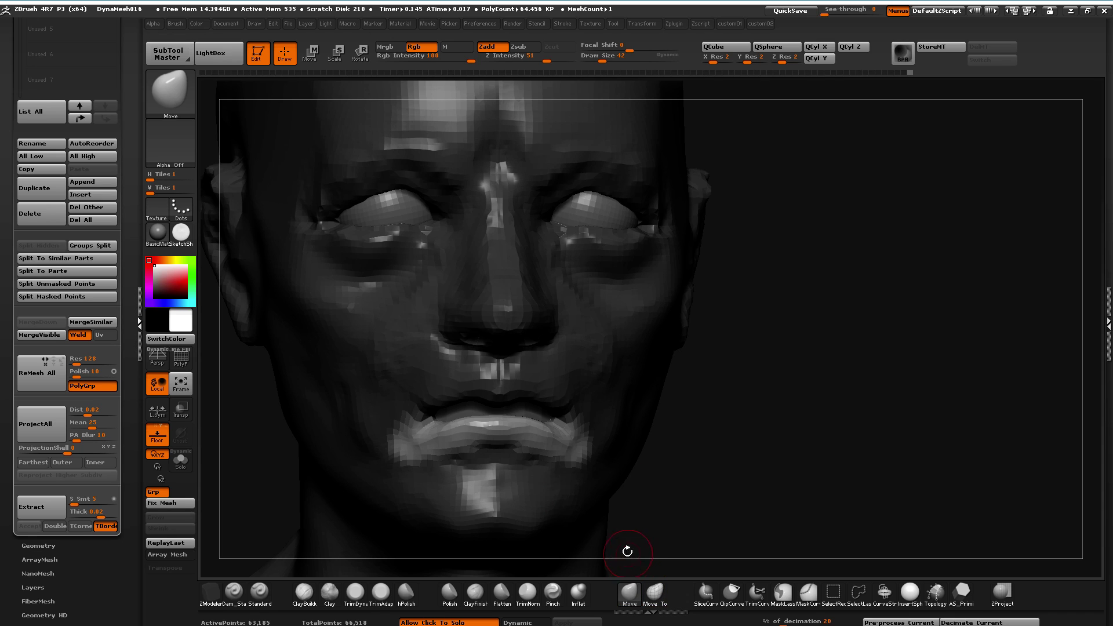
# Swell the unmasked lower lip with a large Inflat brush
pyautogui.press('b')
pyautogui.click(265, 239)
pyautogui.moveTo(435, 436); pyautogui.dragTo(467, 433)
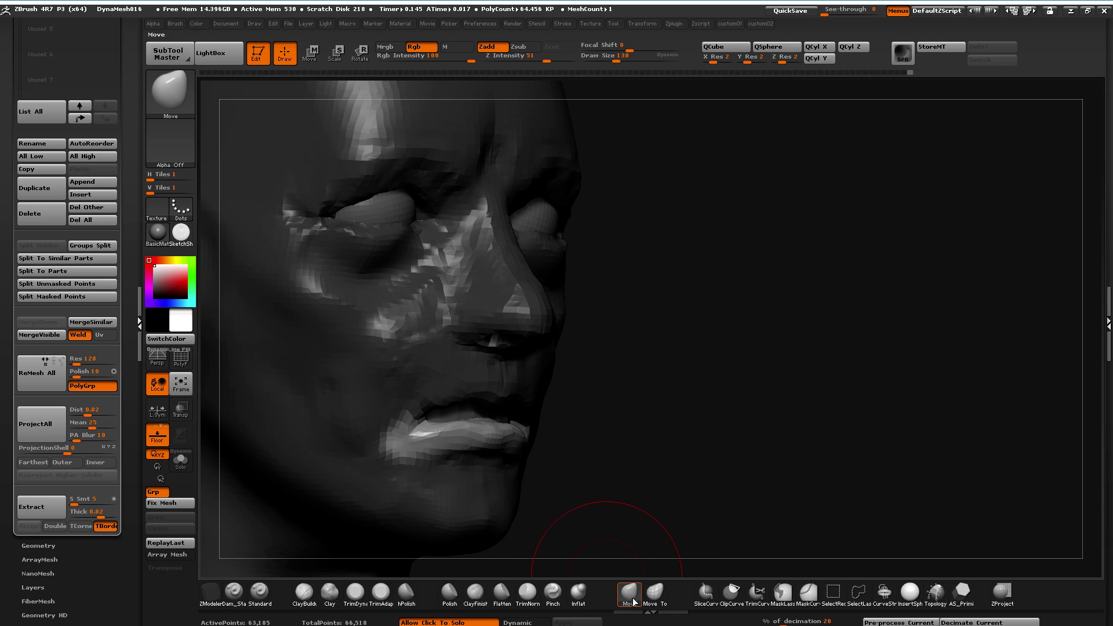
pyautogui.click(585, 600)
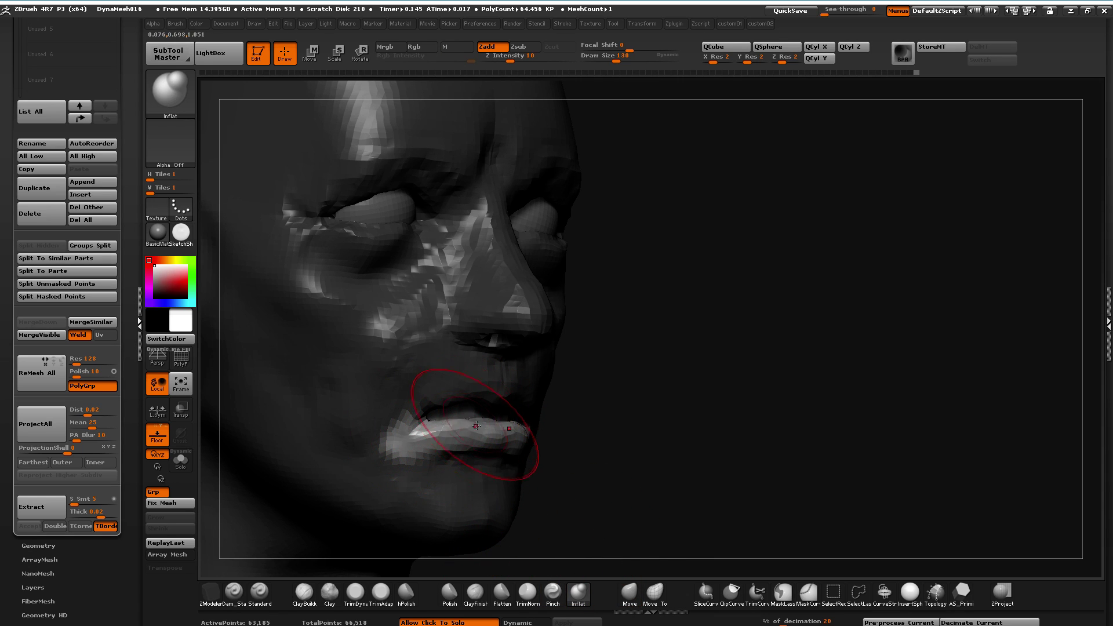
pyautogui.moveTo(639, 523); pyautogui.dragTo(504, 464)
pyautogui.moveTo(406, 464); pyautogui.dragTo(636, 532)
# Reshape the lower lip with the Move Topological brush and clear the mask
pyautogui.click(629, 592)
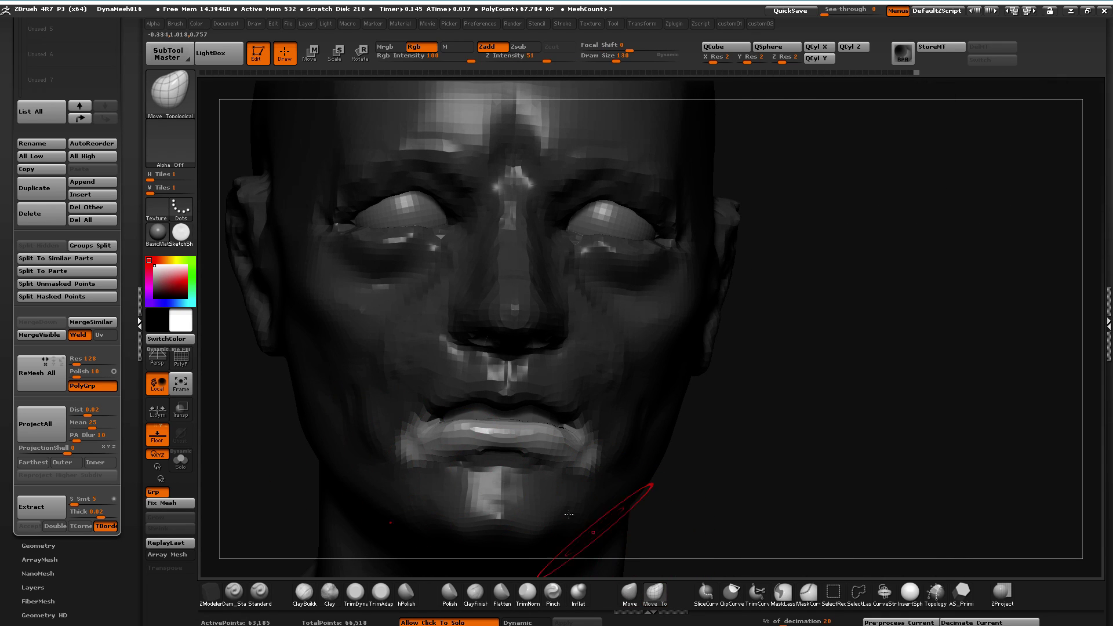
pyautogui.moveTo(743, 505); pyautogui.dragTo(571, 440)
pyautogui.moveTo(477, 363)
pyautogui.mouseDown()
pyautogui.moveTo(473, 399)
pyautogui.moveTo(395, 417)
pyautogui.mouseUp()
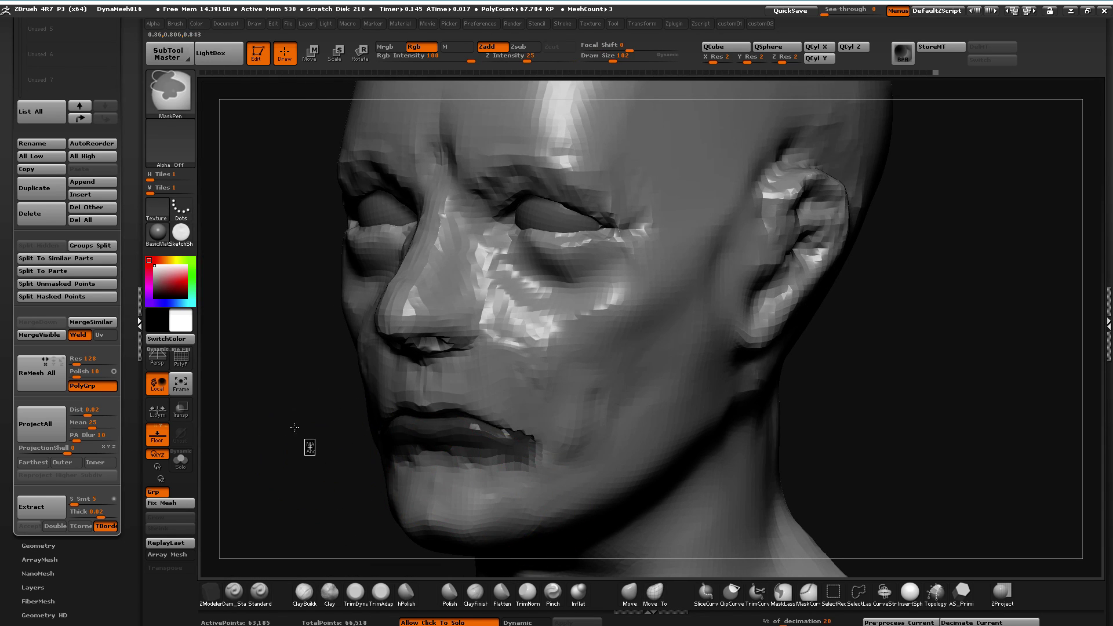
pyautogui.keyDown('shift'); pyautogui.moveTo(307, 446); pyautogui.dragTo(375, 433); pyautogui.keyUp('shift')
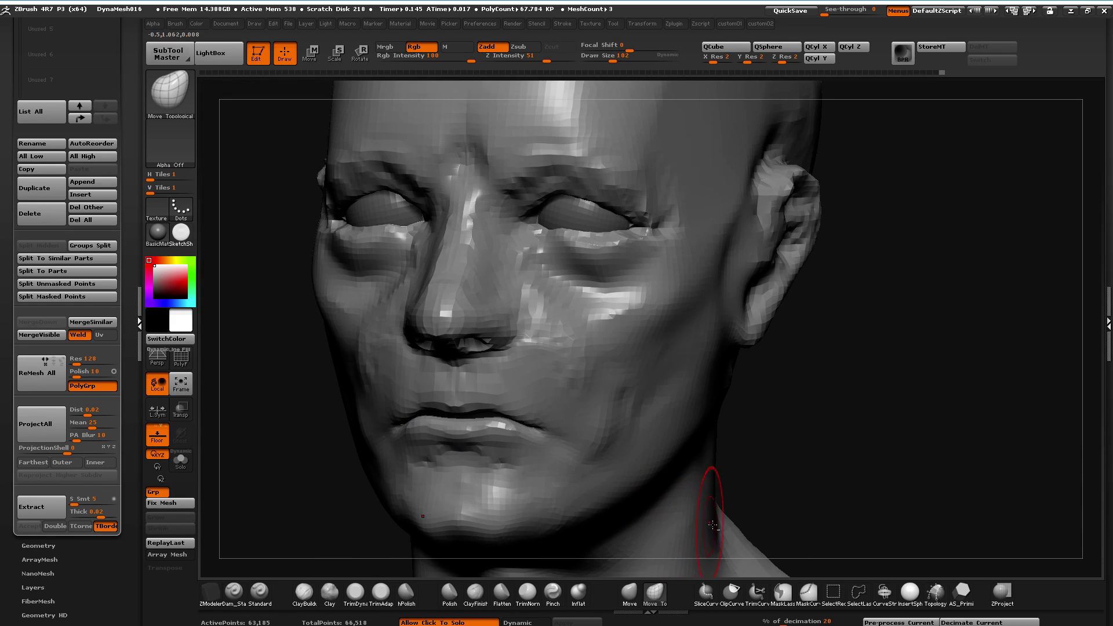
pyautogui.keyDown('alt'); pyautogui.moveTo(666, 452); pyautogui.dragTo(621, 450); pyautogui.keyUp('alt')
pyautogui.keyDown('shift'); pyautogui.moveTo(260, 423); pyautogui.dragTo(350, 397); pyautogui.keyUp('shift')
pyautogui.moveTo(362, 332)
pyautogui.mouseDown()
pyautogui.moveTo(325, 362)
pyautogui.moveTo(322, 348)
pyautogui.moveTo(363, 340)
pyautogui.moveTo(375, 323)
pyautogui.mouseUp()
# Select the eyeballs subtool and lay a horizontal Transpose line outward from one eyeball's centre
pyautogui.keyDown('alt'); pyautogui.click(488, 306); pyautogui.keyUp('alt')
pyautogui.keyDown('ctrl'); pyautogui.click(307, 315); pyautogui.keyUp('ctrl')
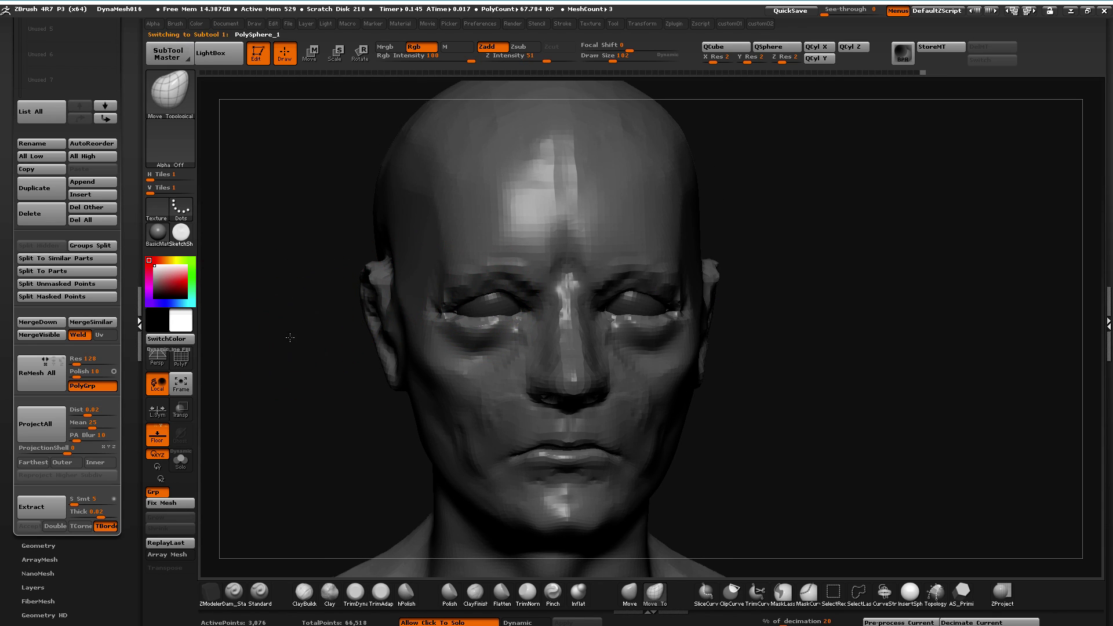
pyautogui.click(292, 342)
pyautogui.keyDown('ctrl'); pyautogui.click(284, 329); pyautogui.keyUp('ctrl')
pyautogui.hotkey('shift', 'ctrl', 's')
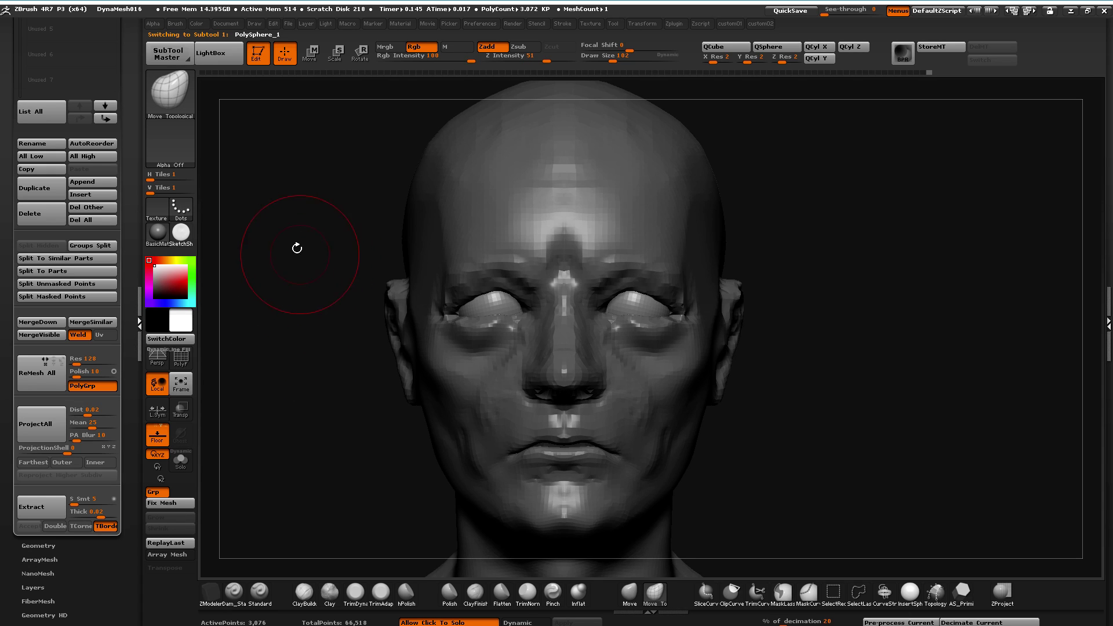
pyautogui.click(337, 58)
pyautogui.moveTo(485, 300)
pyautogui.mouseDown()
pyautogui.moveTo(349, 403)
pyautogui.moveTo(361, 394)
pyautogui.mouseUp()
pyautogui.click(348, 451)
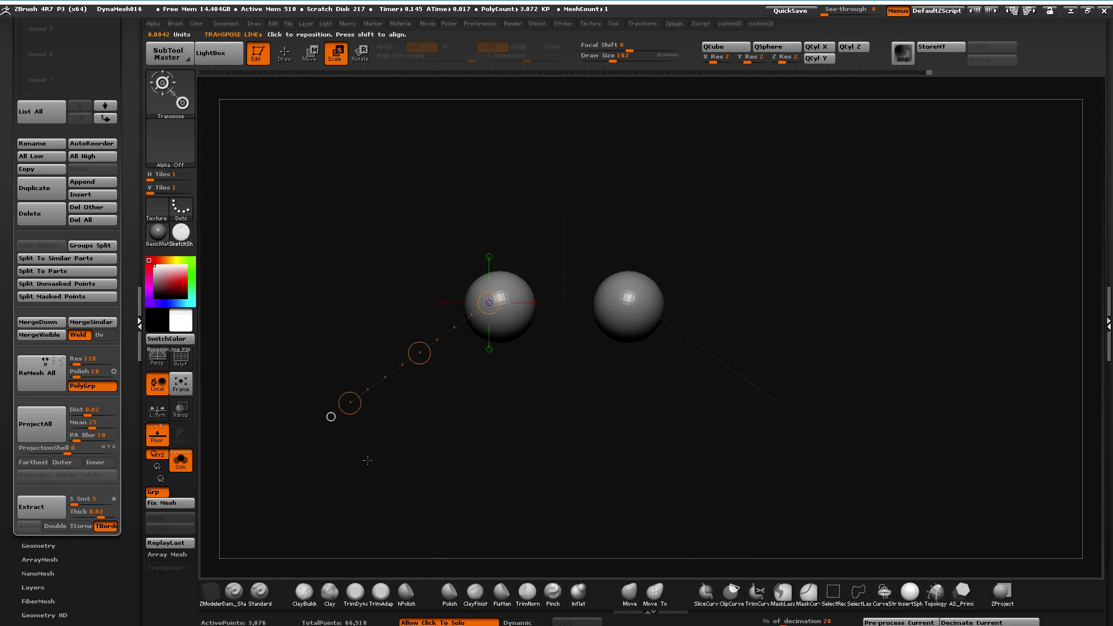
pyautogui.click(304, 301)
pyautogui.keyDown('shift'); pyautogui.moveTo(504, 297); pyautogui.dragTo(330, 299); pyautogui.keyUp('shift')
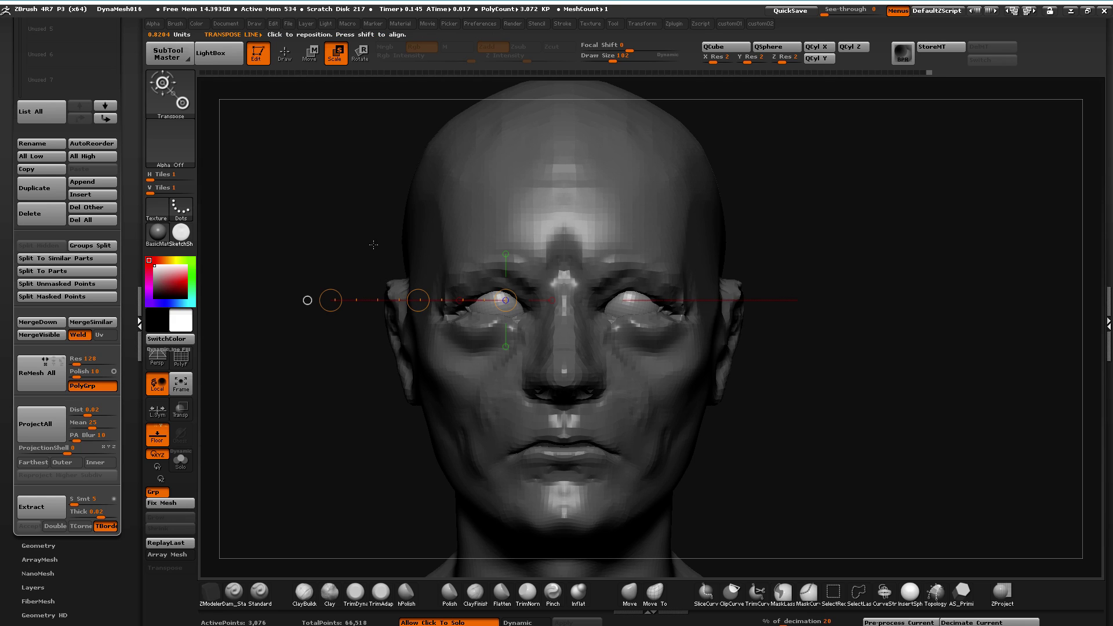
# Move the eyeballs slightly apart with Transpose Move and reselect the head subtool
pyautogui.click(309, 60)
pyautogui.moveTo(419, 300); pyautogui.dragTo(415, 299)
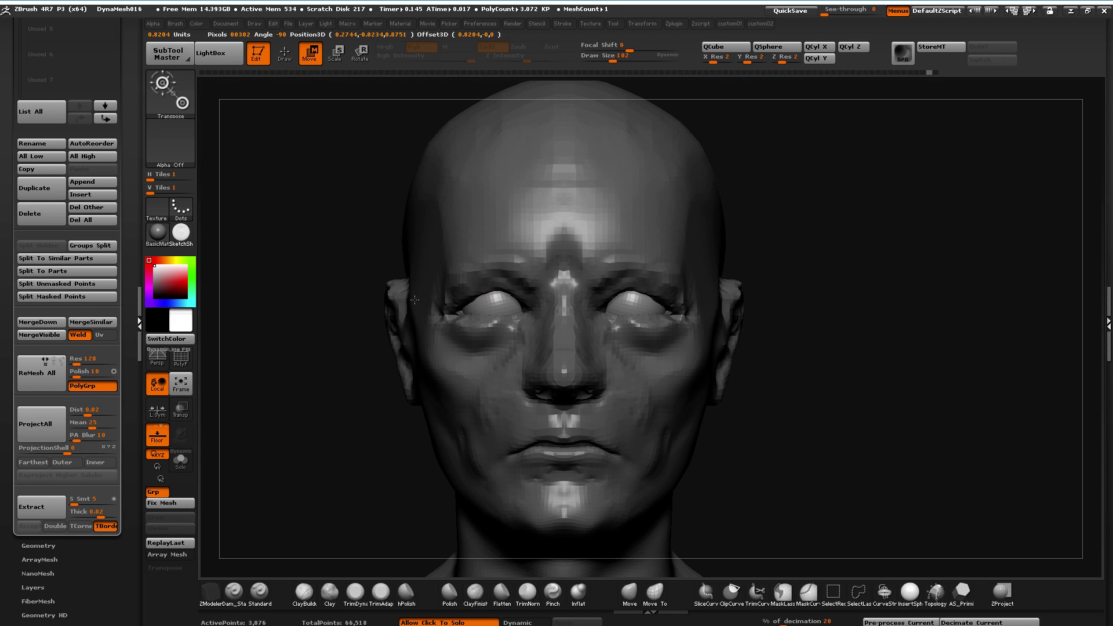
pyautogui.keyDown('alt'); pyautogui.click(456, 397); pyautogui.keyUp('alt')
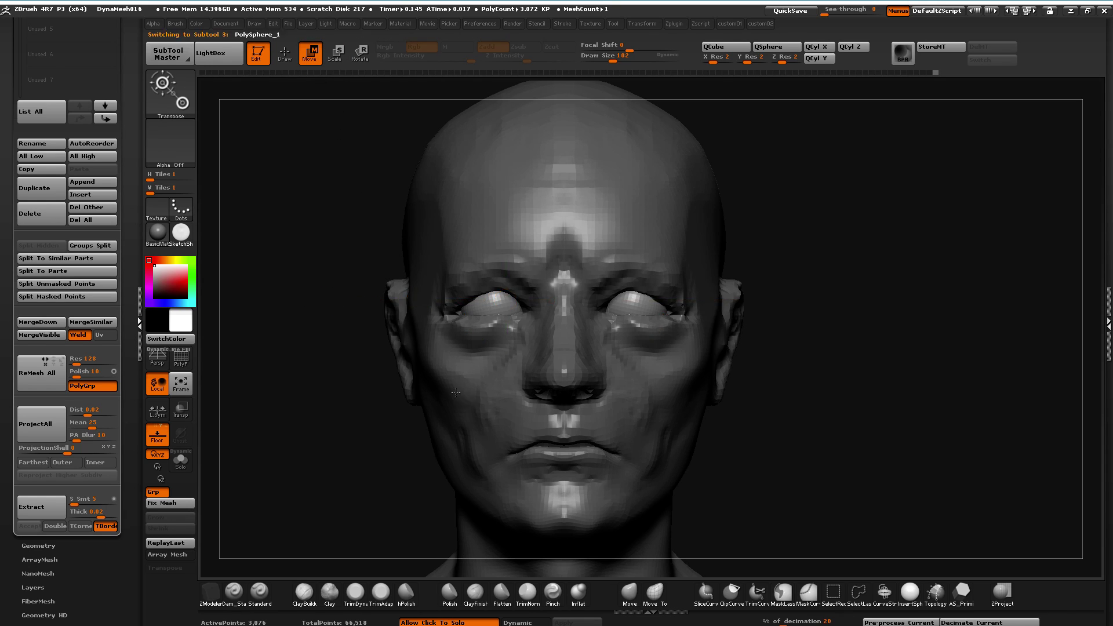
# Activate the head subtool and mask the strip of cheek running from beside the nose down toward the mouth corner
pyautogui.keyDown('alt'); pyautogui.moveTo(309, 314); pyautogui.dragTo(307, 344); pyautogui.keyUp('alt')
pyautogui.moveTo(662, 366)
pyautogui.mouseDown()
pyautogui.moveTo(461, 366)
pyautogui.moveTo(455, 318)
pyautogui.mouseUp()
pyautogui.click(629, 592)
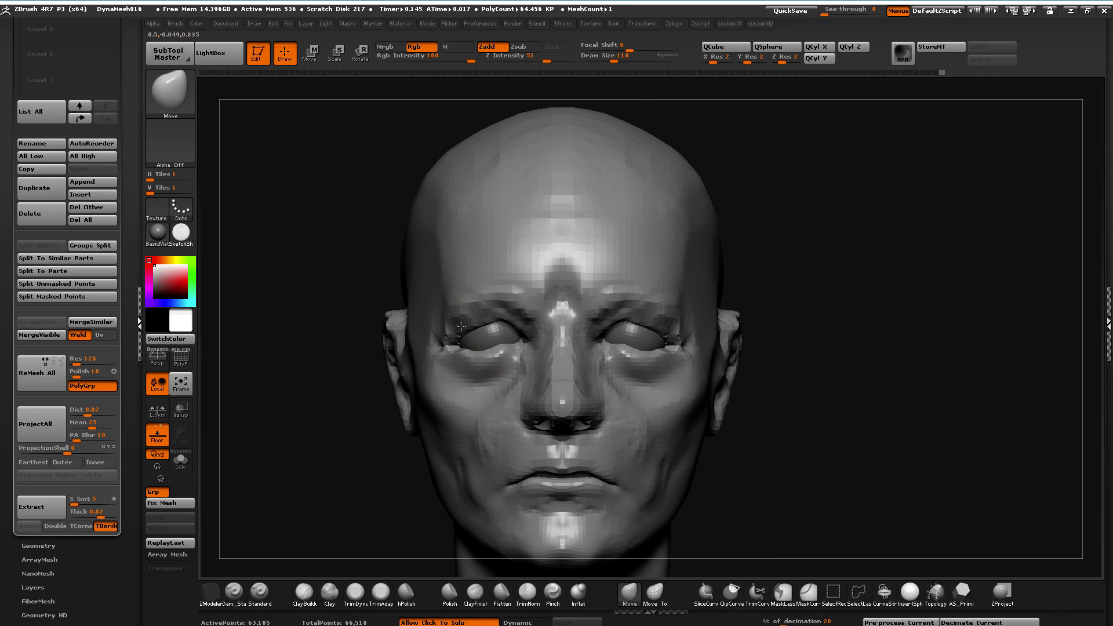
pyautogui.moveTo(273, 323); pyautogui.dragTo(499, 452)
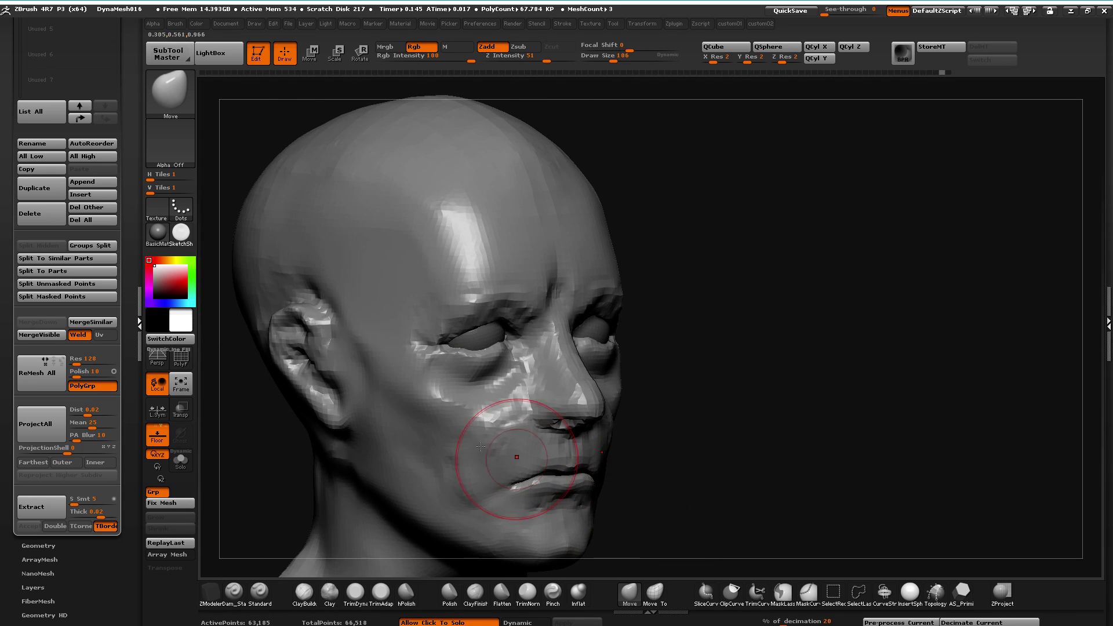
pyautogui.moveTo(252, 449); pyautogui.dragTo(353, 458)
pyautogui.keyDown('alt'); pyautogui.moveTo(663, 512); pyautogui.dragTo(773, 431); pyautogui.keyUp('alt')
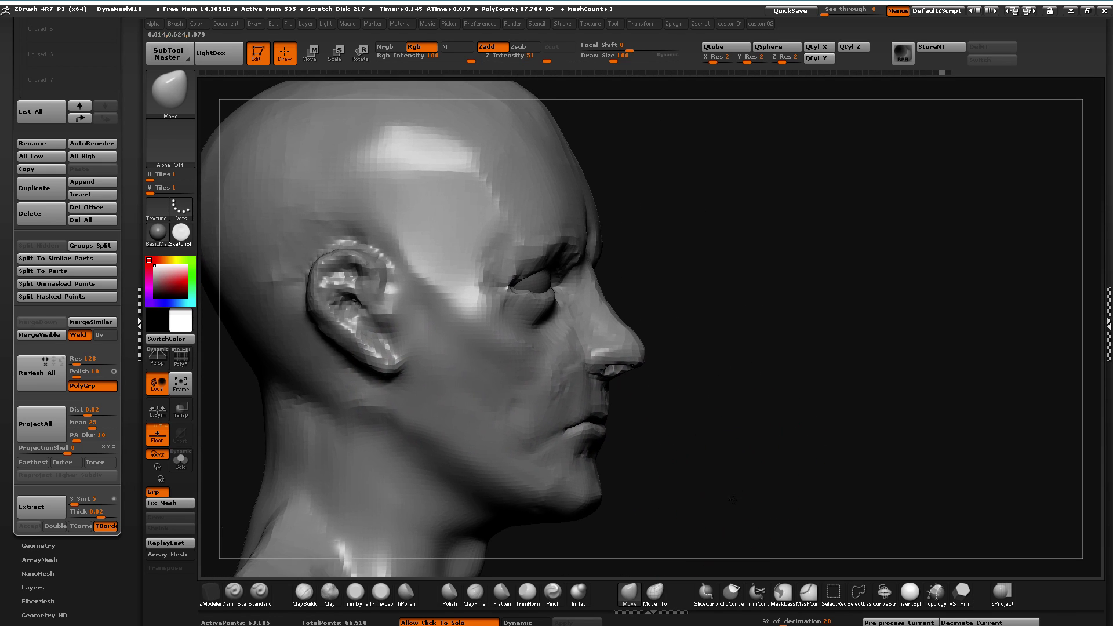
pyautogui.keyDown('alt'); pyautogui.moveTo(733, 496); pyautogui.dragTo(731, 550); pyautogui.keyUp('alt')
pyautogui.press('[')
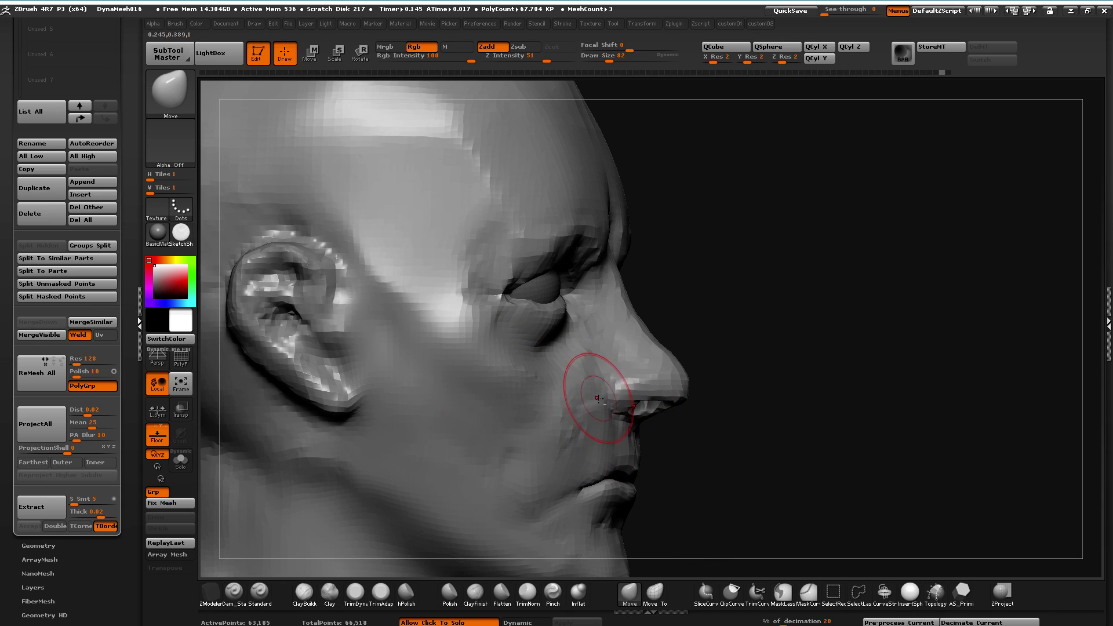
pyautogui.moveTo(580, 324)
pyautogui.keyDown('ctrl'); pyautogui.mouseDown()
pyautogui.moveTo(571, 405)
pyautogui.moveTo(594, 364)
pyautogui.moveTo(579, 365)
pyautogui.moveTo(552, 437)
pyautogui.mouseUp(); pyautogui.keyUp('ctrl')
pyautogui.hotkey('ctrl', 'h')
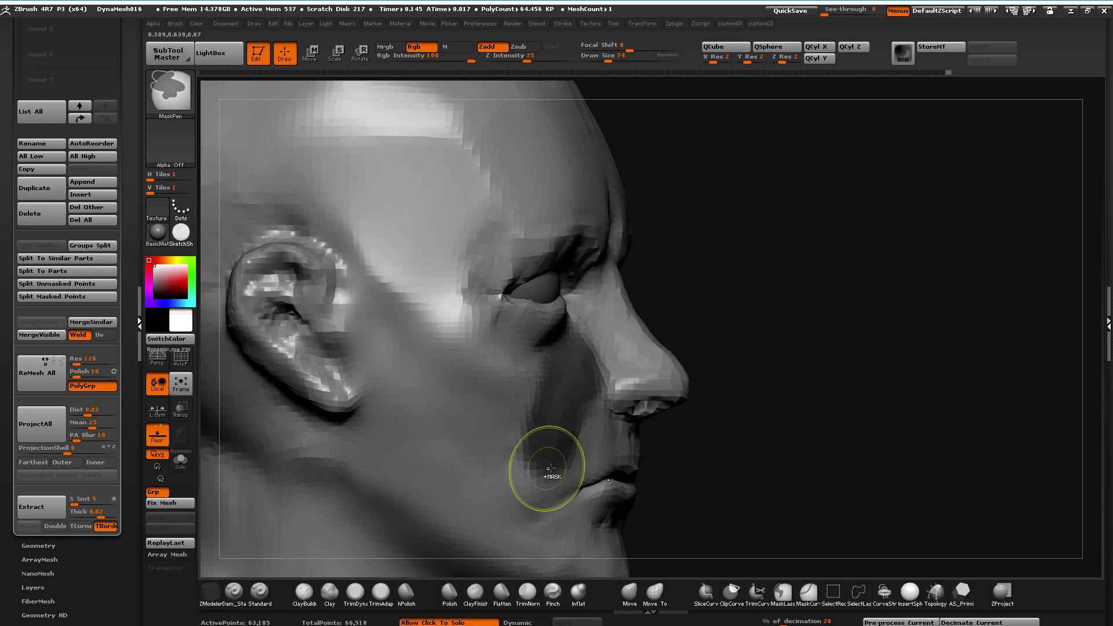
pyautogui.hotkey('ctrl', 'z')
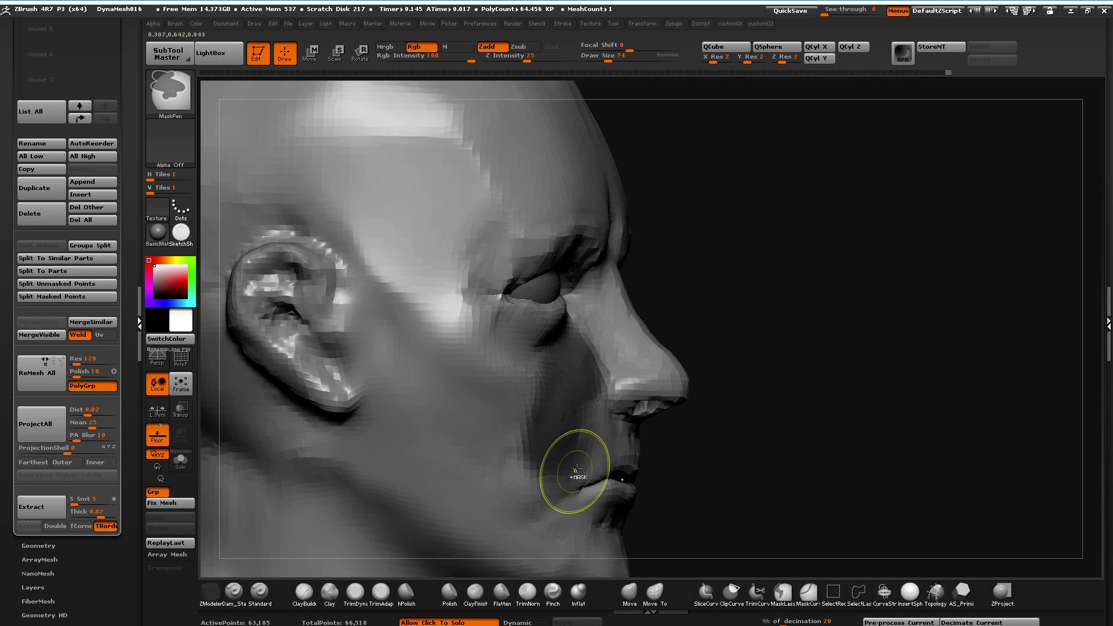
pyautogui.press('ctrl')
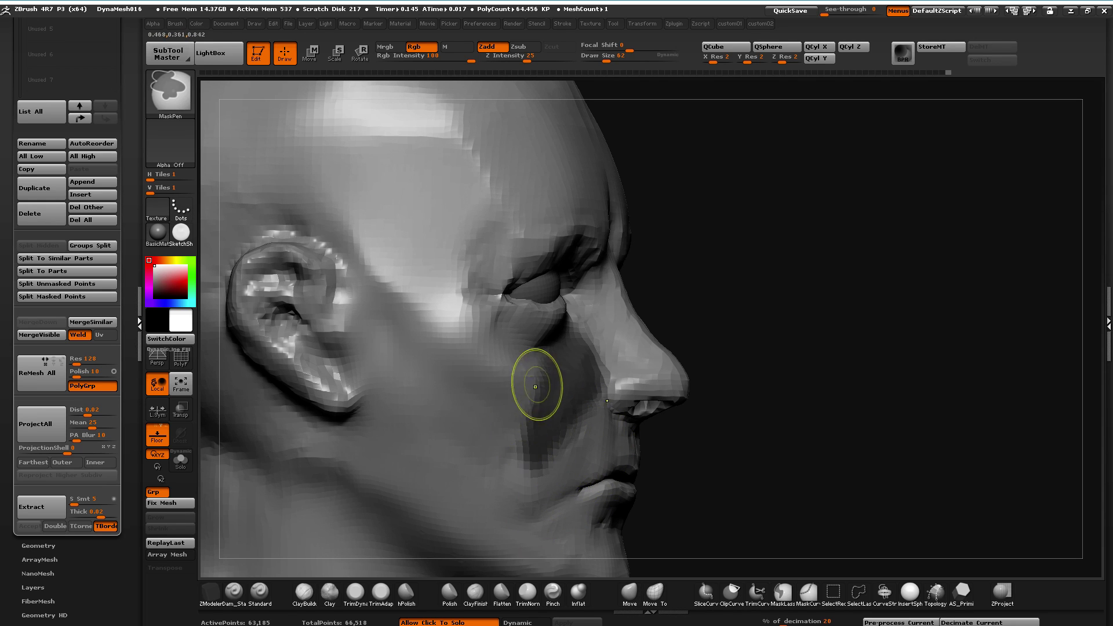
# Invert the mask and reshape the exposed cheek strip beside the nose with the Move Topological brush
pyautogui.moveTo(745, 517)
pyautogui.mouseDown()
pyautogui.moveTo(683, 556)
pyautogui.moveTo(472, 378)
pyautogui.moveTo(491, 396)
pyautogui.mouseUp()
pyautogui.click(648, 590)
pyautogui.moveTo(435, 336)
pyautogui.mouseDown()
pyautogui.moveTo(521, 307)
pyautogui.moveTo(615, 336)
pyautogui.mouseUp()
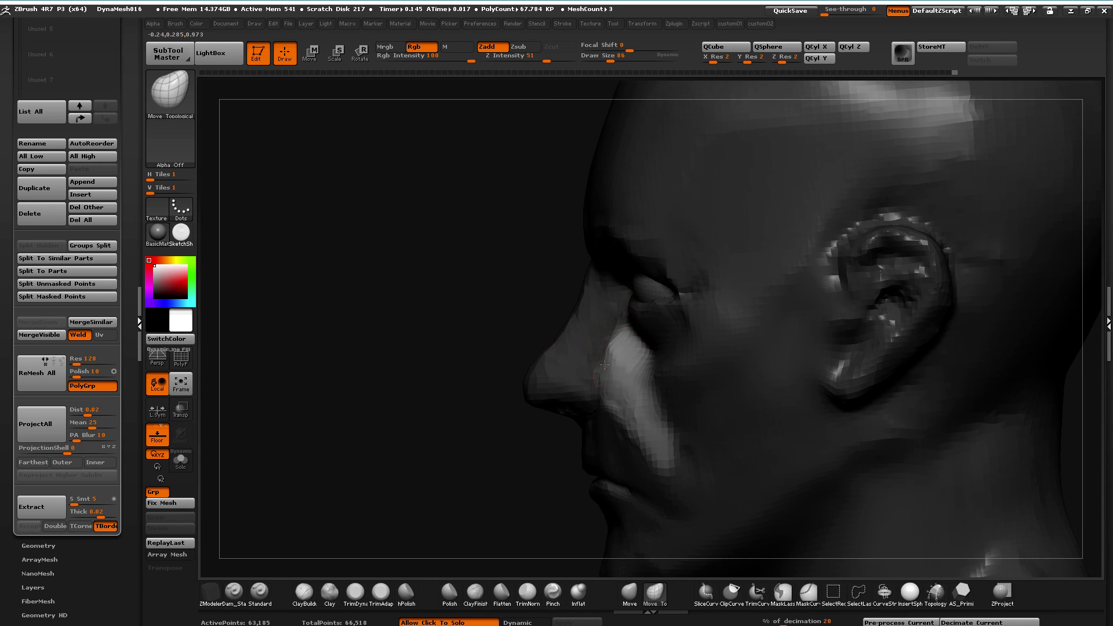
pyautogui.moveTo(609, 412)
pyautogui.mouseDown()
pyautogui.moveTo(622, 425)
pyautogui.moveTo(615, 416)
pyautogui.mouseUp()
pyautogui.keyDown('ctrl'); pyautogui.click(449, 369); pyautogui.keyUp('ctrl')
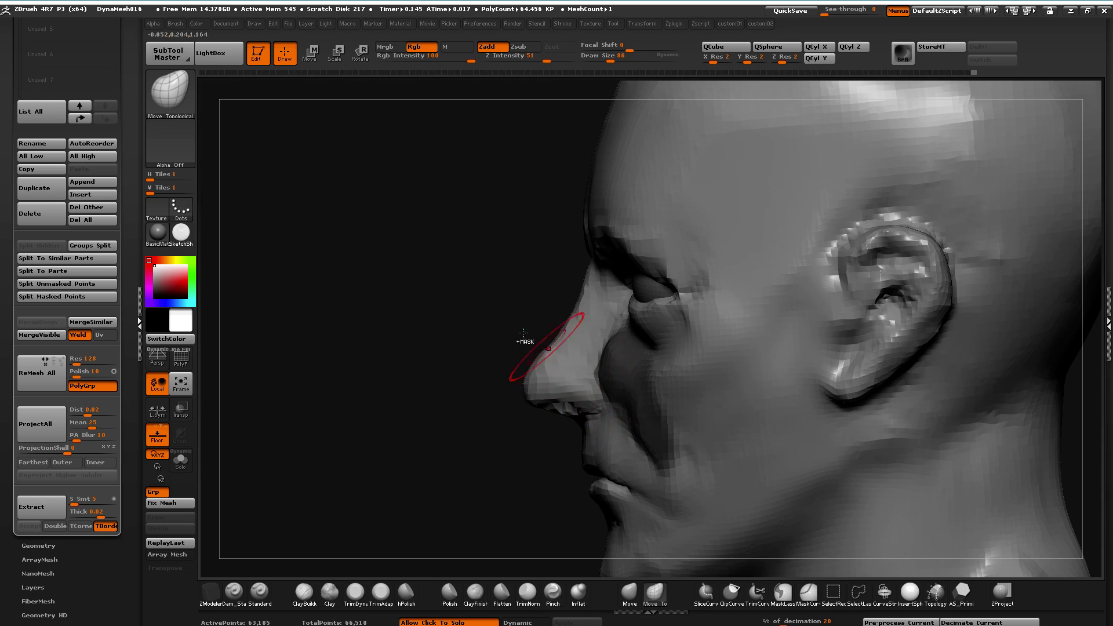
# Pull the exposed cheek fold up and back, smooth it, and invert the mask so the fold is protected
pyautogui.keyDown('ctrl'); pyautogui.click(499, 332); pyautogui.keyUp('ctrl')
pyautogui.moveTo(611, 368); pyautogui.dragTo(634, 346)
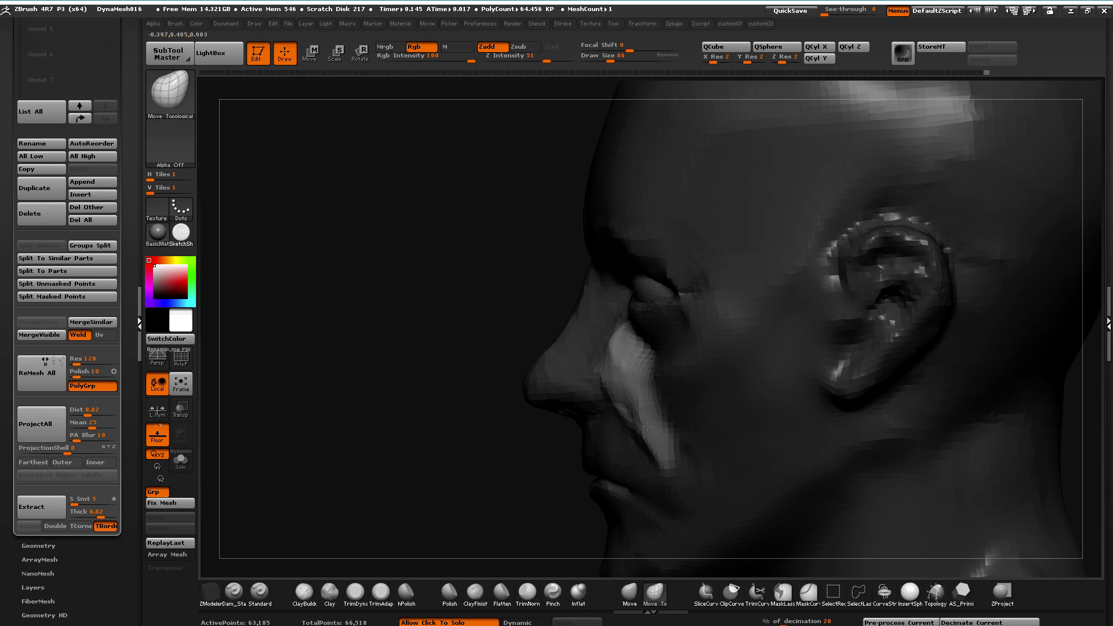
pyautogui.press('shift')
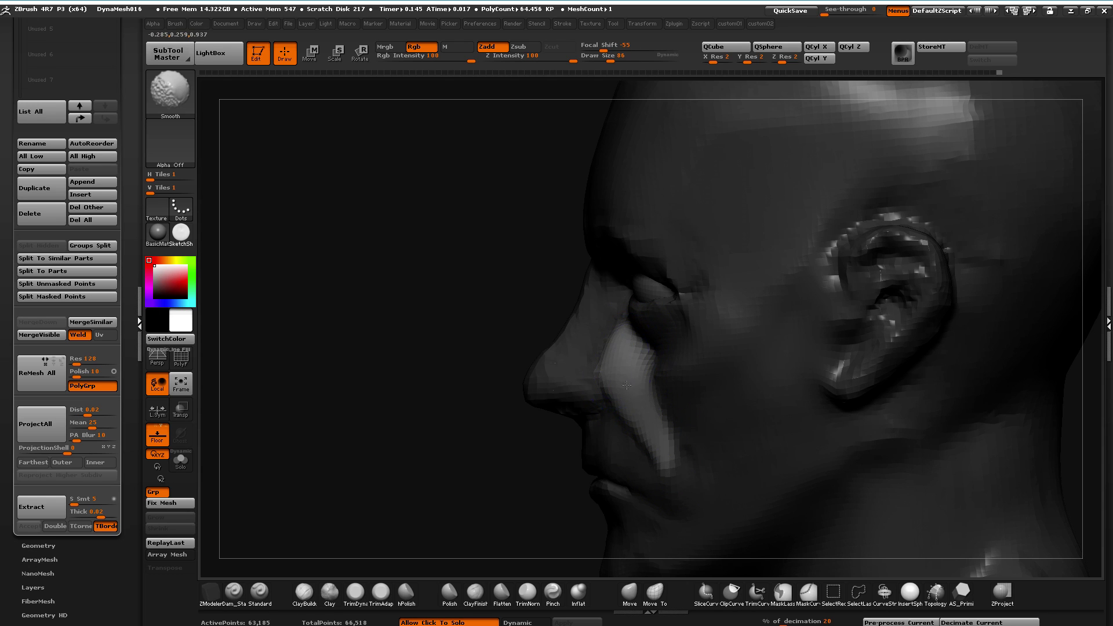
pyautogui.keyDown('ctrl'); pyautogui.click(459, 351); pyautogui.keyUp('ctrl')
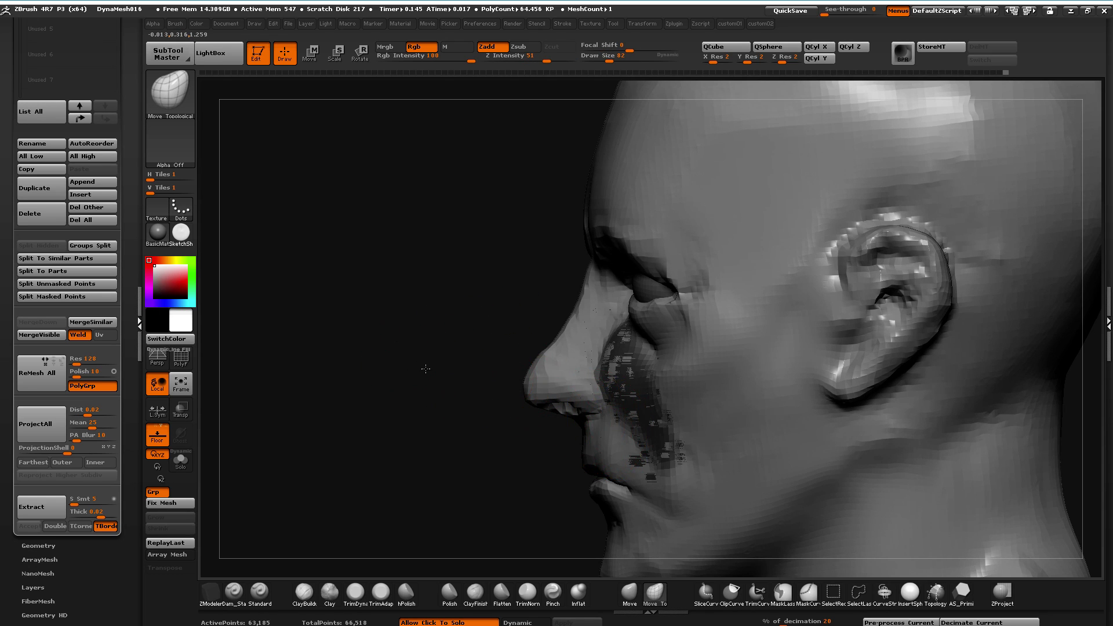
pyautogui.keyDown('ctrl'); pyautogui.moveTo(423, 368); pyautogui.dragTo(435, 373); pyautogui.keyUp('ctrl')
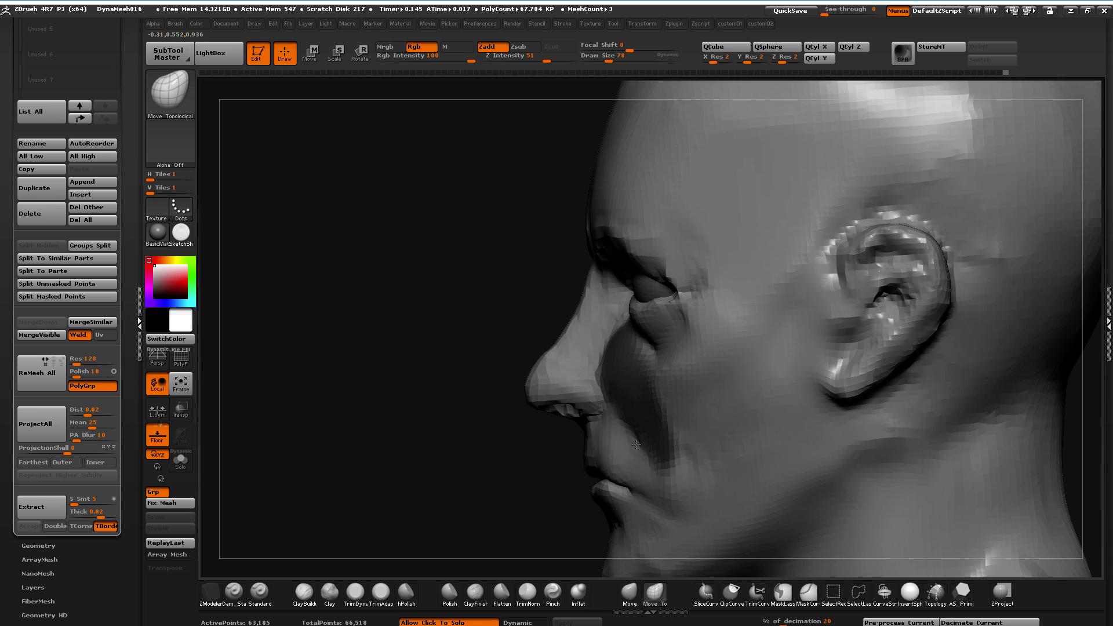
# Refine the transition between the side of the nose and the cheek fold with Move Topological and clear the mask
pyautogui.moveTo(433, 347); pyautogui.dragTo(488, 393)
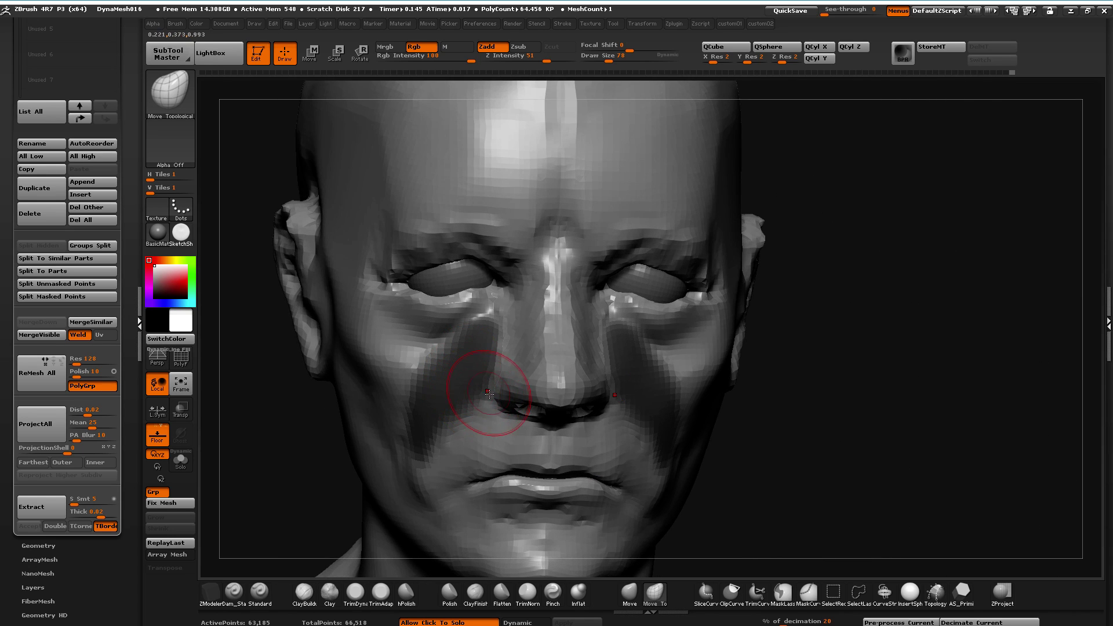
pyautogui.moveTo(505, 328); pyautogui.dragTo(510, 319)
pyautogui.moveTo(771, 536); pyautogui.dragTo(614, 504)
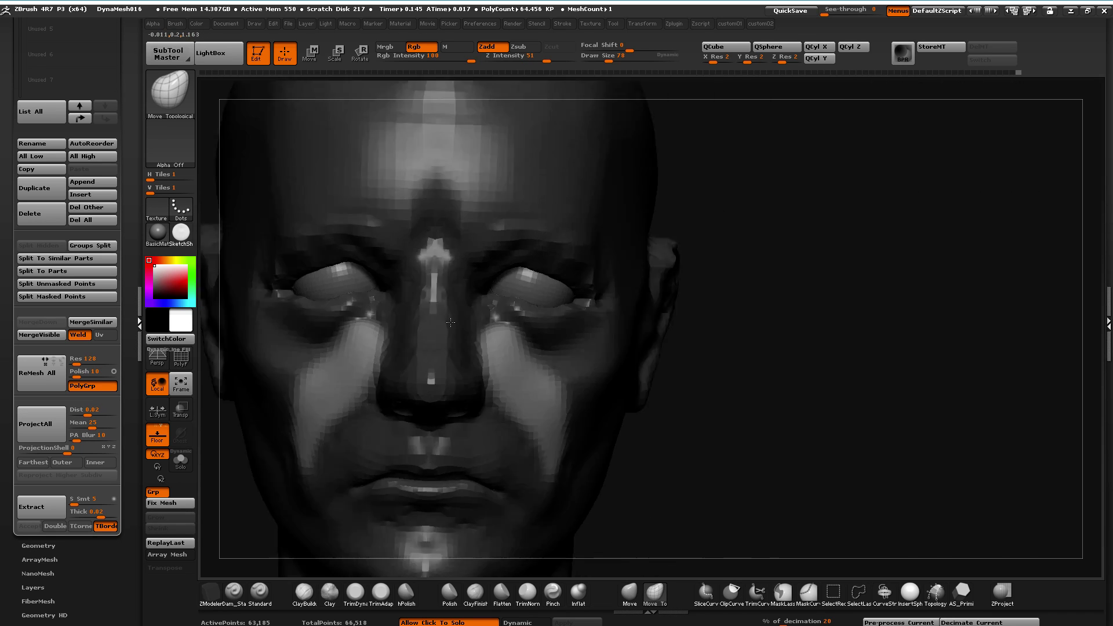
pyautogui.moveTo(406, 359); pyautogui.dragTo(381, 406)
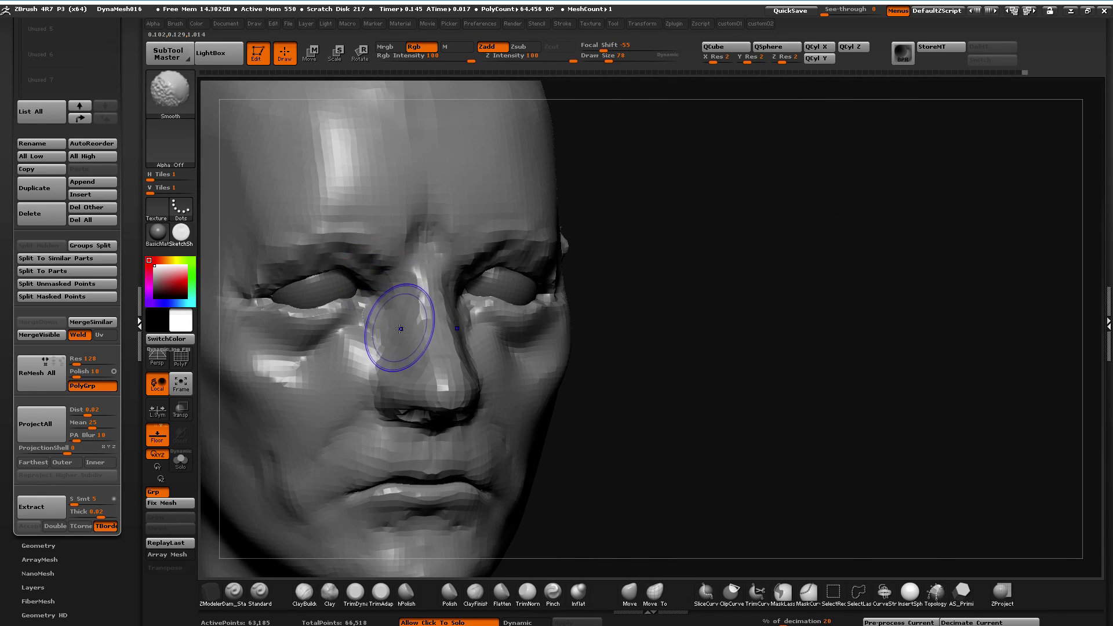
# Reshape the under-eye area and upper cheek beside the nose with the Move Topological brush
pyautogui.click(654, 591)
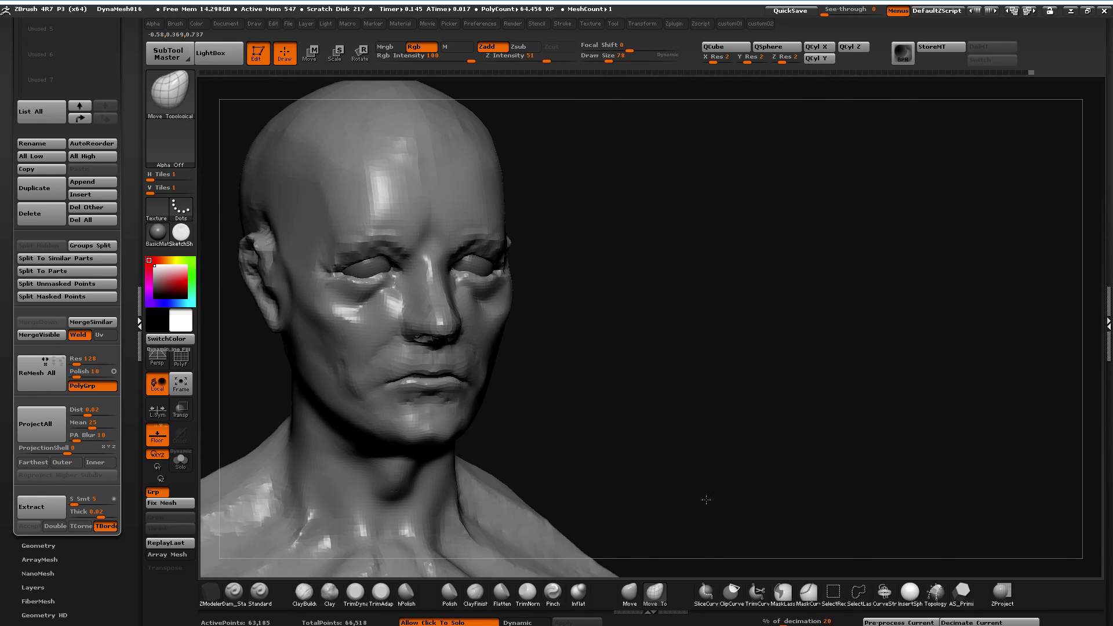
pyautogui.keyDown('shift'); pyautogui.moveTo(313, 371); pyautogui.dragTo(288, 364); pyautogui.keyUp('shift')
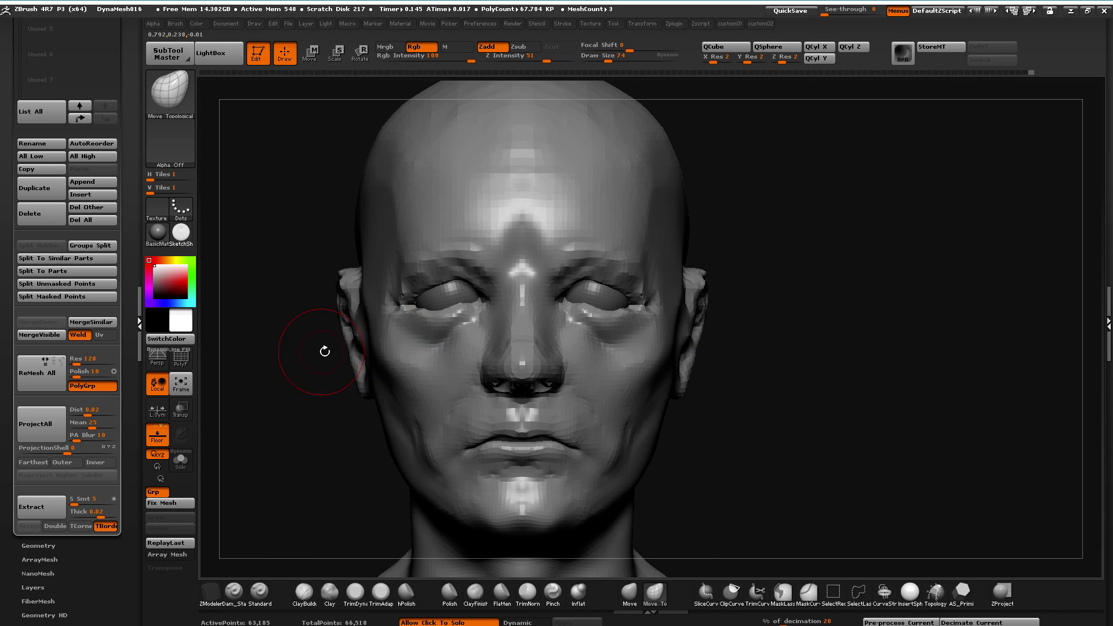
pyautogui.keyDown('shift'); pyautogui.moveTo(438, 346); pyautogui.dragTo(412, 350); pyautogui.keyUp('shift')
pyautogui.hotkey('ctrl', 'z')
pyautogui.moveTo(273, 356); pyautogui.dragTo(409, 347)
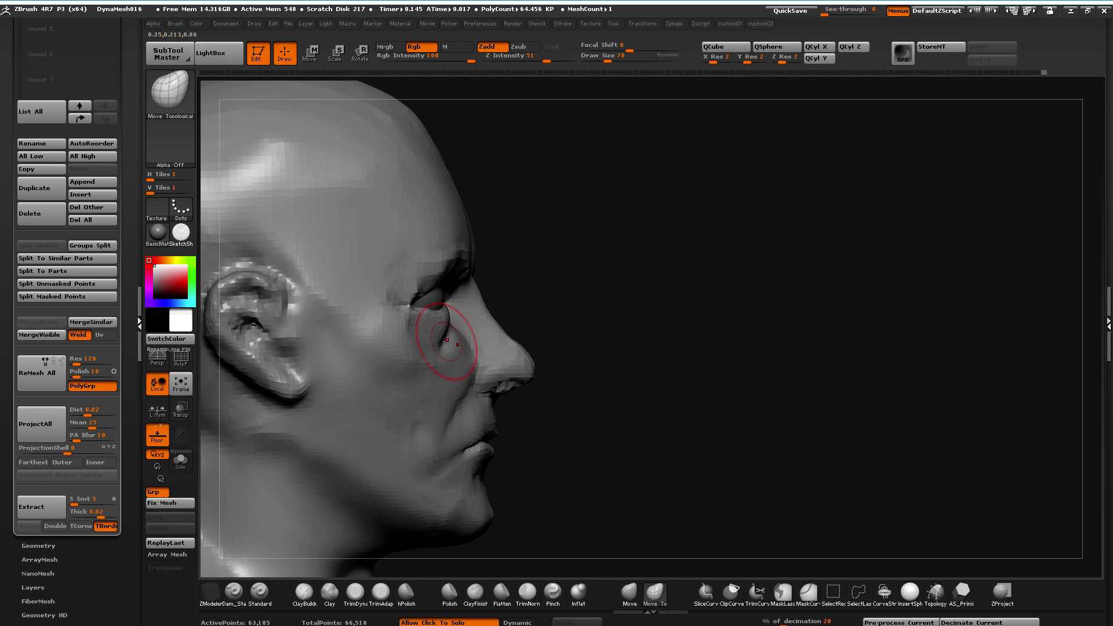
pyautogui.moveTo(584, 464); pyautogui.dragTo(295, 362)
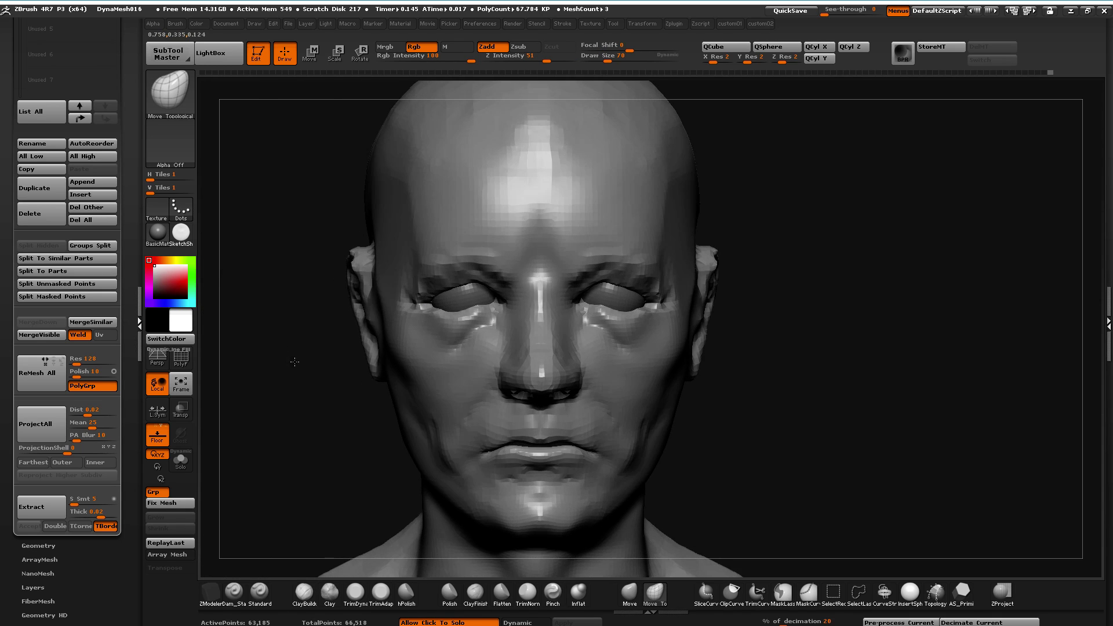
pyautogui.moveTo(304, 434); pyautogui.dragTo(291, 414)
# Swell the sides of the chin with the Inflat brush and adjust its underside with the Move brush
pyautogui.click(502, 593)
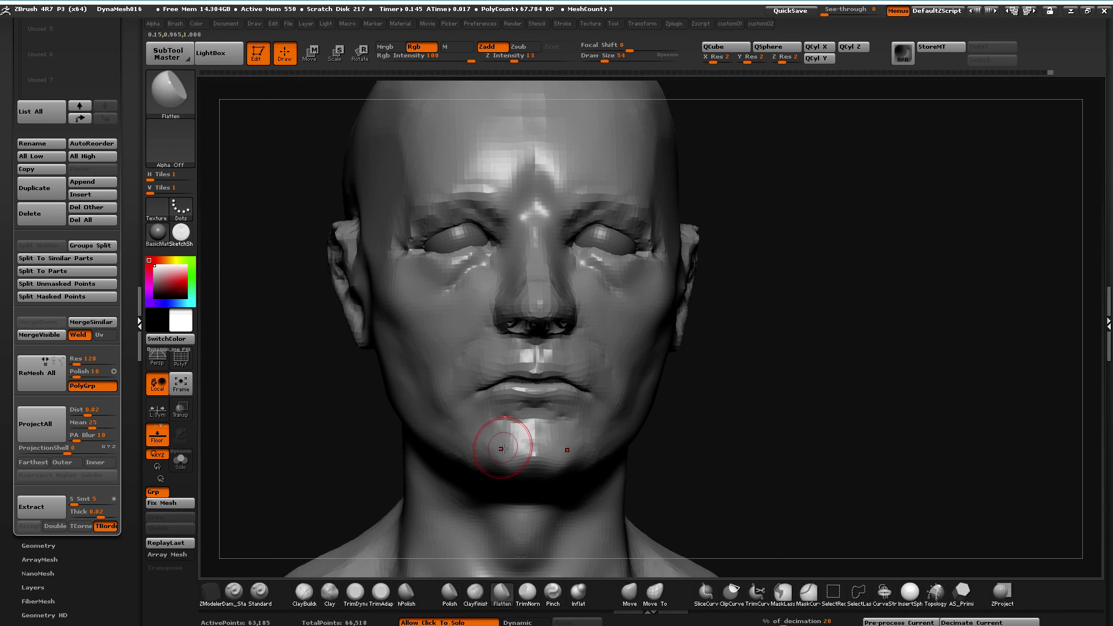
pyautogui.click(578, 592)
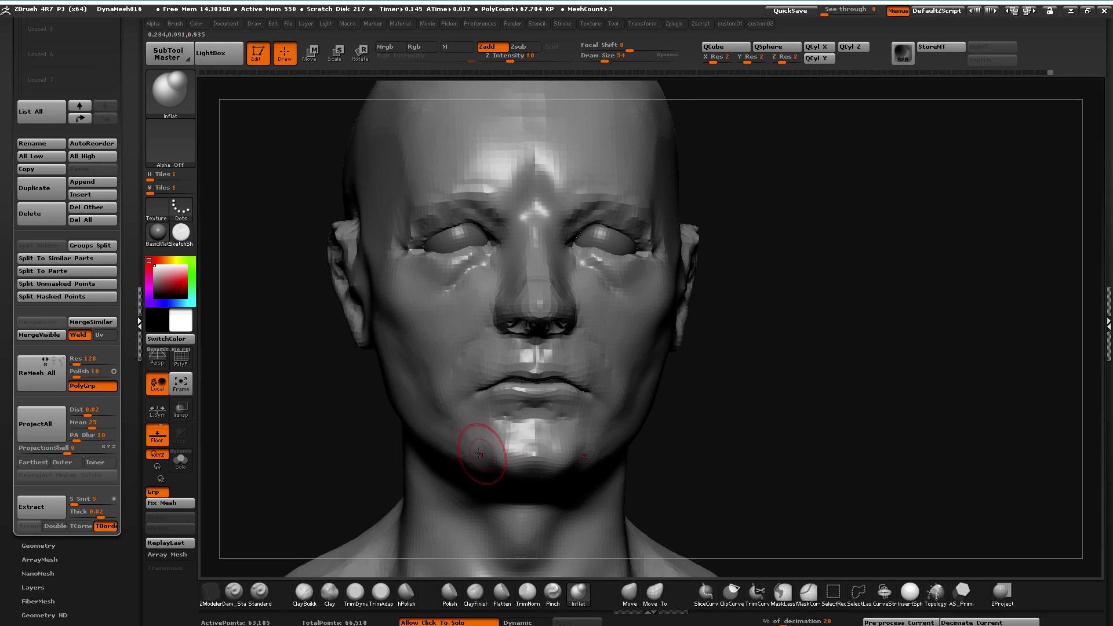
pyautogui.press('shift')
pyautogui.moveTo(380, 412)
pyautogui.mouseDown()
pyautogui.moveTo(490, 413)
pyautogui.moveTo(311, 412)
pyautogui.moveTo(345, 296)
pyautogui.moveTo(579, 522)
pyautogui.mouseUp()
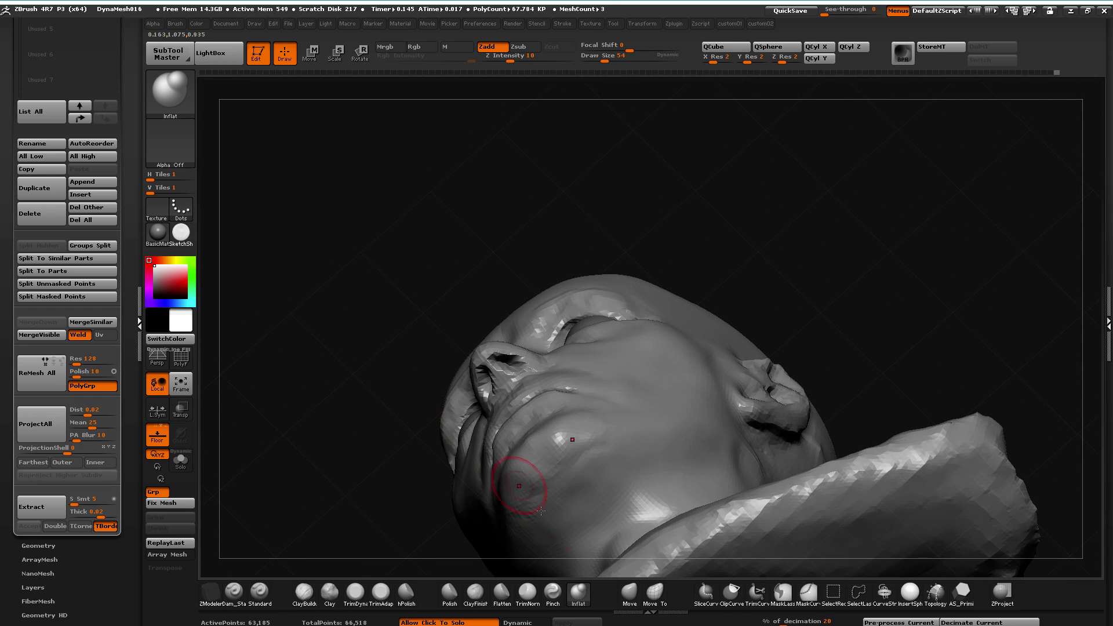
pyautogui.click(629, 591)
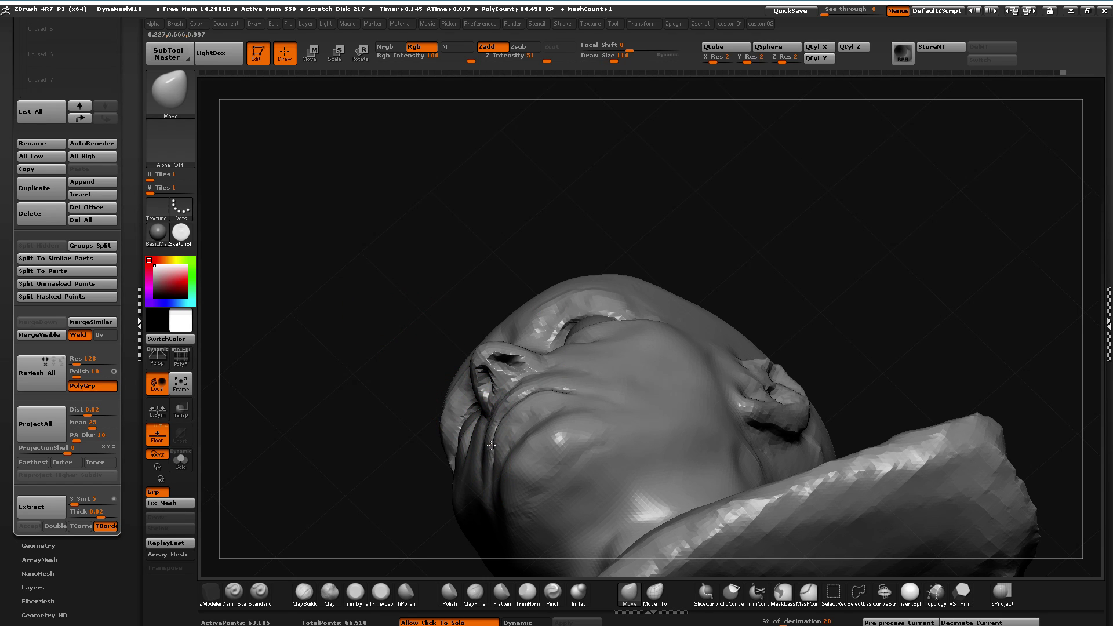
pyautogui.moveTo(349, 329); pyautogui.dragTo(333, 378)
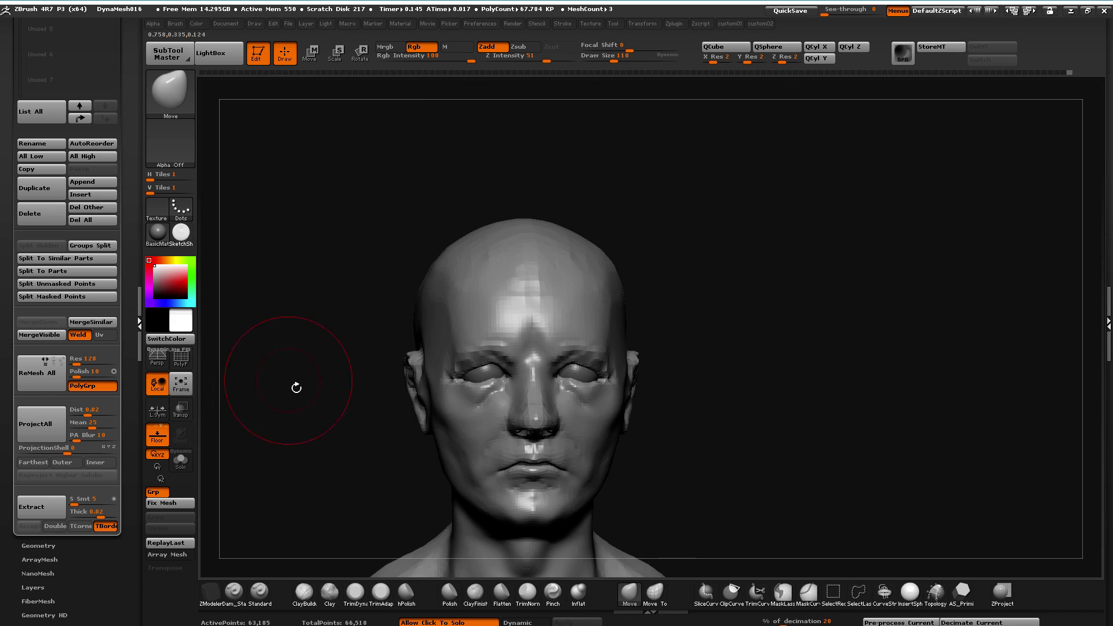
# Nudge the inner under-eye area with the Move brush at draw size 62
pyautogui.moveTo(293, 380); pyautogui.dragTo(374, 411)
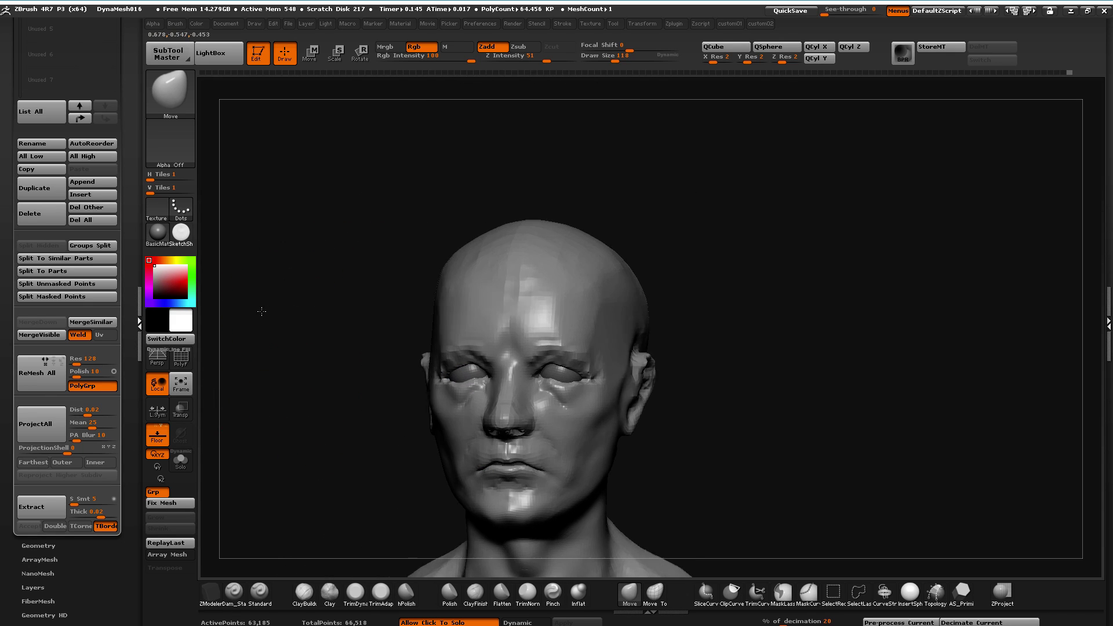
pyautogui.moveTo(261, 310)
pyautogui.mouseDown()
pyautogui.moveTo(318, 365)
pyautogui.moveTo(494, 400)
pyautogui.moveTo(495, 381)
pyautogui.mouseUp()
pyautogui.press('[')
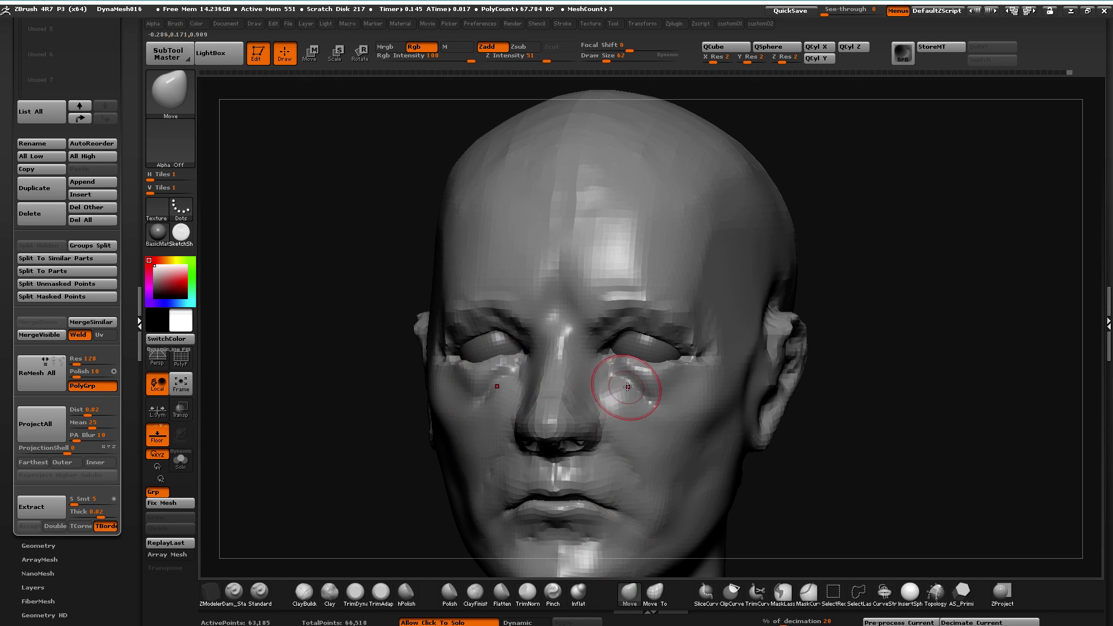
pyautogui.moveTo(626, 392); pyautogui.dragTo(617, 399)
pyautogui.moveTo(330, 331); pyautogui.dragTo(362, 406)
pyautogui.moveTo(291, 387); pyautogui.dragTo(445, 348)
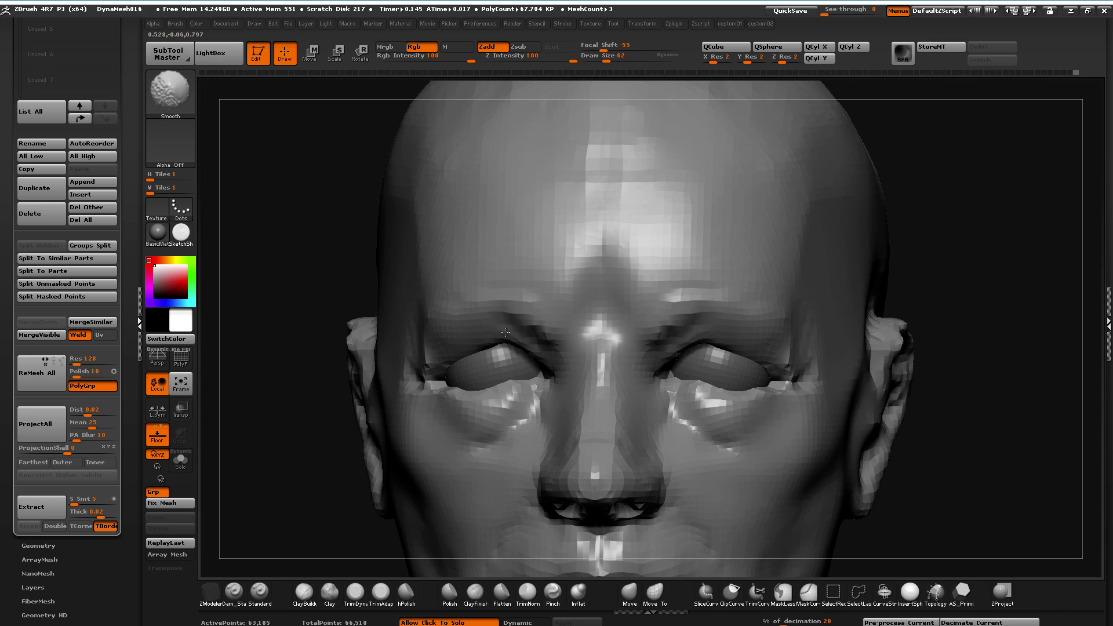
# Build up the nose bridge and the inner brow furrow with the Clay brush, smoothing the sides of the nose
pyautogui.press('shift')
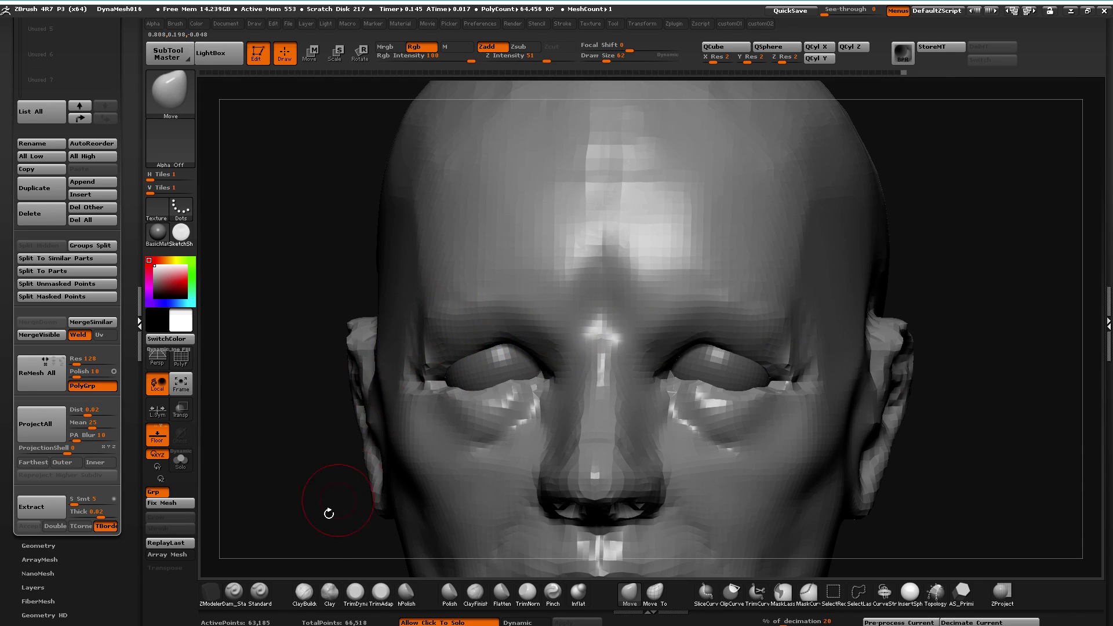
pyautogui.click(329, 592)
pyautogui.moveTo(585, 297)
pyautogui.mouseDown()
pyautogui.moveTo(531, 304)
pyautogui.moveTo(545, 293)
pyautogui.moveTo(513, 289)
pyautogui.moveTo(553, 330)
pyautogui.moveTo(573, 314)
pyautogui.moveTo(602, 365)
pyautogui.moveTo(604, 459)
pyautogui.mouseUp()
pyautogui.moveTo(308, 404); pyautogui.dragTo(572, 392)
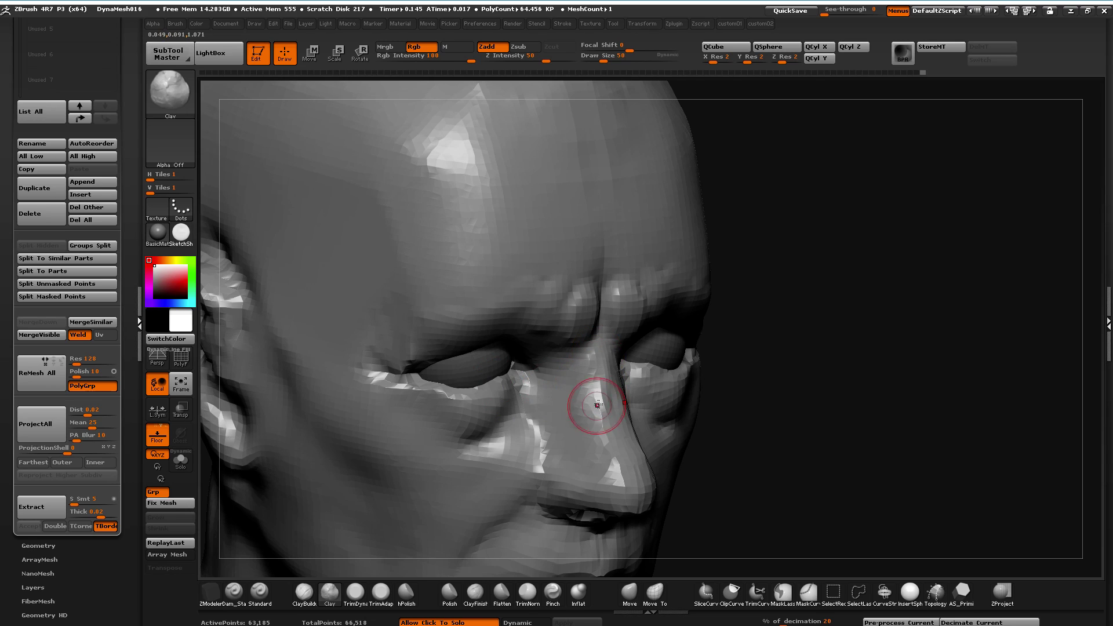
pyautogui.moveTo(625, 438)
pyautogui.keyDown('shift'); pyautogui.mouseDown()
pyautogui.moveTo(551, 446)
pyautogui.moveTo(605, 415)
pyautogui.mouseUp(); pyautogui.keyUp('shift')
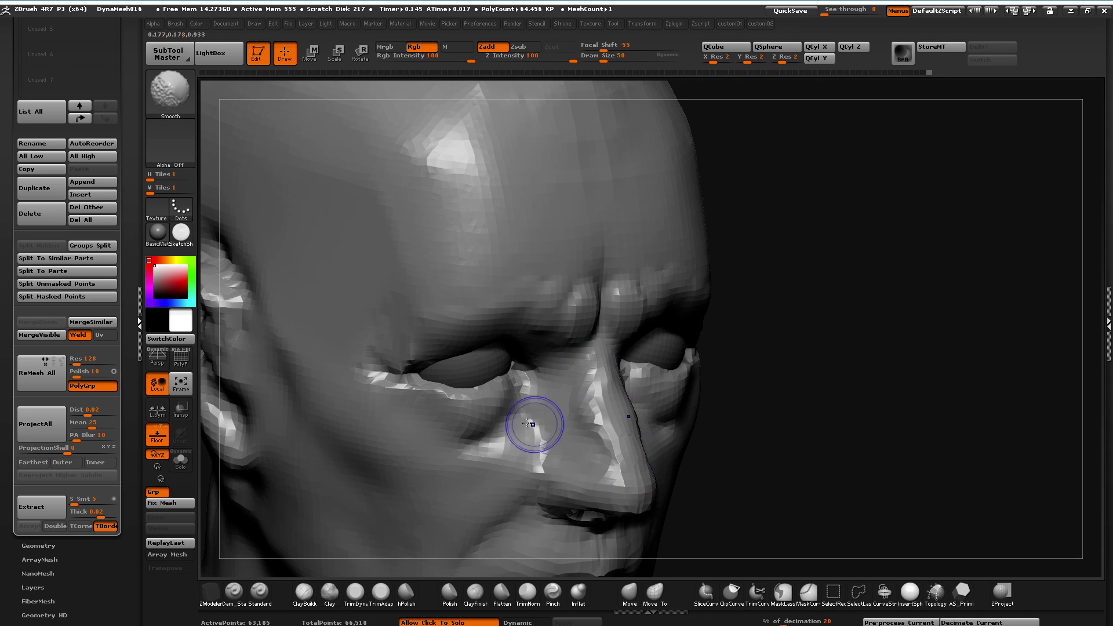
pyautogui.moveTo(732, 571)
pyautogui.mouseDown()
pyautogui.moveTo(713, 529)
pyautogui.moveTo(596, 510)
pyautogui.mouseUp()
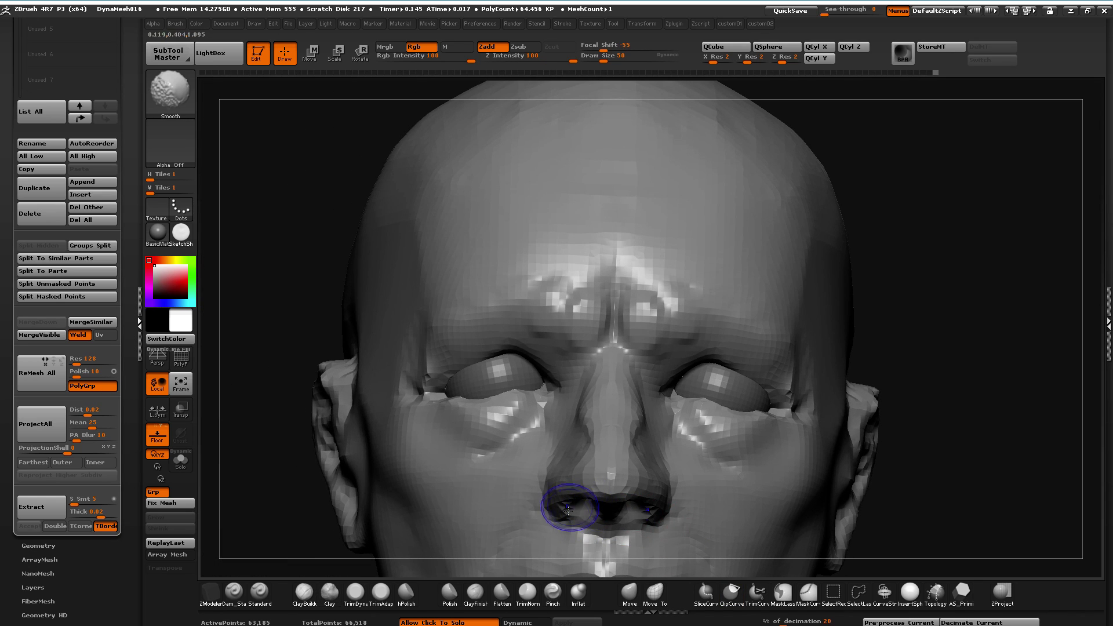
pyautogui.moveTo(246, 371); pyautogui.dragTo(476, 368)
pyautogui.press('shift')
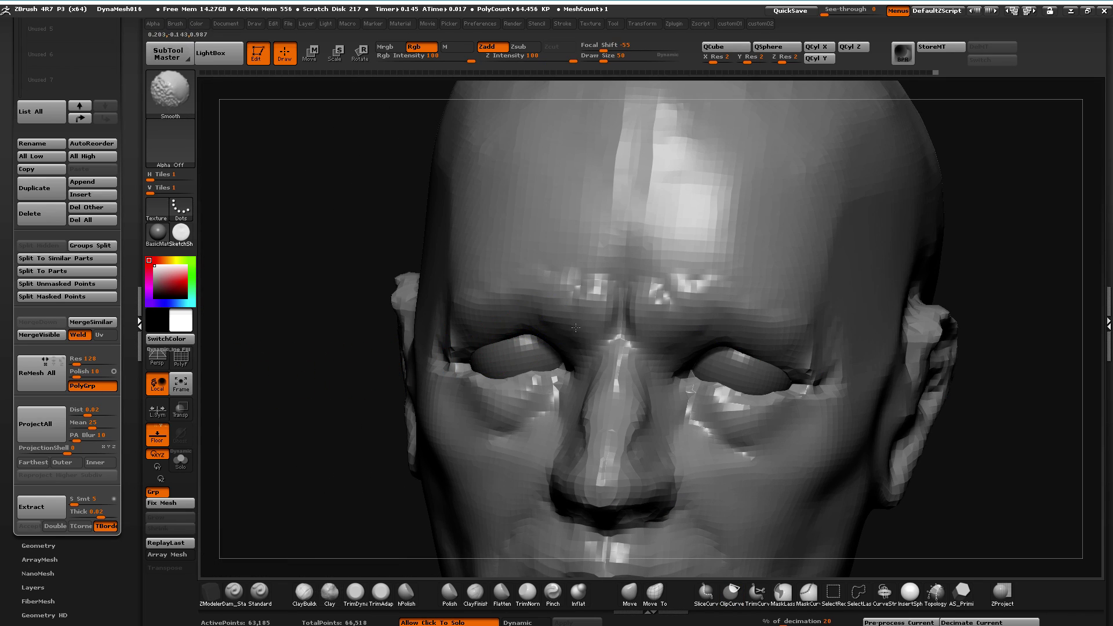
pyautogui.keyDown('shift'); pyautogui.moveTo(336, 328); pyautogui.dragTo(514, 339); pyautogui.keyUp('shift')
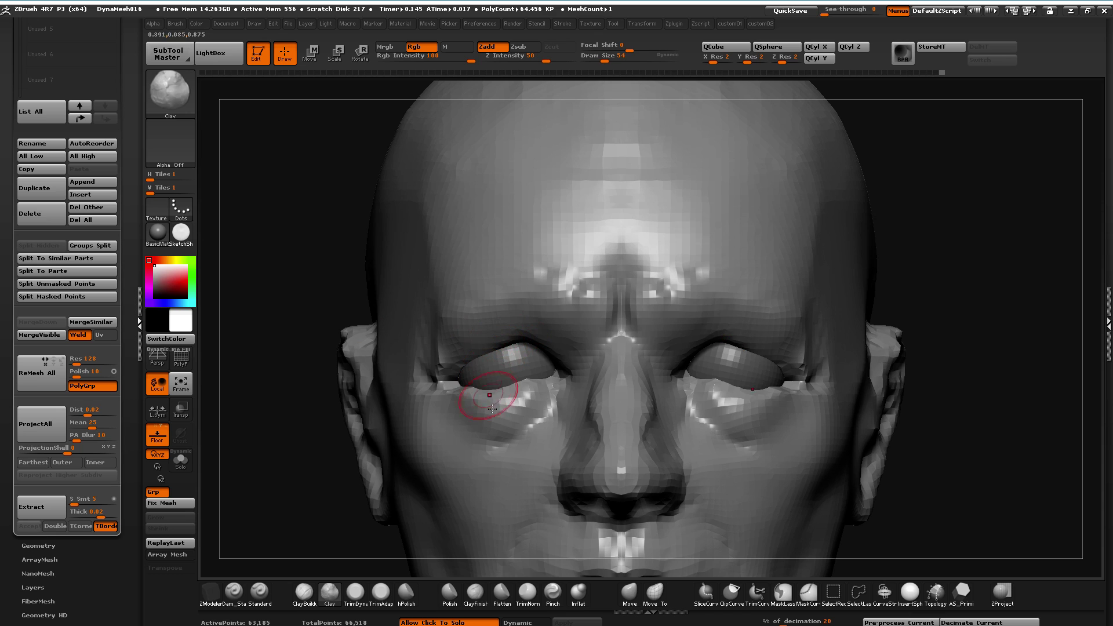
# Mask the area around the eyes and invert the mask to leave only the eye sockets editable
pyautogui.click(629, 592)
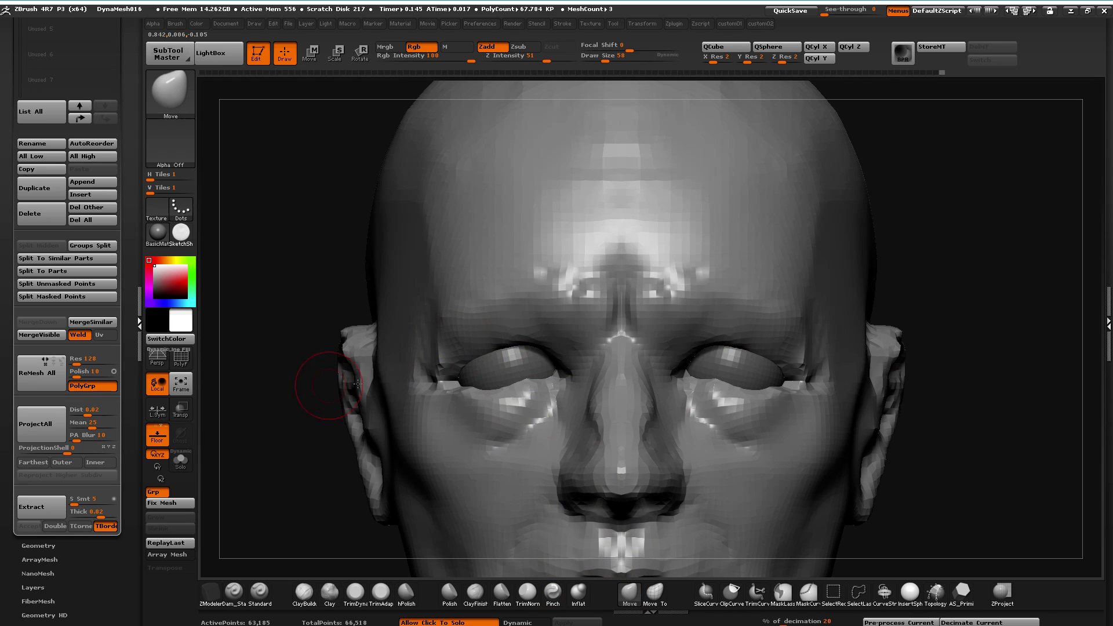
pyautogui.moveTo(444, 369)
pyautogui.keyDown('ctrl'); pyautogui.mouseDown()
pyautogui.moveTo(557, 380)
pyautogui.moveTo(498, 335)
pyautogui.moveTo(534, 403)
pyautogui.mouseUp(); pyautogui.keyUp('ctrl')
pyautogui.moveTo(290, 386)
pyautogui.mouseDown()
pyautogui.moveTo(327, 400)
pyautogui.moveTo(277, 403)
pyautogui.moveTo(307, 426)
pyautogui.moveTo(340, 426)
pyautogui.mouseUp()
pyautogui.keyDown('ctrl'); pyautogui.click(276, 402); pyautogui.keyUp('ctrl')
# Reshape the upper eyelids and the sockets under the brow using the Move Topological brush at draw size 86
pyautogui.click(654, 592)
pyautogui.moveTo(485, 315); pyautogui.dragTo(480, 303)
pyautogui.moveTo(441, 333); pyautogui.dragTo(440, 326)
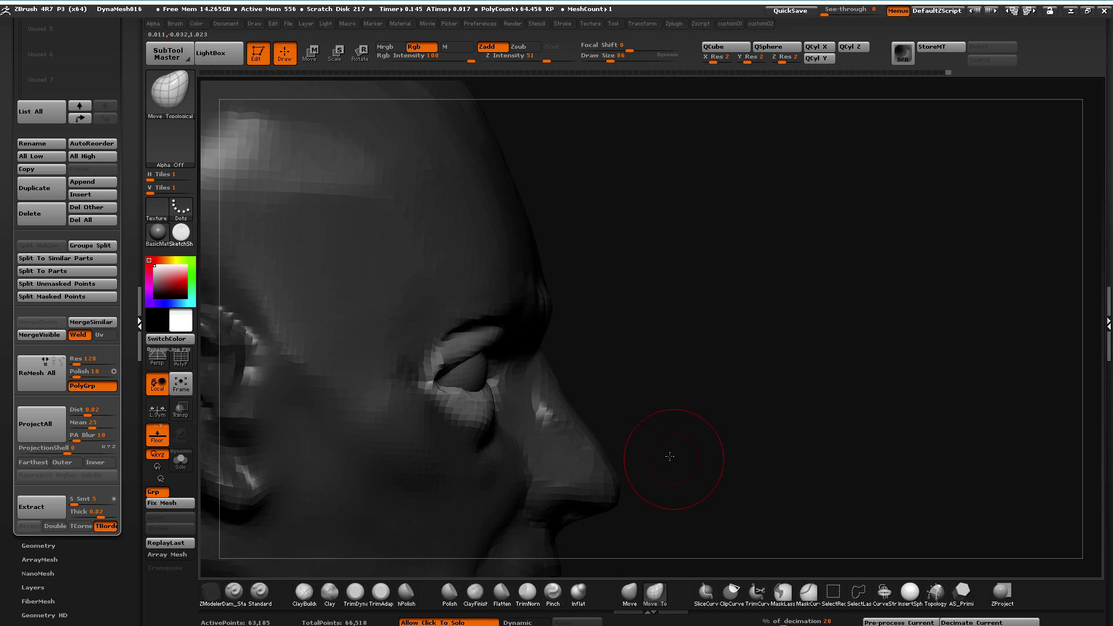
pyautogui.moveTo(673, 457); pyautogui.dragTo(545, 311)
pyautogui.moveTo(834, 494); pyautogui.dragTo(691, 357)
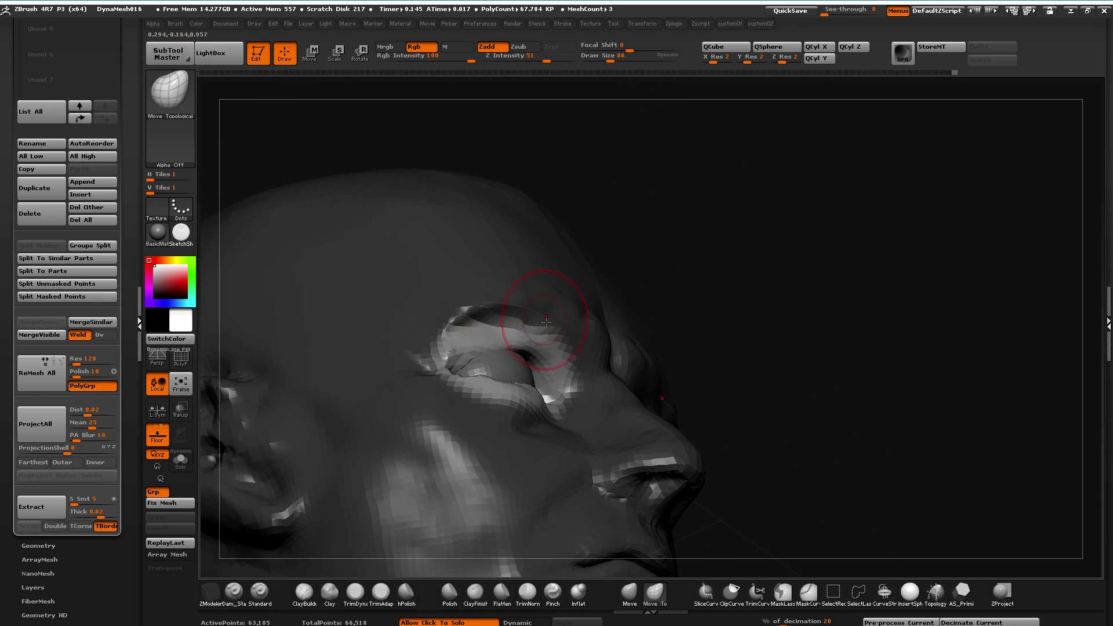
pyautogui.moveTo(782, 471); pyautogui.dragTo(484, 373)
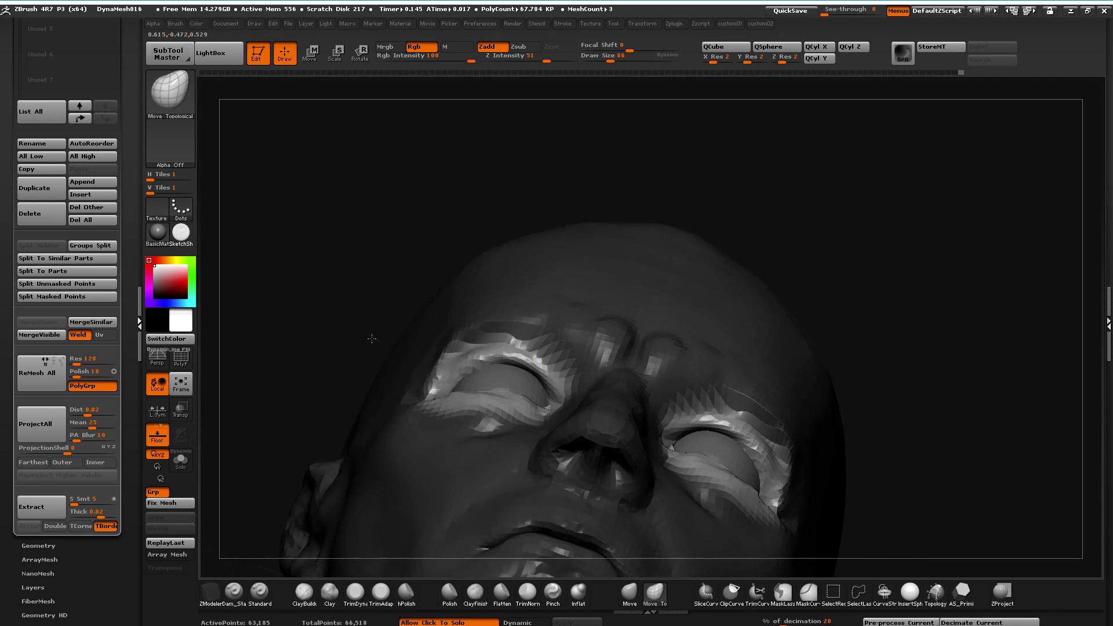
pyautogui.moveTo(371, 328); pyautogui.dragTo(427, 362)
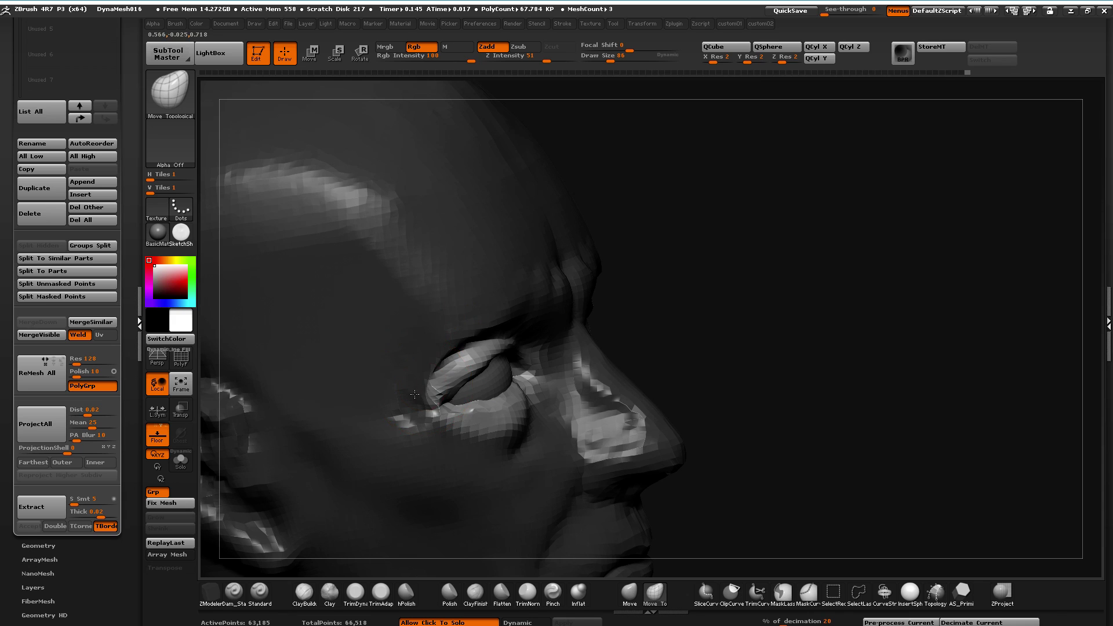
# Refine the eyelid contours and the lower lids toward the inner eye corners with the Move Topological brush
pyautogui.moveTo(700, 449); pyautogui.dragTo(522, 249)
pyautogui.moveTo(519, 333); pyautogui.dragTo(537, 388)
pyautogui.moveTo(467, 362); pyautogui.dragTo(457, 401)
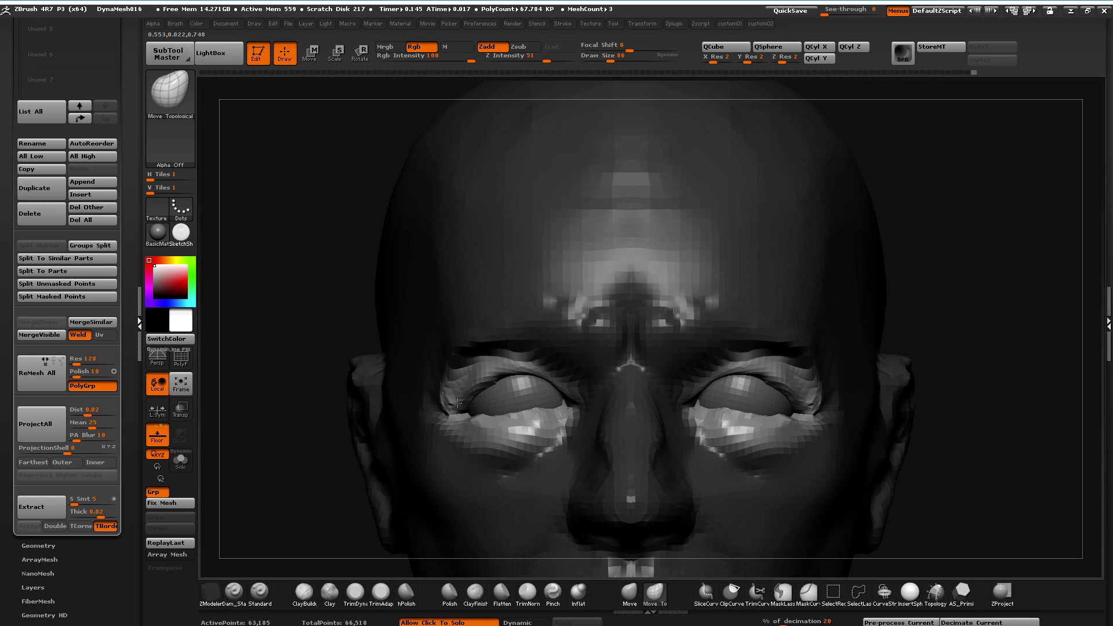
pyautogui.moveTo(388, 366); pyautogui.dragTo(377, 343)
pyautogui.moveTo(753, 506); pyautogui.dragTo(249, 400)
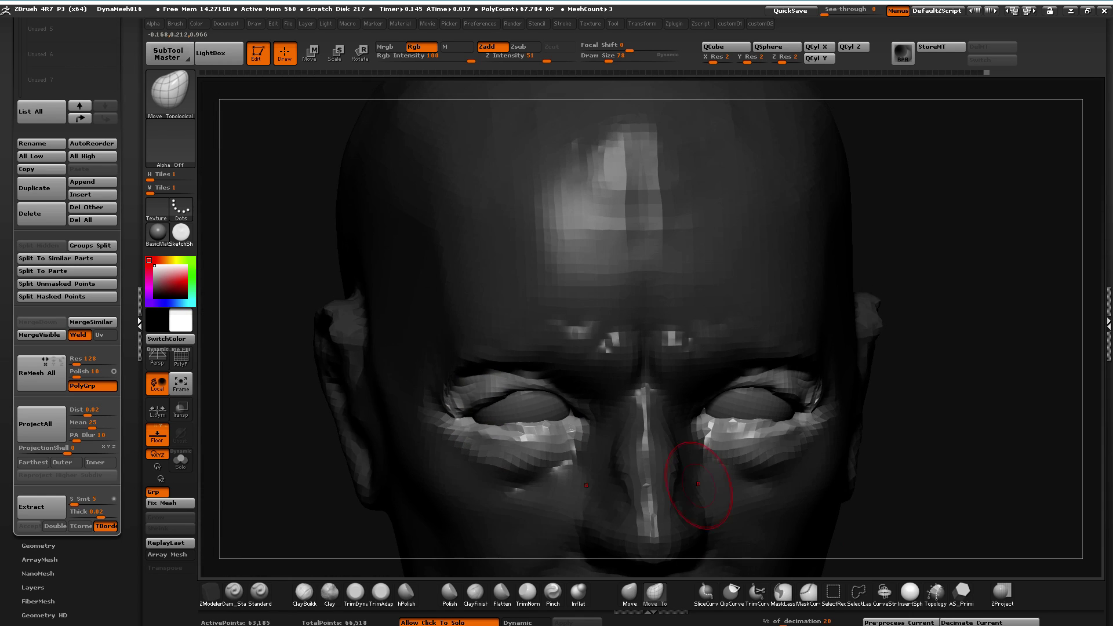
pyautogui.moveTo(530, 432)
pyautogui.mouseDown()
pyautogui.moveTo(514, 443)
pyautogui.moveTo(548, 430)
pyautogui.mouseUp()
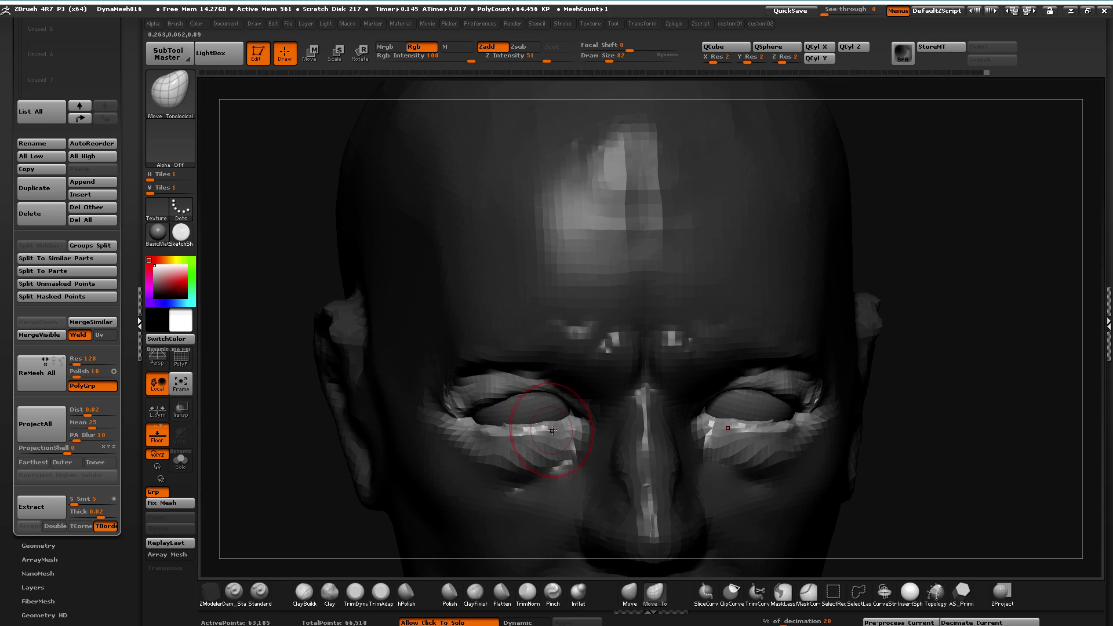
# Clear the mask from the head around the eyes
pyautogui.moveTo(895, 532)
pyautogui.keyDown('alt'); pyautogui.mouseDown()
pyautogui.moveTo(916, 521)
pyautogui.moveTo(858, 418)
pyautogui.mouseUp(); pyautogui.keyUp('alt')
pyautogui.moveTo(396, 446); pyautogui.dragTo(369, 429)
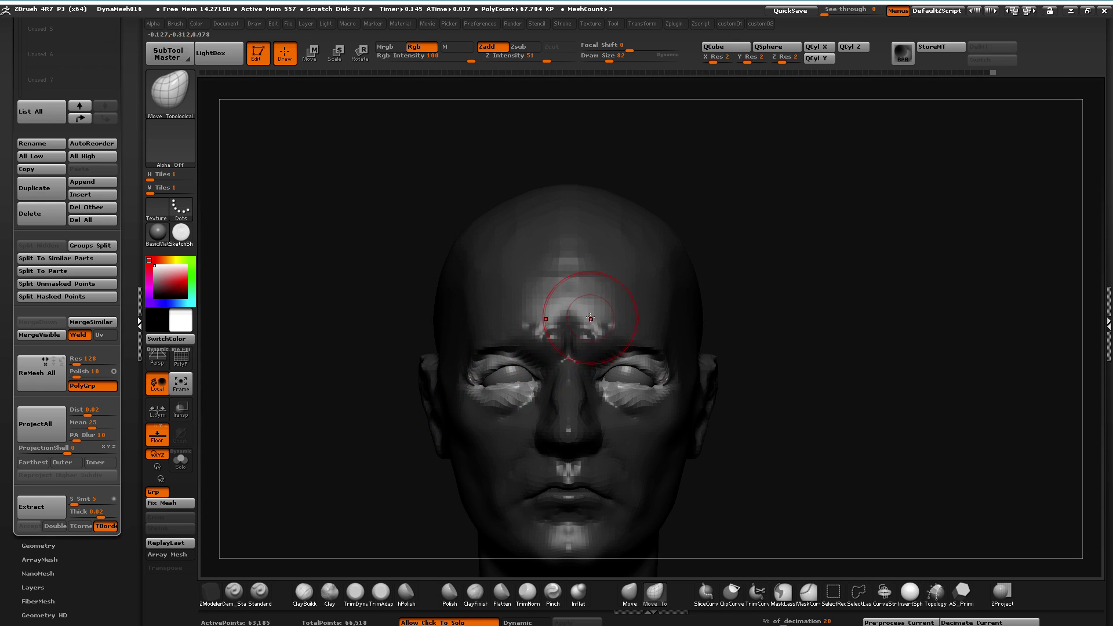
pyautogui.moveTo(293, 442)
pyautogui.mouseDown()
pyautogui.moveTo(342, 445)
pyautogui.moveTo(299, 449)
pyautogui.moveTo(322, 434)
pyautogui.moveTo(294, 497)
pyautogui.mouseUp()
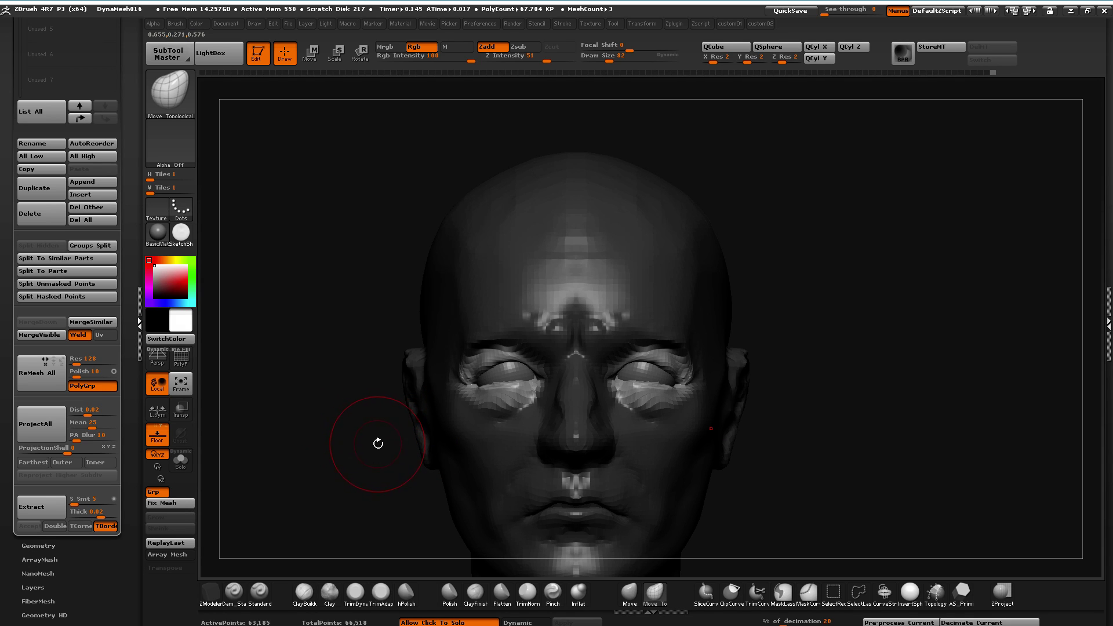
pyautogui.moveTo(362, 474)
pyautogui.keyDown('alt'); pyautogui.mouseDown()
pyautogui.moveTo(373, 464)
pyautogui.moveTo(367, 478)
pyautogui.moveTo(315, 450)
pyautogui.moveTo(359, 460)
pyautogui.moveTo(522, 435)
pyautogui.mouseUp(); pyautogui.keyUp('alt')
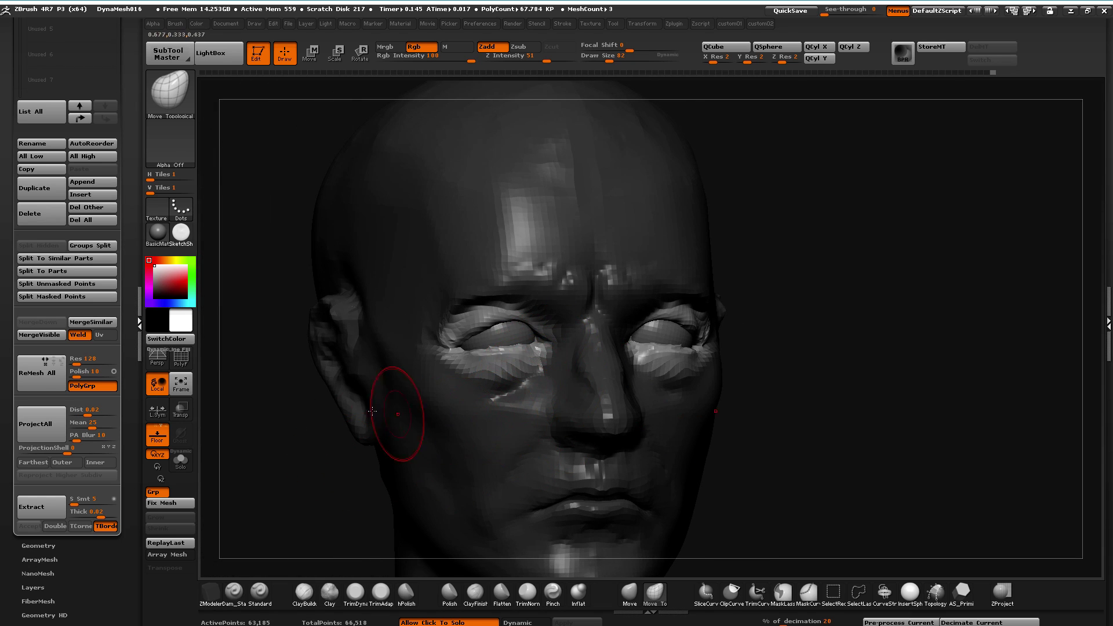
pyautogui.moveTo(295, 439)
pyautogui.mouseDown()
pyautogui.moveTo(383, 464)
pyautogui.moveTo(258, 450)
pyautogui.moveTo(246, 484)
pyautogui.mouseUp()
# Carve the crease above the nostril wings with a reduced Dam Standard brush and soften its edges
pyautogui.click(234, 592)
pyautogui.moveTo(220, 521); pyautogui.dragTo(263, 499)
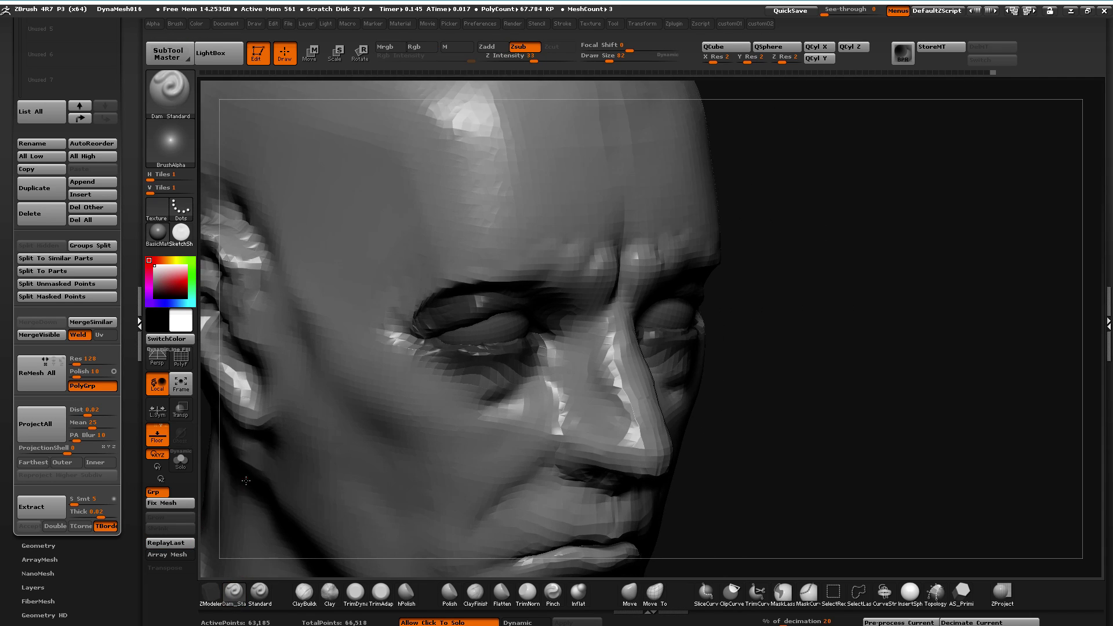
pyautogui.moveTo(827, 529); pyautogui.dragTo(599, 342)
pyautogui.moveTo(324, 429); pyautogui.dragTo(423, 423)
pyautogui.press('[')
pyautogui.press('[')
pyautogui.press('[')
pyautogui.press('[')
pyautogui.press('[')
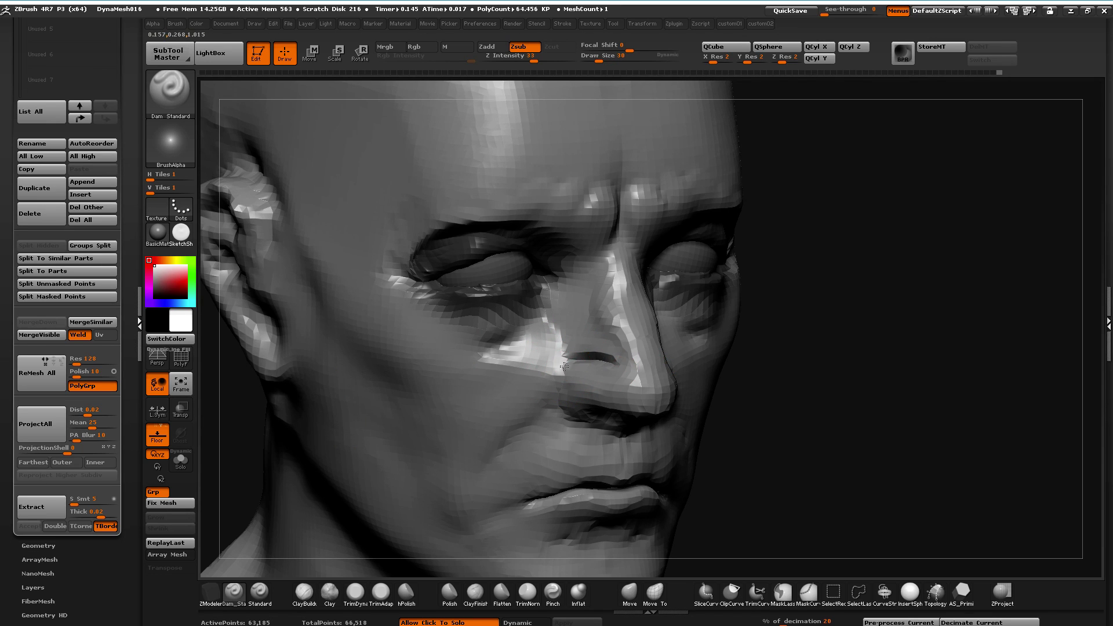
pyautogui.press('shift')
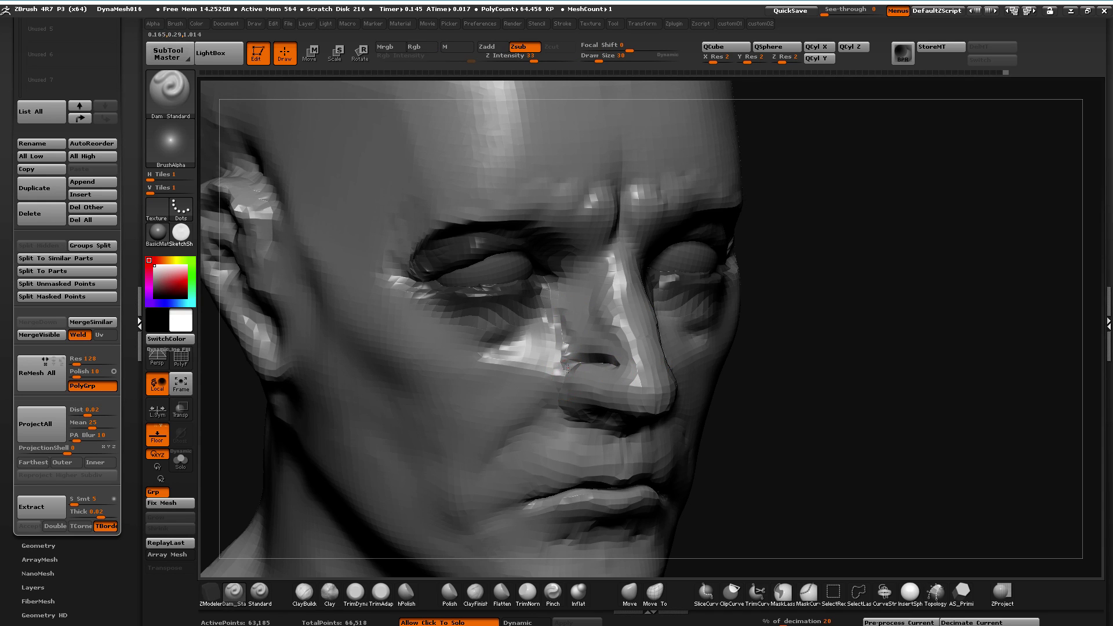
pyautogui.moveTo(808, 531); pyautogui.dragTo(672, 510)
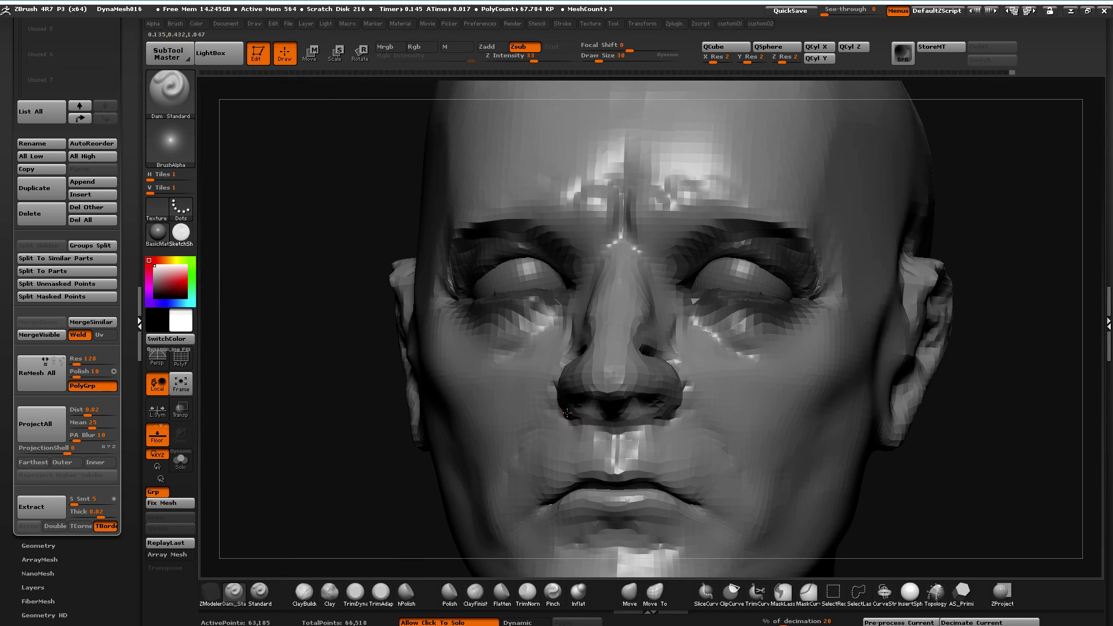
# Shape the nostril wings and the sides of the nose with the Move brush, varying its draw size
pyautogui.moveTo(363, 392); pyautogui.dragTo(391, 455)
pyautogui.click(629, 591)
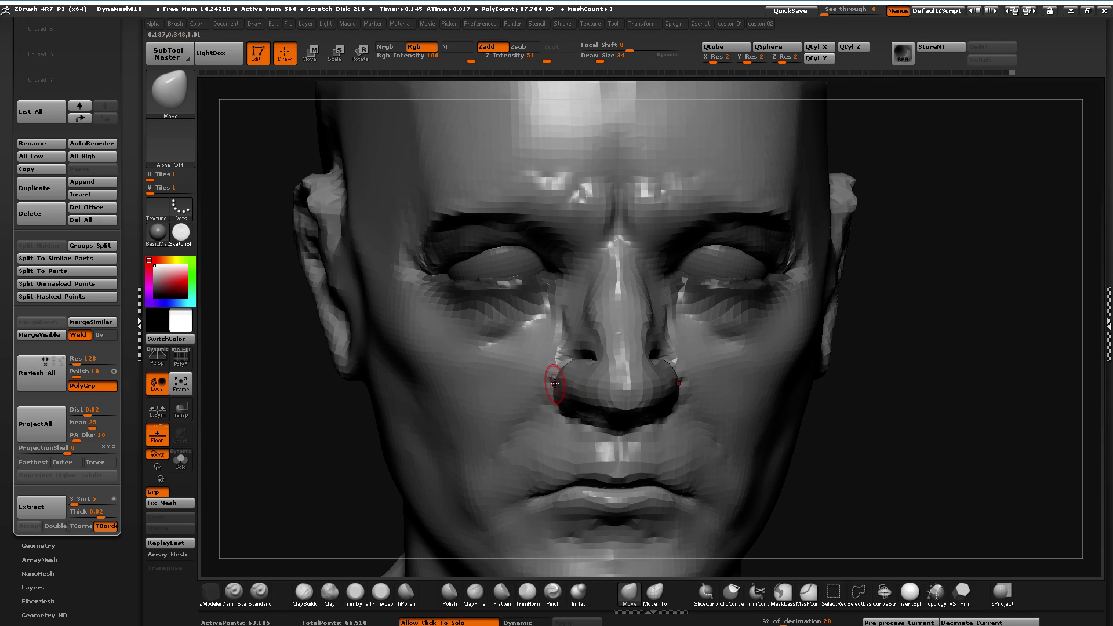
pyautogui.moveTo(567, 372); pyautogui.dragTo(551, 394)
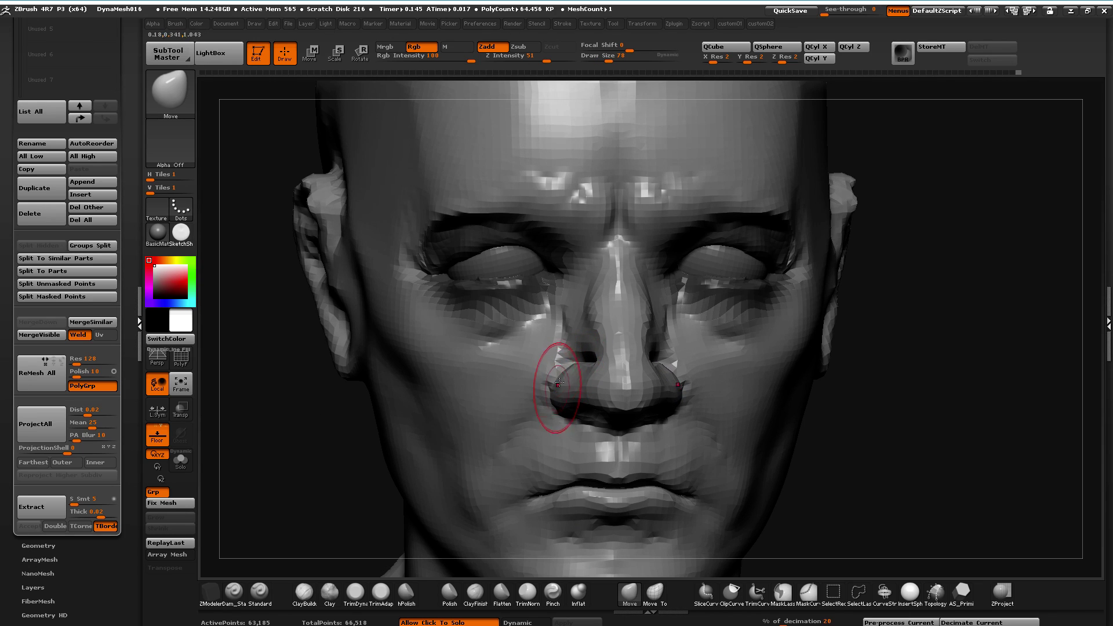
pyautogui.press('[')
pyautogui.moveTo(573, 349); pyautogui.dragTo(566, 323)
pyautogui.press('[')
pyautogui.moveTo(286, 439); pyautogui.dragTo(464, 428)
pyautogui.press(']')
pyautogui.moveTo(653, 480)
pyautogui.mouseDown()
pyautogui.moveTo(336, 410)
pyautogui.moveTo(341, 448)
pyautogui.moveTo(393, 450)
pyautogui.moveTo(400, 429)
pyautogui.mouseUp()
pyautogui.moveTo(359, 362); pyautogui.dragTo(558, 398)
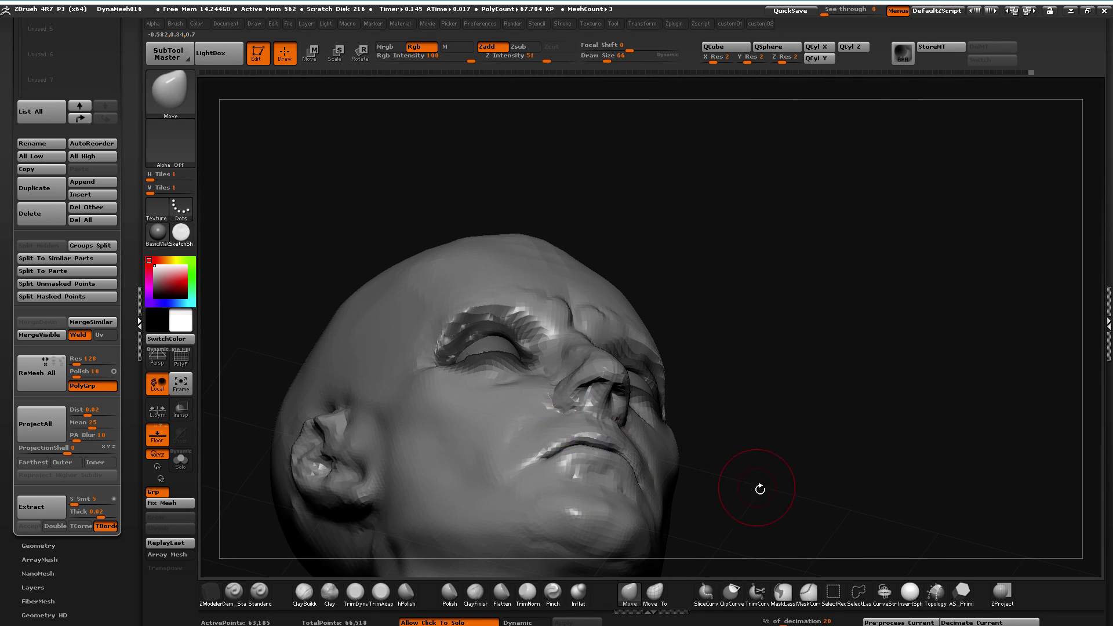
# Try to reshape the nose profile with a larger Move brush and undo those strokes
pyautogui.keyDown('shift'); pyautogui.moveTo(759, 487); pyautogui.dragTo(726, 534); pyautogui.keyUp('shift')
pyautogui.keyDown('alt'); pyautogui.moveTo(392, 447); pyautogui.dragTo(427, 529); pyautogui.keyUp('alt')
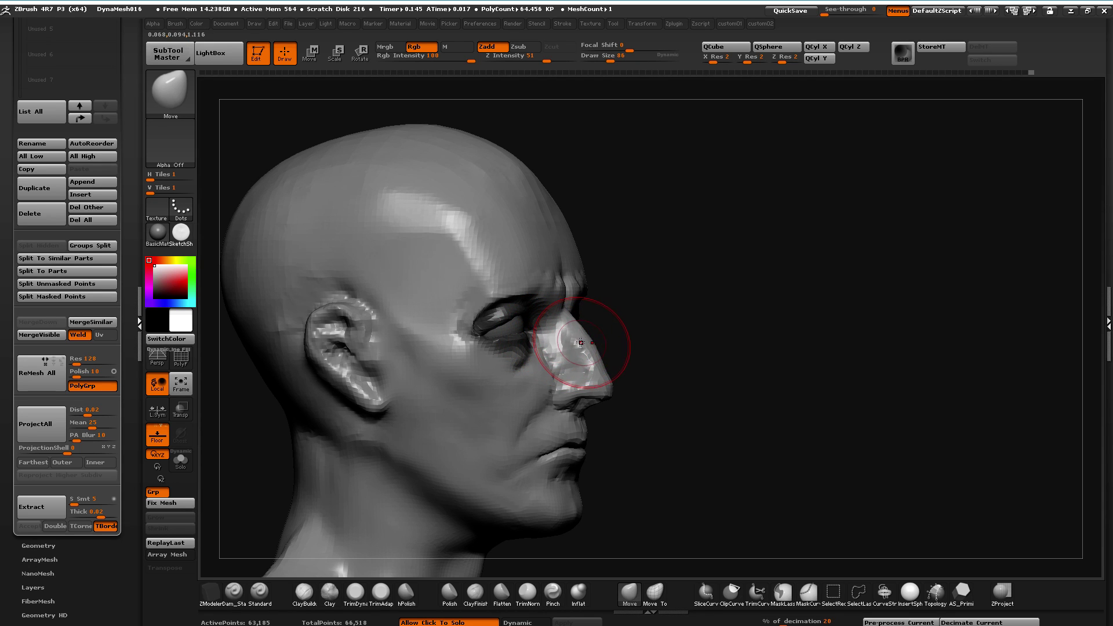
pyautogui.moveTo(625, 488)
pyautogui.mouseDown()
pyautogui.moveTo(547, 492)
pyautogui.moveTo(546, 505)
pyautogui.moveTo(620, 519)
pyautogui.moveTo(527, 490)
pyautogui.mouseUp()
pyautogui.moveTo(478, 465); pyautogui.dragTo(469, 465)
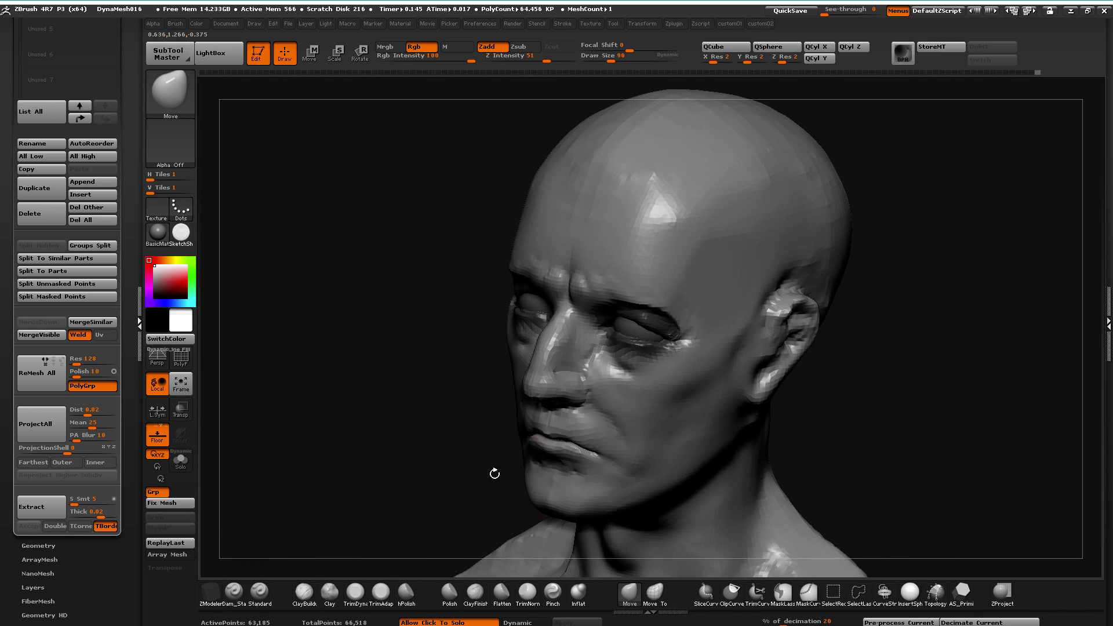
pyautogui.moveTo(526, 490)
pyautogui.mouseDown()
pyautogui.moveTo(409, 474)
pyautogui.moveTo(543, 483)
pyautogui.mouseUp()
pyautogui.moveTo(371, 453); pyautogui.dragTo(504, 400)
pyautogui.moveTo(673, 530); pyautogui.dragTo(493, 425)
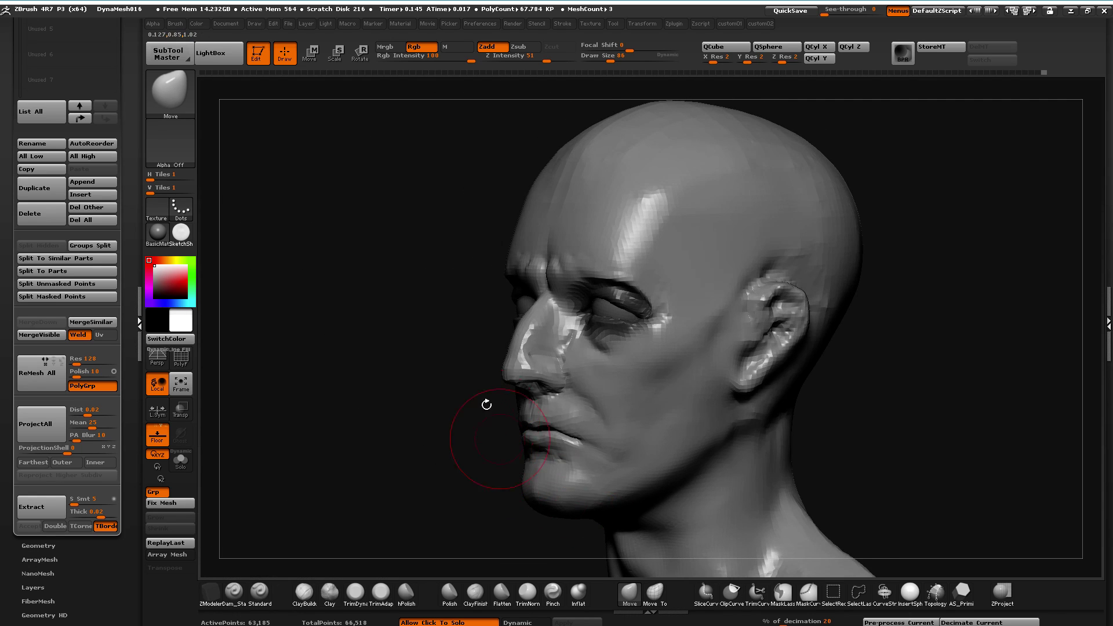
pyautogui.moveTo(362, 399)
pyautogui.mouseDown()
pyautogui.moveTo(348, 426)
pyautogui.moveTo(417, 325)
pyautogui.moveTo(306, 400)
pyautogui.moveTo(371, 406)
pyautogui.moveTo(359, 393)
pyautogui.moveTo(291, 384)
pyautogui.moveTo(337, 390)
pyautogui.moveTo(385, 456)
pyautogui.moveTo(306, 449)
pyautogui.moveTo(323, 446)
pyautogui.moveTo(310, 440)
pyautogui.moveTo(348, 449)
pyautogui.moveTo(318, 446)
pyautogui.mouseUp()
pyautogui.press('ctrl')
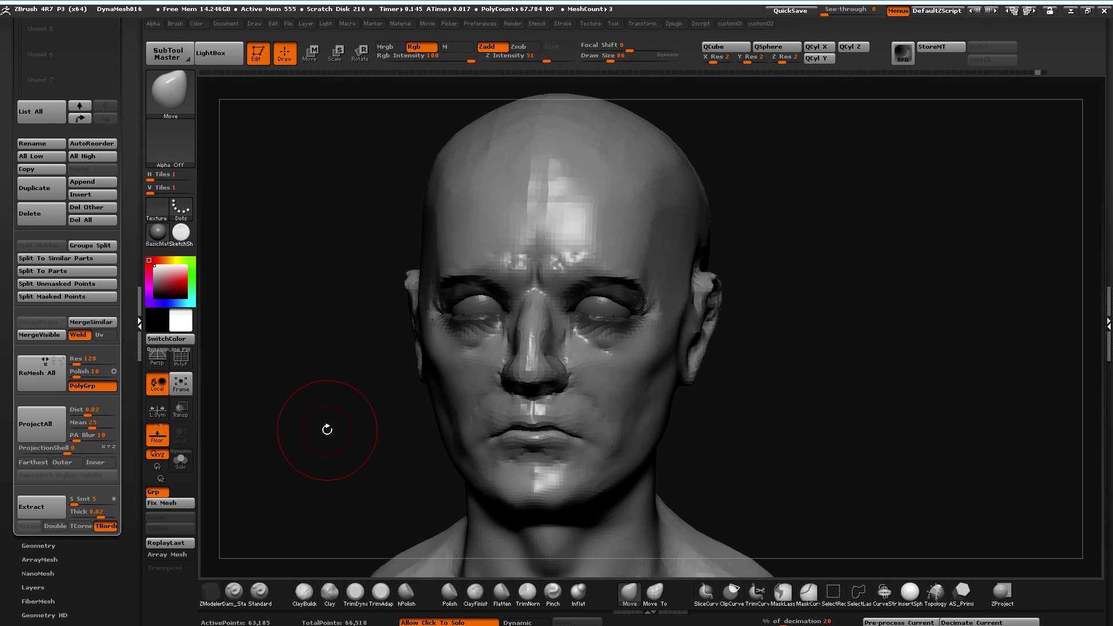
pyautogui.press('ctrl')
# Adjust the profile of the nose bridge in side view with a smaller Move brush
pyautogui.moveTo(318, 429); pyautogui.dragTo(288, 438)
pyautogui.keyDown('ctrl'); pyautogui.moveTo(325, 425); pyautogui.dragTo(390, 415, button='right'); pyautogui.keyUp('ctrl')
pyautogui.press('[')
pyautogui.moveTo(514, 241); pyautogui.dragTo(507, 233)
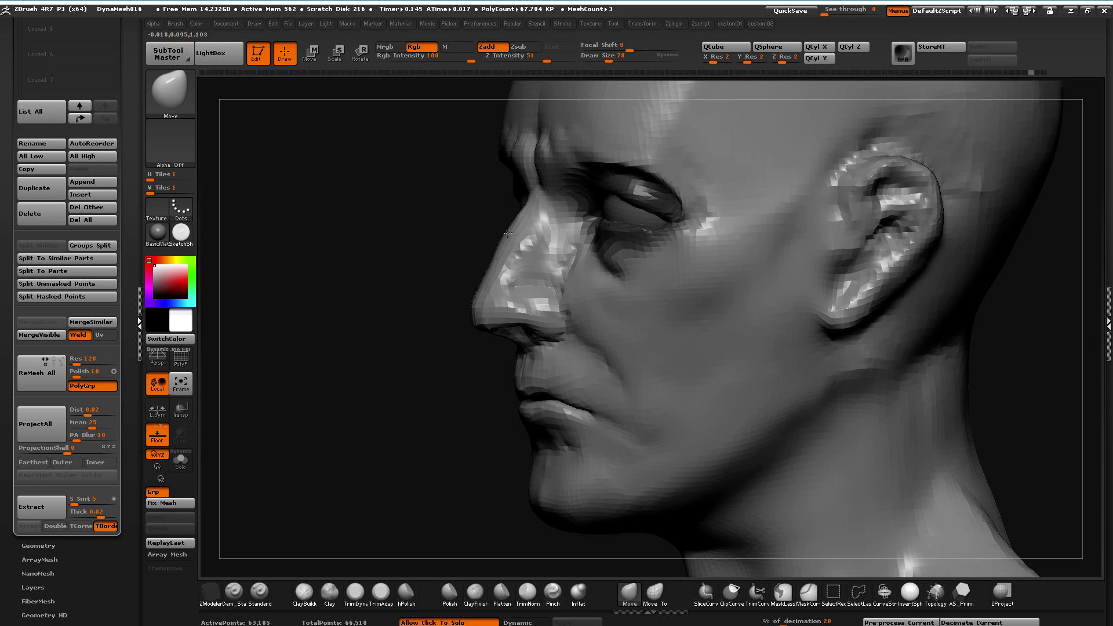
pyautogui.press('[')
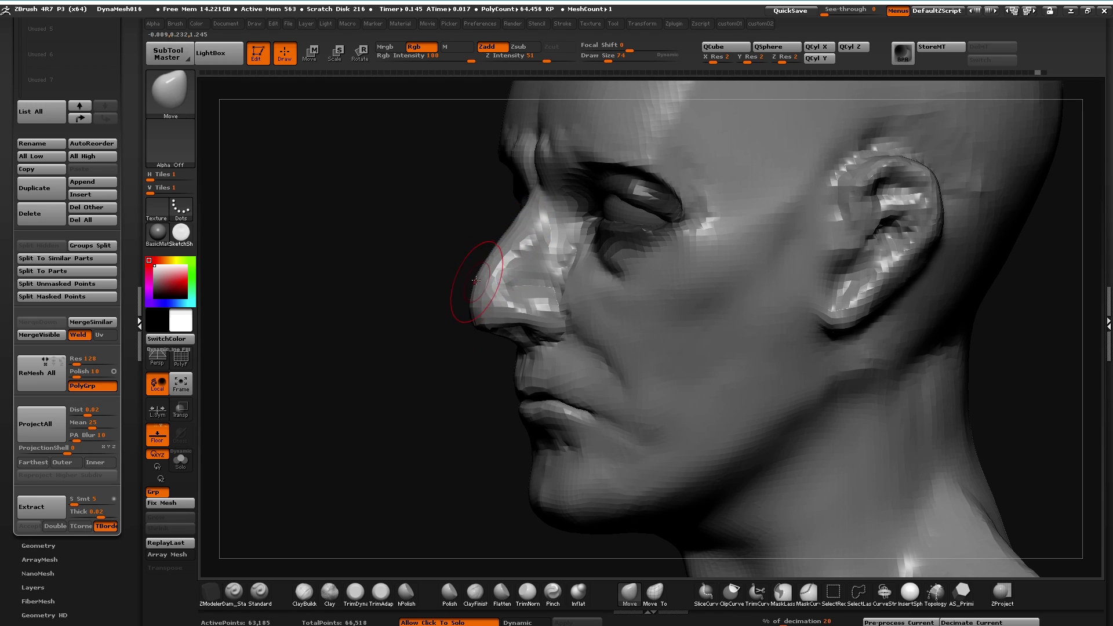
pyautogui.press('[')
# Adjust the nostril wings with the Move brush and reduce its draw size to 34 for finer work
pyautogui.moveTo(296, 321)
pyautogui.mouseDown()
pyautogui.moveTo(332, 318)
pyautogui.moveTo(298, 319)
pyautogui.mouseUp()
pyautogui.moveTo(556, 311); pyautogui.dragTo(549, 299)
pyautogui.press('[')
pyautogui.moveTo(384, 294)
pyautogui.mouseDown()
pyautogui.moveTo(337, 369)
pyautogui.moveTo(457, 377)
pyautogui.mouseUp()
pyautogui.press('[')
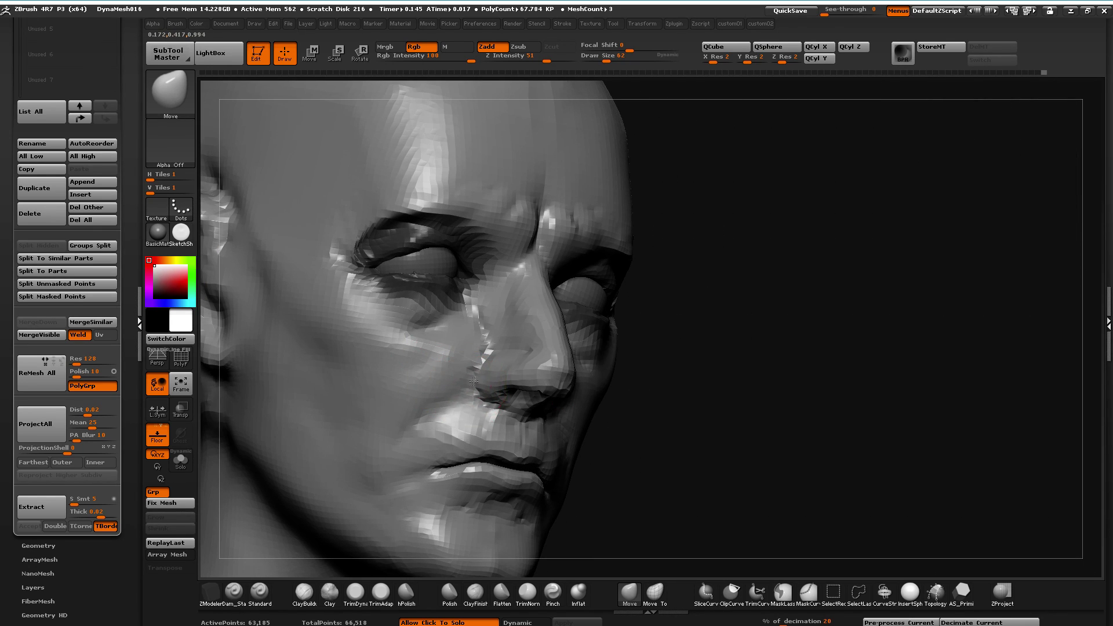
pyautogui.moveTo(729, 479)
pyautogui.keyDown('alt'); pyautogui.mouseDown()
pyautogui.moveTo(723, 432)
pyautogui.moveTo(755, 469)
pyautogui.moveTo(733, 470)
pyautogui.mouseUp(); pyautogui.keyUp('alt')
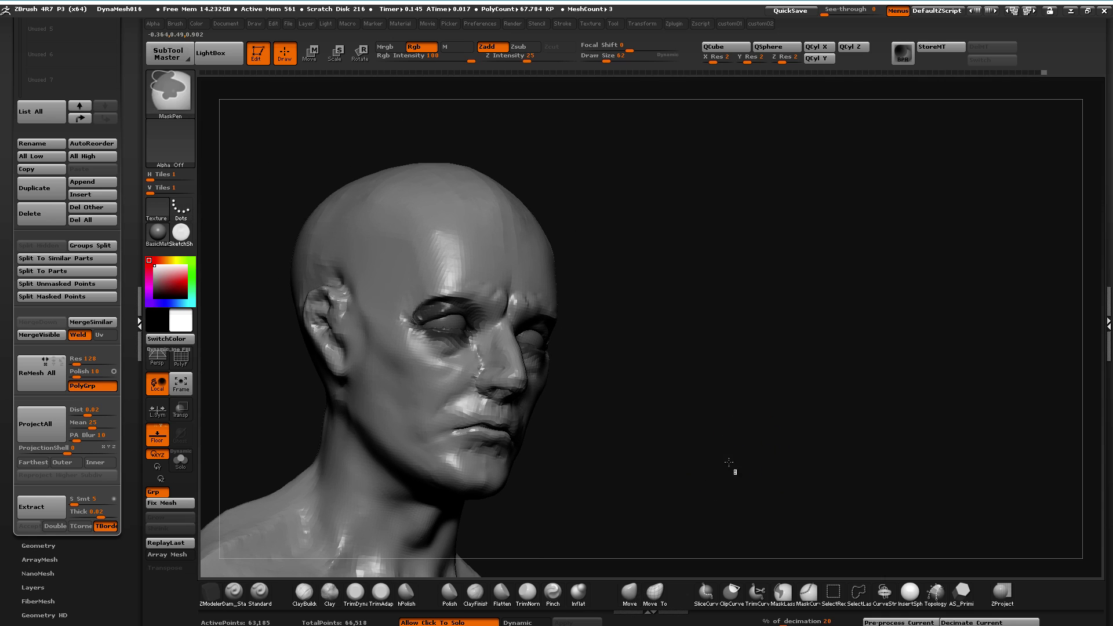
pyautogui.moveTo(270, 304)
pyautogui.keyDown('alt'); pyautogui.mouseDown()
pyautogui.moveTo(370, 402)
pyautogui.moveTo(315, 382)
pyautogui.moveTo(353, 429)
pyautogui.mouseUp(); pyautogui.keyUp('alt')
pyautogui.press('[')
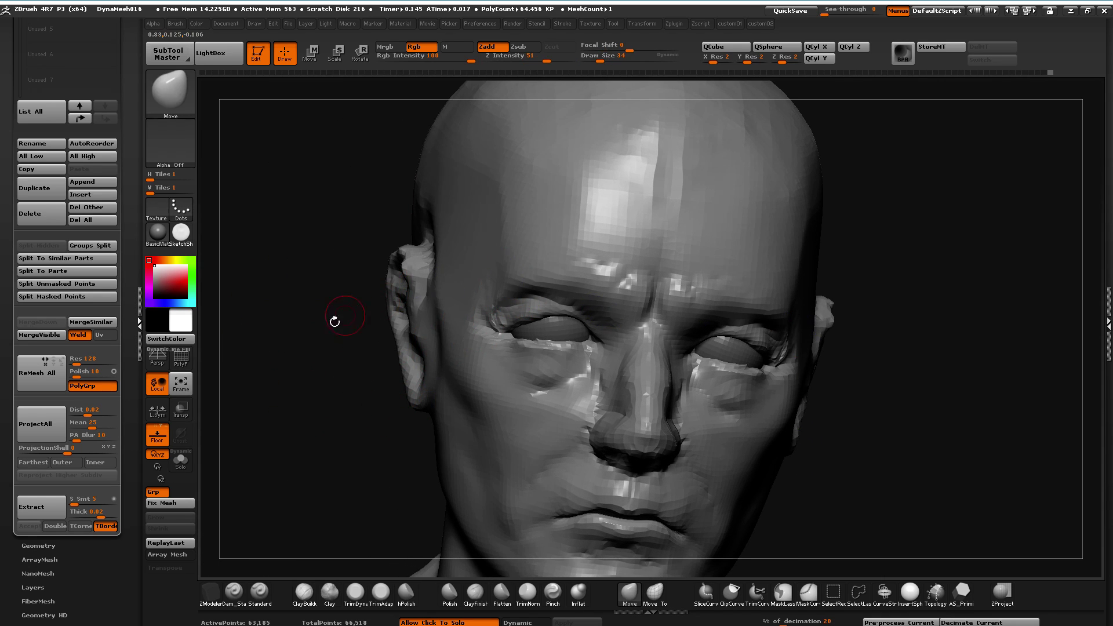
# Refine the area around the eyes with the Dam Standard brush at draw size 34 and smooth it
pyautogui.moveTo(335, 348); pyautogui.dragTo(272, 464)
pyautogui.press('b')
pyautogui.press('d')
pyautogui.press('s')
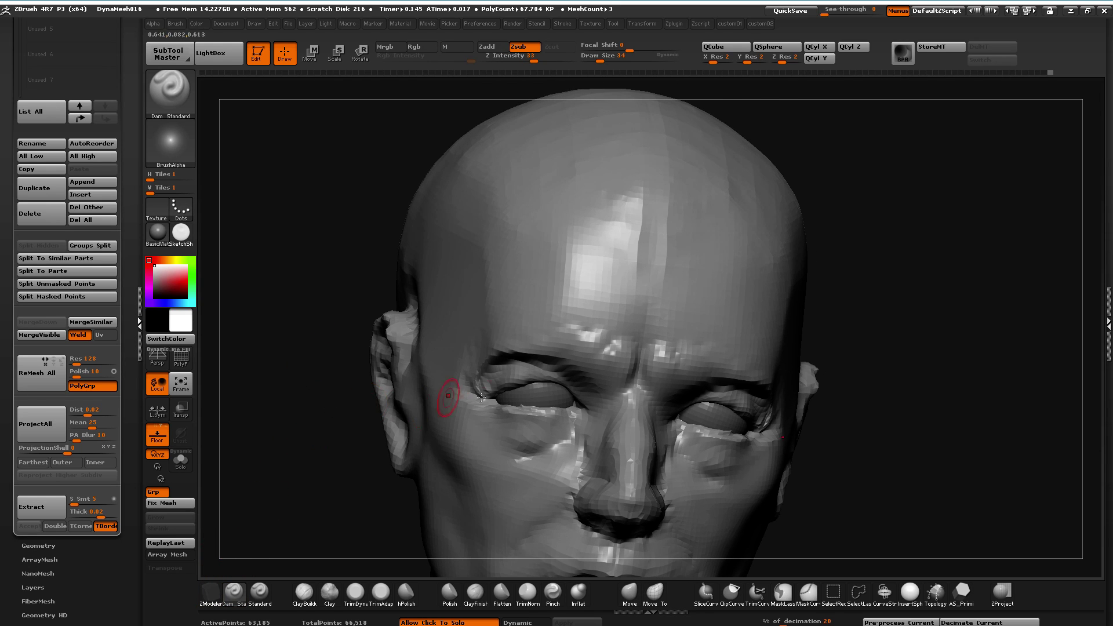
pyautogui.moveTo(328, 429)
pyautogui.mouseDown()
pyautogui.moveTo(322, 409)
pyautogui.moveTo(579, 414)
pyautogui.mouseUp()
pyautogui.press('shift')
pyautogui.moveTo(768, 432)
pyautogui.keyDown('shift'); pyautogui.mouseDown()
pyautogui.moveTo(708, 489)
pyautogui.moveTo(730, 469)
pyautogui.mouseUp(); pyautogui.keyUp('shift')
pyautogui.moveTo(355, 410)
pyautogui.mouseDown()
pyautogui.moveTo(333, 351)
pyautogui.moveTo(385, 397)
pyautogui.moveTo(362, 405)
pyautogui.moveTo(363, 385)
pyautogui.moveTo(379, 435)
pyautogui.moveTo(364, 418)
pyautogui.mouseUp()
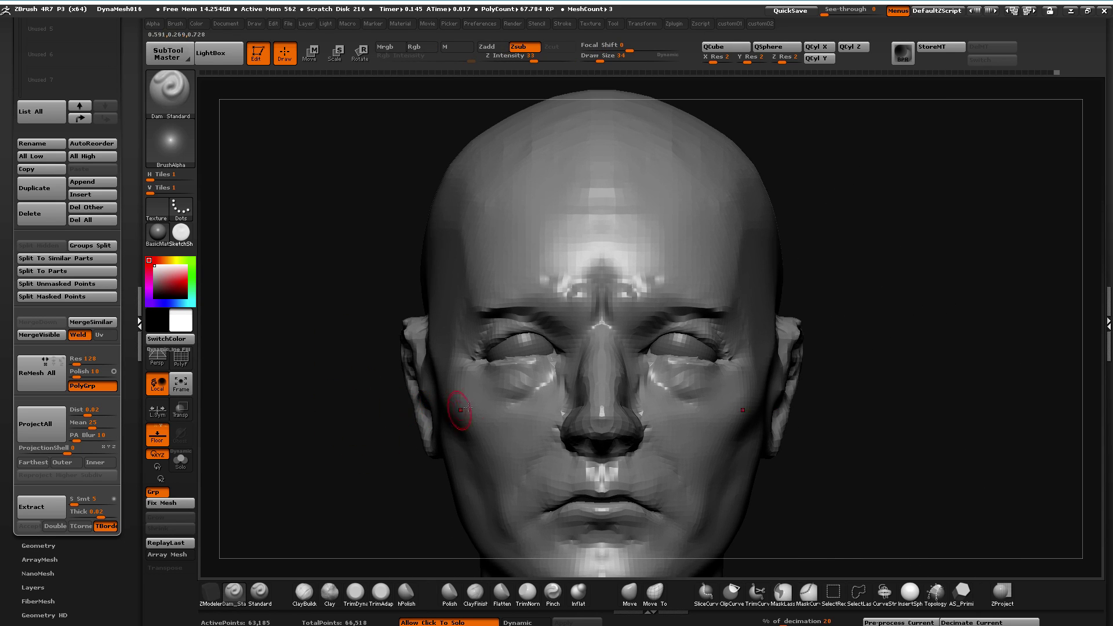
# Subdivide the head mesh by one level to get a denser surface
pyautogui.press('space')
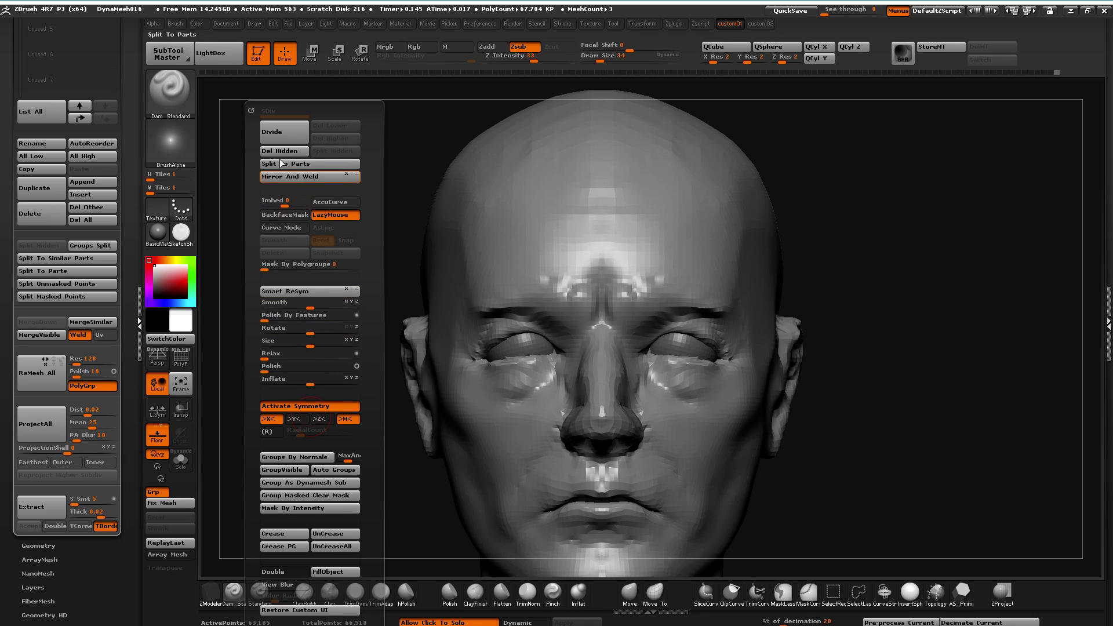
pyautogui.click(286, 136)
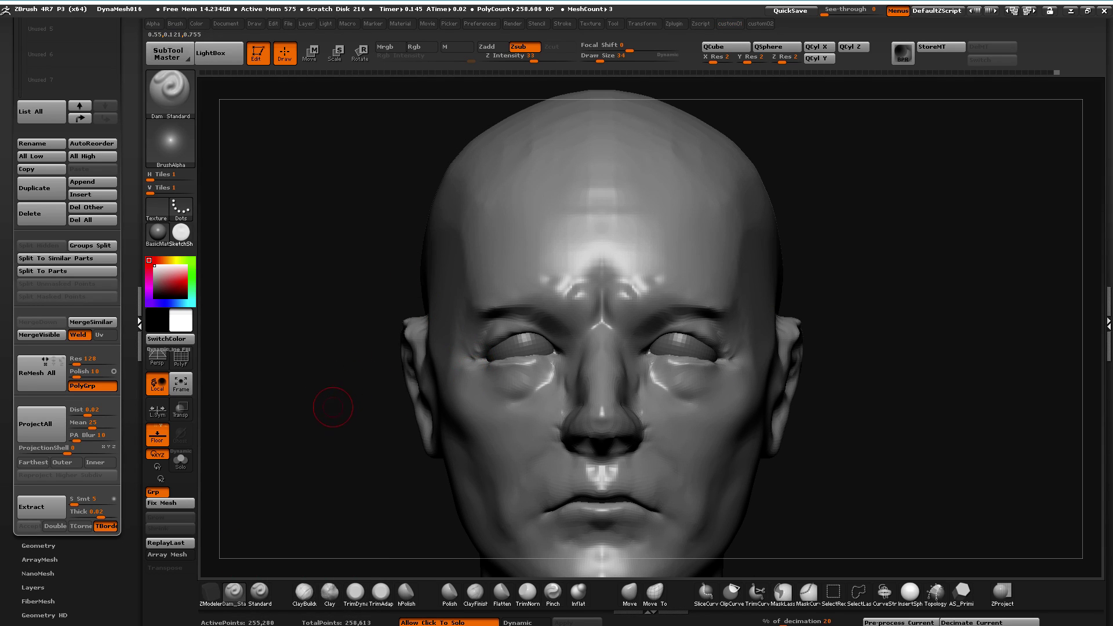
pyautogui.moveTo(329, 417); pyautogui.dragTo(349, 413)
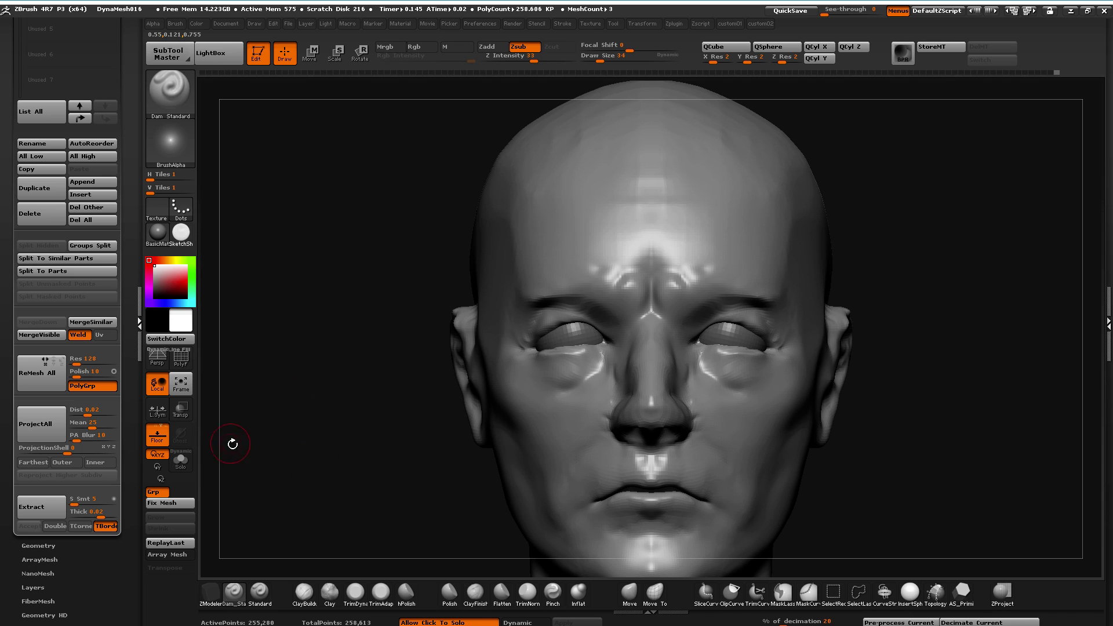
# Adjust the shape of the lower lip with the Move brush at draw size about 46 to 50
pyautogui.moveTo(472, 510); pyautogui.dragTo(568, 536)
pyautogui.click(630, 591)
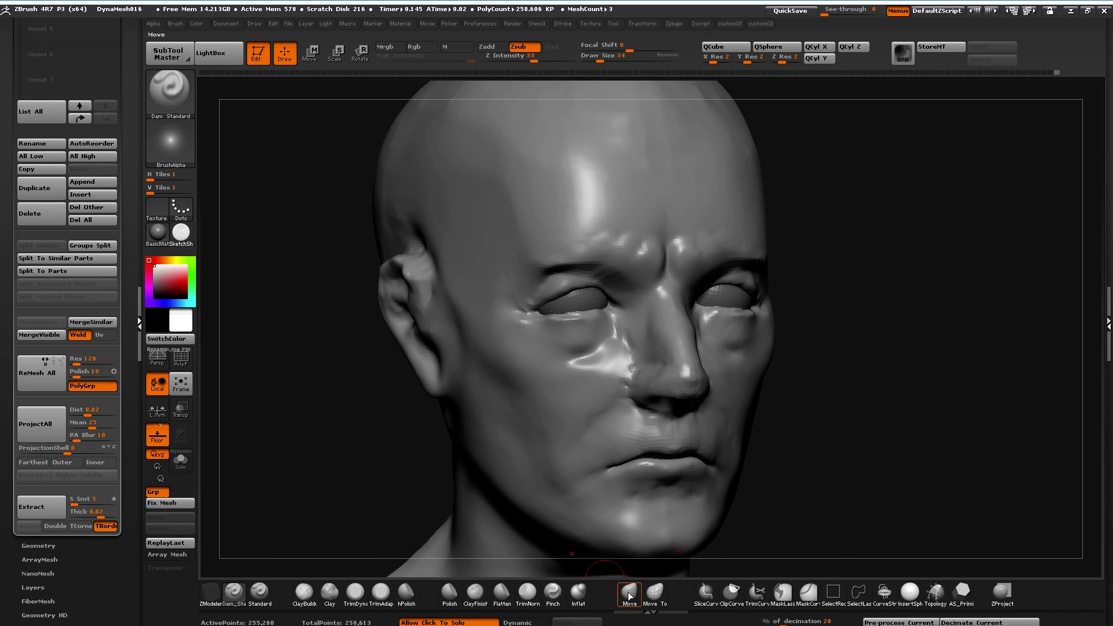
pyautogui.press(']')
pyautogui.press(']')
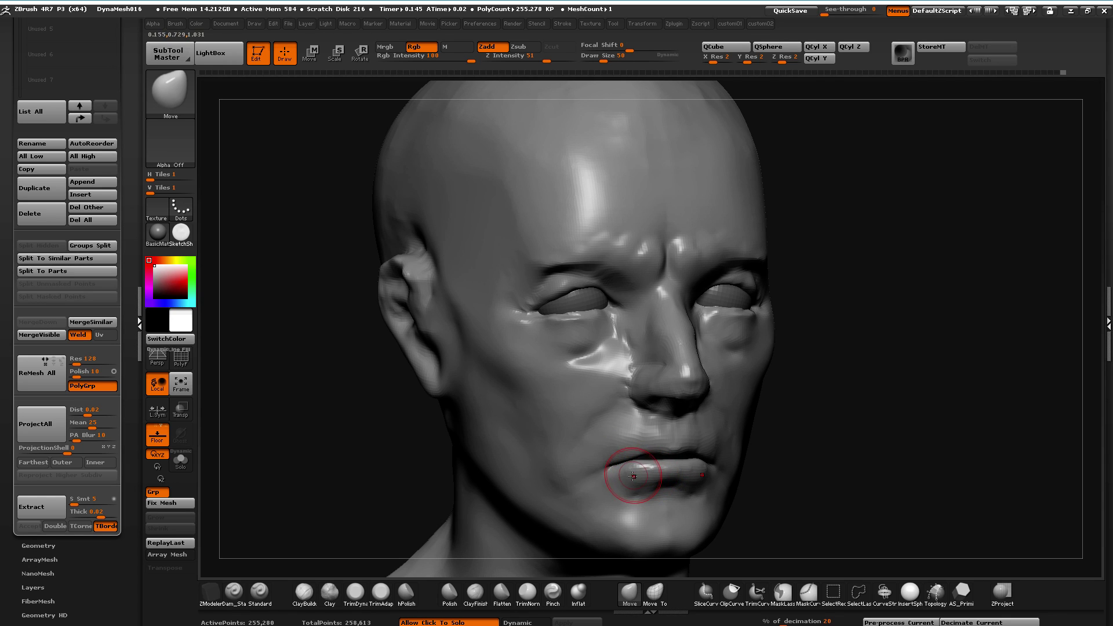
pyautogui.moveTo(469, 437)
pyautogui.mouseDown()
pyautogui.moveTo(348, 440)
pyautogui.moveTo(385, 435)
pyautogui.moveTo(628, 468)
pyautogui.mouseUp()
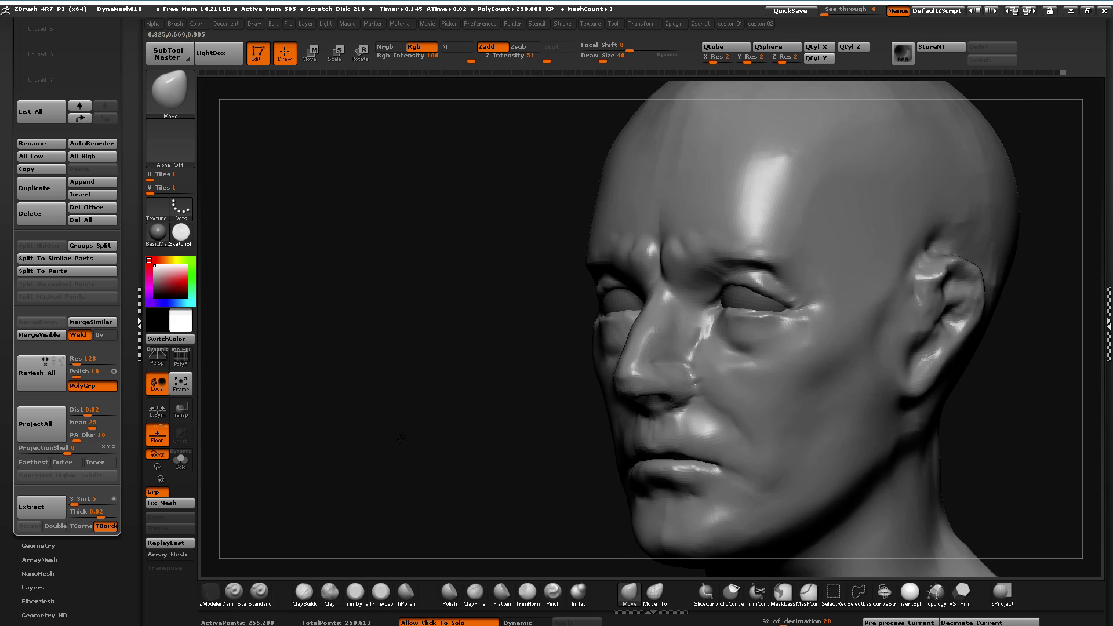
pyautogui.moveTo(395, 438); pyautogui.dragTo(531, 448)
pyautogui.moveTo(684, 495); pyautogui.dragTo(623, 474)
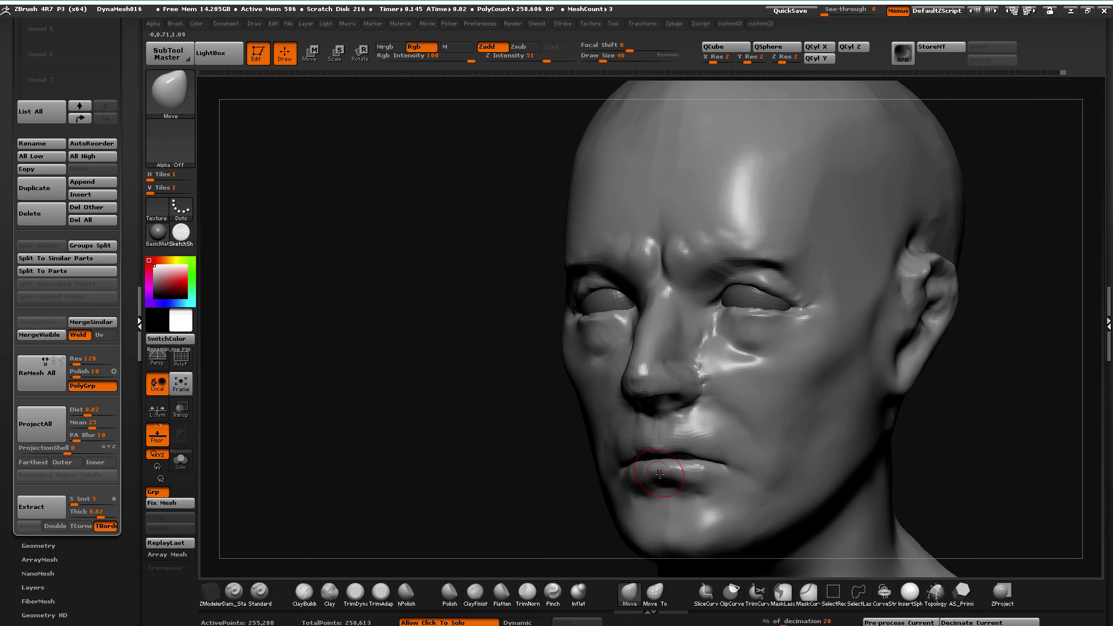
# Smooth the lips and the area beside the nostril wing, reducing the draw size to 34
pyautogui.press('shift')
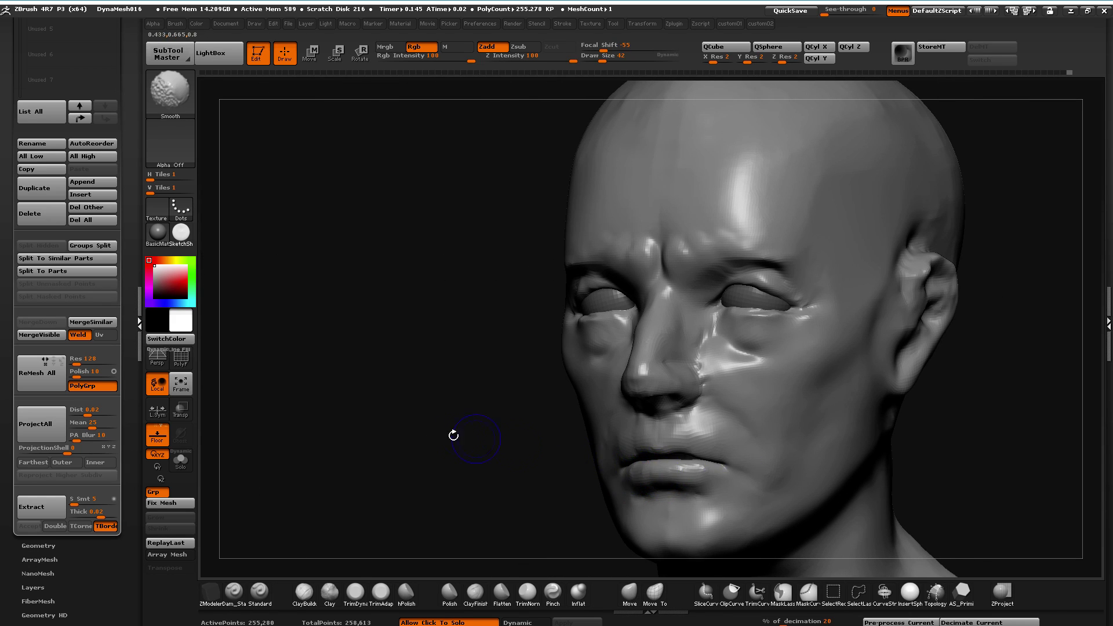
pyautogui.moveTo(469, 437); pyautogui.dragTo(631, 478)
pyautogui.moveTo(718, 484); pyautogui.dragTo(614, 445)
pyautogui.moveTo(350, 382)
pyautogui.keyDown('alt'); pyautogui.mouseDown()
pyautogui.moveTo(325, 415)
pyautogui.moveTo(504, 435)
pyautogui.mouseUp(); pyautogui.keyUp('alt')
pyautogui.keyDown('shift'); pyautogui.moveTo(586, 443); pyautogui.dragTo(596, 430); pyautogui.keyUp('shift')
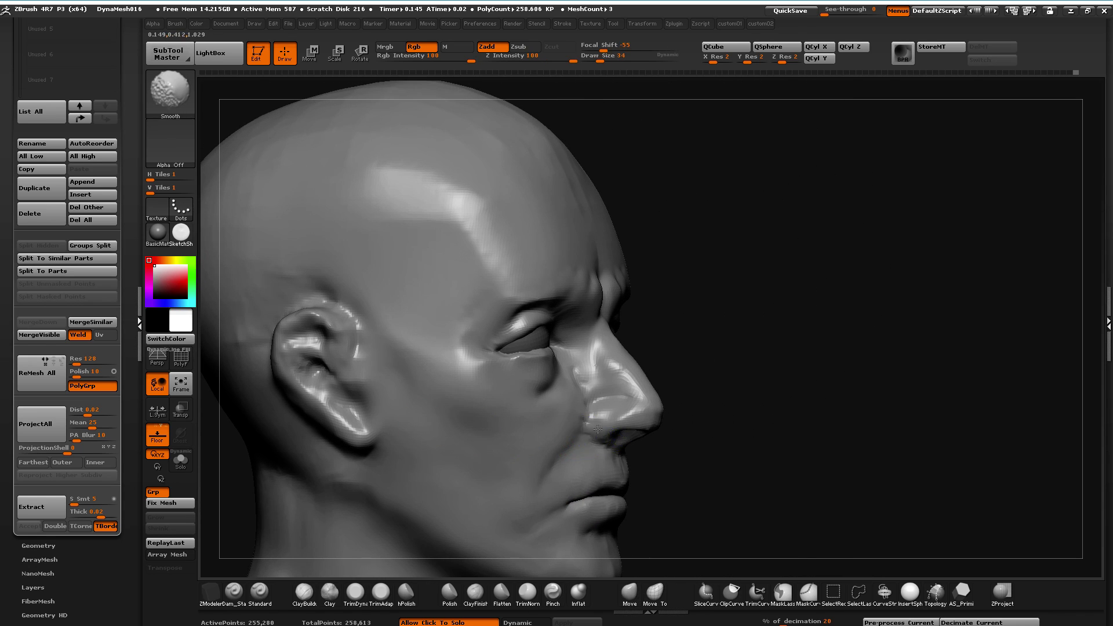
pyautogui.moveTo(722, 486); pyautogui.dragTo(550, 454)
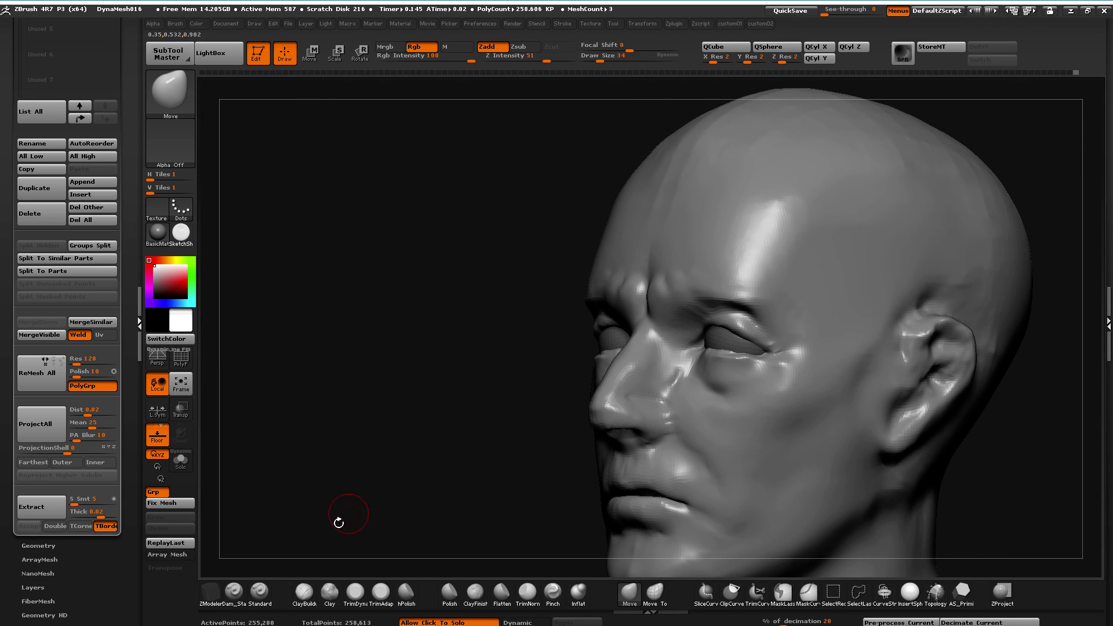
# Build up the area around the nostril wing with the Clay brush at draw size 30
pyautogui.click(329, 591)
pyautogui.moveTo(316, 504); pyautogui.dragTo(635, 418)
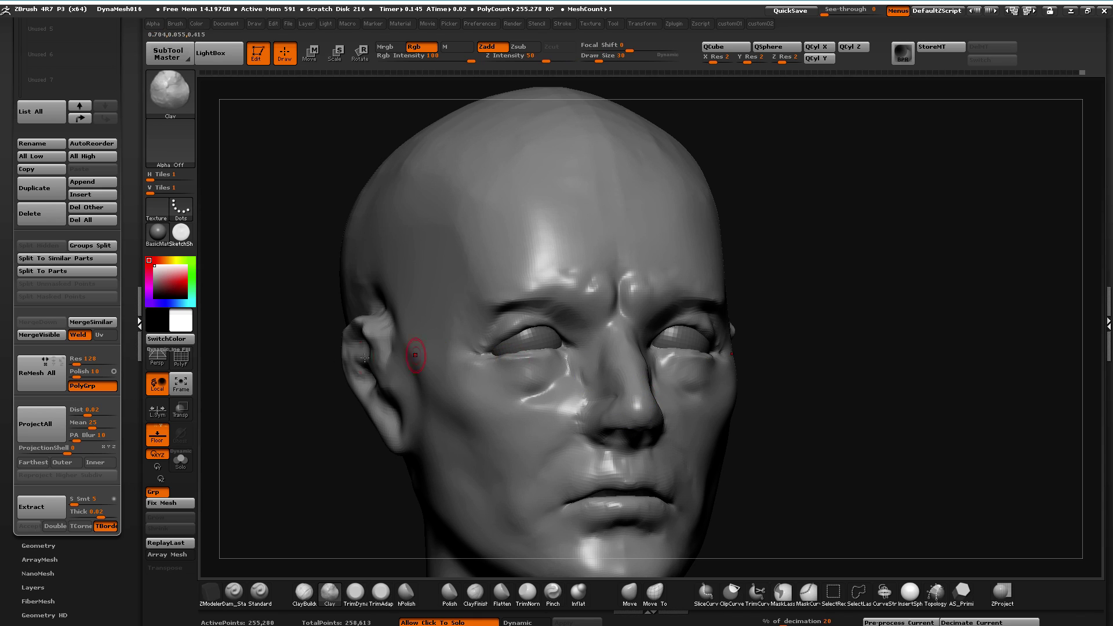
pyautogui.press('space')
pyautogui.moveTo(333, 447); pyautogui.dragTo(307, 455)
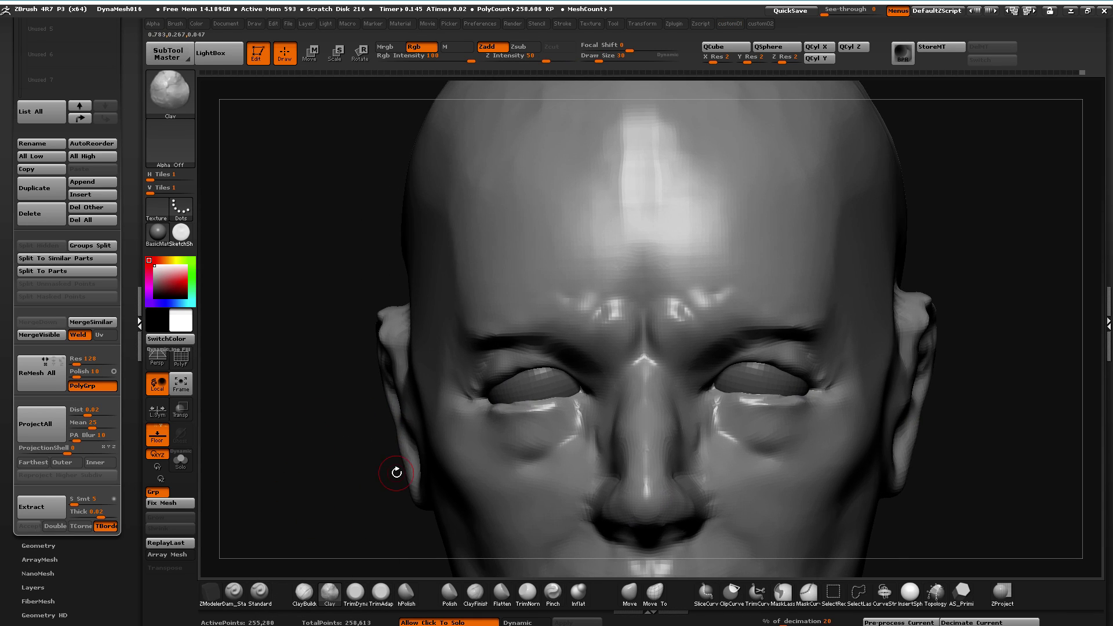
# Flatten the upper eyelids and the area under the brow with the TrimDynamic brush at draw size 34
pyautogui.click(355, 602)
pyautogui.moveTo(306, 505); pyautogui.dragTo(360, 325)
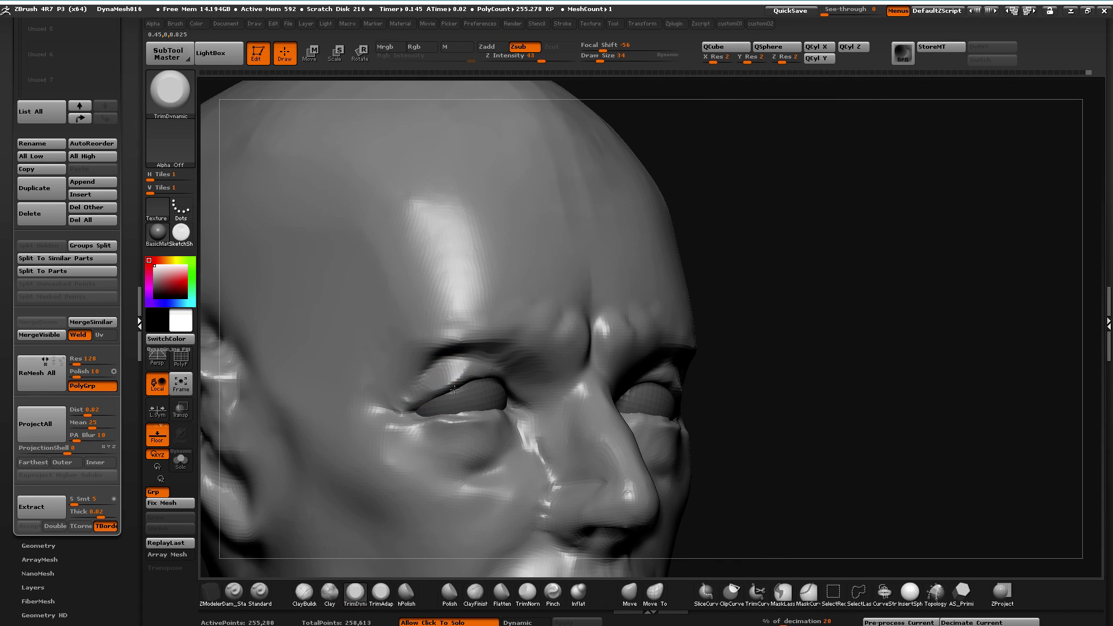
pyautogui.moveTo(805, 529)
pyautogui.mouseDown()
pyautogui.moveTo(675, 392)
pyautogui.moveTo(705, 402)
pyautogui.mouseUp()
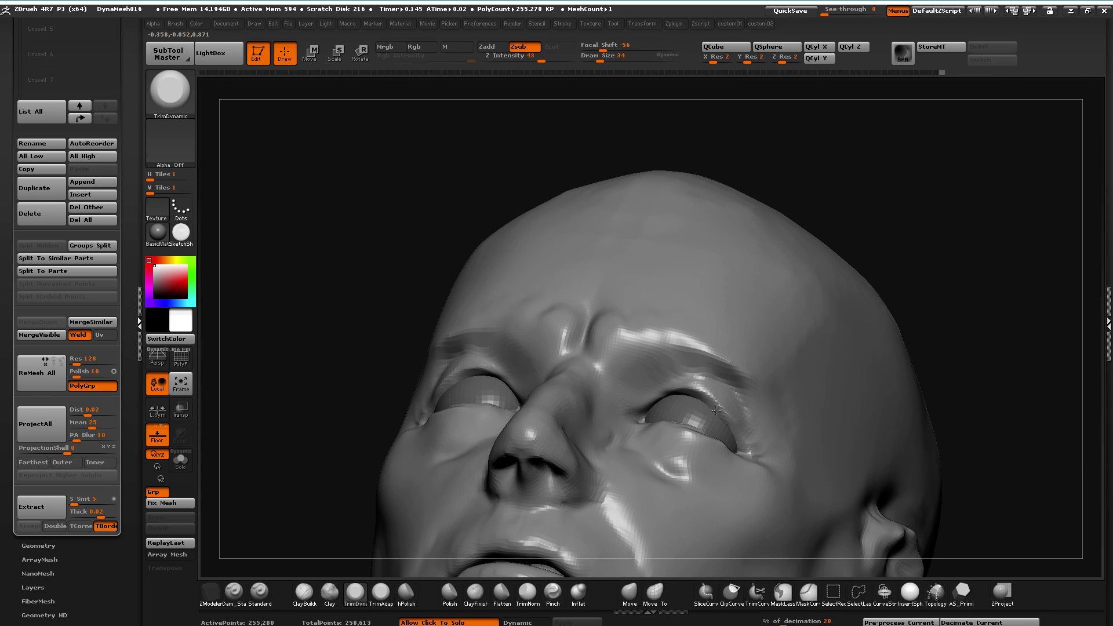
pyautogui.moveTo(310, 254); pyautogui.dragTo(319, 438)
# Trim the temple with TrimDynamic at draw size 54 to 58, and the area behind the ear with a smaller brush
pyautogui.press('space')
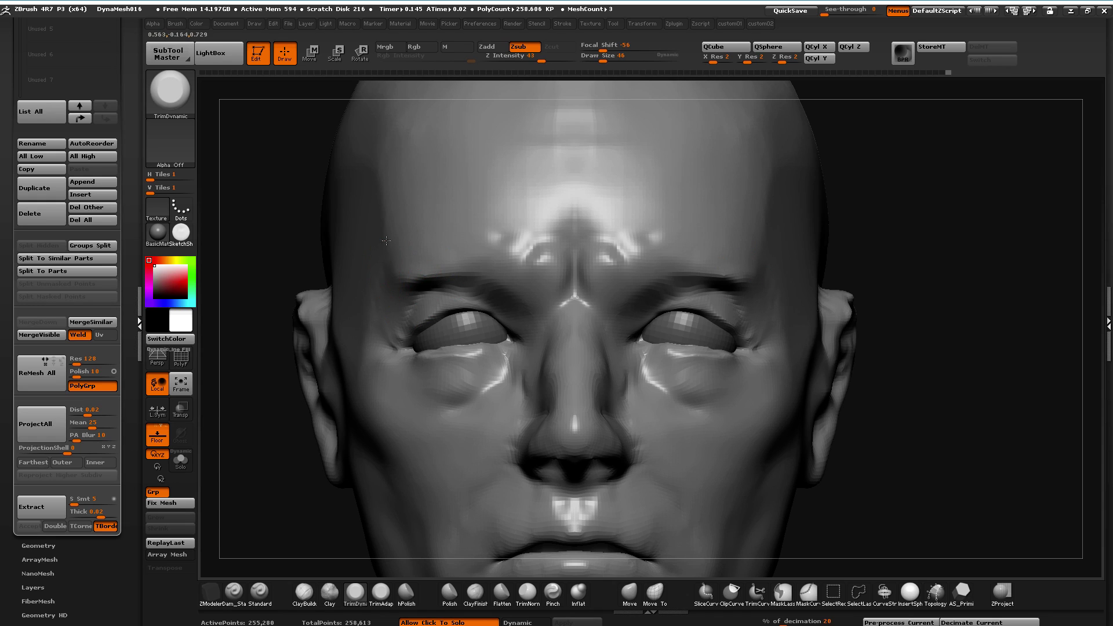
pyautogui.keyDown('alt'); pyautogui.moveTo(305, 214); pyautogui.dragTo(280, 191); pyautogui.keyUp('alt')
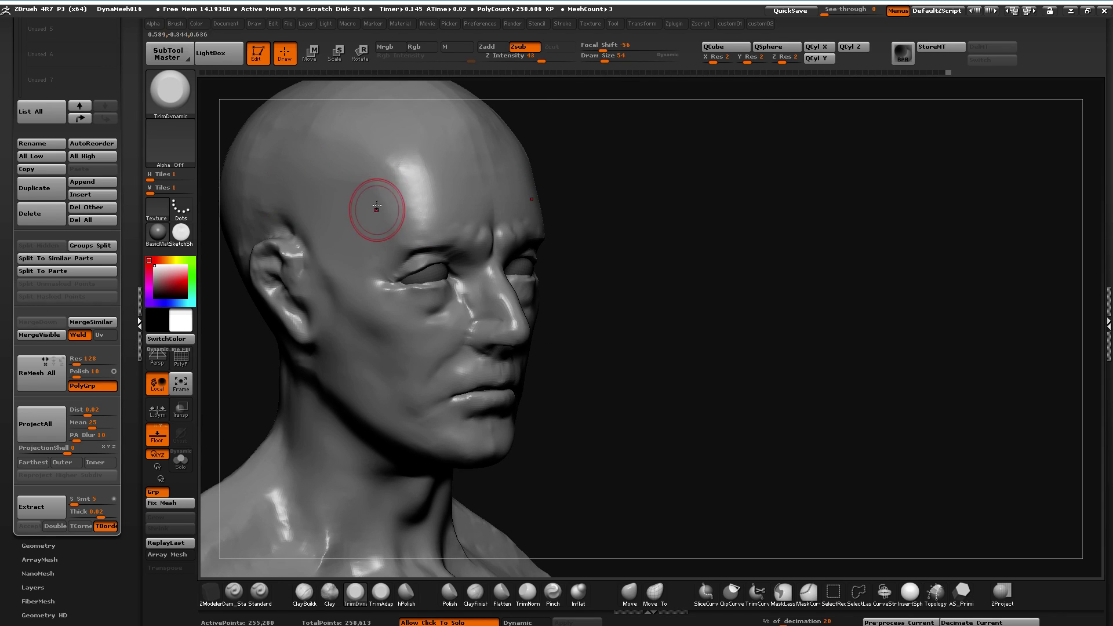
pyautogui.moveTo(367, 254); pyautogui.dragTo(377, 285)
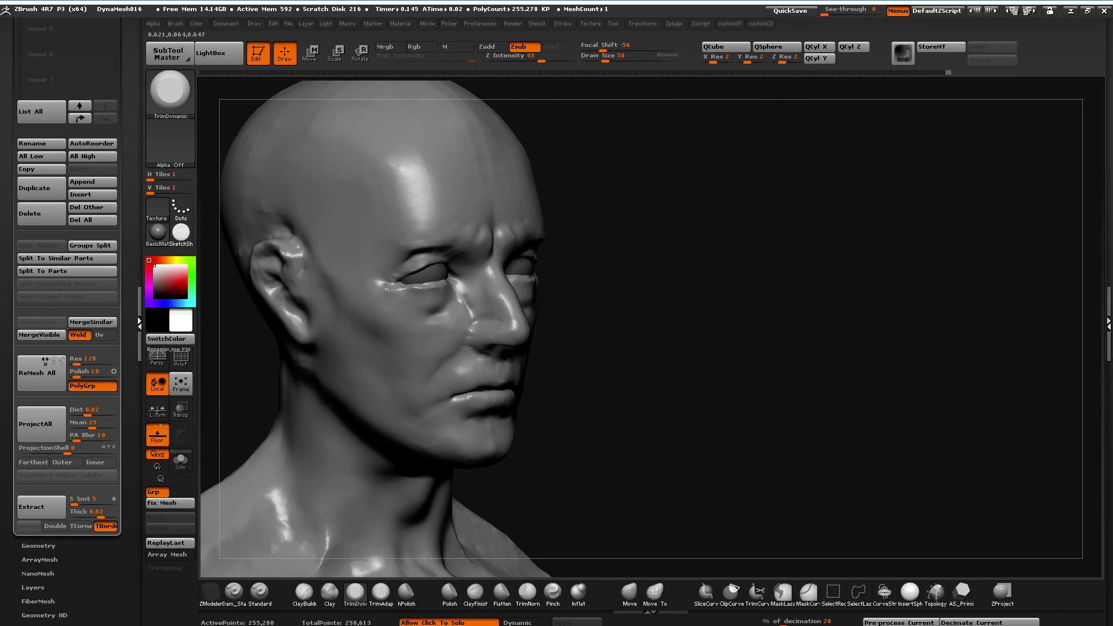
pyautogui.press('[')
pyautogui.press('[')
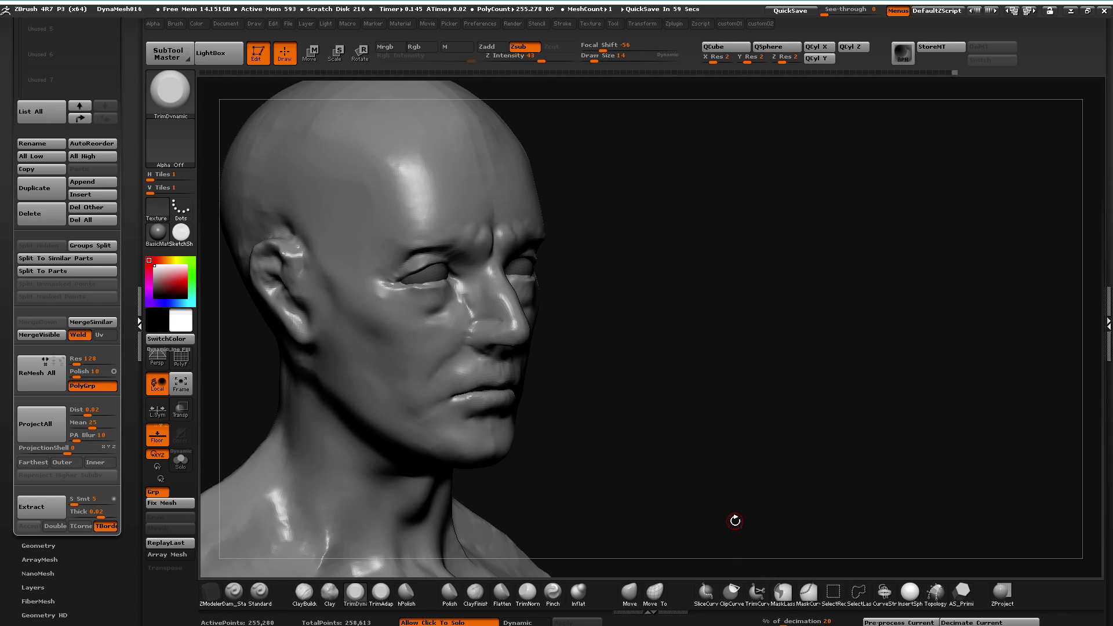
pyautogui.moveTo(735, 520); pyautogui.dragTo(858, 434)
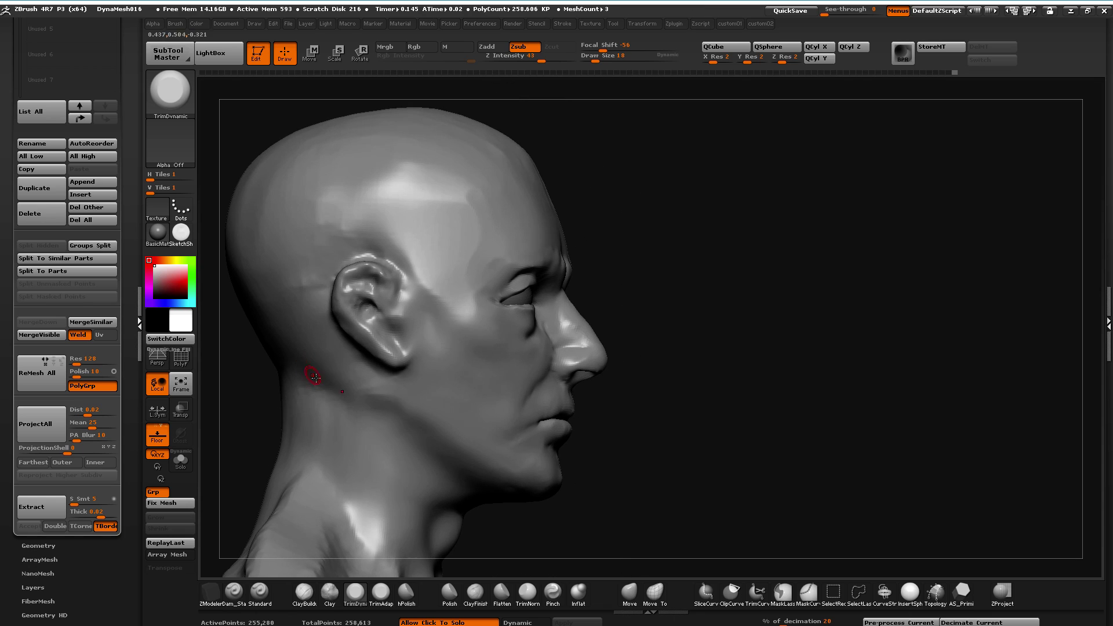
pyautogui.moveTo(371, 391)
pyautogui.mouseDown()
pyautogui.moveTo(356, 372)
pyautogui.moveTo(341, 383)
pyautogui.mouseUp()
# Switch to the Move brush and set the bust to its lowest subdivision level
pyautogui.moveTo(653, 548)
pyautogui.keyDown('alt'); pyautogui.mouseDown()
pyautogui.moveTo(674, 455)
pyautogui.moveTo(659, 392)
pyautogui.mouseUp(); pyautogui.keyUp('alt')
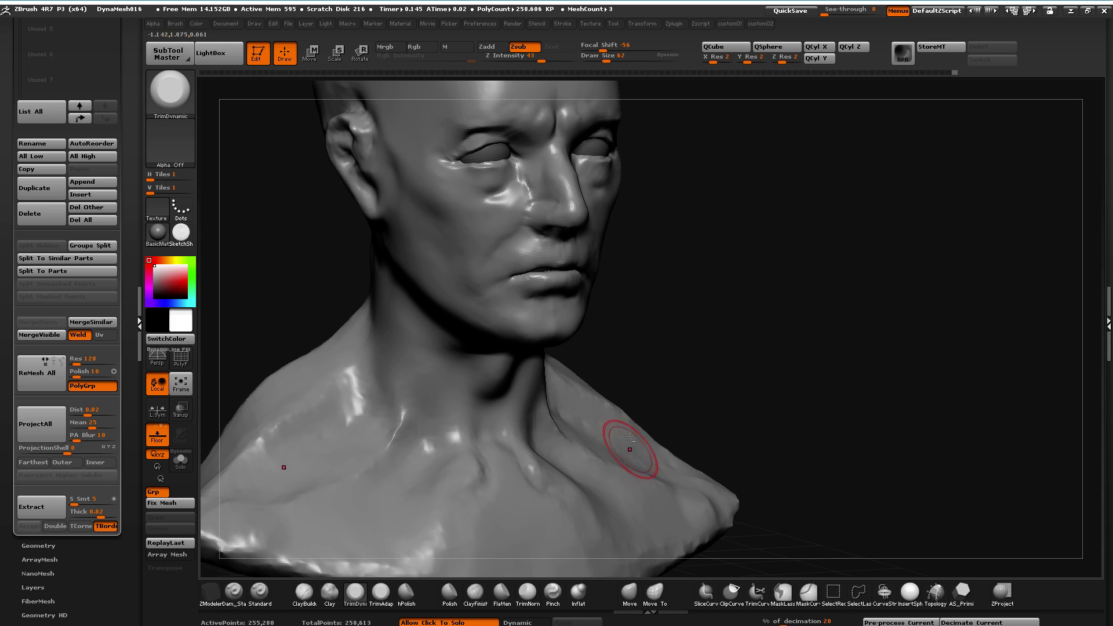
pyautogui.keyDown('alt'); pyautogui.moveTo(638, 452); pyautogui.dragTo(579, 385); pyautogui.keyUp('alt')
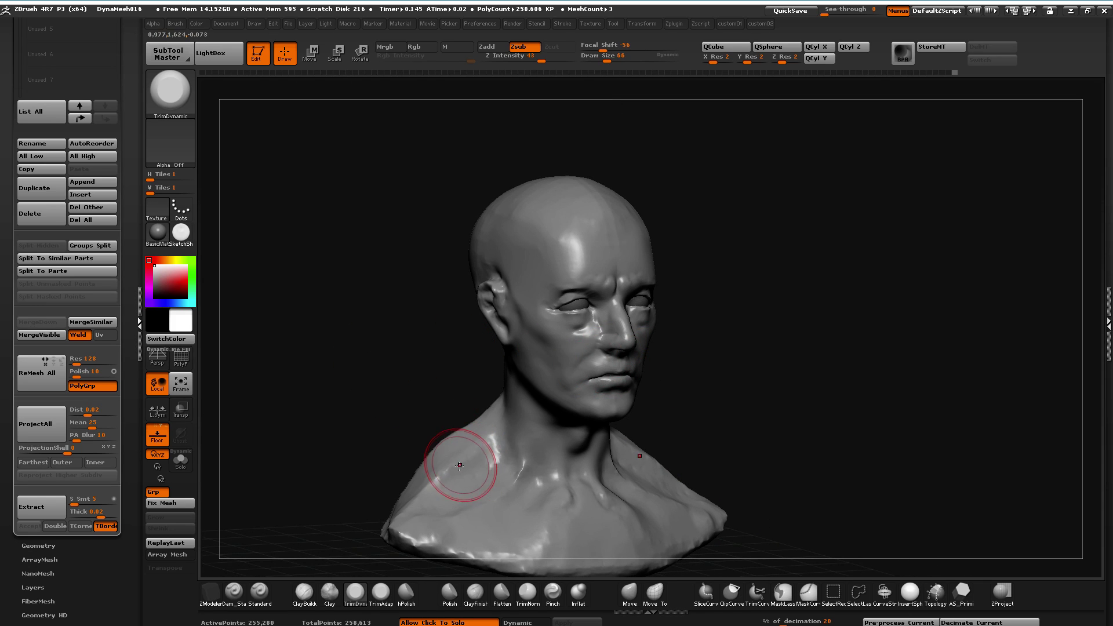
pyautogui.moveTo(377, 524)
pyautogui.mouseDown()
pyautogui.moveTo(419, 493)
pyautogui.moveTo(301, 314)
pyautogui.mouseUp()
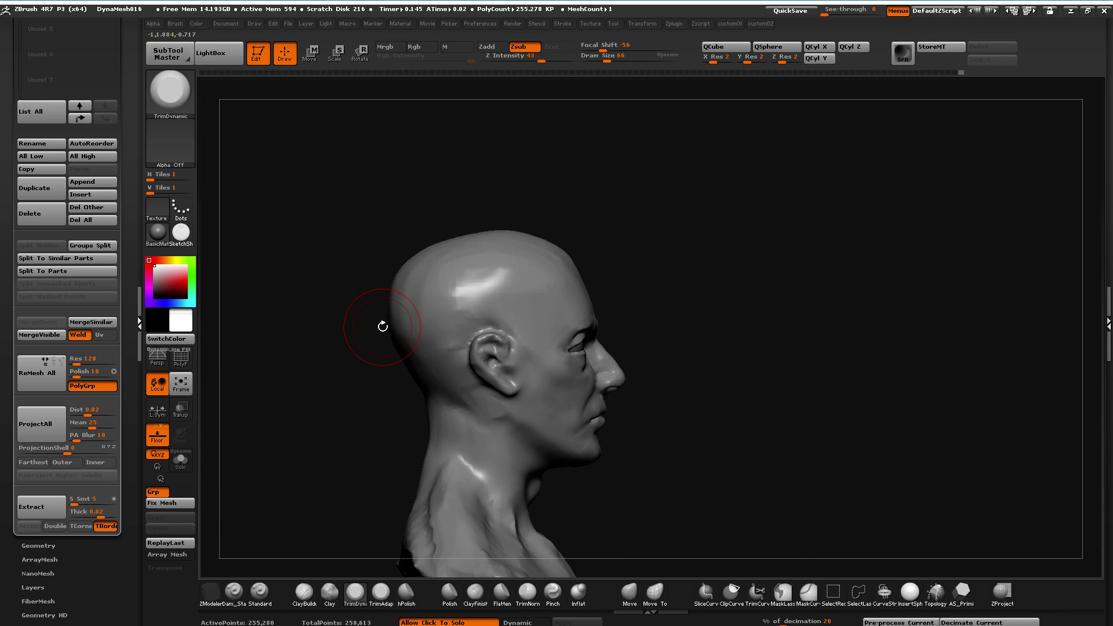
pyautogui.moveTo(352, 395)
pyautogui.mouseDown()
pyautogui.moveTo(319, 402)
pyautogui.moveTo(367, 390)
pyautogui.moveTo(447, 437)
pyautogui.mouseUp()
pyautogui.press('b')
pyautogui.press('m')
pyautogui.press('v')
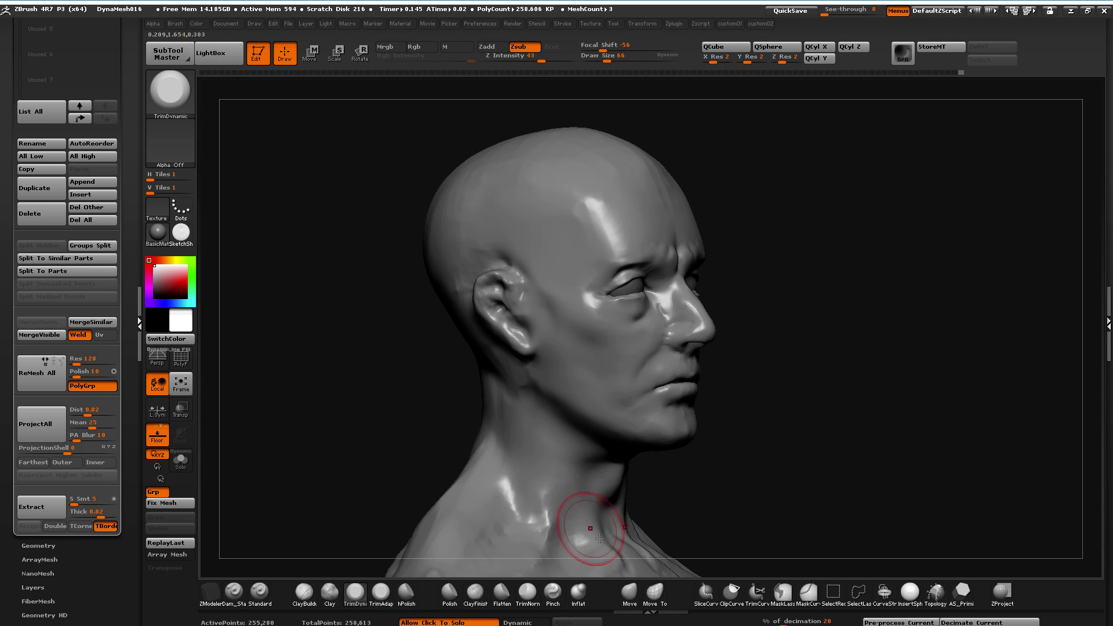
pyautogui.press('1')
pyautogui.click(393, 117)
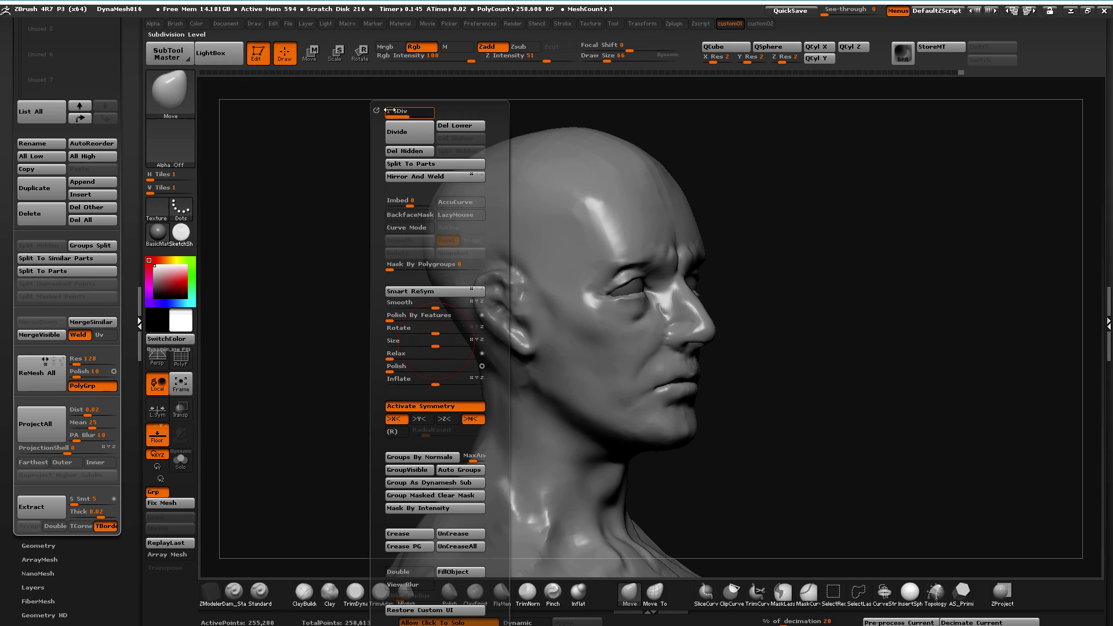
# Reshape the back of the skull in side view with the Move brush at draw size 126
pyautogui.keyDown('shift'); pyautogui.moveTo(423, 339); pyautogui.dragTo(384, 313); pyautogui.keyUp('shift')
pyautogui.moveTo(371, 248); pyautogui.dragTo(362, 242)
pyautogui.moveTo(334, 299)
pyautogui.mouseDown()
pyautogui.moveTo(323, 318)
pyautogui.moveTo(324, 255)
pyautogui.mouseUp()
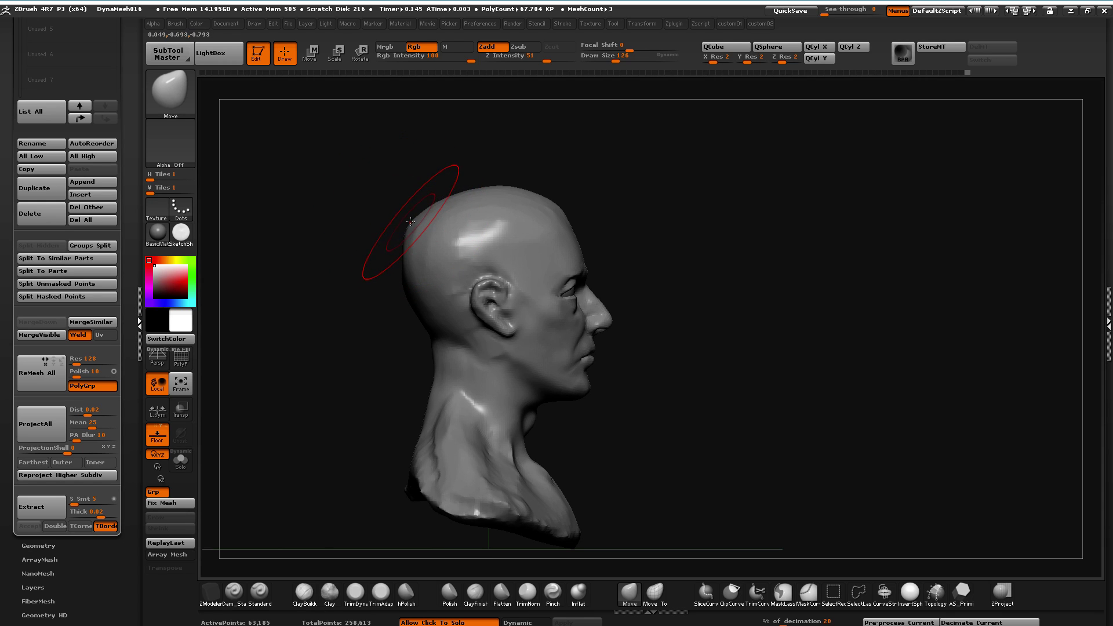
# Adjust the neck and shoulder contours in front view with the Move brush at draw size 86
pyautogui.moveTo(383, 278)
pyautogui.mouseDown()
pyautogui.moveTo(393, 259)
pyautogui.moveTo(288, 263)
pyautogui.moveTo(241, 325)
pyautogui.moveTo(522, 417)
pyautogui.moveTo(704, 415)
pyautogui.mouseUp()
pyautogui.moveTo(432, 396); pyautogui.dragTo(438, 403)
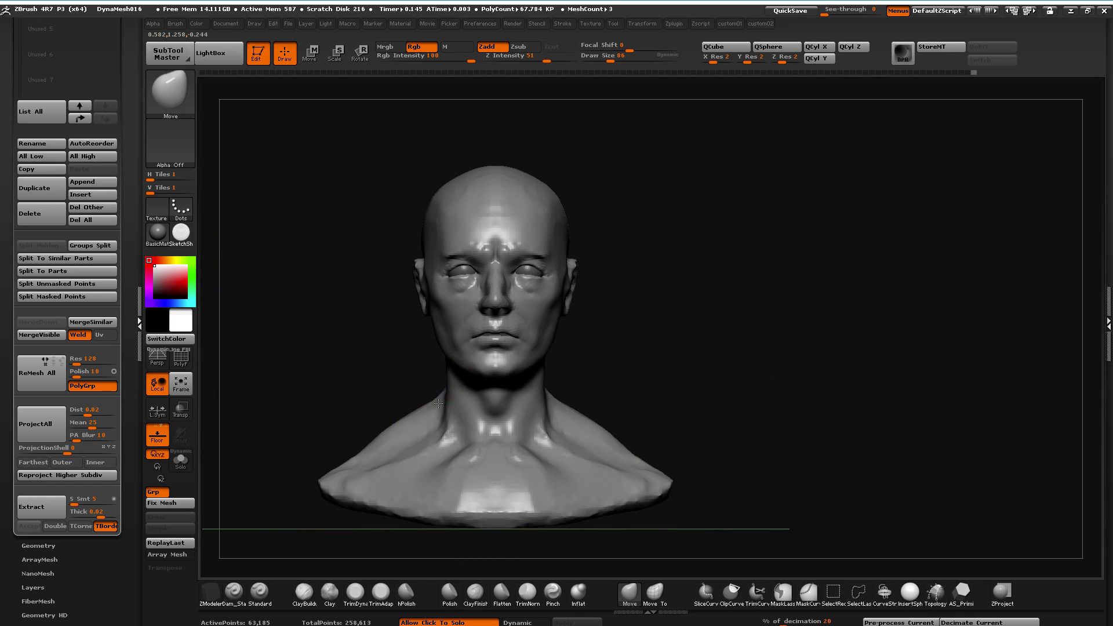
pyautogui.moveTo(348, 459); pyautogui.dragTo(372, 449)
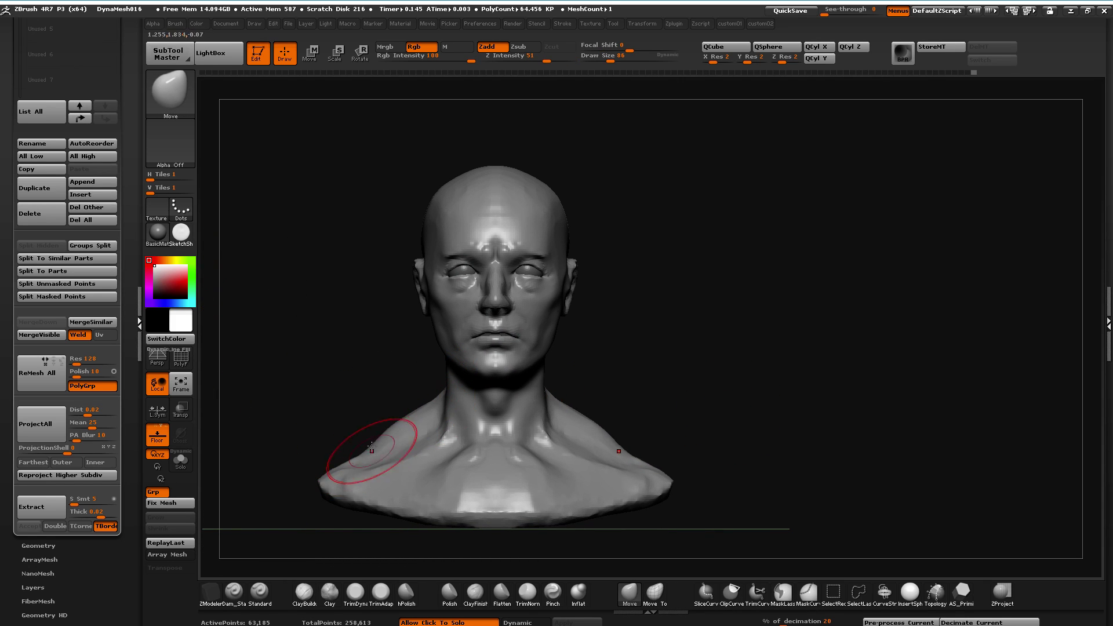
pyautogui.moveTo(337, 377); pyautogui.dragTo(339, 418)
pyautogui.moveTo(601, 322); pyautogui.dragTo(599, 335)
# Reshape the sides and top of the skull with the Move brush at draw size about 102 and smooth the forehead
pyautogui.keyDown('alt'); pyautogui.moveTo(379, 315); pyautogui.dragTo(383, 423); pyautogui.keyUp('alt')
pyautogui.keyDown('shift'); pyautogui.moveTo(376, 377); pyautogui.dragTo(341, 357); pyautogui.keyUp('shift')
pyautogui.press(']')
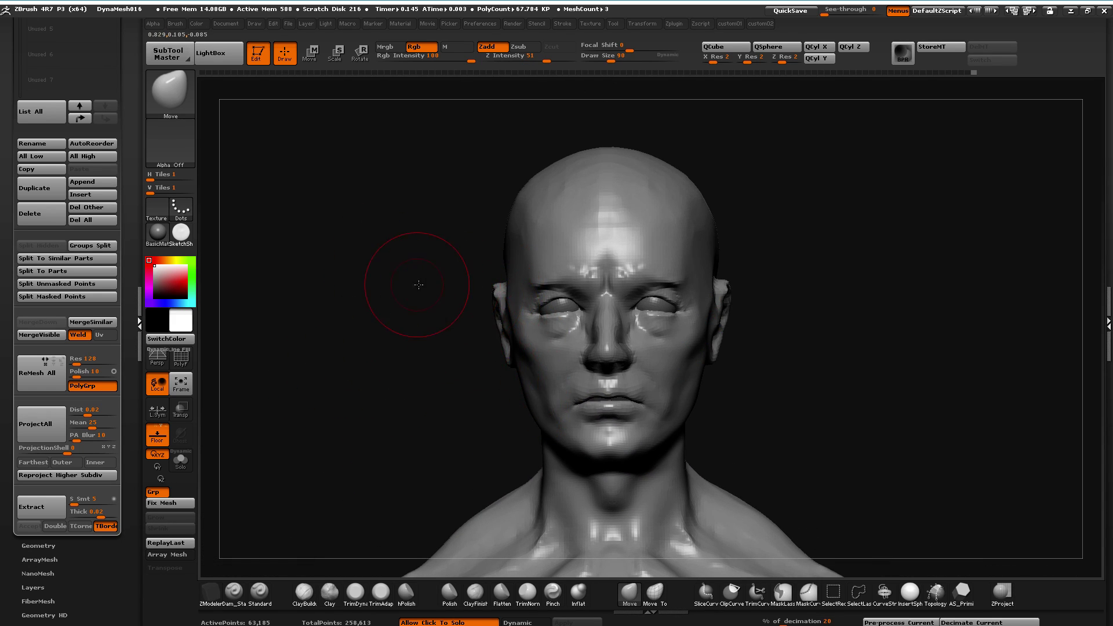
pyautogui.moveTo(418, 280); pyautogui.dragTo(469, 242)
pyautogui.press(']')
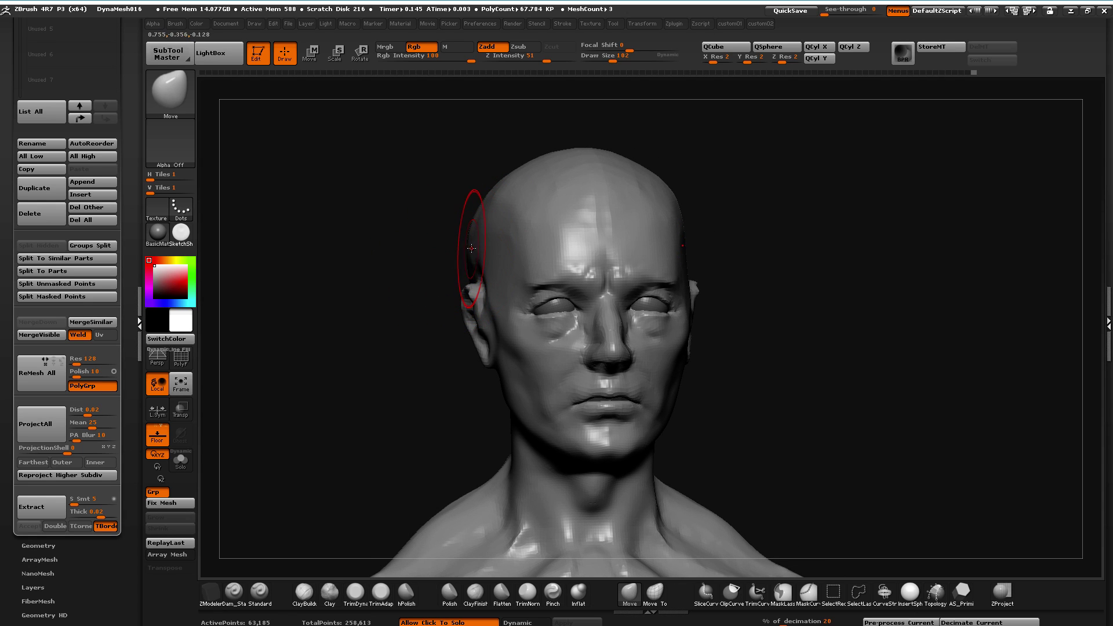
pyautogui.keyDown('shift'); pyautogui.moveTo(404, 187); pyautogui.dragTo(372, 194); pyautogui.keyUp('shift')
pyautogui.moveTo(500, 183); pyautogui.dragTo(506, 187)
pyautogui.moveTo(405, 199); pyautogui.dragTo(460, 186)
pyautogui.keyDown('shift'); pyautogui.moveTo(579, 191); pyautogui.dragTo(608, 207); pyautogui.keyUp('shift')
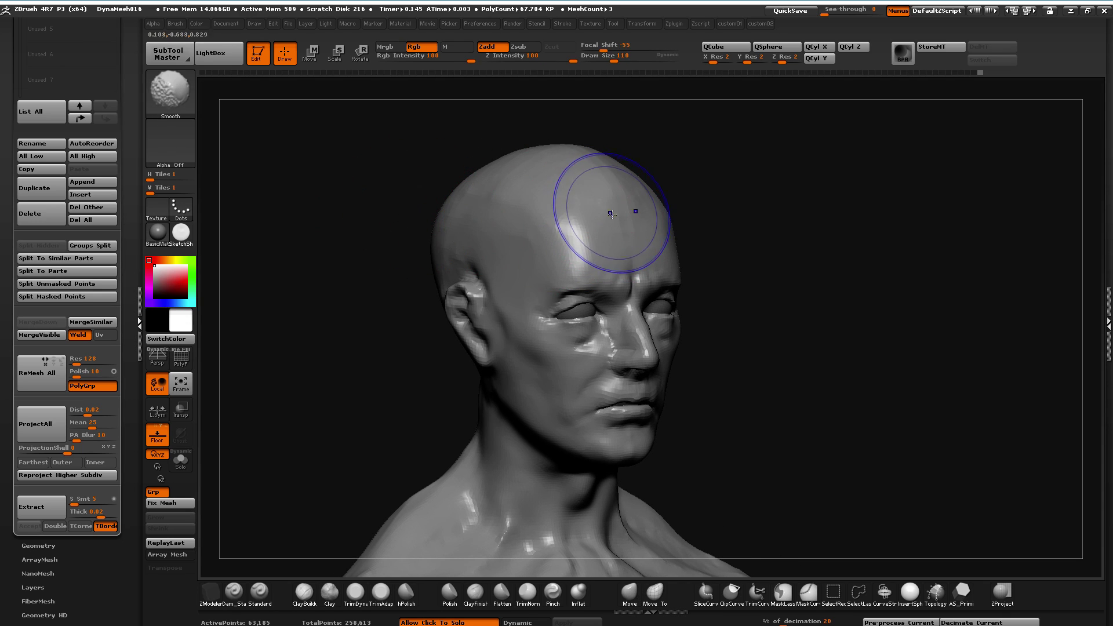
# Refine the back of the head and neck with the Move brush and smooth the neck at draw size 62
pyautogui.moveTo(354, 227); pyautogui.dragTo(318, 248)
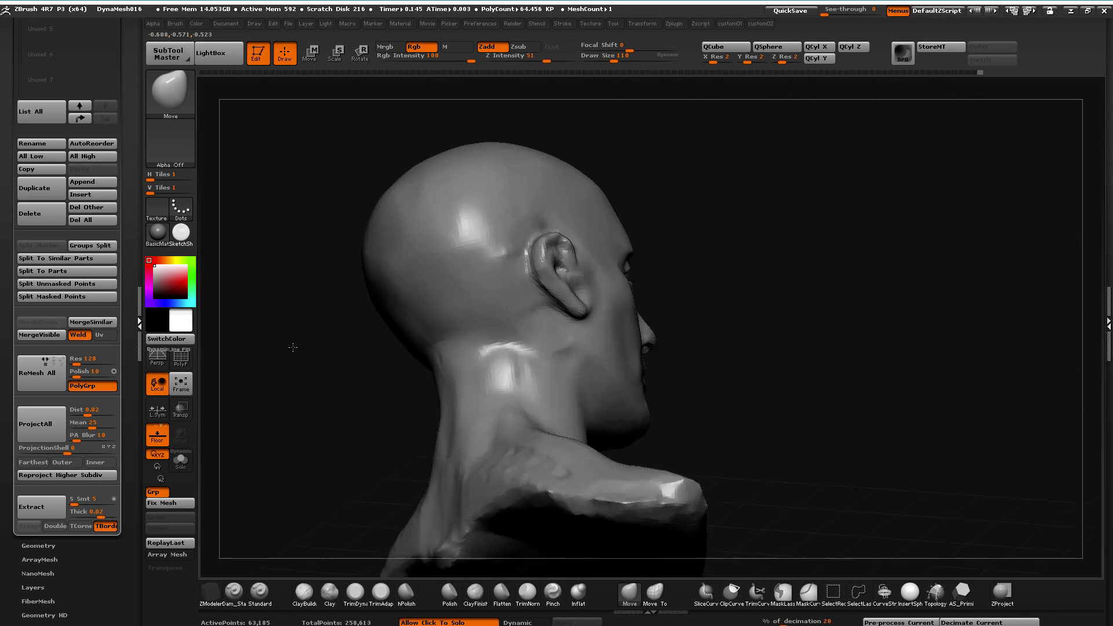
pyautogui.moveTo(324, 405); pyautogui.dragTo(286, 402)
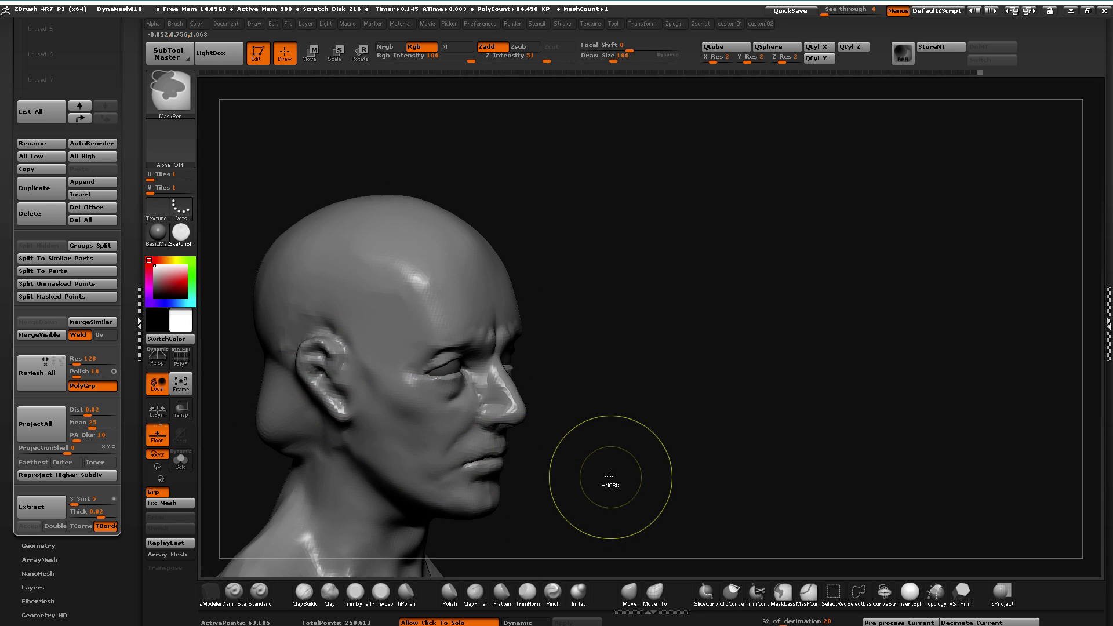
pyautogui.keyDown('alt'); pyautogui.moveTo(651, 489); pyautogui.dragTo(861, 429); pyautogui.keyUp('alt')
pyautogui.moveTo(740, 467); pyautogui.dragTo(638, 434)
pyautogui.moveTo(410, 368); pyautogui.dragTo(442, 318)
pyautogui.press('shift')
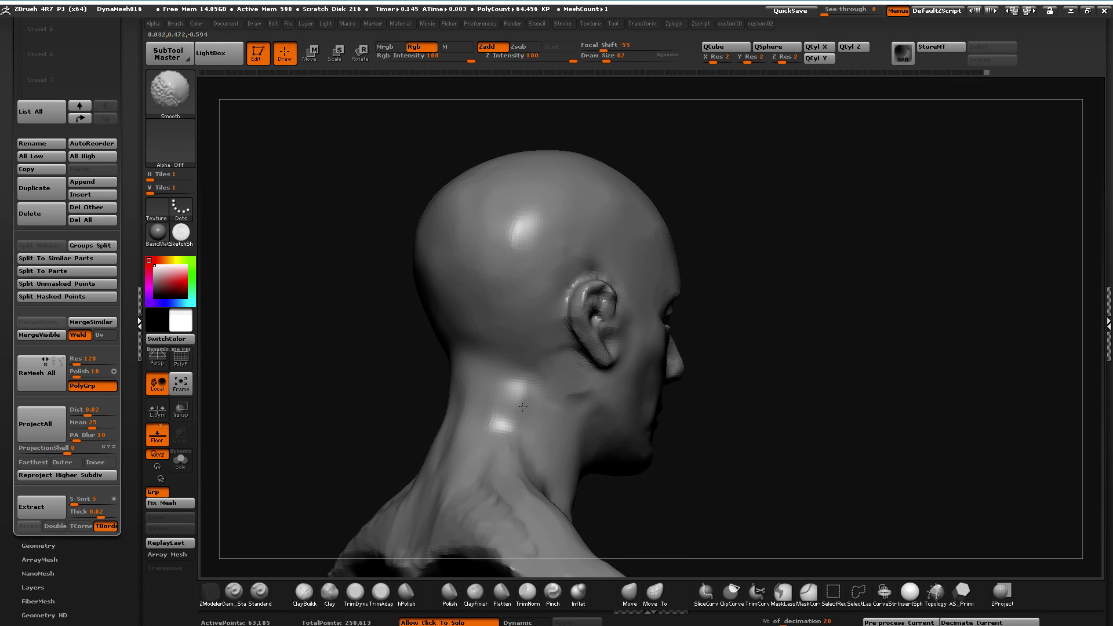
pyautogui.keyDown('shift'); pyautogui.moveTo(394, 360); pyautogui.dragTo(458, 382); pyautogui.keyUp('shift')
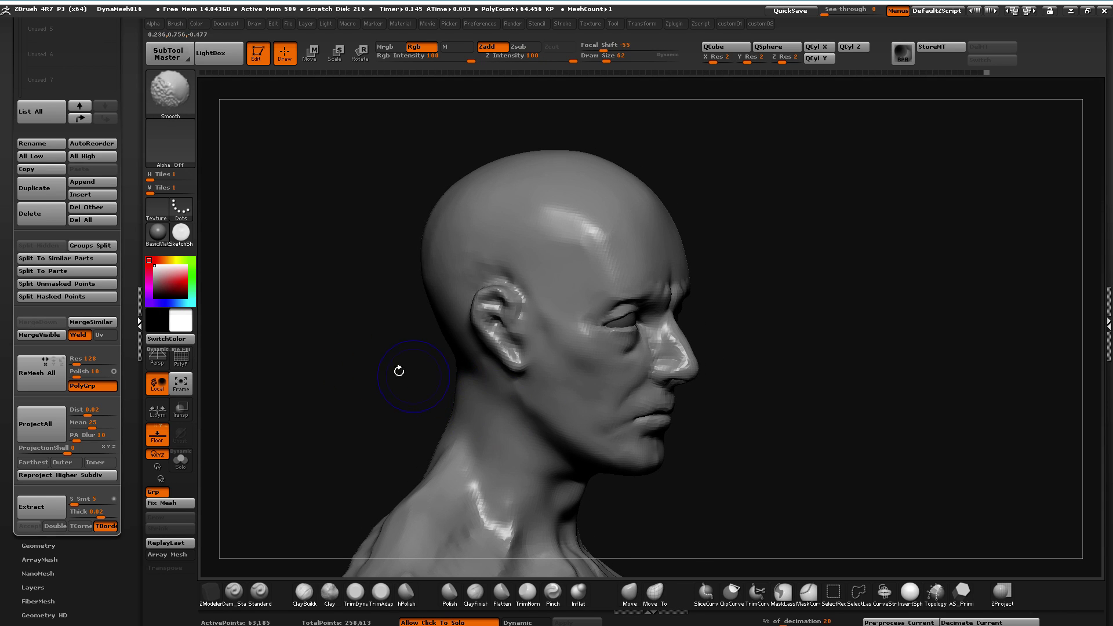
pyautogui.moveTo(322, 374)
pyautogui.mouseDown()
pyautogui.moveTo(306, 409)
pyautogui.moveTo(326, 352)
pyautogui.mouseUp()
# Build up the form around the ear with the Clay brush
pyautogui.click(329, 591)
pyautogui.moveTo(445, 314); pyautogui.dragTo(517, 367)
pyautogui.moveTo(437, 303)
pyautogui.mouseDown()
pyautogui.moveTo(542, 354)
pyautogui.moveTo(480, 321)
pyautogui.moveTo(504, 365)
pyautogui.mouseUp()
pyautogui.moveTo(348, 365)
pyautogui.mouseDown()
pyautogui.moveTo(306, 365)
pyautogui.moveTo(363, 335)
pyautogui.moveTo(470, 350)
pyautogui.moveTo(522, 385)
pyautogui.moveTo(568, 470)
pyautogui.mouseUp()
pyautogui.moveTo(510, 345)
pyautogui.mouseDown()
pyautogui.moveTo(551, 443)
pyautogui.moveTo(583, 472)
pyautogui.moveTo(507, 357)
pyautogui.mouseUp()
pyautogui.moveTo(411, 349)
pyautogui.mouseDown()
pyautogui.moveTo(348, 298)
pyautogui.moveTo(360, 398)
pyautogui.moveTo(350, 384)
pyautogui.moveTo(393, 416)
pyautogui.moveTo(477, 283)
pyautogui.mouseUp()
# Reshape the ear's outline and lobe with the Move brush at draw size 54 to 66 and smooth its inner surface
pyautogui.click(629, 591)
pyautogui.moveTo(360, 447)
pyautogui.mouseDown()
pyautogui.moveTo(366, 367)
pyautogui.moveTo(412, 306)
pyautogui.mouseUp()
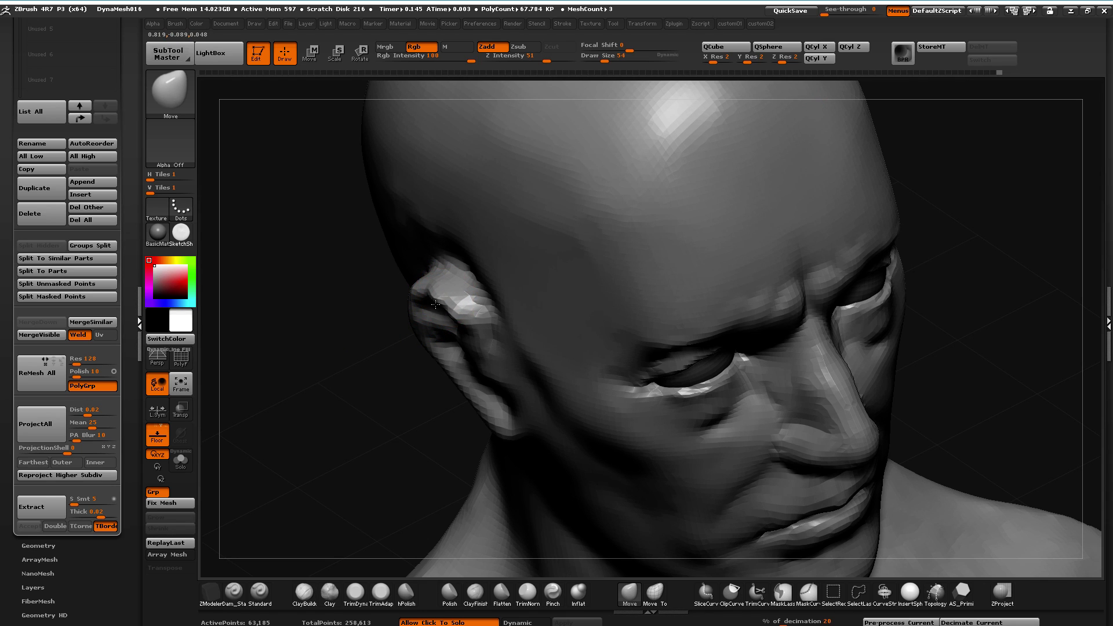
pyautogui.moveTo(324, 308)
pyautogui.mouseDown()
pyautogui.moveTo(351, 268)
pyautogui.moveTo(387, 303)
pyautogui.mouseUp()
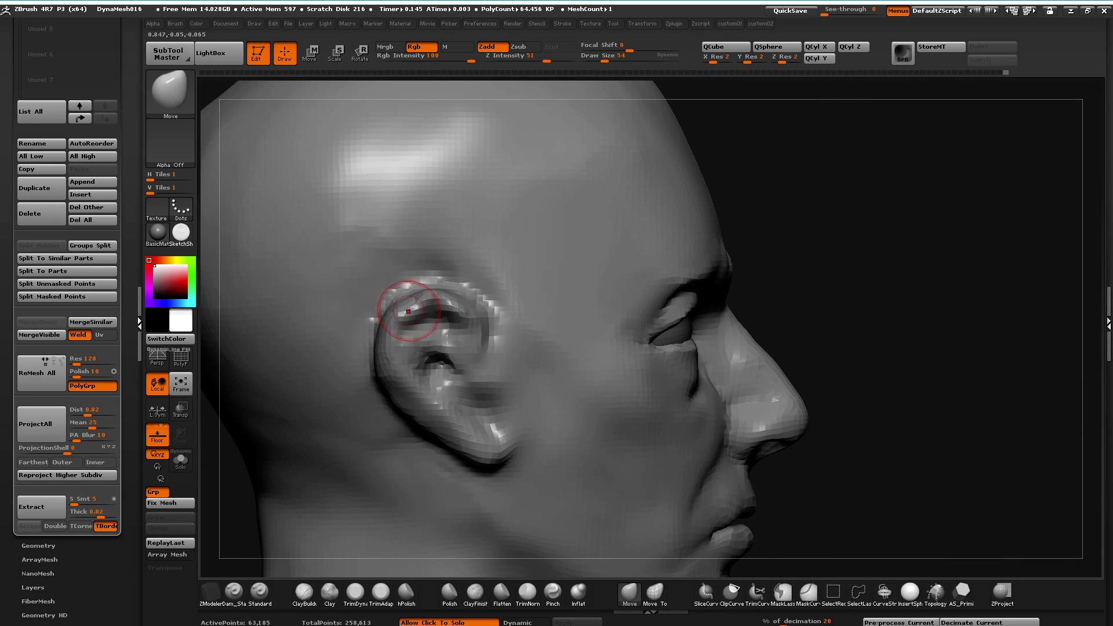
pyautogui.press(']')
pyautogui.moveTo(457, 452); pyautogui.dragTo(461, 470)
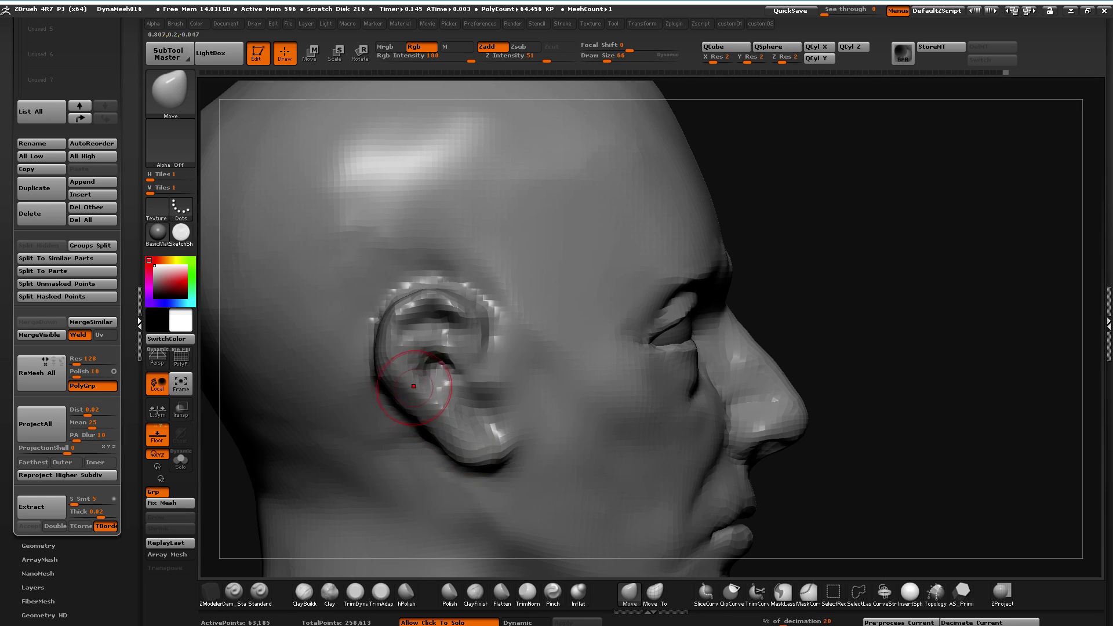
pyautogui.moveTo(376, 350)
pyautogui.keyDown('shift'); pyautogui.mouseDown()
pyautogui.moveTo(427, 315)
pyautogui.moveTo(467, 373)
pyautogui.moveTo(492, 325)
pyautogui.mouseUp(); pyautogui.keyUp('shift')
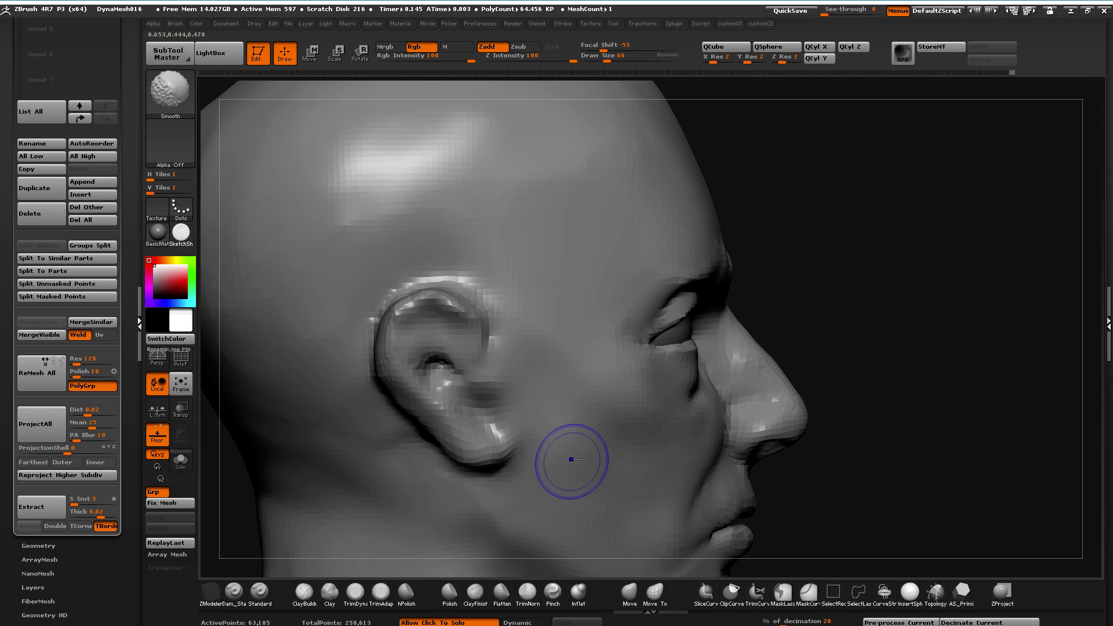
pyautogui.press('f')
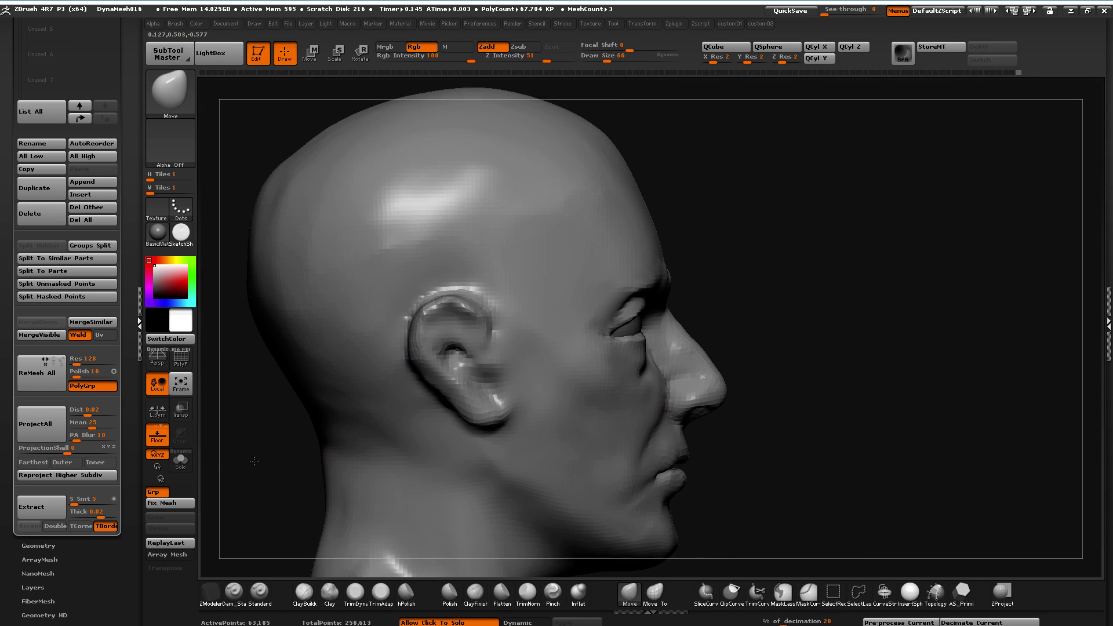
# Build up the jaw angle below the ear with the Clay brush and smooth the jawline into the neck
pyautogui.click(328, 593)
pyautogui.moveTo(466, 458)
pyautogui.mouseDown()
pyautogui.moveTo(561, 512)
pyautogui.moveTo(591, 515)
pyautogui.mouseUp()
pyautogui.keyDown('shift'); pyautogui.moveTo(488, 475); pyautogui.dragTo(539, 505); pyautogui.keyUp('shift')
pyautogui.keyDown('shift'); pyautogui.moveTo(458, 462); pyautogui.dragTo(494, 494); pyautogui.keyUp('shift')
pyautogui.moveTo(255, 442); pyautogui.dragTo(319, 447)
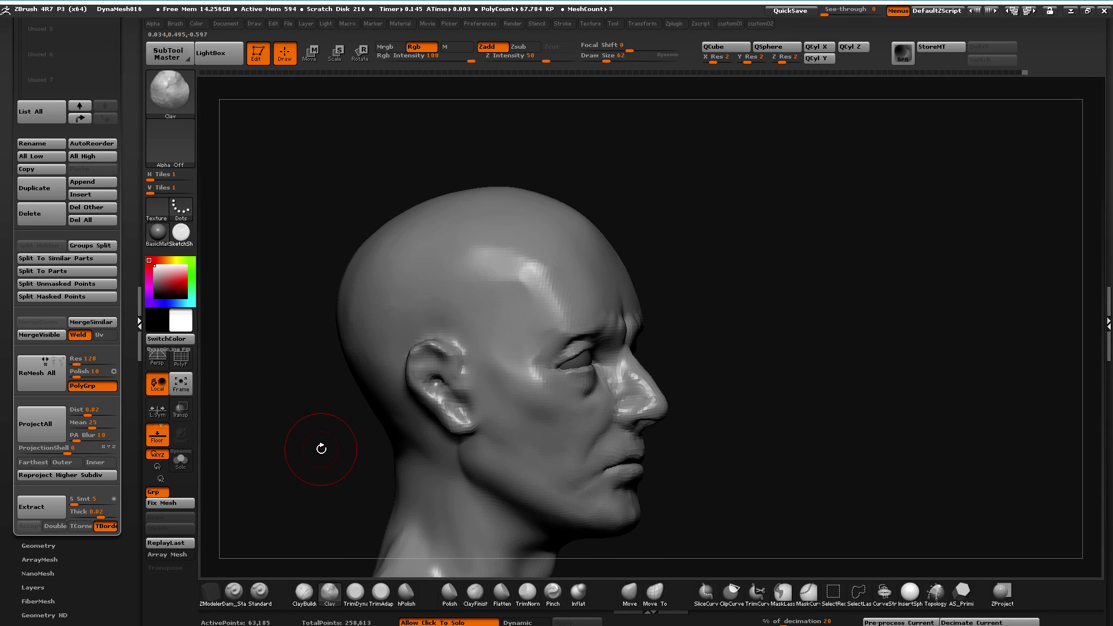
# Compare the jaw with its previous state in the undo history and examine it from side and three-quarter views
pyautogui.click(1013, 73)
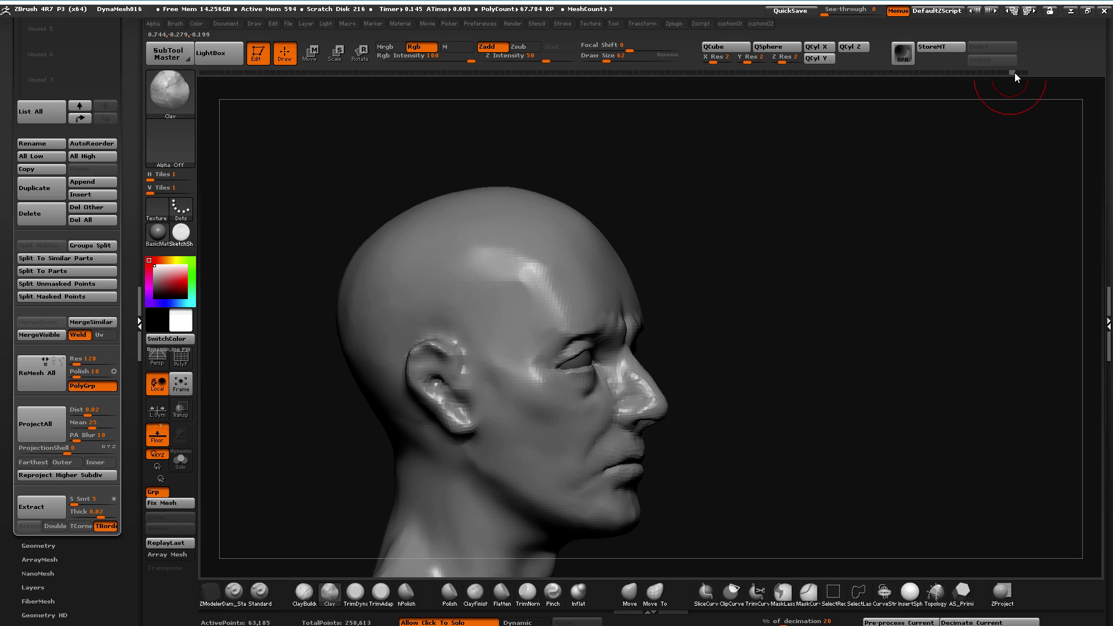
pyautogui.click(1018, 73)
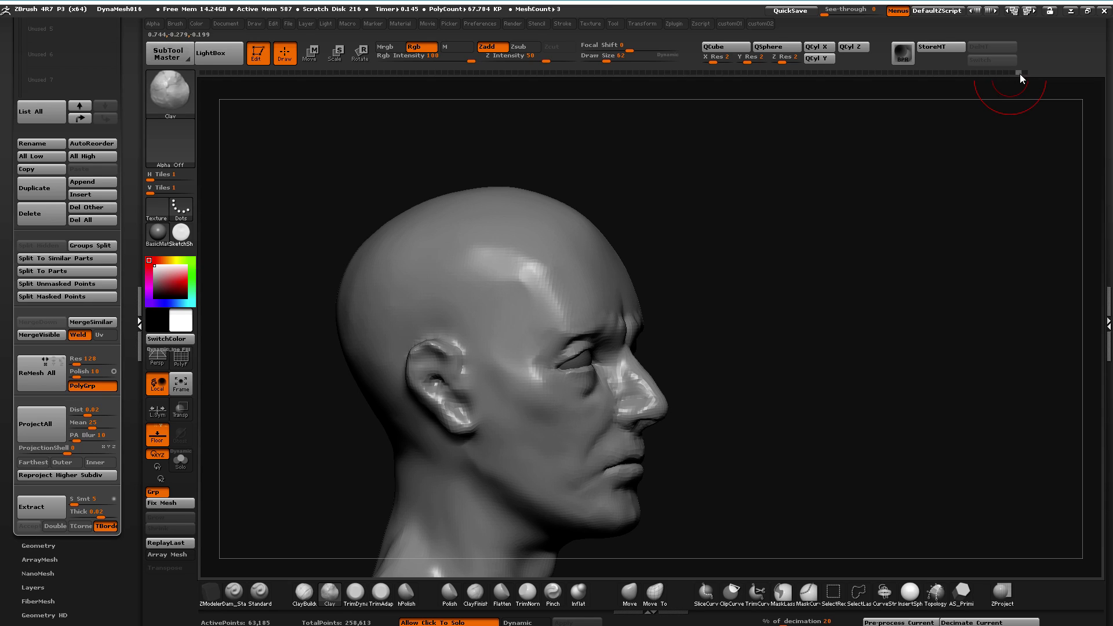
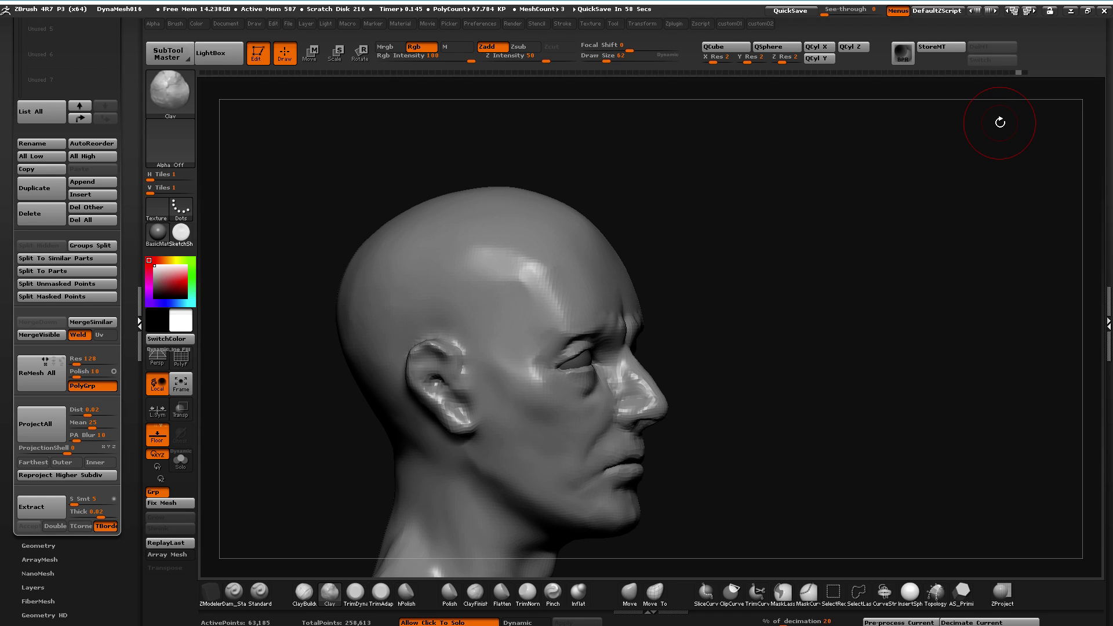
pyautogui.moveTo(301, 437); pyautogui.dragTo(450, 457)
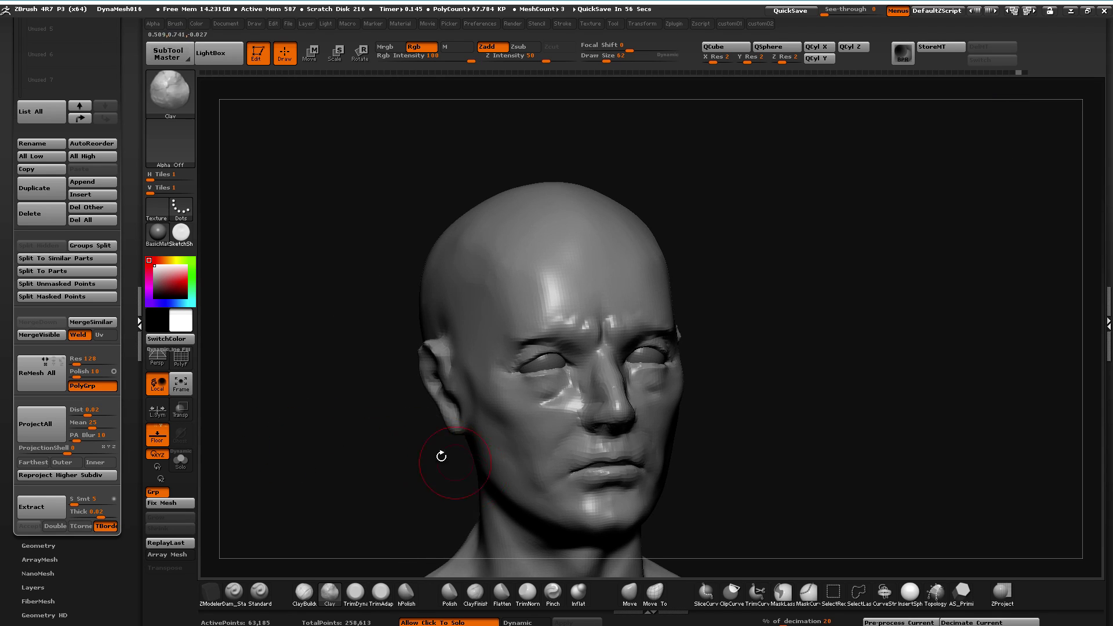
pyautogui.moveTo(320, 436)
pyautogui.mouseDown()
pyautogui.moveTo(293, 437)
pyautogui.moveTo(364, 433)
pyautogui.moveTo(478, 464)
pyautogui.mouseUp()
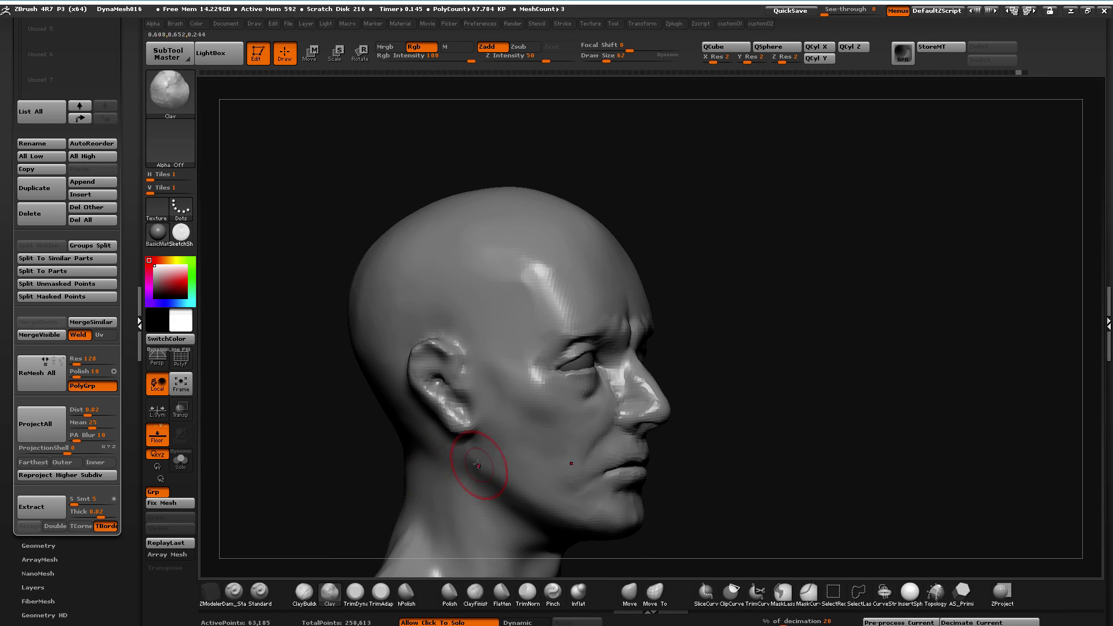
pyautogui.moveTo(1027, 74)
pyautogui.mouseDown()
pyautogui.moveTo(1017, 74)
pyautogui.moveTo(1030, 71)
pyautogui.mouseUp()
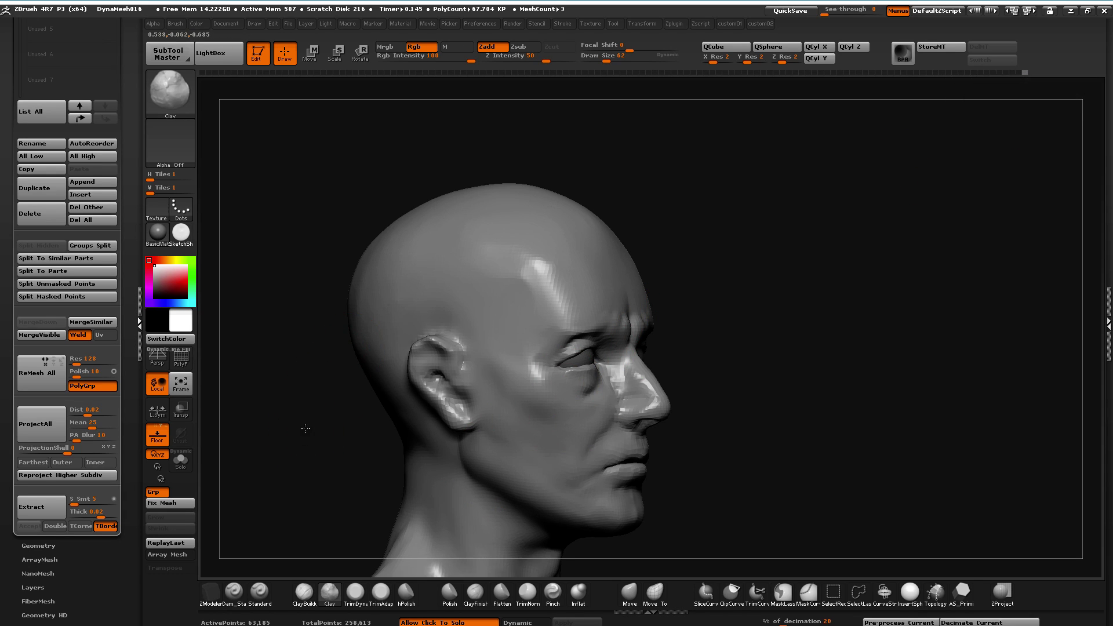
pyautogui.moveTo(305, 425)
pyautogui.mouseDown()
pyautogui.moveTo(273, 432)
pyautogui.moveTo(304, 425)
pyautogui.moveTo(284, 433)
pyautogui.moveTo(324, 439)
pyautogui.moveTo(418, 374)
pyautogui.mouseUp()
pyautogui.moveTo(324, 377); pyautogui.dragTo(472, 457)
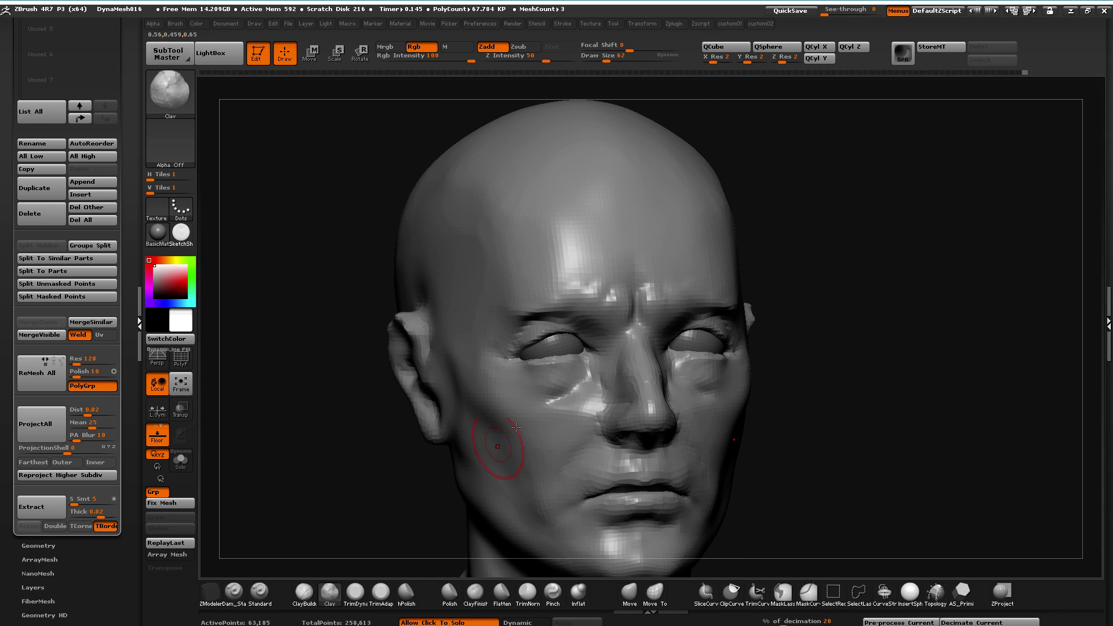
# Build up the outer ends of the eyebrows with the Clay brush at draw size 34 and smooth them
pyautogui.moveTo(298, 373); pyautogui.dragTo(400, 351)
pyautogui.press('[')
pyautogui.press('[')
pyautogui.moveTo(480, 296); pyautogui.dragTo(488, 300)
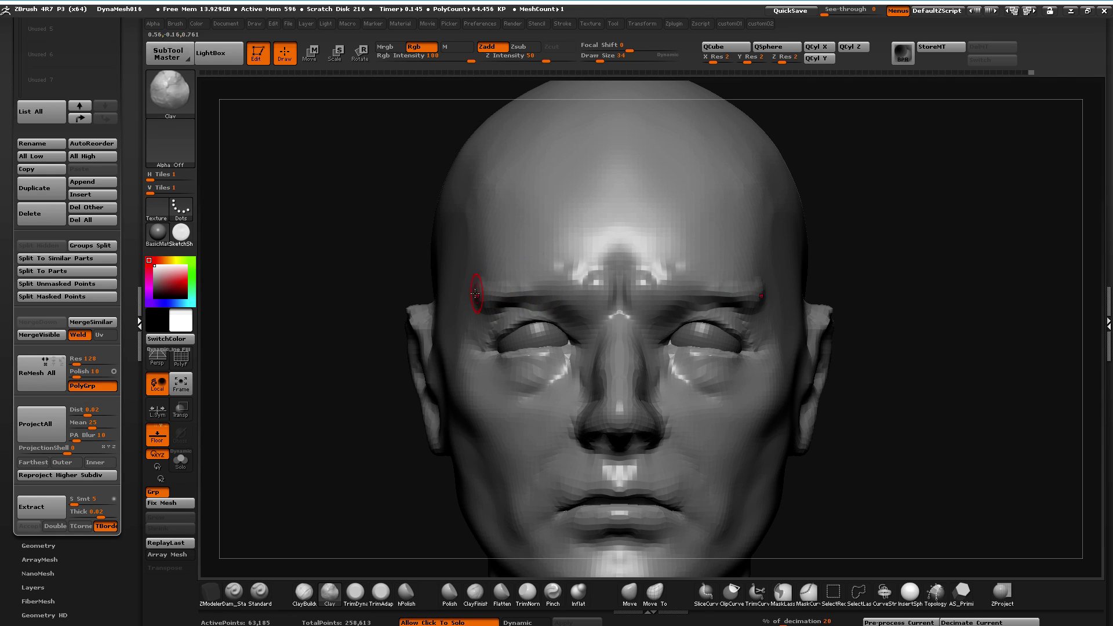
pyautogui.moveTo(472, 290)
pyautogui.mouseDown()
pyautogui.moveTo(513, 287)
pyautogui.moveTo(517, 303)
pyautogui.moveTo(470, 296)
pyautogui.mouseUp()
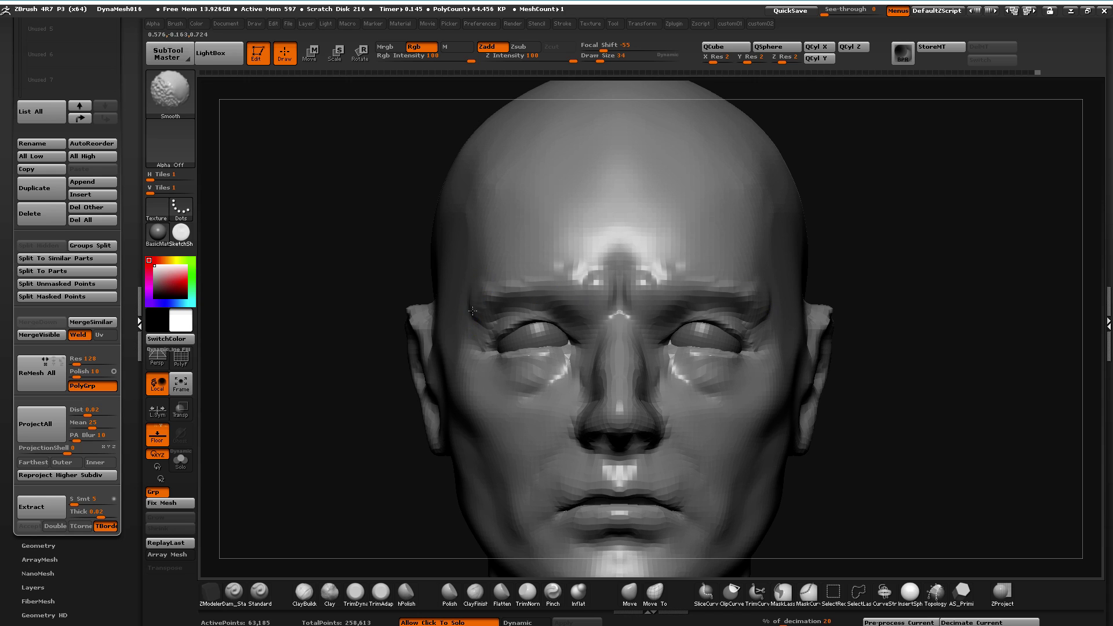
pyautogui.press('ctrl')
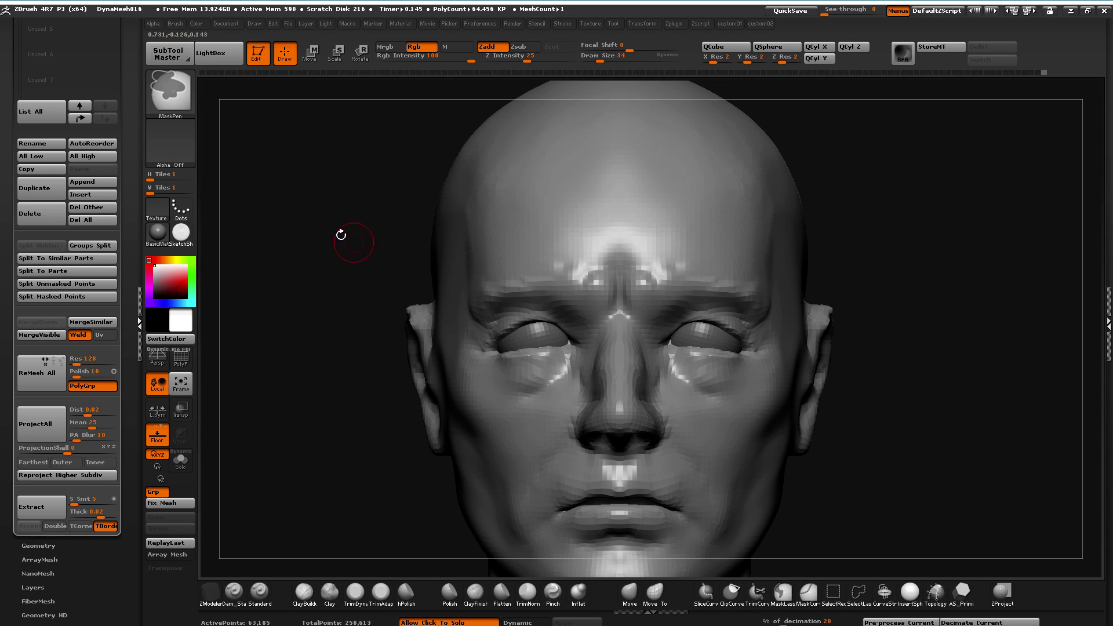
# Carve the temple and the forehead above the brow with the Clay brush at draw size about 38 and smooth the area
pyautogui.moveTo(349, 239); pyautogui.dragTo(417, 249)
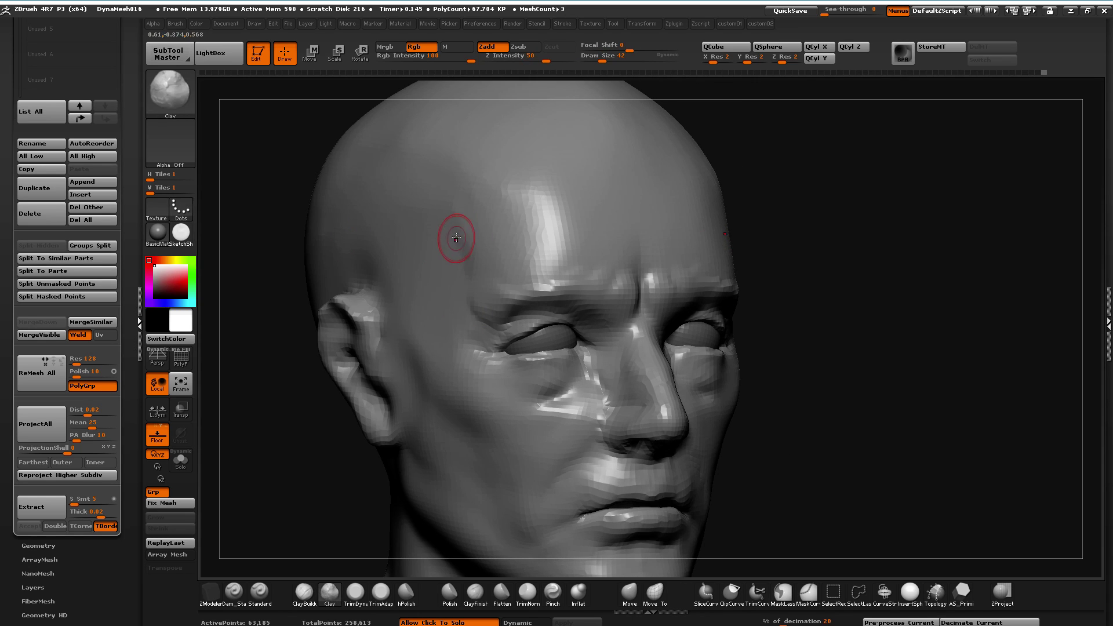
pyautogui.moveTo(459, 222)
pyautogui.keyDown('alt'); pyautogui.mouseDown()
pyautogui.moveTo(466, 293)
pyautogui.moveTo(496, 248)
pyautogui.moveTo(513, 281)
pyautogui.moveTo(541, 261)
pyautogui.moveTo(525, 273)
pyautogui.moveTo(507, 261)
pyautogui.moveTo(499, 266)
pyautogui.moveTo(606, 254)
pyautogui.mouseUp(); pyautogui.keyUp('alt')
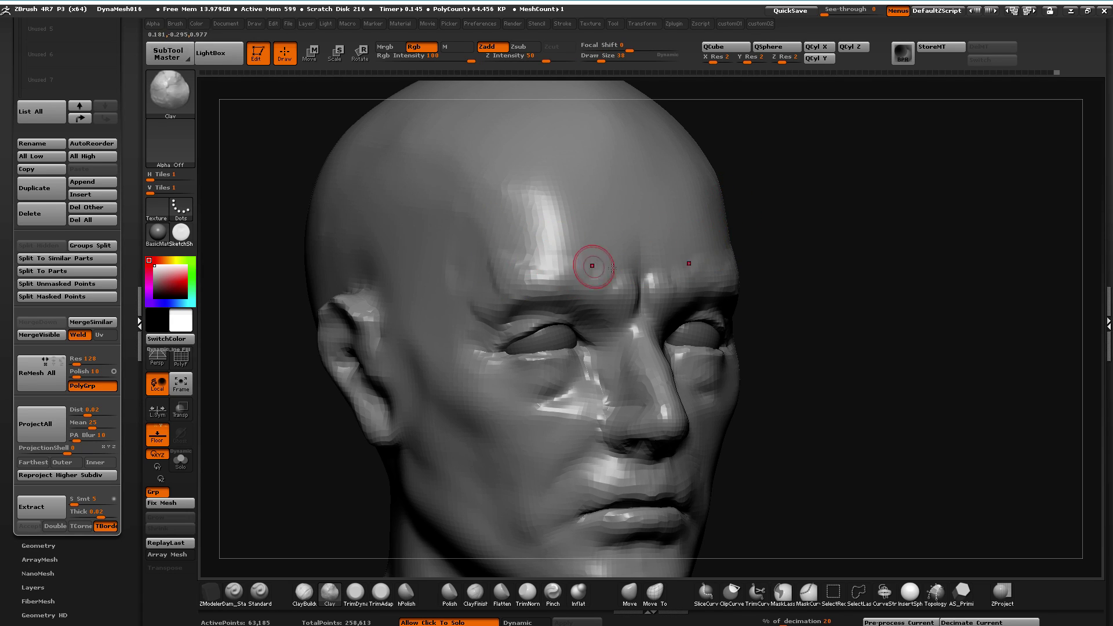
pyautogui.moveTo(503, 267); pyautogui.dragTo(492, 276)
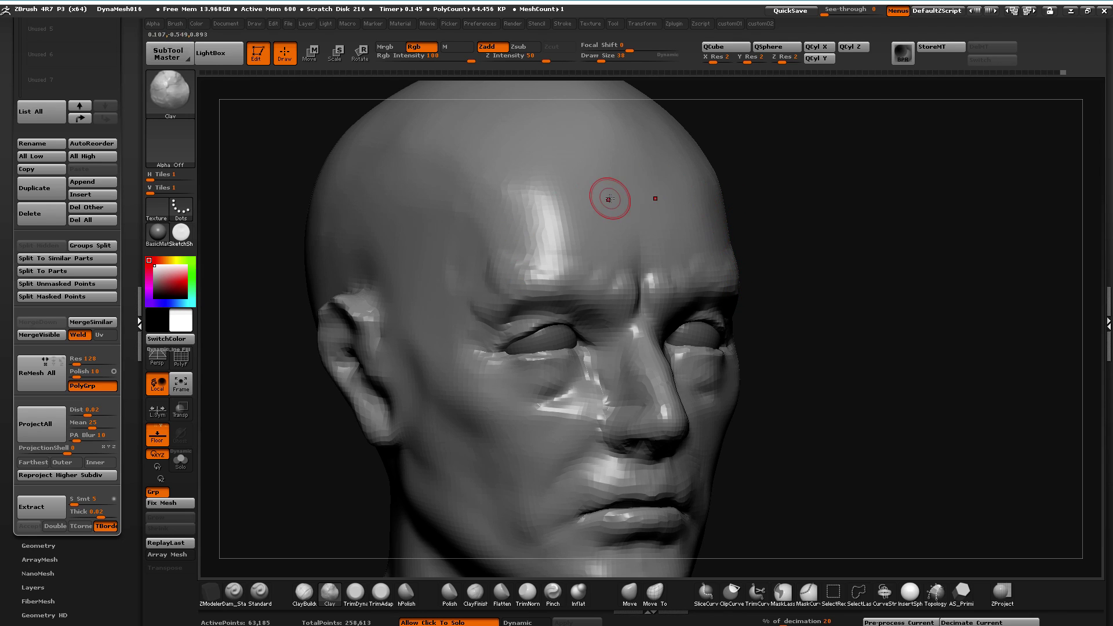
pyautogui.press('shift')
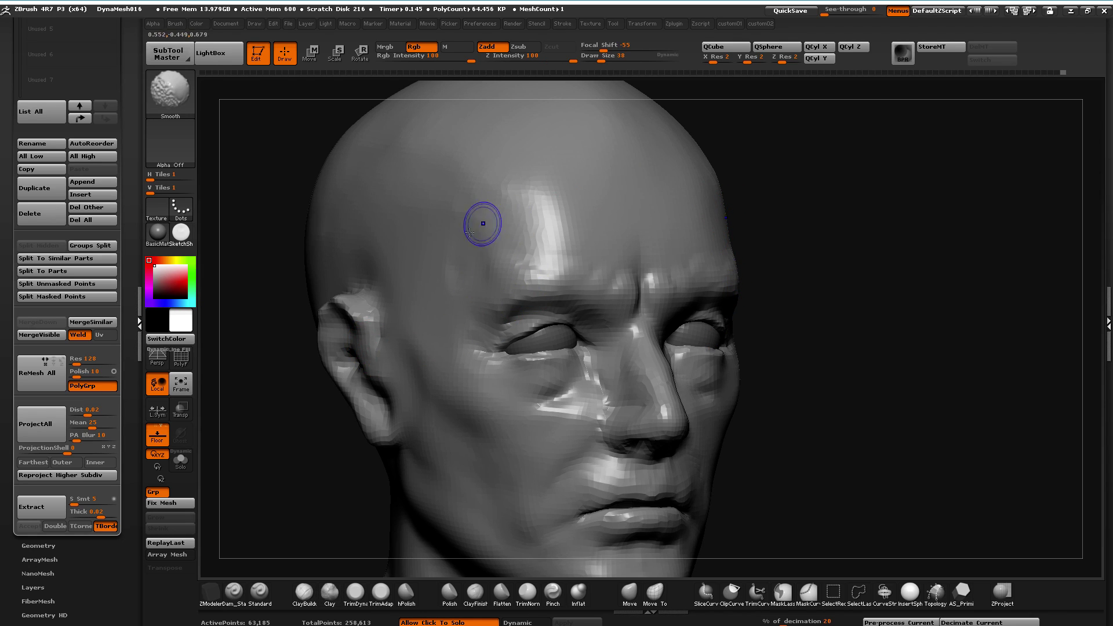
# Mask the cheekbones beside and below the eyes at draw size 46, blur the mask edges and invert the mask
pyautogui.moveTo(308, 455); pyautogui.dragTo(303, 412)
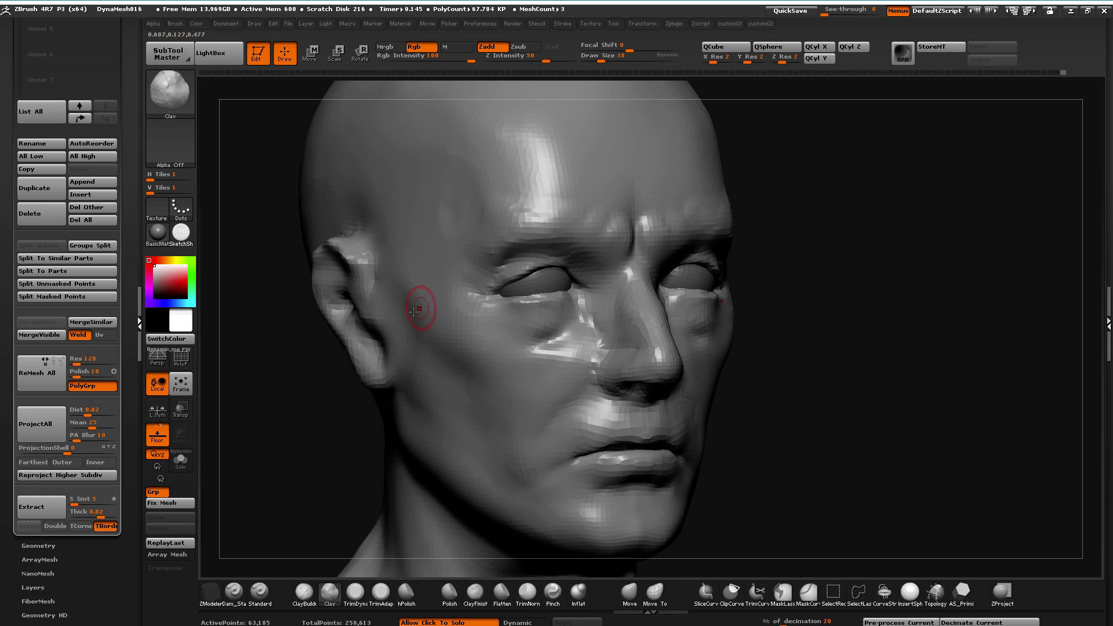
pyautogui.press('ctrl')
pyautogui.moveTo(430, 288)
pyautogui.keyDown('ctrl'); pyautogui.mouseDown()
pyautogui.moveTo(468, 292)
pyautogui.moveTo(449, 343)
pyautogui.mouseUp(); pyautogui.keyUp('ctrl')
pyautogui.keyDown('ctrl'); pyautogui.moveTo(442, 303); pyautogui.dragTo(503, 347); pyautogui.keyUp('ctrl')
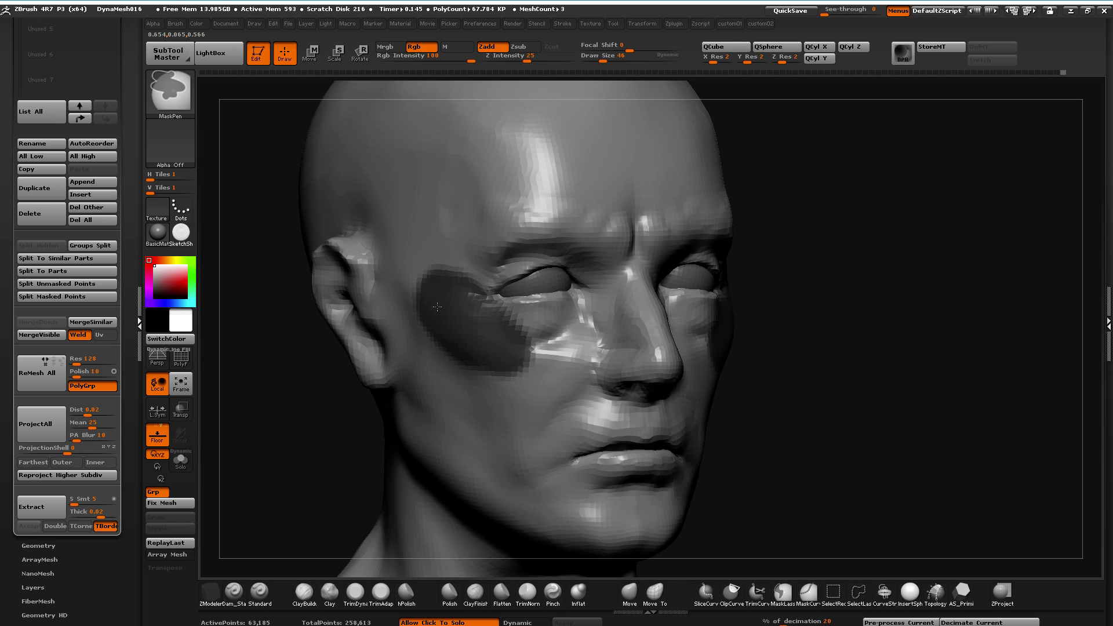
pyautogui.keyDown('ctrl'); pyautogui.moveTo(442, 291); pyautogui.dragTo(426, 284); pyautogui.keyUp('ctrl')
pyautogui.keyDown('ctrl'); pyautogui.click(458, 318); pyautogui.keyUp('ctrl')
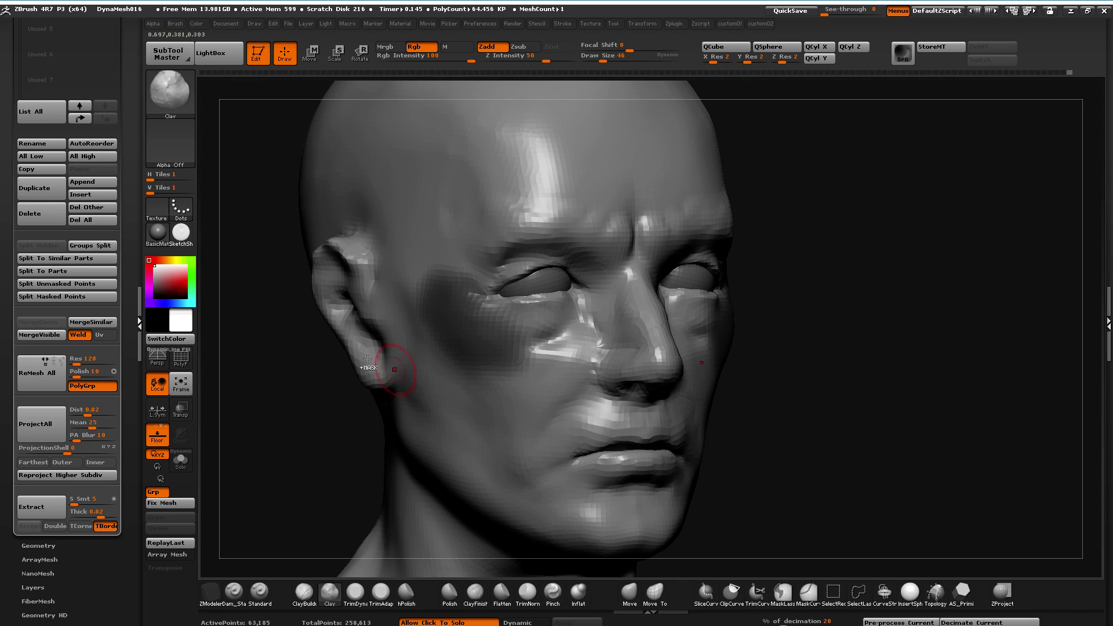
pyautogui.keyDown('ctrl'); pyautogui.click(264, 358); pyautogui.keyUp('ctrl')
# Reshape the unmasked cheekbones with the Move brush at draw size 122, clear the mask and smooth the transition
pyautogui.click(623, 597)
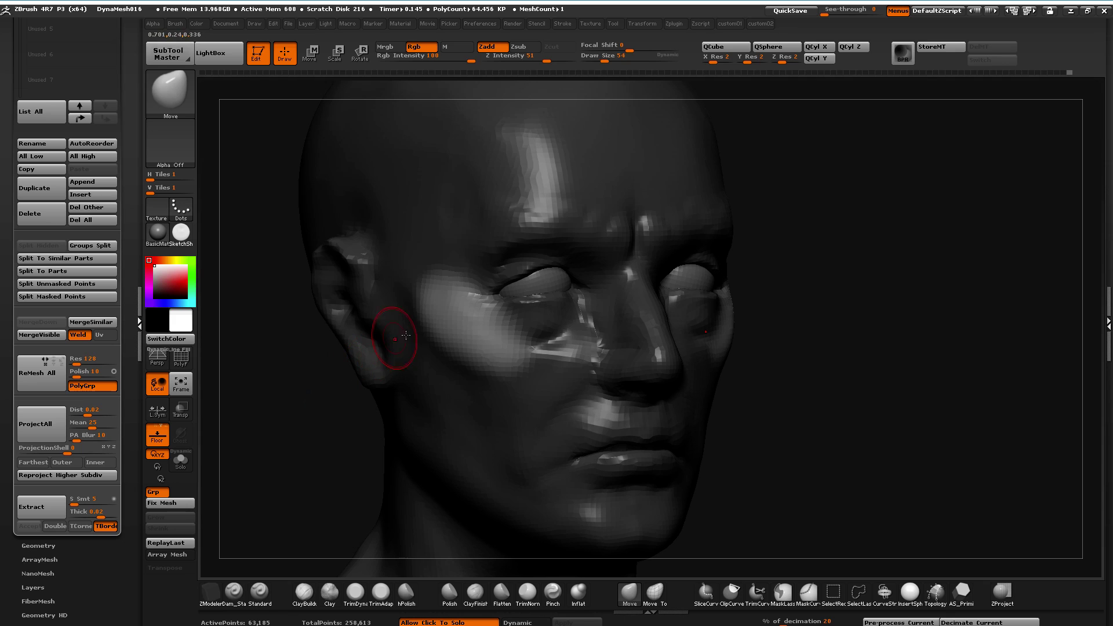
pyautogui.moveTo(305, 375); pyautogui.dragTo(432, 308)
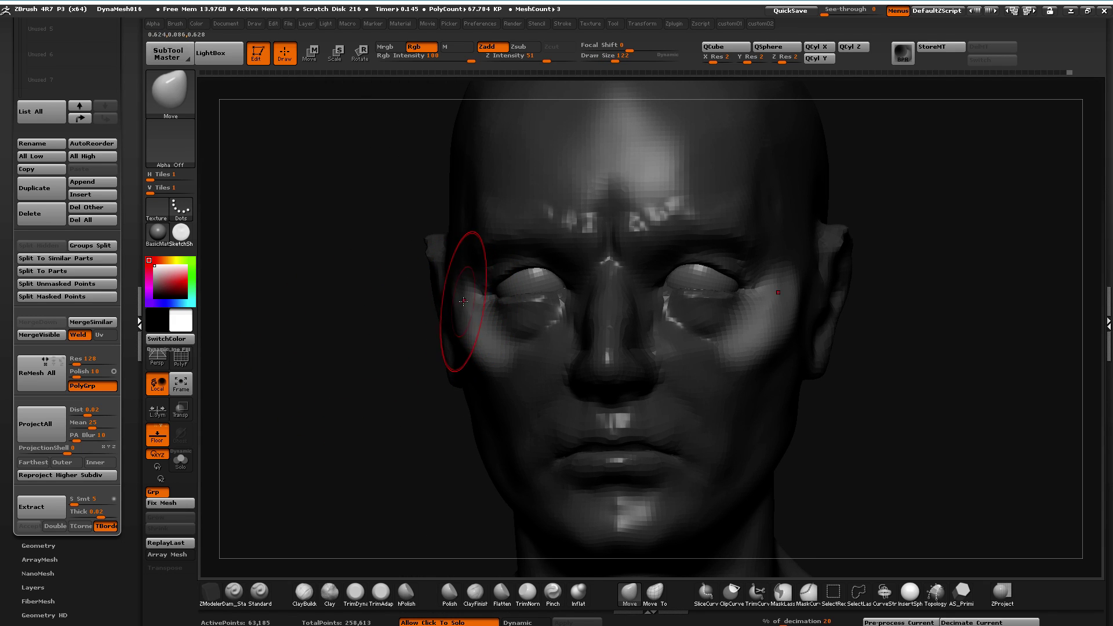
pyautogui.moveTo(475, 356)
pyautogui.mouseDown()
pyautogui.moveTo(335, 346)
pyautogui.moveTo(471, 359)
pyautogui.mouseUp()
pyautogui.moveTo(397, 323)
pyautogui.mouseDown()
pyautogui.moveTo(428, 320)
pyautogui.moveTo(445, 343)
pyautogui.mouseUp()
pyautogui.keyDown('ctrl'); pyautogui.moveTo(764, 513); pyautogui.dragTo(742, 498); pyautogui.keyUp('ctrl')
pyautogui.moveTo(670, 444)
pyautogui.mouseDown()
pyautogui.moveTo(604, 433)
pyautogui.moveTo(614, 432)
pyautogui.mouseUp()
pyautogui.moveTo(457, 354)
pyautogui.keyDown('shift'); pyautogui.mouseDown()
pyautogui.moveTo(428, 301)
pyautogui.moveTo(460, 358)
pyautogui.mouseUp(); pyautogui.keyUp('shift')
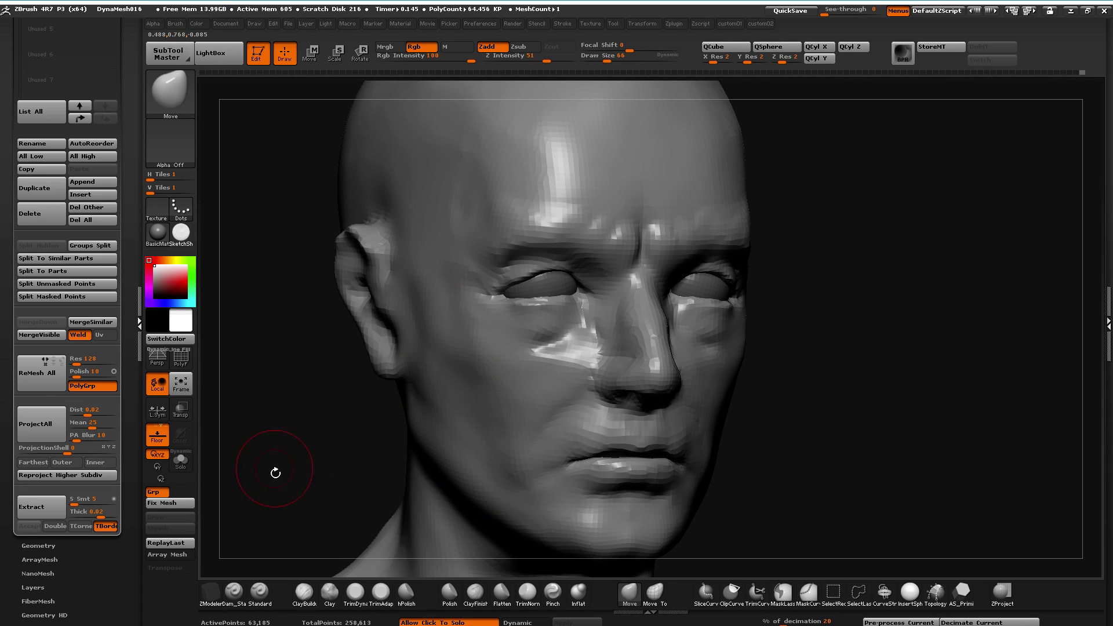
# Build up the cheek toward the jaw with the Clay brush at draw size 66 and smooth the outer eye area and temple
pyautogui.click(330, 591)
pyautogui.moveTo(449, 378)
pyautogui.mouseDown()
pyautogui.moveTo(428, 355)
pyautogui.moveTo(490, 438)
pyautogui.mouseUp()
pyautogui.press('shift')
pyautogui.keyDown('shift'); pyautogui.moveTo(458, 294); pyautogui.dragTo(453, 200); pyautogui.keyUp('shift')
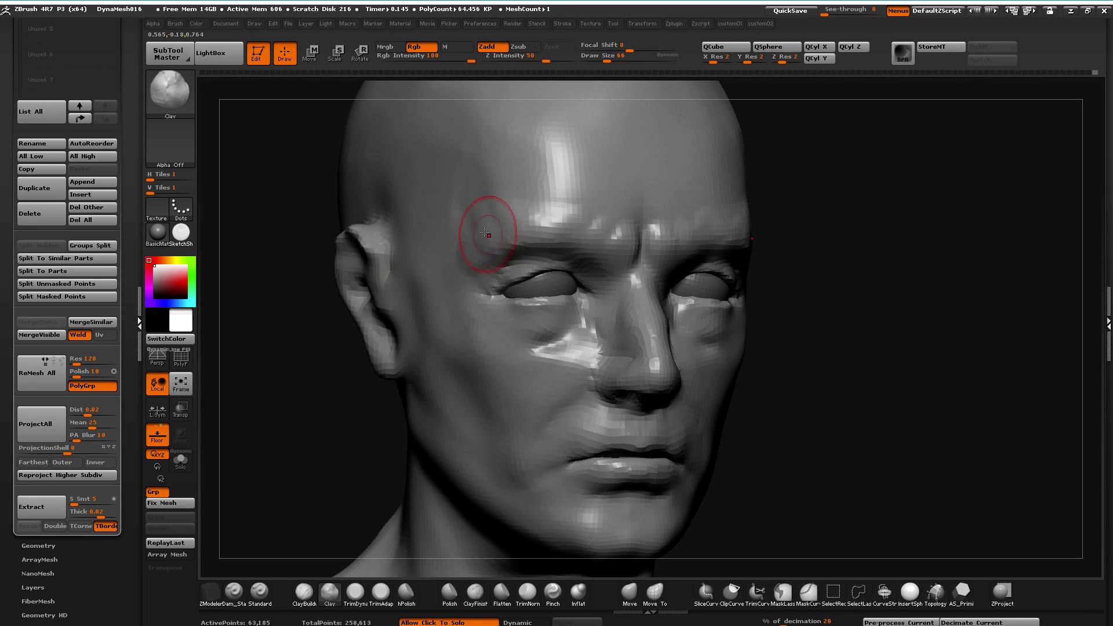
pyautogui.moveTo(487, 238)
pyautogui.keyDown('shift'); pyautogui.mouseDown()
pyautogui.moveTo(489, 219)
pyautogui.moveTo(444, 159)
pyautogui.mouseUp(); pyautogui.keyUp('shift')
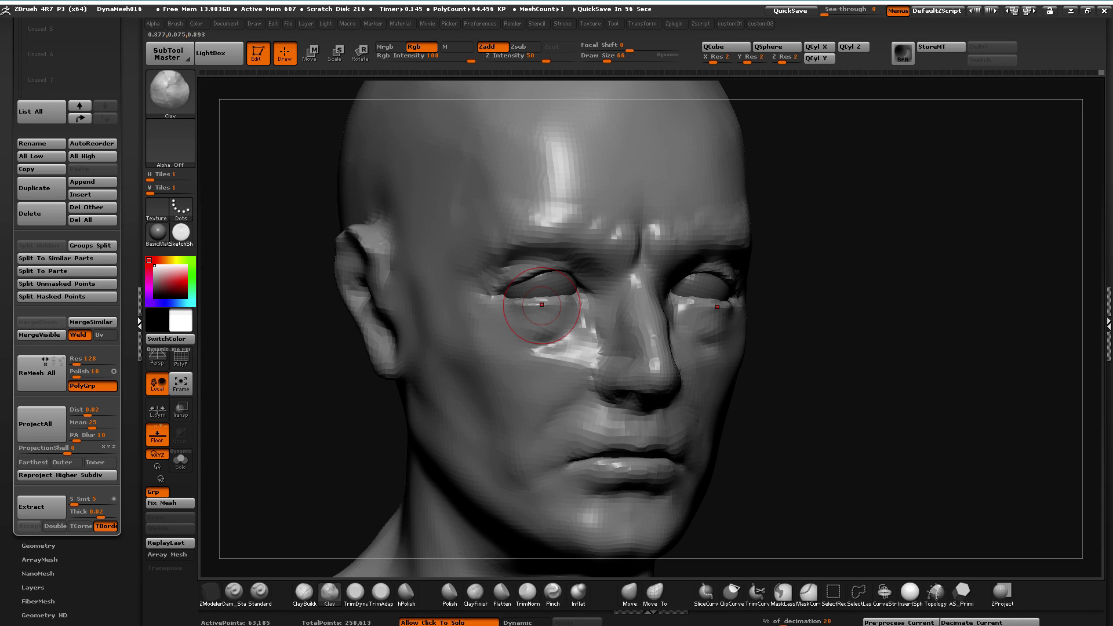
pyautogui.hotkey('alt', 'Tab')
pyautogui.moveTo(269, 381); pyautogui.dragTo(266, 379)
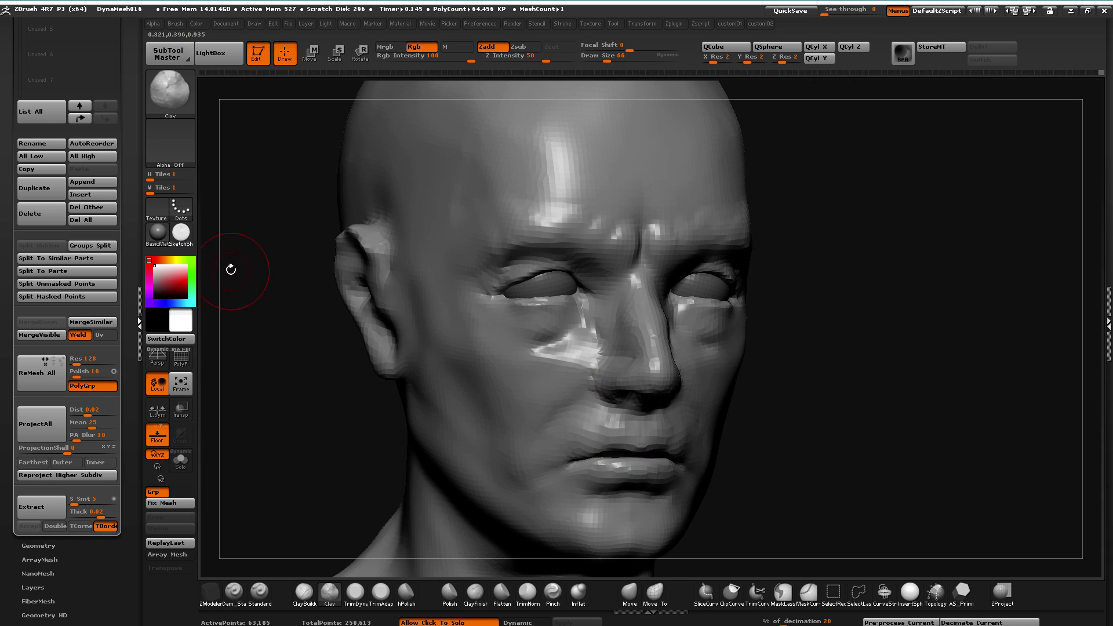
# Mask both halves of the forehead above the brows with the MaskPen brush and invert the mask
pyautogui.moveTo(226, 316); pyautogui.dragTo(278, 311)
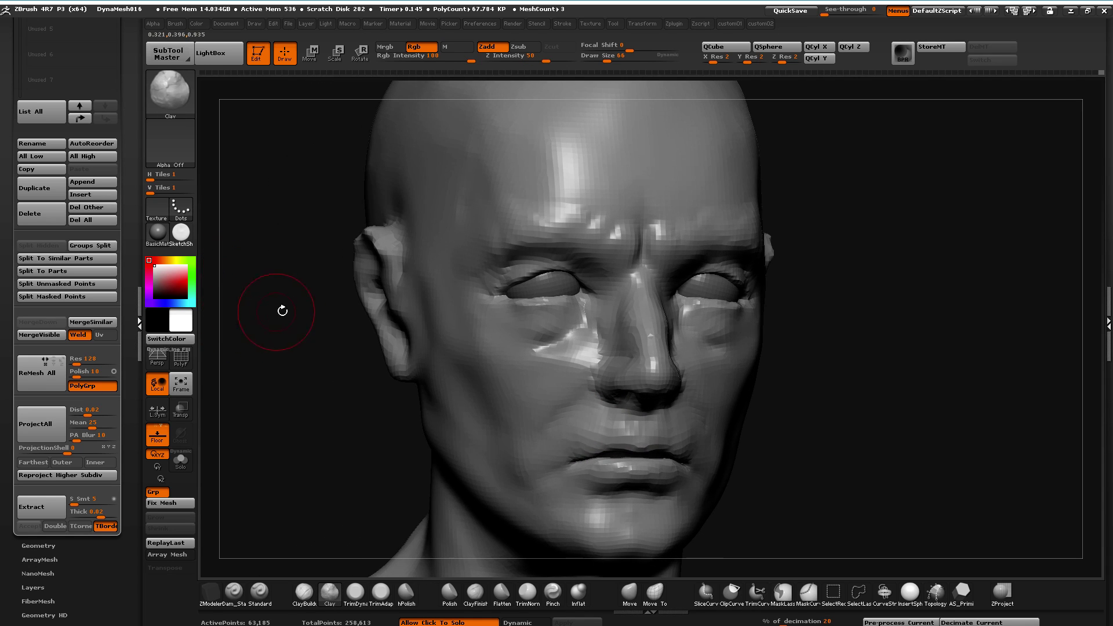
pyautogui.moveTo(305, 397); pyautogui.dragTo(368, 322)
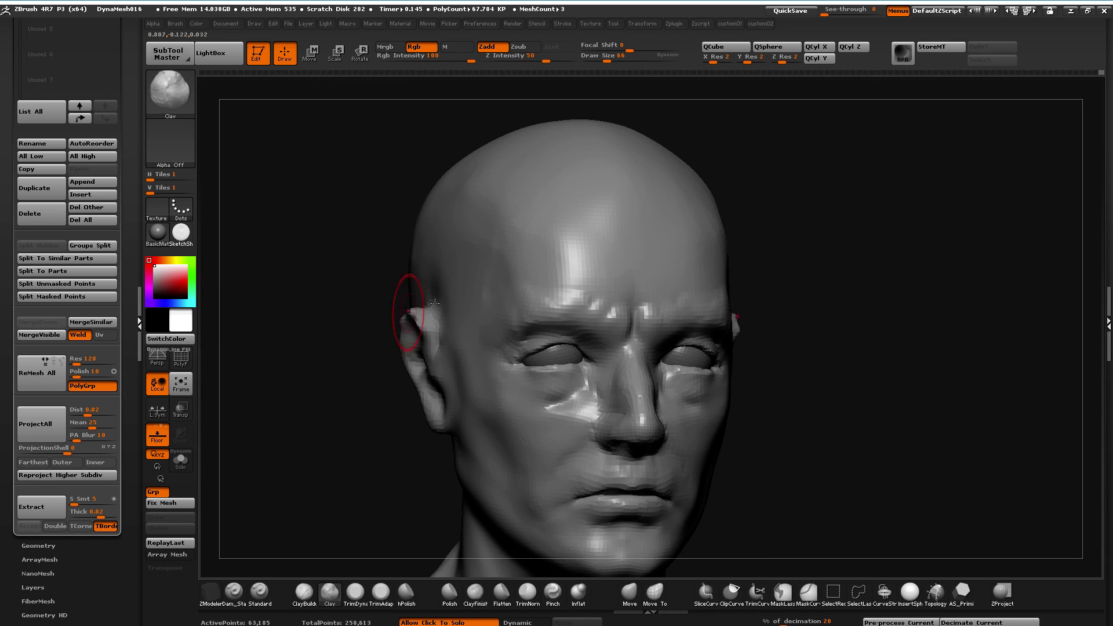
pyautogui.moveTo(586, 231)
pyautogui.mouseDown()
pyautogui.moveTo(600, 279)
pyautogui.moveTo(572, 263)
pyautogui.mouseUp()
pyautogui.hotkey('ctrl', 'z')
pyautogui.moveTo(541, 214)
pyautogui.keyDown('ctrl'); pyautogui.mouseDown()
pyautogui.moveTo(604, 285)
pyautogui.moveTo(539, 223)
pyautogui.moveTo(524, 237)
pyautogui.mouseUp(); pyautogui.keyUp('ctrl')
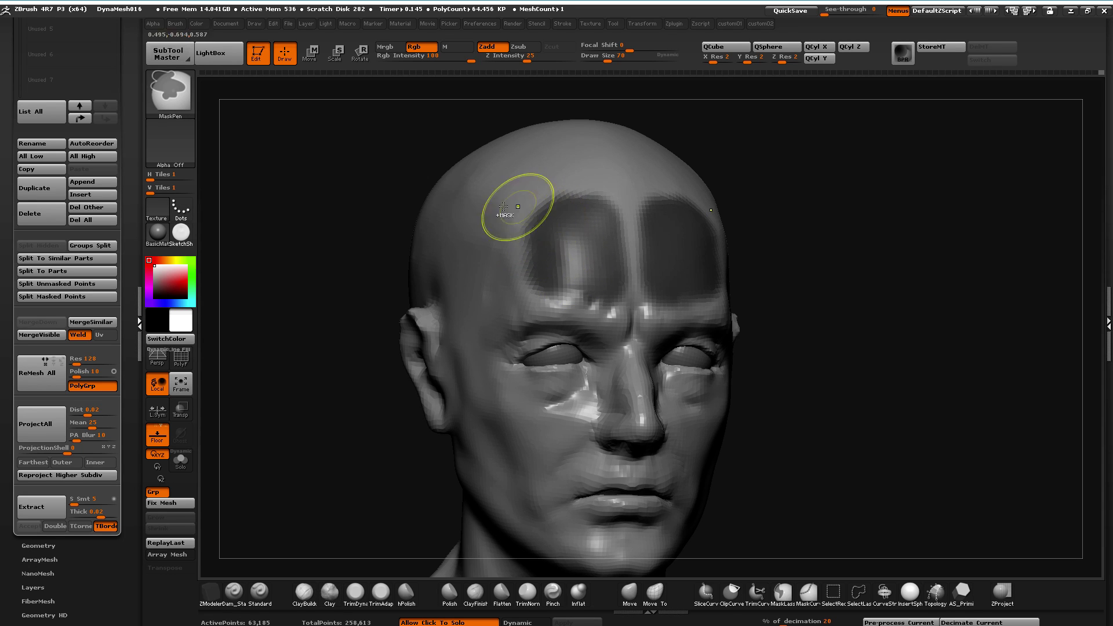
pyautogui.moveTo(445, 197)
pyautogui.mouseDown()
pyautogui.moveTo(303, 210)
pyautogui.moveTo(375, 203)
pyautogui.mouseUp()
pyautogui.moveTo(596, 224)
pyautogui.mouseDown()
pyautogui.moveTo(381, 224)
pyautogui.moveTo(325, 209)
pyautogui.moveTo(581, 249)
pyautogui.moveTo(597, 275)
pyautogui.moveTo(611, 272)
pyautogui.mouseUp()
pyautogui.keyDown('ctrl'); pyautogui.click(325, 209); pyautogui.keyUp('ctrl')
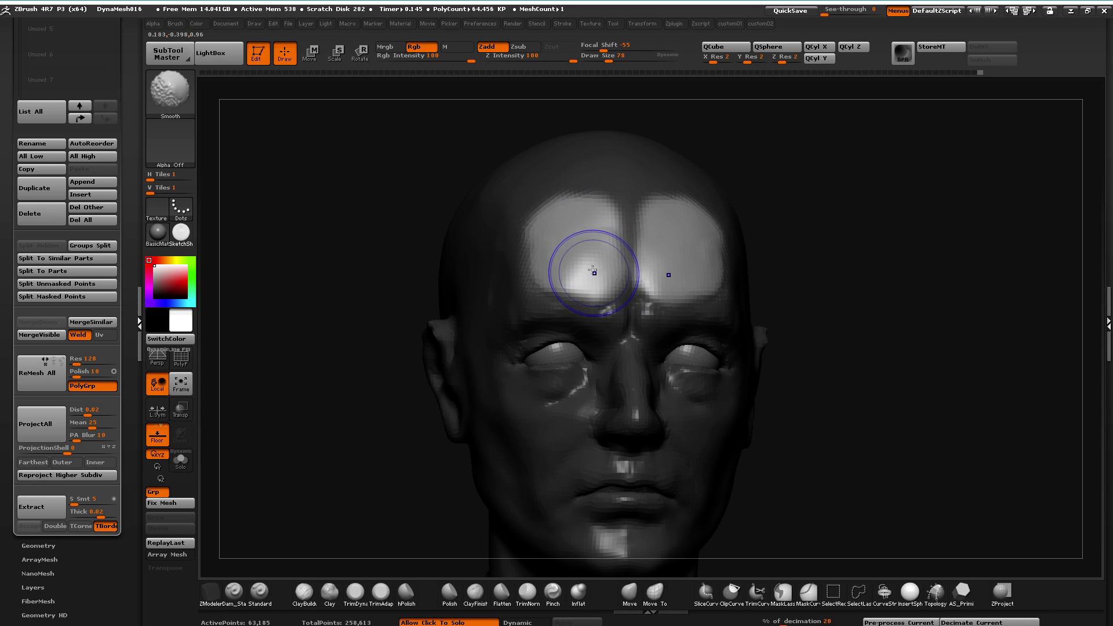
# Reshape the unmasked forehead halves with the Move brush at draw size 82 and clear the mask
pyautogui.moveTo(353, 162); pyautogui.dragTo(280, 179)
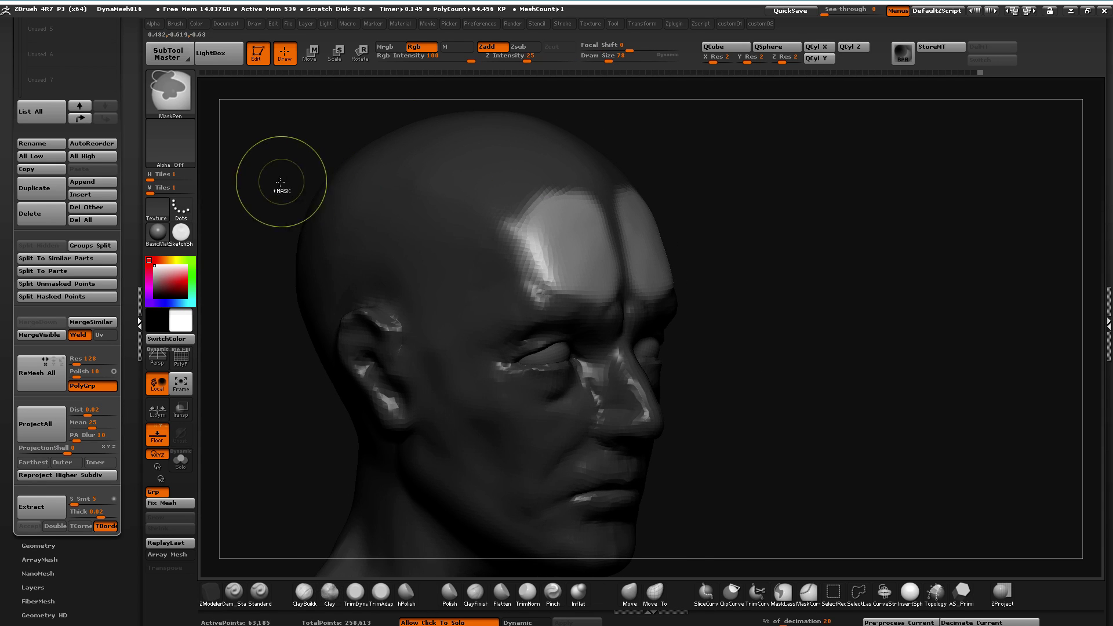
pyautogui.click(637, 588)
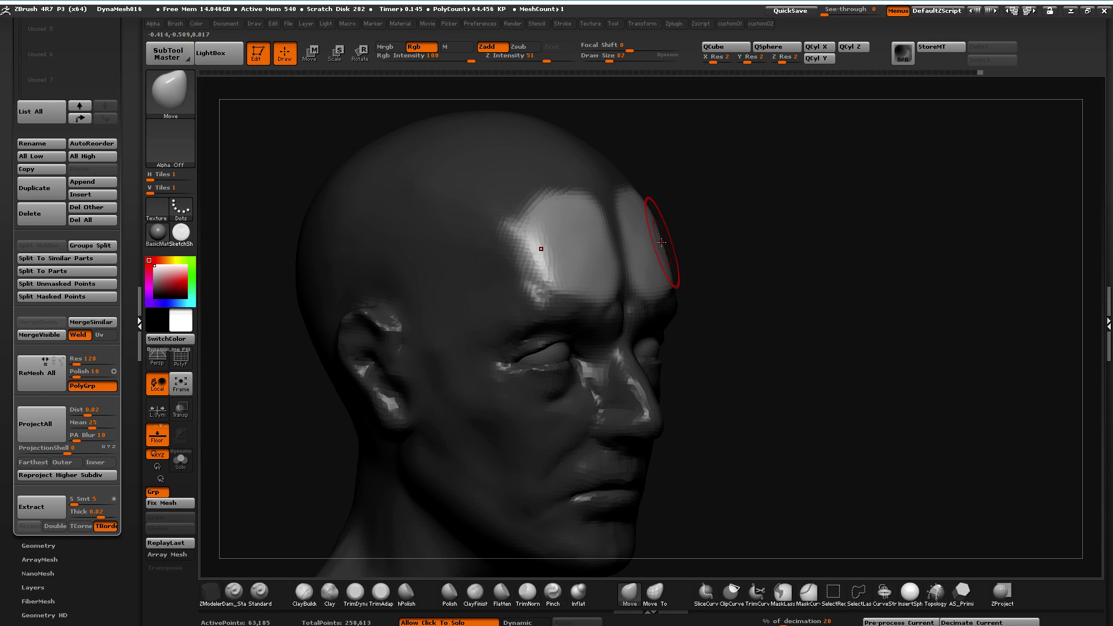
pyautogui.moveTo(656, 248); pyautogui.dragTo(660, 243)
pyautogui.moveTo(683, 323)
pyautogui.mouseDown()
pyautogui.moveTo(740, 440)
pyautogui.moveTo(591, 241)
pyautogui.mouseUp()
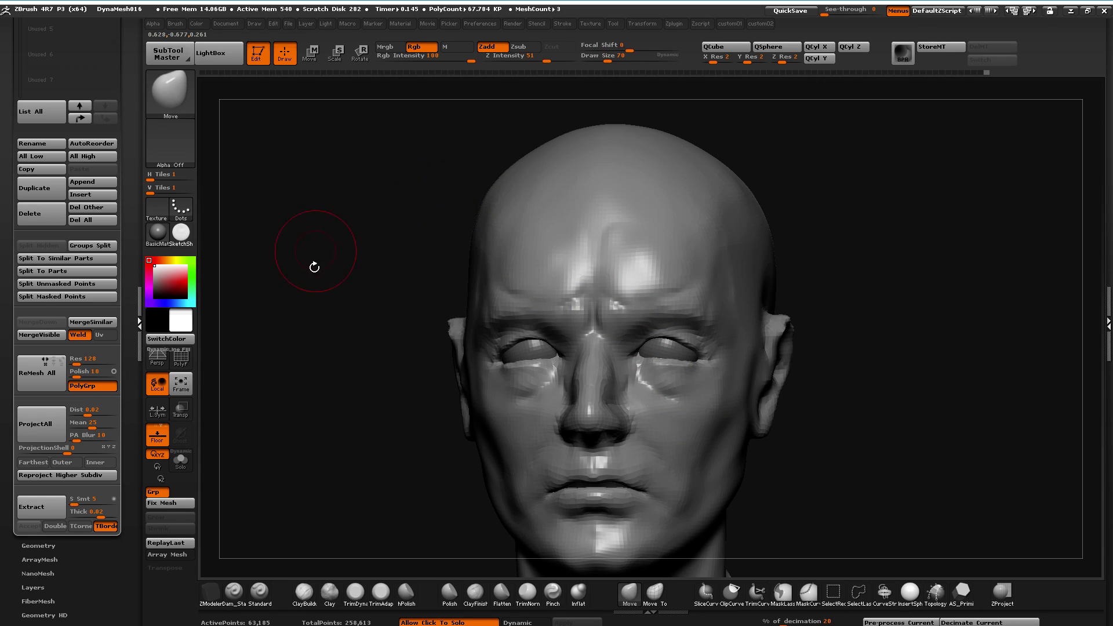
# Build up the top of the nose bridge between the eyes with the Clay brush
pyautogui.moveTo(313, 253); pyautogui.dragTo(410, 236)
pyautogui.keyDown('alt'); pyautogui.moveTo(302, 355); pyautogui.dragTo(364, 369); pyautogui.keyUp('alt')
pyautogui.click(527, 591)
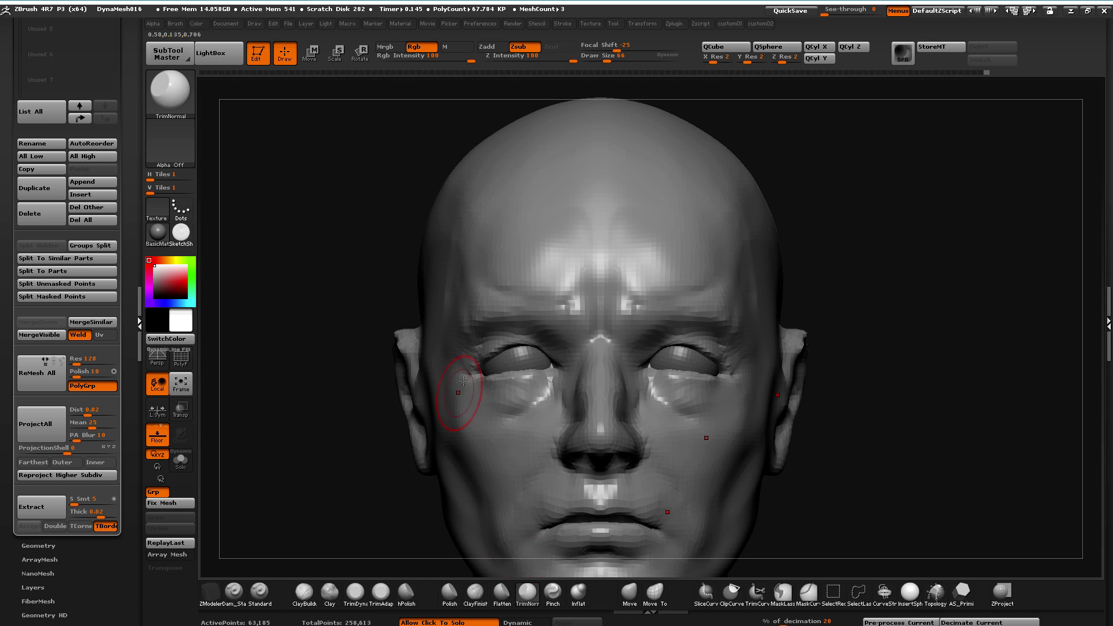
pyautogui.moveTo(333, 333)
pyautogui.mouseDown()
pyautogui.moveTo(345, 361)
pyautogui.moveTo(328, 417)
pyautogui.moveTo(353, 560)
pyautogui.mouseUp()
pyautogui.click(329, 591)
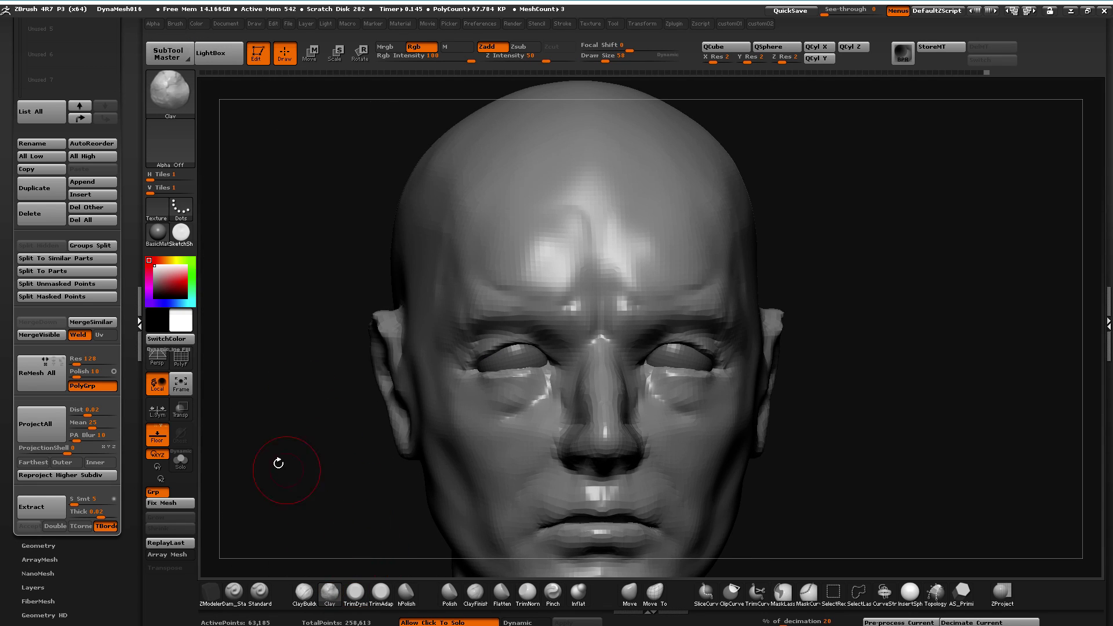
pyautogui.moveTo(292, 484); pyautogui.dragTo(571, 397)
pyautogui.moveTo(592, 348)
pyautogui.mouseDown()
pyautogui.moveTo(596, 334)
pyautogui.moveTo(590, 354)
pyautogui.mouseUp()
# Reshape the nose bridge and nose profile with the Move brush, enlarging the draw size to 82
pyautogui.click(633, 603)
pyautogui.moveTo(736, 510); pyautogui.dragTo(324, 440)
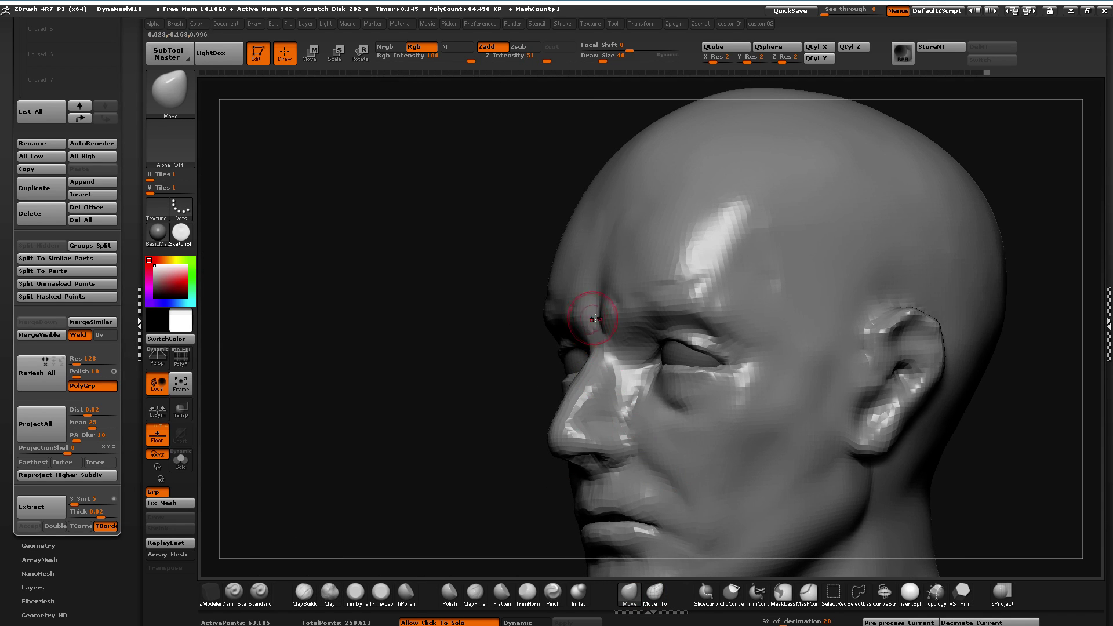
pyautogui.moveTo(599, 340)
pyautogui.keyDown('shift'); pyautogui.mouseDown()
pyautogui.moveTo(600, 329)
pyautogui.moveTo(566, 318)
pyautogui.mouseUp(); pyautogui.keyUp('shift')
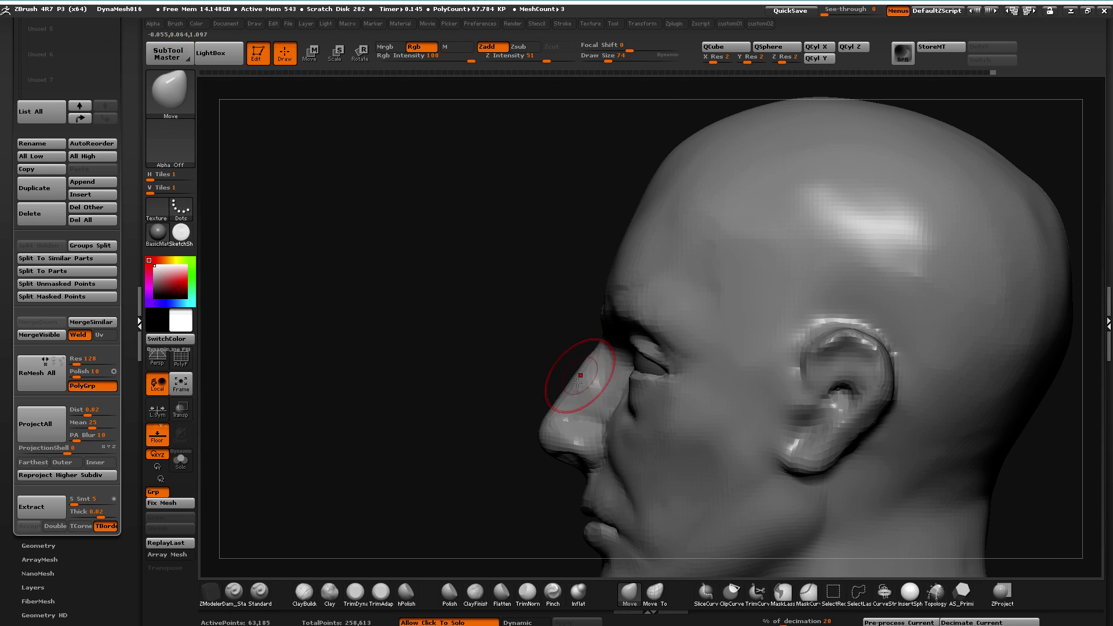
pyautogui.press(']')
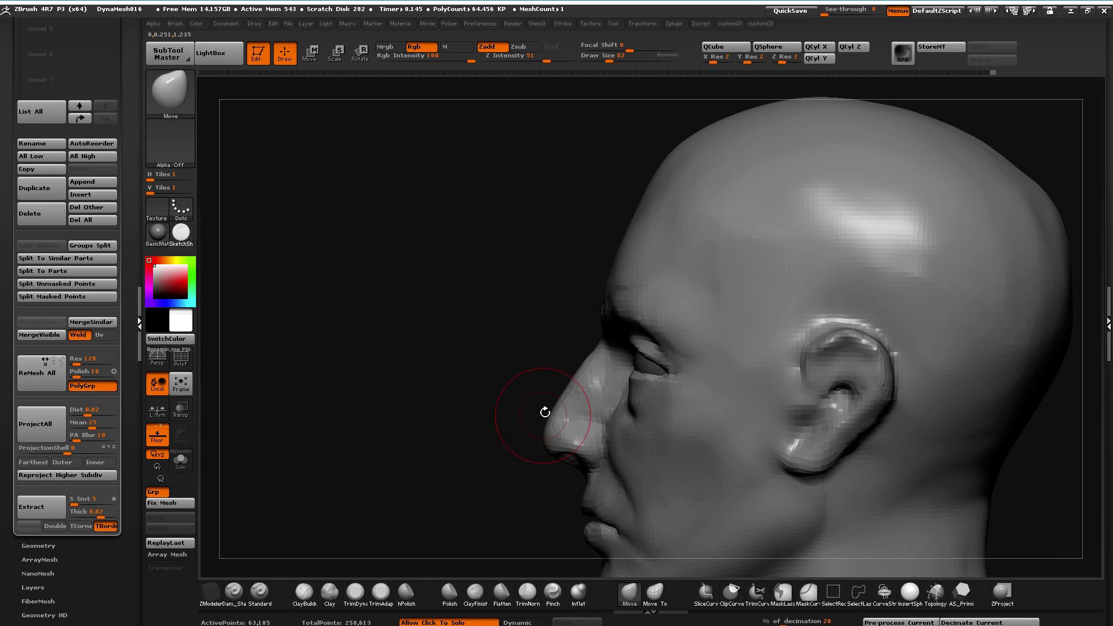
pyautogui.moveTo(544, 425); pyautogui.dragTo(574, 350)
pyautogui.keyDown('shift'); pyautogui.moveTo(481, 429); pyautogui.dragTo(444, 425); pyautogui.keyUp('shift')
pyautogui.moveTo(486, 506)
pyautogui.keyDown('alt'); pyautogui.mouseDown()
pyautogui.moveTo(477, 398)
pyautogui.moveTo(513, 364)
pyautogui.moveTo(576, 444)
pyautogui.moveTo(536, 429)
pyautogui.mouseUp(); pyautogui.keyUp('alt')
pyautogui.hotkey('ctrl', 'd')
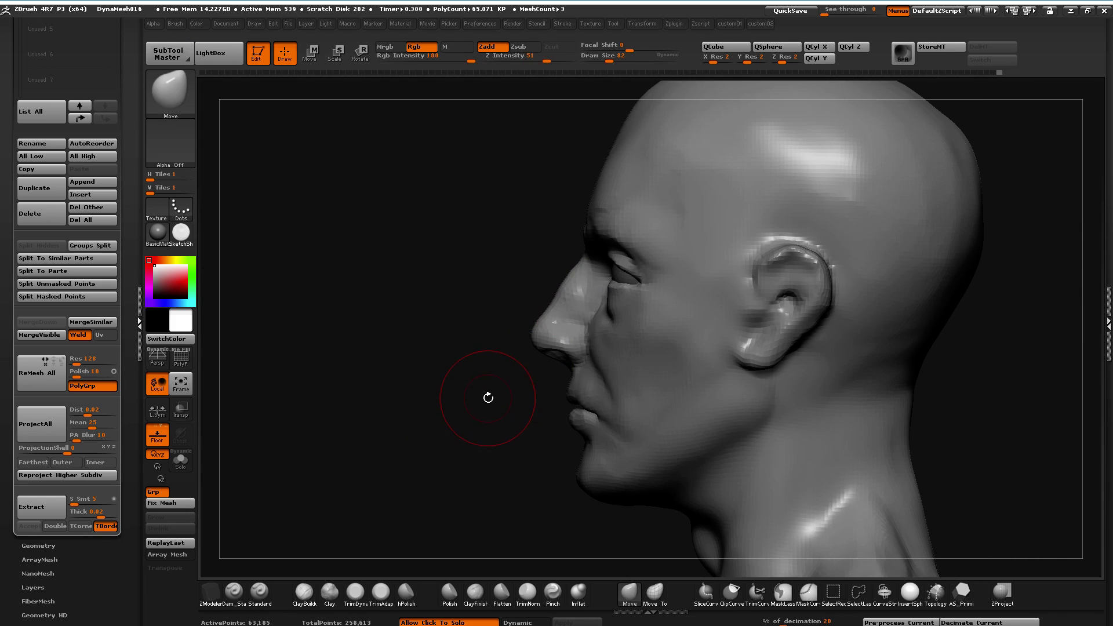
pyautogui.press('space')
pyautogui.press('ctrl')
pyautogui.keyDown('ctrl'); pyautogui.moveTo(537, 377); pyautogui.dragTo(636, 452); pyautogui.keyUp('ctrl')
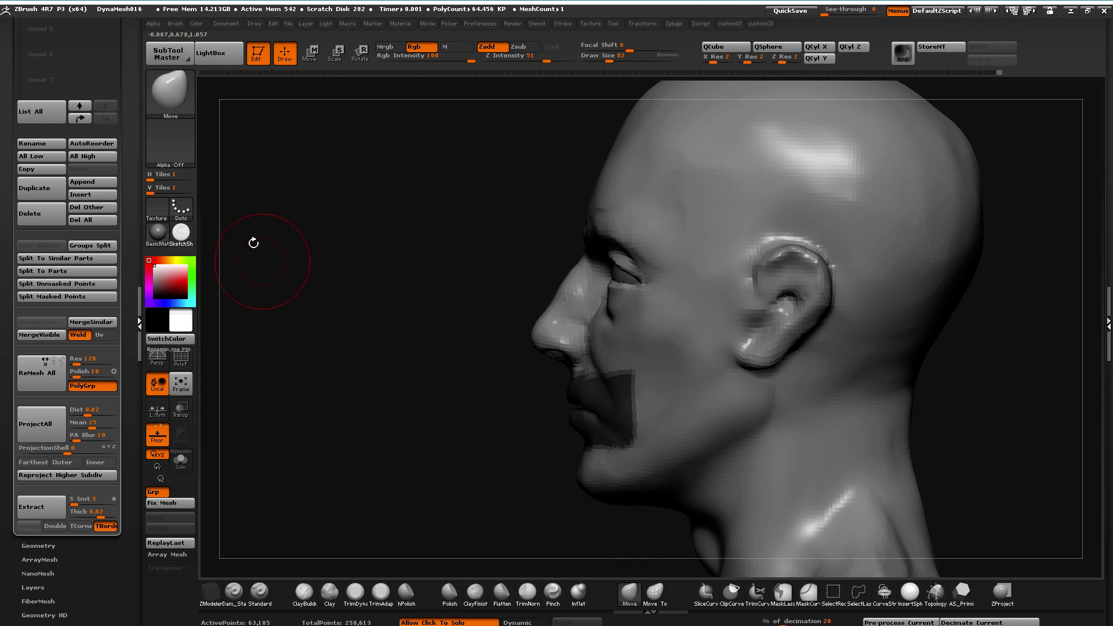
pyautogui.keyDown('ctrl'); pyautogui.moveTo(258, 253); pyautogui.dragTo(243, 233); pyautogui.keyUp('ctrl')
# Mask the mouth area in profile with the MaskLasso brush, blur the mask edges and invert the mask
pyautogui.keyDown('ctrl'); pyautogui.click(169, 91); pyautogui.keyUp('ctrl')
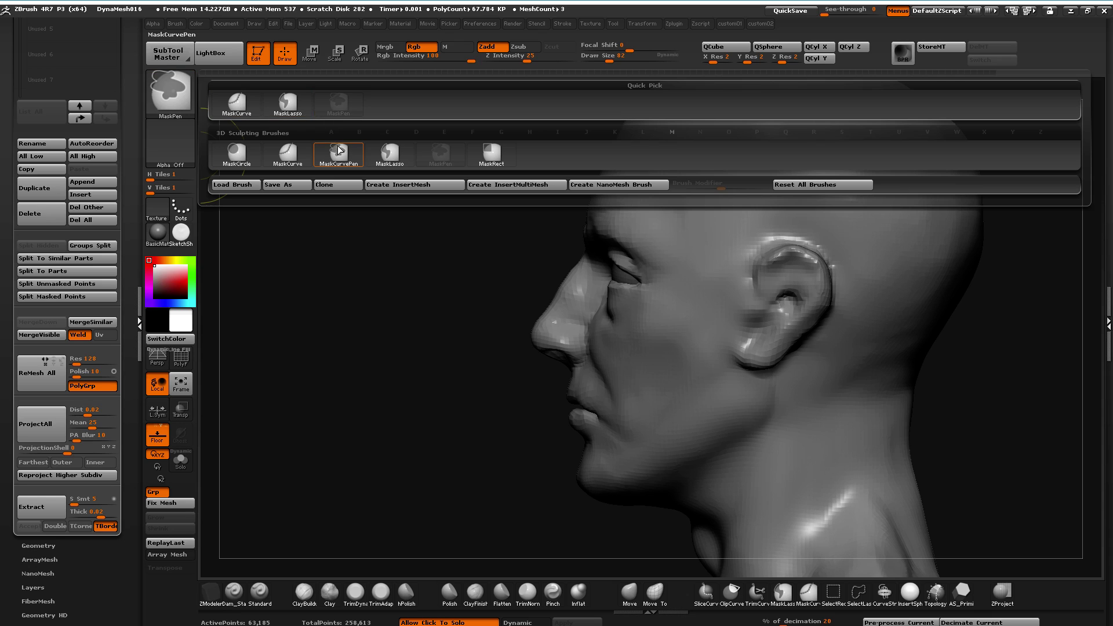
pyautogui.click(390, 152)
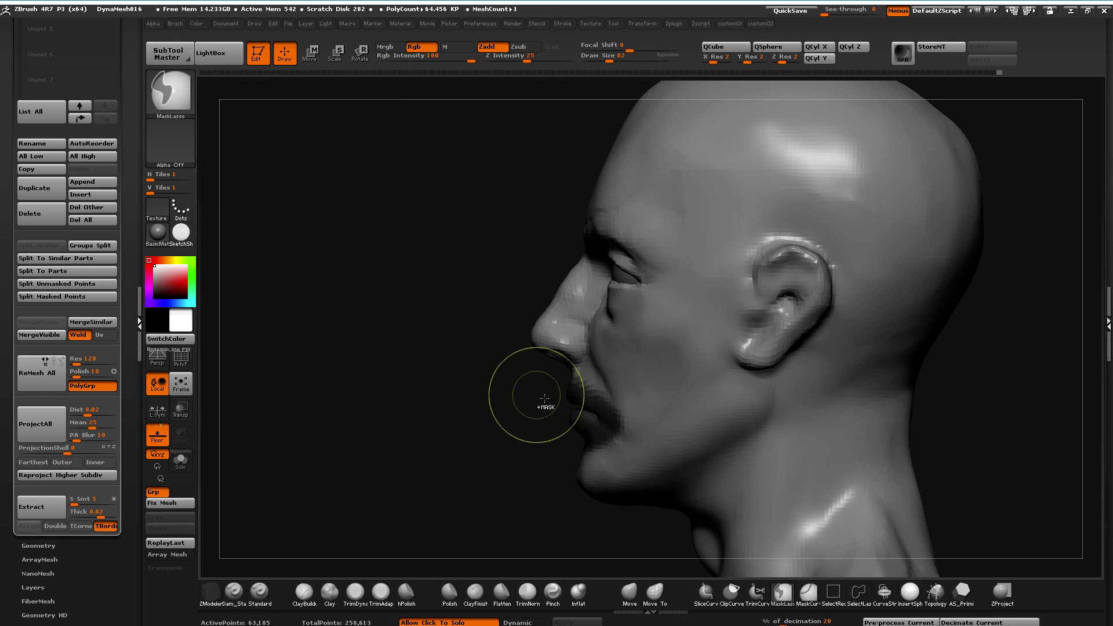
pyautogui.keyDown('ctrl'); pyautogui.click(589, 424); pyautogui.keyUp('ctrl')
pyautogui.keyDown('ctrl'); pyautogui.click(482, 396); pyautogui.keyUp('ctrl')
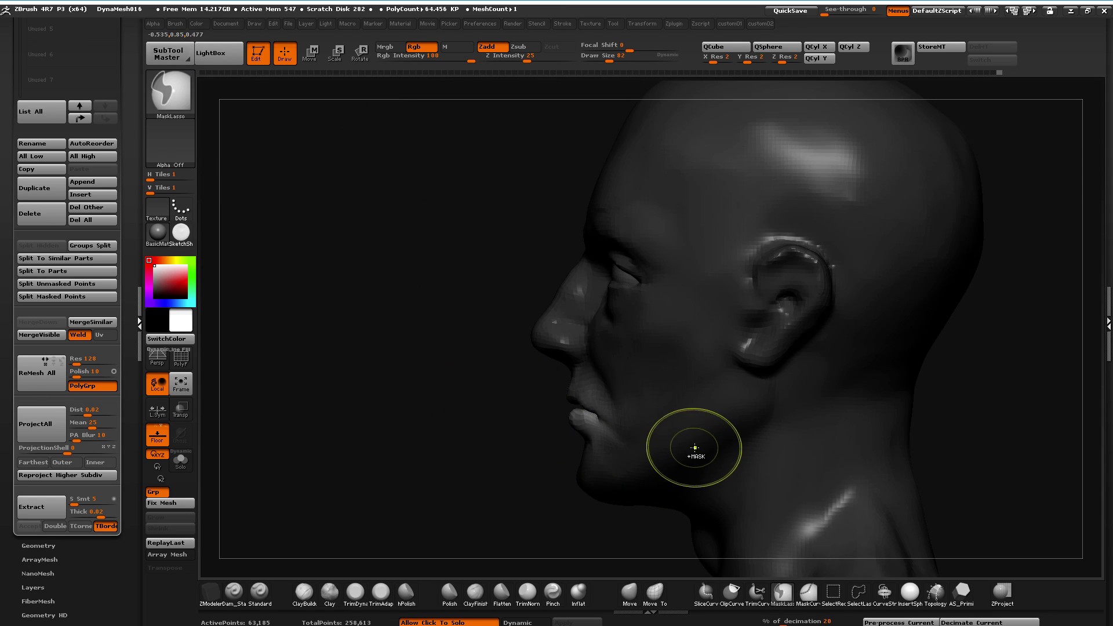
# Scale the unmasked mouth area with a vertical Transpose line starting at the mouth corner, clear the mask and return to Draw mode
pyautogui.press('b')
pyautogui.press('m')
pyautogui.press('v')
pyautogui.press('w')
pyautogui.moveTo(278, 353); pyautogui.dragTo(374, 355)
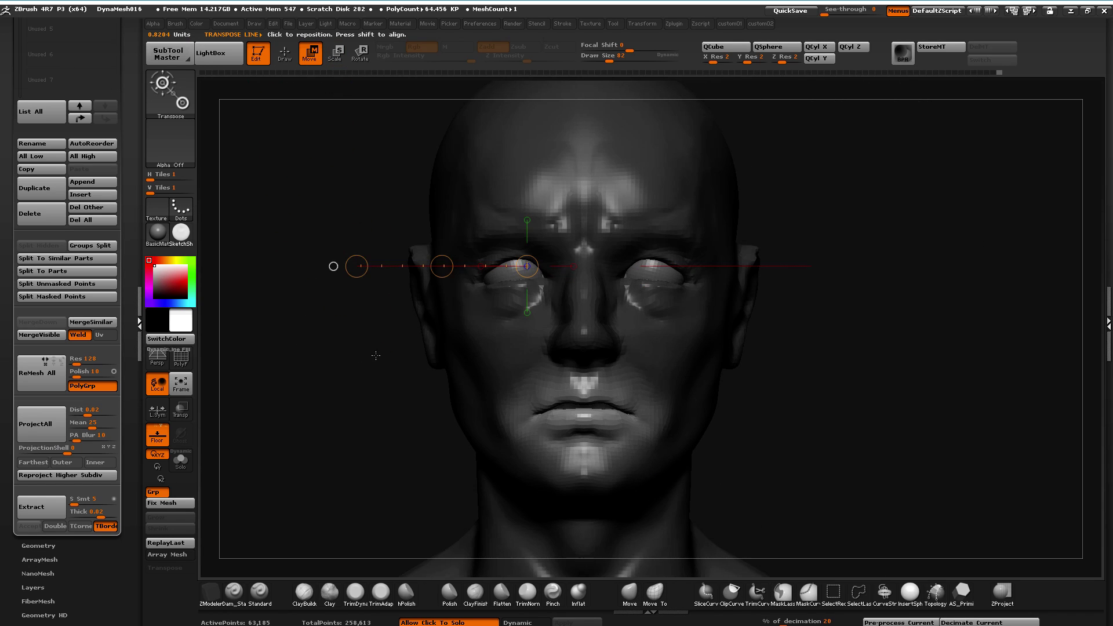
pyautogui.keyDown('shift'); pyautogui.moveTo(528, 415); pyautogui.dragTo(528, 553); pyautogui.keyUp('shift')
pyautogui.moveTo(528, 484); pyautogui.dragTo(528, 480)
pyautogui.keyDown('ctrl'); pyautogui.moveTo(342, 348); pyautogui.dragTo(393, 410); pyautogui.keyUp('ctrl')
pyautogui.press('q')
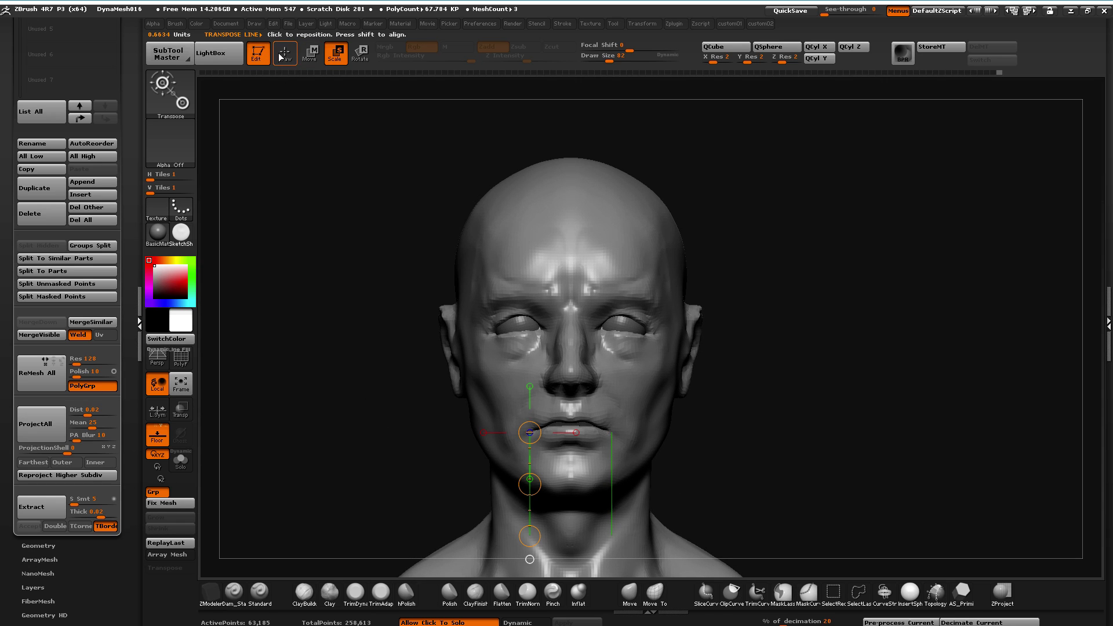
# Fill in the area between the brows with the Clay brush at draw size 22 and smooth it
pyautogui.press('shift')
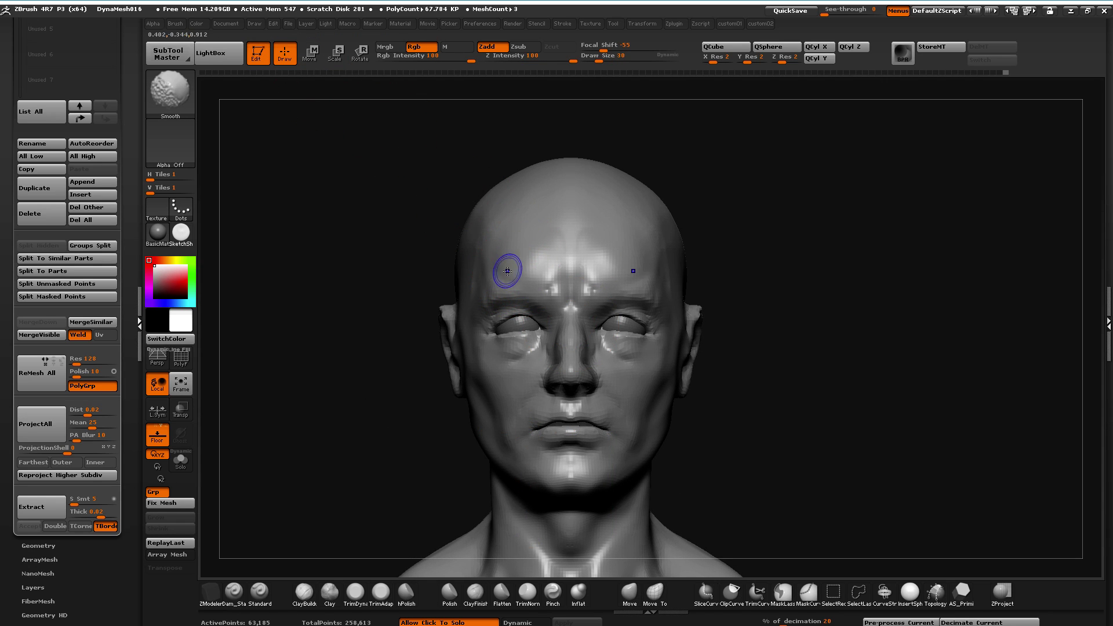
pyautogui.moveTo(304, 357)
pyautogui.keyDown('alt'); pyautogui.mouseDown()
pyautogui.moveTo(286, 375)
pyautogui.moveTo(301, 364)
pyautogui.moveTo(259, 362)
pyautogui.mouseUp(); pyautogui.keyUp('alt')
pyautogui.press('ctrl')
pyautogui.click(329, 591)
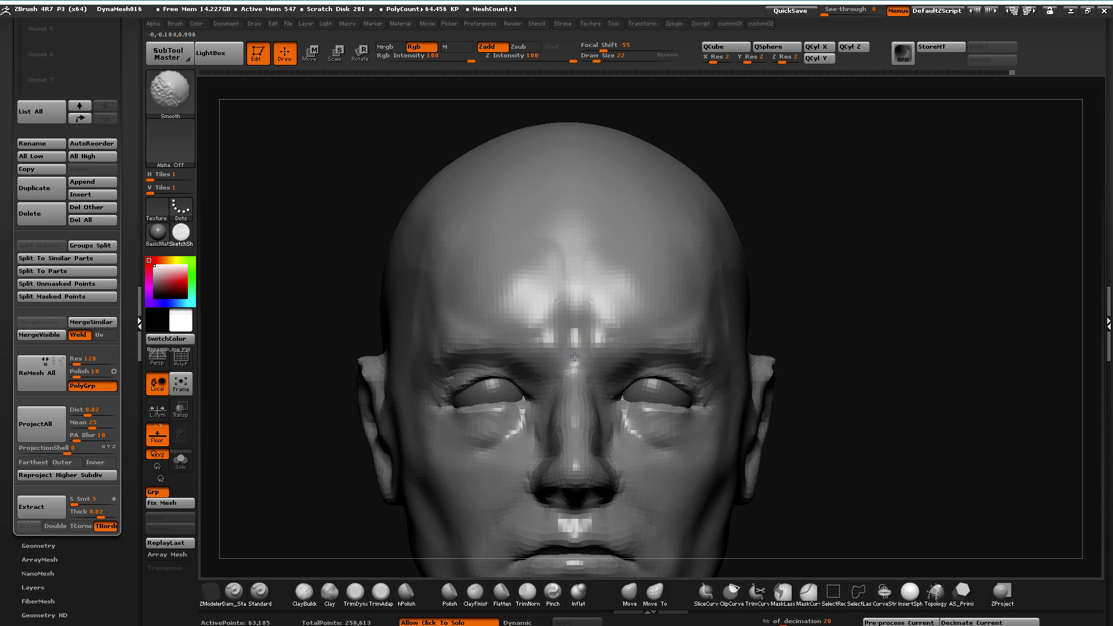
pyautogui.moveTo(840, 325); pyautogui.dragTo(301, 308)
pyautogui.keyDown('shift'); pyautogui.moveTo(586, 372); pyautogui.dragTo(590, 388); pyautogui.keyUp('shift')
pyautogui.keyDown('alt'); pyautogui.moveTo(367, 340); pyautogui.dragTo(348, 316); pyautogui.keyUp('alt')
pyautogui.moveTo(348, 316)
pyautogui.mouseDown()
pyautogui.moveTo(310, 296)
pyautogui.moveTo(362, 248)
pyautogui.moveTo(350, 353)
pyautogui.moveTo(472, 348)
pyautogui.mouseUp()
pyautogui.moveTo(365, 280); pyautogui.dragTo(350, 337)
pyautogui.press(']')
pyautogui.keyDown('alt'); pyautogui.moveTo(360, 482); pyautogui.dragTo(355, 452); pyautogui.keyUp('alt')
pyautogui.click(501, 594)
pyautogui.moveTo(414, 484)
pyautogui.mouseDown()
pyautogui.moveTo(328, 406)
pyautogui.moveTo(311, 331)
pyautogui.moveTo(375, 370)
pyautogui.mouseUp()
pyautogui.press(']')
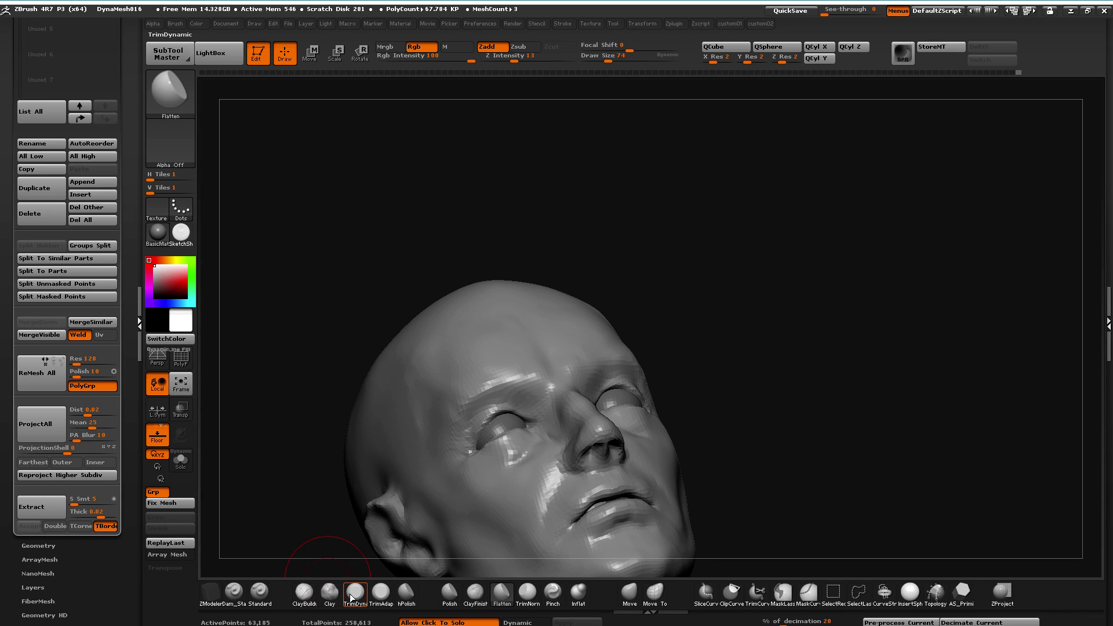
pyautogui.click(355, 592)
pyautogui.moveTo(325, 475)
pyautogui.mouseDown()
pyautogui.moveTo(406, 359)
pyautogui.moveTo(332, 394)
pyautogui.moveTo(418, 390)
pyautogui.mouseUp()
pyautogui.moveTo(703, 529); pyautogui.dragTo(429, 521)
pyautogui.click(449, 591)
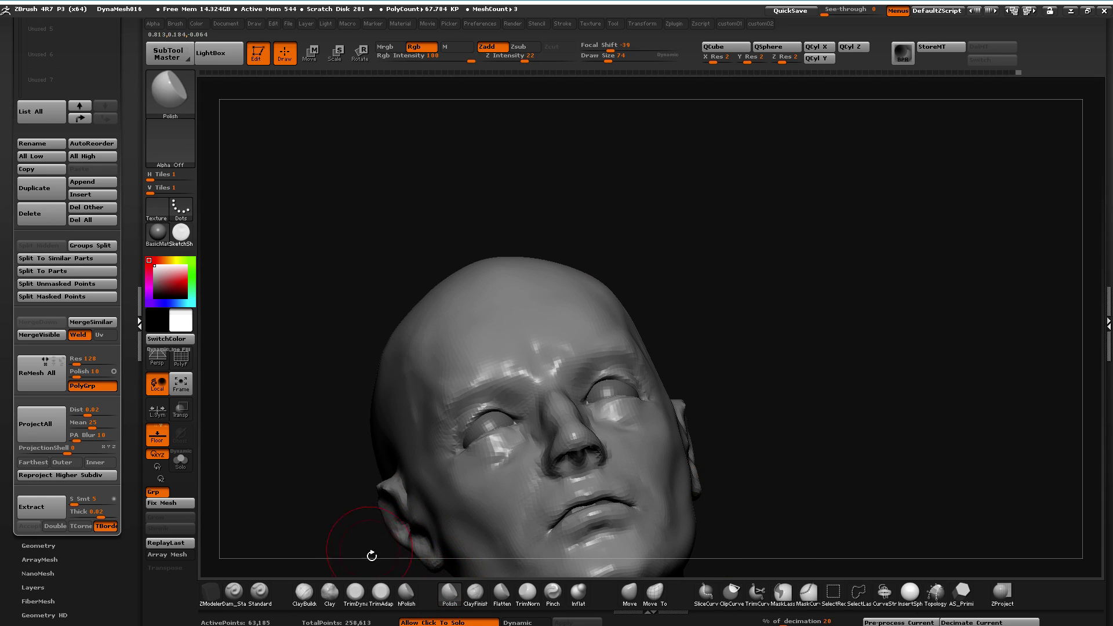
# Even out the temple and the side of the forehead with the Flatten brush at draw sizes 86 to 102
pyautogui.click(501, 592)
pyautogui.moveTo(348, 521); pyautogui.dragTo(410, 355)
pyautogui.moveTo(307, 384); pyautogui.dragTo(361, 385)
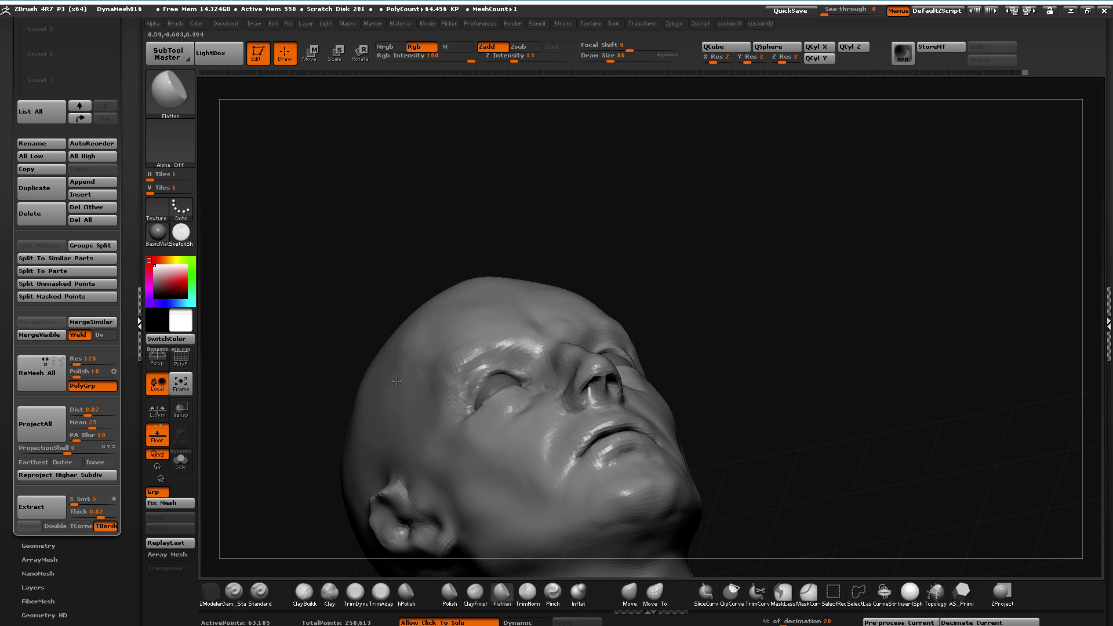
pyautogui.moveTo(407, 352); pyautogui.dragTo(414, 359)
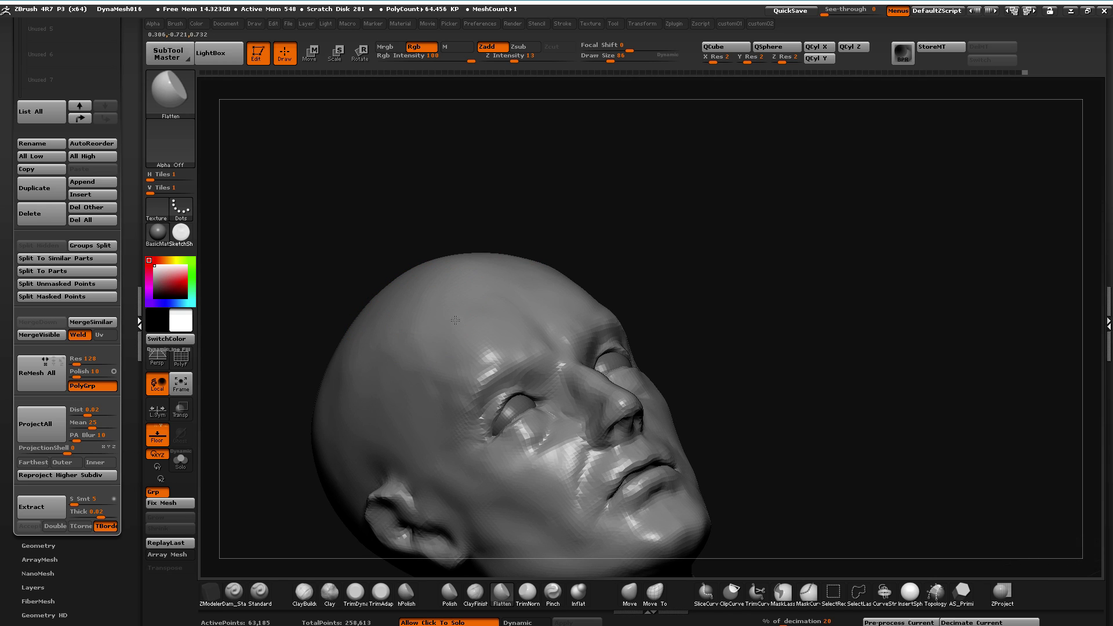
pyautogui.moveTo(390, 256)
pyautogui.mouseDown()
pyautogui.moveTo(296, 209)
pyautogui.moveTo(446, 328)
pyautogui.mouseUp()
pyautogui.moveTo(404, 277)
pyautogui.mouseDown()
pyautogui.moveTo(424, 285)
pyautogui.moveTo(403, 293)
pyautogui.mouseUp()
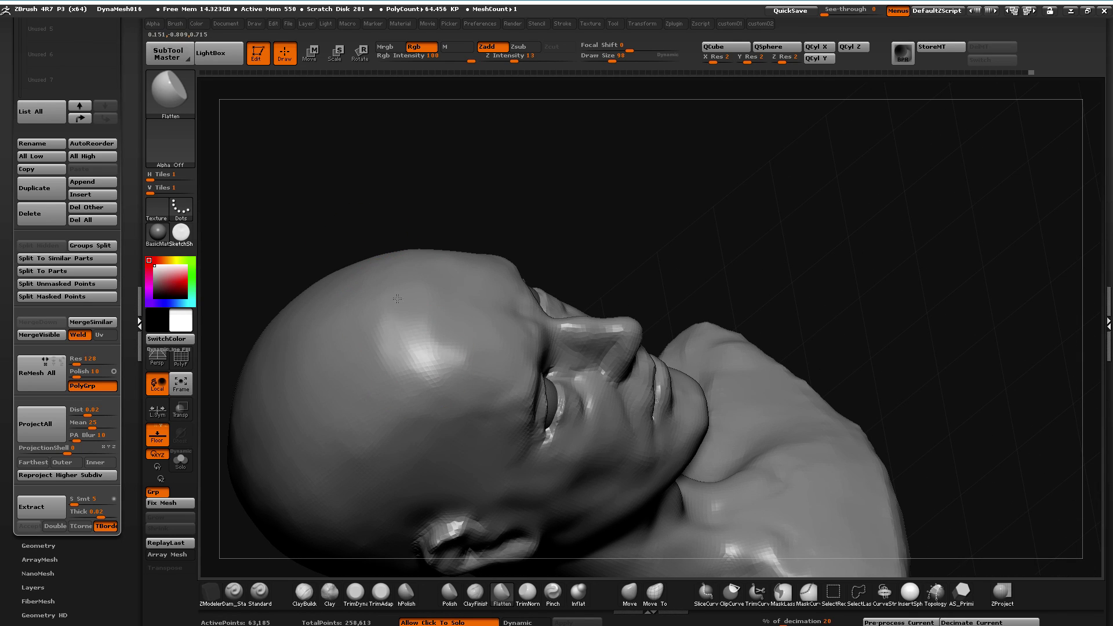
pyautogui.moveTo(337, 221); pyautogui.dragTo(296, 173)
pyautogui.moveTo(404, 277); pyautogui.dragTo(377, 320)
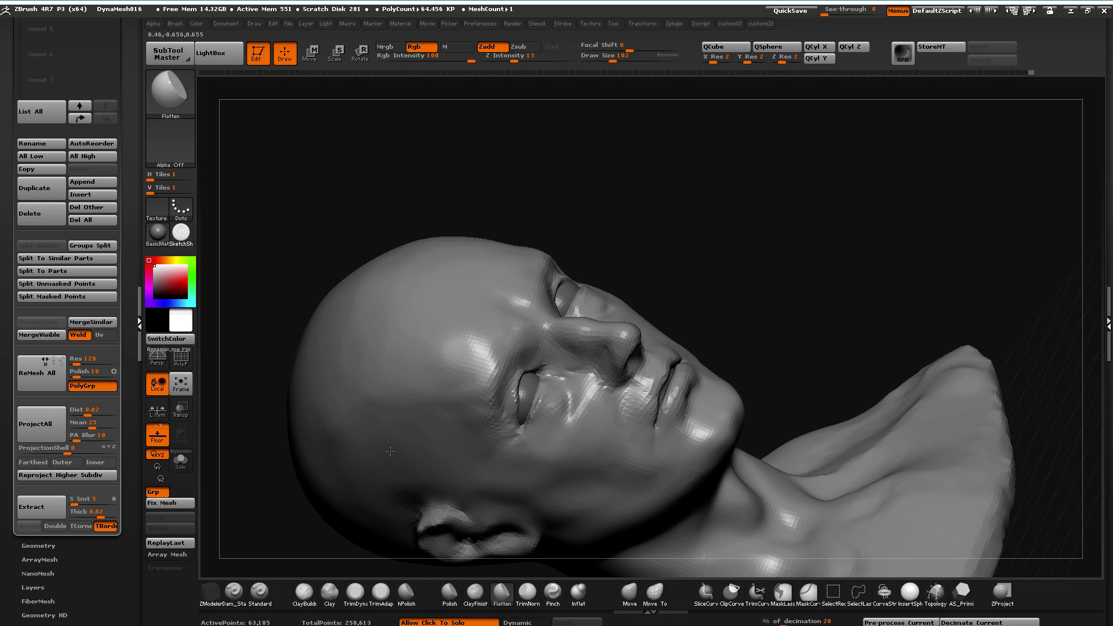
pyautogui.moveTo(325, 273)
pyautogui.mouseDown()
pyautogui.moveTo(292, 365)
pyautogui.moveTo(316, 403)
pyautogui.moveTo(325, 385)
pyautogui.moveTo(329, 401)
pyautogui.moveTo(326, 387)
pyautogui.mouseUp()
# Build up the temple behind the outer brow with the Clay brush at draw size 46 and smooth it
pyautogui.press('[')
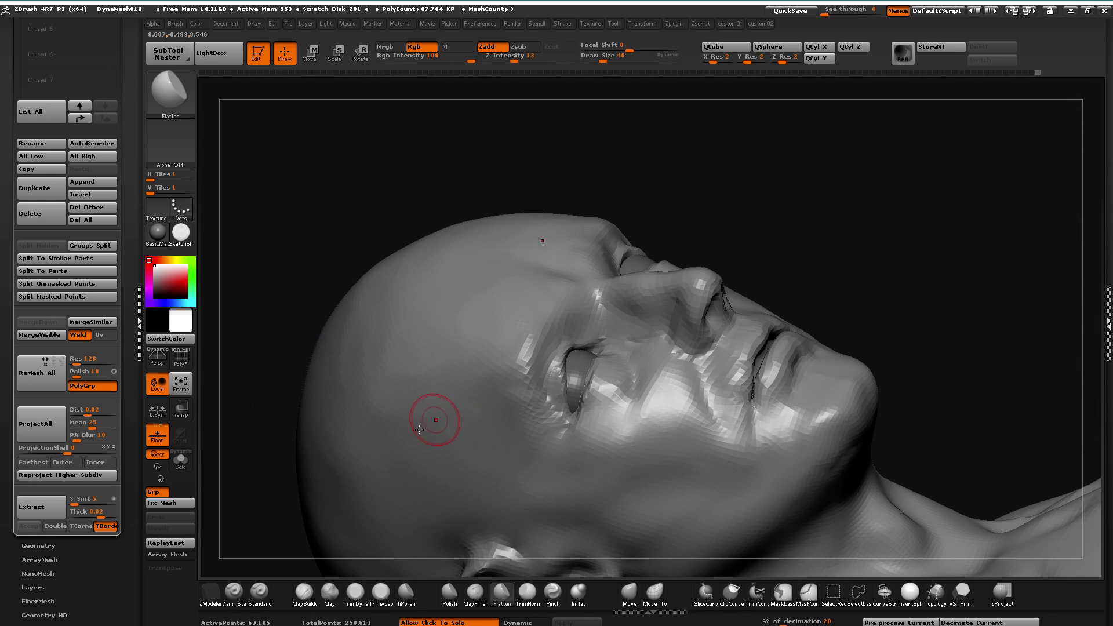
pyautogui.click(328, 592)
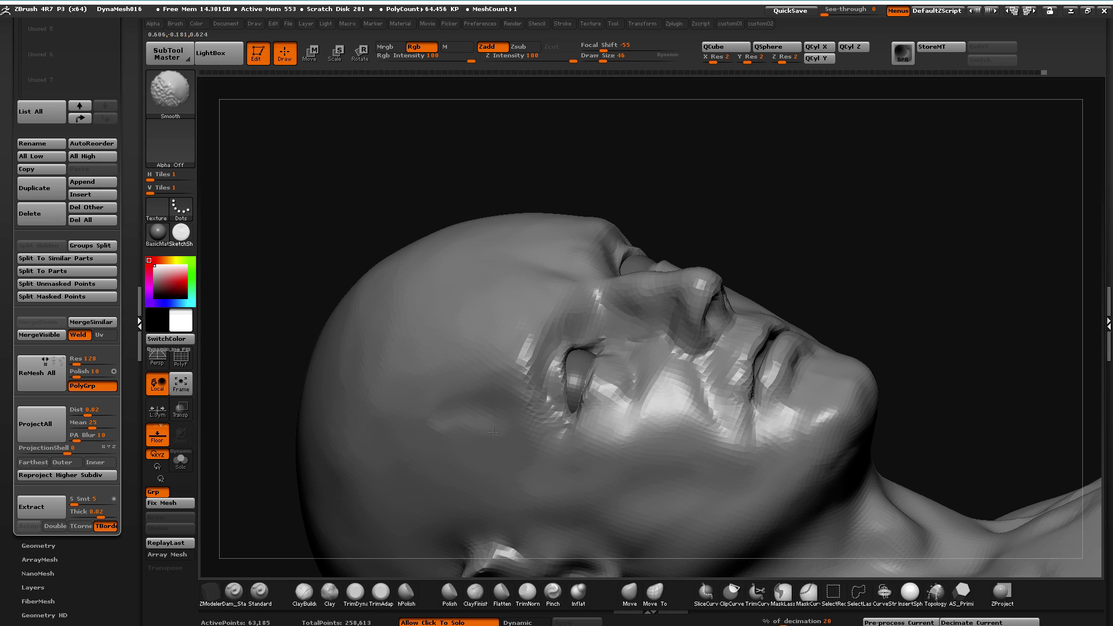
pyautogui.moveTo(271, 231); pyautogui.dragTo(248, 383)
# Switch the head to its higher subdivision level and smooth the forehead above the outer brow
pyautogui.press('space')
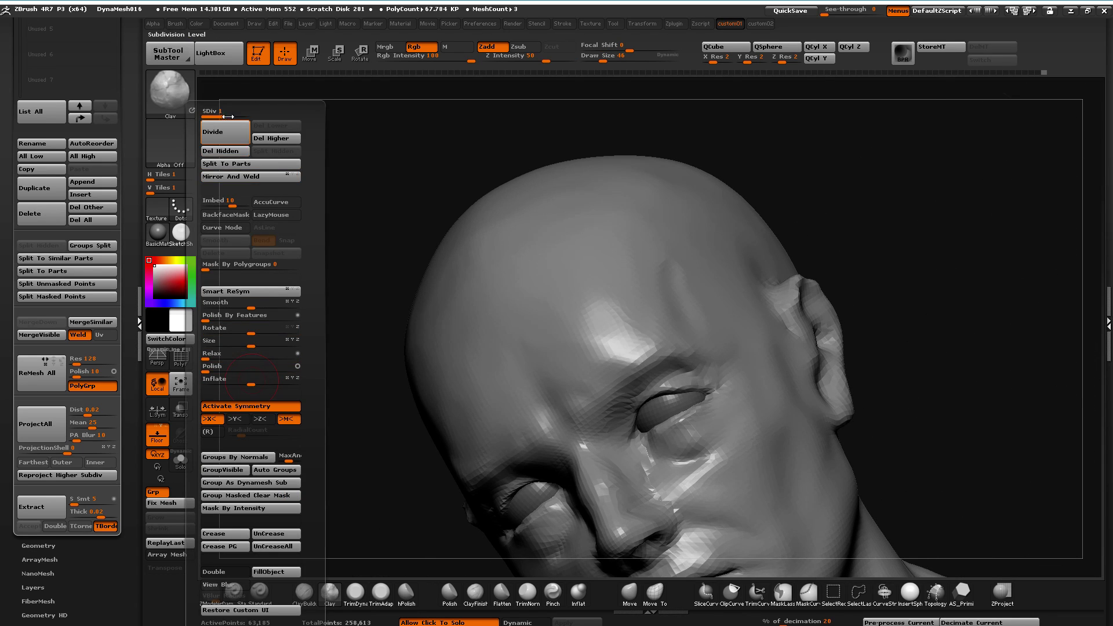
pyautogui.click(246, 128)
pyautogui.moveTo(355, 437); pyautogui.dragTo(621, 459)
pyautogui.press('shift')
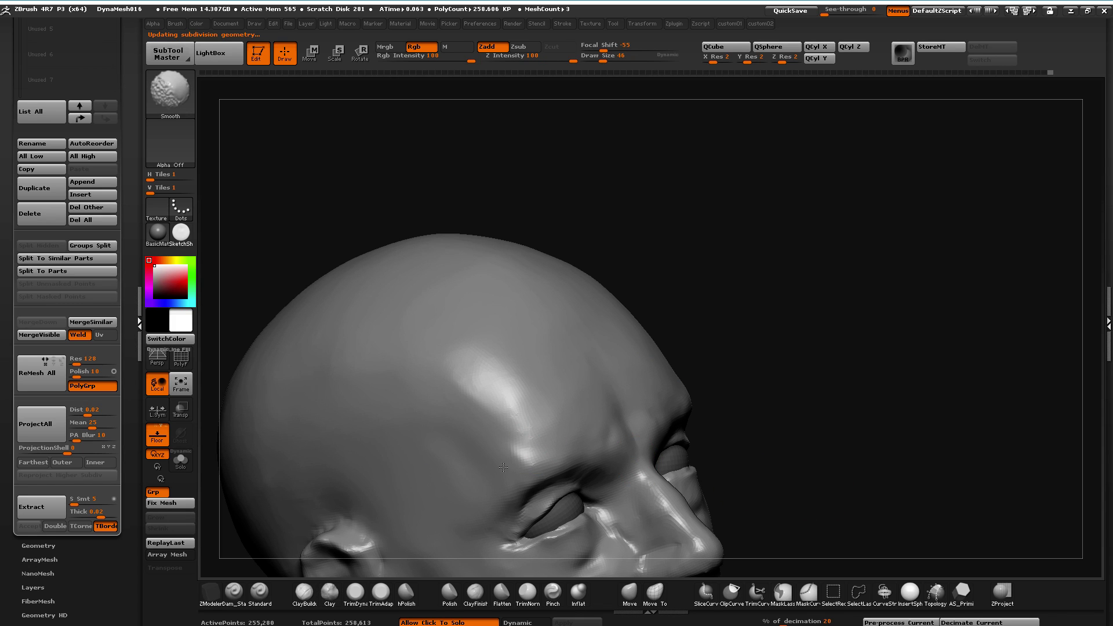
pyautogui.keyDown('shift'); pyautogui.moveTo(531, 452); pyautogui.dragTo(527, 433); pyautogui.keyUp('shift')
# Adjust the outer ends of the brow ridge with the Move brush at draw size 82
pyautogui.moveTo(822, 505)
pyautogui.keyDown('alt'); pyautogui.mouseDown()
pyautogui.moveTo(737, 450)
pyautogui.moveTo(745, 492)
pyautogui.mouseUp(); pyautogui.keyUp('alt')
pyautogui.keyDown('alt'); pyautogui.moveTo(343, 413); pyautogui.dragTo(415, 317); pyautogui.keyUp('alt')
pyautogui.moveTo(406, 342)
pyautogui.mouseDown()
pyautogui.moveTo(390, 384)
pyautogui.moveTo(368, 381)
pyautogui.moveTo(497, 371)
pyautogui.moveTo(367, 368)
pyautogui.moveTo(645, 353)
pyautogui.mouseUp()
pyautogui.click(629, 594)
pyautogui.keyDown('alt'); pyautogui.moveTo(437, 426); pyautogui.dragTo(484, 390); pyautogui.keyUp('alt')
pyautogui.moveTo(746, 346); pyautogui.dragTo(755, 355)
pyautogui.keyDown('shift'); pyautogui.moveTo(420, 370); pyautogui.dragTo(389, 397); pyautogui.keyUp('shift')
pyautogui.press(']')
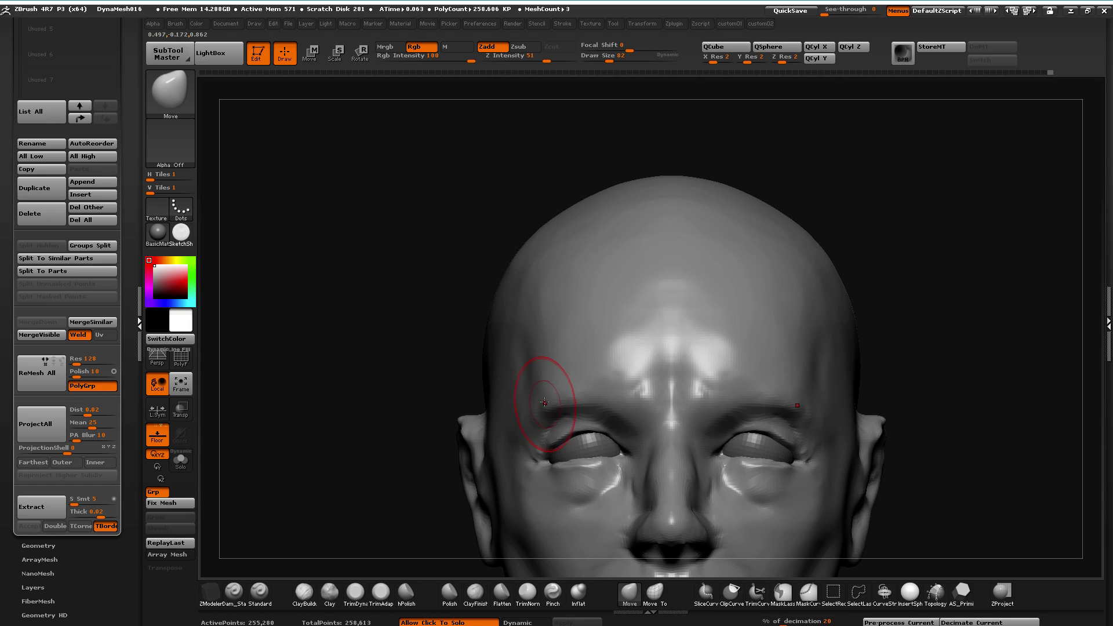
pyautogui.moveTo(404, 423); pyautogui.dragTo(400, 450)
# Carve the crease between brow and upper eyelid with the Dam_Standard brush at draw size 42 and smooth it
pyautogui.press('[')
pyautogui.press('[')
pyautogui.press('[')
pyautogui.click(245, 591)
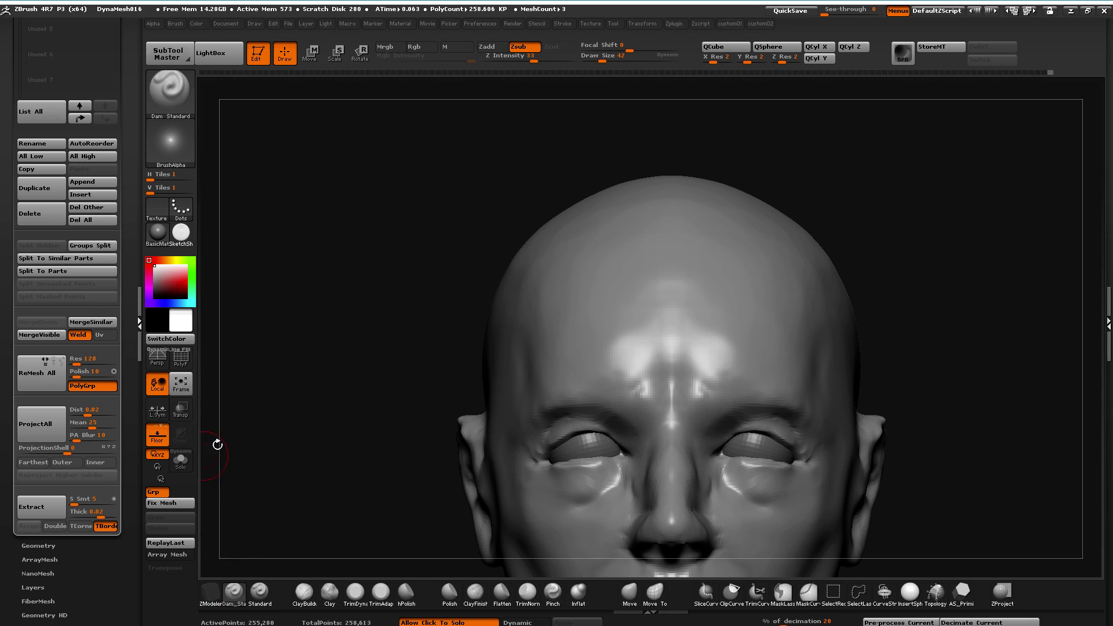
pyautogui.moveTo(576, 420)
pyautogui.mouseDown()
pyautogui.moveTo(632, 437)
pyautogui.moveTo(574, 428)
pyautogui.moveTo(566, 415)
pyautogui.moveTo(643, 434)
pyautogui.moveTo(612, 421)
pyautogui.mouseUp()
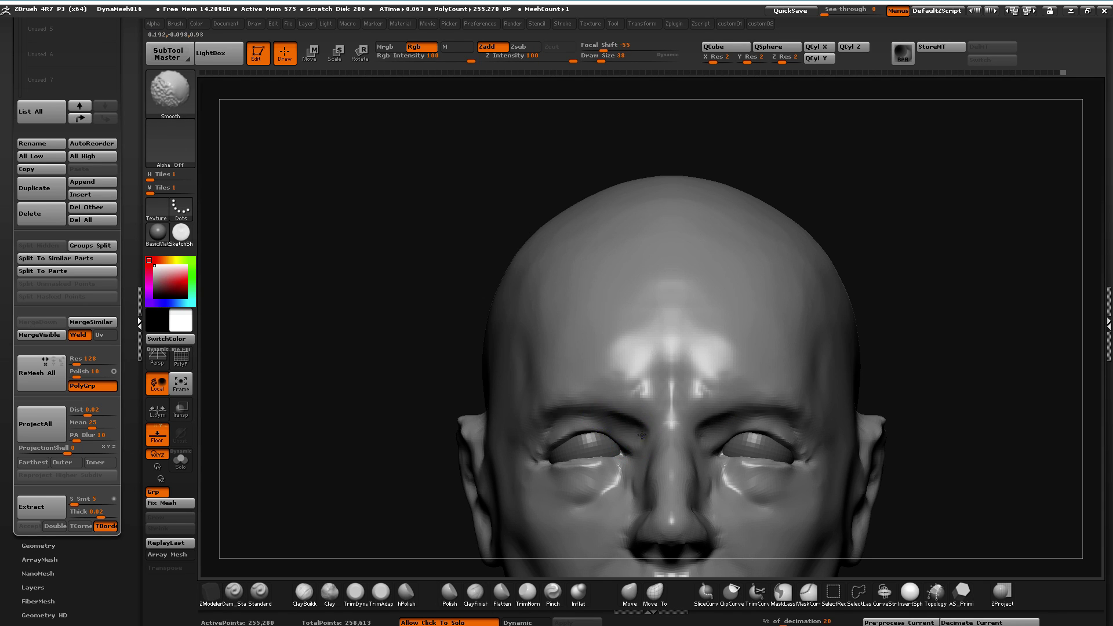
# Refine the upper eyelid creases with the Dam_Standard brush at draw size 14
pyautogui.moveTo(298, 436); pyautogui.dragTo(407, 416)
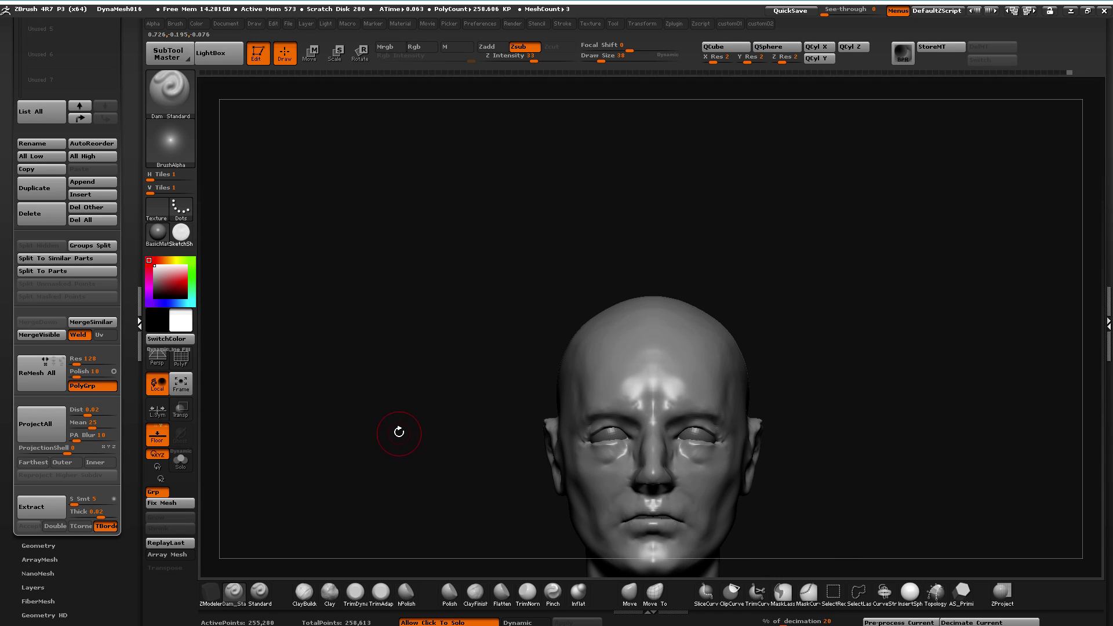
pyautogui.keyDown('alt'); pyautogui.moveTo(400, 432); pyautogui.dragTo(429, 462); pyautogui.keyUp('alt')
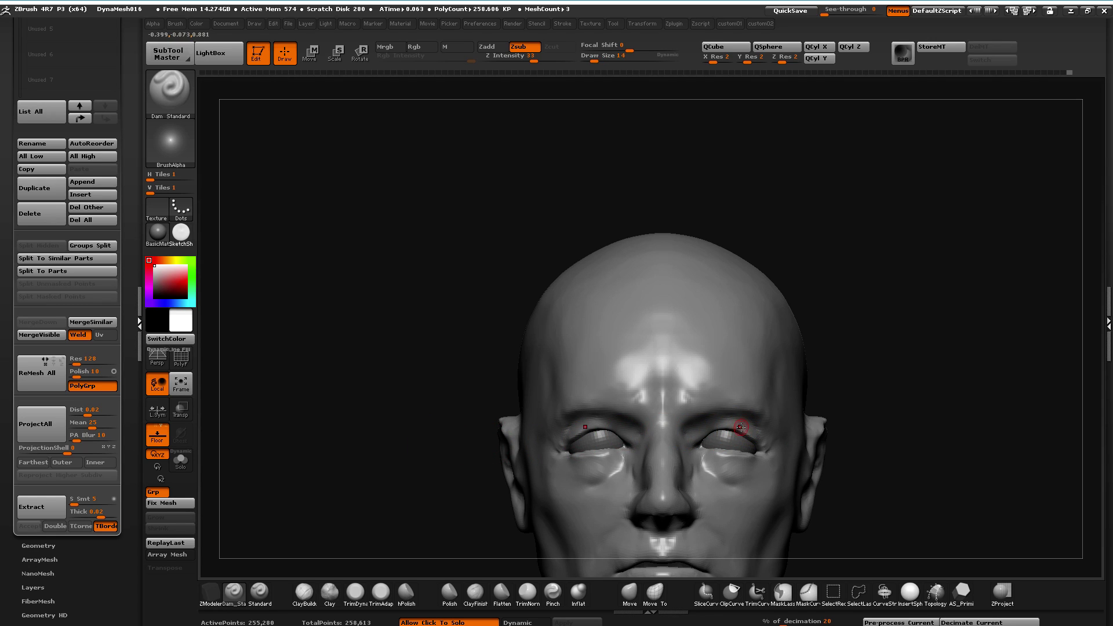
pyautogui.press('shift')
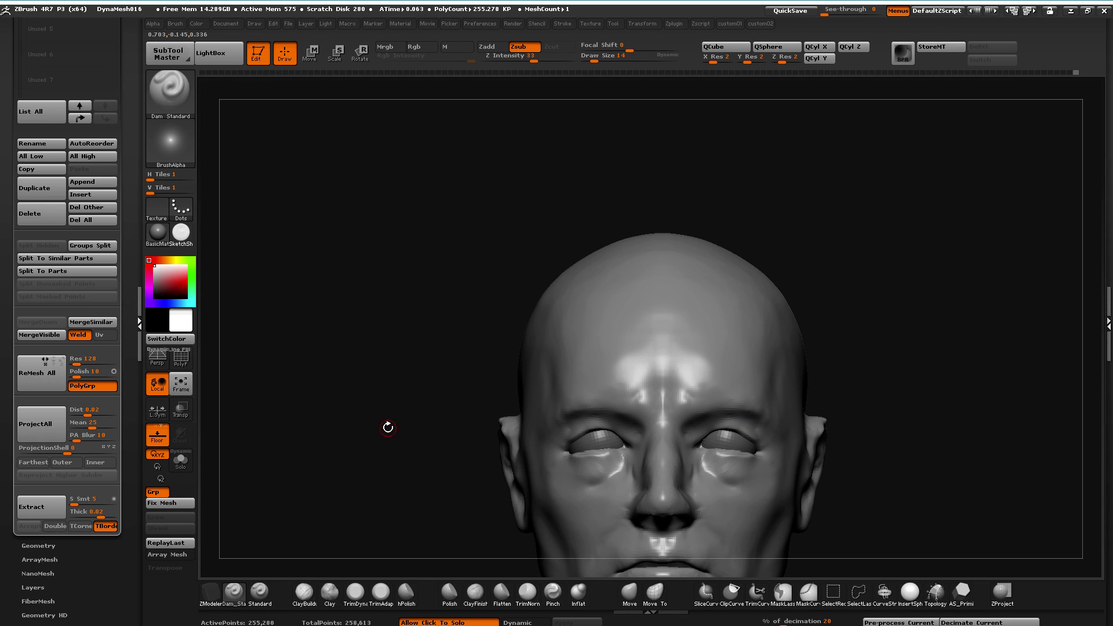
pyautogui.moveTo(391, 429); pyautogui.dragTo(359, 423)
# Build up the side of the nose beside the nostril wing with the Clay brush at draw size 18
pyautogui.click(888, 602)
pyautogui.keyDown('alt'); pyautogui.moveTo(370, 457); pyautogui.dragTo(367, 266); pyautogui.keyUp('alt')
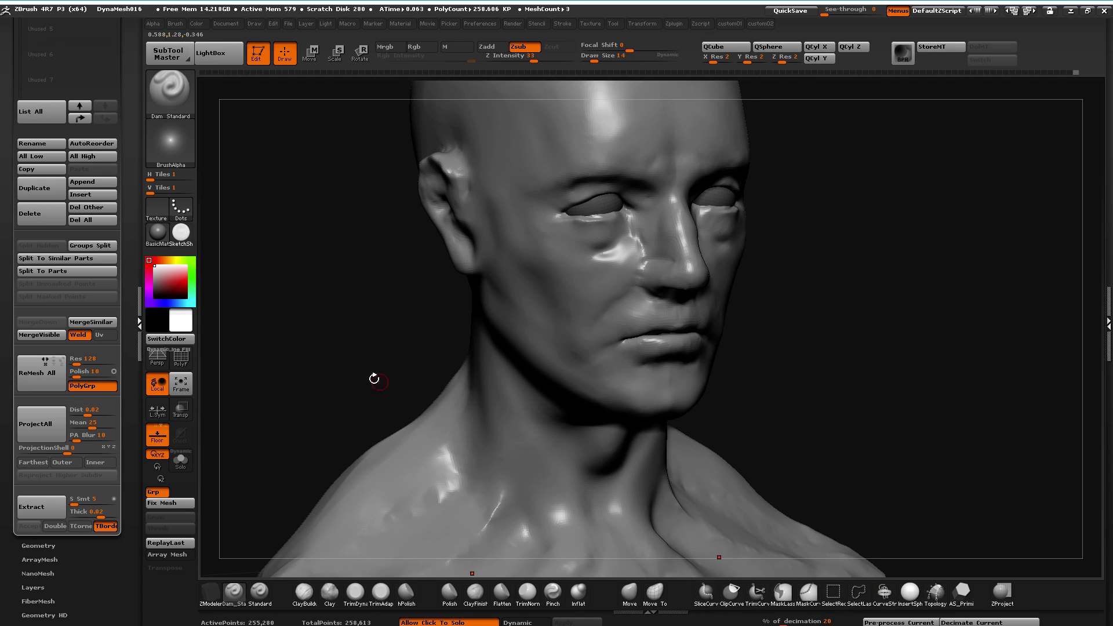
pyautogui.moveTo(328, 371)
pyautogui.mouseDown()
pyautogui.moveTo(311, 363)
pyautogui.moveTo(304, 486)
pyautogui.moveTo(306, 465)
pyautogui.moveTo(273, 472)
pyautogui.moveTo(292, 447)
pyautogui.moveTo(296, 471)
pyautogui.mouseUp()
pyautogui.click(330, 593)
pyautogui.moveTo(633, 435); pyautogui.dragTo(638, 428)
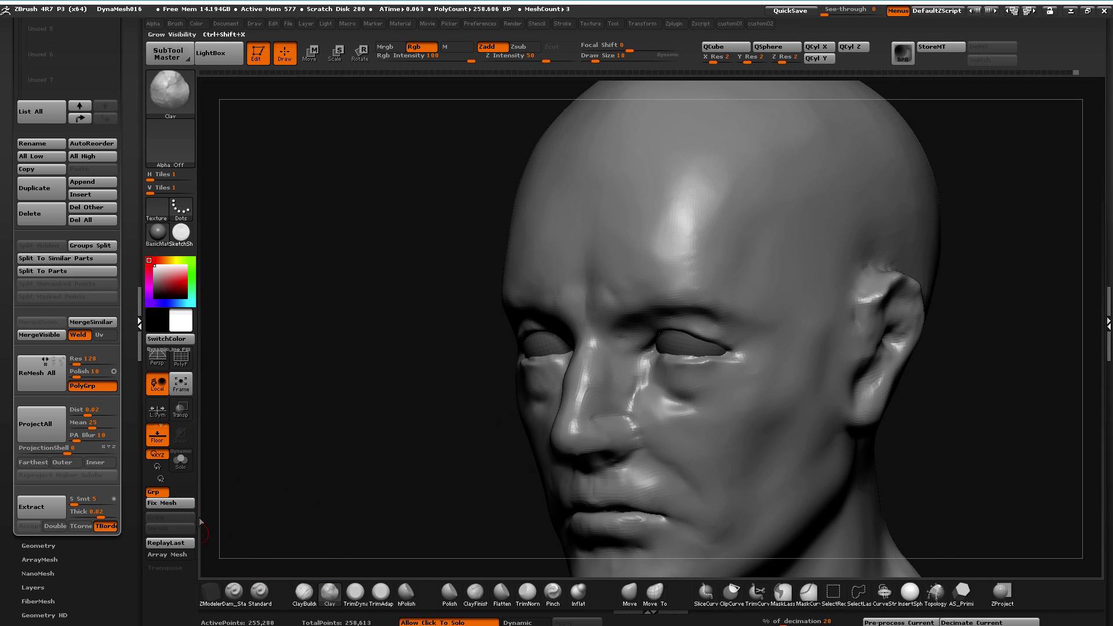
# Flatten the cheek area beneath the eye with the TrimDynamic brush at draw size 34
pyautogui.click(354, 591)
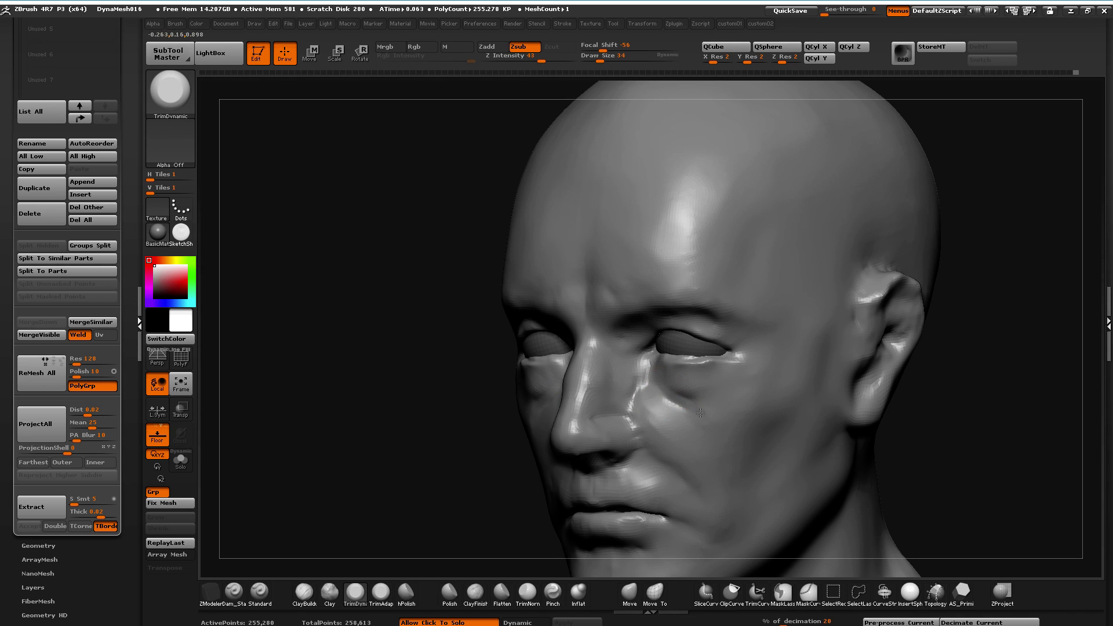
pyautogui.moveTo(384, 400); pyautogui.dragTo(510, 385)
pyautogui.moveTo(320, 430); pyautogui.dragTo(594, 576)
# Adjust the lower eyelids and the skin beneath them with the Move brush, undoing the last stroke
pyautogui.click(629, 591)
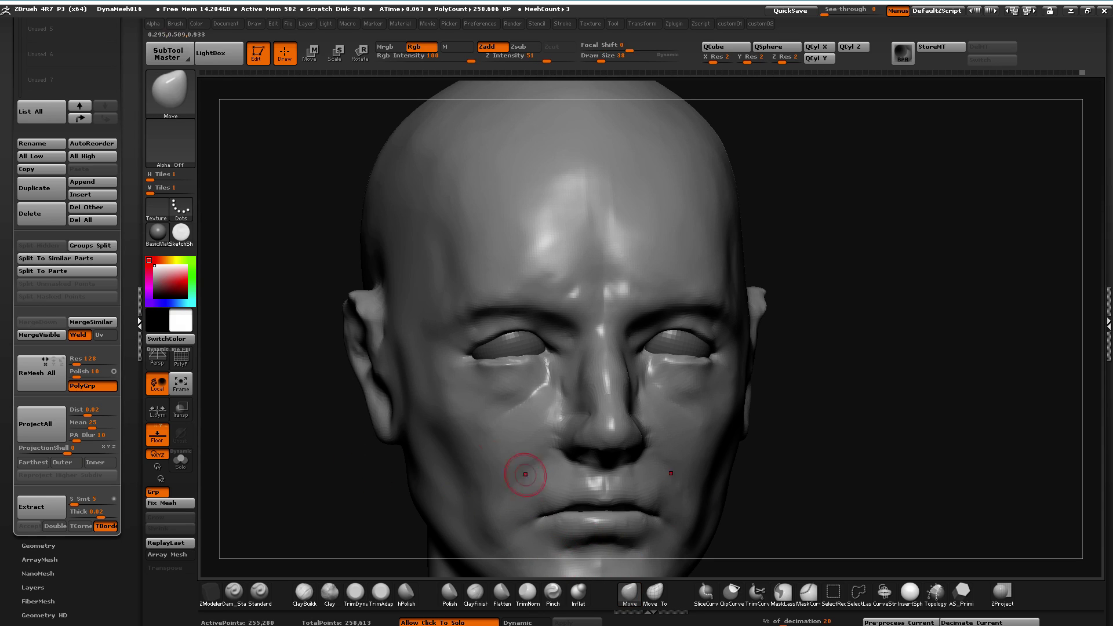
pyautogui.moveTo(510, 385); pyautogui.dragTo(509, 402)
pyautogui.moveTo(384, 372); pyautogui.dragTo(375, 351)
pyautogui.press('[')
pyautogui.moveTo(478, 355)
pyautogui.keyDown('ctrl'); pyautogui.mouseDown()
pyautogui.moveTo(548, 357)
pyautogui.moveTo(474, 364)
pyautogui.moveTo(504, 324)
pyautogui.moveTo(482, 379)
pyautogui.moveTo(450, 350)
pyautogui.moveTo(459, 324)
pyautogui.mouseUp(); pyautogui.keyUp('ctrl')
pyautogui.keyDown('ctrl'); pyautogui.click(488, 368); pyautogui.keyUp('ctrl')
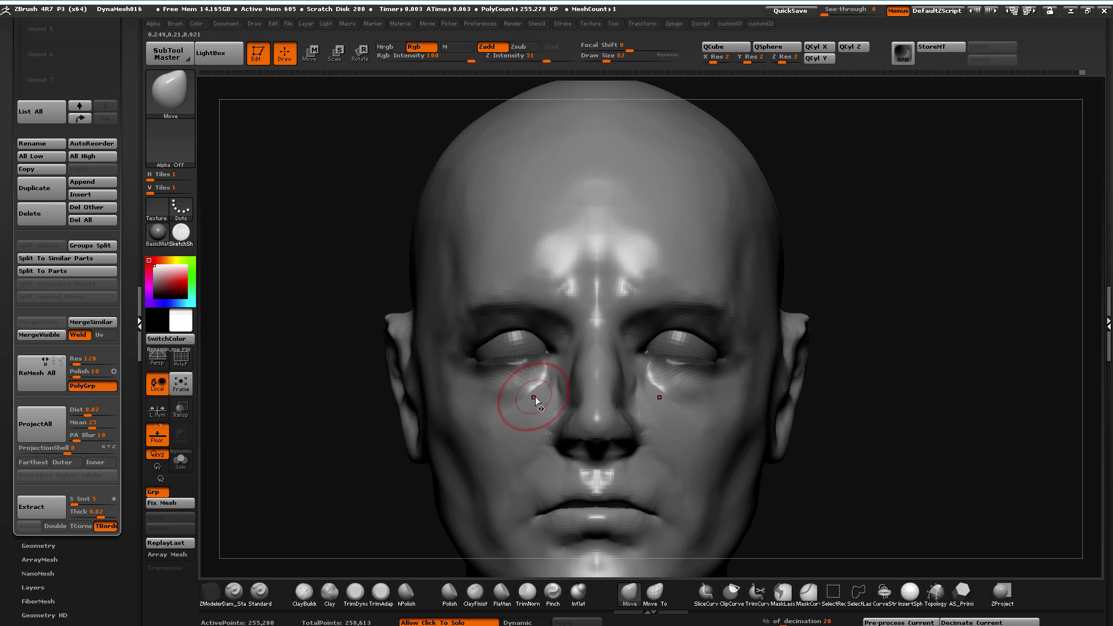
pyautogui.press(']')
pyautogui.moveTo(298, 399); pyautogui.dragTo(529, 392)
pyautogui.hotkey('ctrl', 'z')
pyautogui.moveTo(636, 522)
pyautogui.keyDown('shift'); pyautogui.mouseDown()
pyautogui.moveTo(312, 448)
pyautogui.moveTo(323, 469)
pyautogui.moveTo(304, 406)
pyautogui.mouseUp(); pyautogui.keyUp('shift')
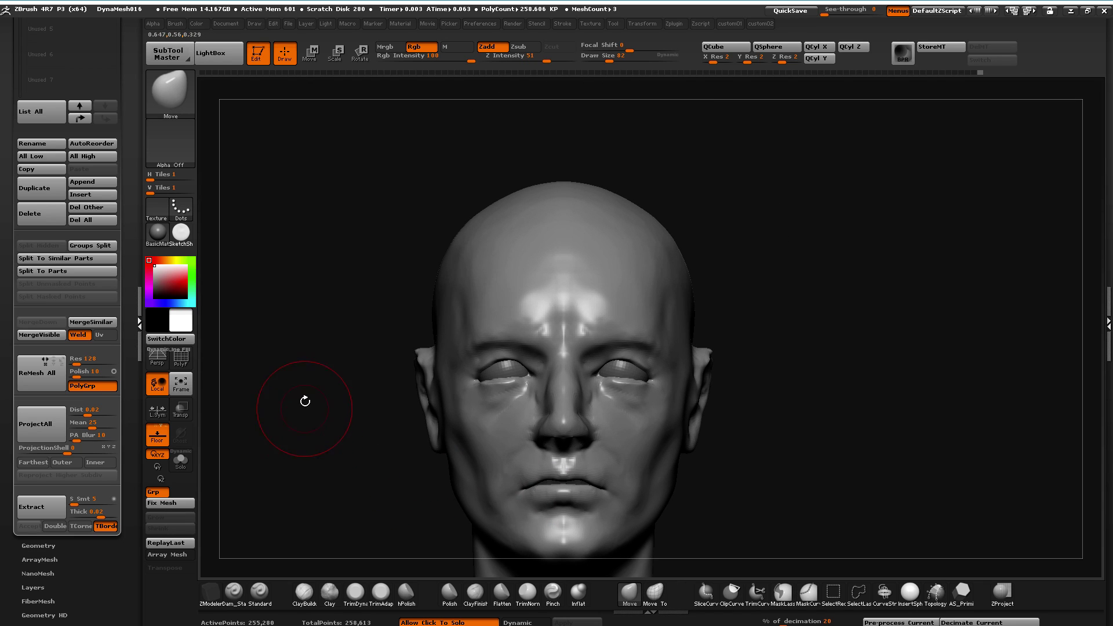
# Mask the upper eyelid areas on both eyes with the MaskLasso brush
pyautogui.moveTo(327, 363)
pyautogui.mouseDown()
pyautogui.moveTo(281, 410)
pyautogui.moveTo(330, 409)
pyautogui.moveTo(299, 423)
pyautogui.mouseUp()
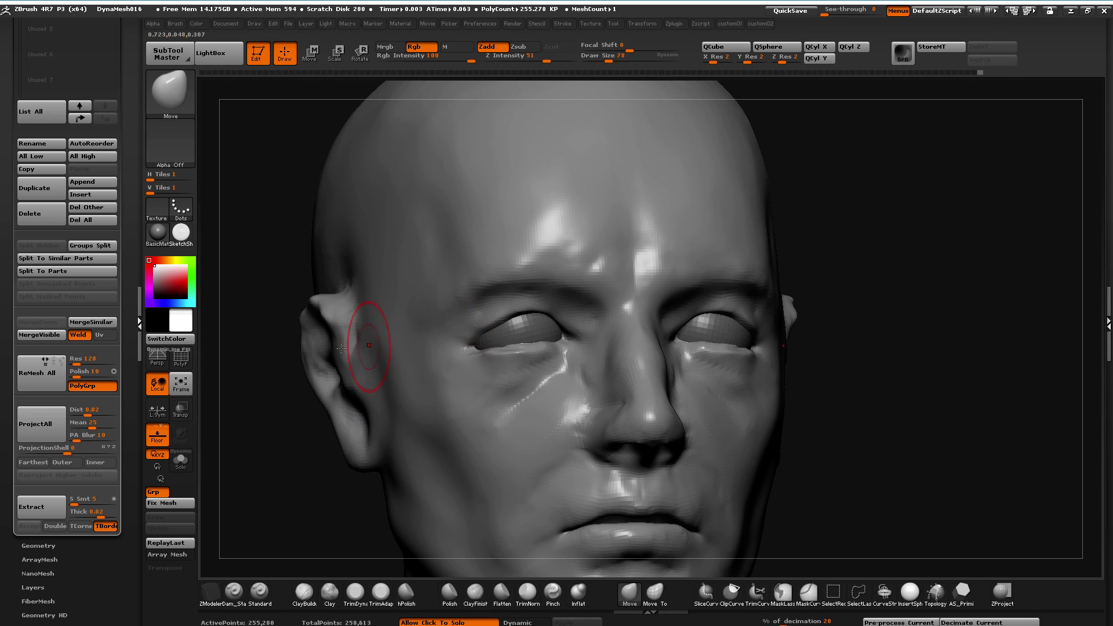
pyautogui.moveTo(438, 320)
pyautogui.keyDown('ctrl'); pyautogui.mouseDown()
pyautogui.moveTo(565, 294)
pyautogui.moveTo(581, 337)
pyautogui.mouseUp(); pyautogui.keyUp('ctrl')
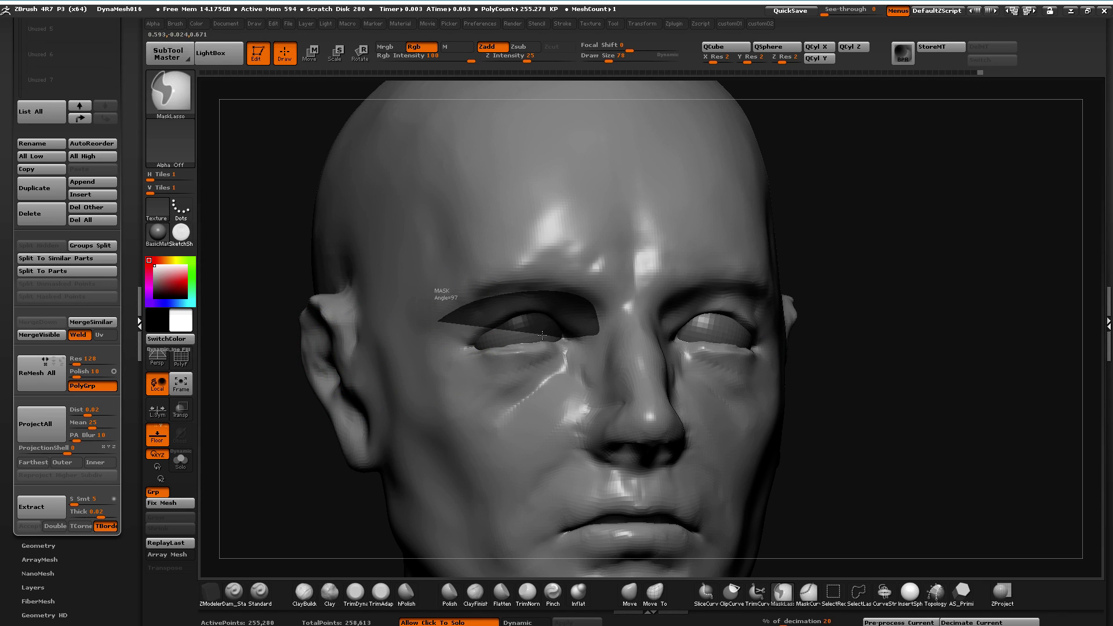
pyautogui.moveTo(478, 349)
pyautogui.keyDown('ctrl'); pyautogui.mouseDown()
pyautogui.moveTo(427, 343)
pyautogui.moveTo(430, 319)
pyautogui.mouseUp(); pyautogui.keyUp('ctrl')
pyautogui.moveTo(256, 434)
pyautogui.mouseDown()
pyautogui.moveTo(241, 442)
pyautogui.moveTo(285, 429)
pyautogui.moveTo(460, 311)
pyautogui.mouseUp()
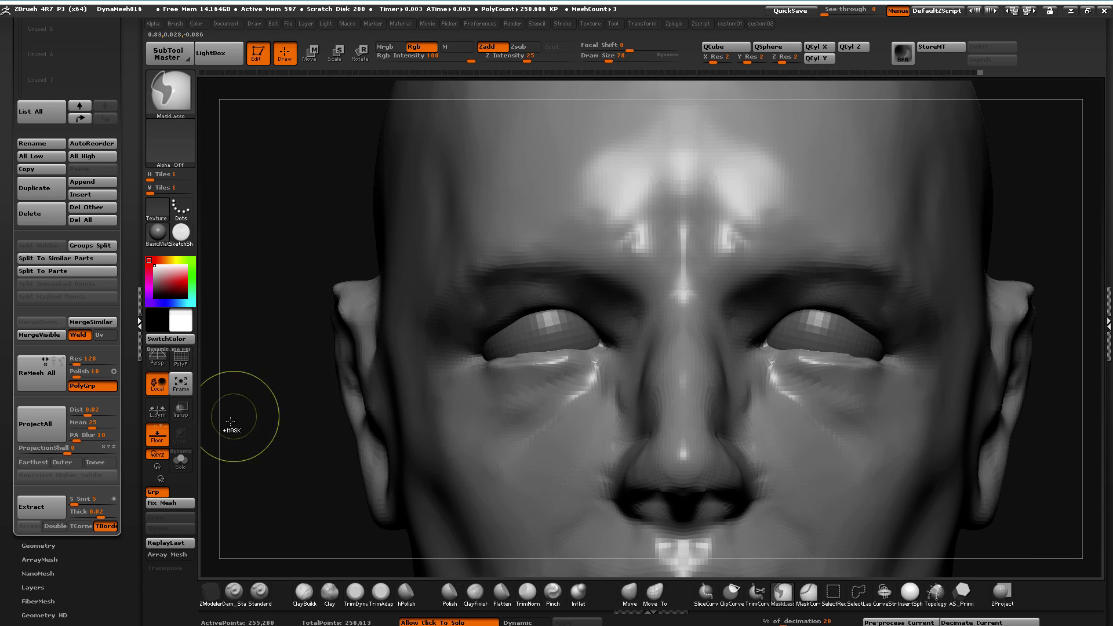
# Reshape the lower eyelids and outer eye corners with the Move brush at draw size 78, keeping the upper lids masked
pyautogui.click(619, 600)
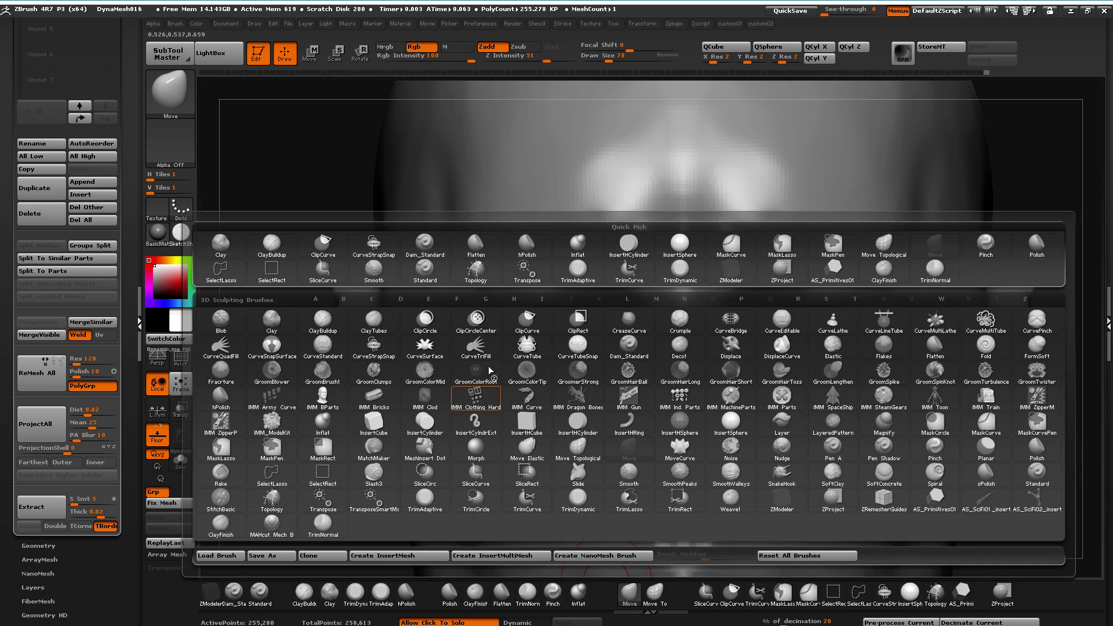
pyautogui.moveTo(490, 373); pyautogui.dragTo(471, 365)
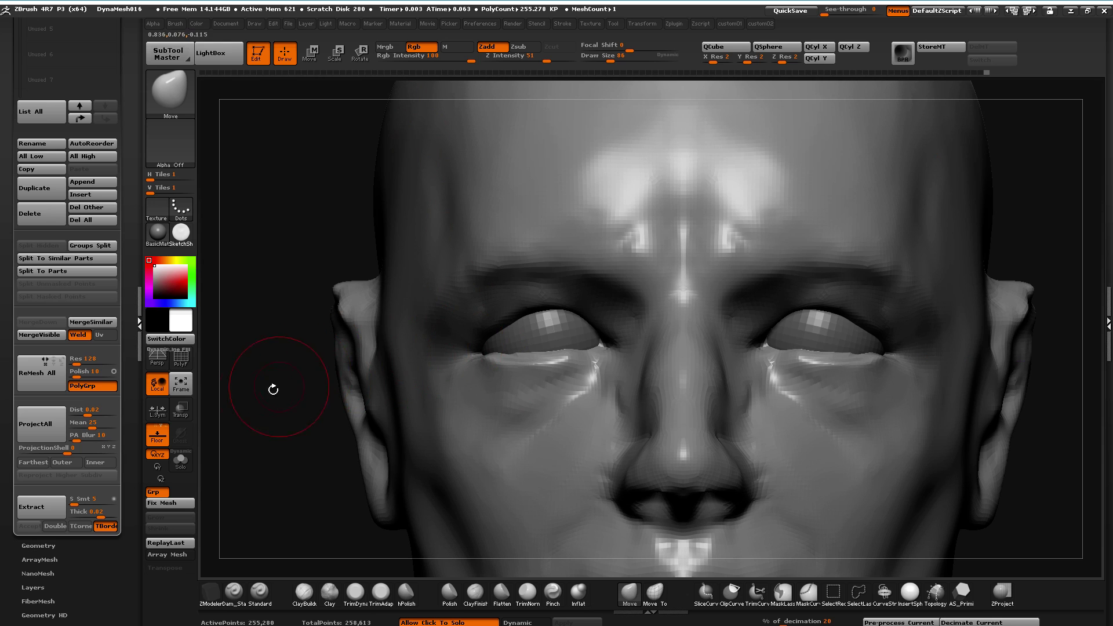
pyautogui.moveTo(277, 387); pyautogui.dragTo(444, 368)
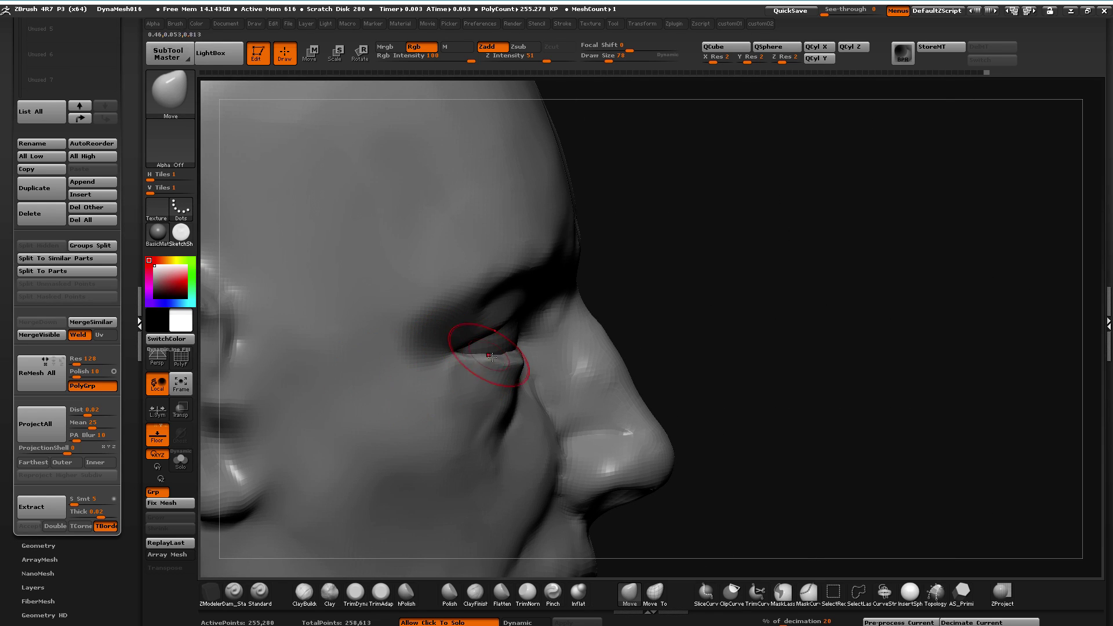
pyautogui.moveTo(745, 455); pyautogui.dragTo(533, 372)
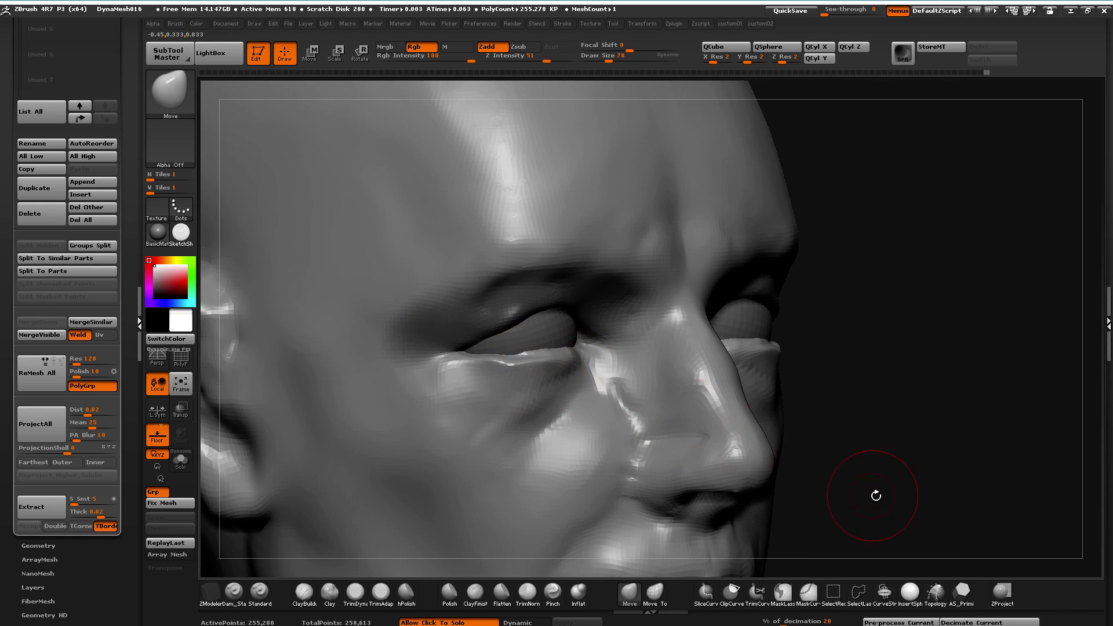
pyautogui.moveTo(873, 495); pyautogui.dragTo(703, 390)
pyautogui.moveTo(293, 368); pyautogui.dragTo(423, 358)
pyautogui.moveTo(804, 462); pyautogui.dragTo(582, 402)
pyautogui.moveTo(481, 373); pyautogui.dragTo(485, 364)
pyautogui.moveTo(408, 375); pyautogui.dragTo(524, 371)
# Invert the mask and reshape the outer upper eyelids with the Move brush at draw sizes 110 and 106
pyautogui.keyDown('ctrl'); pyautogui.click(735, 465); pyautogui.keyUp('ctrl')
pyautogui.moveTo(735, 465)
pyautogui.mouseDown()
pyautogui.moveTo(495, 310)
pyautogui.moveTo(525, 294)
pyautogui.moveTo(534, 322)
pyautogui.mouseUp()
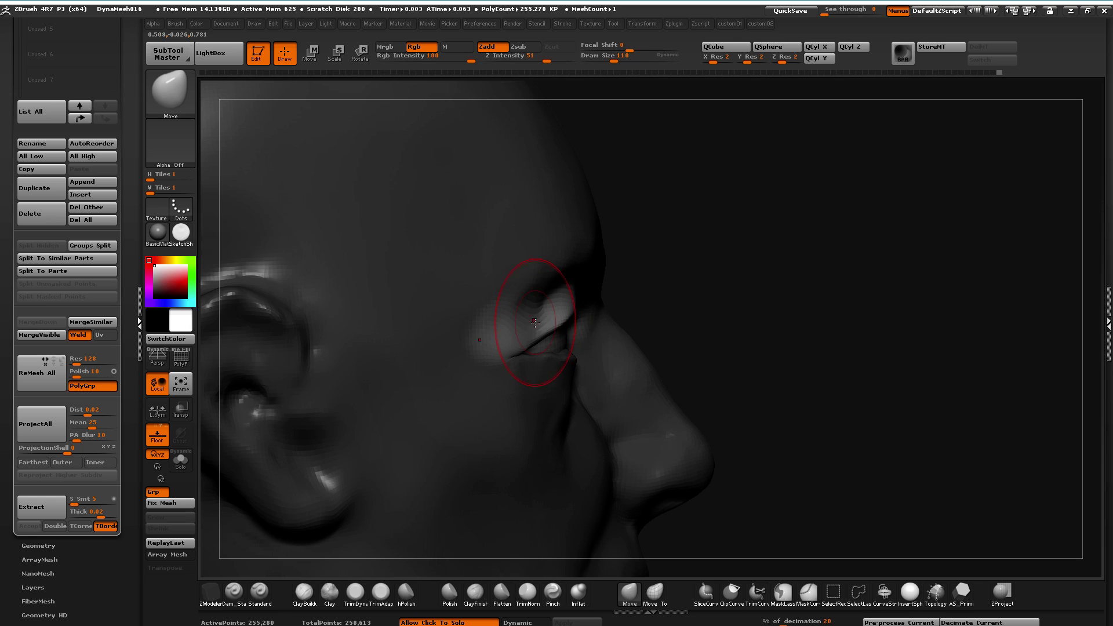
pyautogui.moveTo(710, 390); pyautogui.dragTo(541, 292)
pyautogui.moveTo(697, 366); pyautogui.dragTo(534, 286)
pyautogui.moveTo(717, 350); pyautogui.dragTo(460, 282)
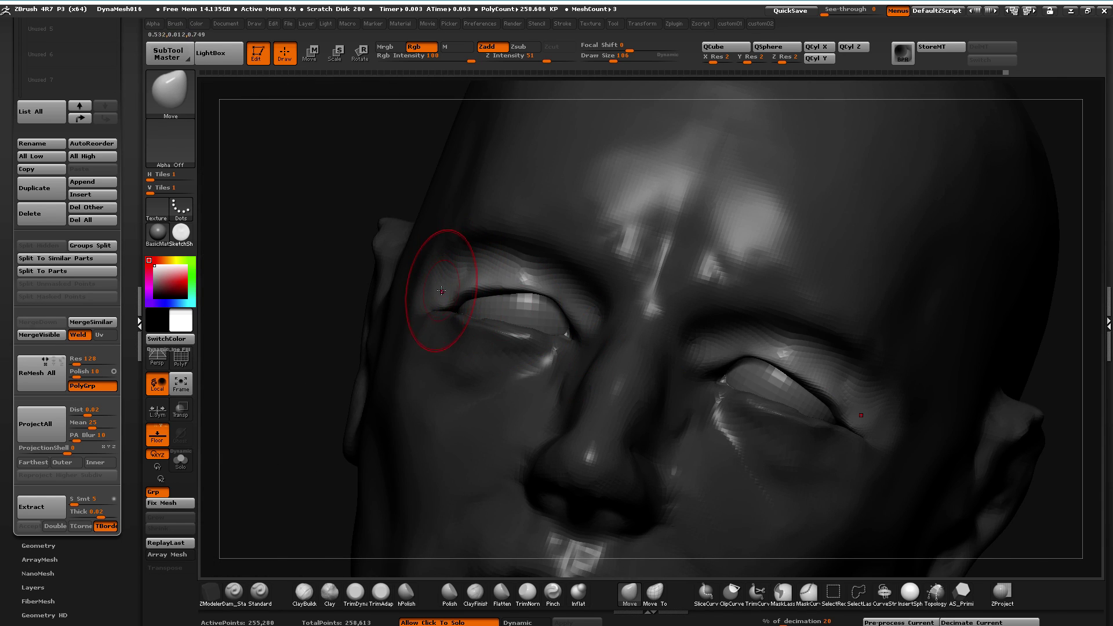
# Refine the curve and fold of the upper eyelids with the Move brush, reducing the draw size to 74
pyautogui.moveTo(253, 286); pyautogui.dragTo(247, 353)
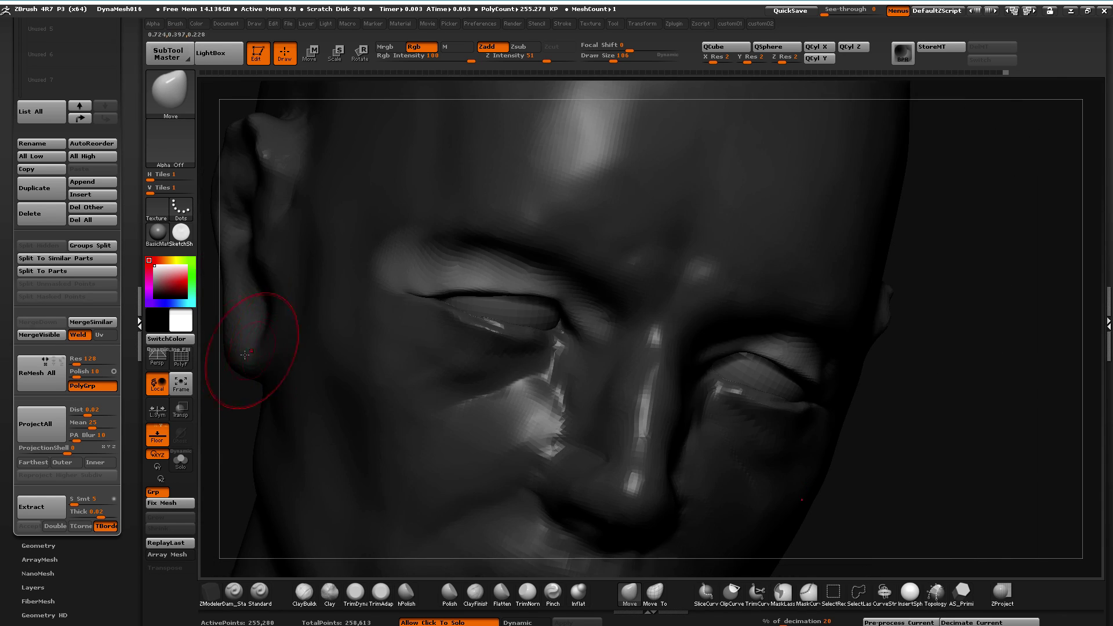
pyautogui.keyDown('shift'); pyautogui.moveTo(933, 533); pyautogui.dragTo(928, 506); pyautogui.keyUp('shift')
pyautogui.moveTo(305, 383)
pyautogui.mouseDown()
pyautogui.moveTo(263, 352)
pyautogui.moveTo(296, 335)
pyautogui.moveTo(286, 354)
pyautogui.moveTo(427, 385)
pyautogui.moveTo(409, 347)
pyautogui.moveTo(402, 380)
pyautogui.moveTo(282, 364)
pyautogui.moveTo(371, 435)
pyautogui.moveTo(405, 259)
pyautogui.moveTo(438, 262)
pyautogui.mouseUp()
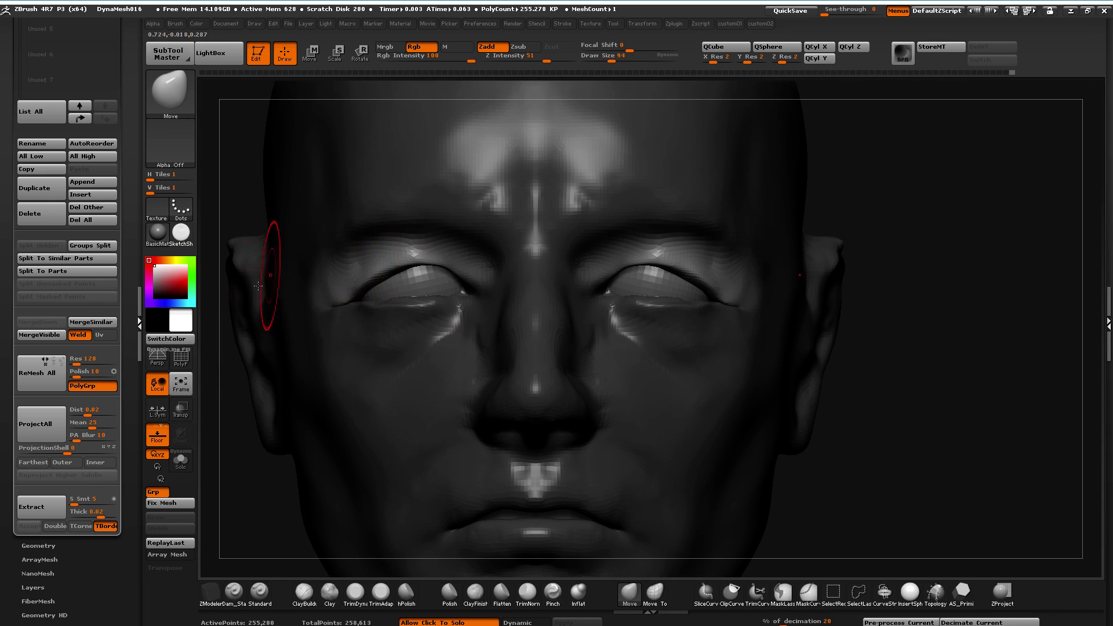
pyautogui.moveTo(236, 461); pyautogui.dragTo(319, 324)
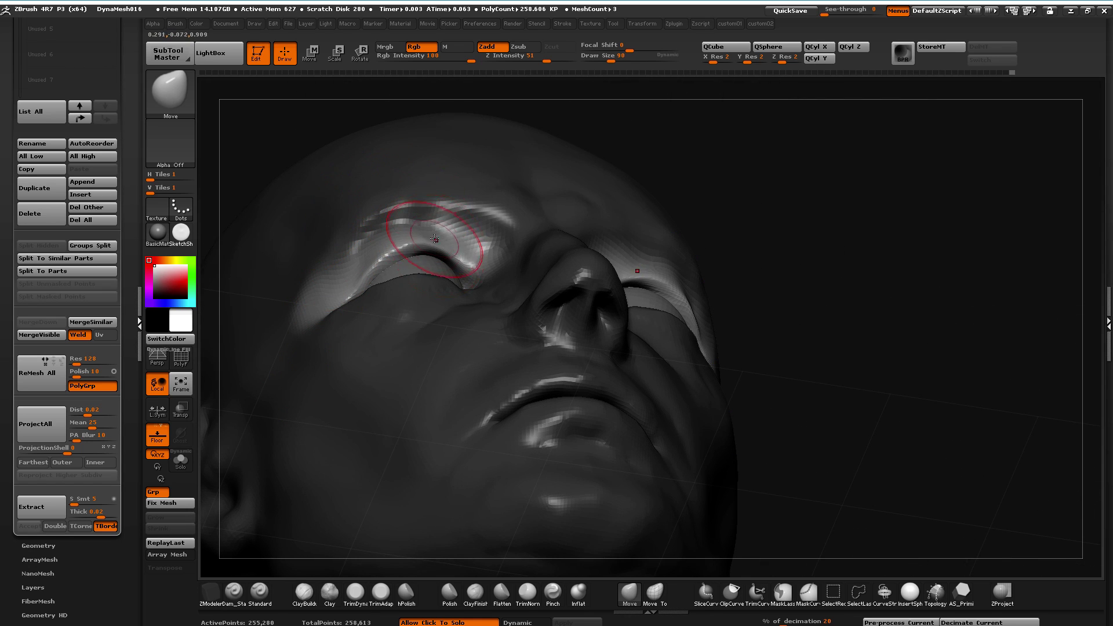
pyautogui.moveTo(291, 155); pyautogui.dragTo(264, 417)
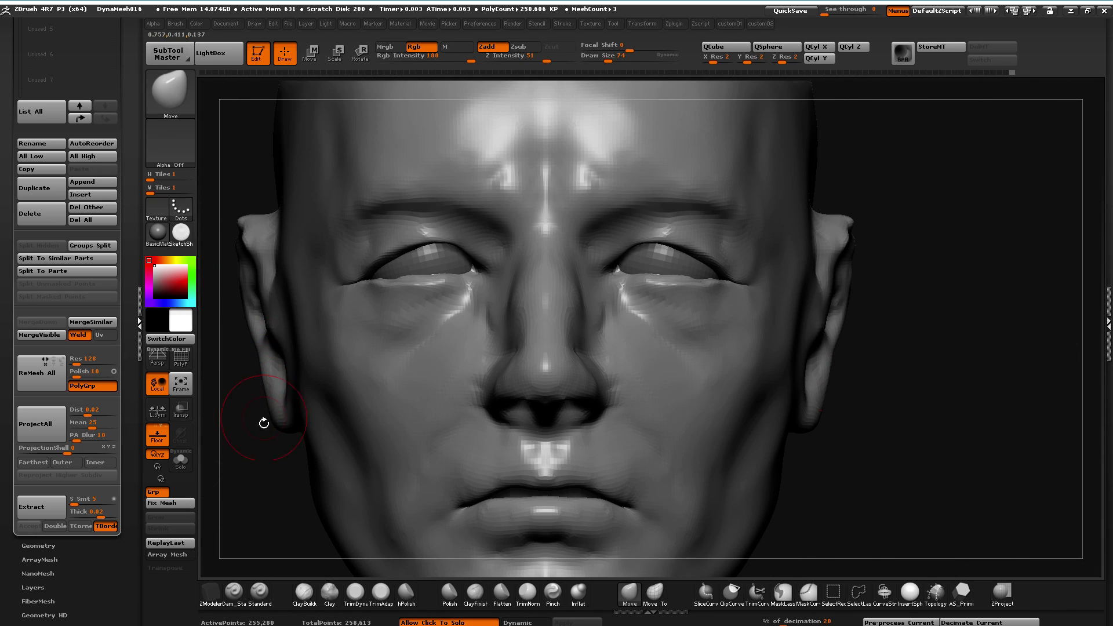
pyautogui.hotkey('ctrl', 'i')
pyautogui.moveTo(376, 256); pyautogui.dragTo(382, 234)
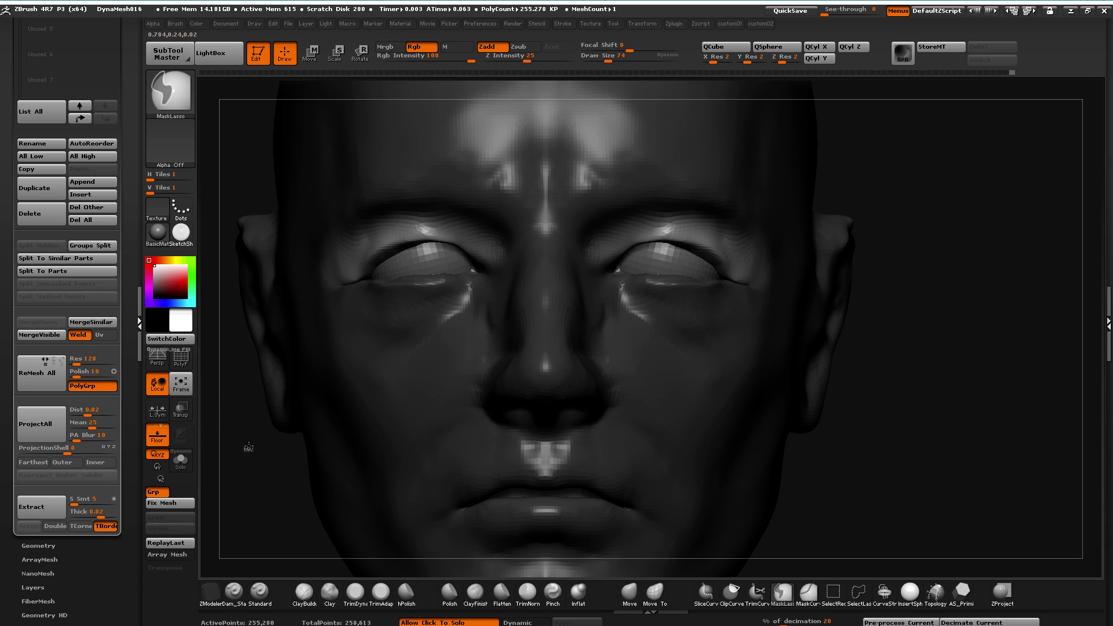
# Invert the mask and carve the rim of the lower eyelids with the Dam_Standard brush at draw size 42
pyautogui.keyDown('ctrl'); pyautogui.moveTo(244, 447); pyautogui.dragTo(255, 440); pyautogui.keyUp('ctrl')
pyautogui.moveTo(400, 276)
pyautogui.mouseDown()
pyautogui.moveTo(418, 273)
pyautogui.moveTo(404, 274)
pyautogui.mouseUp()
pyautogui.click(234, 589)
pyautogui.keyDown('alt'); pyautogui.moveTo(271, 508); pyautogui.dragTo(277, 471); pyautogui.keyUp('alt')
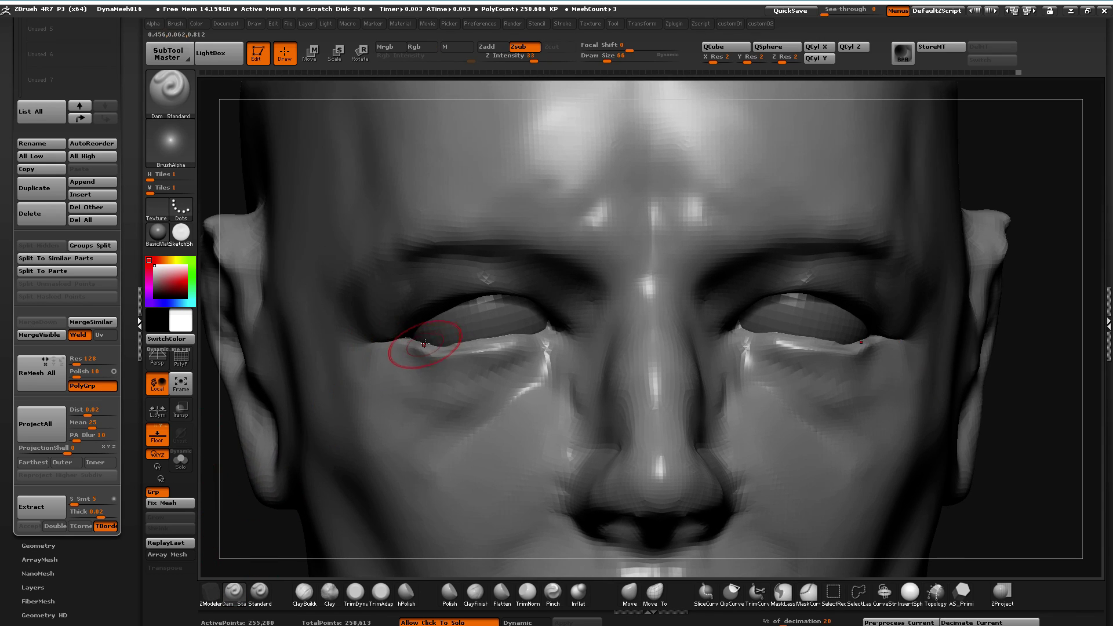
pyautogui.moveTo(426, 342); pyautogui.dragTo(501, 339)
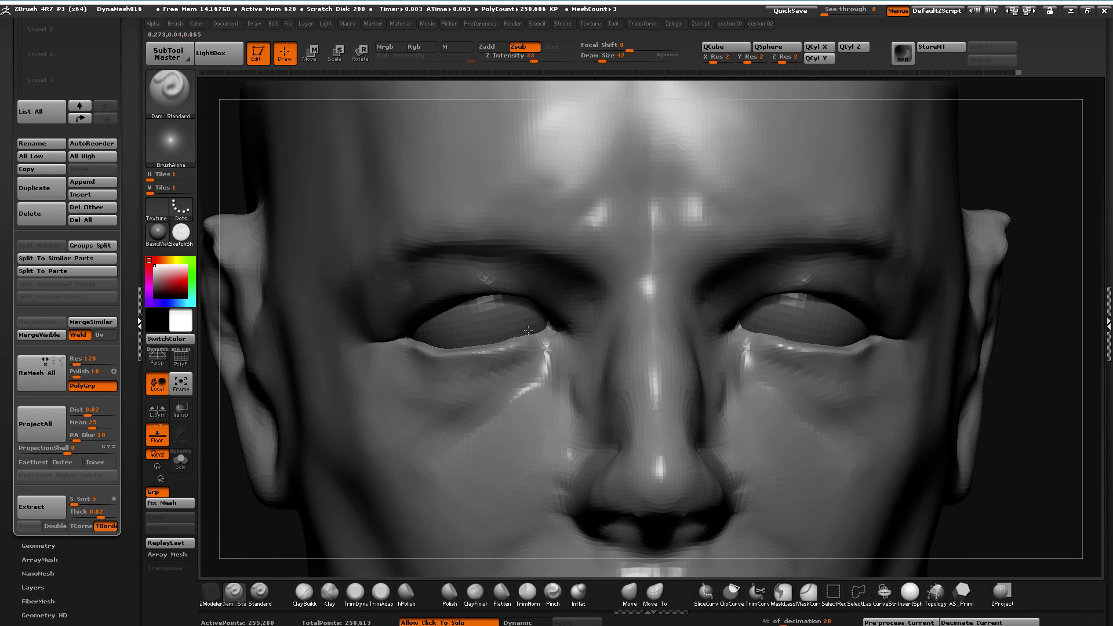
pyautogui.moveTo(429, 354); pyautogui.dragTo(523, 342)
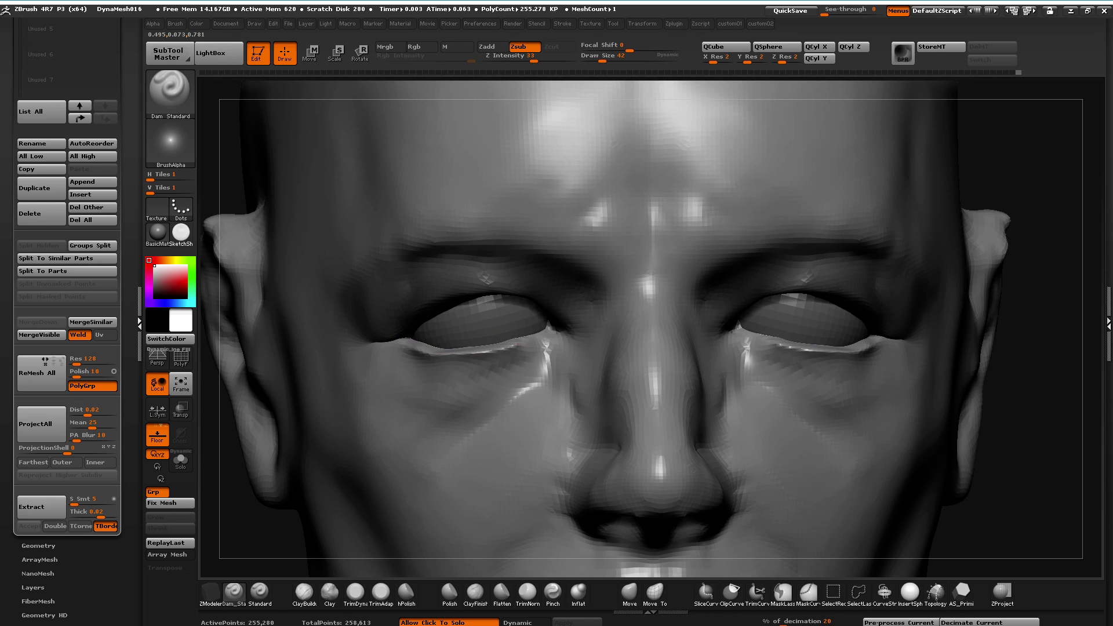
# Undo the last eyelid strokes, carve the eye-bag crease with the Dam_Standard brush at draw size 42, and smooth it
pyautogui.moveTo(408, 342); pyautogui.dragTo(513, 360)
pyautogui.hotkey('ctrl', 'z')
pyautogui.hotkey('ctrl', 'z')
pyautogui.moveTo(398, 361); pyautogui.dragTo(536, 363)
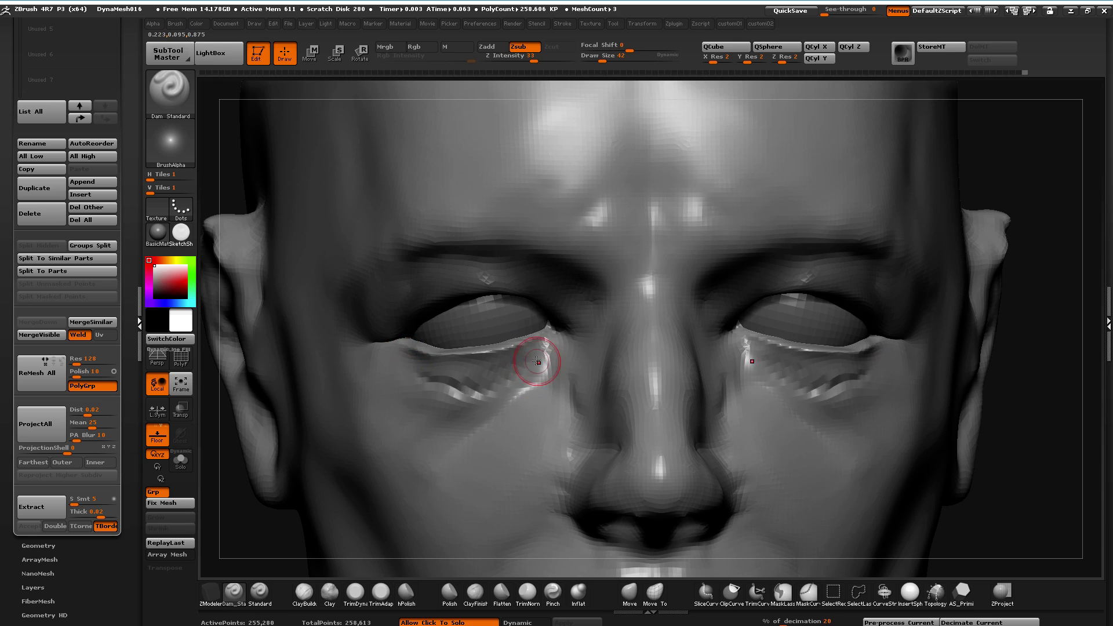
pyautogui.keyDown('shift'); pyautogui.moveTo(457, 381); pyautogui.dragTo(422, 371); pyautogui.keyUp('shift')
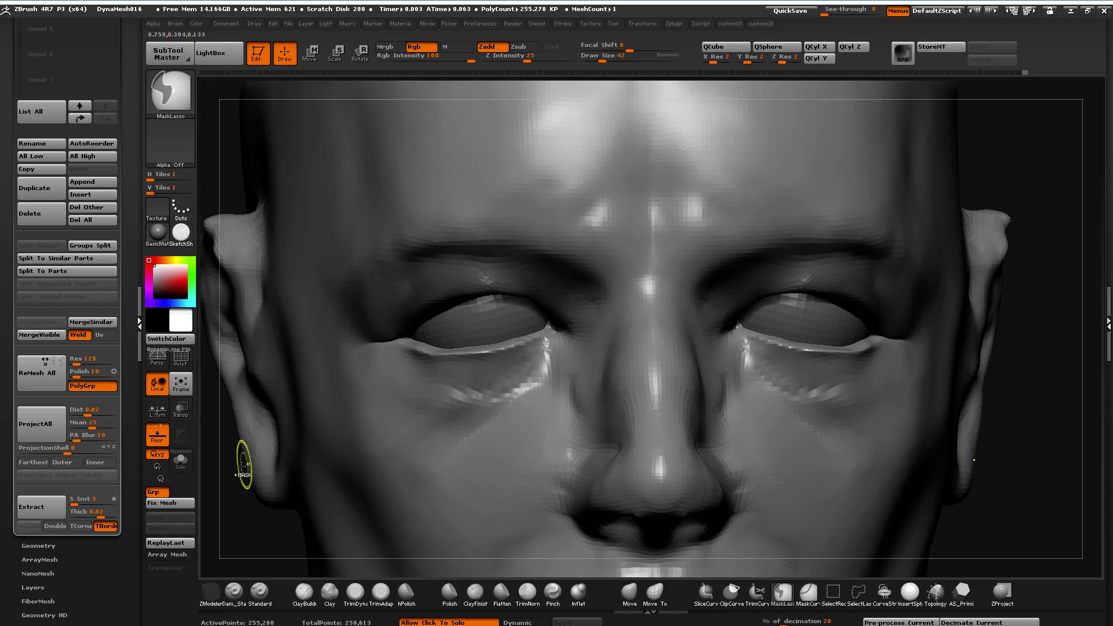
# Invert the mask, carve the upper eyelid edge with the Dam_Standard brush, and smooth its outer corner
pyautogui.keyDown('ctrl'); pyautogui.click(230, 486); pyautogui.keyUp('ctrl')
pyautogui.moveTo(446, 299)
pyautogui.mouseDown()
pyautogui.moveTo(537, 315)
pyautogui.moveTo(397, 326)
pyautogui.moveTo(475, 294)
pyautogui.moveTo(543, 304)
pyautogui.mouseUp()
pyautogui.moveTo(403, 316)
pyautogui.keyDown('shift'); pyautogui.mouseDown()
pyautogui.moveTo(534, 308)
pyautogui.moveTo(460, 293)
pyautogui.moveTo(386, 328)
pyautogui.mouseUp(); pyautogui.keyUp('shift')
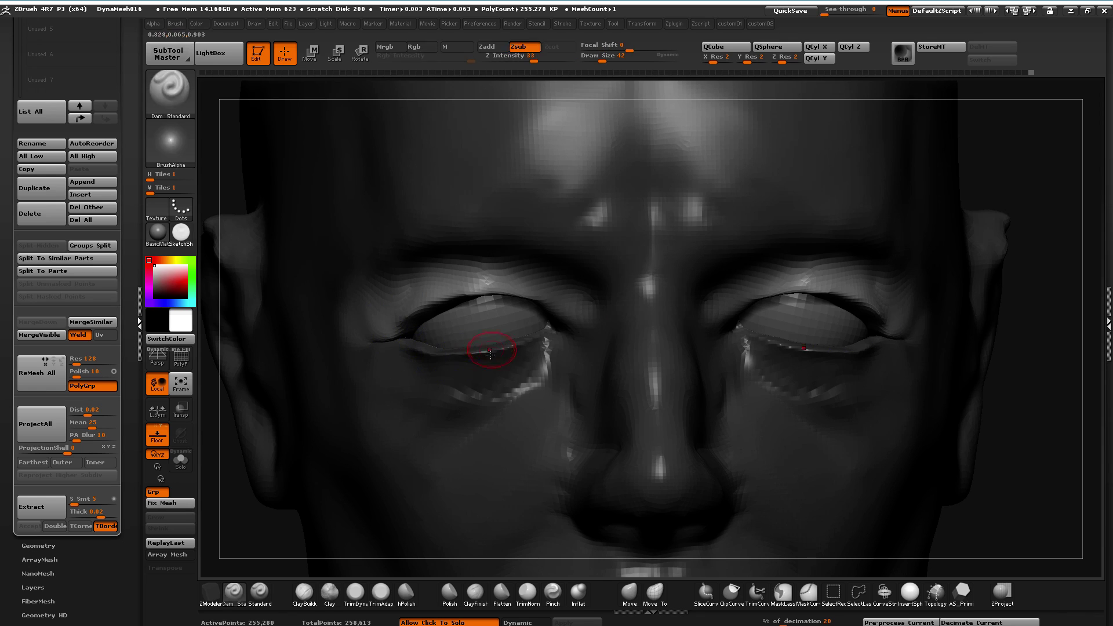
# Clear the mask and smooth the lower eyelids, eye-bag creases and upper eyelids
pyautogui.keyDown('ctrl'); pyautogui.moveTo(252, 508); pyautogui.dragTo(225, 524); pyautogui.keyUp('ctrl')
pyautogui.keyDown('shift'); pyautogui.moveTo(509, 348); pyautogui.dragTo(408, 356); pyautogui.keyUp('shift')
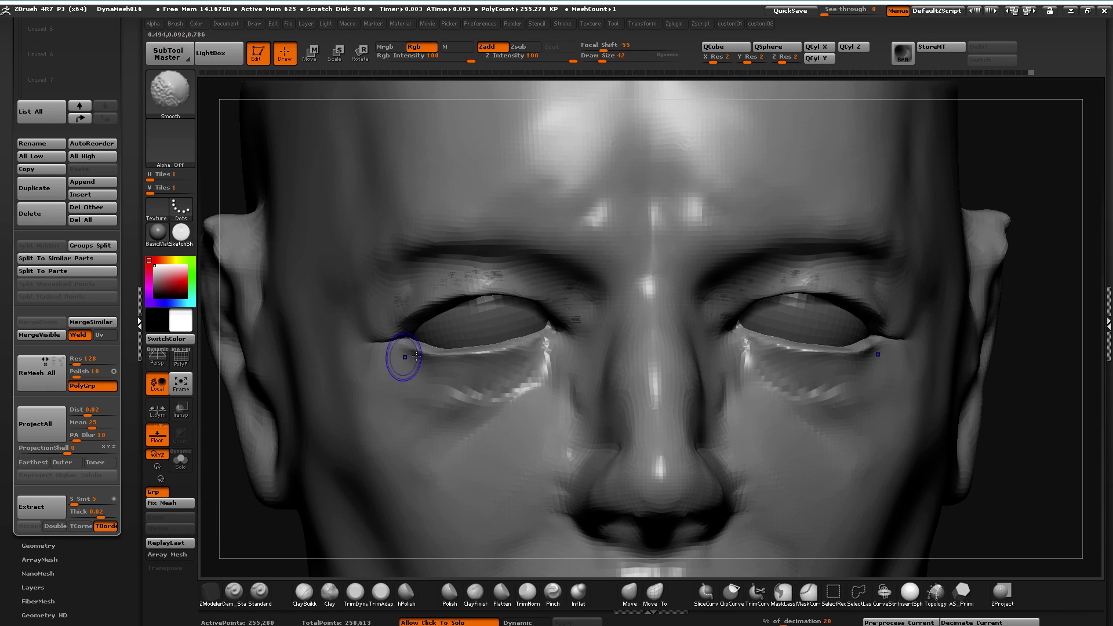
pyautogui.keyDown('shift'); pyautogui.moveTo(440, 395); pyautogui.dragTo(503, 398); pyautogui.keyUp('shift')
pyautogui.keyDown('shift'); pyautogui.moveTo(416, 287); pyautogui.dragTo(568, 304); pyautogui.keyUp('shift')
# Adjust the upper eyelids with the Move brush at draw size 34 and smooth the area beneath the eyes
pyautogui.keyDown('alt'); pyautogui.moveTo(1009, 497); pyautogui.dragTo(932, 429); pyautogui.keyUp('alt')
pyautogui.moveTo(312, 412)
pyautogui.mouseDown()
pyautogui.moveTo(286, 417)
pyautogui.moveTo(305, 415)
pyautogui.moveTo(320, 432)
pyautogui.moveTo(456, 258)
pyautogui.mouseUp()
pyautogui.click(629, 595)
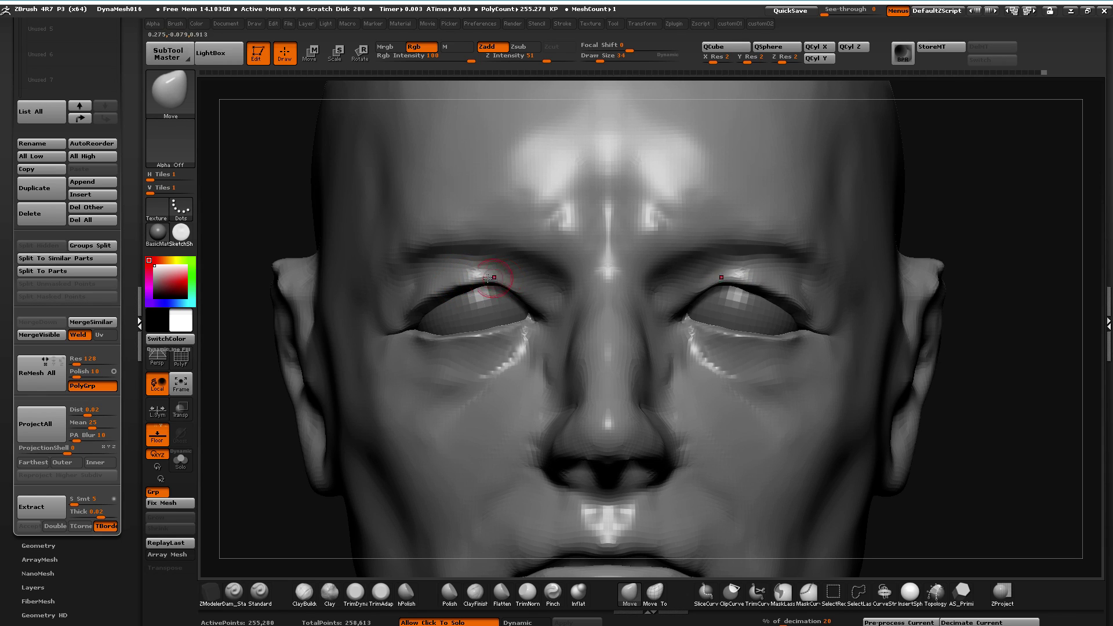
pyautogui.moveTo(227, 425)
pyautogui.keyDown('alt'); pyautogui.mouseDown()
pyautogui.moveTo(234, 394)
pyautogui.moveTo(256, 412)
pyautogui.moveTo(281, 410)
pyautogui.mouseUp(); pyautogui.keyUp('alt')
pyautogui.moveTo(330, 368)
pyautogui.mouseDown()
pyautogui.moveTo(348, 364)
pyautogui.moveTo(338, 283)
pyautogui.moveTo(324, 342)
pyautogui.mouseUp()
pyautogui.moveTo(497, 346)
pyautogui.keyDown('shift'); pyautogui.mouseDown()
pyautogui.moveTo(465, 354)
pyautogui.moveTo(471, 363)
pyautogui.mouseUp(); pyautogui.keyUp('shift')
pyautogui.keyDown('shift'); pyautogui.moveTo(256, 318); pyautogui.dragTo(268, 353); pyautogui.keyUp('shift')
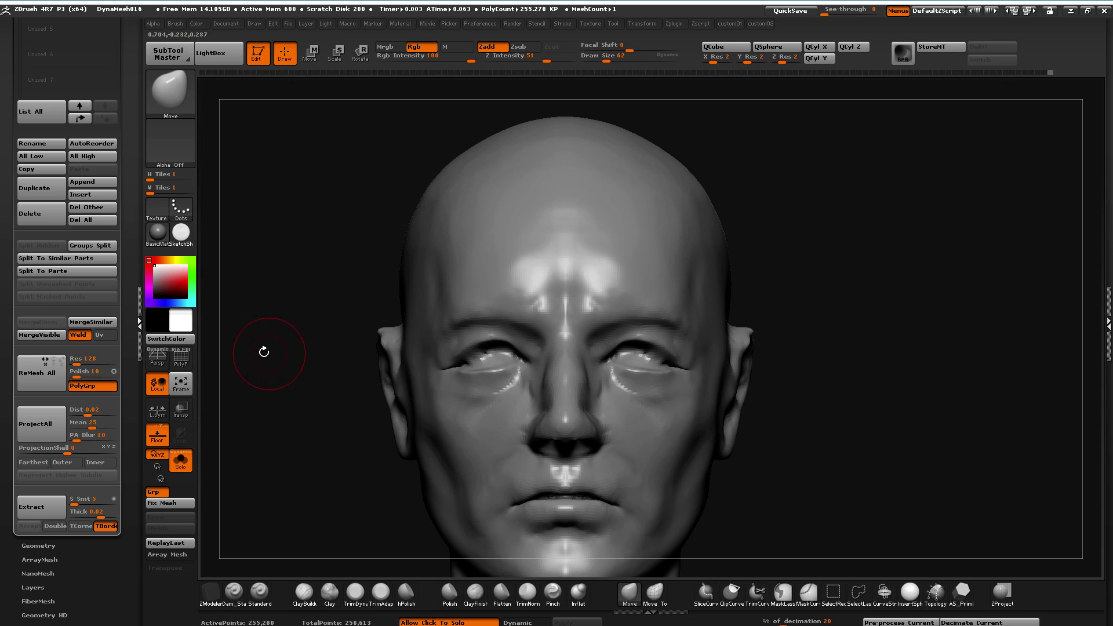
pyautogui.moveTo(447, 345)
pyautogui.keyDown('shift'); pyautogui.mouseDown()
pyautogui.moveTo(458, 354)
pyautogui.moveTo(427, 355)
pyautogui.moveTo(447, 331)
pyautogui.moveTo(521, 377)
pyautogui.moveTo(424, 359)
pyautogui.moveTo(537, 350)
pyautogui.moveTo(484, 401)
pyautogui.mouseUp(); pyautogui.keyUp('shift')
pyautogui.hotkey('ctrl', 'z')
# Isolate the areas around both eyes with an inverted lasso mask and reposition them with a horizontal Transpose Move line
pyautogui.keyDown('ctrl'); pyautogui.moveTo(437, 326); pyautogui.dragTo(440, 328); pyautogui.keyUp('ctrl')
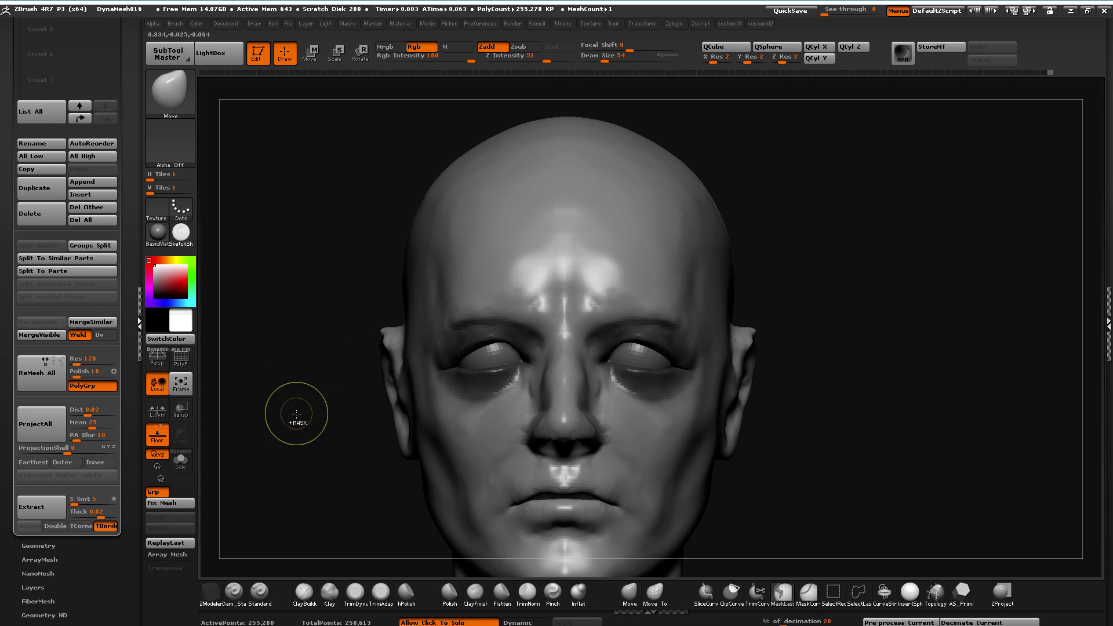
pyautogui.keyDown('ctrl'); pyautogui.click(281, 420); pyautogui.keyUp('ctrl')
pyautogui.press('w')
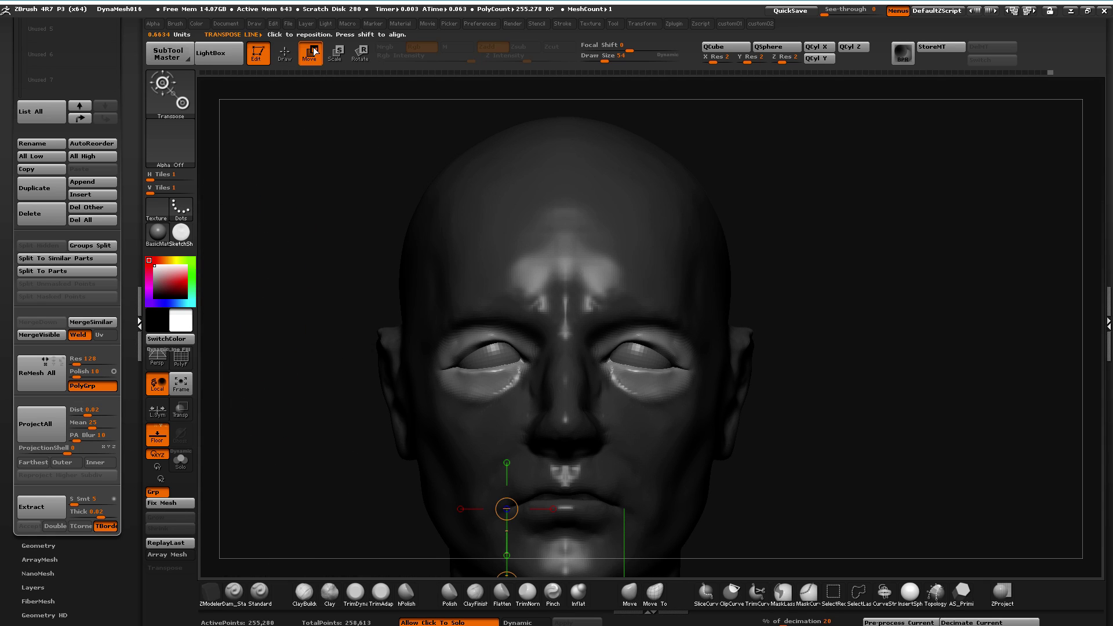
pyautogui.moveTo(500, 379); pyautogui.dragTo(314, 379)
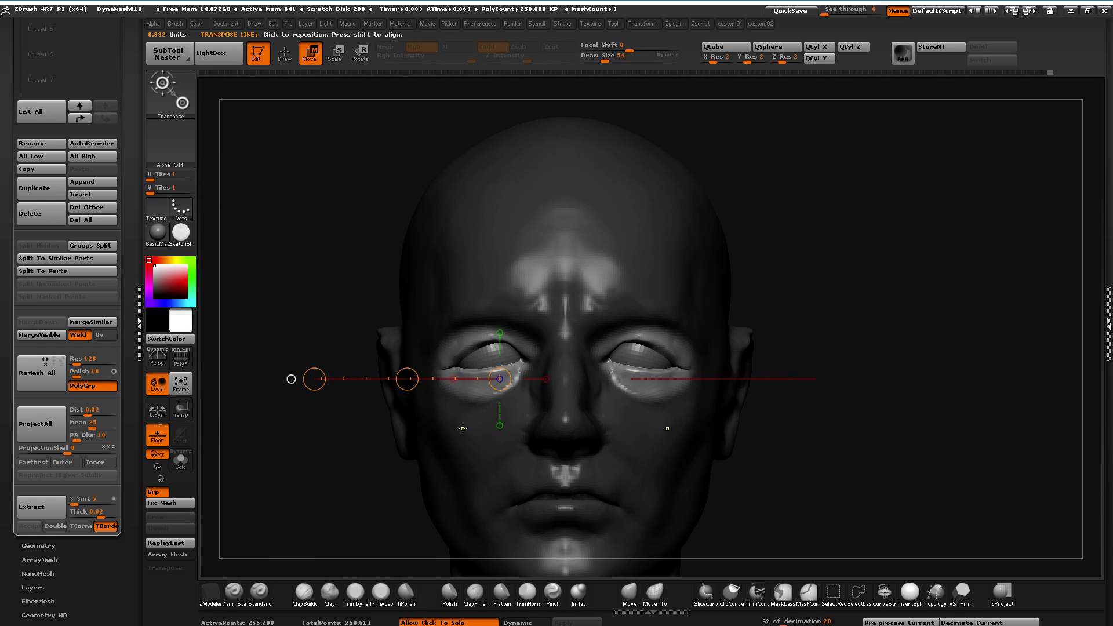
pyautogui.moveTo(407, 379); pyautogui.dragTo(468, 500)
pyautogui.moveTo(468, 444); pyautogui.dragTo(466, 444)
pyautogui.keyDown('alt'); pyautogui.moveTo(340, 443); pyautogui.dragTo(274, 419); pyautogui.keyUp('alt')
pyautogui.keyDown('alt'); pyautogui.moveTo(284, 426); pyautogui.dragTo(382, 280); pyautogui.keyUp('alt')
pyautogui.moveTo(422, 314); pyautogui.dragTo(450, 299)
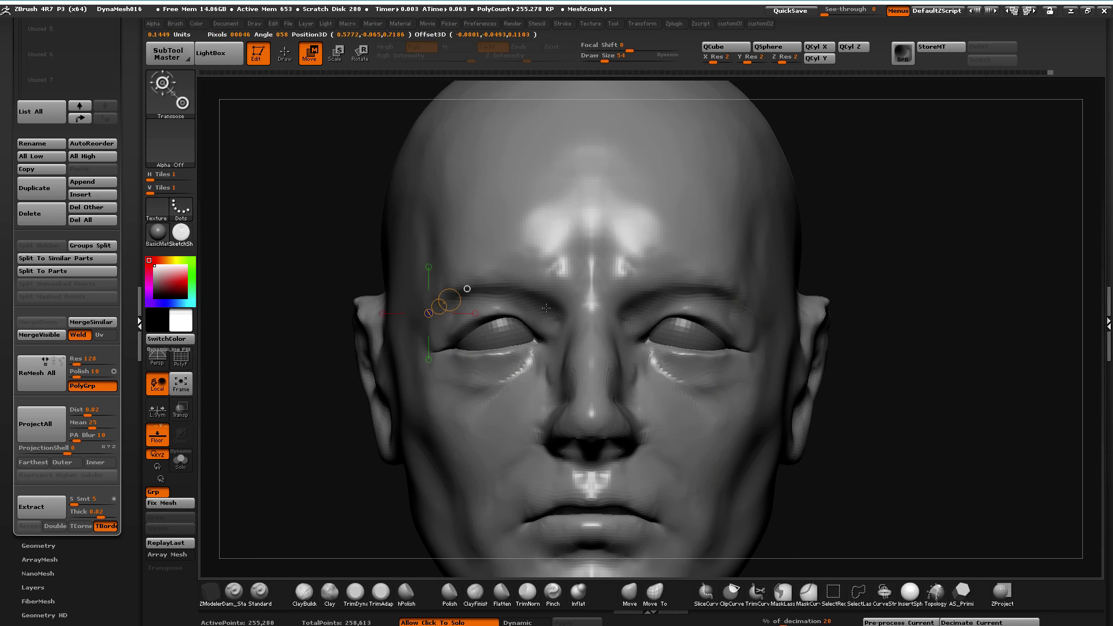
pyautogui.press('q')
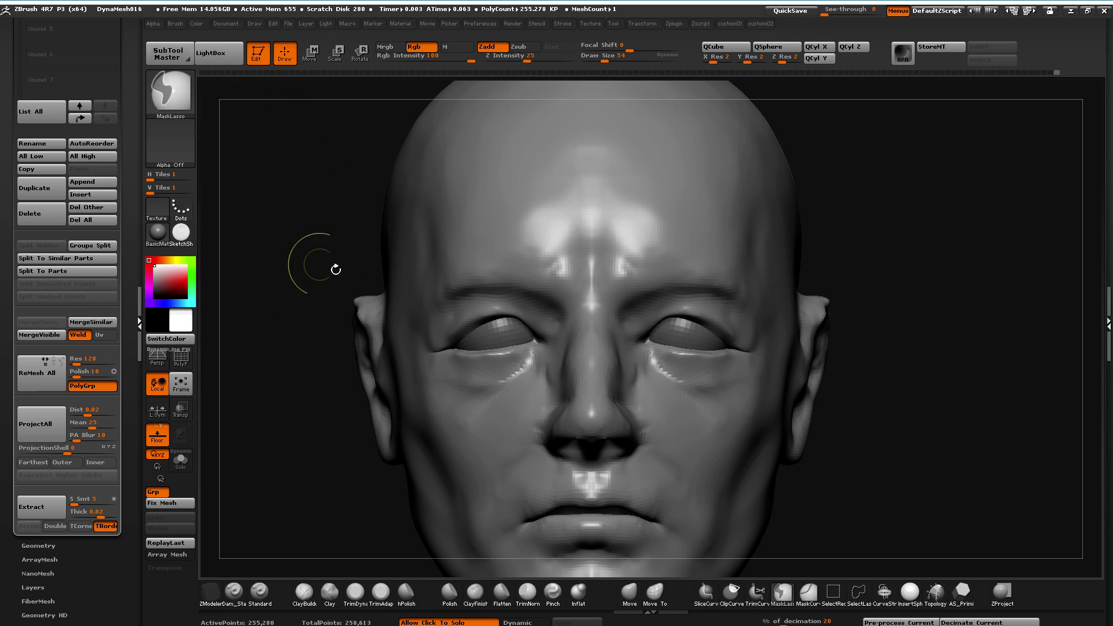
# Mask the brow areas above both eyes with MaskLasso, soften the mask edges, and invert the mask
pyautogui.moveTo(431, 322)
pyautogui.keyDown('ctrl'); pyautogui.mouseDown()
pyautogui.moveTo(458, 302)
pyautogui.moveTo(559, 313)
pyautogui.moveTo(423, 330)
pyautogui.mouseUp(); pyautogui.keyUp('ctrl')
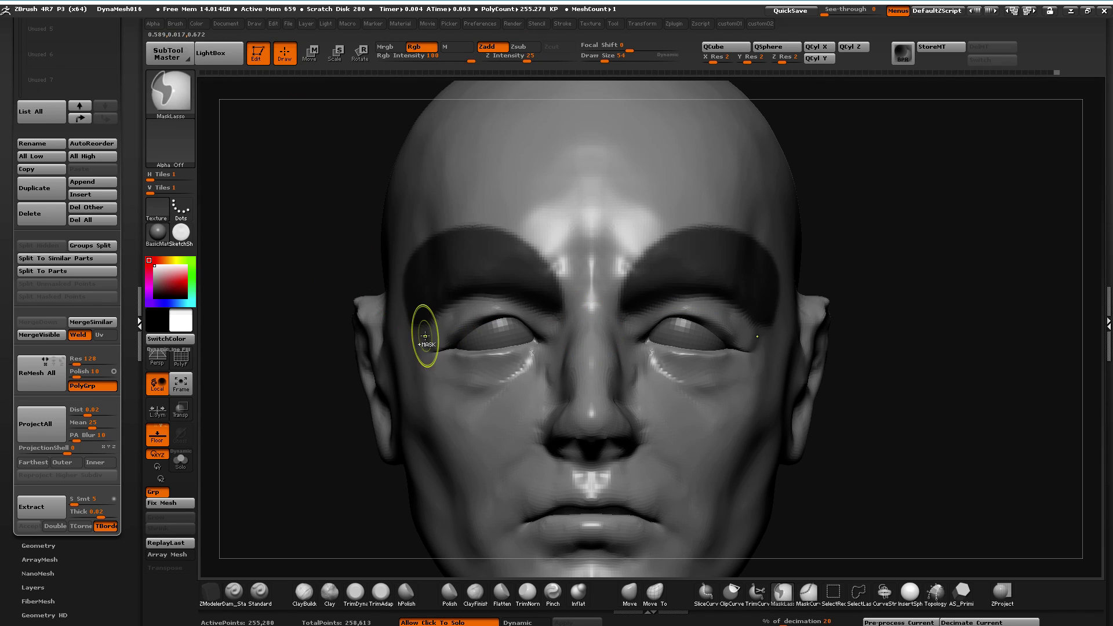
pyautogui.keyDown('ctrl'); pyautogui.click(454, 261); pyautogui.keyUp('ctrl')
pyautogui.moveTo(283, 279); pyautogui.dragTo(364, 220)
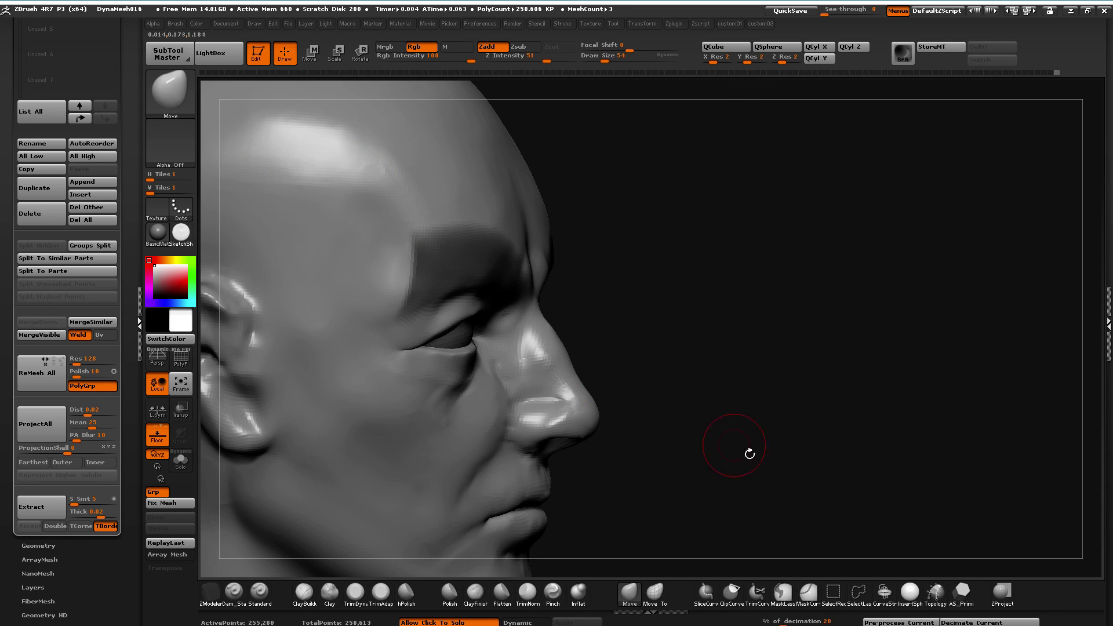
pyautogui.moveTo(740, 447); pyautogui.dragTo(672, 410)
pyautogui.keyDown('ctrl'); pyautogui.click(262, 184); pyautogui.keyUp('ctrl')
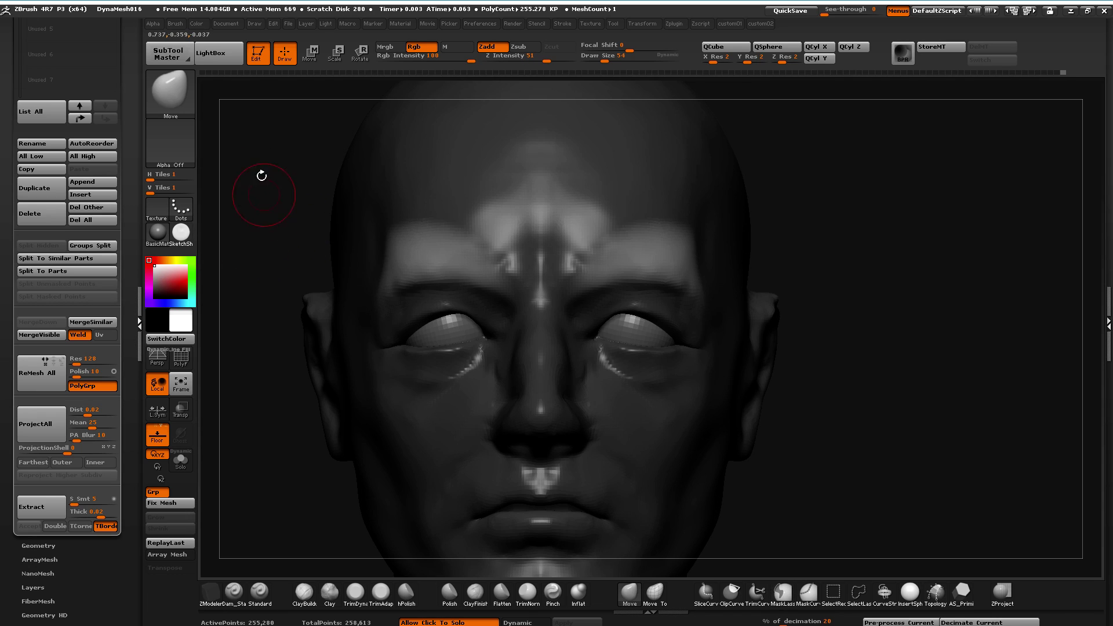
# Rework the MaskLasso mask over both brow areas, soften its edges, invert it, and trim it along the upper eyelids
pyautogui.moveTo(383, 299)
pyautogui.keyDown('ctrl'); pyautogui.mouseDown()
pyautogui.moveTo(498, 251)
pyautogui.moveTo(434, 257)
pyautogui.mouseUp(); pyautogui.keyUp('ctrl')
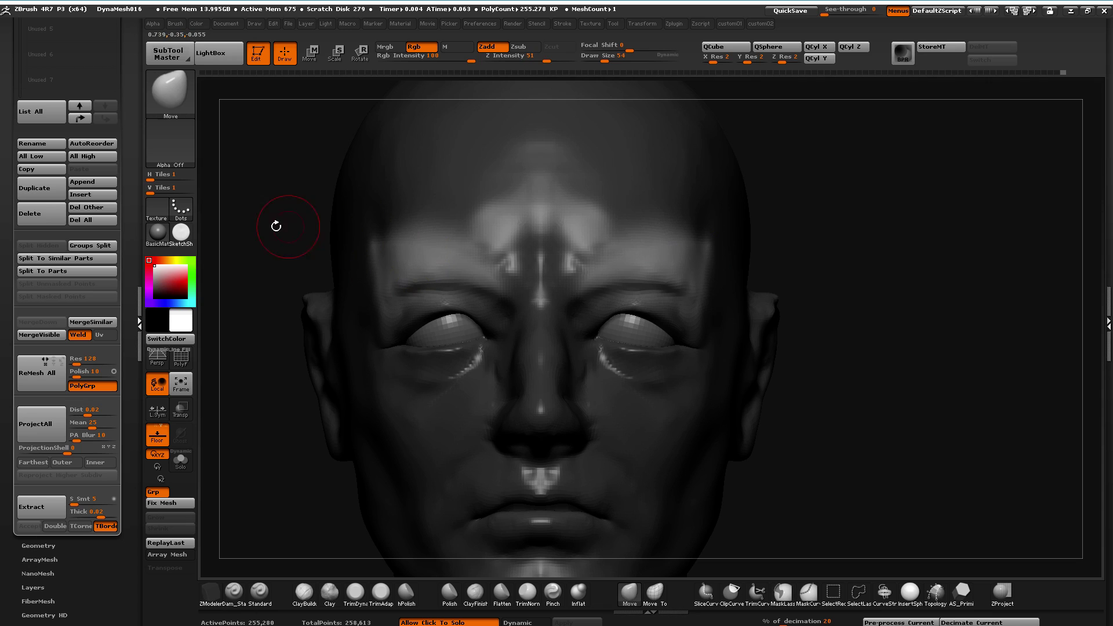
pyautogui.keyDown('ctrl'); pyautogui.moveTo(255, 273); pyautogui.dragTo(246, 268); pyautogui.keyUp('ctrl')
pyautogui.moveTo(387, 255)
pyautogui.keyDown('ctrl'); pyautogui.mouseDown()
pyautogui.moveTo(482, 227)
pyautogui.moveTo(495, 309)
pyautogui.mouseUp(); pyautogui.keyUp('ctrl')
pyautogui.keyDown('ctrl'); pyautogui.moveTo(391, 244); pyautogui.dragTo(394, 247); pyautogui.keyUp('ctrl')
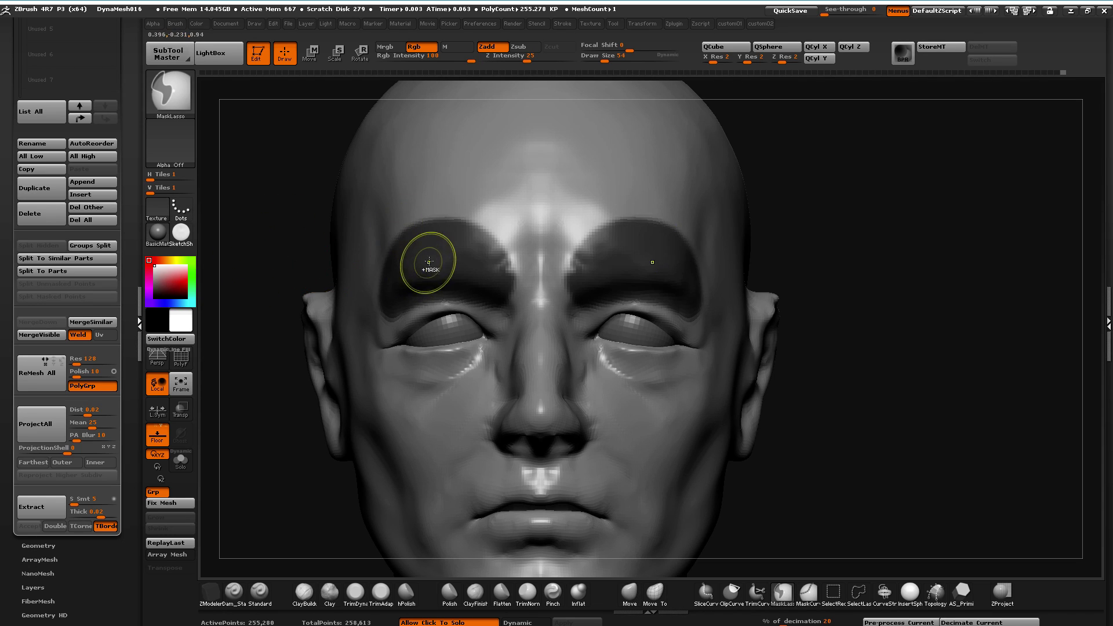
pyautogui.keyDown('ctrl'); pyautogui.click(425, 256); pyautogui.keyUp('ctrl')
pyautogui.keyDown('ctrl'); pyautogui.click(279, 222); pyautogui.keyUp('ctrl')
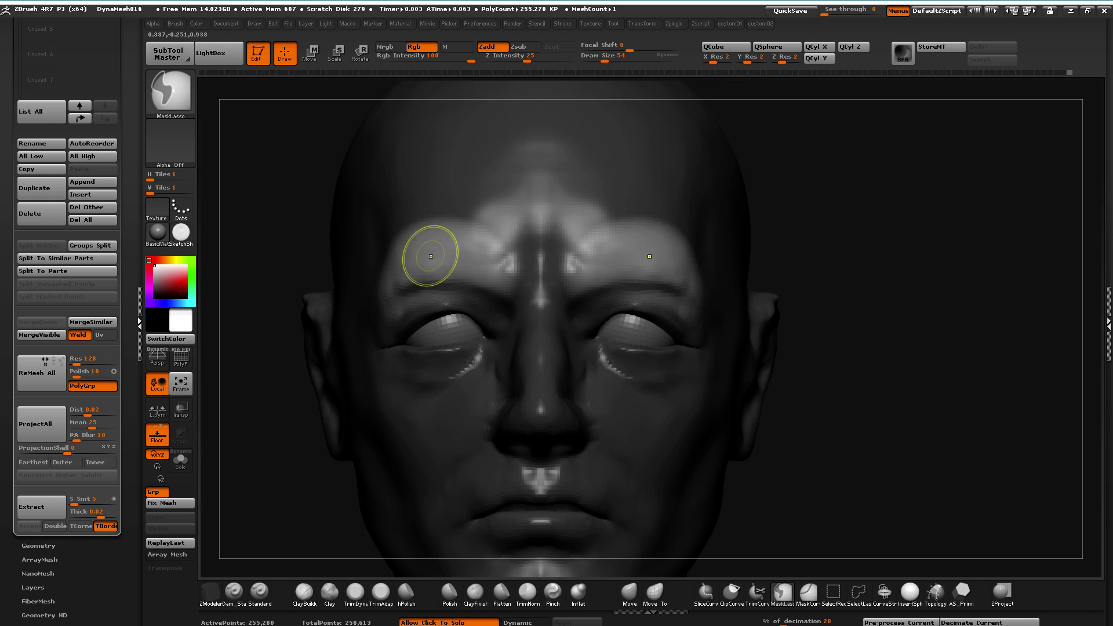
pyautogui.moveTo(225, 293); pyautogui.dragTo(509, 303)
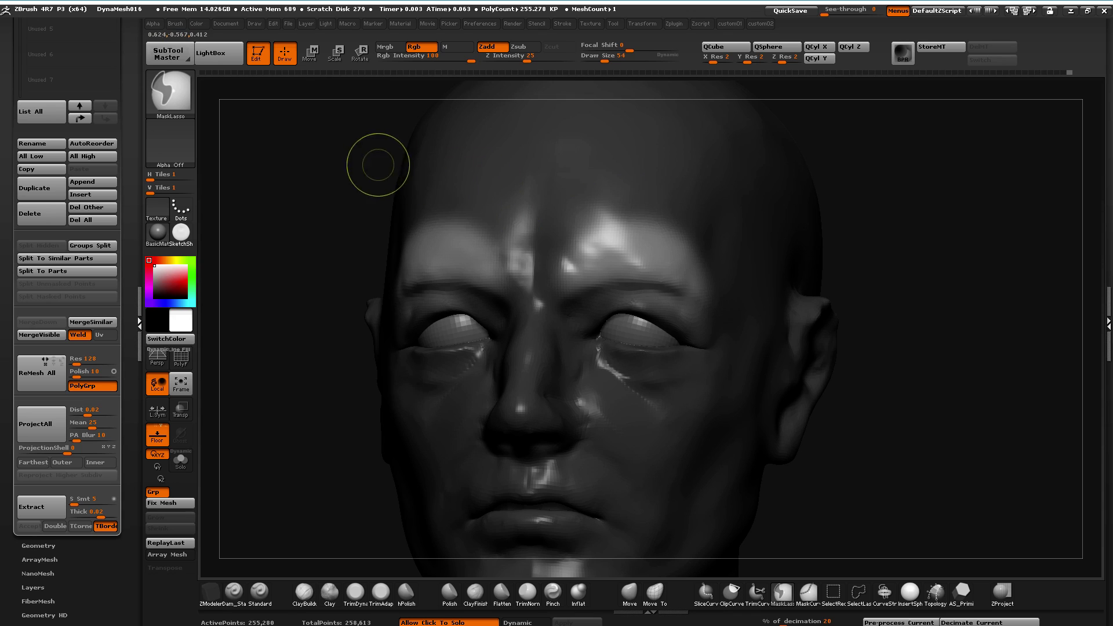
pyautogui.moveTo(293, 172); pyautogui.dragTo(301, 194)
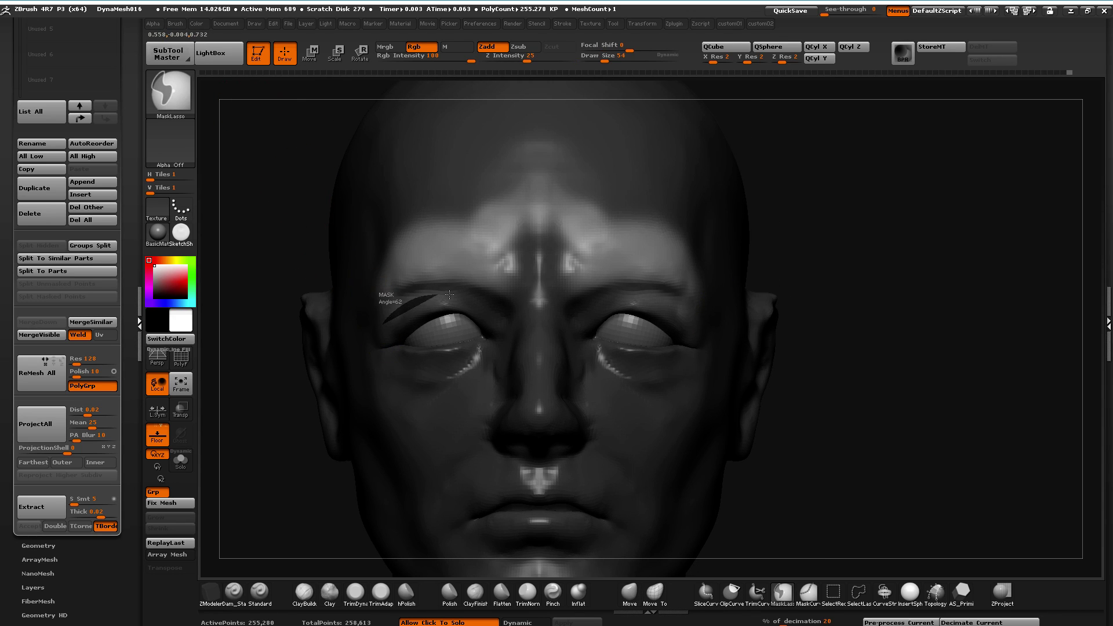
pyautogui.keyDown('ctrl'); pyautogui.moveTo(444, 295); pyautogui.dragTo(405, 307); pyautogui.keyUp('ctrl')
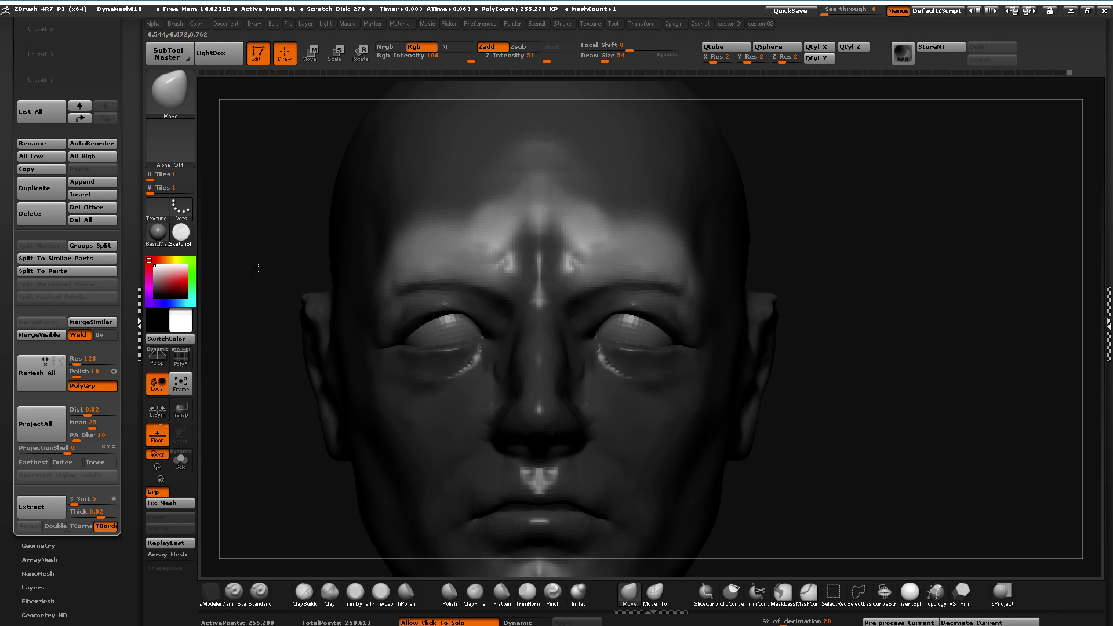
# Reposition the brow areas with a vertical and a horizontal Transpose Move line, and clear the mask
pyautogui.click(310, 54)
pyautogui.moveTo(433, 266)
pyautogui.mouseDown()
pyautogui.moveTo(442, 369)
pyautogui.moveTo(432, 407)
pyautogui.mouseUp()
pyautogui.moveTo(432, 336); pyautogui.dragTo(436, 348)
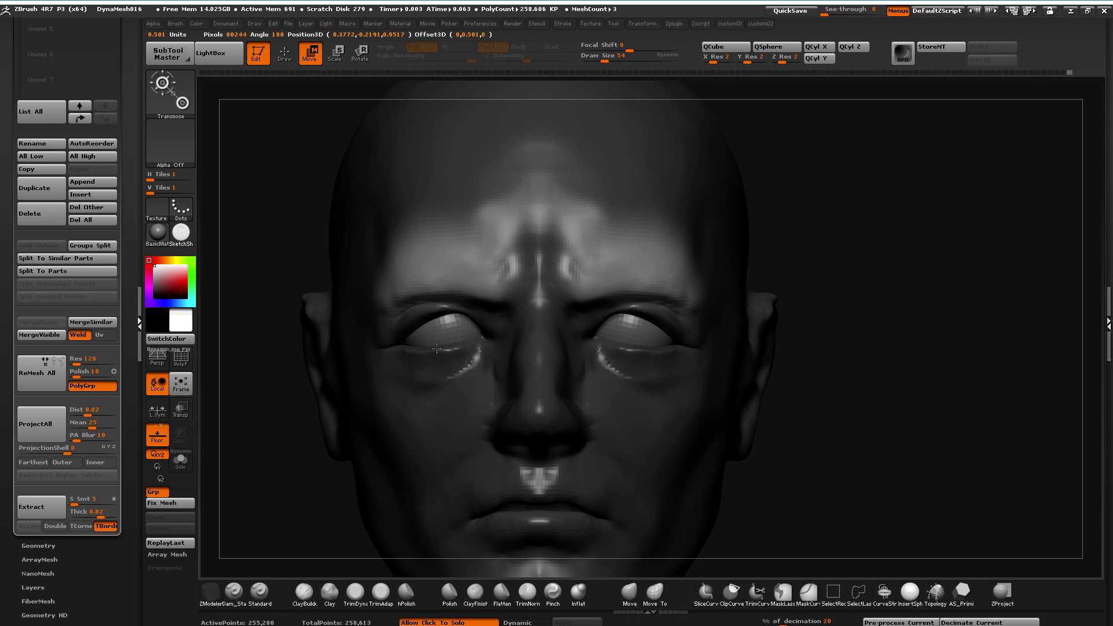
pyautogui.moveTo(278, 437); pyautogui.dragTo(291, 394)
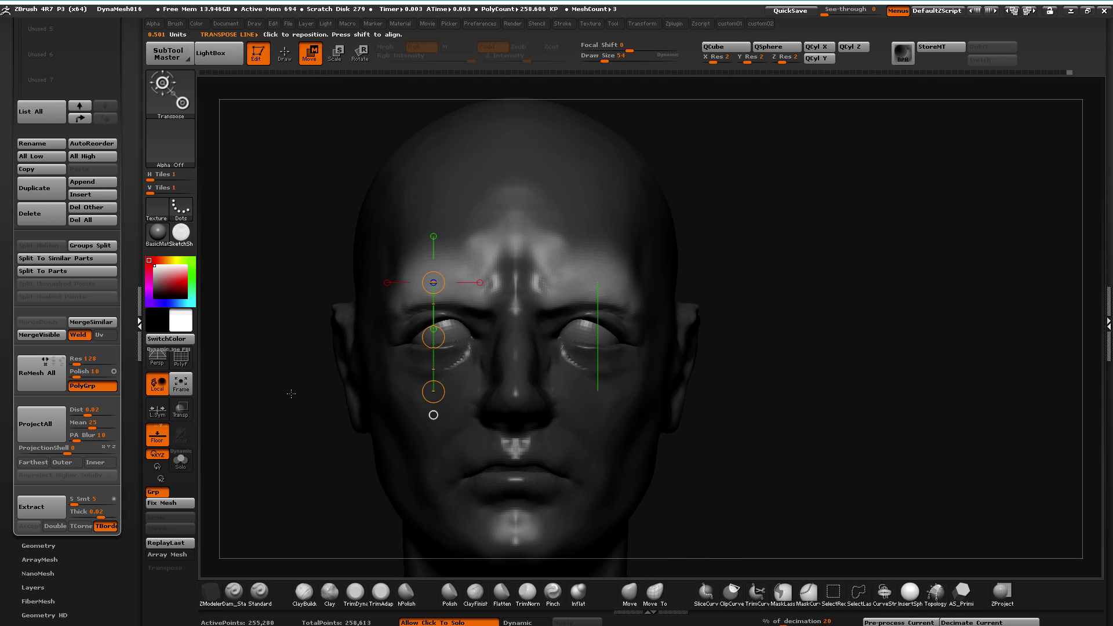
pyautogui.keyDown('shift'); pyautogui.moveTo(474, 296); pyautogui.dragTo(318, 296); pyautogui.keyUp('shift')
pyautogui.moveTo(396, 297); pyautogui.dragTo(397, 299)
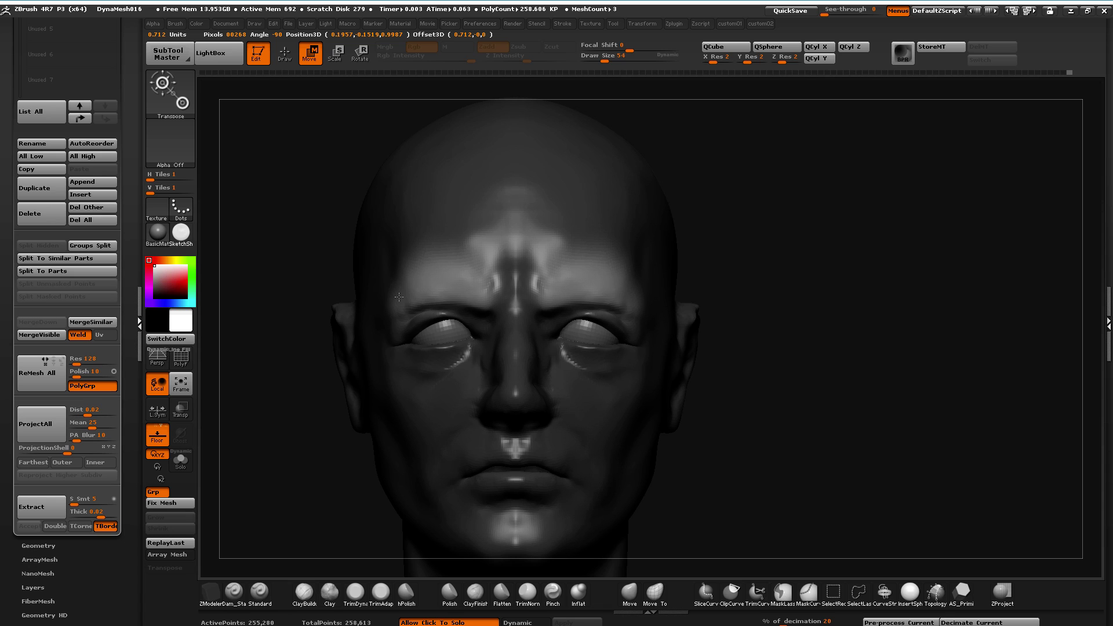
pyautogui.keyDown('ctrl'); pyautogui.moveTo(283, 322); pyautogui.dragTo(294, 338); pyautogui.keyUp('ctrl')
pyautogui.click(283, 54)
pyautogui.moveTo(268, 273); pyautogui.dragTo(397, 305)
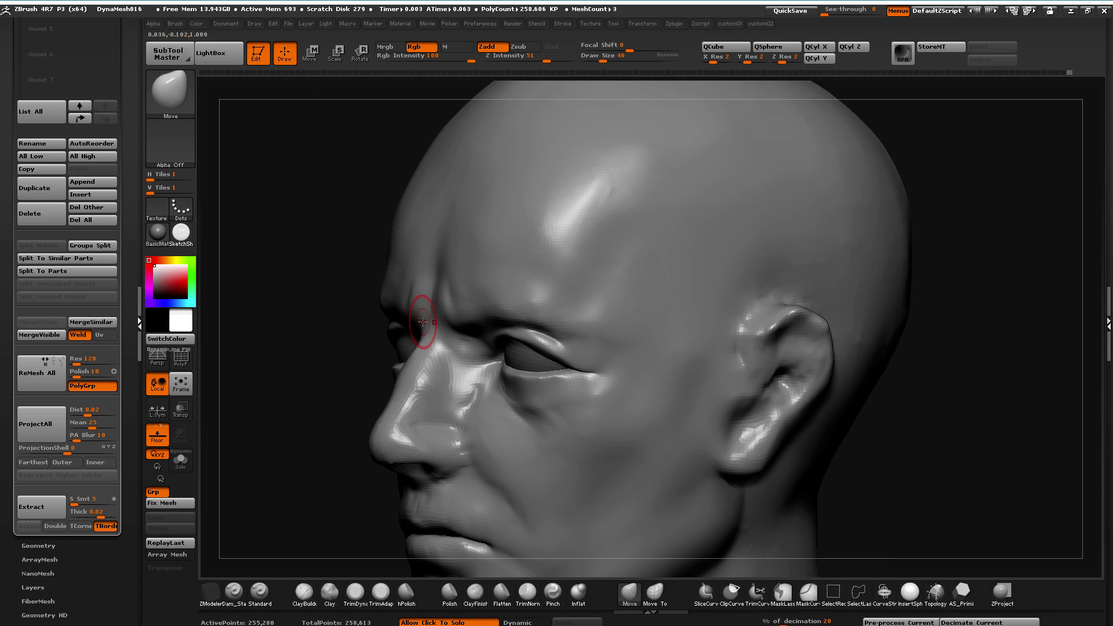
pyautogui.moveTo(299, 334); pyautogui.dragTo(383, 322)
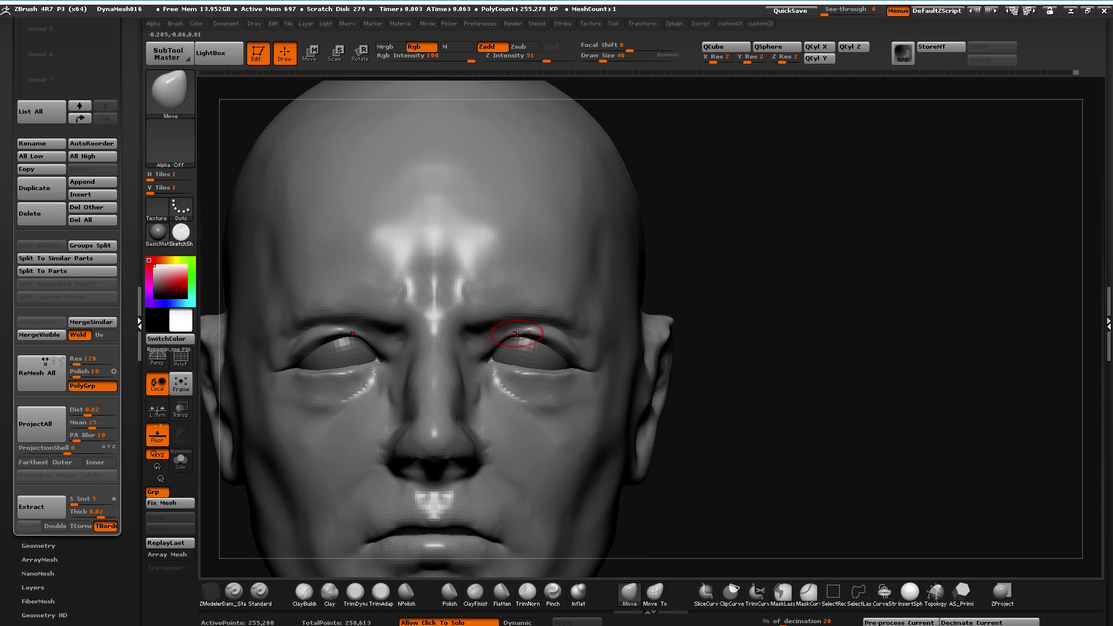
pyautogui.press('ctrl')
pyautogui.moveTo(541, 322)
pyautogui.keyDown('ctrl'); pyautogui.mouseDown()
pyautogui.moveTo(463, 272)
pyautogui.moveTo(492, 293)
pyautogui.mouseUp(); pyautogui.keyUp('ctrl')
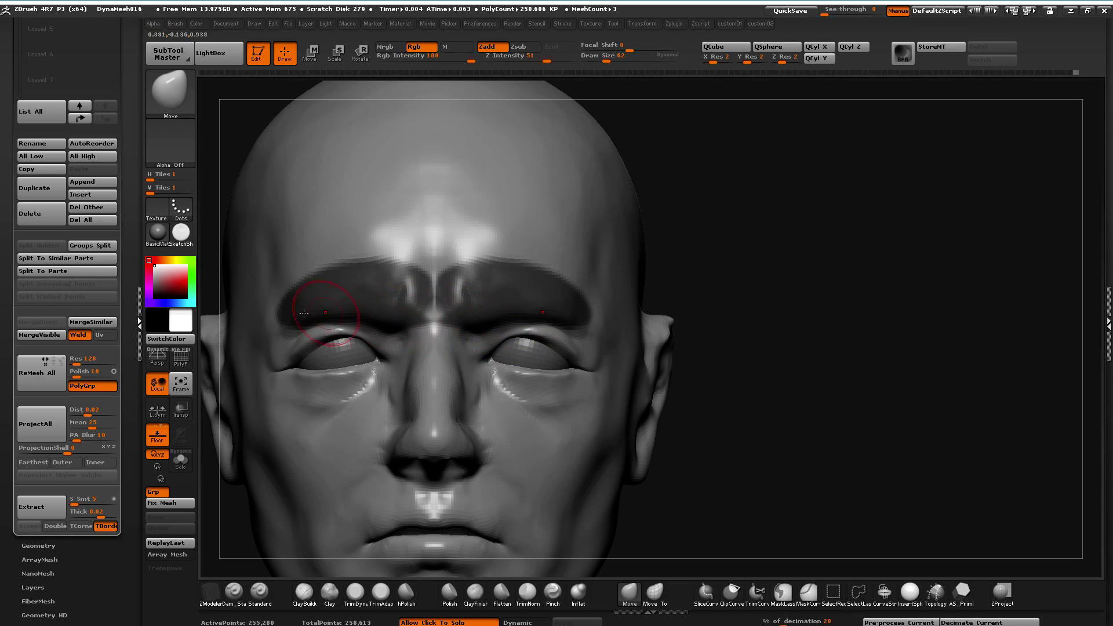
pyautogui.keyDown('alt'); pyautogui.moveTo(748, 486); pyautogui.dragTo(686, 467); pyautogui.keyUp('alt')
pyautogui.moveTo(274, 410)
pyautogui.keyDown('alt'); pyautogui.mouseDown()
pyautogui.moveTo(348, 427)
pyautogui.moveTo(328, 412)
pyautogui.mouseUp(); pyautogui.keyUp('alt')
pyautogui.keyDown('alt'); pyautogui.moveTo(811, 505); pyautogui.dragTo(940, 469); pyautogui.keyUp('alt')
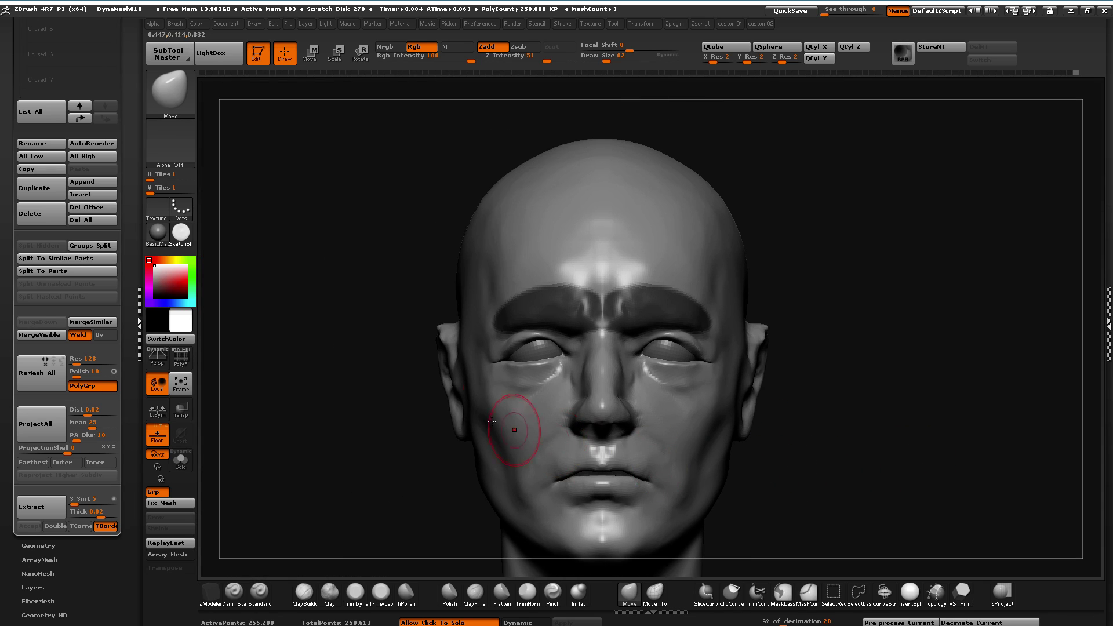
pyautogui.keyDown('alt'); pyautogui.moveTo(337, 374); pyautogui.dragTo(323, 434); pyautogui.keyUp('alt')
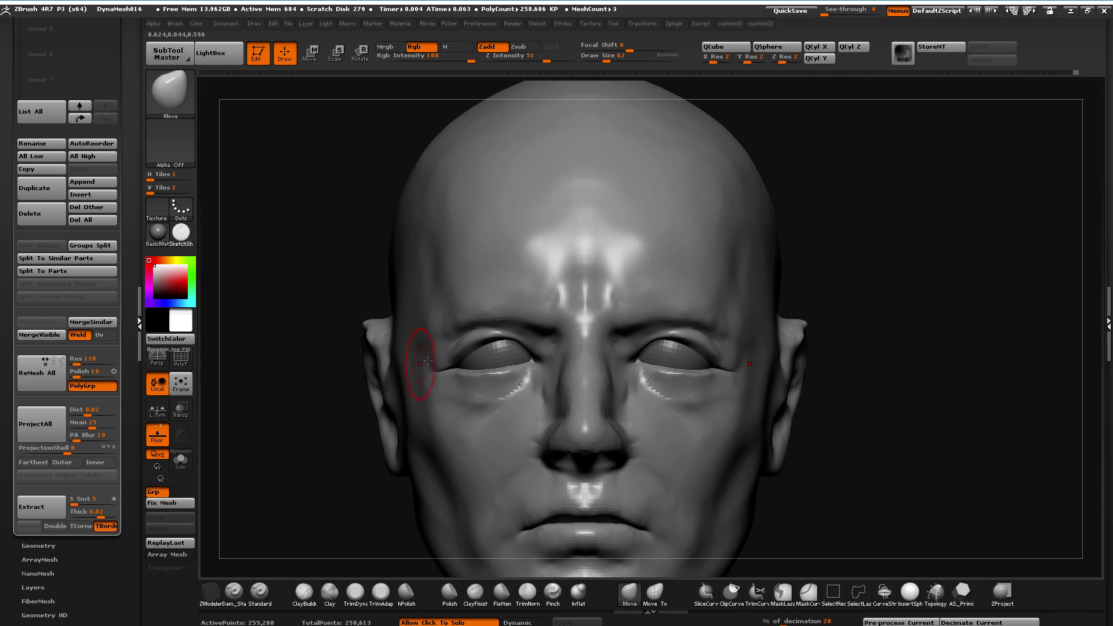
# Isolate the eye-bag areas below both eyes with an inverted lasso mask and rotate them slightly with a Transpose Rotate line
pyautogui.moveTo(442, 348)
pyautogui.keyDown('ctrl'); pyautogui.mouseDown()
pyautogui.moveTo(502, 323)
pyautogui.moveTo(470, 406)
pyautogui.moveTo(443, 345)
pyautogui.mouseUp(); pyautogui.keyUp('ctrl')
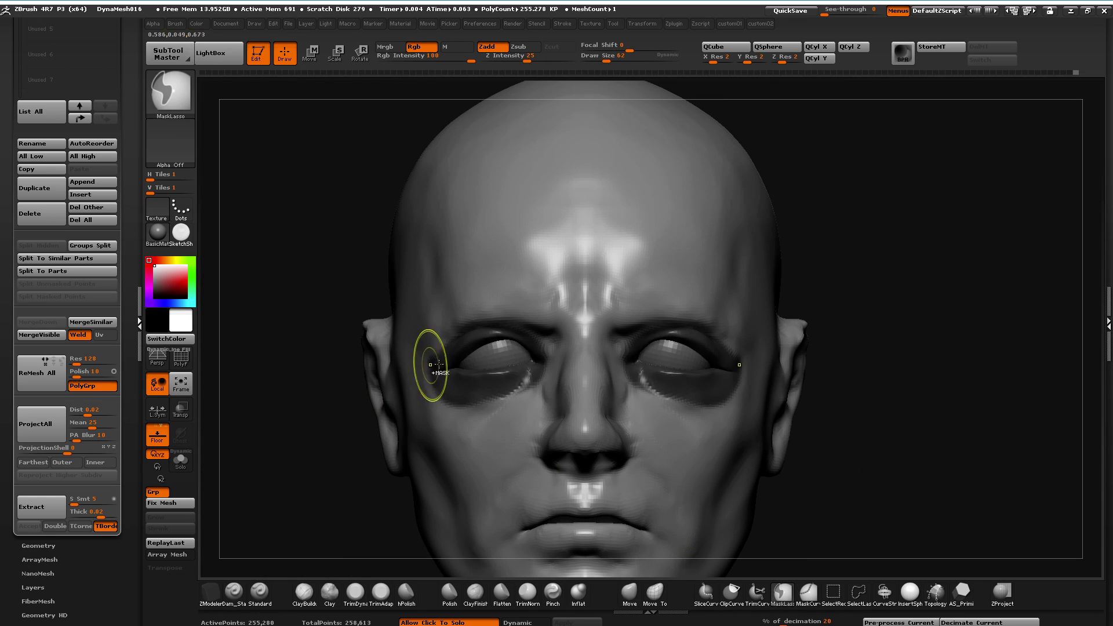
pyautogui.keyDown('ctrl'); pyautogui.click(303, 390); pyautogui.keyUp('ctrl')
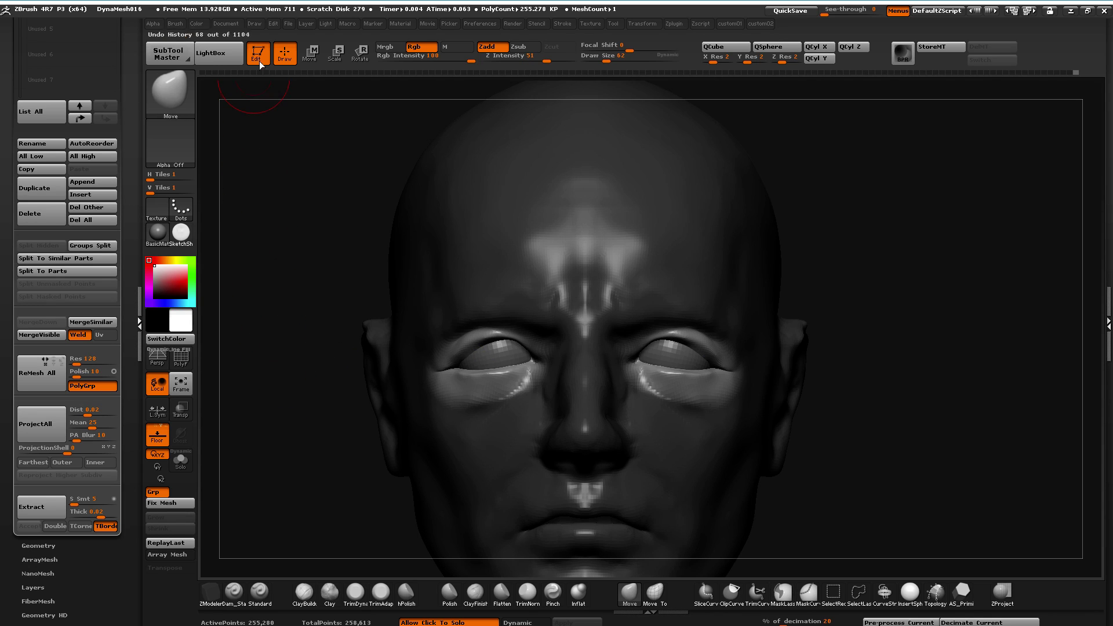
pyautogui.click(329, 57)
pyautogui.click(360, 53)
pyautogui.moveTo(494, 382)
pyautogui.mouseDown()
pyautogui.moveTo(347, 449)
pyautogui.moveTo(329, 427)
pyautogui.moveTo(339, 388)
pyautogui.moveTo(363, 439)
pyautogui.moveTo(359, 425)
pyautogui.mouseUp()
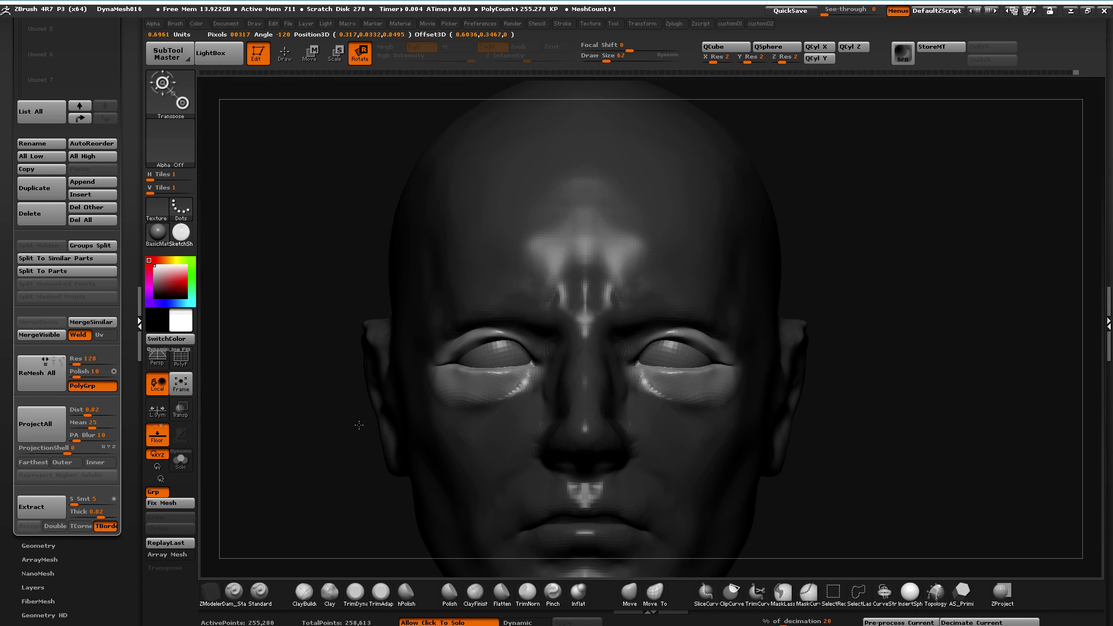
pyautogui.moveTo(358, 424); pyautogui.dragTo(357, 421)
# Shift the eye-bag areas with a short vertical Transpose Move line and clear the mask
pyautogui.click(310, 55)
pyautogui.moveTo(480, 387)
pyautogui.mouseDown()
pyautogui.moveTo(479, 457)
pyautogui.moveTo(481, 423)
pyautogui.mouseUp()
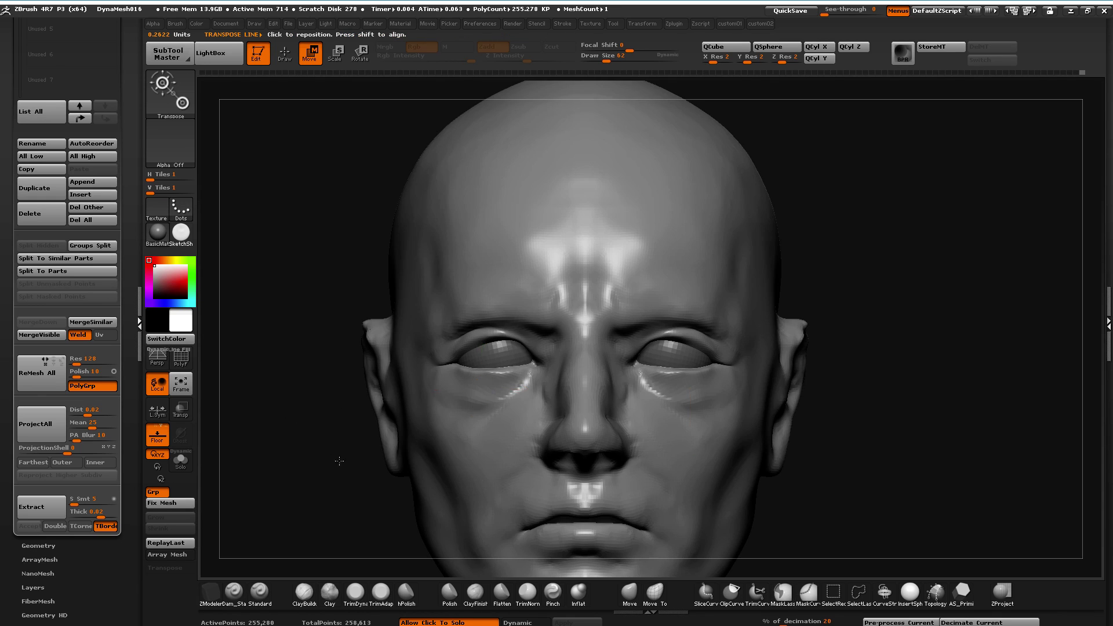
pyautogui.moveTo(293, 435)
pyautogui.mouseDown()
pyautogui.moveTo(324, 423)
pyautogui.moveTo(297, 420)
pyautogui.mouseUp()
# Return to Draw mode and QuickSave the sculpt from a front view of the whole head
pyautogui.press('q')
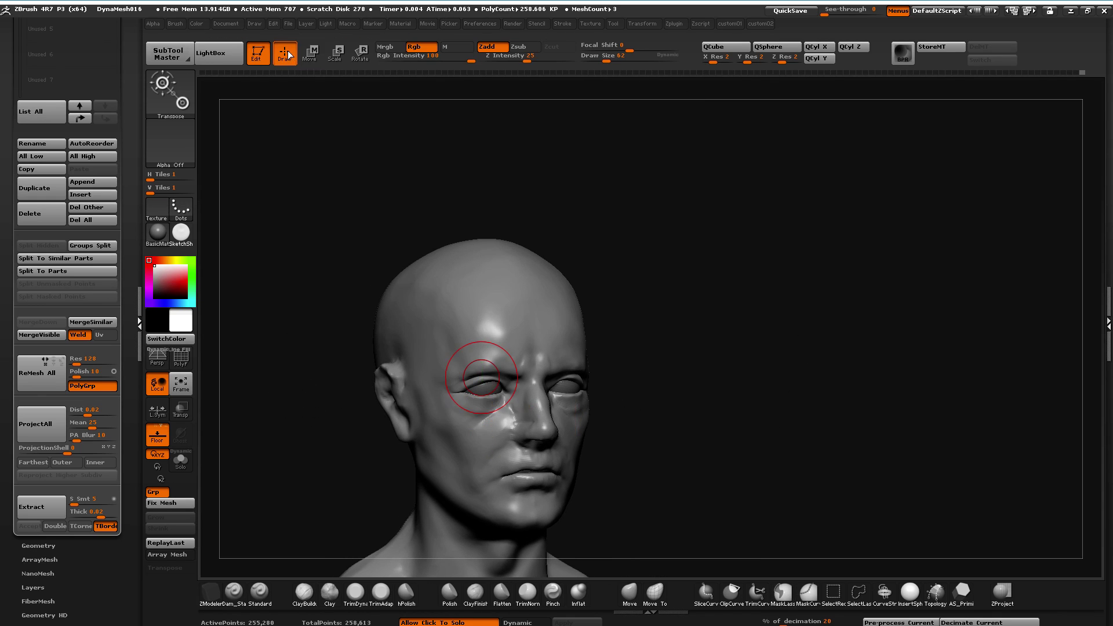
pyautogui.moveTo(308, 376)
pyautogui.mouseDown()
pyautogui.moveTo(255, 385)
pyautogui.moveTo(315, 404)
pyautogui.mouseUp()
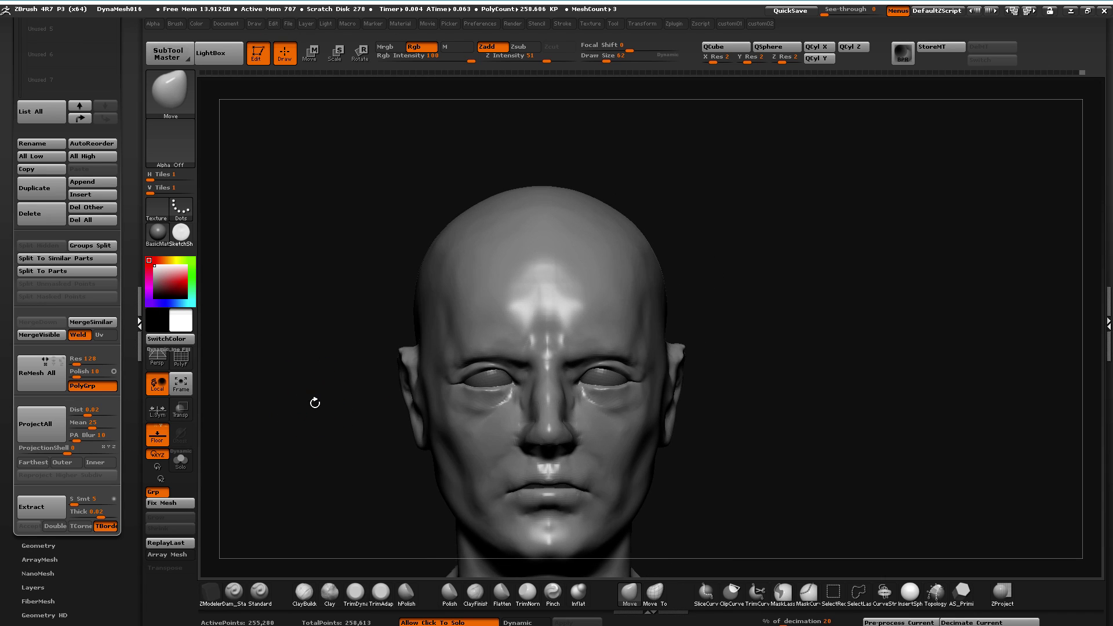
pyautogui.click(783, 11)
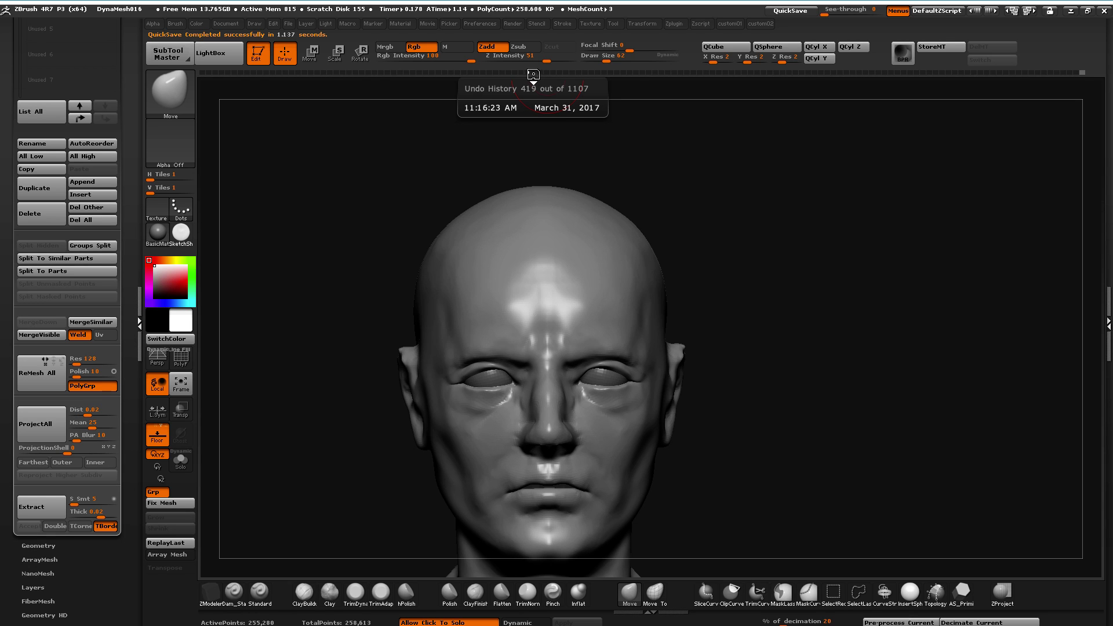
# Review the sculpt's progress by stepping through the undo history from its early stages back to the latest state
pyautogui.click(533, 72)
pyautogui.keyDown('alt'); pyautogui.moveTo(333, 305); pyautogui.dragTo(273, 278); pyautogui.keyUp('alt')
pyautogui.click(331, 72)
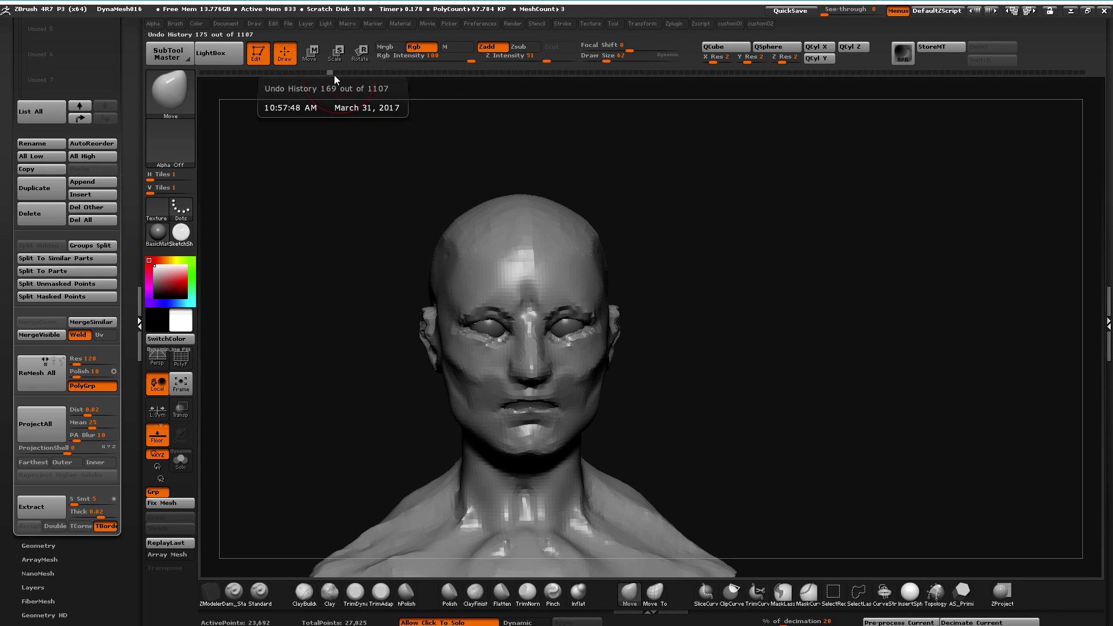
pyautogui.click(248, 73)
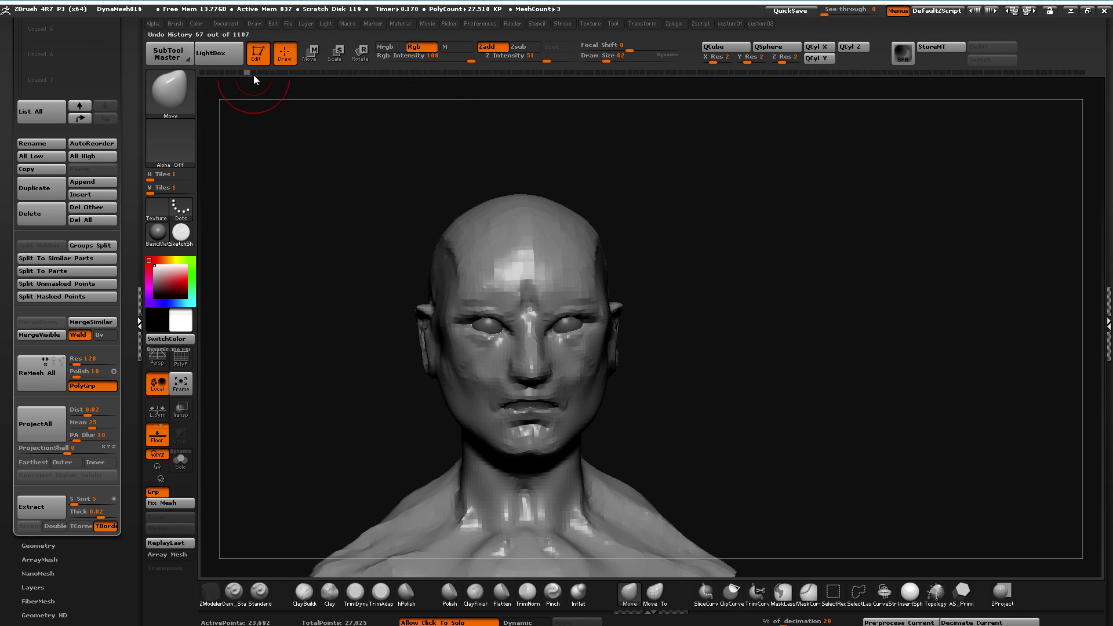
pyautogui.click(221, 75)
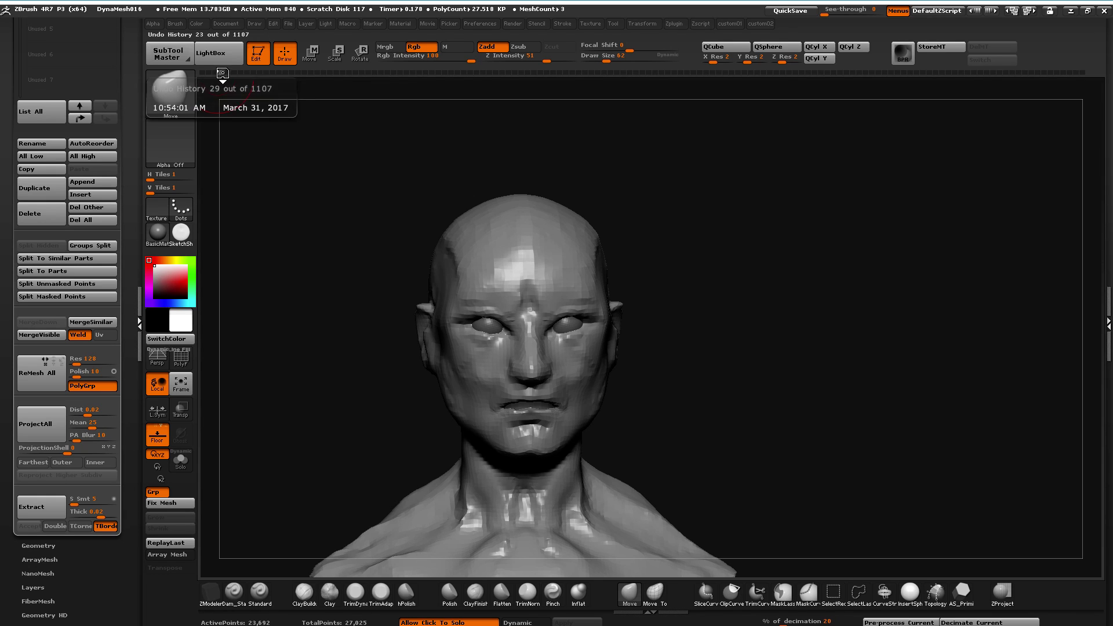
pyautogui.click(264, 74)
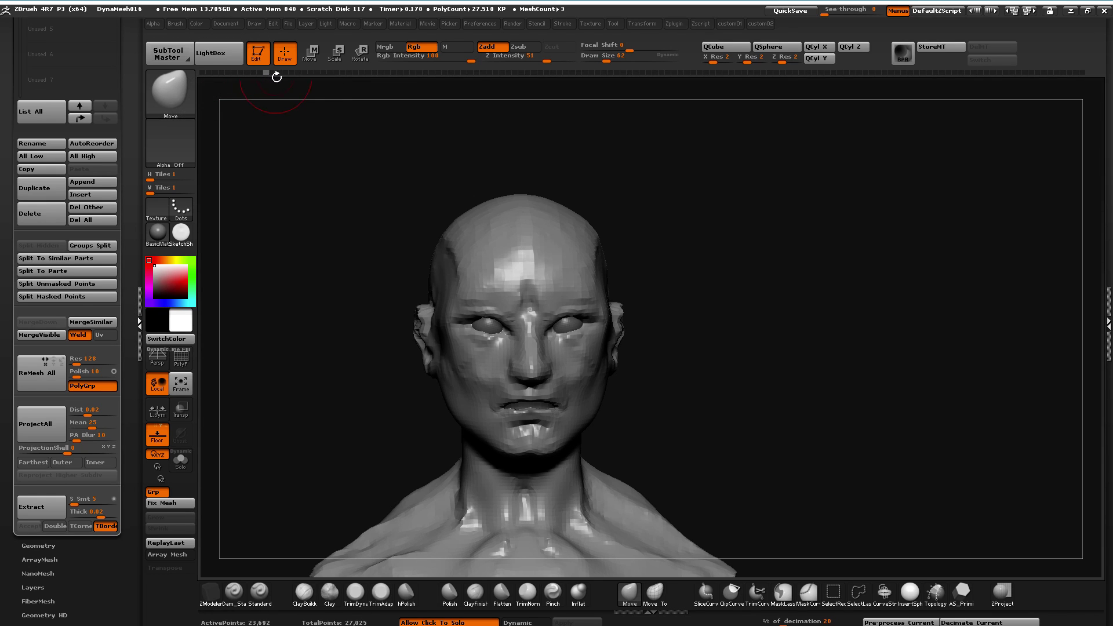
pyautogui.click(323, 75)
pyautogui.click(336, 75)
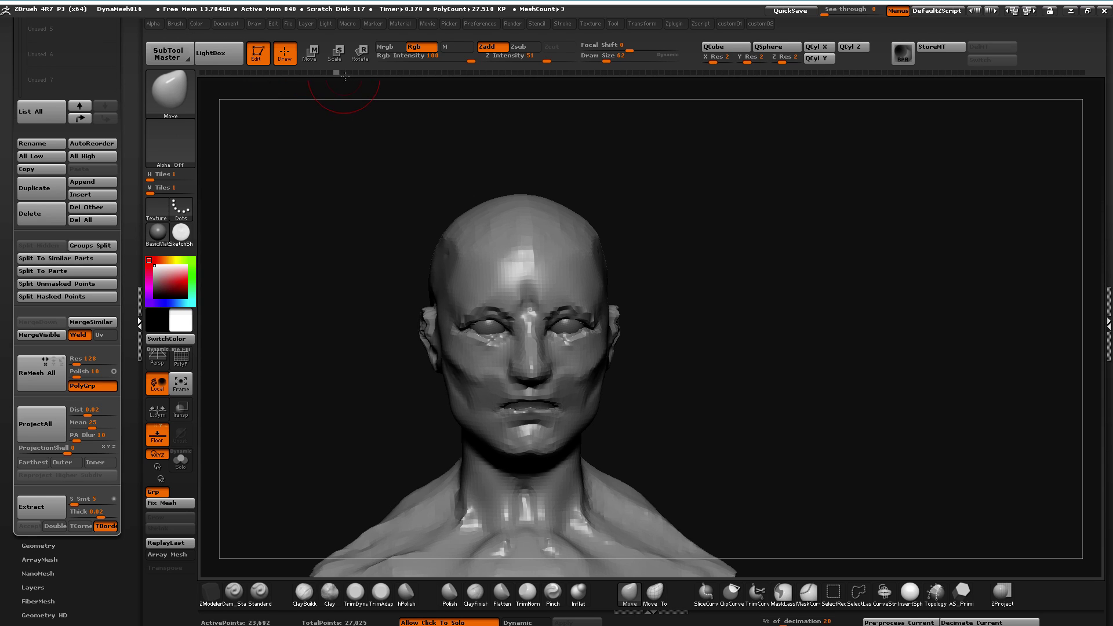
pyautogui.click(374, 74)
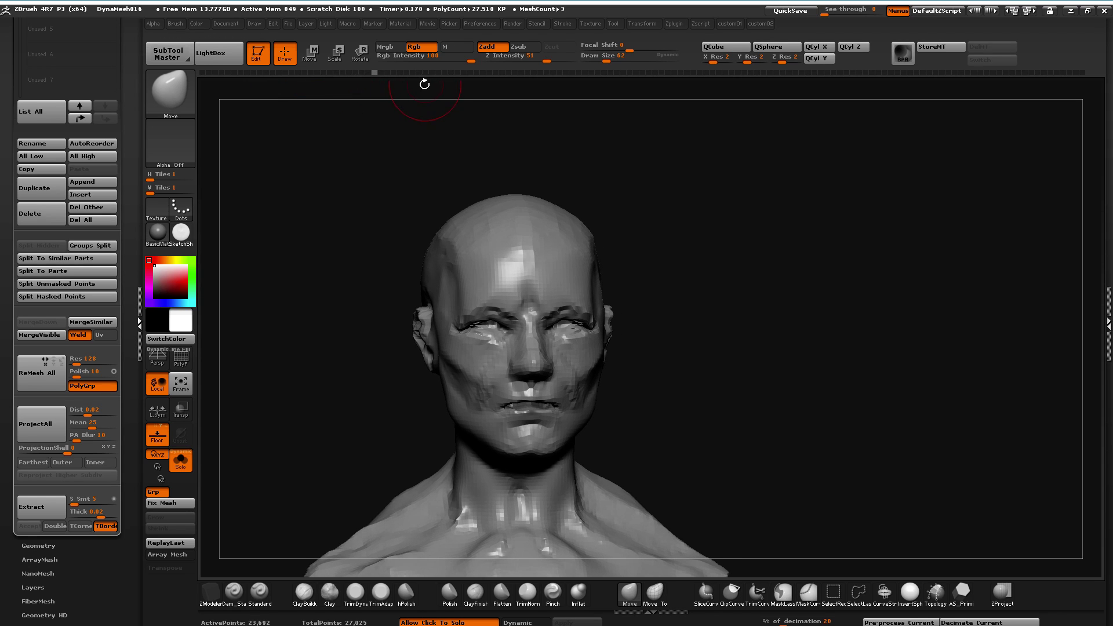
pyautogui.click(450, 74)
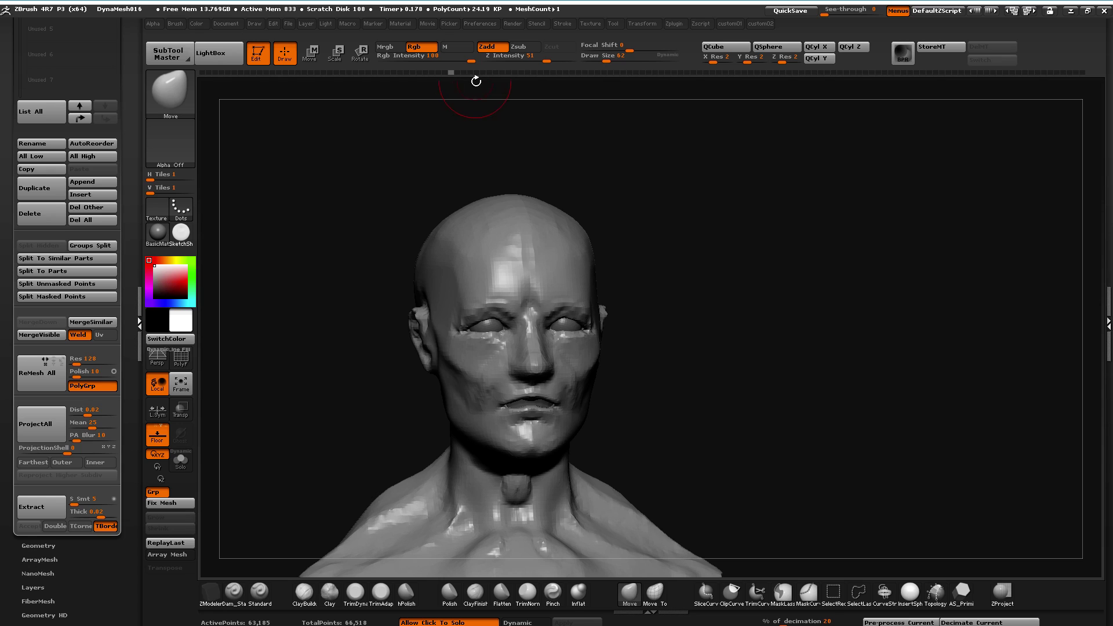
pyautogui.moveTo(499, 79); pyautogui.dragTo(533, 93)
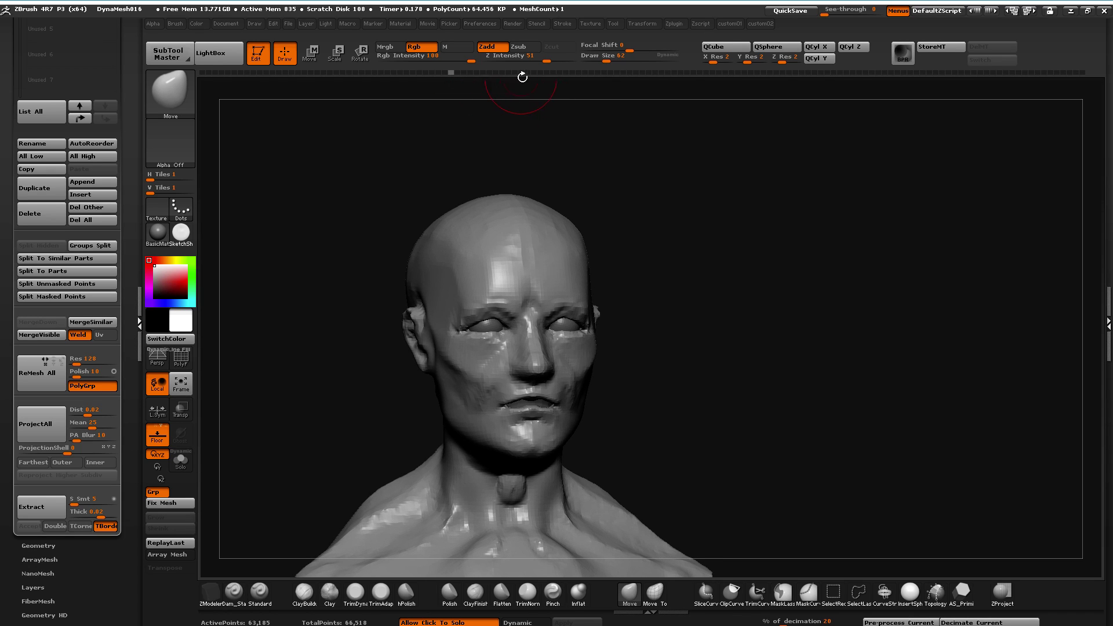
pyautogui.click(539, 73)
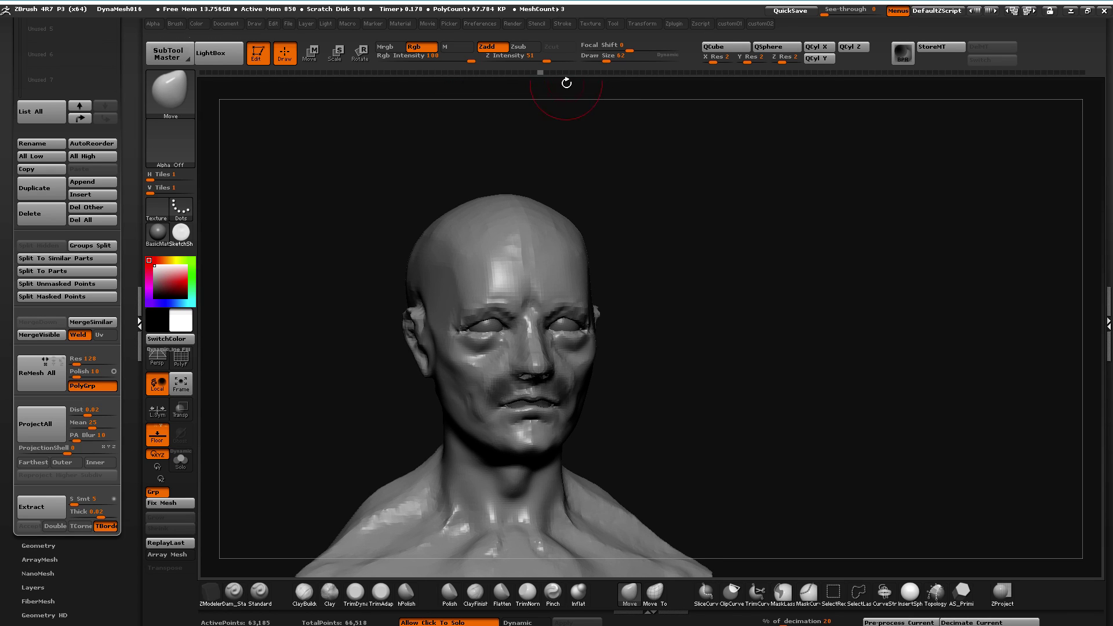
pyautogui.moveTo(616, 72); pyautogui.dragTo(641, 72)
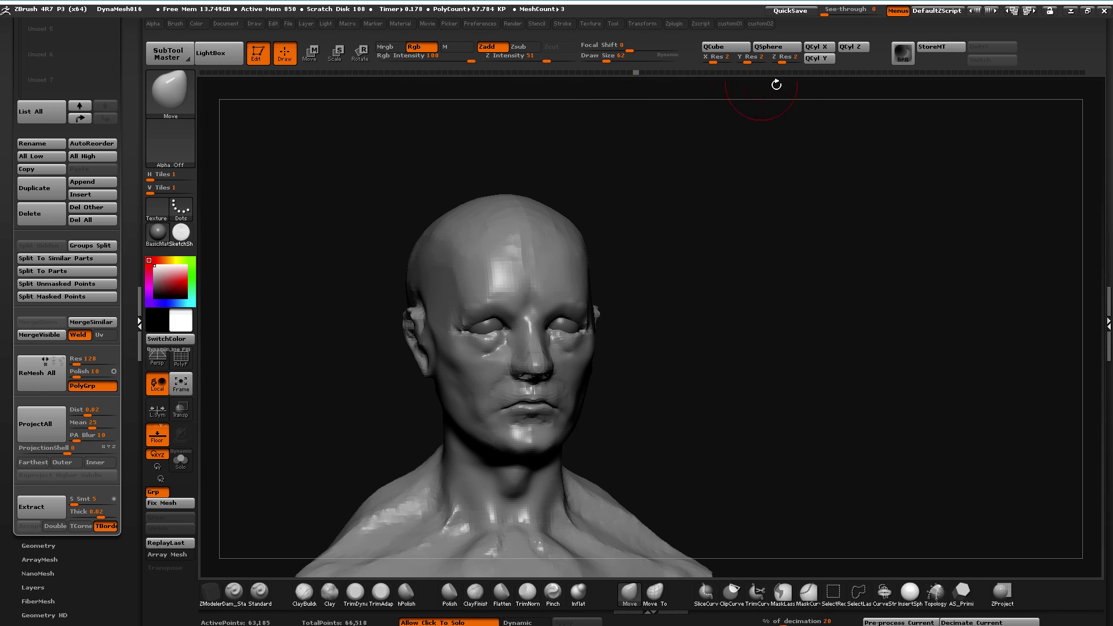
pyautogui.click(732, 74)
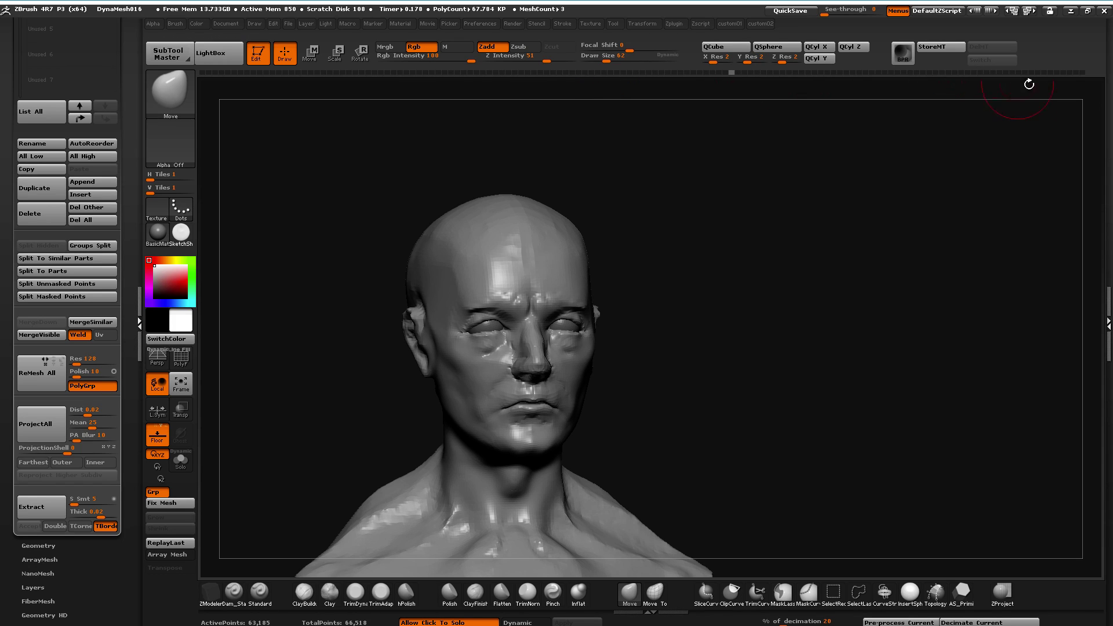
pyautogui.moveTo(958, 74); pyautogui.dragTo(1097, 74)
# Flatten the crease across the back of the skull with the Flatten brush and check the head in profile
pyautogui.moveTo(292, 379); pyautogui.dragTo(369, 340)
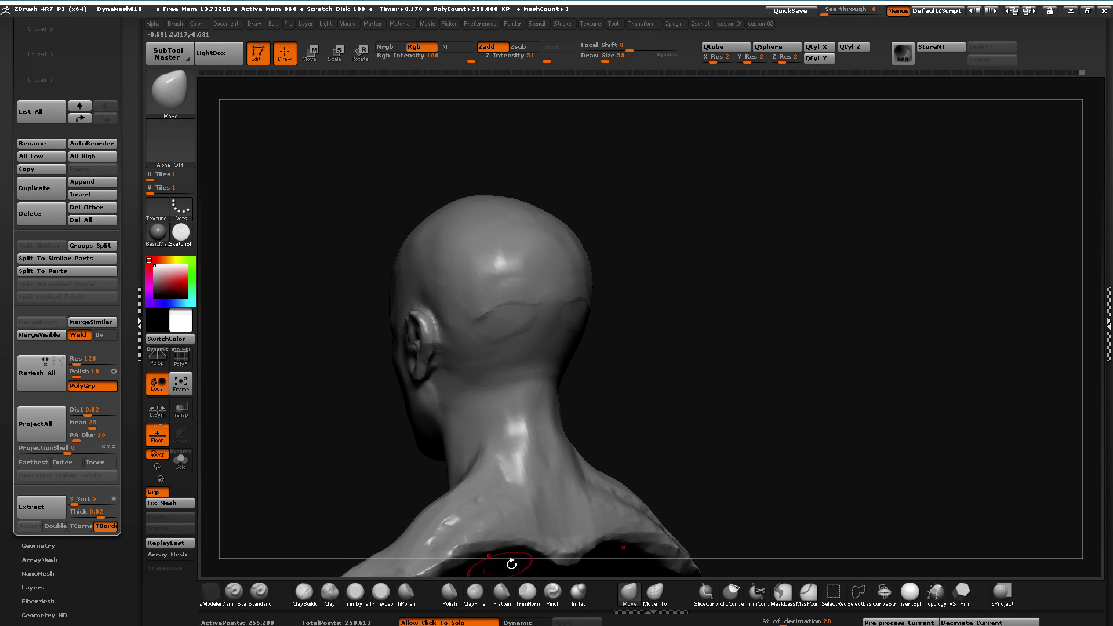
pyautogui.moveTo(332, 430)
pyautogui.mouseDown()
pyautogui.moveTo(360, 418)
pyautogui.moveTo(326, 418)
pyautogui.mouseUp()
pyautogui.click(502, 599)
pyautogui.moveTo(713, 360); pyautogui.dragTo(511, 305)
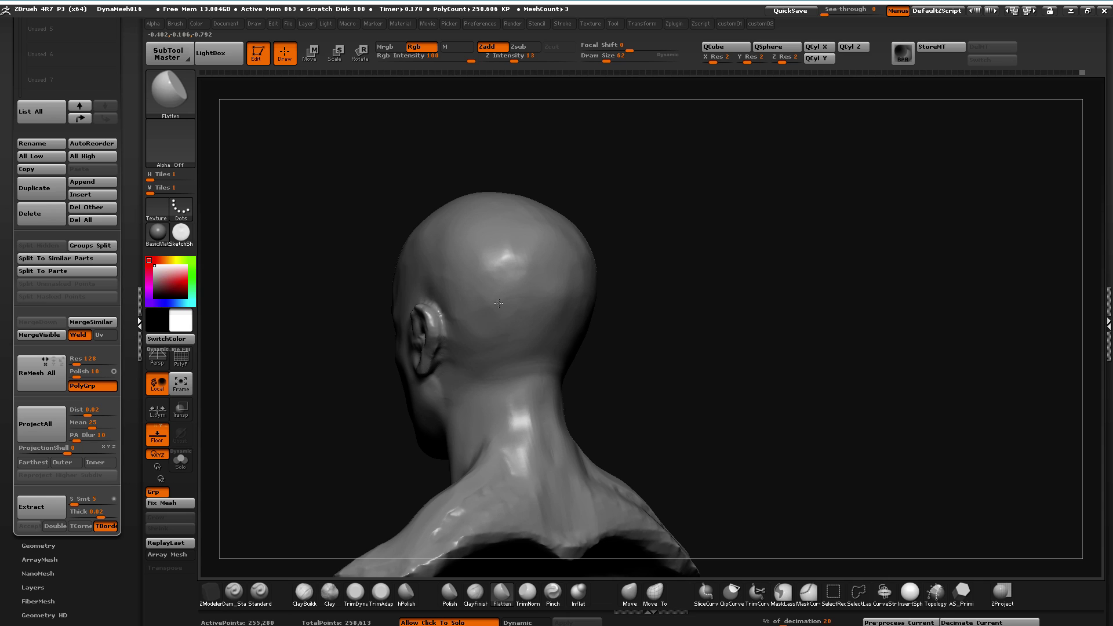
pyautogui.moveTo(382, 269); pyautogui.dragTo(284, 246)
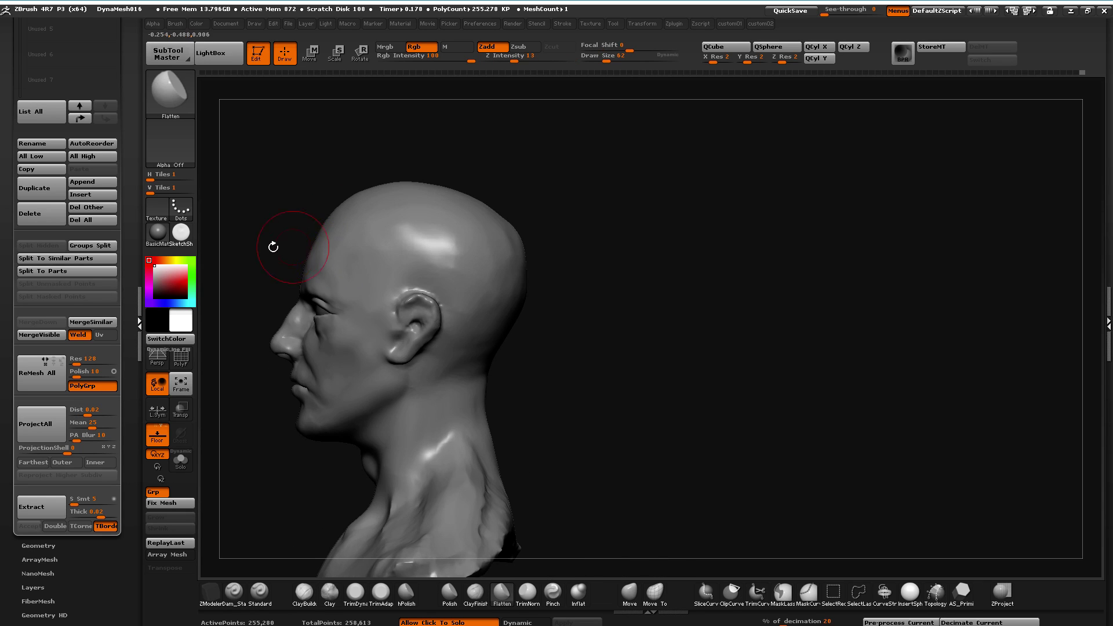
# Nudge the ear's shape in side view with the Move brush and enlarge the brush
pyautogui.moveTo(288, 480)
pyautogui.mouseDown()
pyautogui.moveTo(332, 476)
pyautogui.moveTo(298, 446)
pyautogui.moveTo(434, 492)
pyautogui.mouseUp()
pyautogui.click(629, 591)
pyautogui.moveTo(453, 372); pyautogui.dragTo(461, 379)
pyautogui.press(']')
pyautogui.press(']')
# Trim the upper part of the ear with the TrimDynamic brush, working from several angles
pyautogui.click(357, 592)
pyautogui.moveTo(611, 517)
pyautogui.mouseDown()
pyautogui.moveTo(708, 521)
pyautogui.moveTo(527, 513)
pyautogui.mouseUp()
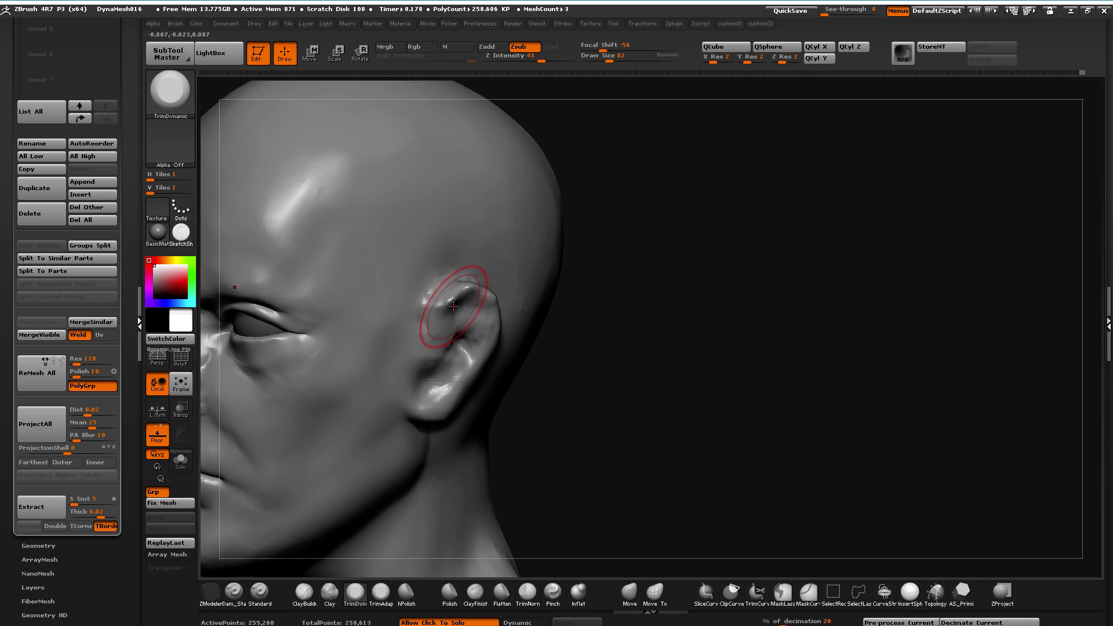
pyautogui.moveTo(471, 290); pyautogui.dragTo(465, 294)
pyautogui.moveTo(556, 475); pyautogui.dragTo(425, 466)
pyautogui.moveTo(493, 288); pyautogui.dragTo(498, 309)
pyautogui.moveTo(260, 279); pyautogui.dragTo(396, 280)
pyautogui.moveTo(468, 291); pyautogui.dragTo(441, 319)
pyautogui.moveTo(634, 520)
pyautogui.keyDown('alt'); pyautogui.mouseDown()
pyautogui.moveTo(780, 531)
pyautogui.moveTo(771, 568)
pyautogui.mouseUp(); pyautogui.keyUp('alt')
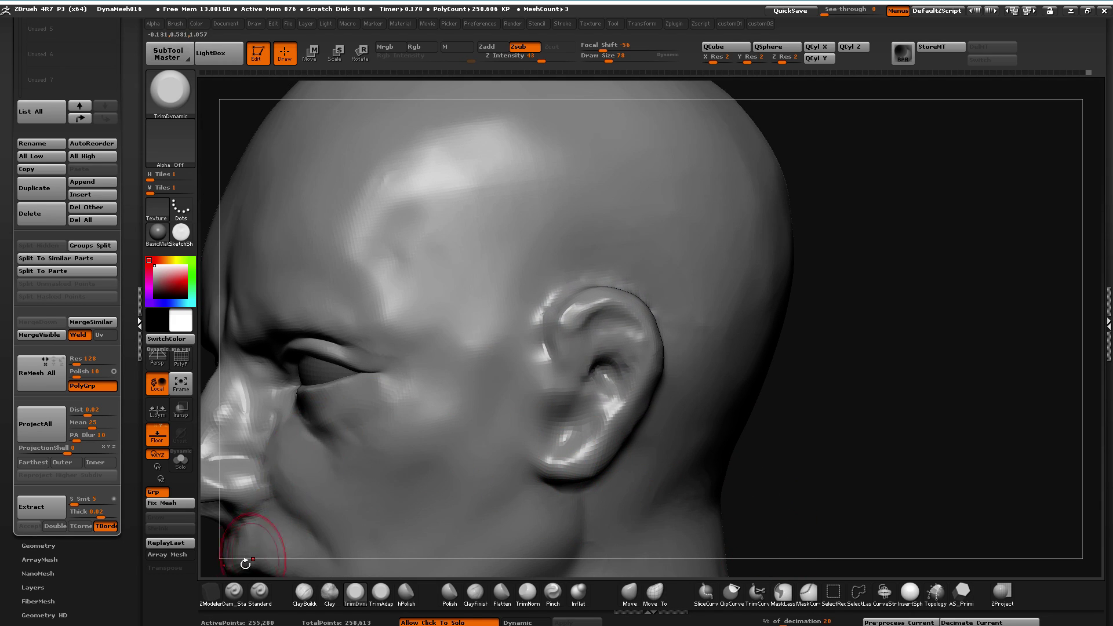
# Even out the back of the skull with the Flatten brush
pyautogui.click(233, 591)
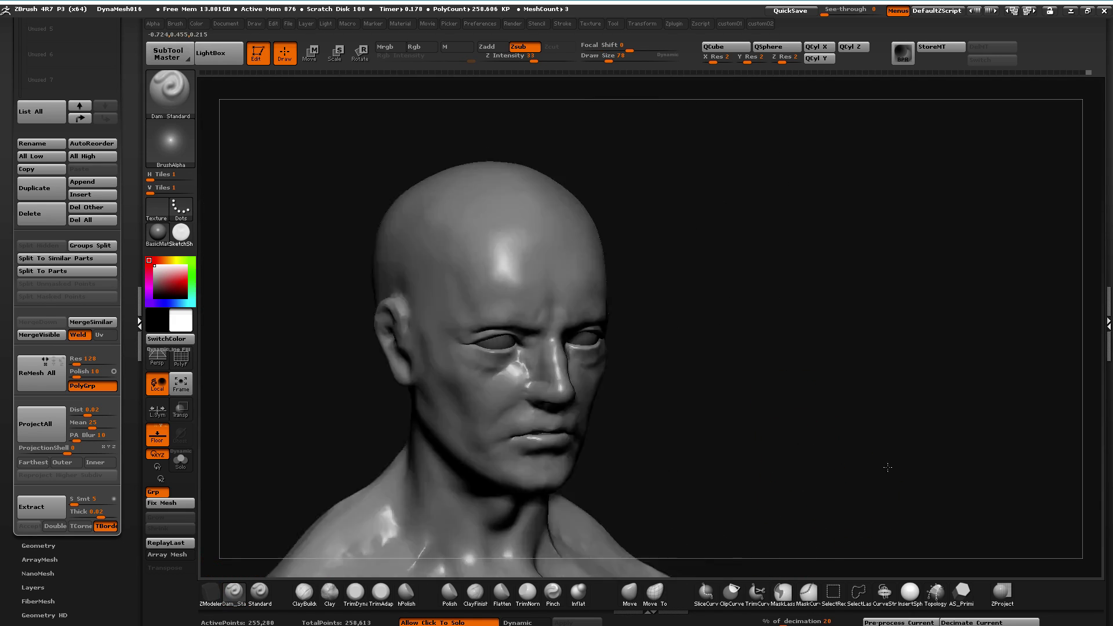
pyautogui.moveTo(887, 467); pyautogui.dragTo(864, 427)
pyautogui.keyDown('alt'); pyautogui.moveTo(392, 371); pyautogui.dragTo(402, 446); pyautogui.keyUp('alt')
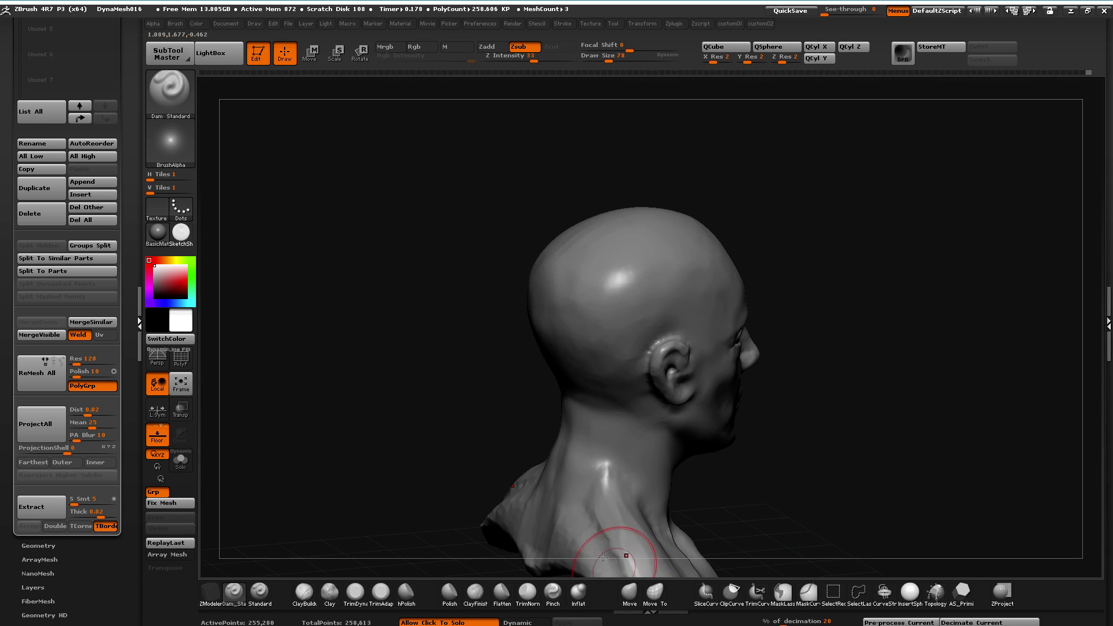
pyautogui.click(502, 591)
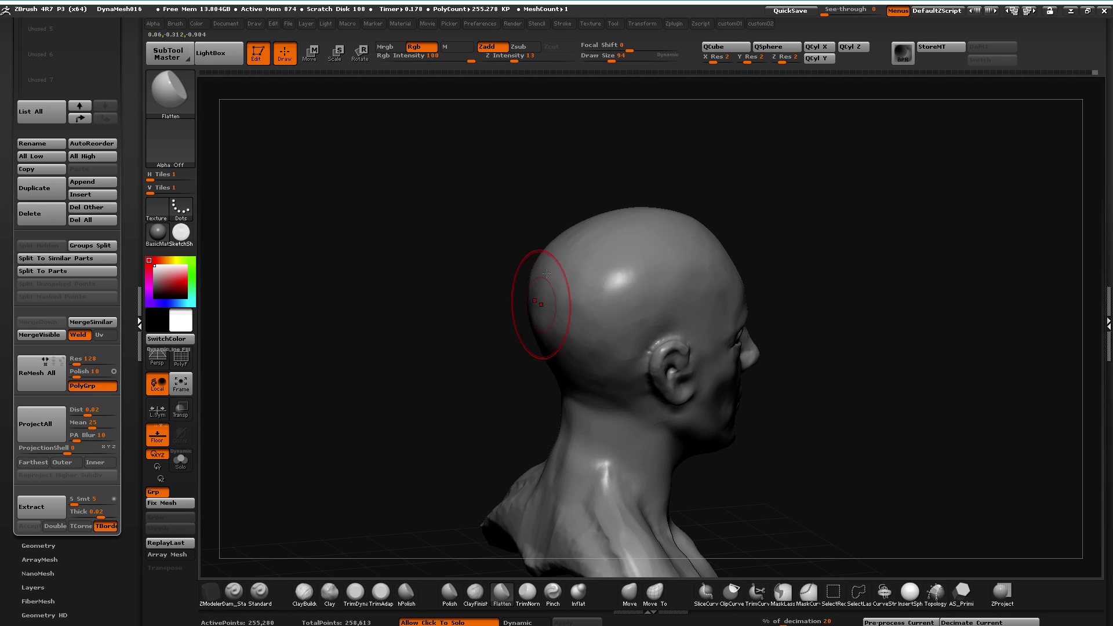
pyautogui.moveTo(533, 317); pyautogui.dragTo(435, 276, button='right')
pyautogui.moveTo(552, 273)
pyautogui.mouseDown(button='right')
pyautogui.moveTo(541, 354)
pyautogui.moveTo(381, 330)
pyautogui.moveTo(422, 385)
pyautogui.moveTo(427, 442)
pyautogui.moveTo(442, 405)
pyautogui.moveTo(577, 487)
pyautogui.mouseUp(button='right')
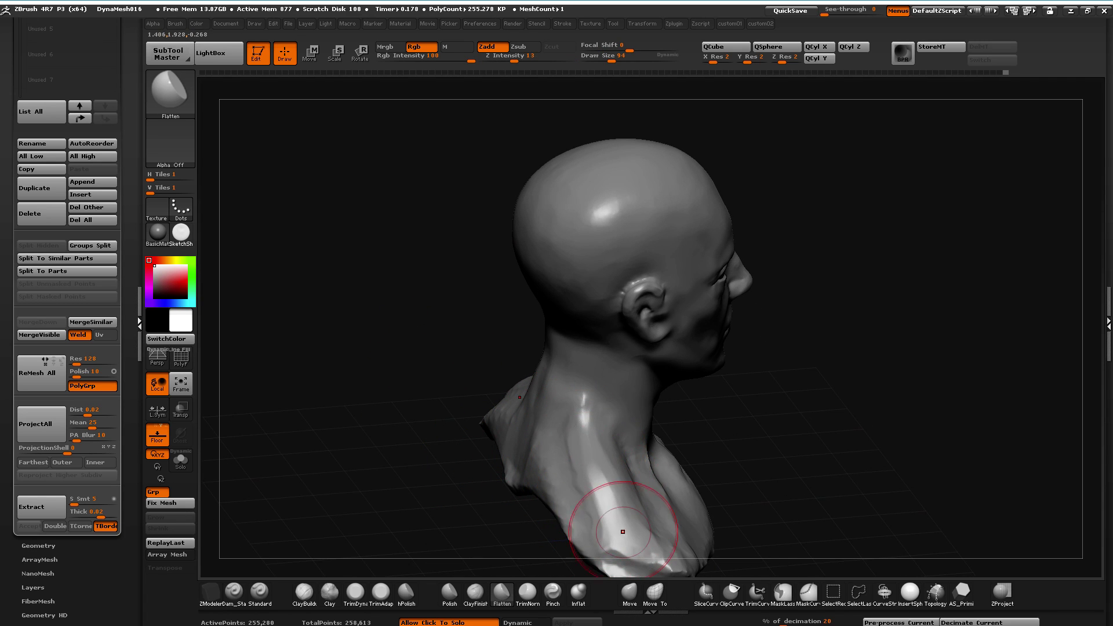
# Reshape the shoulder slope and the side of the neck with the Move brush
pyautogui.moveTo(597, 531)
pyautogui.mouseDown(button='right')
pyautogui.moveTo(439, 429)
pyautogui.moveTo(564, 450)
pyautogui.mouseUp(button='right')
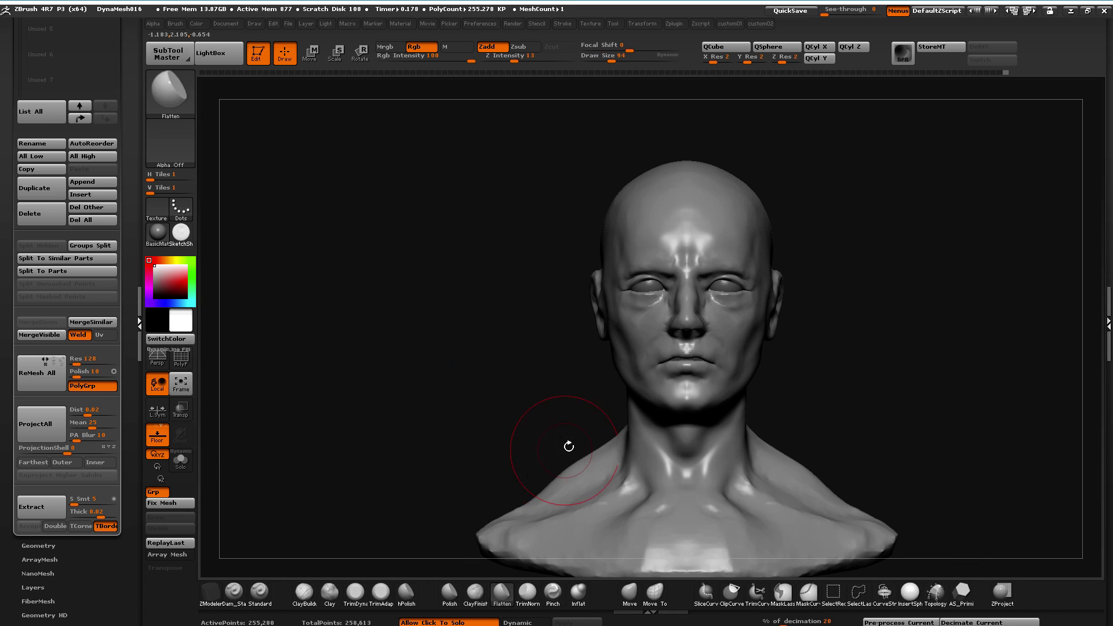
pyautogui.click(629, 594)
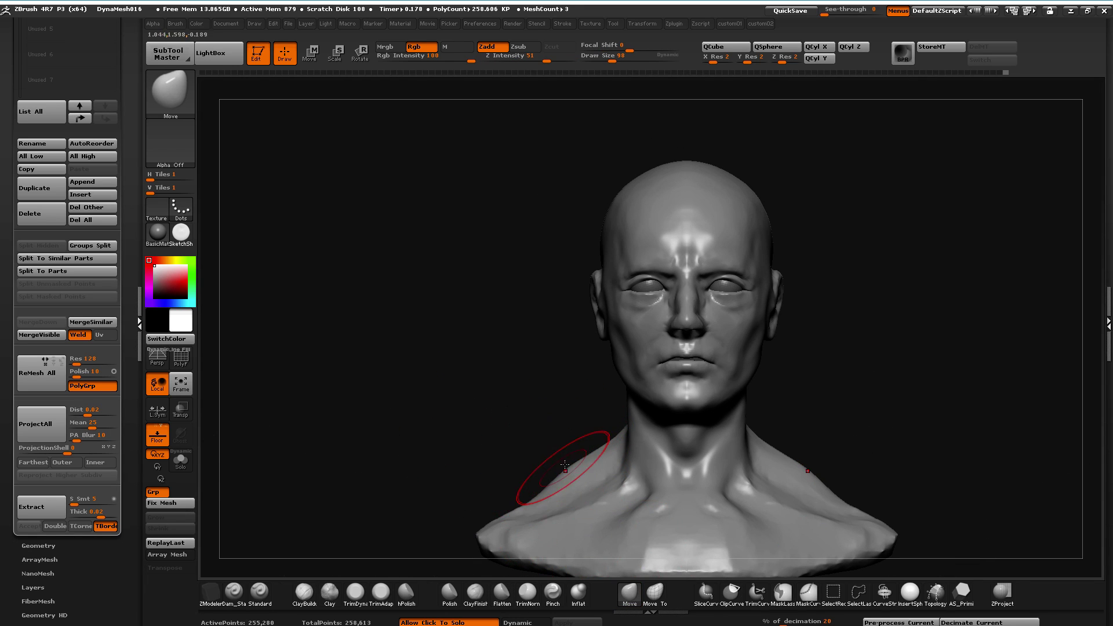
pyautogui.moveTo(565, 472)
pyautogui.mouseDown()
pyautogui.moveTo(570, 487)
pyautogui.moveTo(613, 465)
pyautogui.moveTo(629, 472)
pyautogui.mouseUp()
pyautogui.moveTo(594, 385)
pyautogui.mouseDown()
pyautogui.moveTo(605, 387)
pyautogui.moveTo(600, 372)
pyautogui.mouseUp()
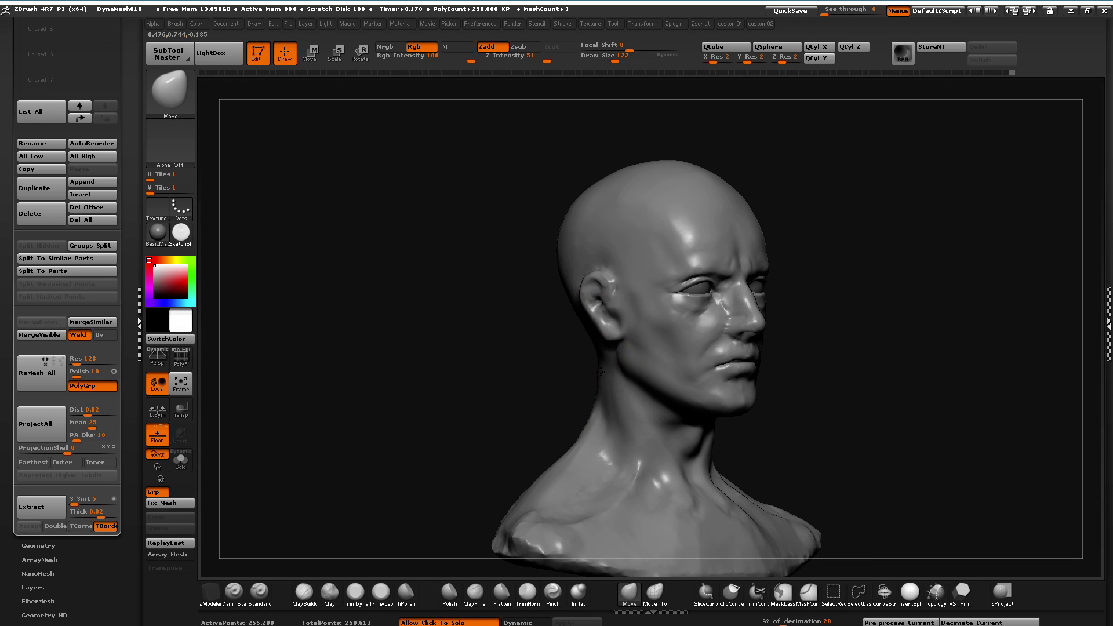
pyautogui.moveTo(595, 411); pyautogui.dragTo(587, 413)
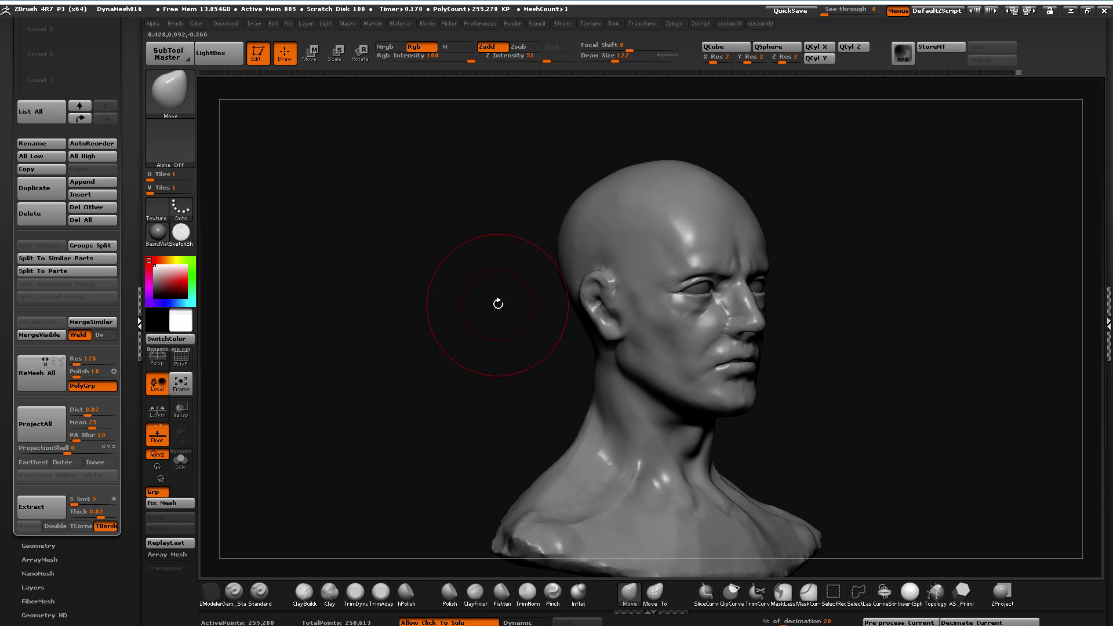
pyautogui.moveTo(496, 303); pyautogui.dragTo(505, 302)
pyautogui.press(']')
pyautogui.moveTo(553, 252)
pyautogui.mouseDown()
pyautogui.moveTo(558, 244)
pyautogui.moveTo(509, 281)
pyautogui.moveTo(501, 215)
pyautogui.mouseUp()
pyautogui.press(']')
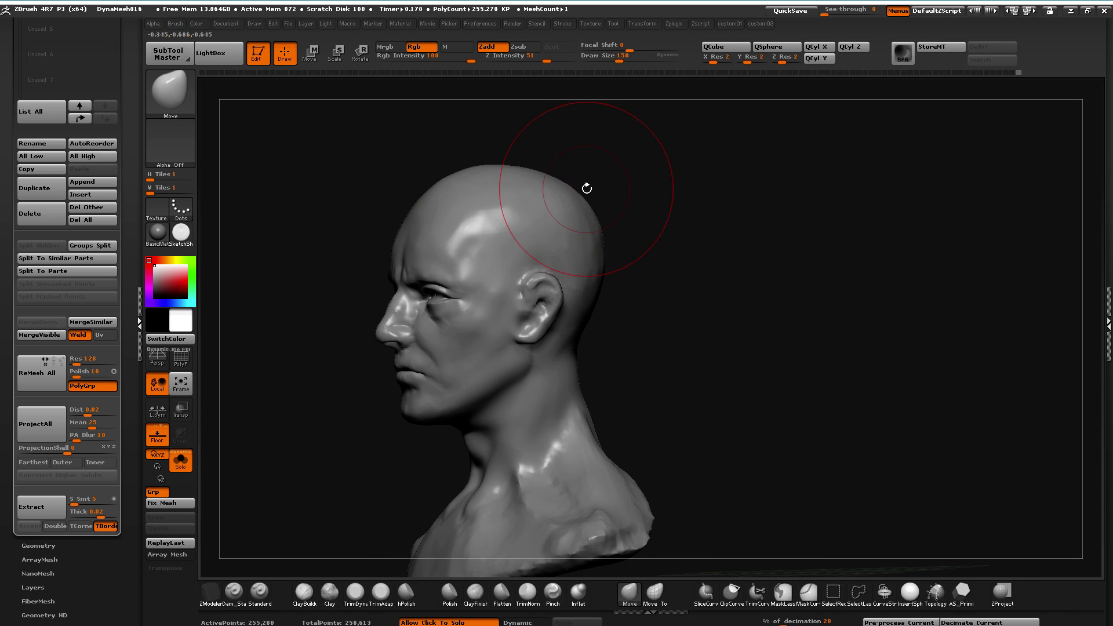
pyautogui.moveTo(321, 250); pyautogui.dragTo(328, 350)
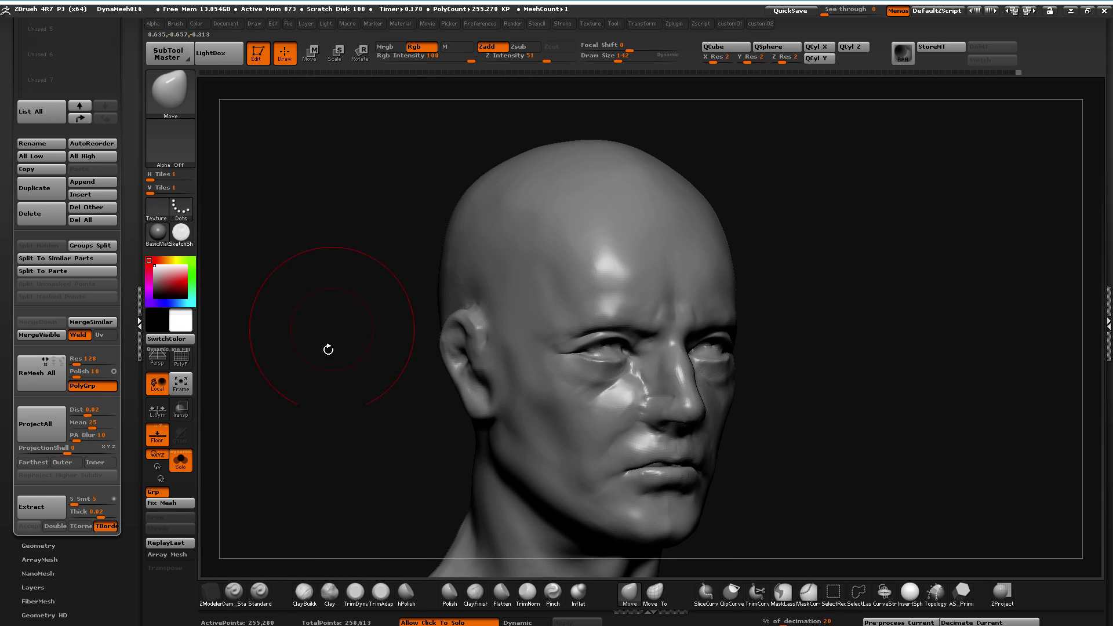
# Refine the brow area between the eyes with the Clay and Flatten brushes
pyautogui.click(331, 593)
pyautogui.press('shift')
pyautogui.moveTo(290, 245); pyautogui.dragTo(258, 228)
pyautogui.moveTo(352, 262)
pyautogui.mouseDown()
pyautogui.moveTo(335, 257)
pyautogui.moveTo(400, 247)
pyautogui.mouseUp()
pyautogui.press('ctrl')
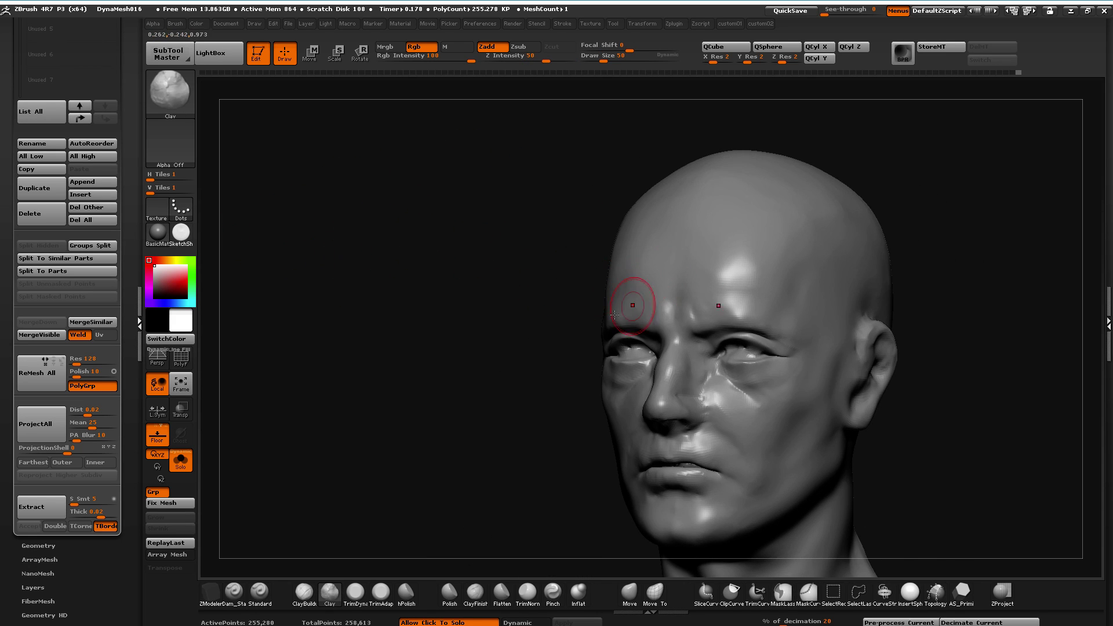
pyautogui.click(502, 593)
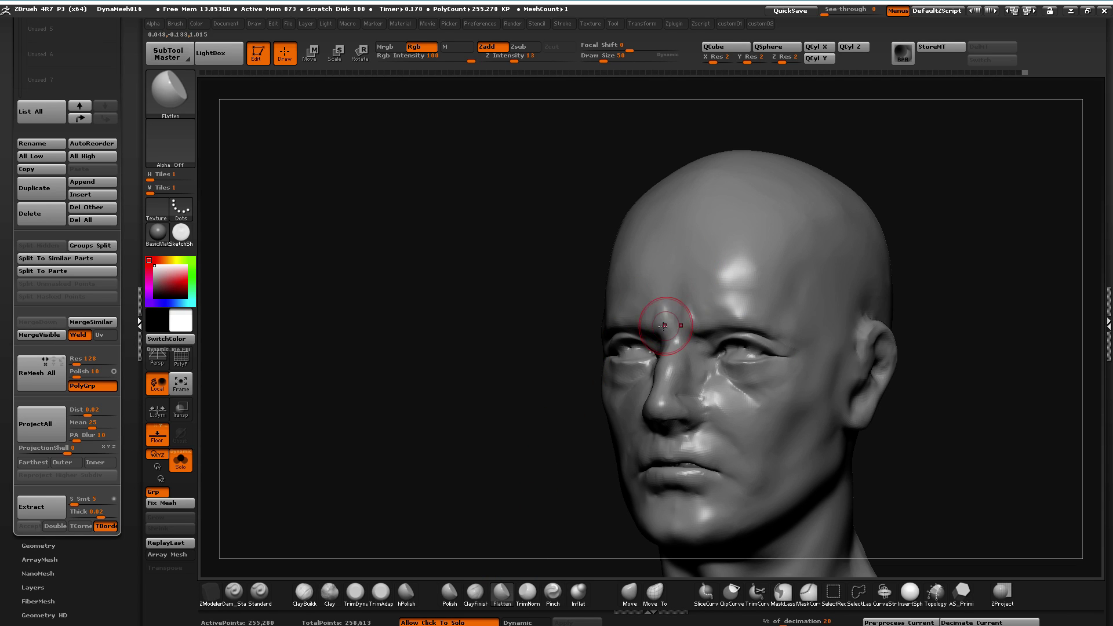
pyautogui.moveTo(485, 237); pyautogui.dragTo(432, 251)
pyautogui.press('shift')
pyautogui.moveTo(541, 227)
pyautogui.keyDown('shift'); pyautogui.mouseDown()
pyautogui.moveTo(417, 261)
pyautogui.moveTo(350, 329)
pyautogui.mouseUp(); pyautogui.keyUp('shift')
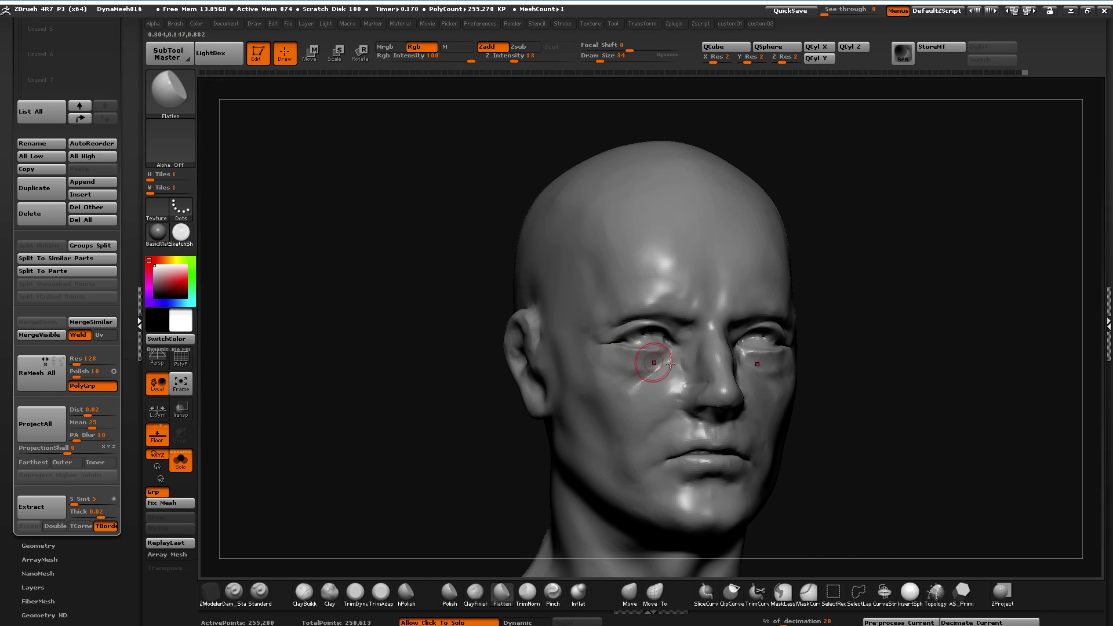
pyautogui.press('shift')
pyautogui.moveTo(384, 345)
pyautogui.mouseDown()
pyautogui.moveTo(373, 355)
pyautogui.moveTo(390, 351)
pyautogui.moveTo(519, 565)
pyautogui.mouseUp()
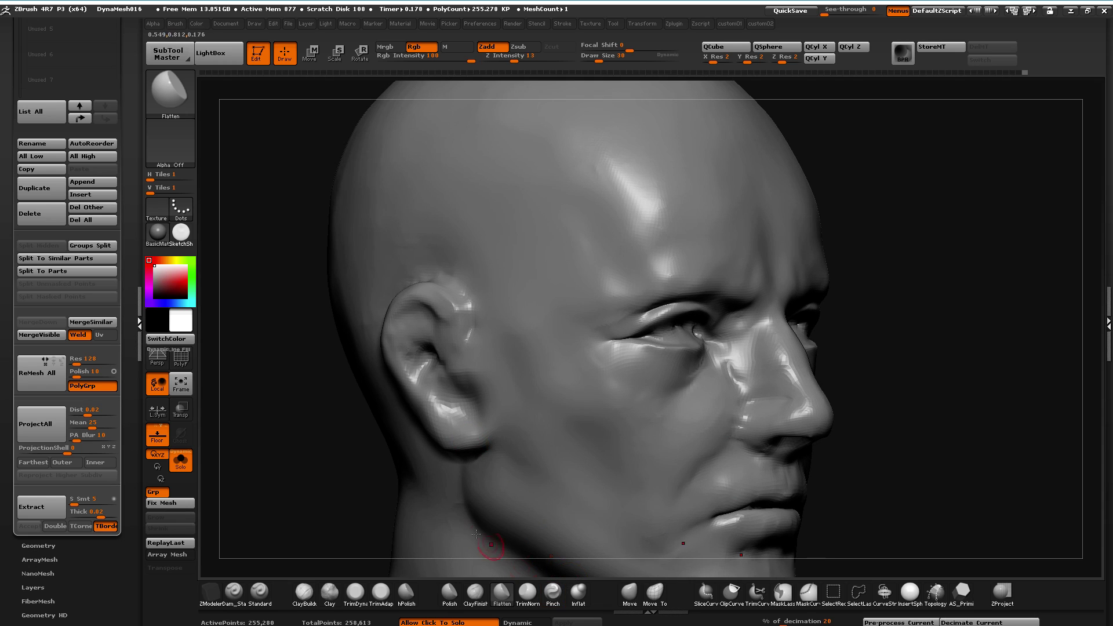
# Carve the inner folds of the ear and the notch above the lobe with the Dam_Standard brush
pyautogui.click(235, 591)
pyautogui.moveTo(255, 526); pyautogui.dragTo(273, 378)
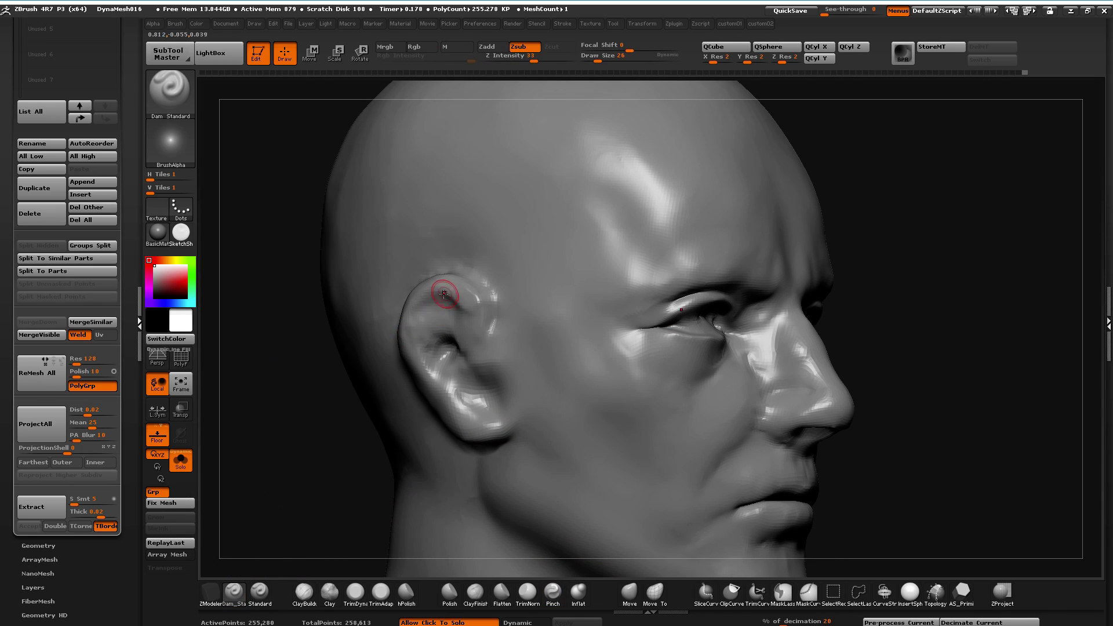
pyautogui.moveTo(461, 312); pyautogui.dragTo(466, 342)
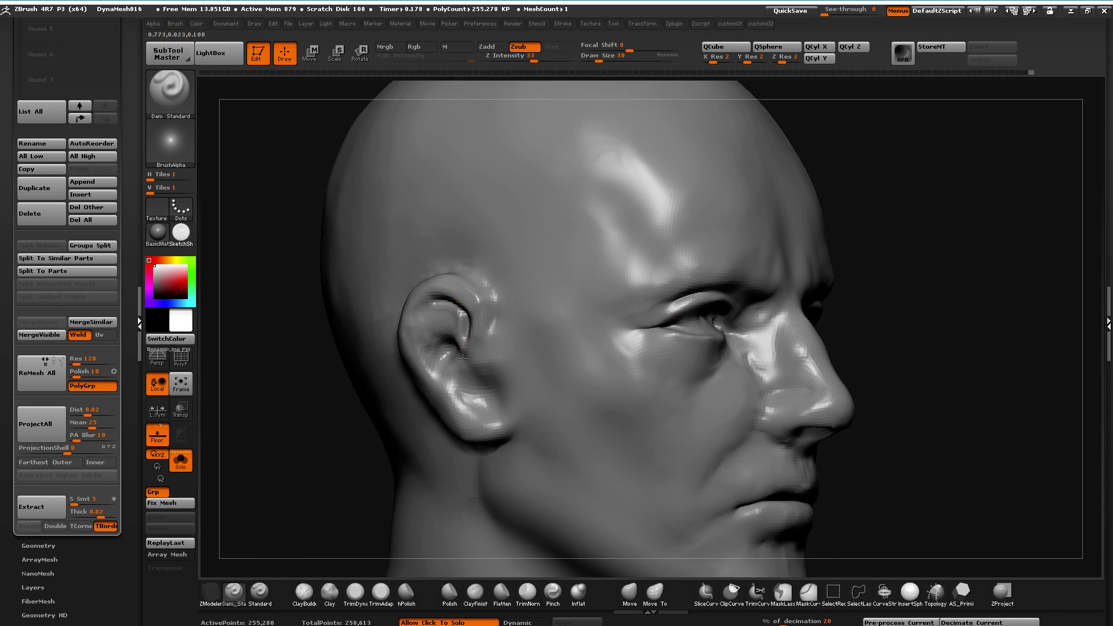
pyautogui.moveTo(438, 302)
pyautogui.mouseDown()
pyautogui.moveTo(412, 301)
pyautogui.moveTo(426, 359)
pyautogui.mouseUp()
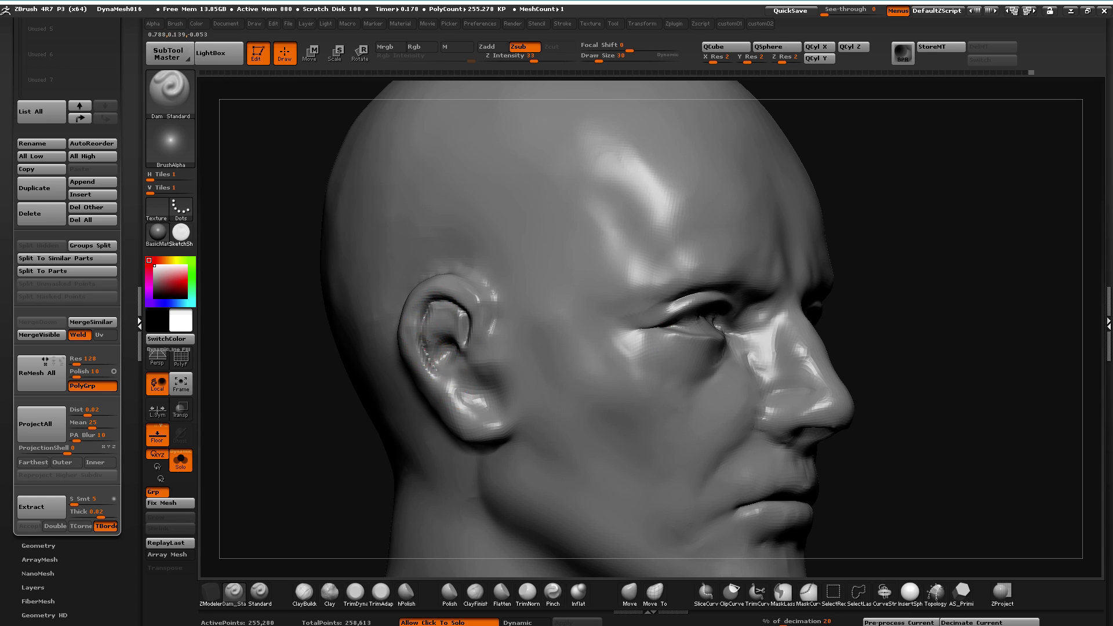
pyautogui.moveTo(300, 391); pyautogui.dragTo(373, 377)
pyautogui.moveTo(474, 385)
pyautogui.mouseDown()
pyautogui.moveTo(480, 407)
pyautogui.moveTo(472, 385)
pyautogui.mouseUp()
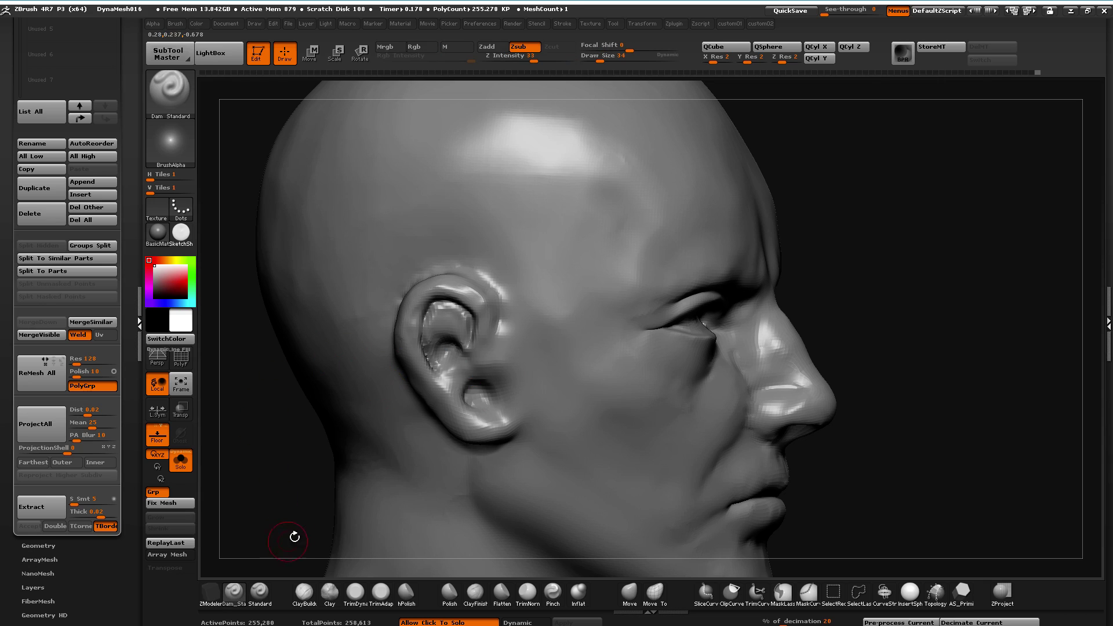
# Adjust the earlobe and the outer rim of the ear with the Move brush
pyautogui.click(629, 591)
pyautogui.moveTo(490, 437); pyautogui.dragTo(507, 402)
pyautogui.moveTo(278, 421); pyautogui.dragTo(192, 400)
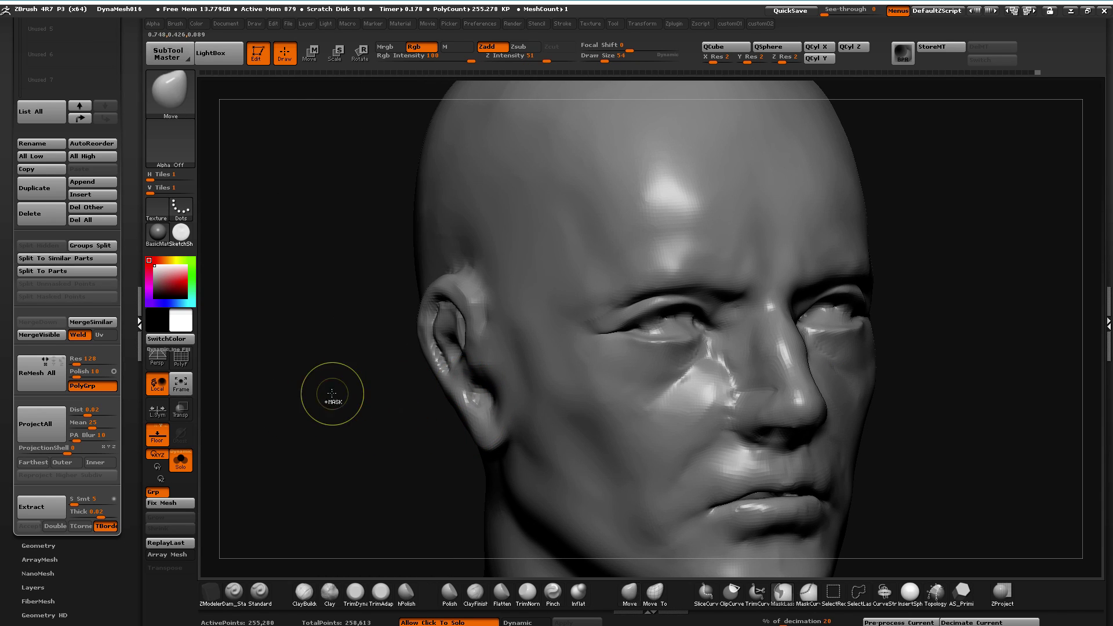
pyautogui.moveTo(336, 388); pyautogui.dragTo(405, 393)
pyautogui.press(']')
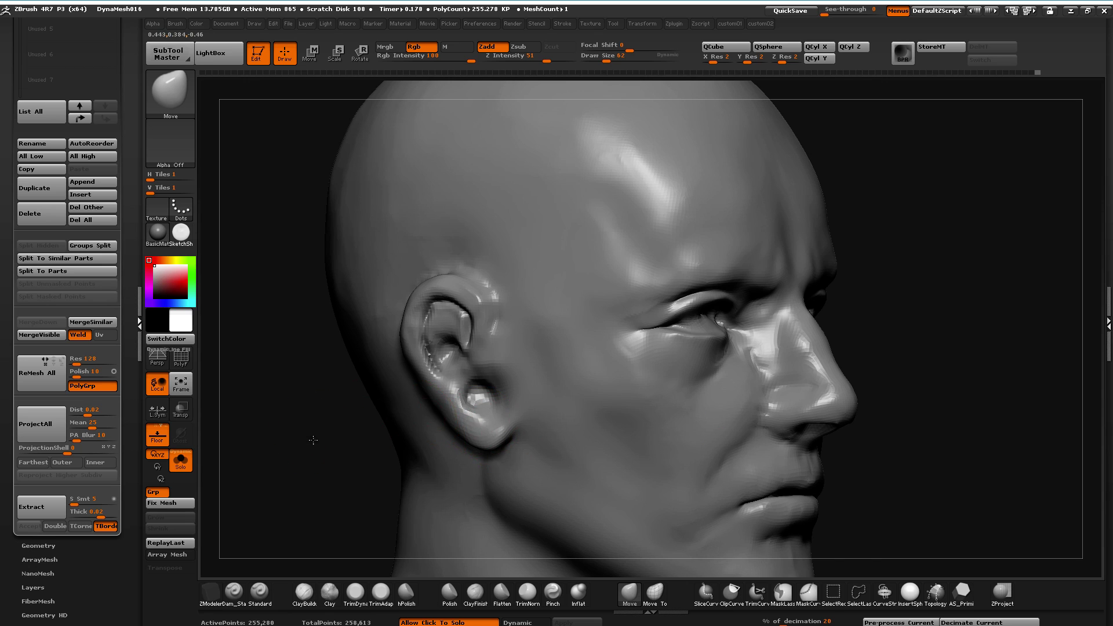
pyautogui.moveTo(309, 439); pyautogui.dragTo(281, 412)
pyautogui.keyDown('alt'); pyautogui.moveTo(835, 531); pyautogui.dragTo(806, 478); pyautogui.keyUp('alt')
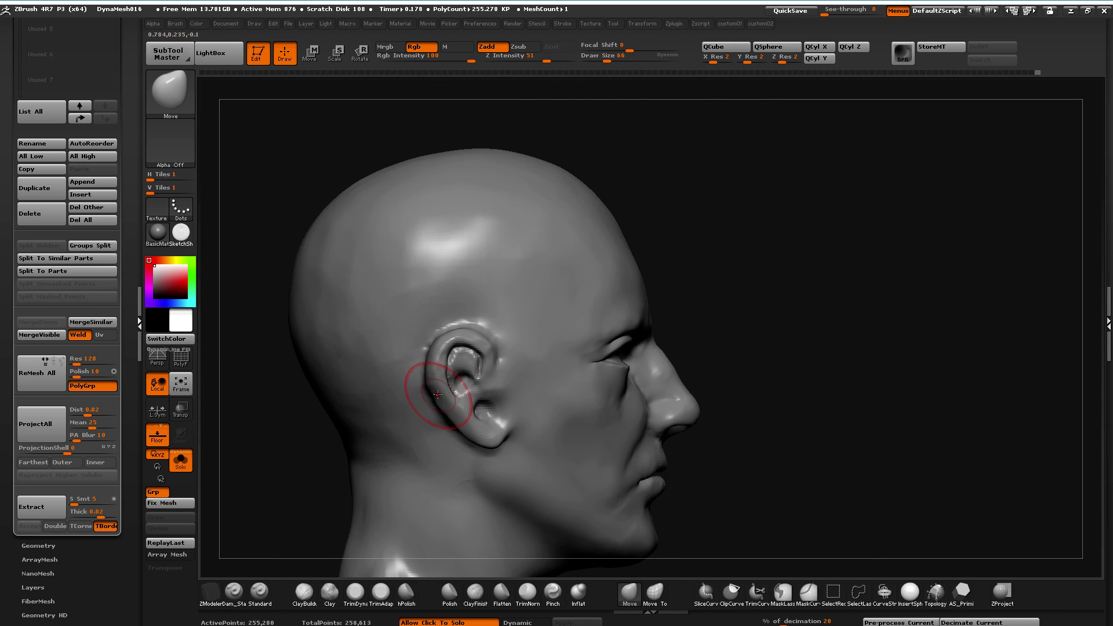
pyautogui.press(']')
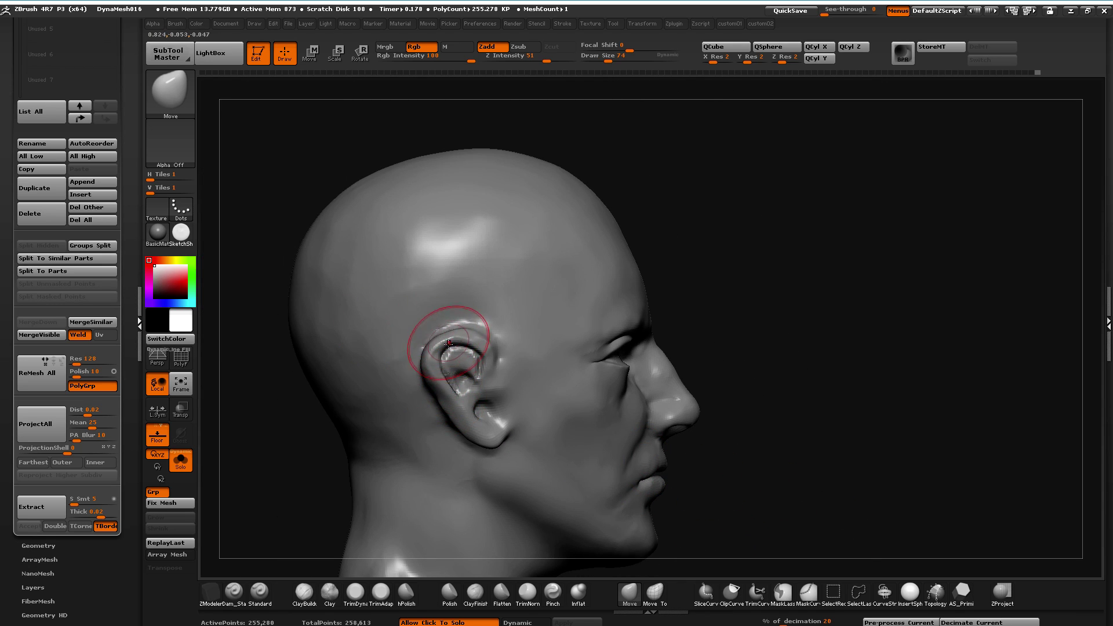
# Smooth the carved folds inside the ear with a smaller brush
pyautogui.press('[')
pyautogui.press('[')
pyautogui.press('[')
pyautogui.press('[')
pyautogui.press('shift')
pyautogui.keyDown('shift'); pyautogui.moveTo(466, 356); pyautogui.dragTo(457, 397); pyautogui.keyUp('shift')
# Reshape the back of the ear where it meets the head with the Move brush
pyautogui.moveTo(278, 536)
pyautogui.mouseDown()
pyautogui.moveTo(244, 540)
pyautogui.moveTo(322, 479)
pyautogui.moveTo(335, 405)
pyautogui.moveTo(418, 556)
pyautogui.mouseUp()
pyautogui.click(233, 591)
pyautogui.moveTo(330, 564)
pyautogui.mouseDown()
pyautogui.moveTo(319, 472)
pyautogui.moveTo(323, 486)
pyautogui.moveTo(340, 472)
pyautogui.moveTo(415, 460)
pyautogui.moveTo(541, 510)
pyautogui.moveTo(556, 476)
pyautogui.mouseUp()
pyautogui.press('b')
pyautogui.press('m')
pyautogui.press('v')
pyautogui.moveTo(446, 333); pyautogui.dragTo(455, 325)
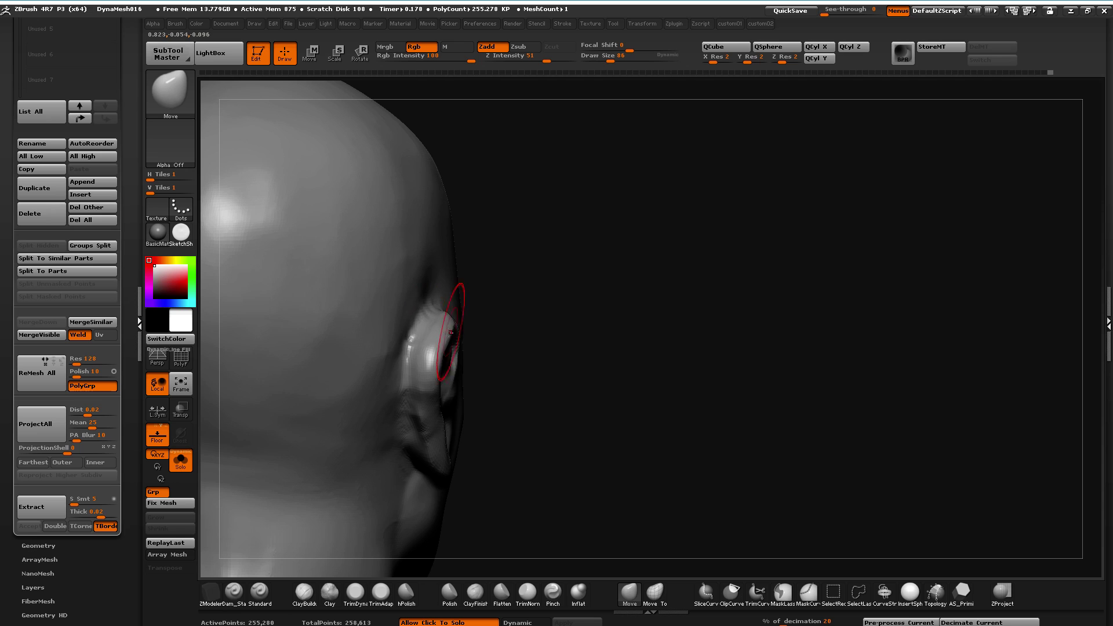
pyautogui.moveTo(427, 399); pyautogui.dragTo(423, 408)
# Push the ear's rear edge and lobe into a better outline with the Move brush from rear and side views
pyautogui.moveTo(561, 493); pyautogui.dragTo(330, 463)
pyautogui.moveTo(399, 368); pyautogui.dragTo(368, 374)
pyautogui.moveTo(444, 378); pyautogui.dragTo(427, 365)
pyautogui.moveTo(385, 325); pyautogui.dragTo(400, 362)
pyautogui.moveTo(529, 493)
pyautogui.mouseDown()
pyautogui.moveTo(422, 417)
pyautogui.moveTo(423, 382)
pyautogui.mouseUp()
pyautogui.moveTo(424, 453)
pyautogui.mouseDown()
pyautogui.moveTo(435, 429)
pyautogui.moveTo(415, 408)
pyautogui.mouseUp()
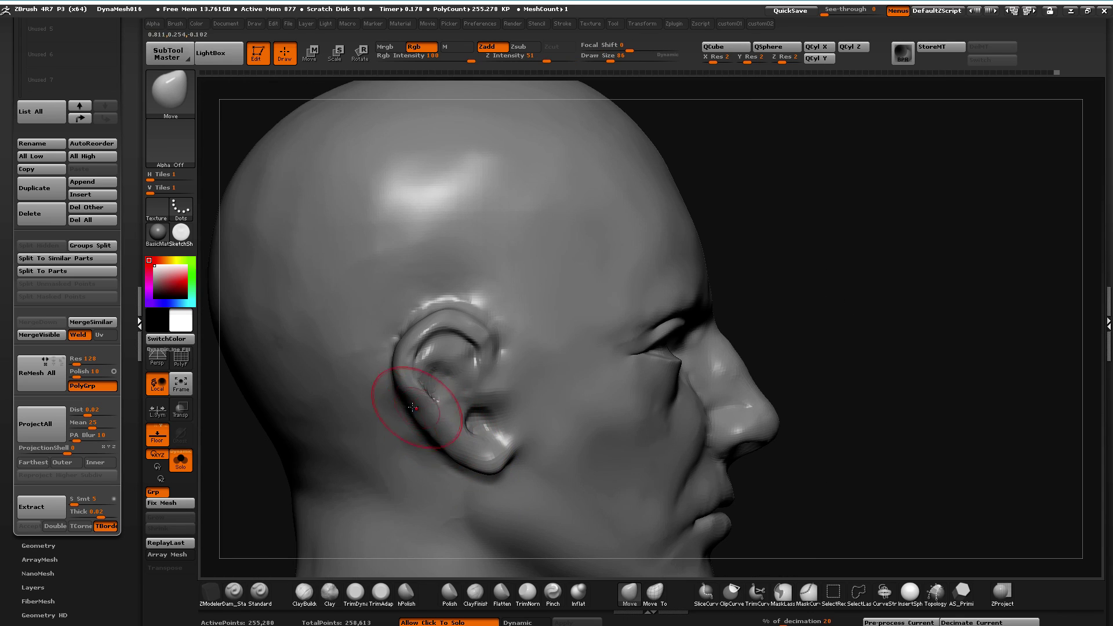
# Deepen the ear's inner bowl and the crease along its front edge with the Dam_Standard brush
pyautogui.click(234, 591)
pyautogui.moveTo(220, 556)
pyautogui.mouseDown()
pyautogui.moveTo(429, 394)
pyautogui.moveTo(467, 429)
pyautogui.mouseUp()
pyautogui.moveTo(419, 377)
pyautogui.mouseDown()
pyautogui.moveTo(422, 335)
pyautogui.moveTo(458, 371)
pyautogui.mouseUp()
pyautogui.press('[')
pyautogui.moveTo(485, 413); pyautogui.dragTo(481, 364)
pyautogui.moveTo(484, 418)
pyautogui.mouseDown()
pyautogui.moveTo(467, 442)
pyautogui.moveTo(483, 454)
pyautogui.mouseUp()
# Build up the tragus and the inside of the ear with the Clay brush
pyautogui.click(328, 592)
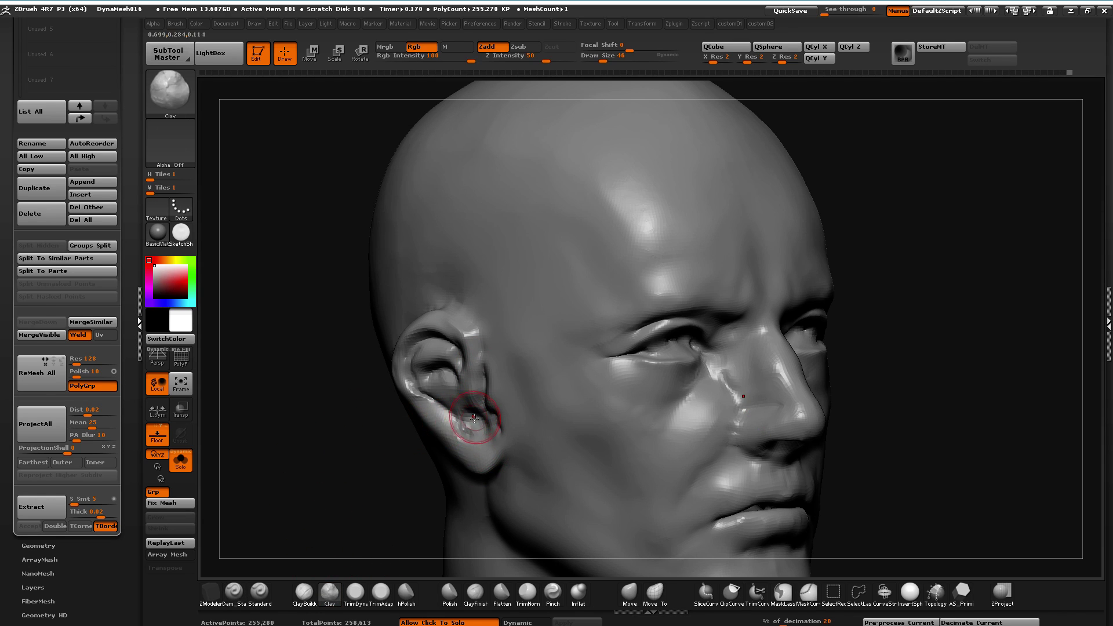
pyautogui.press('ctrl')
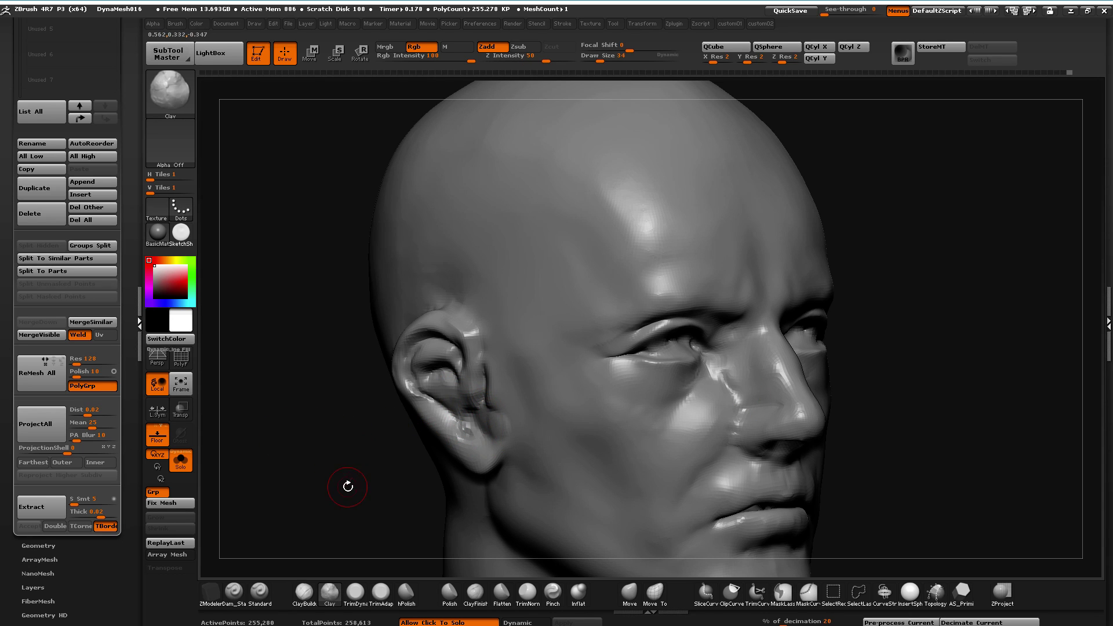
pyautogui.moveTo(283, 529); pyautogui.dragTo(413, 455)
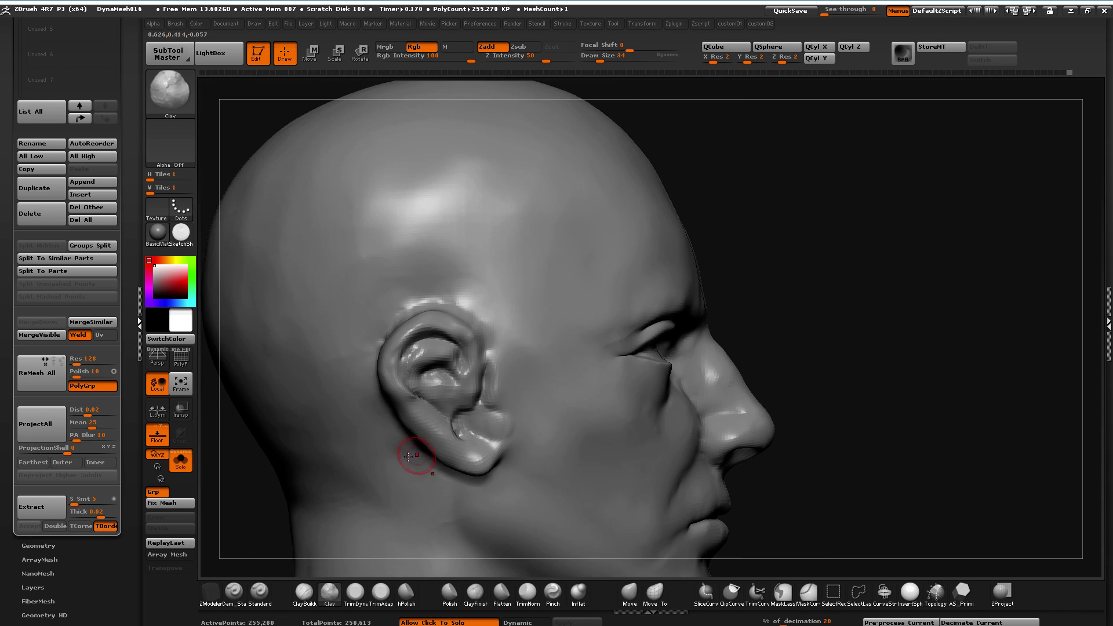
# Shift the ear's rear rim and lower edge toward the lobe with the Move brush
pyautogui.click(630, 603)
pyautogui.moveTo(414, 428); pyautogui.dragTo(443, 449)
pyautogui.press(']')
pyautogui.moveTo(400, 381)
pyautogui.mouseDown()
pyautogui.moveTo(407, 389)
pyautogui.moveTo(387, 354)
pyautogui.mouseUp()
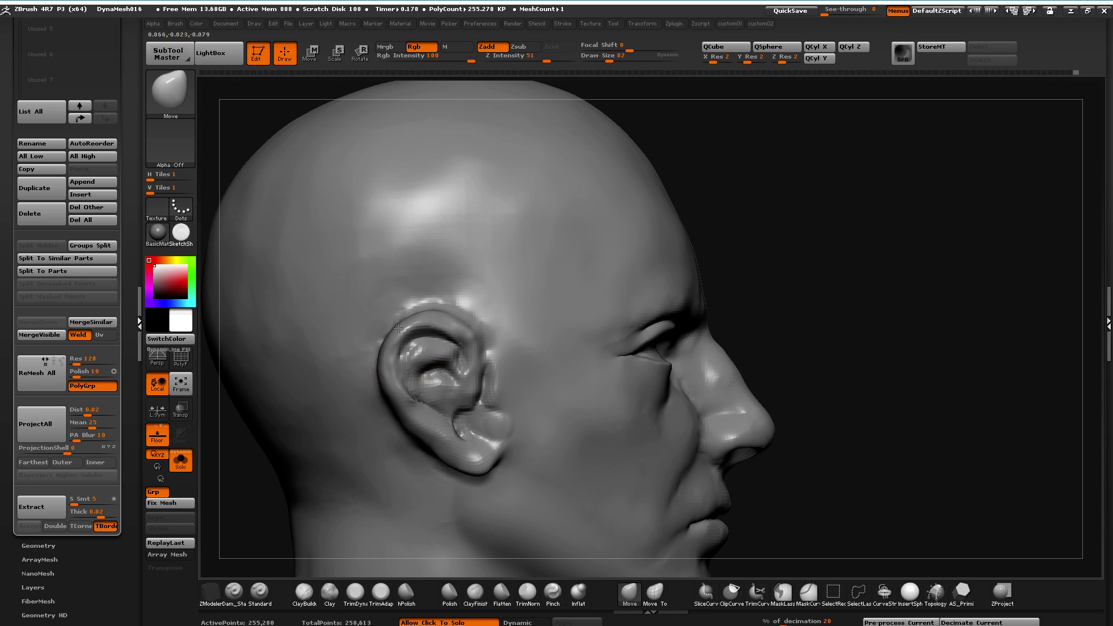
pyautogui.moveTo(447, 430)
pyautogui.mouseDown()
pyautogui.moveTo(430, 400)
pyautogui.moveTo(467, 443)
pyautogui.moveTo(463, 461)
pyautogui.mouseUp()
# Smooth the inner bowl of the ear with a reduced brush size
pyautogui.press('[')
pyautogui.press('[')
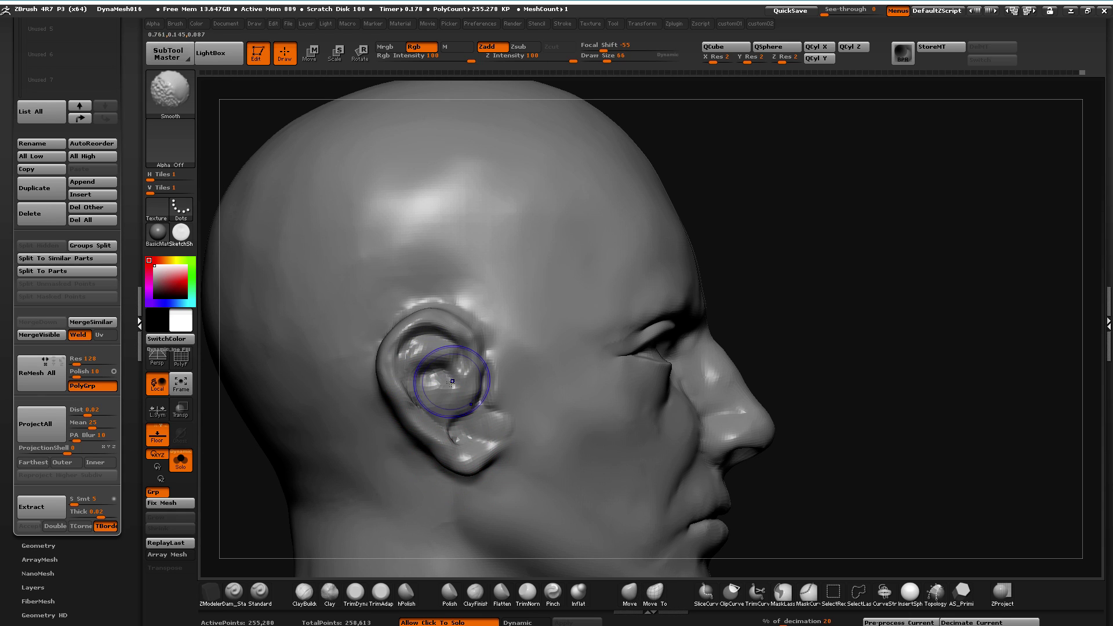
pyautogui.moveTo(858, 536); pyautogui.dragTo(429, 449)
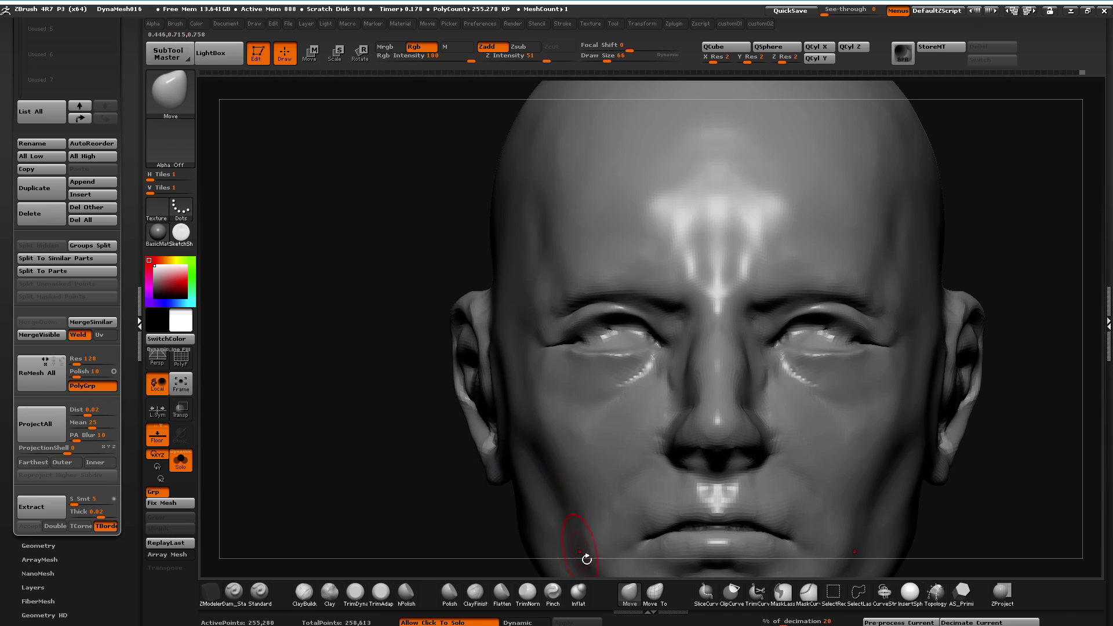
# Adjust the upper ear rim and inner fold with the Move brush and smooth the result
pyautogui.moveTo(455, 304)
pyautogui.mouseDown()
pyautogui.moveTo(472, 311)
pyautogui.moveTo(440, 343)
pyautogui.moveTo(455, 348)
pyautogui.moveTo(463, 406)
pyautogui.moveTo(442, 350)
pyautogui.mouseUp()
pyautogui.press('[')
pyautogui.press('[')
pyautogui.press('[')
pyautogui.press('[')
pyautogui.press(']')
pyautogui.moveTo(400, 371)
pyautogui.mouseDown()
pyautogui.moveTo(444, 365)
pyautogui.moveTo(471, 378)
pyautogui.mouseUp()
pyautogui.press(']')
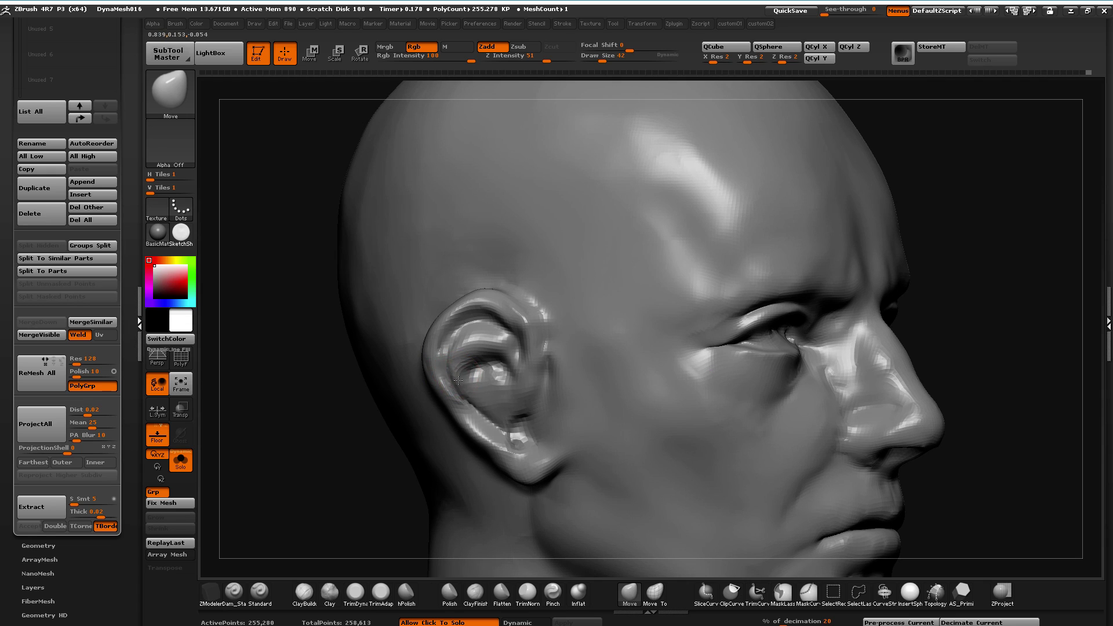
pyautogui.moveTo(451, 337)
pyautogui.keyDown('shift'); pyautogui.mouseDown()
pyautogui.moveTo(496, 356)
pyautogui.moveTo(487, 383)
pyautogui.moveTo(495, 337)
pyautogui.moveTo(481, 310)
pyautogui.moveTo(543, 385)
pyautogui.mouseUp(); pyautogui.keyUp('shift')
pyautogui.moveTo(324, 359)
pyautogui.mouseDown()
pyautogui.moveTo(301, 350)
pyautogui.moveTo(358, 345)
pyautogui.moveTo(526, 368)
pyautogui.mouseUp()
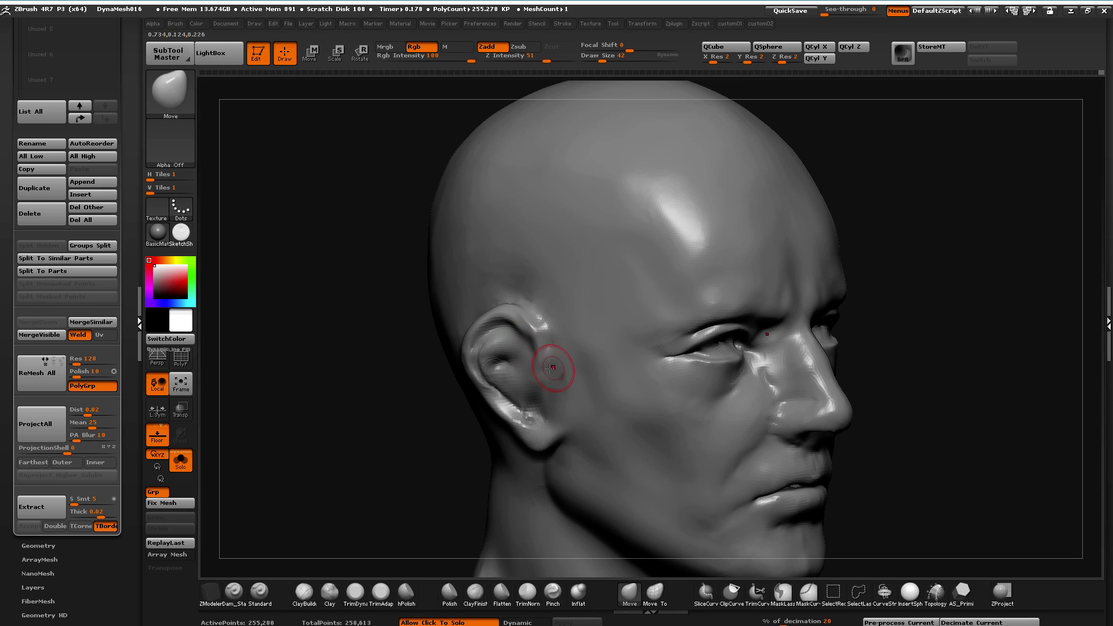
pyautogui.keyDown('shift'); pyautogui.moveTo(308, 338); pyautogui.dragTo(359, 342); pyautogui.keyUp('shift')
pyautogui.moveTo(552, 365)
pyautogui.keyDown('ctrl'); pyautogui.mouseDown()
pyautogui.moveTo(624, 363)
pyautogui.moveTo(615, 414)
pyautogui.moveTo(526, 376)
pyautogui.mouseUp(); pyautogui.keyUp('ctrl')
pyautogui.moveTo(272, 380)
pyautogui.mouseDown()
pyautogui.moveTo(263, 383)
pyautogui.moveTo(365, 381)
pyautogui.mouseUp()
pyautogui.hotkey('ctrl', 'z')
# Build up the cheekbone area and temple in front of the ear with the Clay brush
pyautogui.click(328, 591)
pyautogui.moveTo(406, 487); pyautogui.dragTo(566, 384)
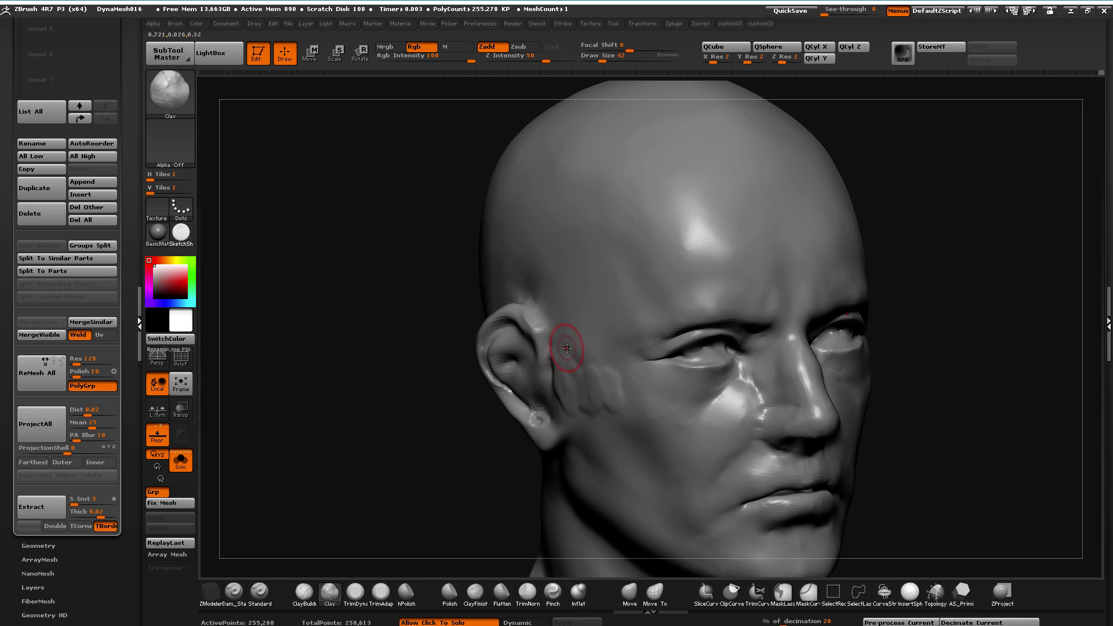
pyautogui.moveTo(575, 331); pyautogui.dragTo(581, 327)
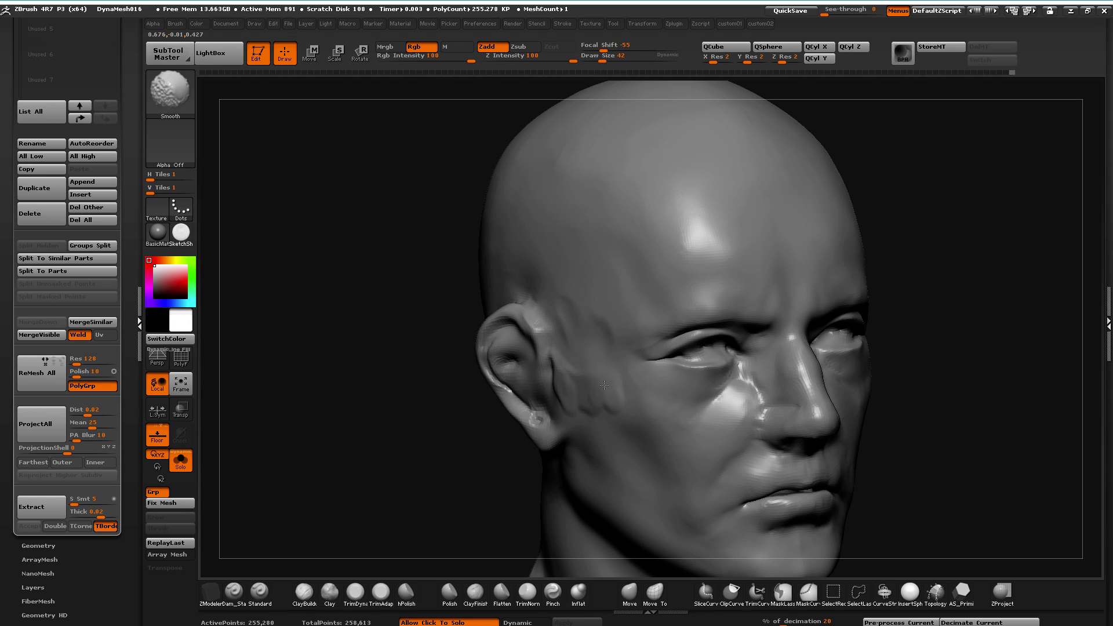
# Lower the subdivision level, smooth the new clay in front of the ear, and carve into the temple above it
pyautogui.press('space')
pyautogui.click(469, 109)
pyautogui.keyDown('shift'); pyautogui.moveTo(596, 407); pyautogui.dragTo(574, 370); pyautogui.keyUp('shift')
pyautogui.moveTo(574, 371)
pyautogui.mouseDown()
pyautogui.moveTo(572, 392)
pyautogui.moveTo(616, 405)
pyautogui.moveTo(596, 381)
pyautogui.mouseUp()
pyautogui.moveTo(555, 309)
pyautogui.keyDown('alt'); pyautogui.mouseDown()
pyautogui.moveTo(601, 353)
pyautogui.moveTo(576, 291)
pyautogui.mouseUp(); pyautogui.keyUp('alt')
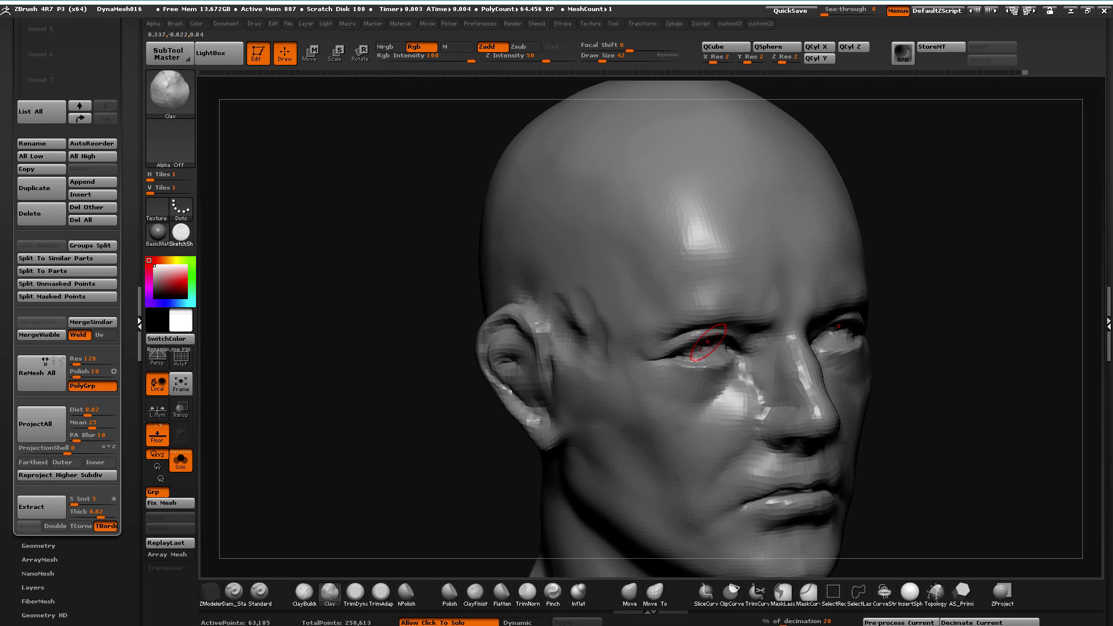
# Switch to the reference board and examine the ear and temple on the photo of the man by the water
pyautogui.moveTo(1112, 388); pyautogui.dragTo(450, 385, button='right')
pyautogui.doubleClick(614, 424)
pyautogui.doubleClick(614, 424)
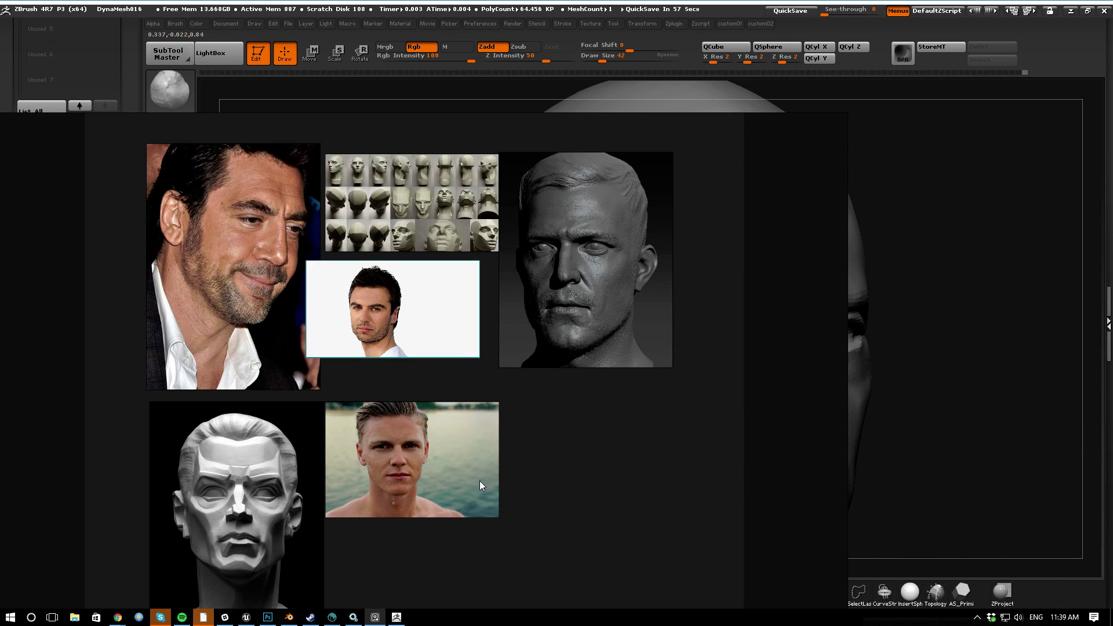
pyautogui.doubleClick(415, 478)
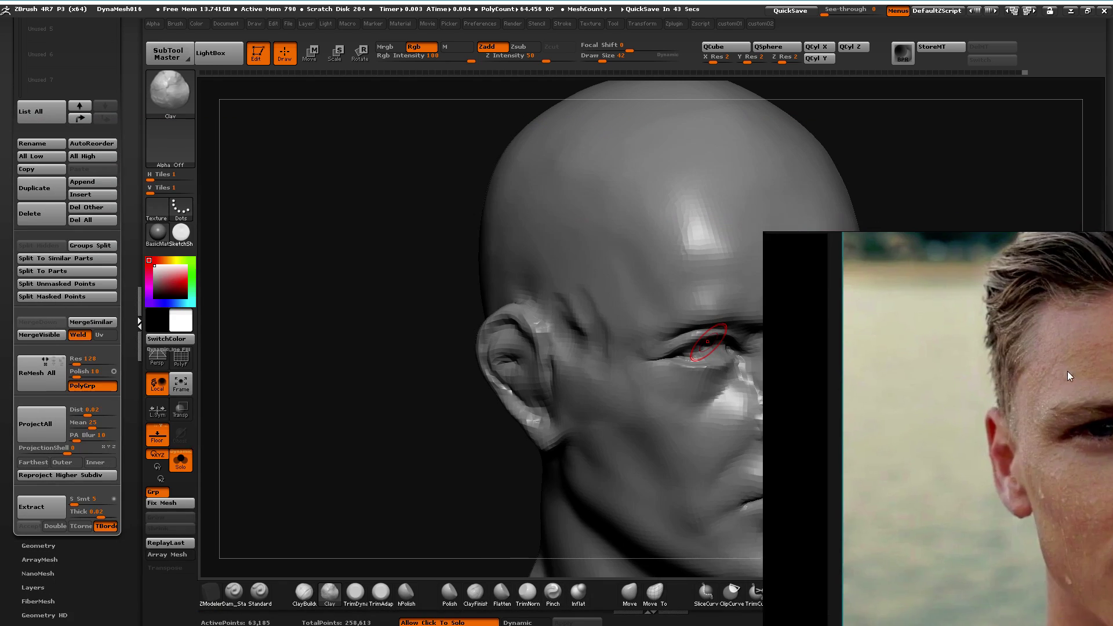
# Even out the temple above and in front of the ear with the Smooth and Flatten brushes
pyautogui.moveTo(216, 314); pyautogui.dragTo(179, 300)
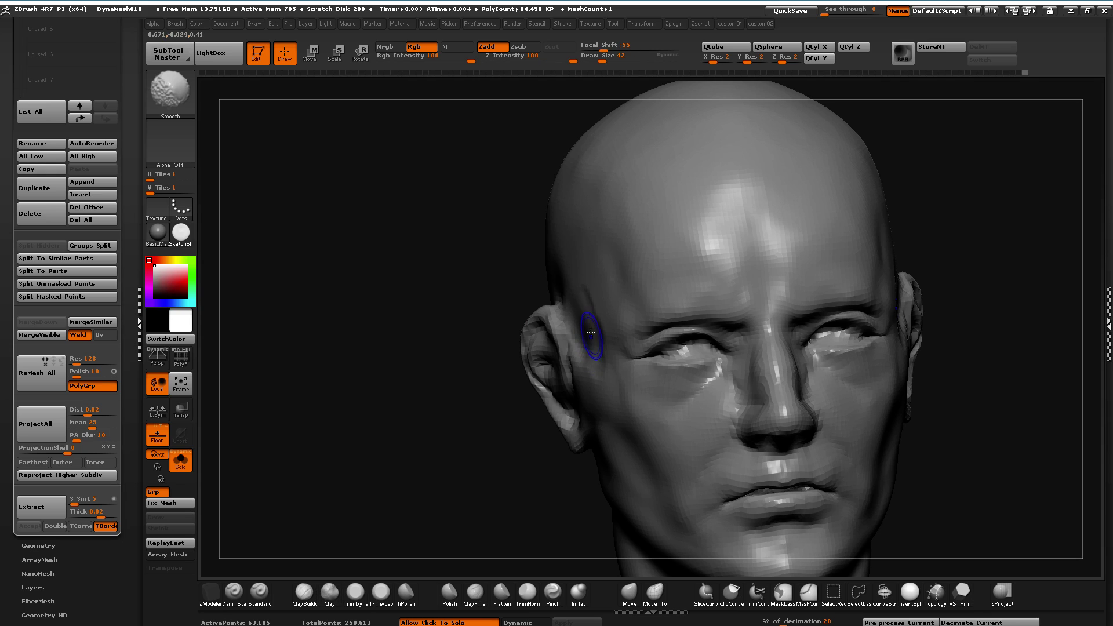
pyautogui.click(501, 591)
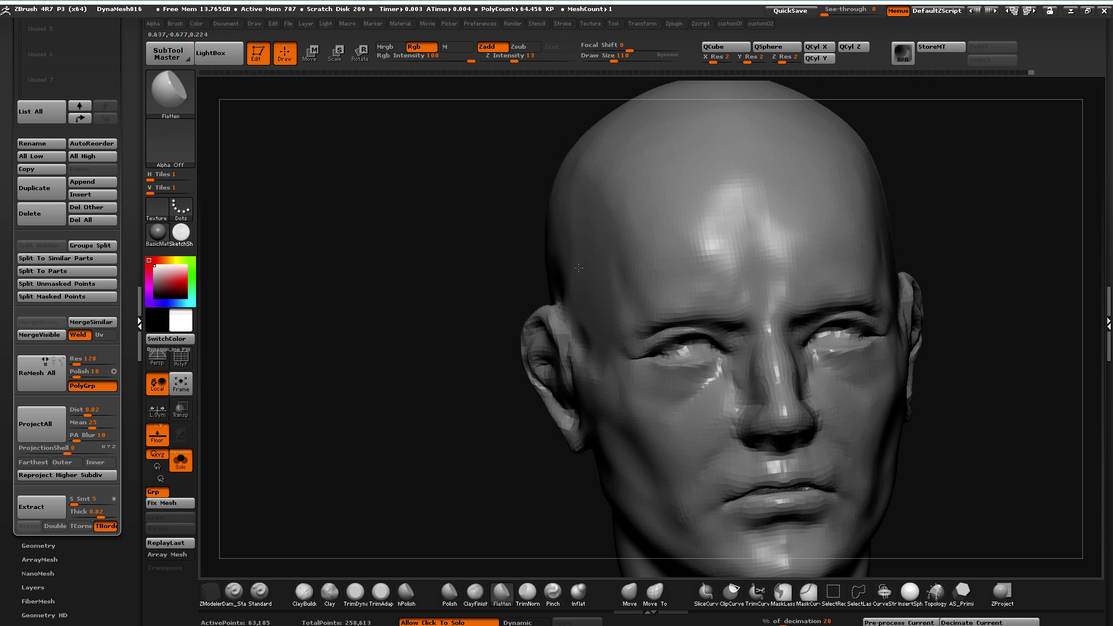
pyautogui.moveTo(584, 286); pyautogui.dragTo(582, 293)
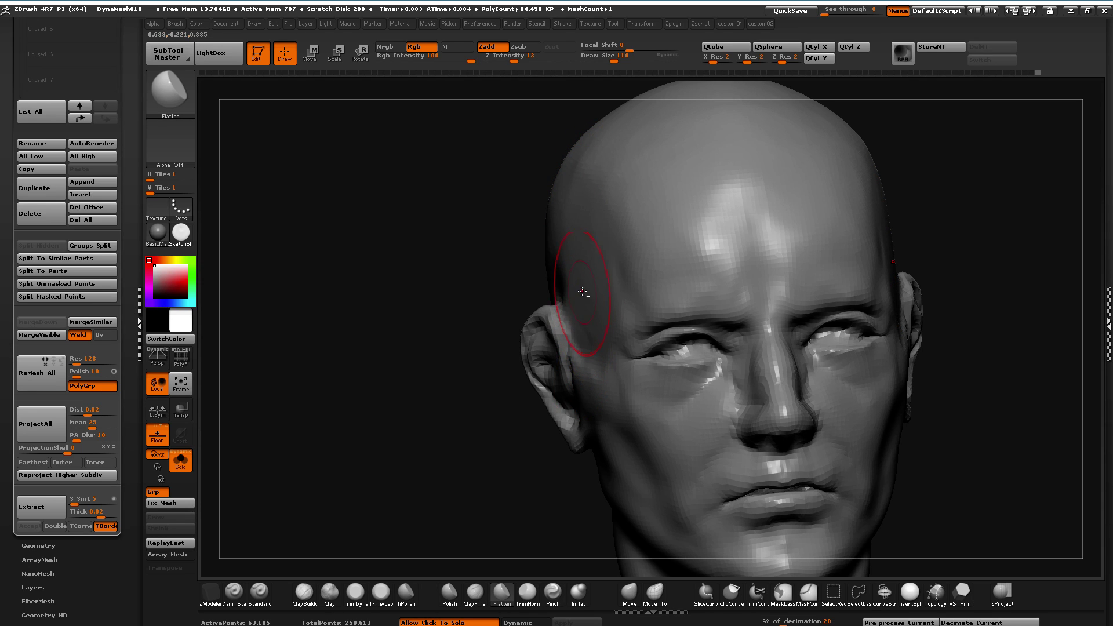
pyautogui.moveTo(406, 212)
pyautogui.mouseDown()
pyautogui.moveTo(385, 216)
pyautogui.moveTo(484, 198)
pyautogui.mouseUp()
pyautogui.press('[')
pyautogui.moveTo(356, 378); pyautogui.dragTo(327, 383)
pyautogui.moveTo(422, 405); pyautogui.dragTo(405, 345)
pyautogui.press('f')
pyautogui.moveTo(396, 300); pyautogui.dragTo(420, 318)
# Adjust the upper skull in side view with an enlarged Move brush
pyautogui.click(629, 594)
pyautogui.moveTo(313, 336)
pyautogui.mouseDown()
pyautogui.moveTo(325, 335)
pyautogui.moveTo(313, 344)
pyautogui.mouseUp()
pyautogui.press(']')
pyautogui.press(']')
pyautogui.press(']')
pyautogui.press(']')
pyautogui.moveTo(652, 165)
pyautogui.mouseDown()
pyautogui.moveTo(660, 158)
pyautogui.moveTo(612, 157)
pyautogui.mouseUp()
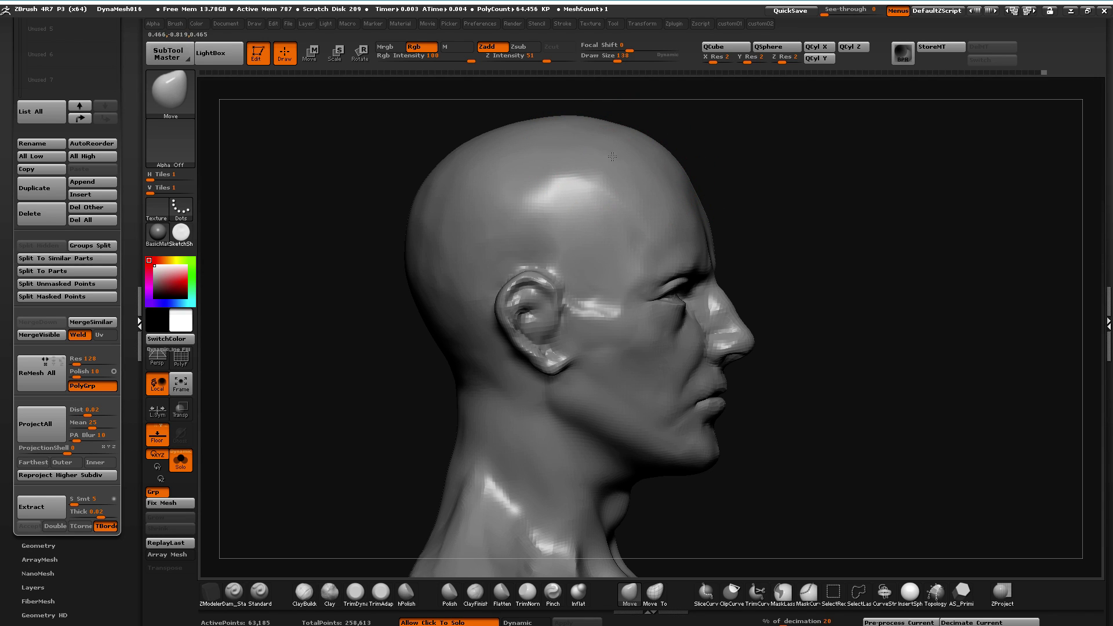
# Push the temple in beside the outer end of the brow with a smaller Move brush
pyautogui.moveTo(724, 246)
pyautogui.mouseDown()
pyautogui.moveTo(741, 236)
pyautogui.moveTo(481, 200)
pyautogui.moveTo(497, 179)
pyautogui.mouseUp()
pyautogui.press('[')
pyautogui.press('[')
pyautogui.press('[')
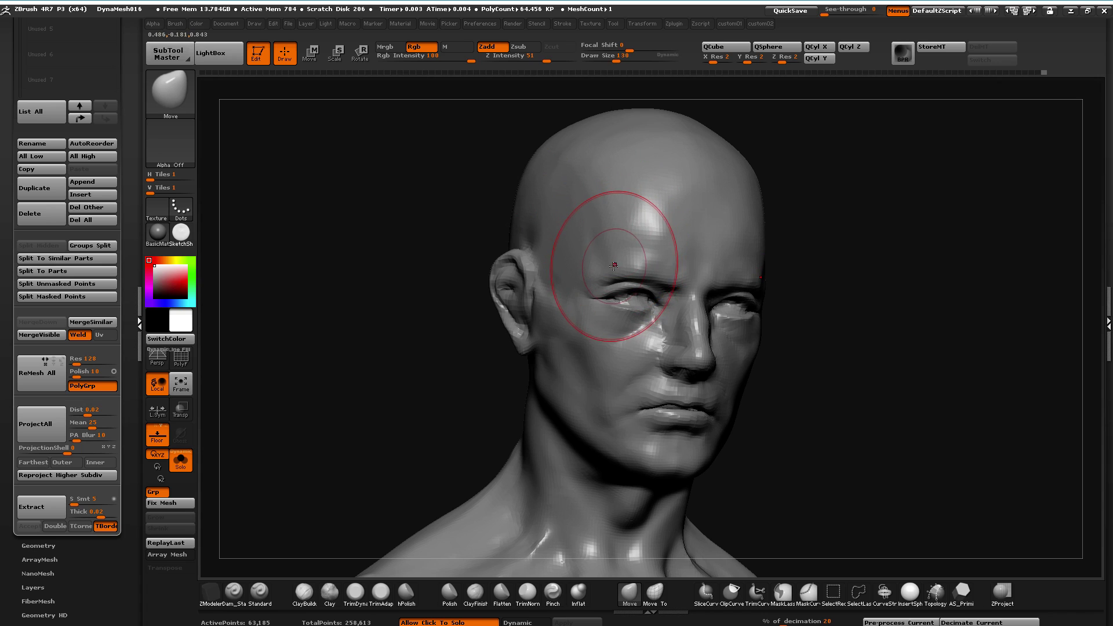
pyautogui.moveTo(441, 225)
pyautogui.mouseDown()
pyautogui.moveTo(373, 243)
pyautogui.moveTo(477, 276)
pyautogui.mouseUp()
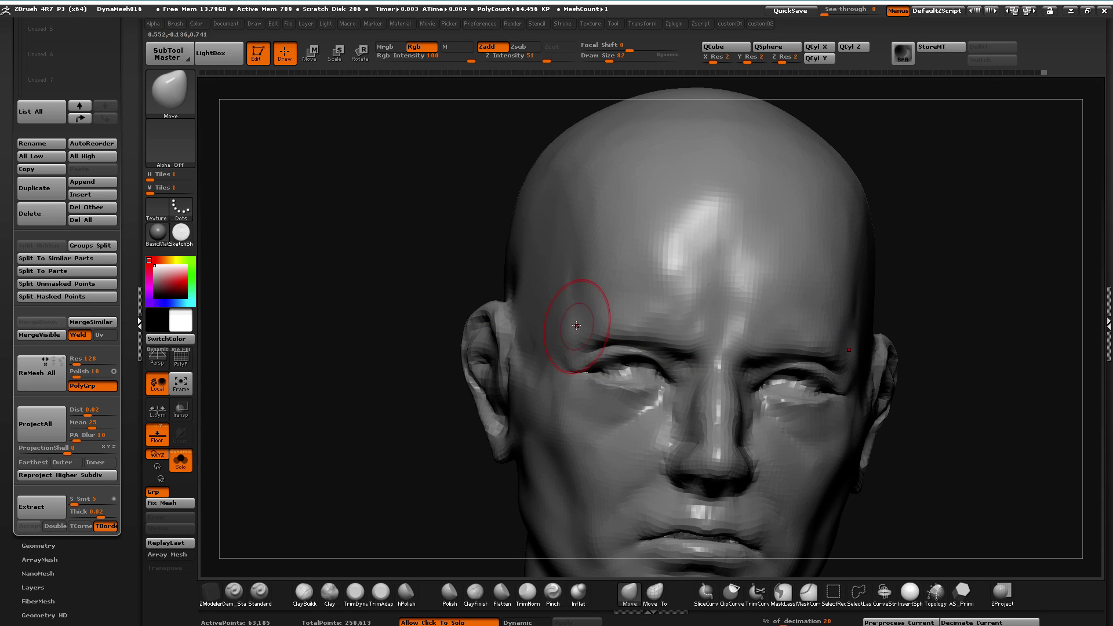
pyautogui.moveTo(572, 306)
pyautogui.mouseDown()
pyautogui.moveTo(583, 303)
pyautogui.moveTo(586, 335)
pyautogui.moveTo(604, 343)
pyautogui.moveTo(571, 307)
pyautogui.moveTo(627, 310)
pyautogui.moveTo(613, 325)
pyautogui.mouseUp()
pyautogui.keyDown('ctrl'); pyautogui.moveTo(506, 283); pyautogui.dragTo(521, 286); pyautogui.keyUp('ctrl')
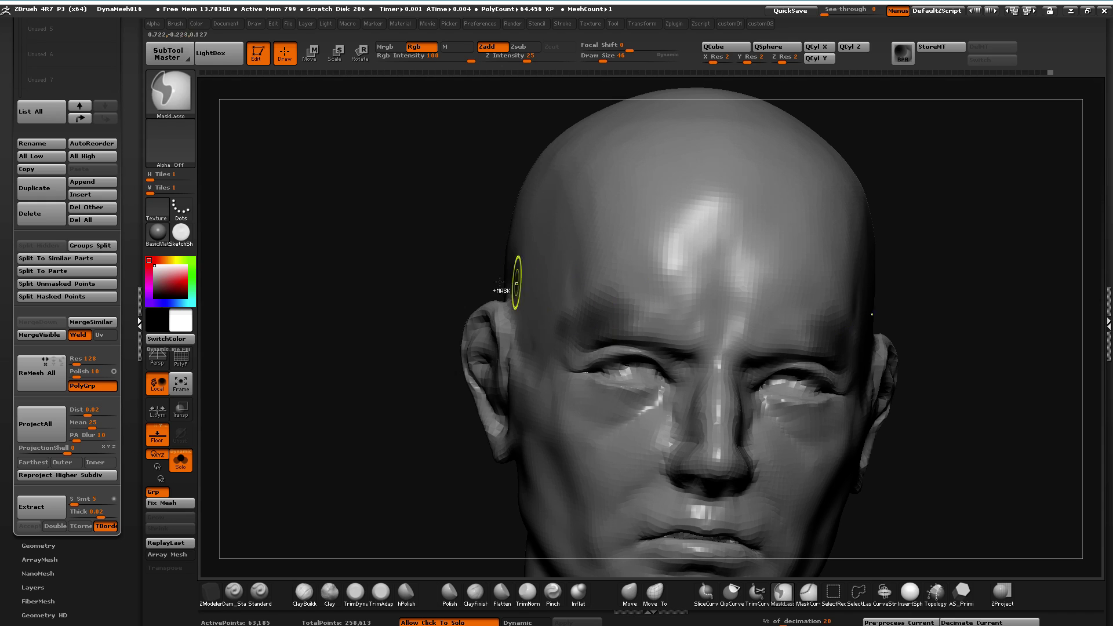
pyautogui.keyDown('ctrl'); pyautogui.click(432, 279); pyautogui.keyUp('ctrl')
pyautogui.moveTo(385, 268); pyautogui.dragTo(385, 256)
pyautogui.press('b')
pyautogui.click(425, 346)
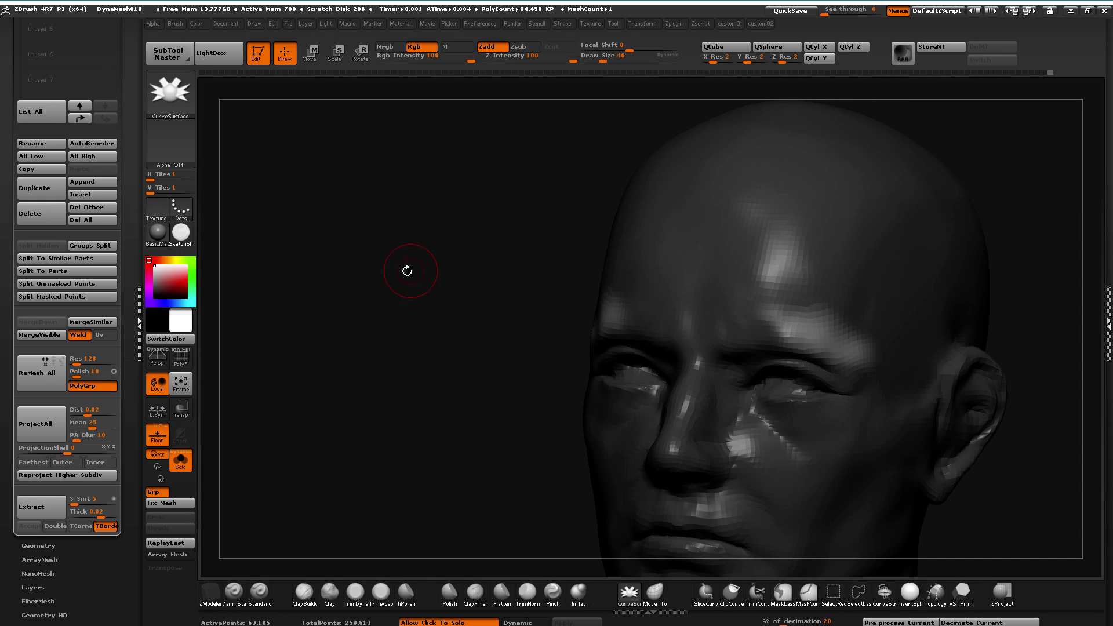
# Refine the contour of the temple and side of the face with the Move Topological brush
pyautogui.click(653, 591)
pyautogui.moveTo(537, 276)
pyautogui.mouseDown()
pyautogui.moveTo(566, 318)
pyautogui.moveTo(494, 280)
pyautogui.moveTo(577, 373)
pyautogui.moveTo(447, 278)
pyautogui.moveTo(594, 352)
pyautogui.mouseUp()
pyautogui.press(']')
pyautogui.press('[')
pyautogui.press('[')
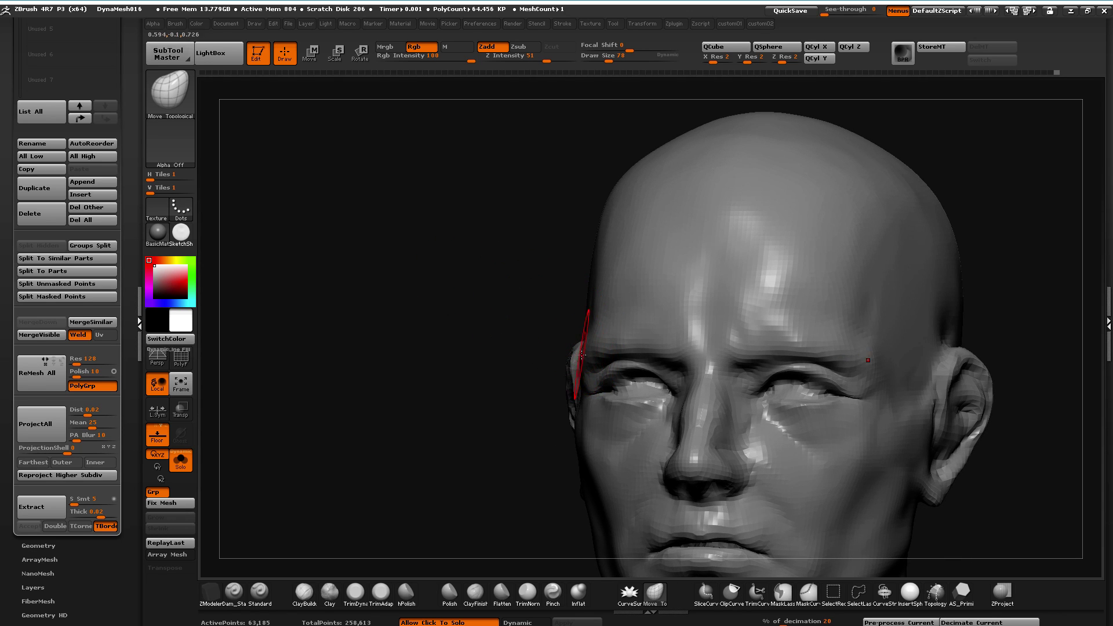
pyautogui.moveTo(481, 307); pyautogui.dragTo(367, 293)
pyautogui.moveTo(363, 339)
pyautogui.mouseDown()
pyautogui.moveTo(305, 348)
pyautogui.moveTo(335, 335)
pyautogui.moveTo(308, 337)
pyautogui.moveTo(348, 373)
pyautogui.mouseUp()
pyautogui.press('[')
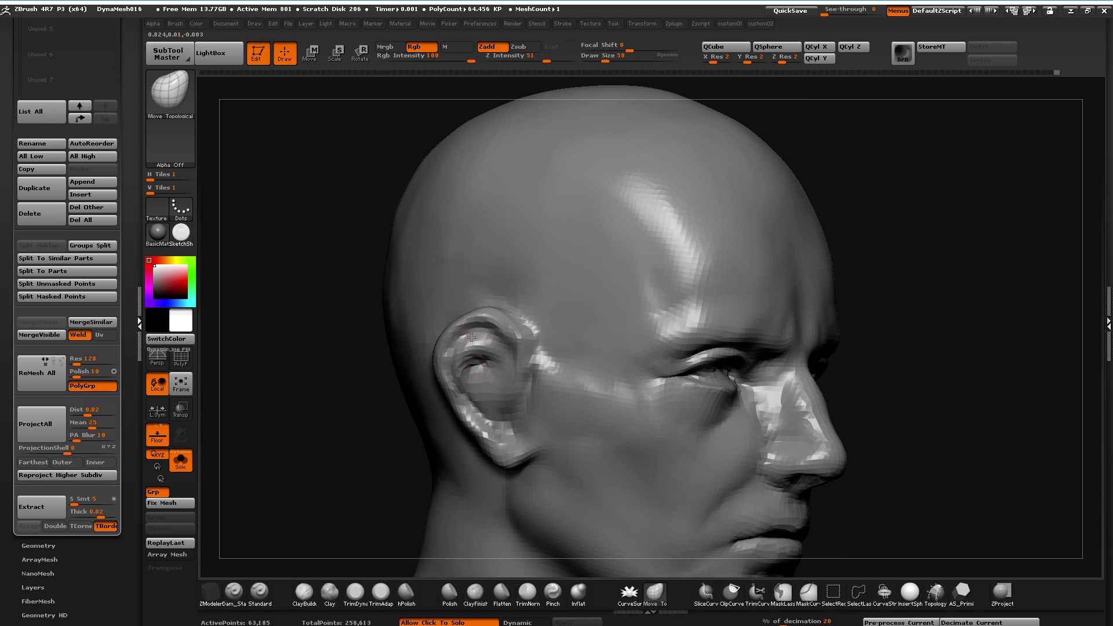
# Return to the higher subdivision level and define the front edge of the ear with the Standard brush
pyautogui.moveTo(324, 377); pyautogui.dragTo(289, 515)
pyautogui.press('space')
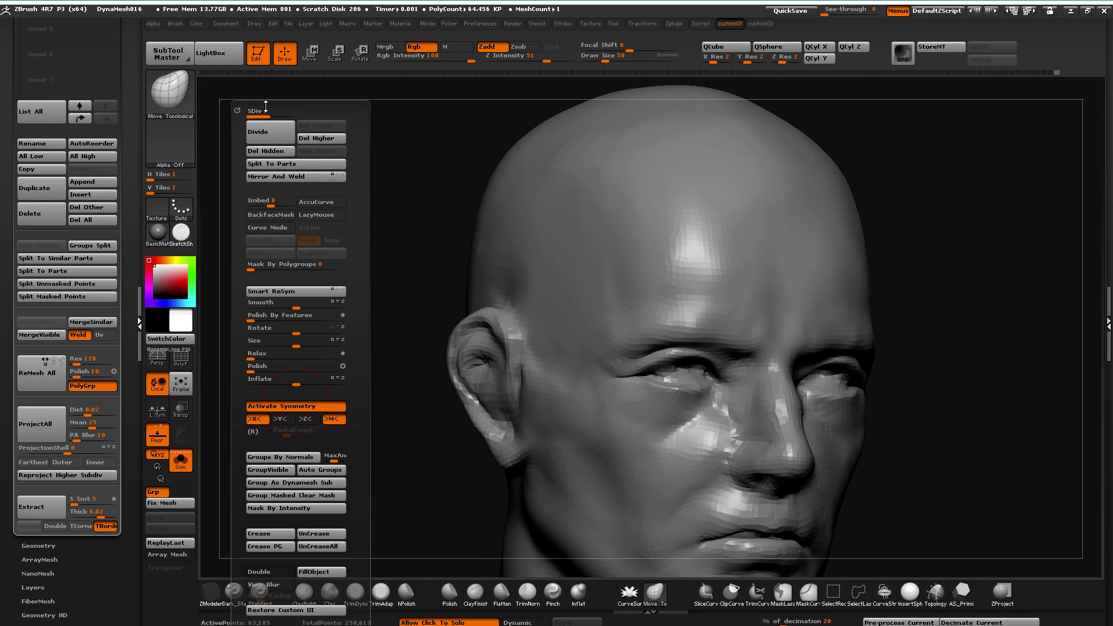
pyautogui.moveTo(265, 107); pyautogui.dragTo(304, 109)
pyautogui.moveTo(383, 410); pyautogui.dragTo(313, 430)
pyautogui.click(258, 594)
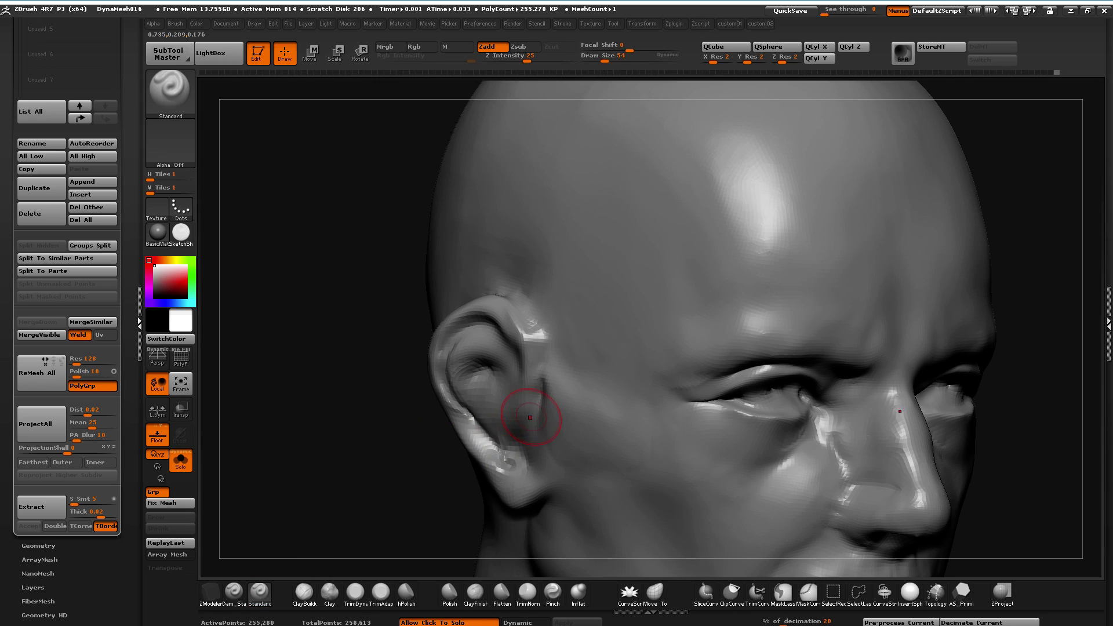
pyautogui.moveTo(368, 385)
pyautogui.mouseDown()
pyautogui.moveTo(489, 311)
pyautogui.moveTo(519, 345)
pyautogui.moveTo(442, 326)
pyautogui.moveTo(476, 308)
pyautogui.moveTo(515, 341)
pyautogui.mouseUp()
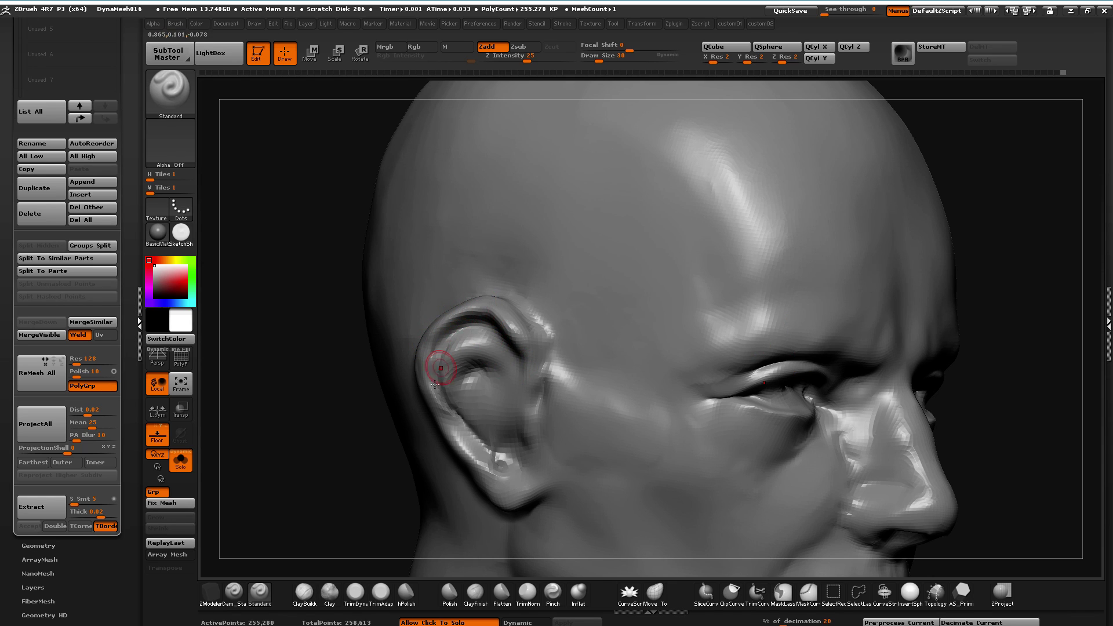
# Carve the groove along the ear's inner rear rim and smooth the inner bowl
pyautogui.keyDown('alt'); pyautogui.moveTo(444, 420); pyautogui.dragTo(495, 479); pyautogui.keyUp('alt')
pyautogui.moveTo(464, 440)
pyautogui.keyDown('shift'); pyautogui.mouseDown()
pyautogui.moveTo(455, 390)
pyautogui.moveTo(476, 379)
pyautogui.moveTo(498, 409)
pyautogui.mouseUp(); pyautogui.keyUp('shift')
pyautogui.moveTo(513, 447)
pyautogui.keyDown('shift'); pyautogui.mouseDown()
pyautogui.moveTo(510, 386)
pyautogui.moveTo(493, 400)
pyautogui.moveTo(481, 388)
pyautogui.moveTo(497, 413)
pyautogui.mouseUp(); pyautogui.keyUp('shift')
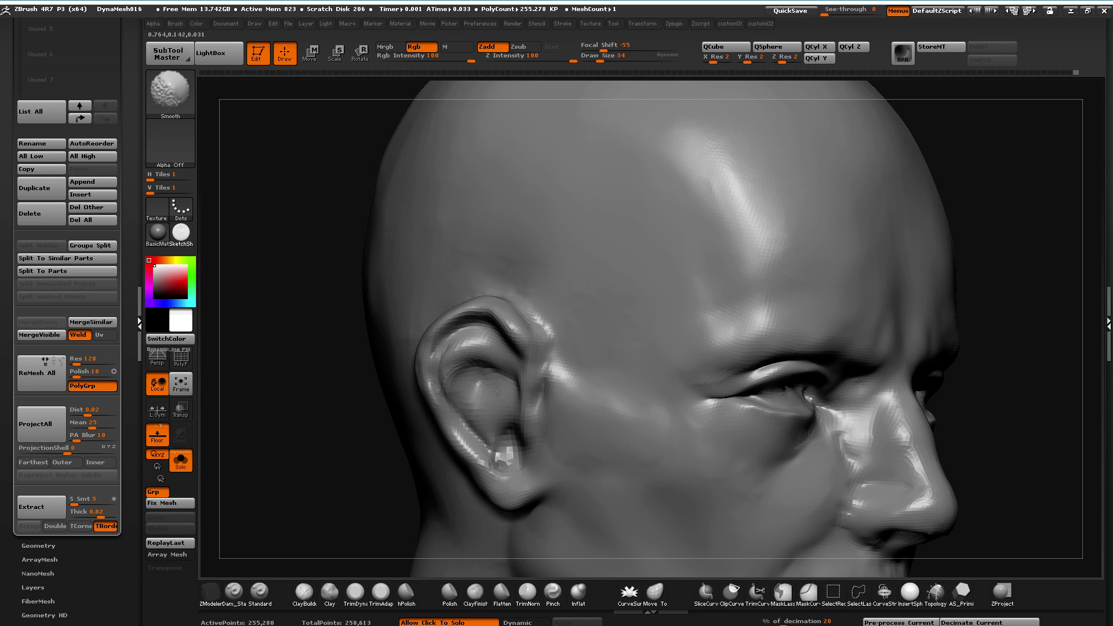
pyautogui.moveTo(270, 436); pyautogui.dragTo(266, 433)
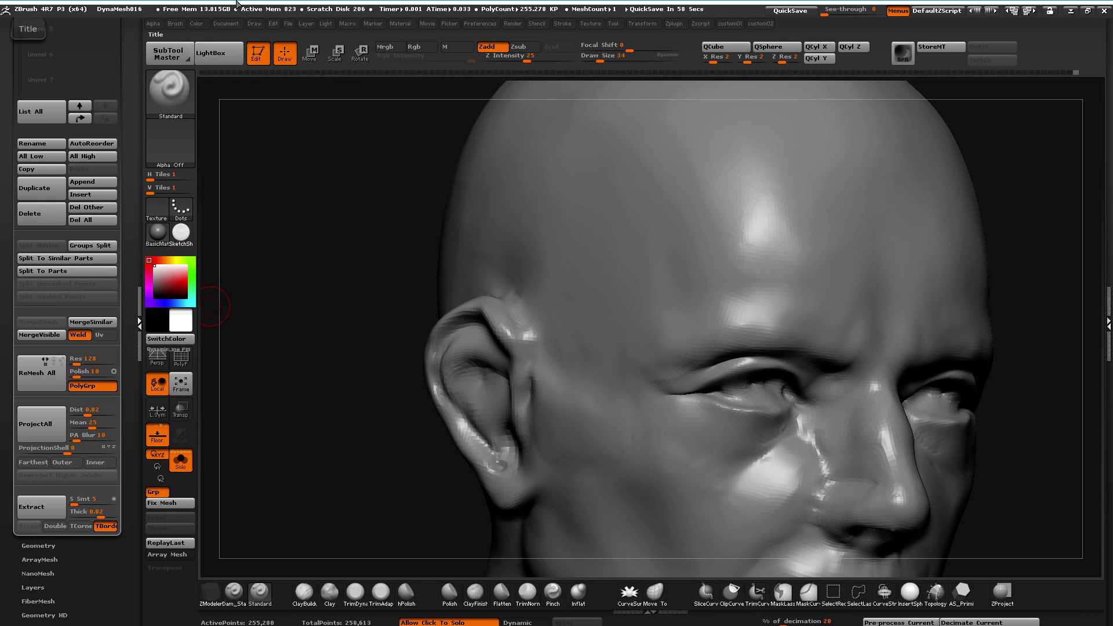
pyautogui.moveTo(271, 397); pyautogui.dragTo(276, 474)
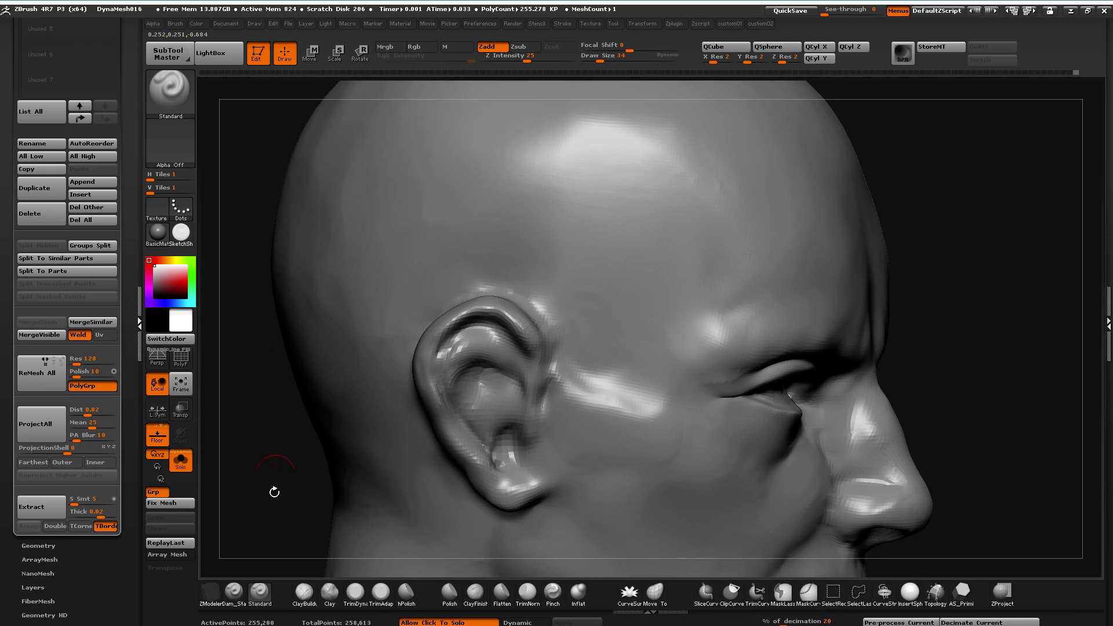
# Mask the whole head except the ear's inner bowl using lasso masking and mask inversion
pyautogui.moveTo(473, 381)
pyautogui.keyDown('ctrl'); pyautogui.mouseDown()
pyautogui.moveTo(482, 418)
pyautogui.moveTo(476, 407)
pyautogui.mouseUp(); pyautogui.keyUp('ctrl')
pyautogui.moveTo(472, 373)
pyautogui.keyDown('ctrl'); pyautogui.mouseDown()
pyautogui.moveTo(465, 415)
pyautogui.moveTo(457, 375)
pyautogui.mouseUp(); pyautogui.keyUp('ctrl')
pyautogui.moveTo(255, 375)
pyautogui.keyDown('ctrl'); pyautogui.mouseDown()
pyautogui.moveTo(278, 370)
pyautogui.moveTo(242, 388)
pyautogui.mouseUp(); pyautogui.keyUp('ctrl')
pyautogui.hotkey('ctrl', 'z')
pyautogui.moveTo(281, 351)
pyautogui.keyDown('ctrl'); pyautogui.mouseDown()
pyautogui.moveTo(360, 349)
pyautogui.moveTo(411, 448)
pyautogui.moveTo(301, 394)
pyautogui.moveTo(374, 360)
pyautogui.moveTo(296, 499)
pyautogui.mouseUp(); pyautogui.keyUp('ctrl')
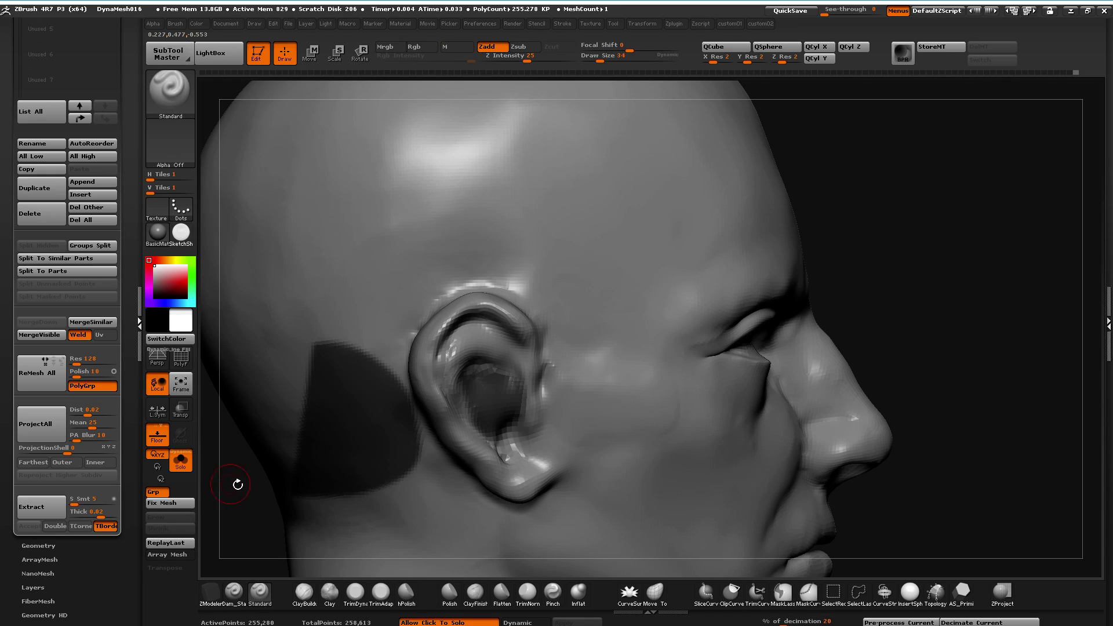
pyautogui.keyDown('ctrl'); pyautogui.click(253, 484); pyautogui.keyUp('ctrl')
pyautogui.moveTo(298, 340)
pyautogui.keyDown('ctrl'); pyautogui.keyDown('alt'); pyautogui.mouseDown()
pyautogui.moveTo(351, 328)
pyautogui.moveTo(236, 449)
pyautogui.moveTo(240, 497)
pyautogui.moveTo(238, 377)
pyautogui.moveTo(231, 460)
pyautogui.moveTo(308, 462)
pyautogui.moveTo(296, 475)
pyautogui.mouseUp(); pyautogui.keyUp('alt'); pyautogui.keyUp('ctrl')
pyautogui.moveTo(380, 237); pyautogui.dragTo(399, 198)
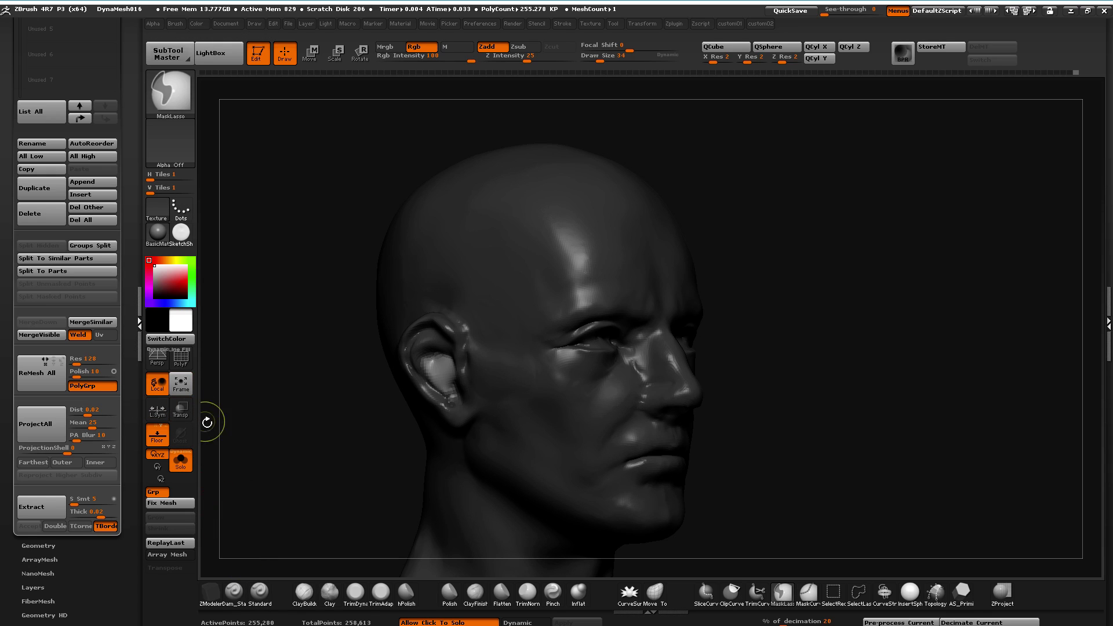
pyautogui.press('ctrl')
pyautogui.keyDown('ctrl'); pyautogui.keyDown('alt'); pyautogui.click(308, 57); pyautogui.keyUp('alt'); pyautogui.keyUp('ctrl')
pyautogui.keyDown('ctrl'); pyautogui.click(303, 149); pyautogui.keyUp('ctrl')
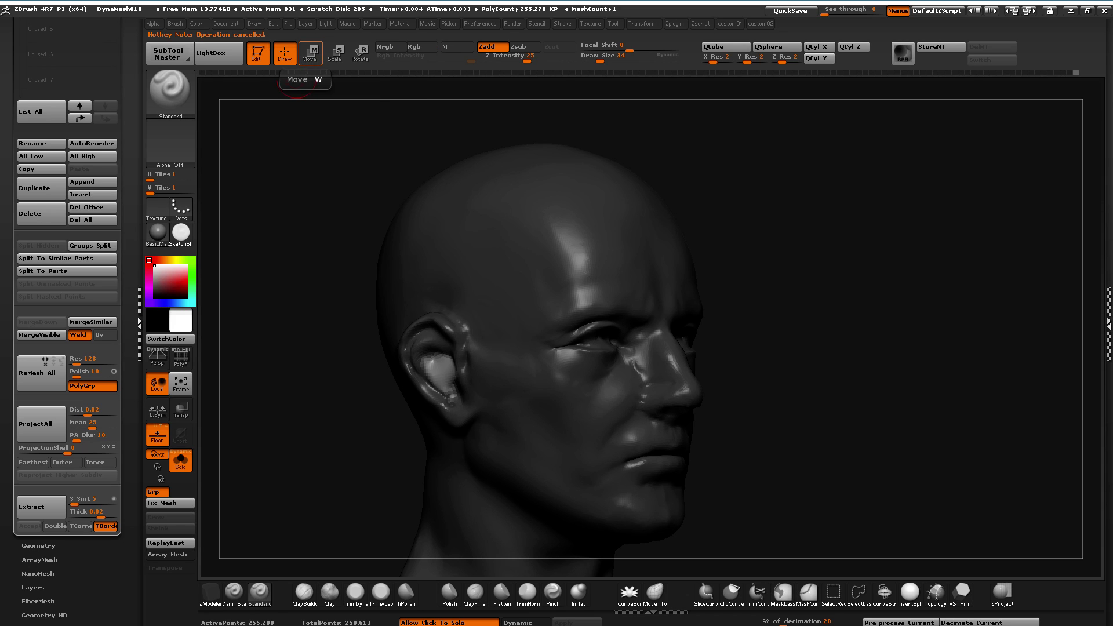
# Shift the unmasked ear bowl with a Transpose Move line, clear the mask, and return to Draw mode
pyautogui.moveTo(286, 323); pyautogui.dragTo(307, 316)
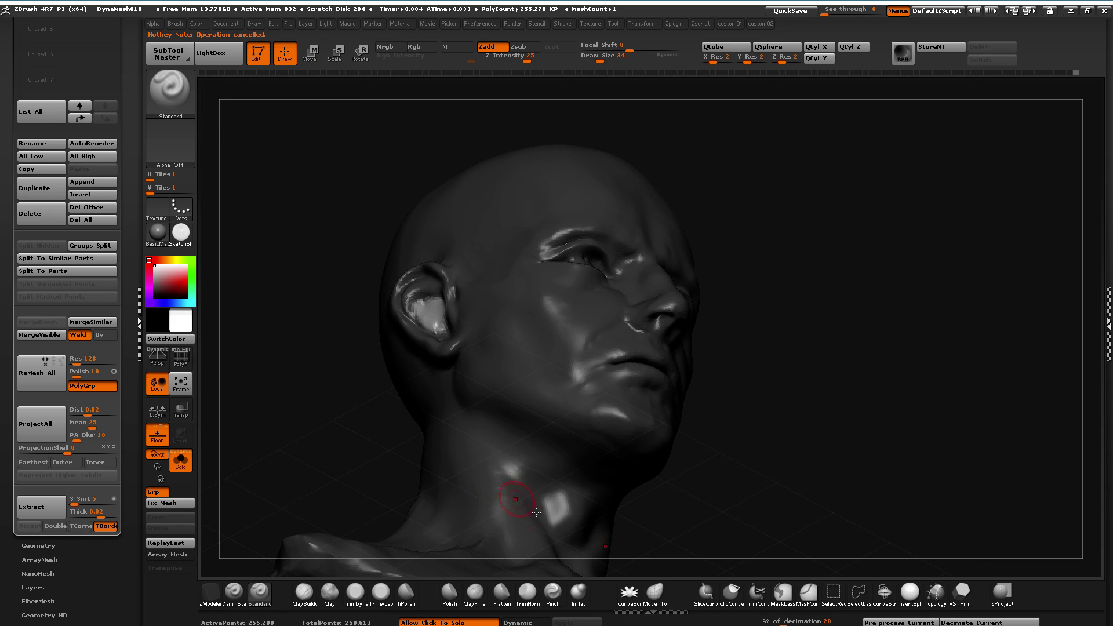
pyautogui.moveTo(329, 382); pyautogui.dragTo(284, 192)
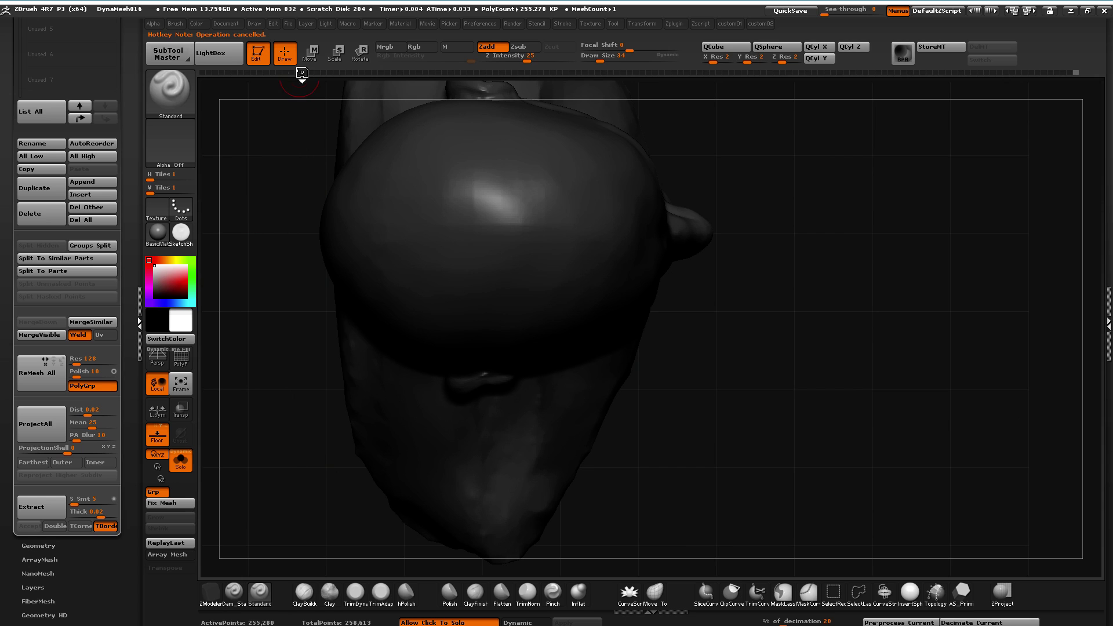
pyautogui.press('w')
pyautogui.keyDown('shift'); pyautogui.moveTo(477, 360); pyautogui.dragTo(477, 499); pyautogui.keyUp('shift')
pyautogui.moveTo(269, 455); pyautogui.dragTo(262, 310)
pyautogui.moveTo(311, 449)
pyautogui.mouseDown()
pyautogui.moveTo(287, 403)
pyautogui.moveTo(268, 401)
pyautogui.mouseUp()
pyautogui.moveTo(486, 384)
pyautogui.mouseDown()
pyautogui.moveTo(340, 445)
pyautogui.moveTo(301, 437)
pyautogui.moveTo(304, 394)
pyautogui.mouseUp()
pyautogui.moveTo(311, 436); pyautogui.dragTo(308, 380)
pyautogui.moveTo(506, 413); pyautogui.dragTo(337, 412)
pyautogui.moveTo(433, 413); pyautogui.dragTo(441, 411)
pyautogui.moveTo(249, 220)
pyautogui.mouseDown()
pyautogui.moveTo(284, 237)
pyautogui.moveTo(323, 328)
pyautogui.moveTo(315, 345)
pyautogui.moveTo(310, 337)
pyautogui.mouseUp()
pyautogui.click(285, 56)
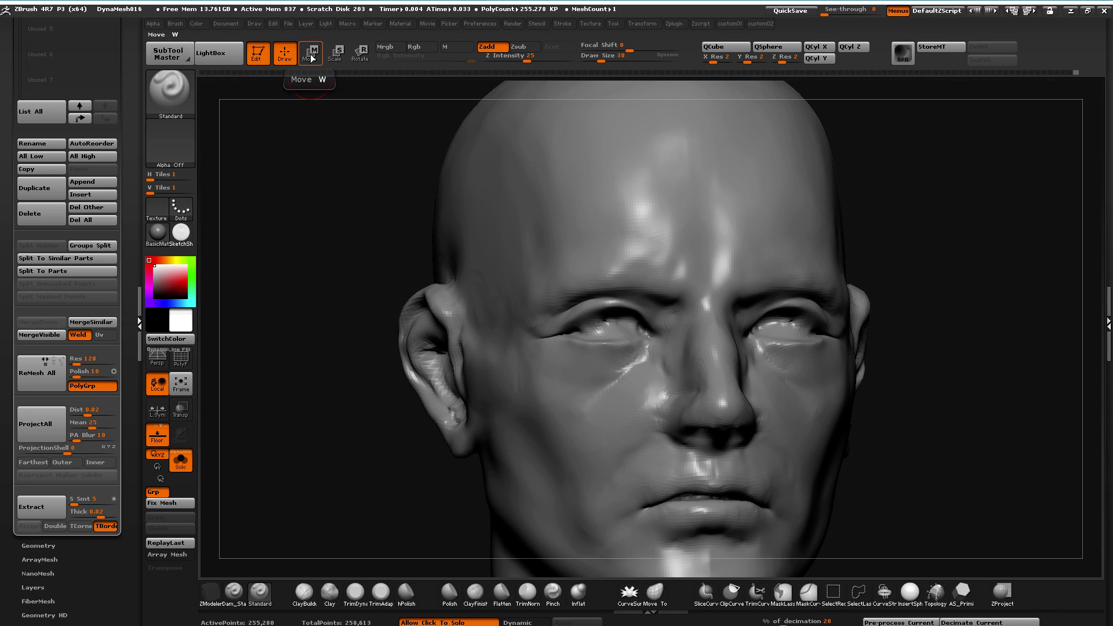
pyautogui.press('ctrl')
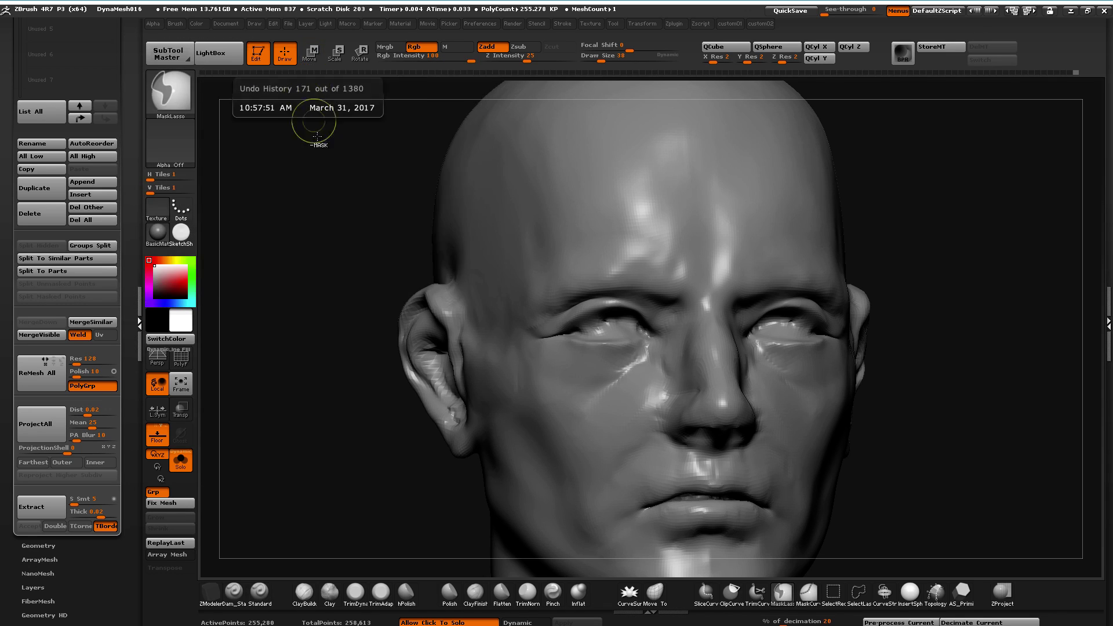
pyautogui.keyDown('ctrl'); pyautogui.keyDown('alt'); pyautogui.click(311, 56); pyautogui.keyUp('alt'); pyautogui.keyUp('ctrl')
pyautogui.press('Escape')
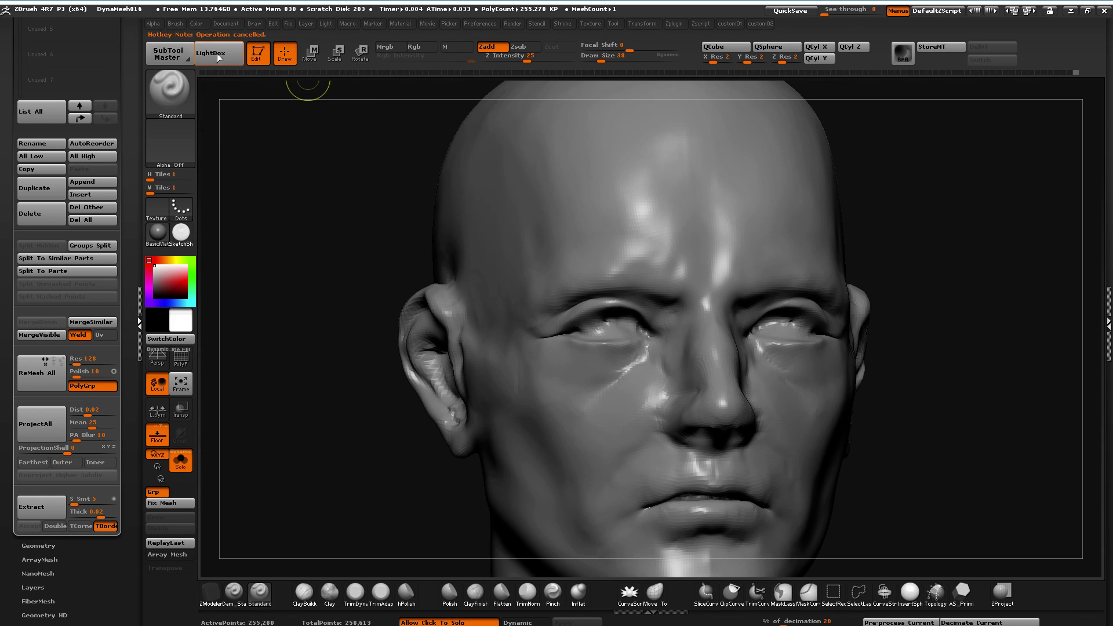
pyautogui.keyDown('ctrl'); pyautogui.keyDown('alt'); pyautogui.click(311, 57); pyautogui.keyUp('alt'); pyautogui.keyUp('ctrl')
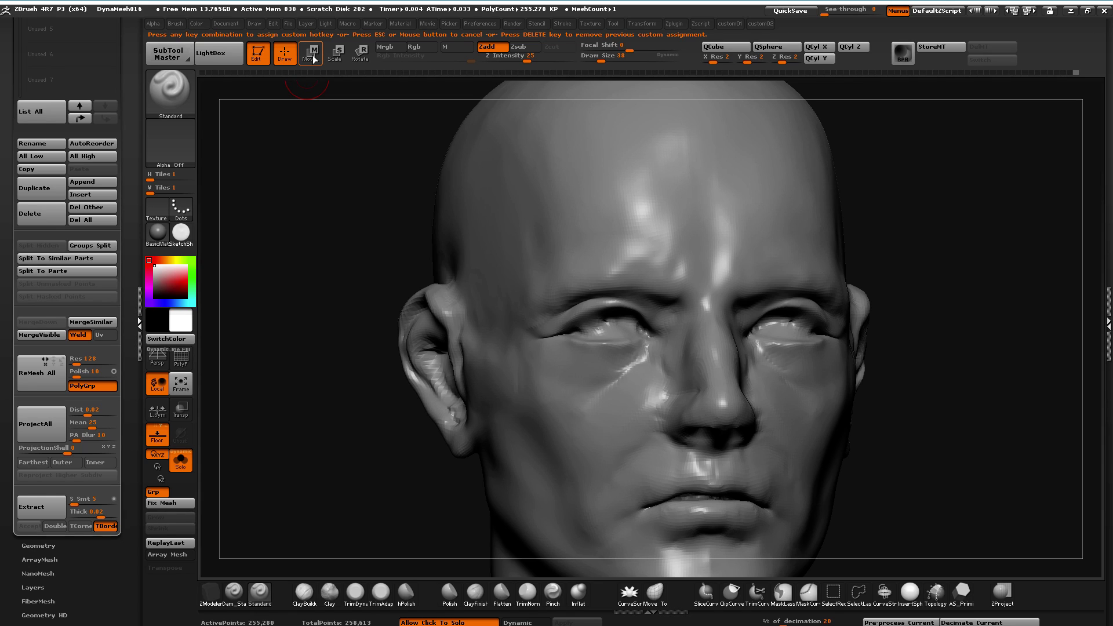
pyautogui.press('Escape')
# Adjust the shape of the ears in front view with the Move Topological brush
pyautogui.moveTo(225, 309); pyautogui.dragTo(403, 354)
pyautogui.moveTo(302, 399); pyautogui.dragTo(342, 377)
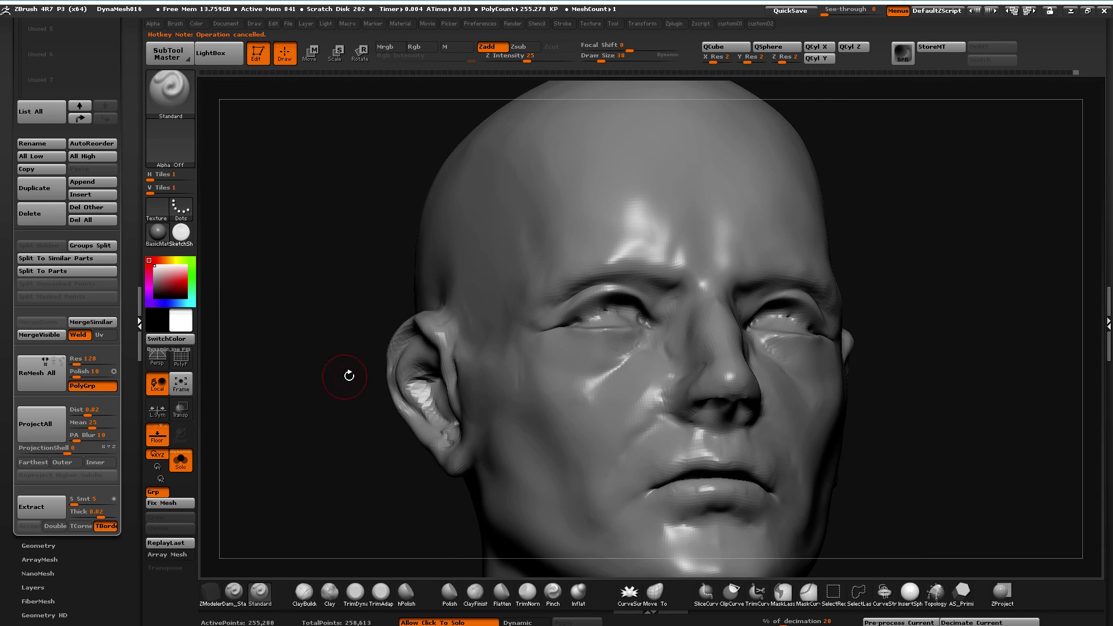
pyautogui.moveTo(425, 378)
pyautogui.keyDown('shift'); pyautogui.mouseDown()
pyautogui.moveTo(442, 410)
pyautogui.moveTo(318, 447)
pyautogui.mouseUp(); pyautogui.keyUp('shift')
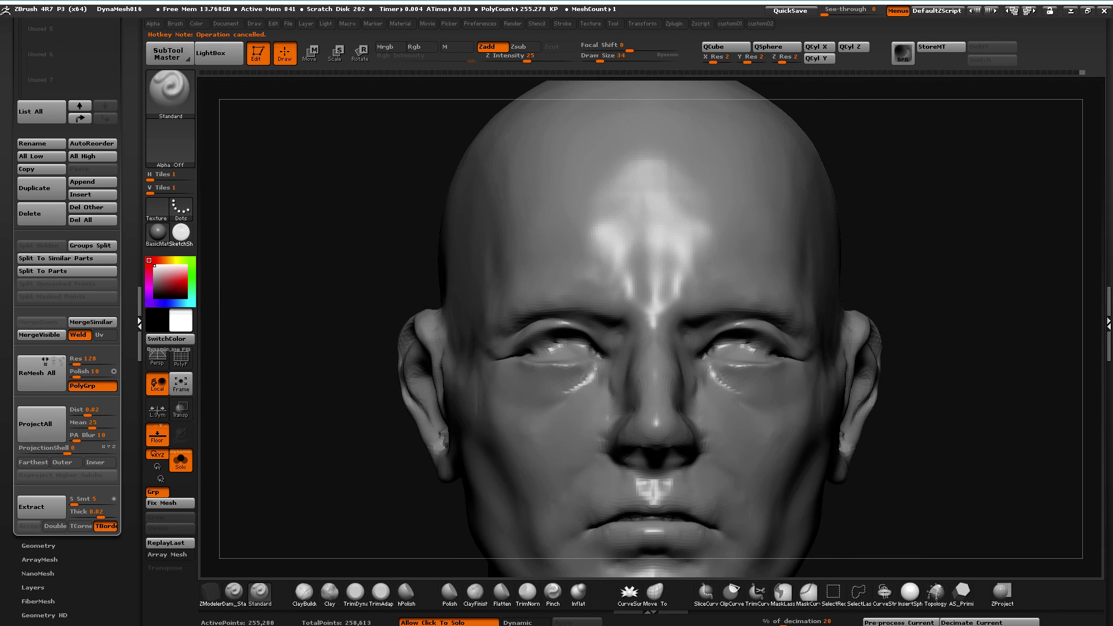
pyautogui.click(655, 592)
pyautogui.moveTo(316, 299)
pyautogui.mouseDown()
pyautogui.moveTo(378, 330)
pyautogui.moveTo(383, 368)
pyautogui.moveTo(322, 372)
pyautogui.moveTo(388, 370)
pyautogui.moveTo(398, 398)
pyautogui.moveTo(384, 377)
pyautogui.moveTo(393, 368)
pyautogui.moveTo(365, 341)
pyautogui.moveTo(415, 345)
pyautogui.moveTo(359, 339)
pyautogui.moveTo(380, 309)
pyautogui.moveTo(396, 313)
pyautogui.moveTo(396, 332)
pyautogui.mouseUp()
pyautogui.moveTo(275, 537); pyautogui.dragTo(289, 348)
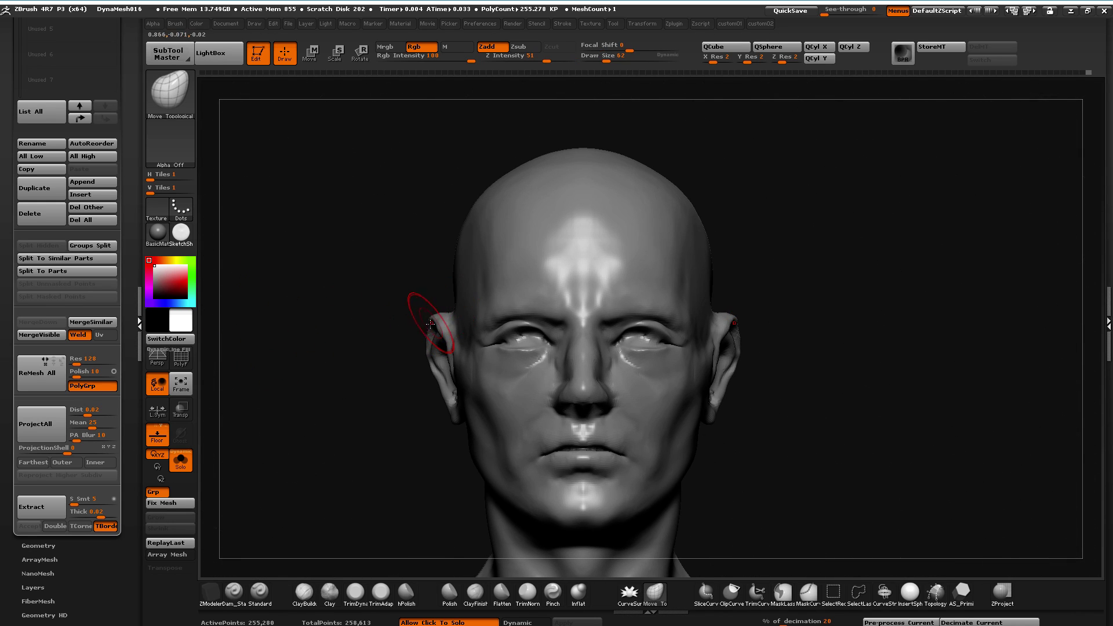
# Lasso-mask the ears in front view and invert the mask to protect the rest of the head
pyautogui.press('ctrl')
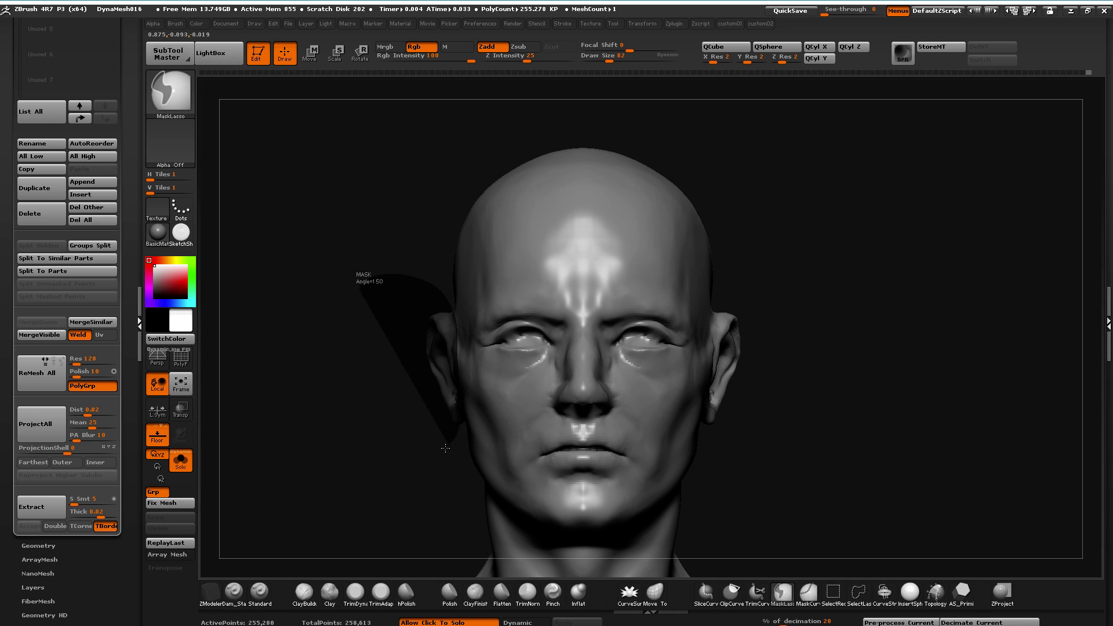
pyautogui.keyDown('ctrl'); pyautogui.moveTo(448, 445); pyautogui.dragTo(446, 444); pyautogui.keyUp('ctrl')
pyautogui.keyDown('ctrl'); pyautogui.click(362, 342); pyautogui.keyUp('ctrl')
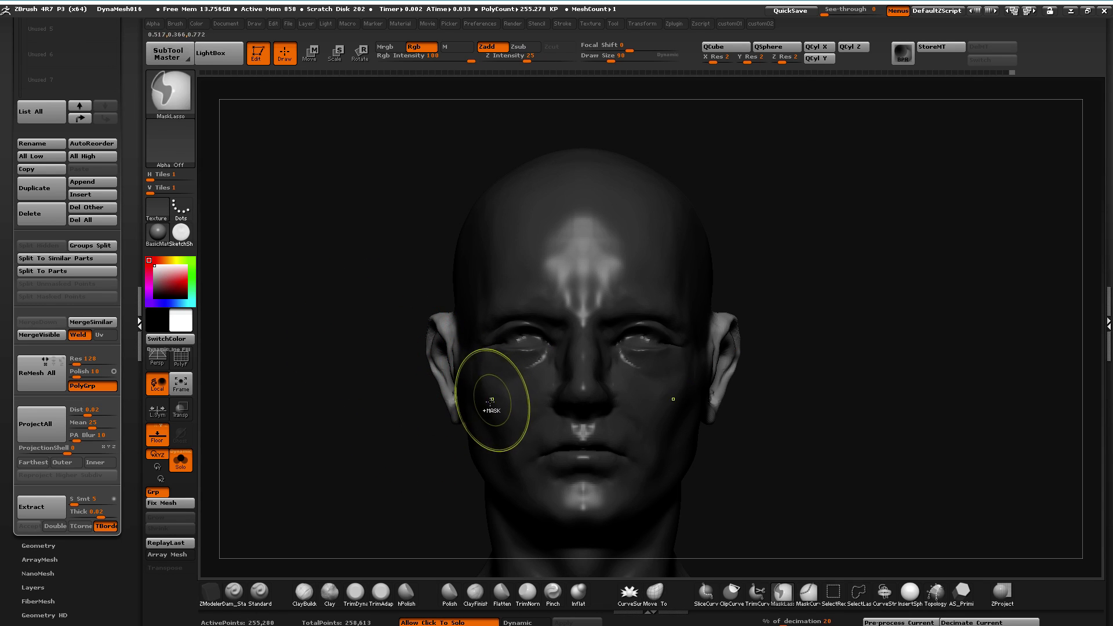
# Reshape the ears with the Move Topological brush, adjusting them in front view and their outer contour in back view
pyautogui.moveTo(446, 318)
pyautogui.mouseDown()
pyautogui.moveTo(448, 331)
pyautogui.moveTo(452, 303)
pyautogui.mouseUp()
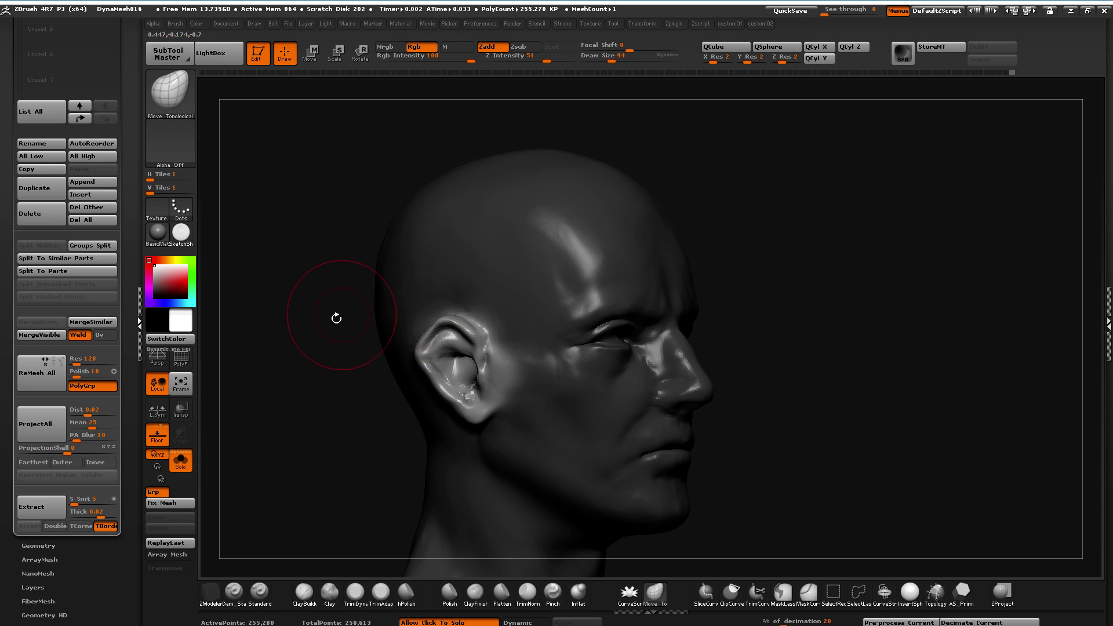
pyautogui.moveTo(340, 313); pyautogui.dragTo(361, 327)
pyautogui.press('[')
pyautogui.press('[')
pyautogui.press('[')
pyautogui.press('[')
pyautogui.press('[')
pyautogui.press('[')
pyautogui.press('[')
pyautogui.moveTo(290, 363)
pyautogui.mouseDown()
pyautogui.moveTo(349, 367)
pyautogui.moveTo(616, 524)
pyautogui.moveTo(588, 443)
pyautogui.mouseUp()
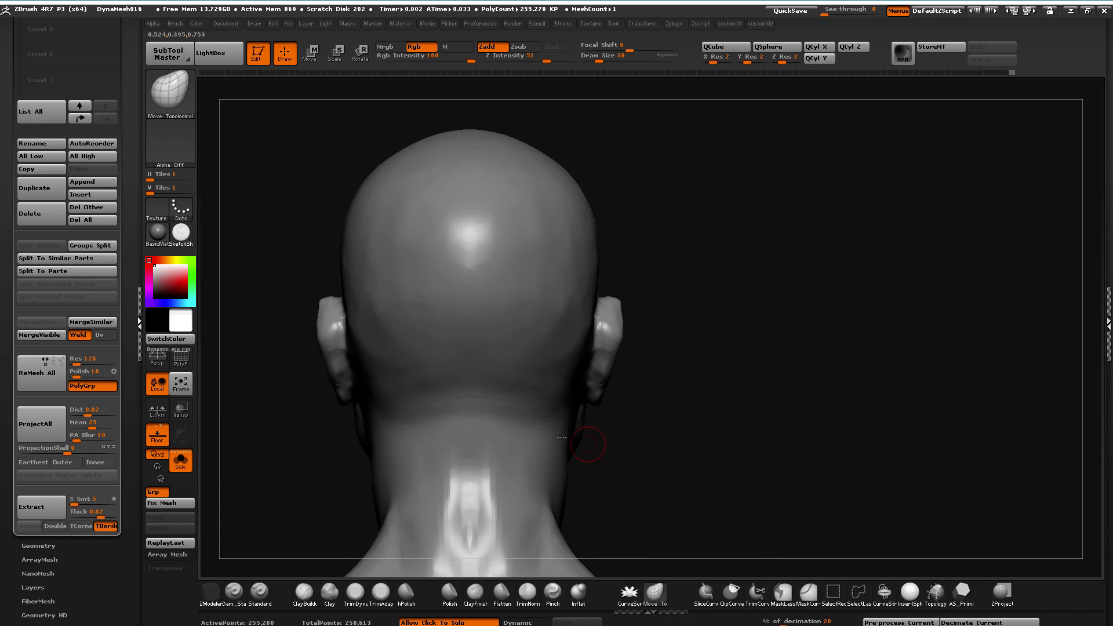
pyautogui.moveTo(307, 357); pyautogui.dragTo(336, 401)
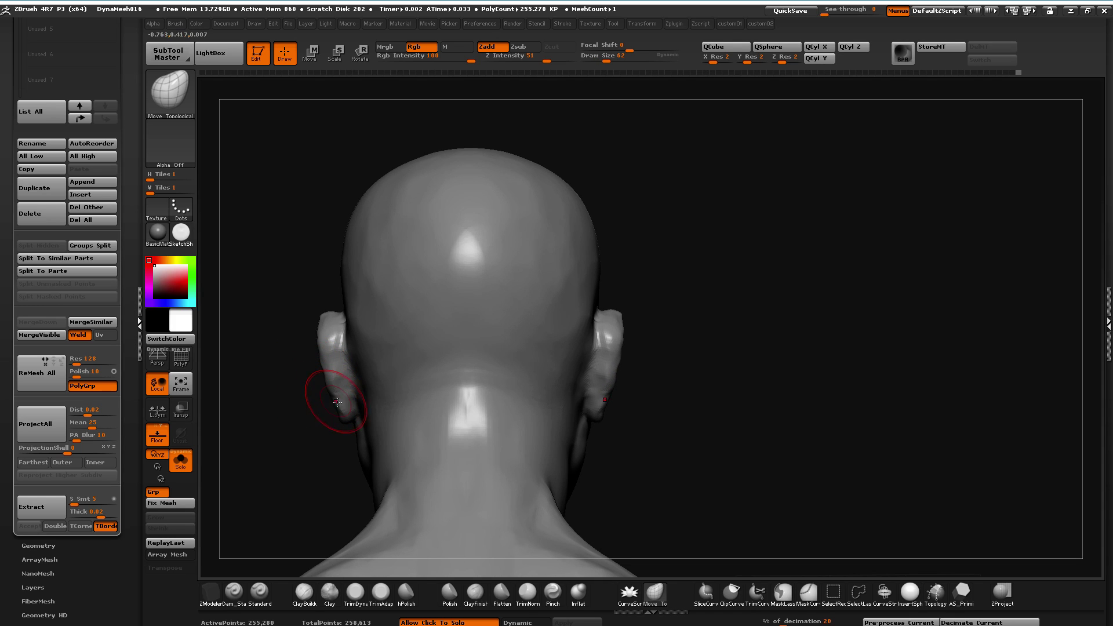
# Fill out the back surface of the ears and their transition to the skull with the Clay brush
pyautogui.moveTo(272, 420)
pyautogui.keyDown('alt'); pyautogui.mouseDown()
pyautogui.moveTo(335, 444)
pyautogui.moveTo(314, 413)
pyautogui.moveTo(328, 377)
pyautogui.mouseUp(); pyautogui.keyUp('alt')
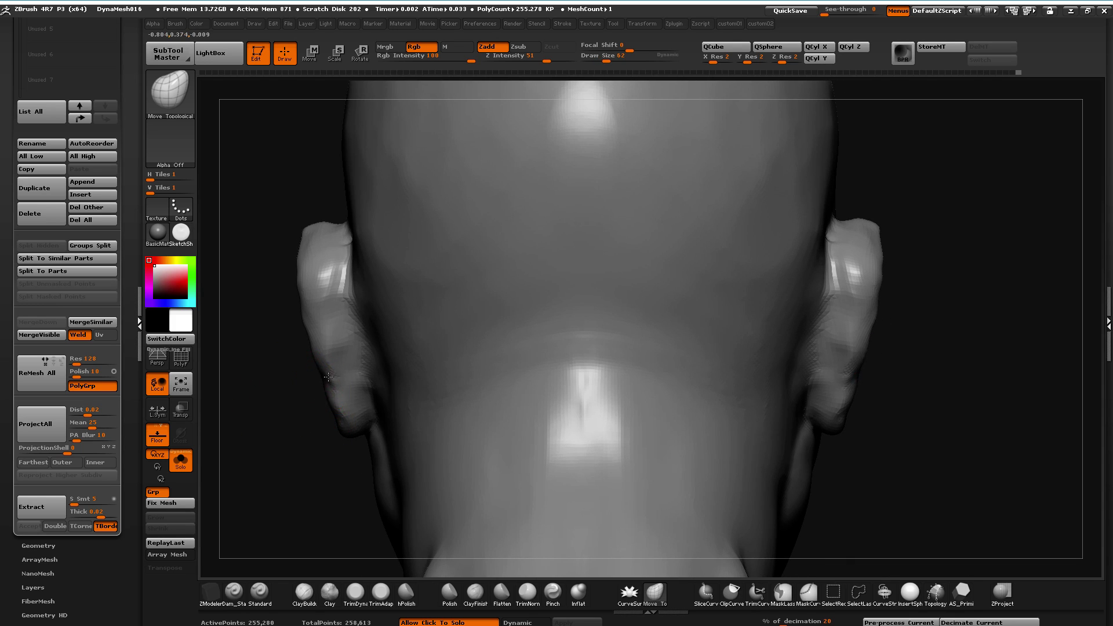
pyautogui.click(329, 591)
pyautogui.moveTo(335, 293)
pyautogui.mouseDown()
pyautogui.moveTo(360, 397)
pyautogui.moveTo(356, 292)
pyautogui.moveTo(379, 401)
pyautogui.mouseUp()
pyautogui.moveTo(350, 293); pyautogui.dragTo(376, 423)
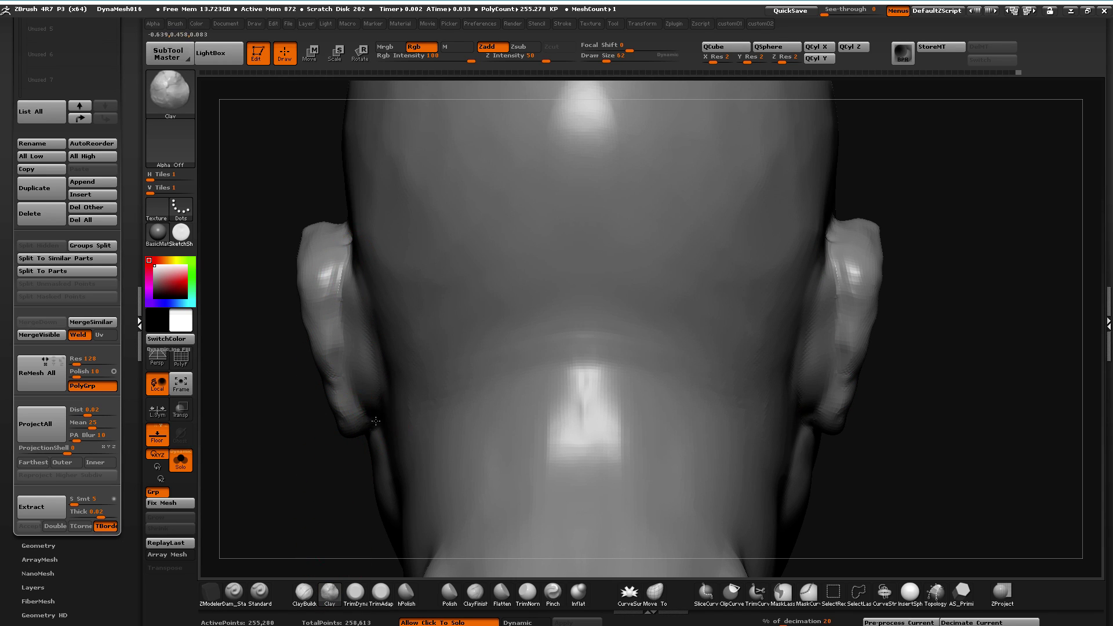
pyautogui.moveTo(249, 340); pyautogui.dragTo(348, 348)
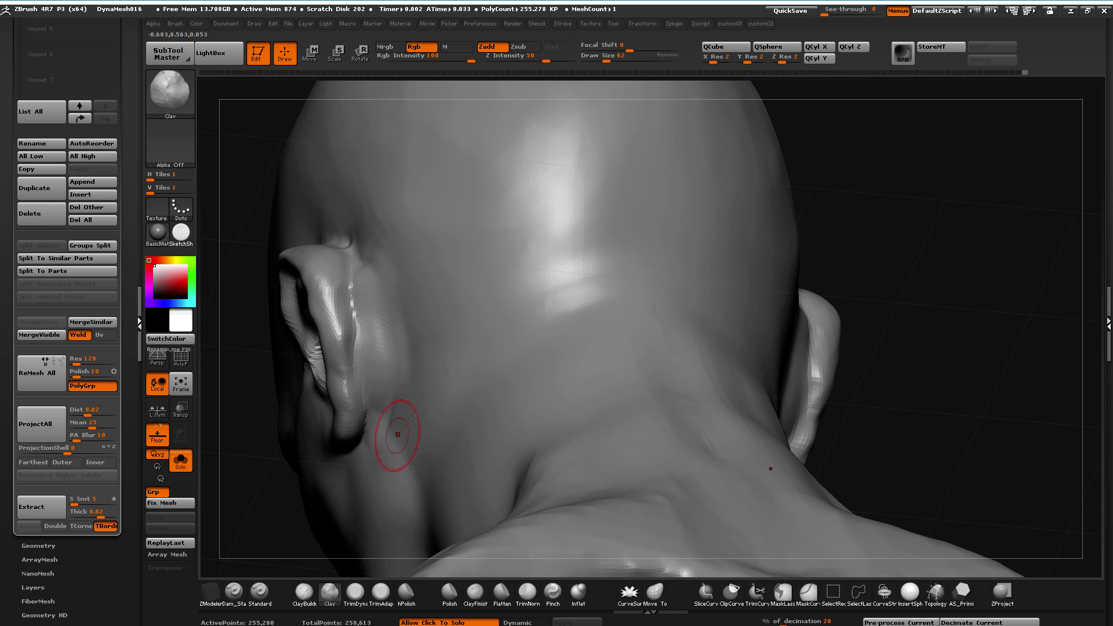
# Lasso-mask around the mouth in profile, invert the mask, shift the unmasked area with Transpose Move, and clear the mask
pyautogui.moveTo(933, 460); pyautogui.dragTo(310, 405)
pyautogui.keyDown('alt'); pyautogui.moveTo(609, 440); pyautogui.dragTo(790, 513); pyautogui.keyUp('alt')
pyautogui.keyDown('alt'); pyautogui.moveTo(254, 361); pyautogui.dragTo(288, 378); pyautogui.keyUp('alt')
pyautogui.keyDown('alt'); pyautogui.moveTo(668, 538); pyautogui.dragTo(647, 470); pyautogui.keyUp('alt')
pyautogui.moveTo(311, 402)
pyautogui.keyDown('alt'); pyautogui.mouseDown()
pyautogui.moveTo(346, 395)
pyautogui.moveTo(355, 422)
pyautogui.moveTo(365, 357)
pyautogui.moveTo(424, 442)
pyautogui.moveTo(348, 421)
pyautogui.mouseUp(); pyautogui.keyUp('alt')
pyautogui.click(1102, 566)
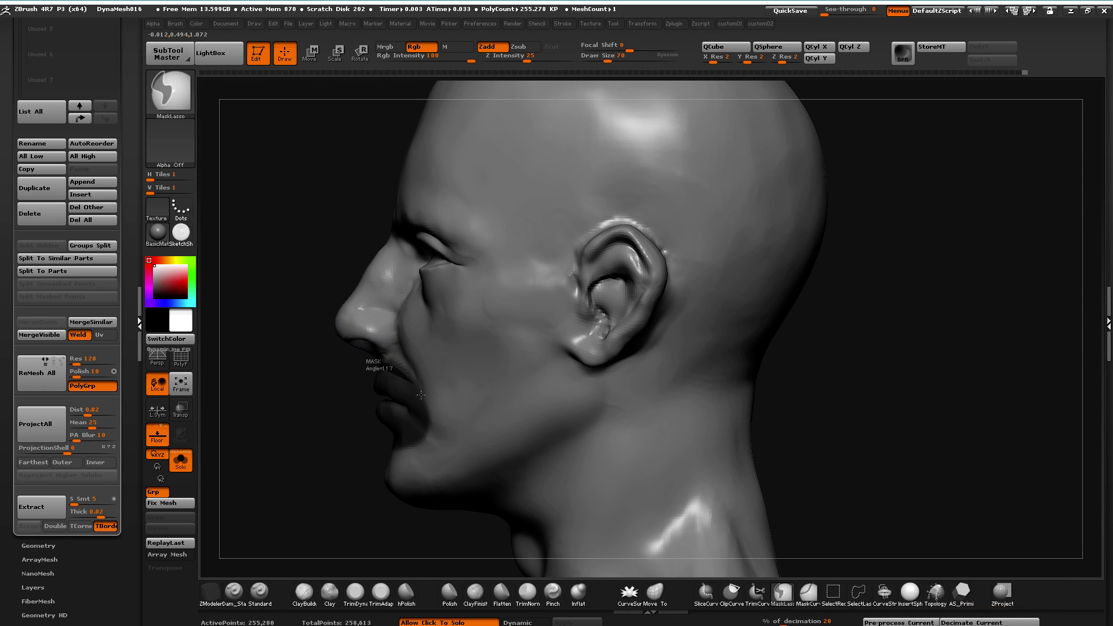
pyautogui.keyDown('ctrl'); pyautogui.click(291, 390); pyautogui.keyUp('ctrl')
pyautogui.press('w')
pyautogui.moveTo(442, 412); pyautogui.dragTo(276, 410)
pyautogui.moveTo(346, 409)
pyautogui.mouseDown()
pyautogui.moveTo(599, 503)
pyautogui.moveTo(525, 390)
pyautogui.mouseUp()
pyautogui.hotkey('ctrl', 'shift', 'a')
pyautogui.press('q')
# Build up the chin with the Clay brush and smooth the chin and mouth area
pyautogui.press('shift')
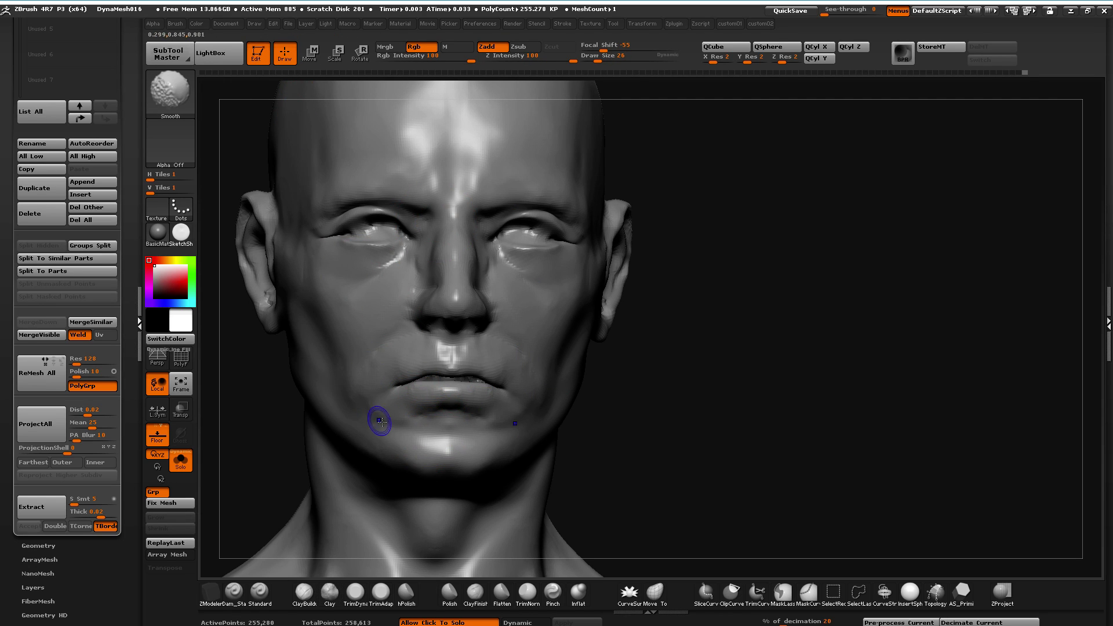
pyautogui.moveTo(266, 436)
pyautogui.keyDown('alt'); pyautogui.mouseDown()
pyautogui.moveTo(277, 414)
pyautogui.moveTo(412, 325)
pyautogui.moveTo(386, 576)
pyautogui.mouseUp(); pyautogui.keyUp('alt')
pyautogui.click(332, 593)
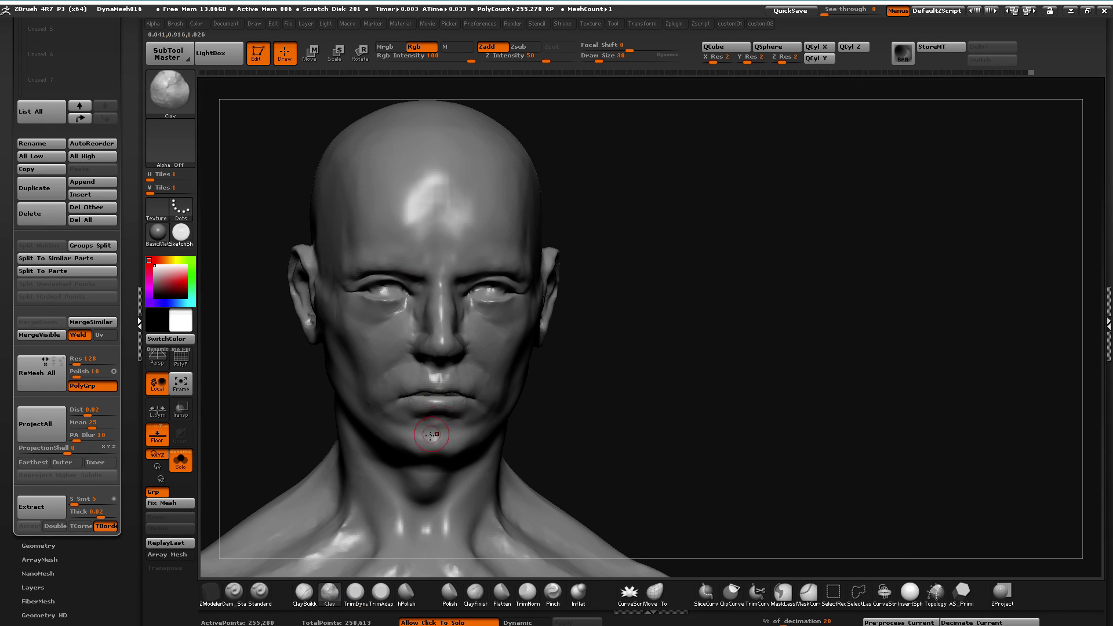
pyautogui.press('shift')
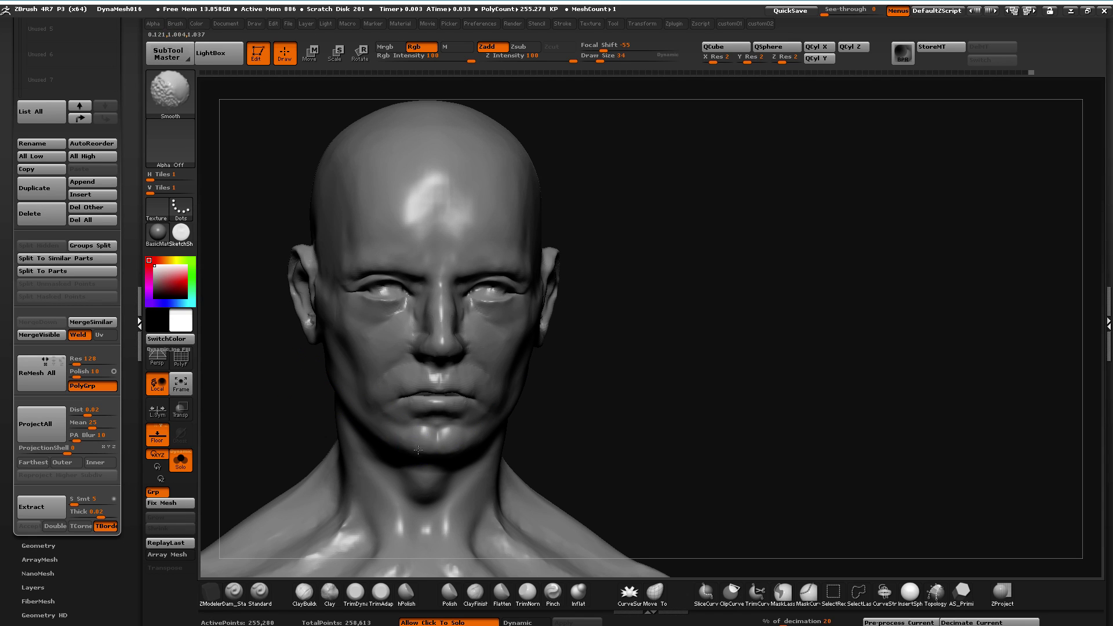
pyautogui.moveTo(264, 377)
pyautogui.mouseDown()
pyautogui.moveTo(242, 384)
pyautogui.moveTo(295, 409)
pyautogui.moveTo(293, 398)
pyautogui.moveTo(325, 399)
pyautogui.mouseUp()
pyautogui.press('shift')
pyautogui.moveTo(280, 359)
pyautogui.mouseDown()
pyautogui.moveTo(285, 390)
pyautogui.moveTo(270, 365)
pyautogui.moveTo(270, 350)
pyautogui.moveTo(280, 388)
pyautogui.moveTo(274, 337)
pyautogui.moveTo(267, 396)
pyautogui.moveTo(273, 378)
pyautogui.moveTo(268, 389)
pyautogui.moveTo(245, 365)
pyautogui.moveTo(218, 382)
pyautogui.moveTo(272, 374)
pyautogui.mouseUp()
pyautogui.press('shift')
# Flatten and smooth the front of the throat with the TrimDynamic brush, and QuickSave the project
pyautogui.click(355, 592)
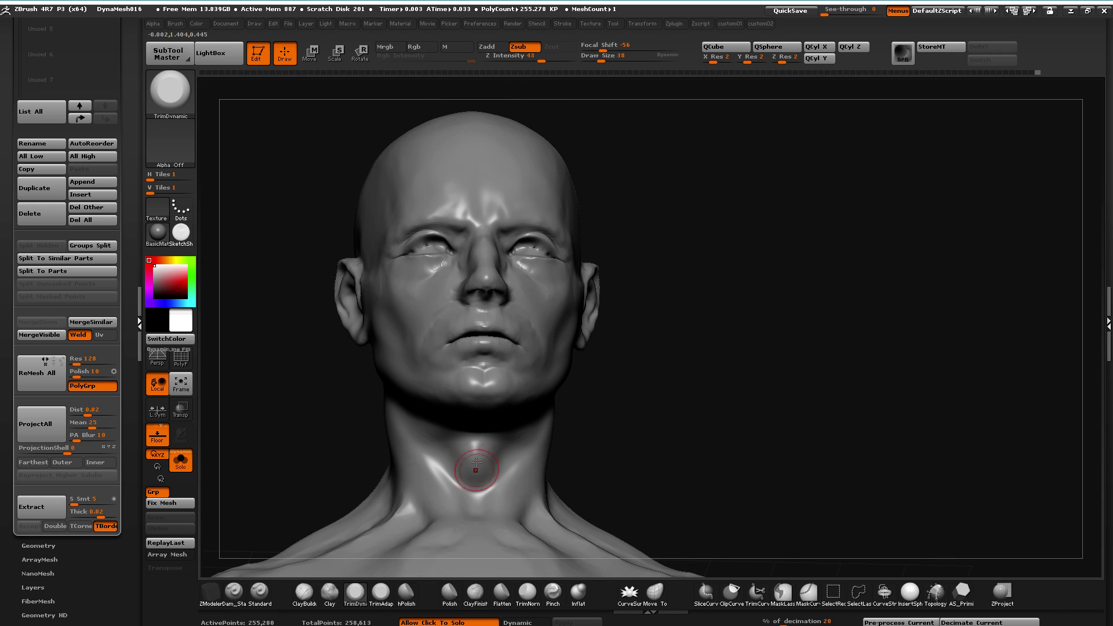
pyautogui.keyDown('shift'); pyautogui.moveTo(475, 502); pyautogui.dragTo(471, 492); pyautogui.keyUp('shift')
pyautogui.moveTo(427, 453); pyautogui.dragTo(461, 491)
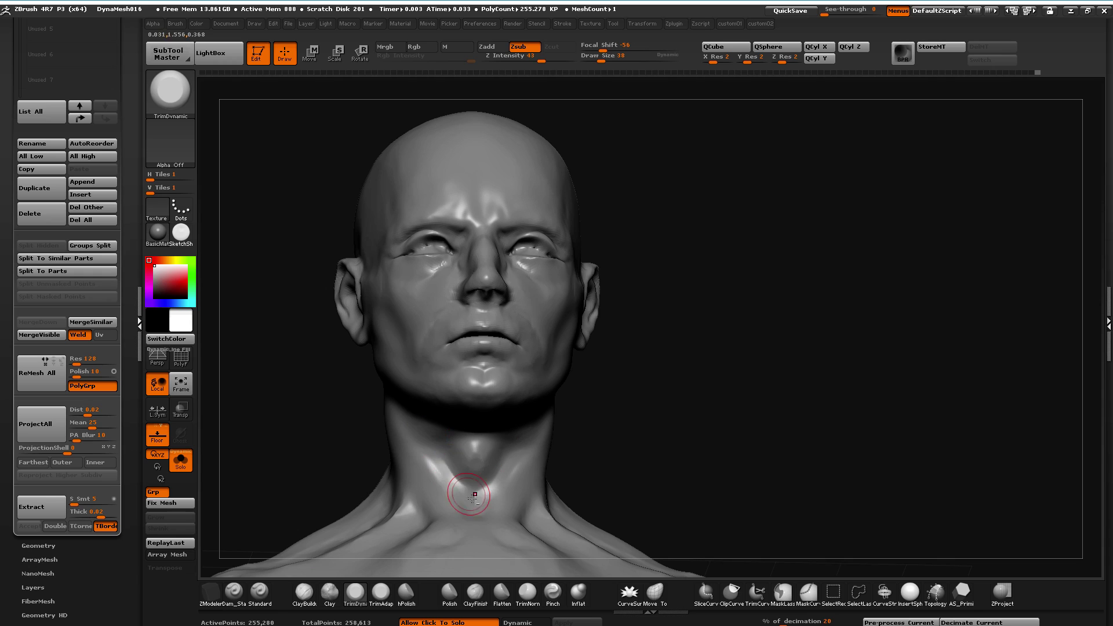
pyautogui.click(790, 10)
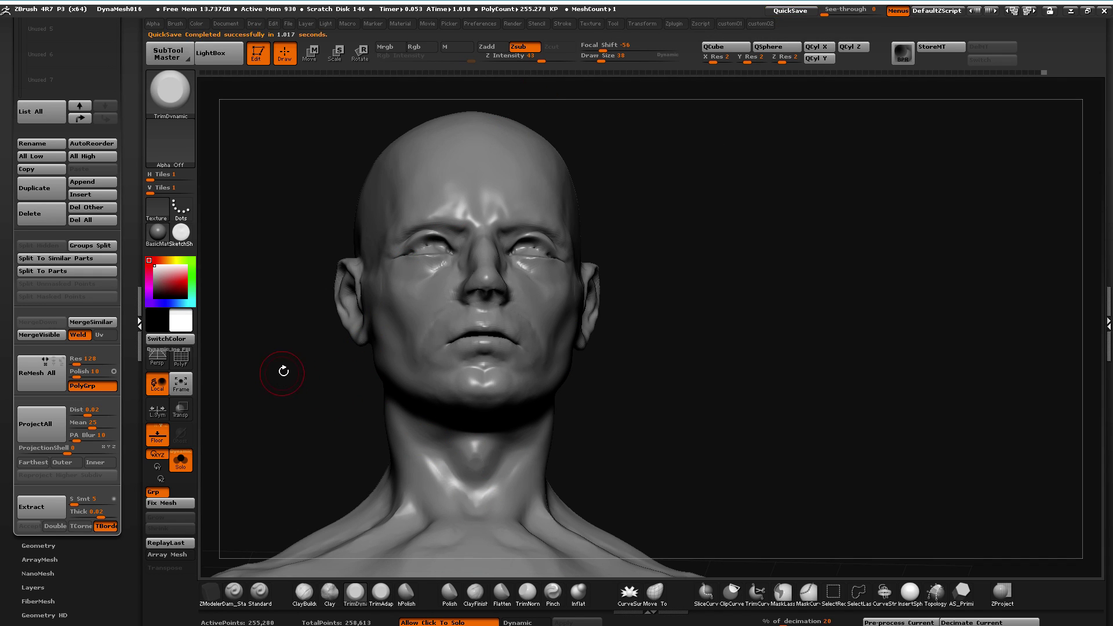
pyautogui.moveTo(278, 386)
pyautogui.mouseDown()
pyautogui.moveTo(298, 435)
pyautogui.moveTo(273, 385)
pyautogui.moveTo(271, 404)
pyautogui.moveTo(258, 393)
pyautogui.moveTo(291, 381)
pyautogui.moveTo(273, 392)
pyautogui.mouseUp()
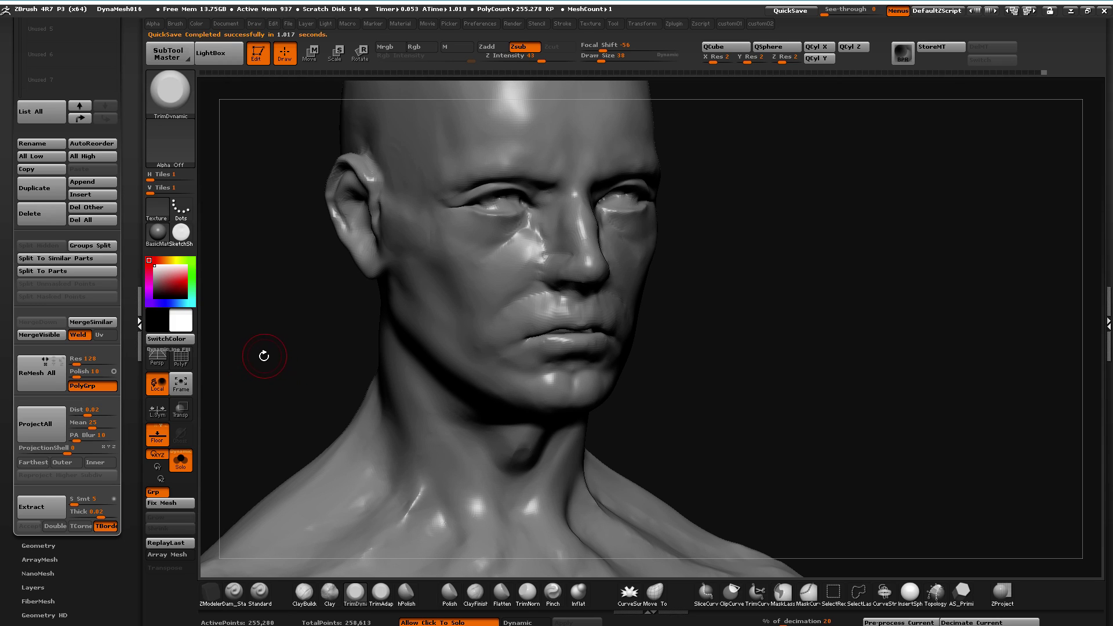
pyautogui.moveTo(281, 337); pyautogui.dragTo(294, 363)
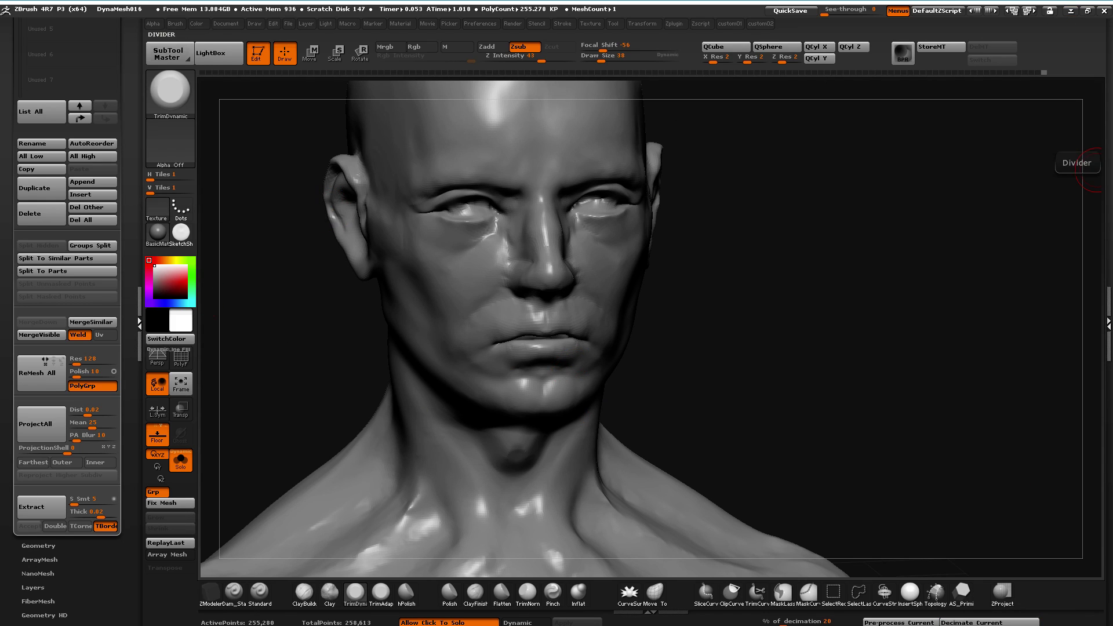
pyautogui.moveTo(819, 294); pyautogui.dragTo(889, 93)
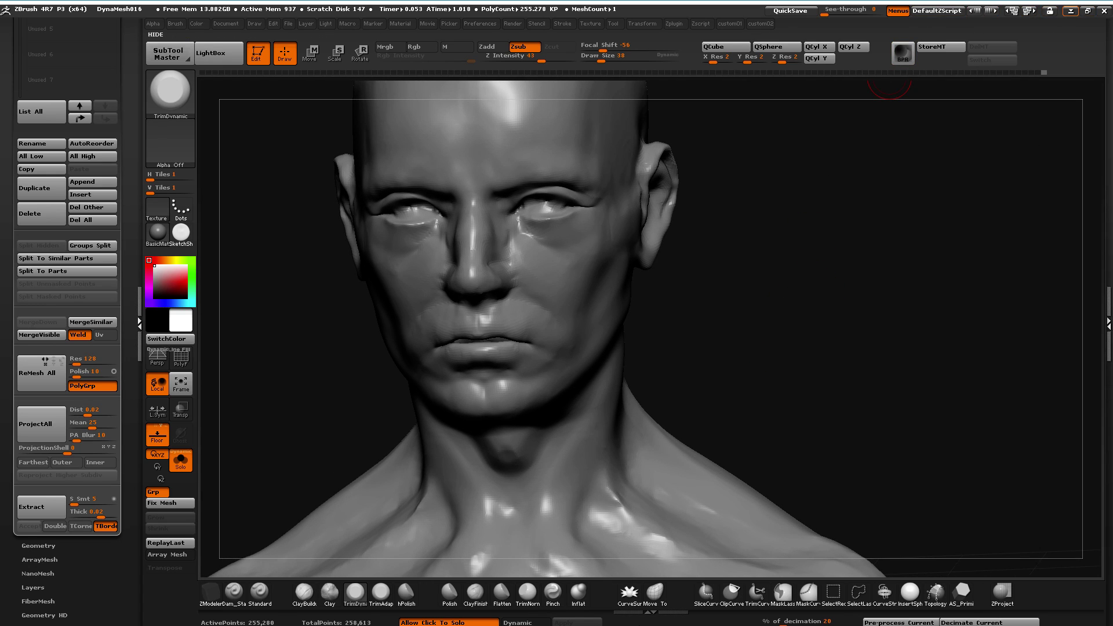
# Switch to NVIDIA GeForce Experience from the system tray and open its sharing overlay with the broadcast controls
pyautogui.press('super')
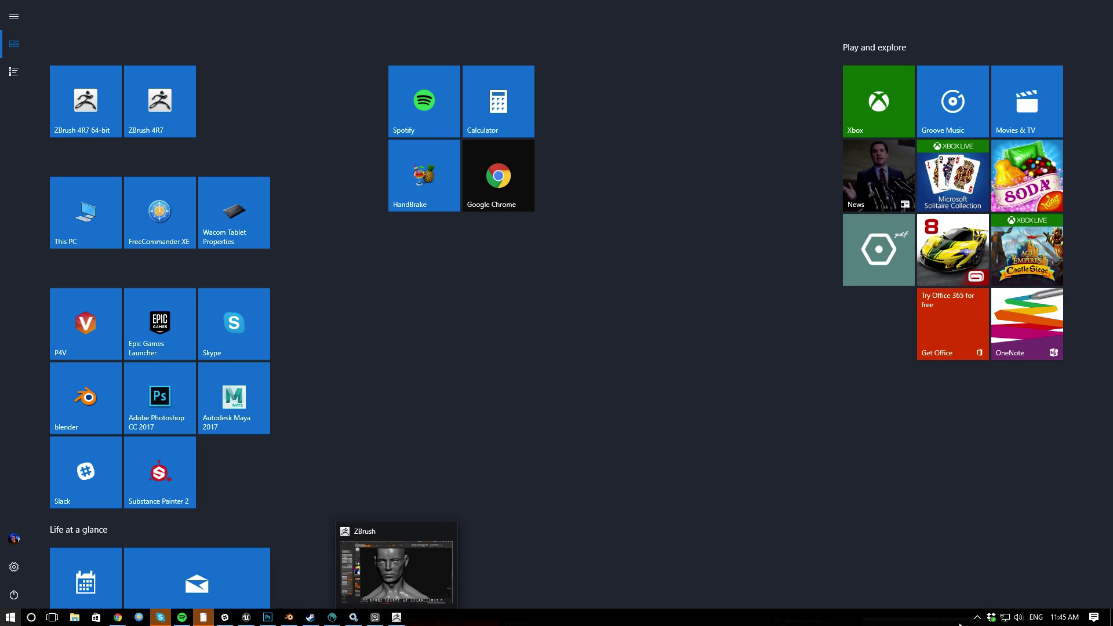
pyautogui.click(977, 617)
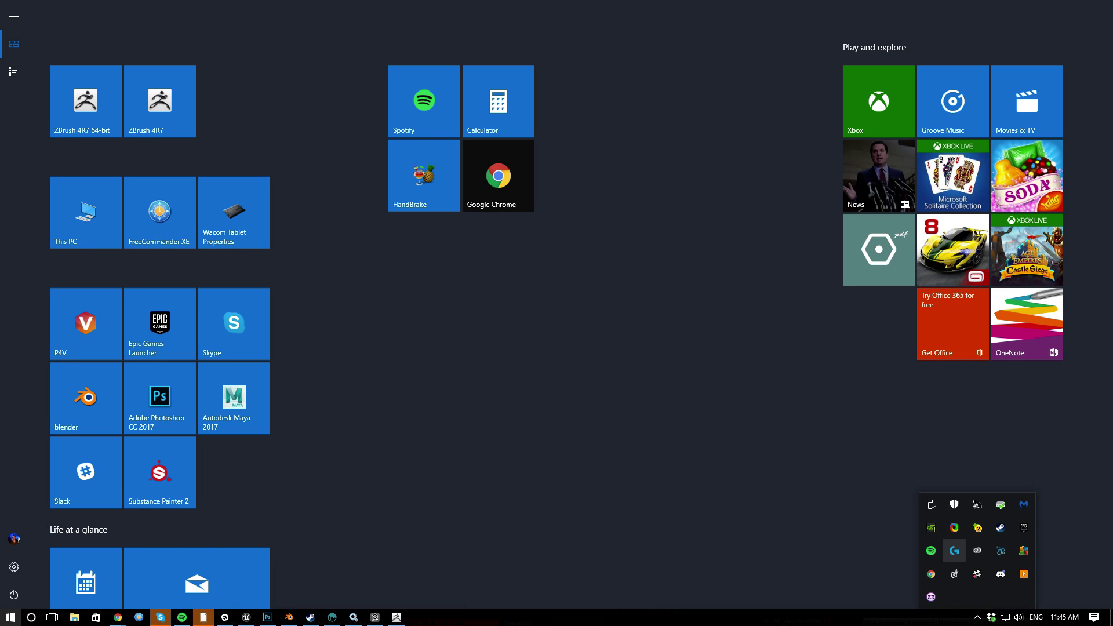
pyautogui.click(1093, 618)
pyautogui.click(1093, 619)
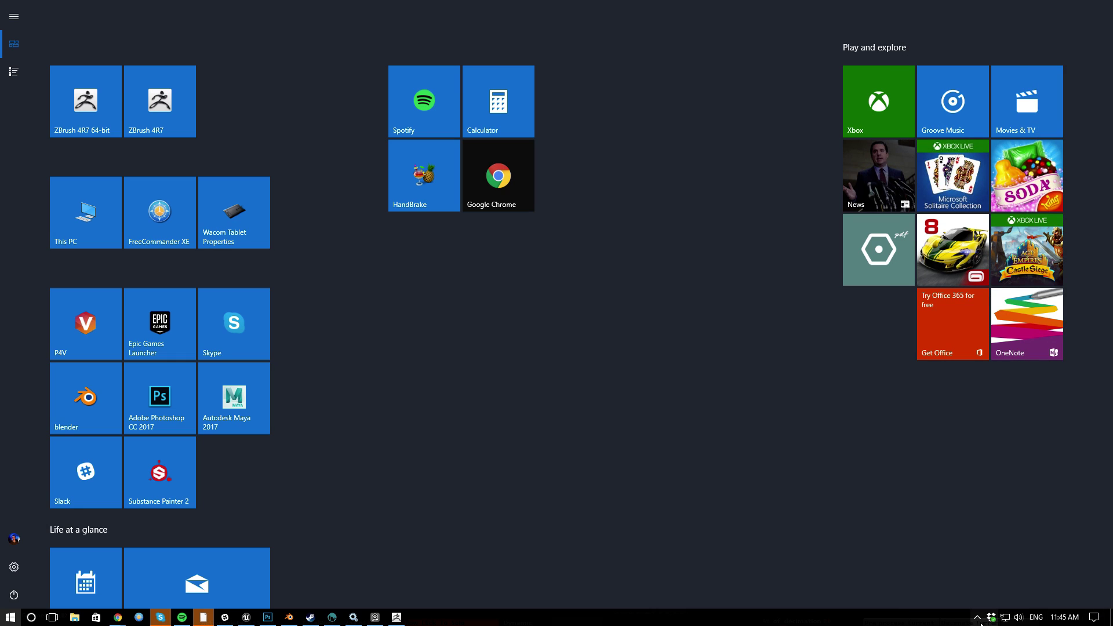
pyautogui.click(976, 618)
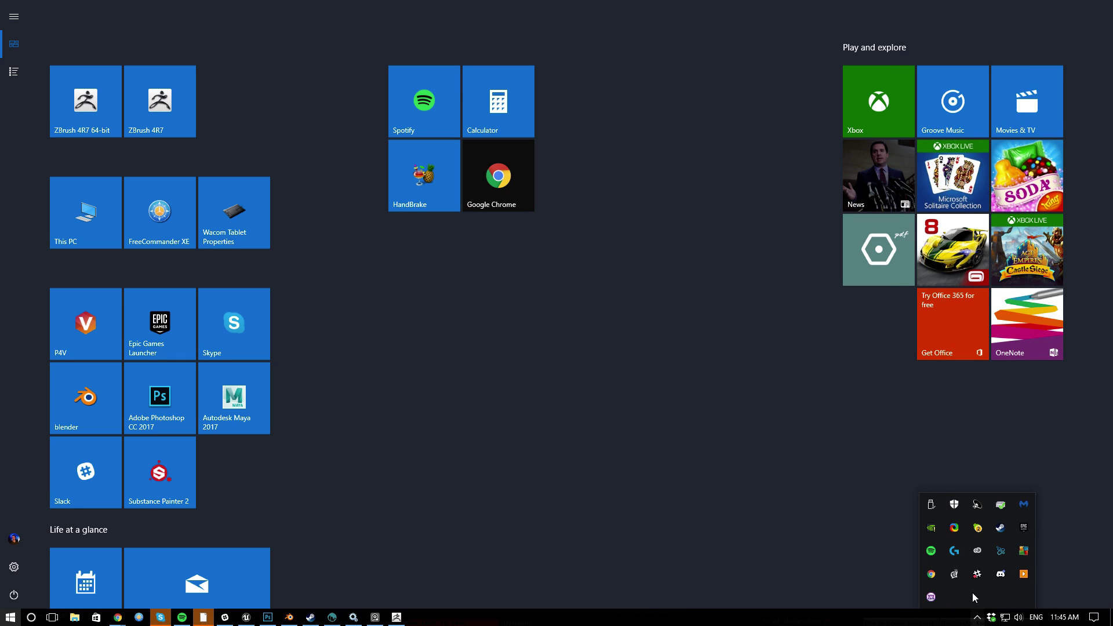
pyautogui.rightClick(931, 528)
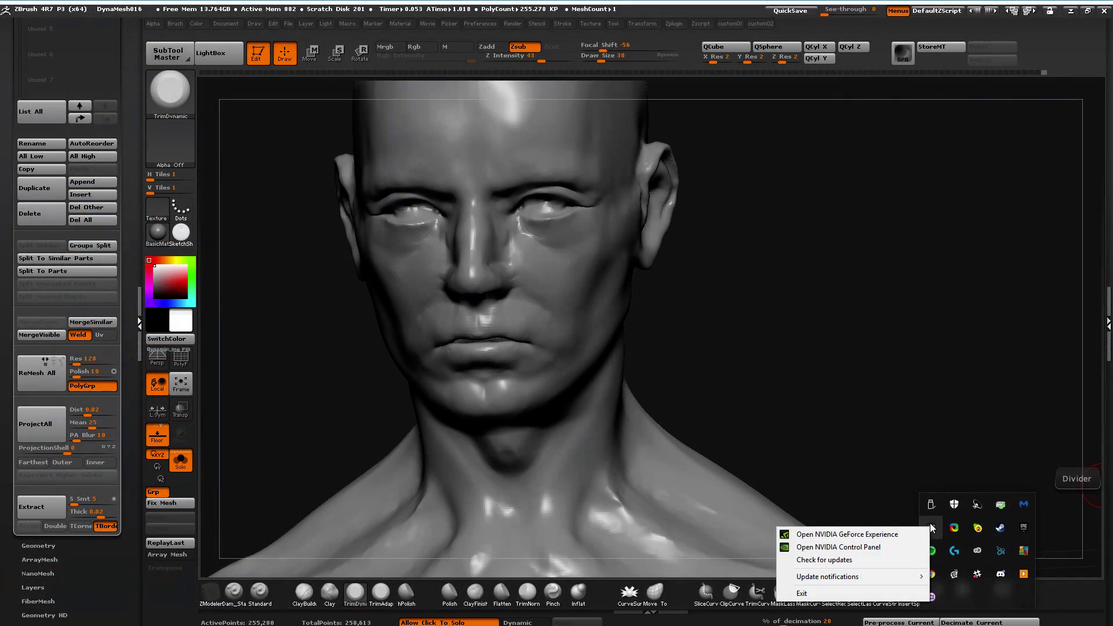
pyautogui.click(914, 538)
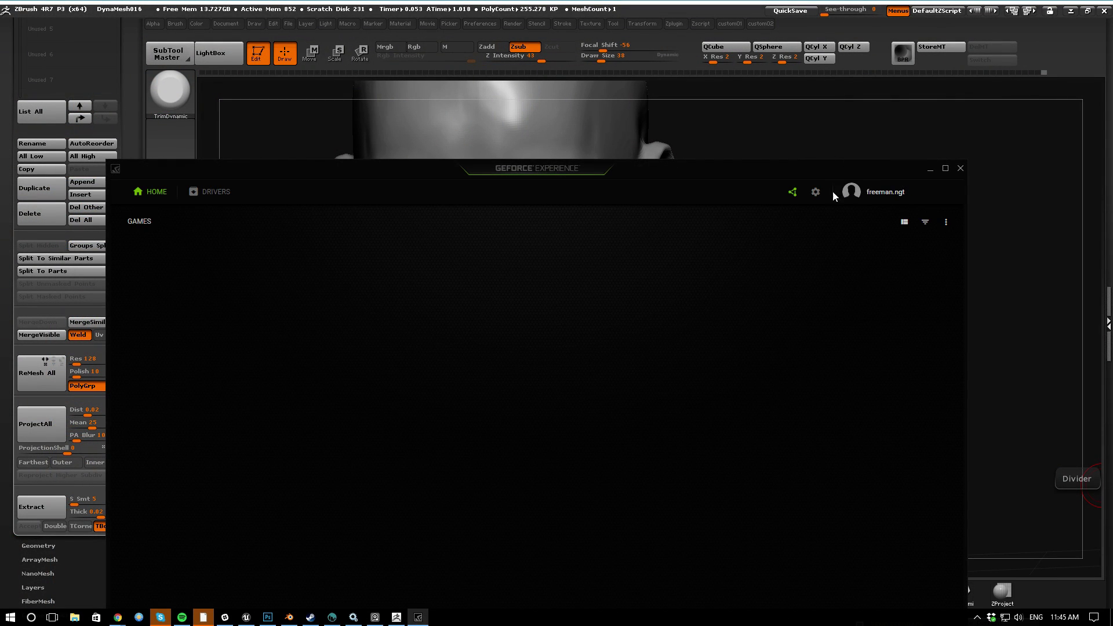
pyautogui.click(784, 197)
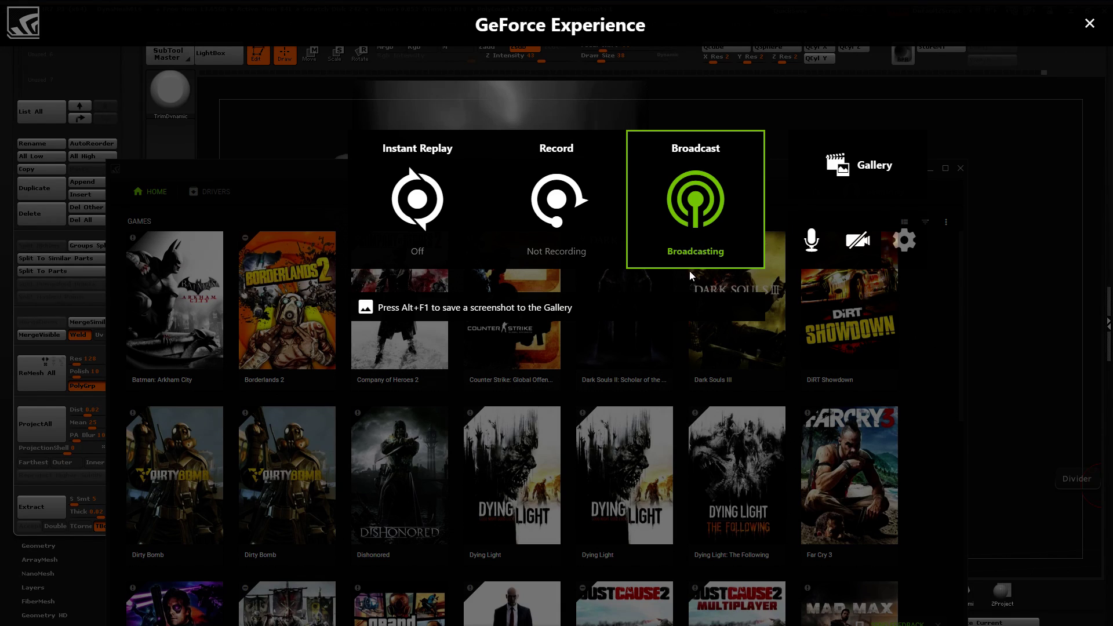